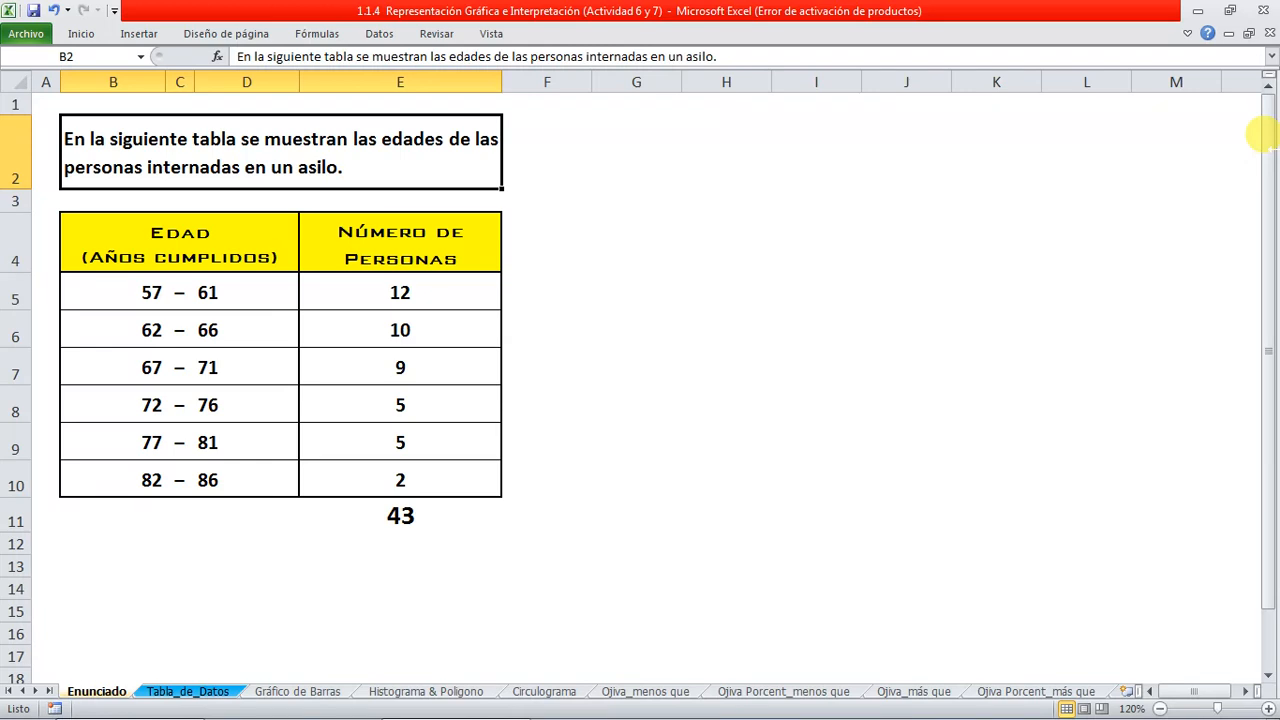
# Examine the age table on the Enunciado sheet: its two headings, the number of people per interval, and the total formula in E11
pyautogui.click(166, 258)
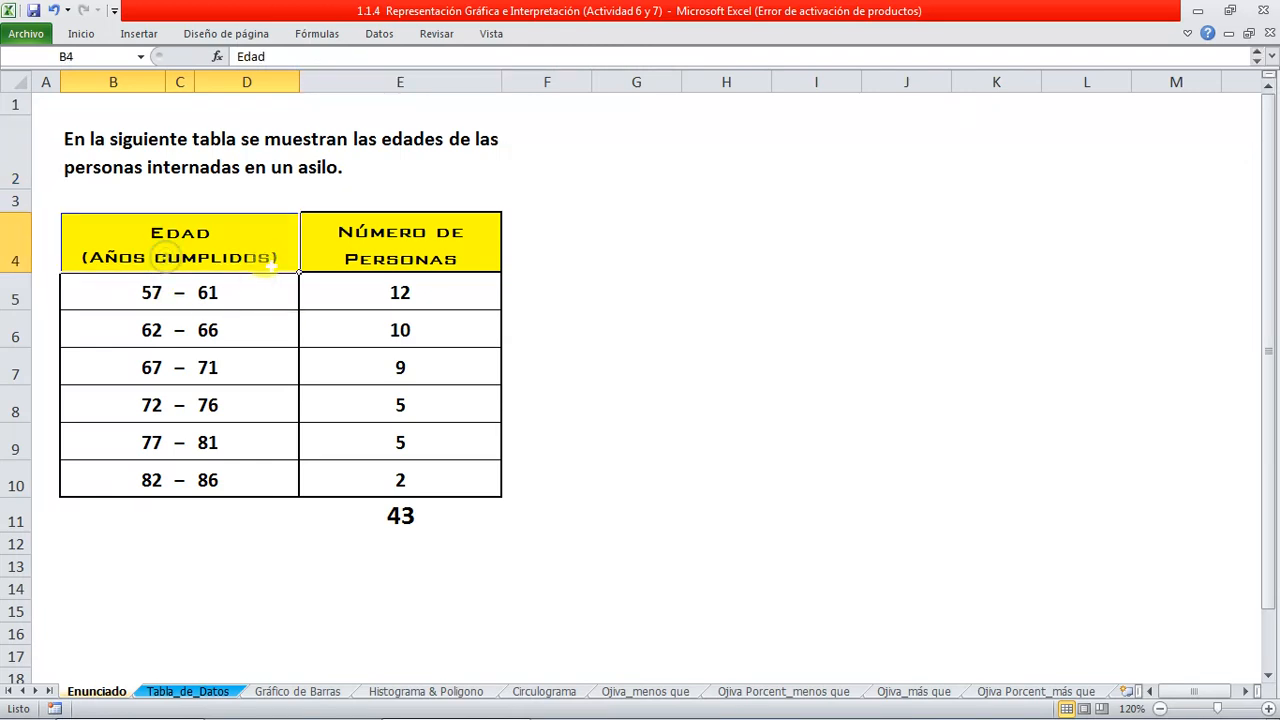
pyautogui.moveTo(270, 267); pyautogui.dragTo(351, 477)
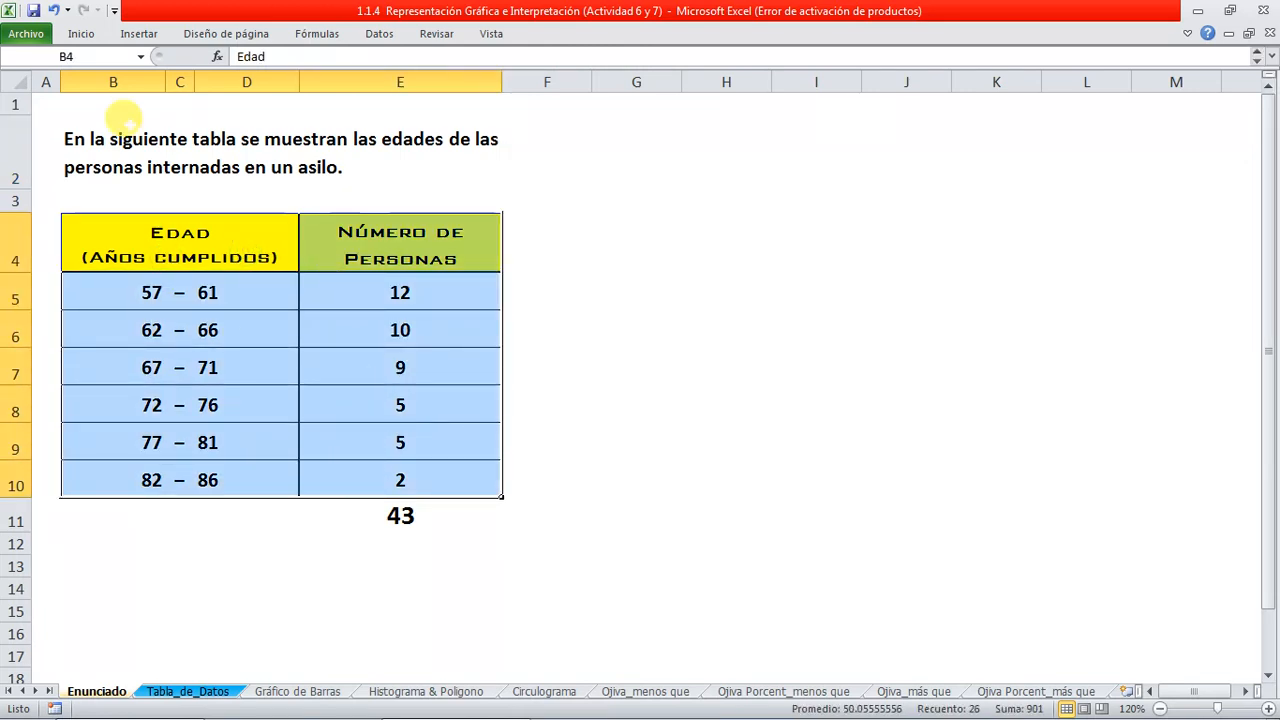
pyautogui.click(150, 264)
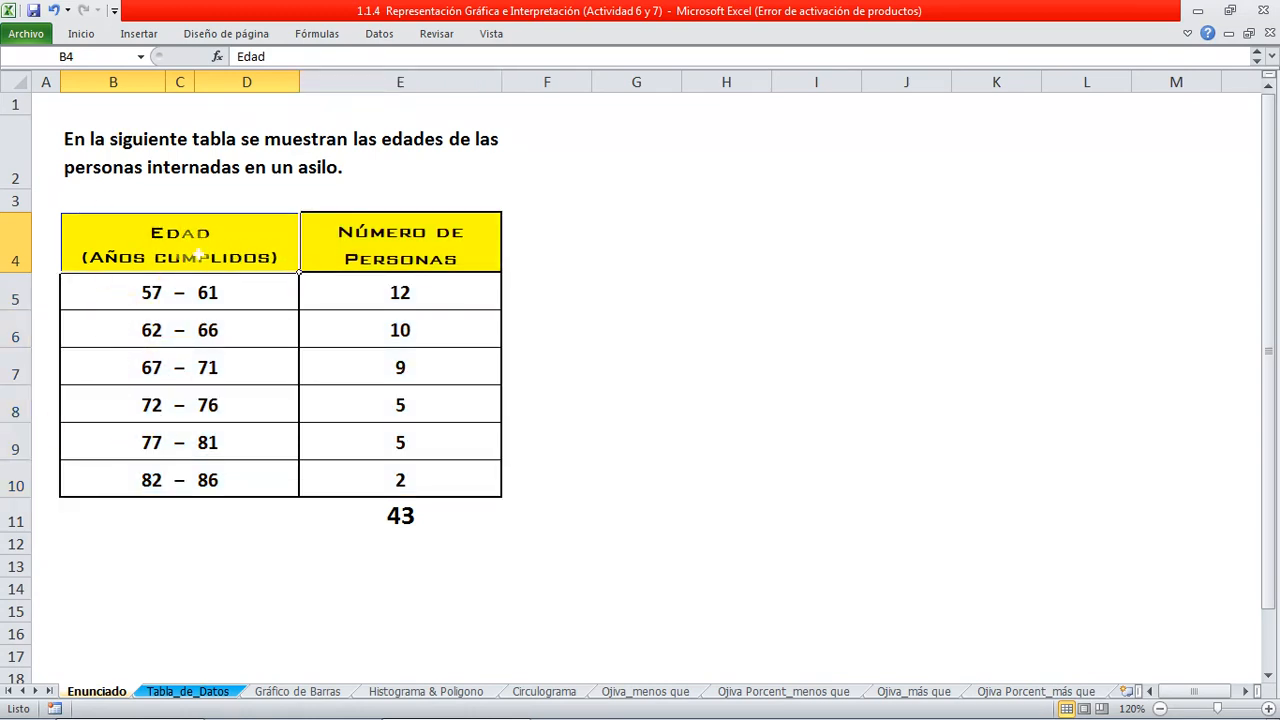
pyautogui.click(404, 241)
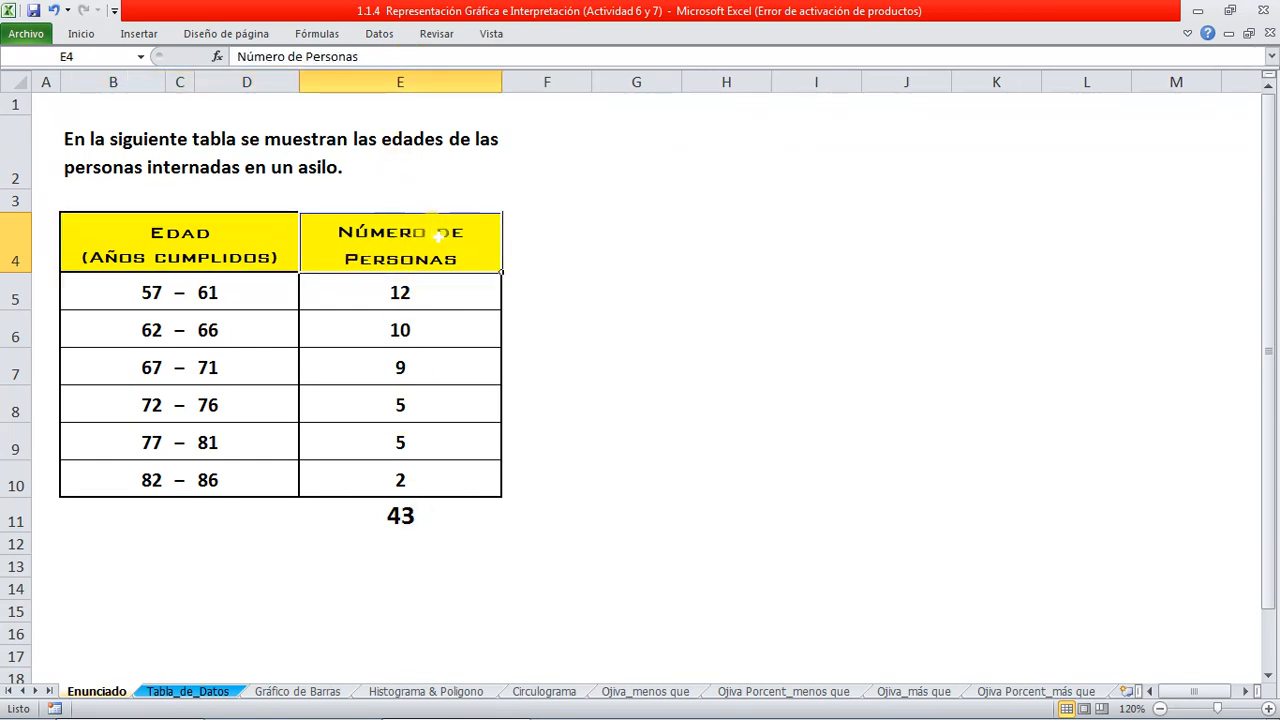
pyautogui.moveTo(400, 290); pyautogui.dragTo(400, 482)
pyautogui.click(358, 518)
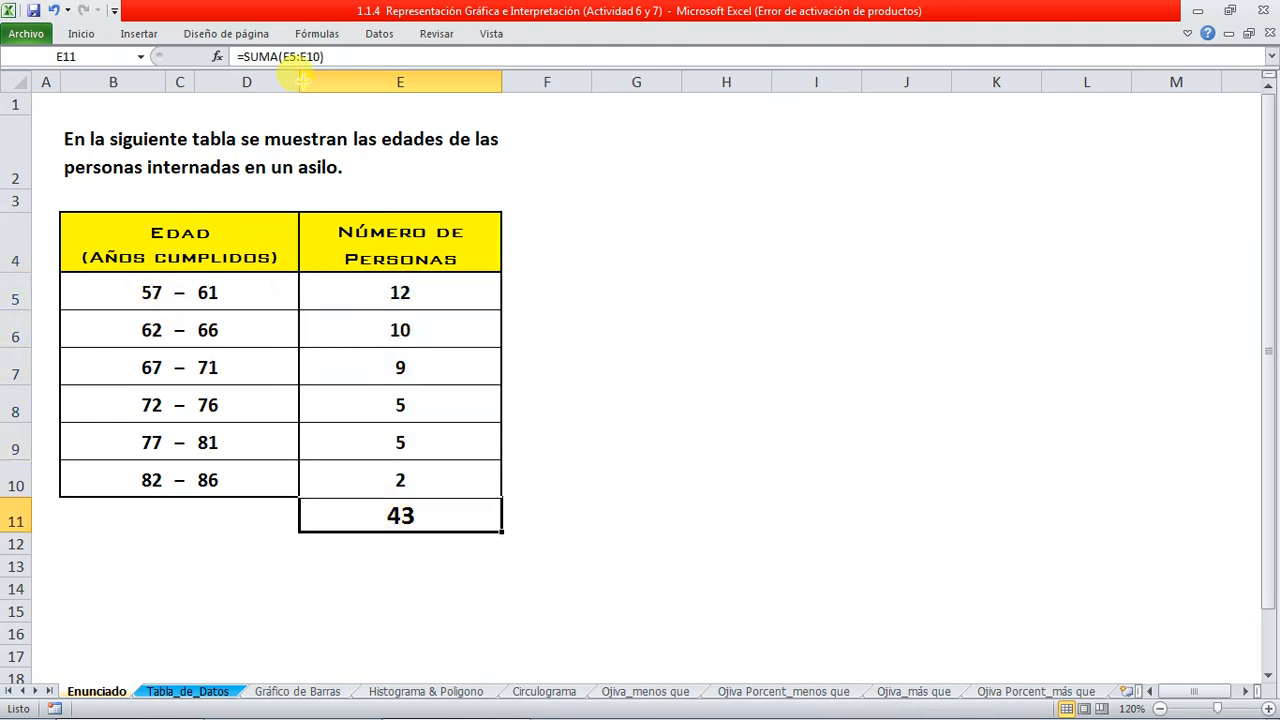
# Show the gridlines on the Enunciado sheet
pyautogui.click(491, 33)
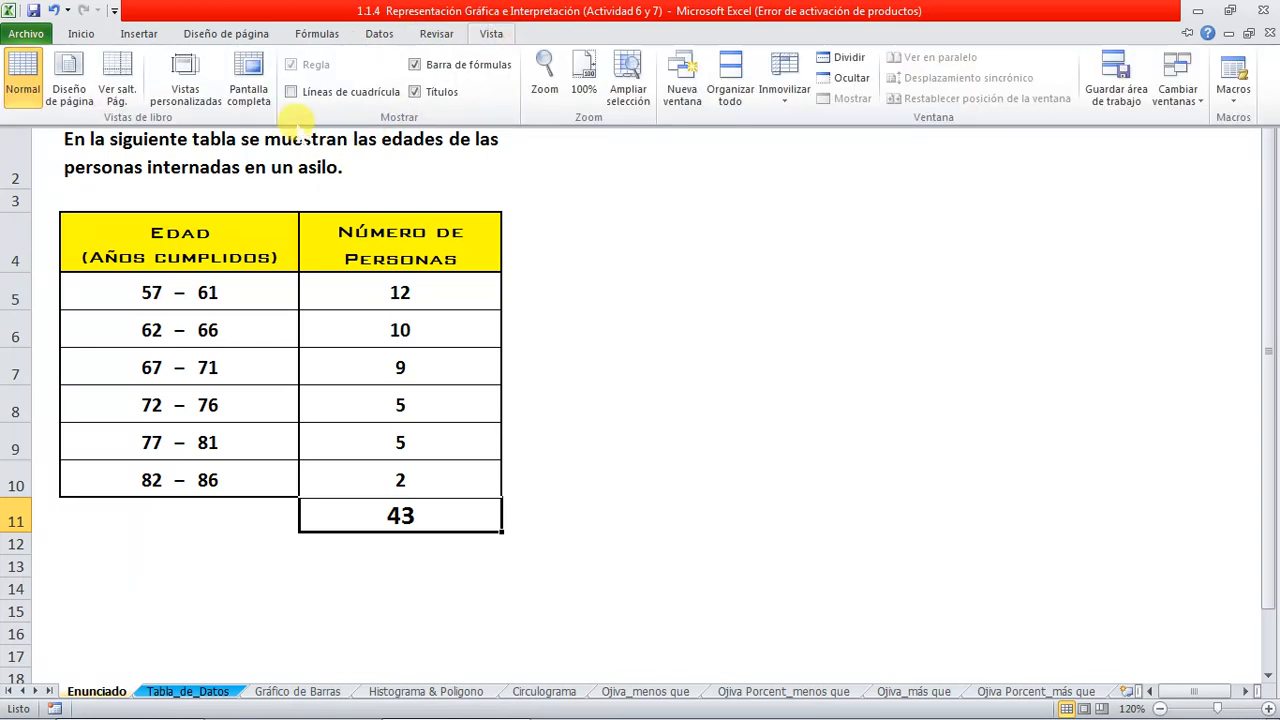
pyautogui.click(290, 91)
pyautogui.click(700, 440)
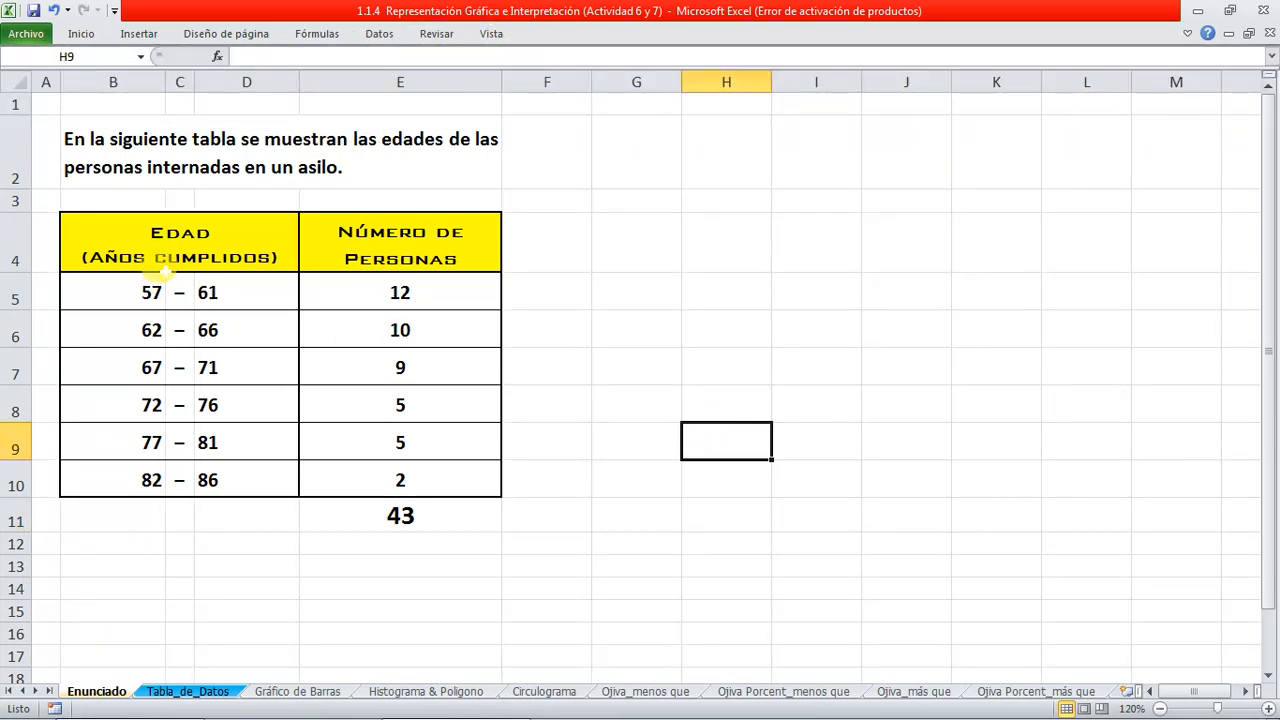
# Examine how the age intervals are split across columns B, C and D, including the lower limits, dashes, upper limits and table headings
pyautogui.moveTo(125, 288); pyautogui.dragTo(114, 472)
pyautogui.click(165, 245)
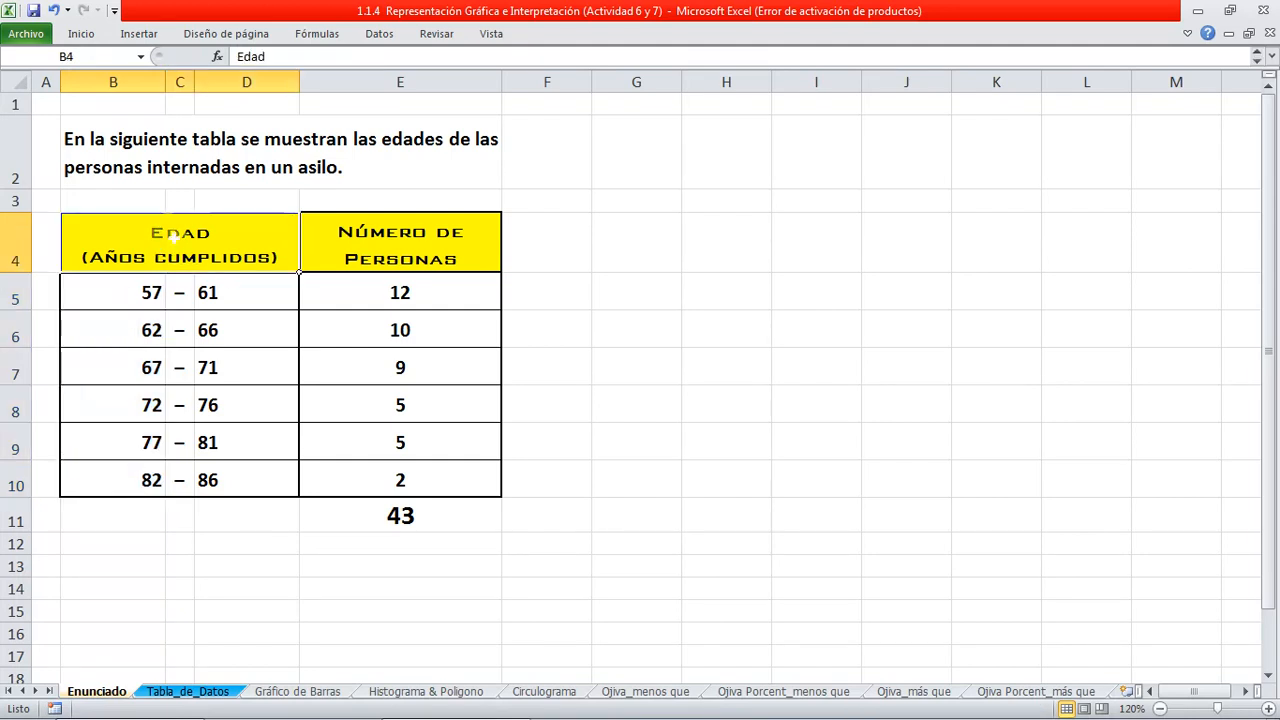
pyautogui.moveTo(160, 85); pyautogui.dragTo(214, 57)
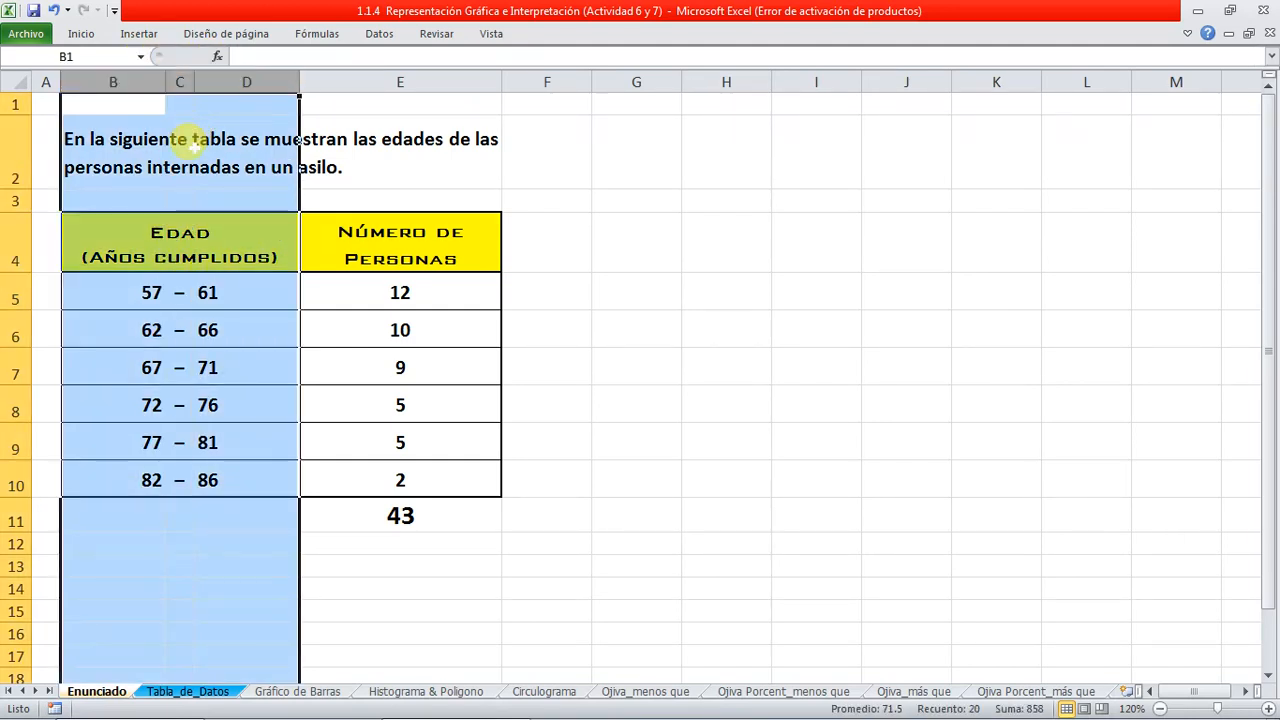
pyautogui.moveTo(114, 288); pyautogui.dragTo(130, 482)
pyautogui.click(181, 80)
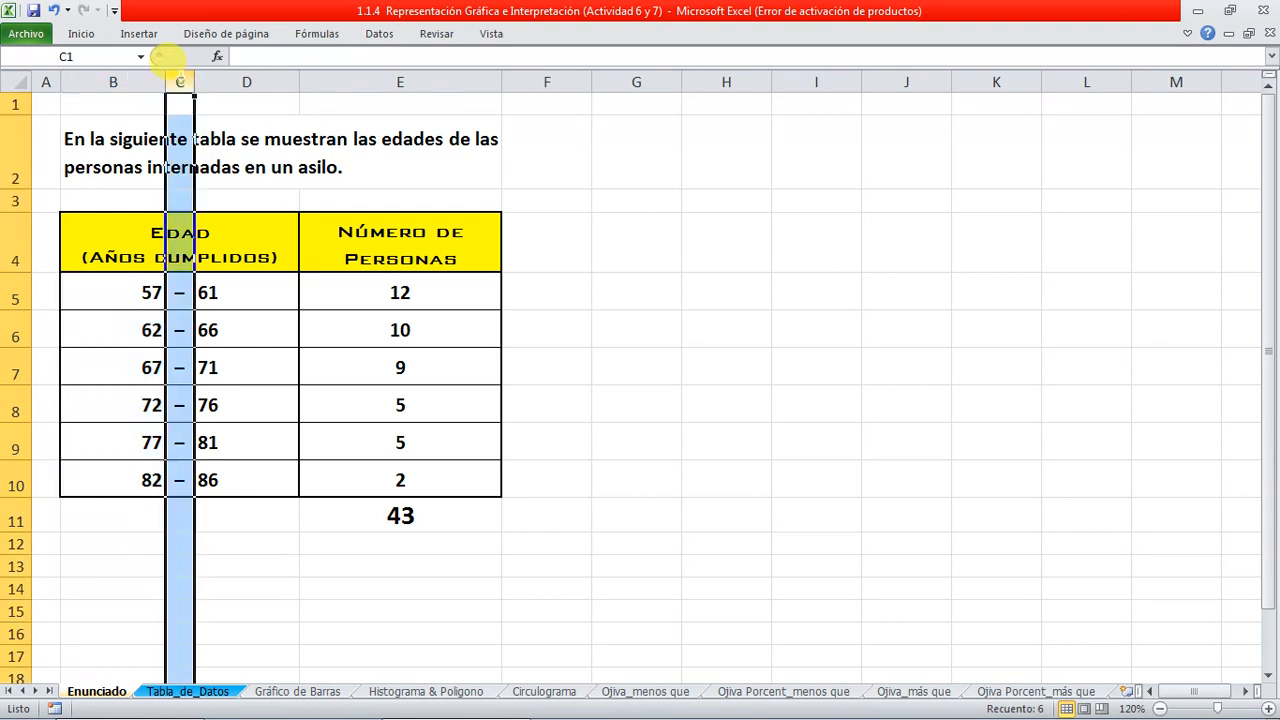
pyautogui.click(178, 292)
pyautogui.moveTo(178, 292); pyautogui.dragTo(172, 480)
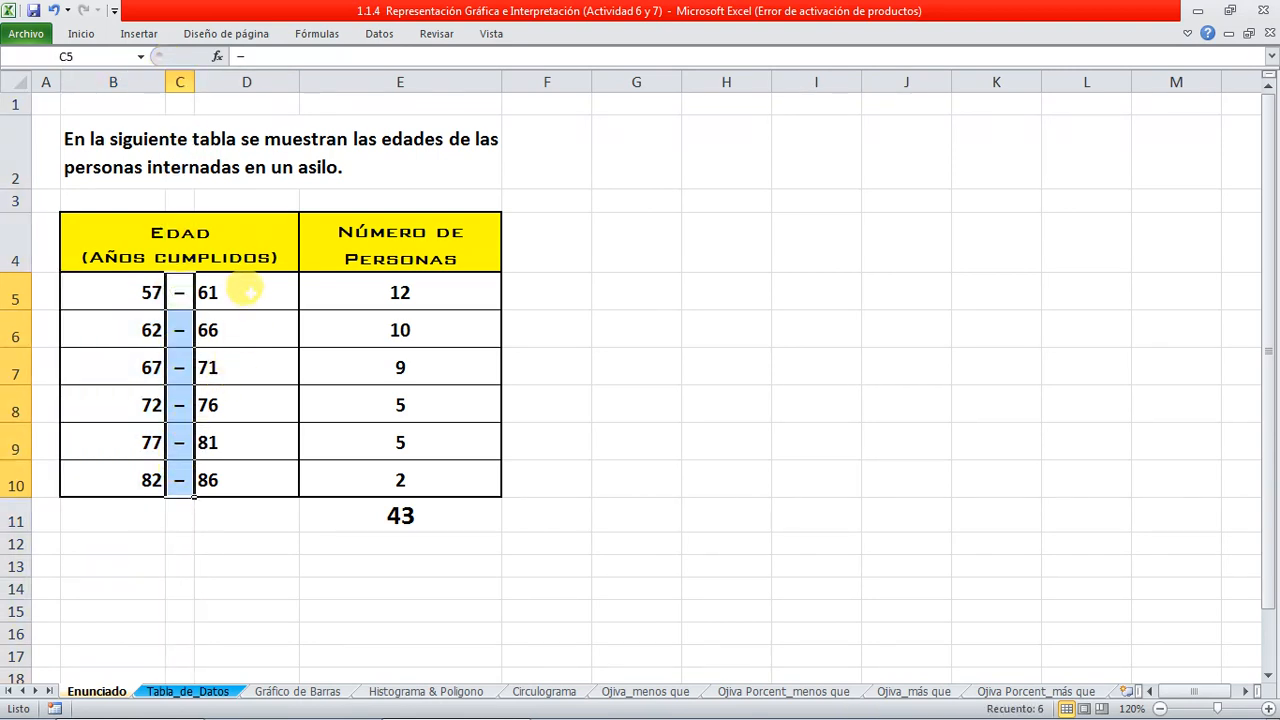
pyautogui.click(246, 82)
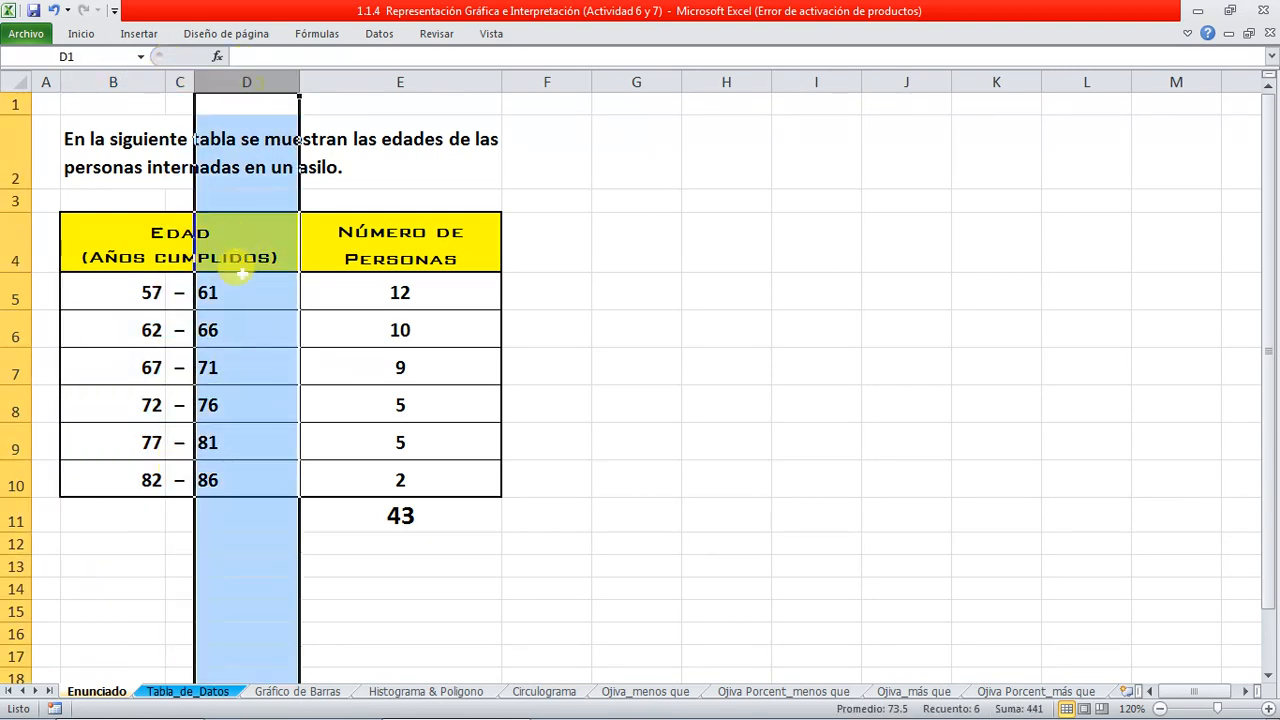
pyautogui.moveTo(235, 286); pyautogui.dragTo(257, 480)
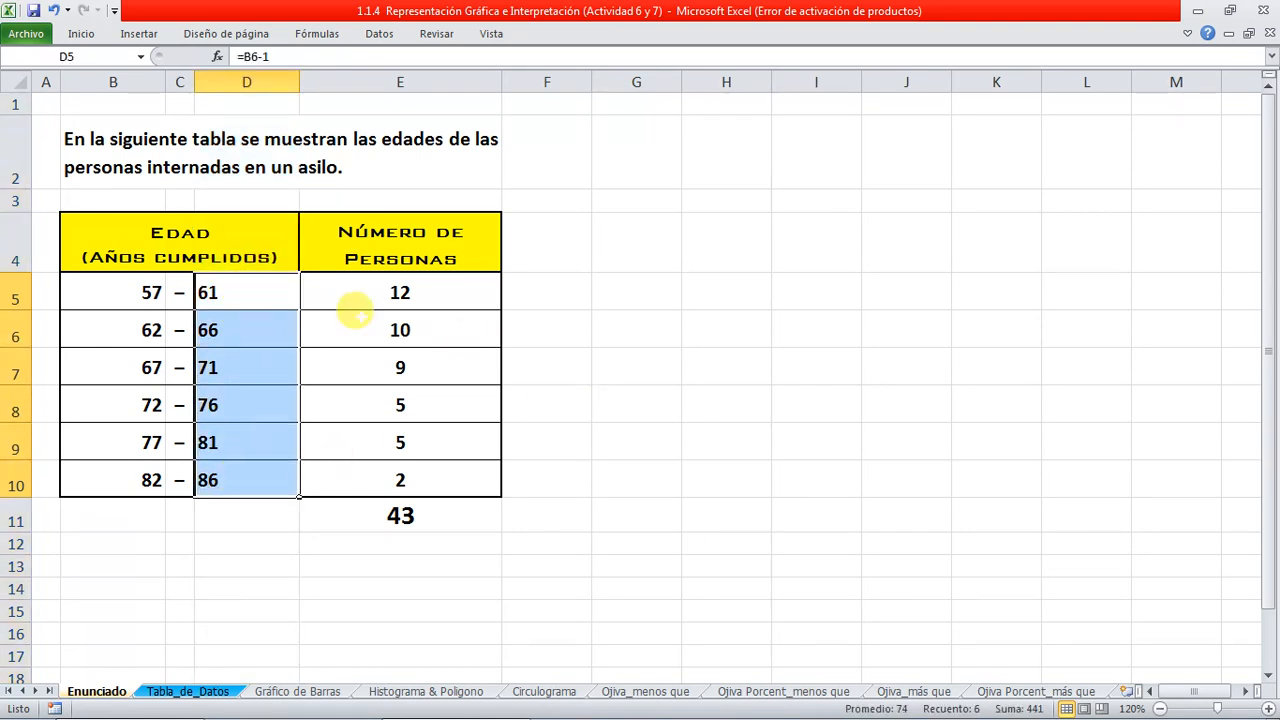
pyautogui.click(244, 240)
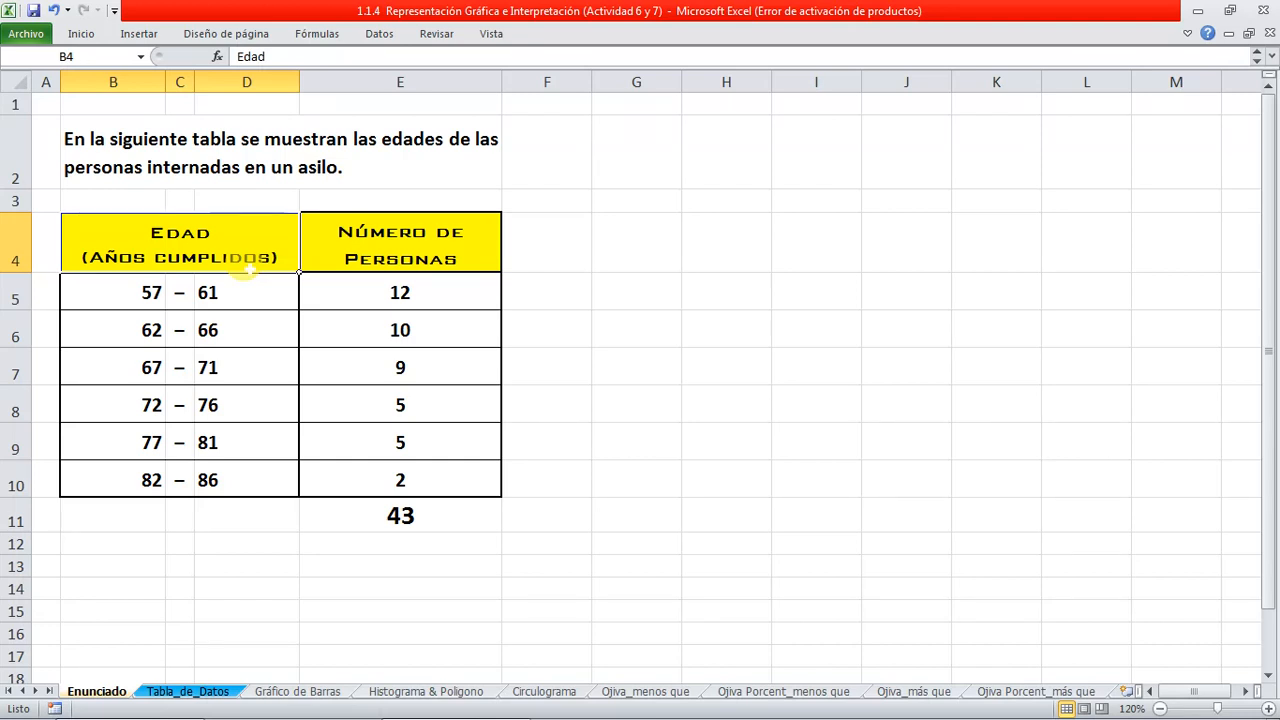
pyautogui.click(386, 240)
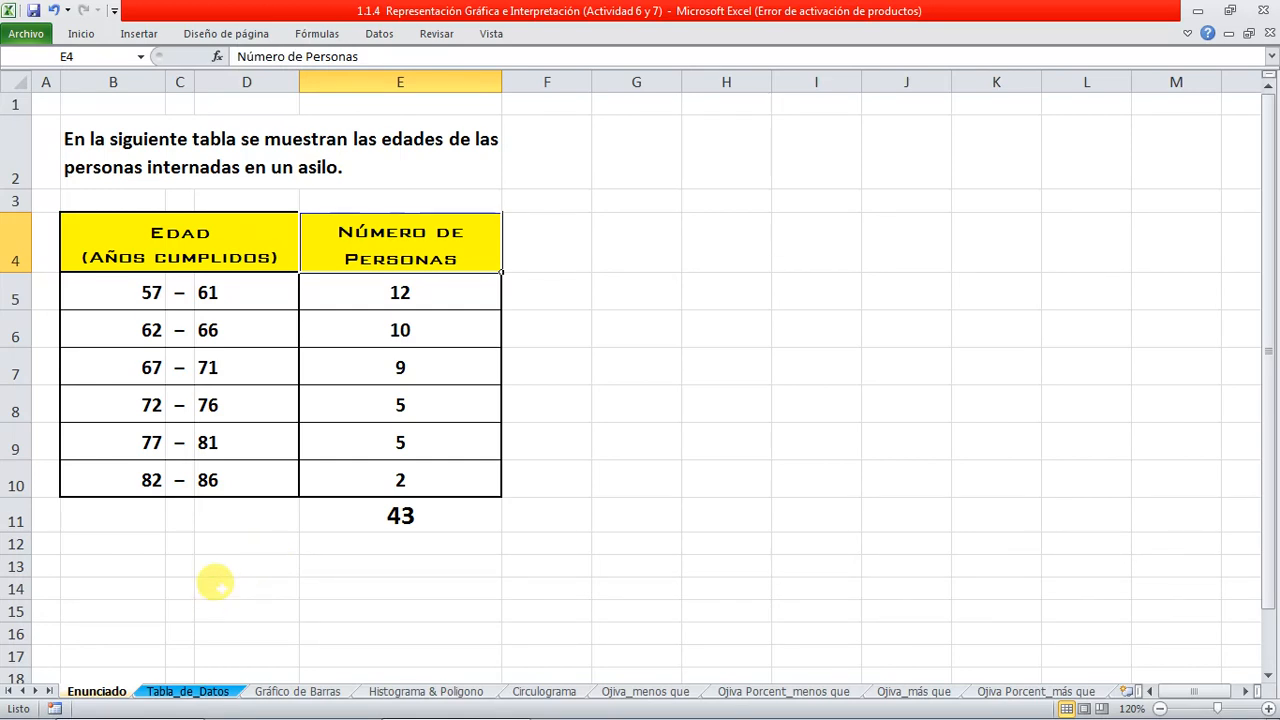
# Compare the first two lower age limits in B5 and B6 of the Enunciado sheet to determine the class width
pyautogui.click(190, 694)
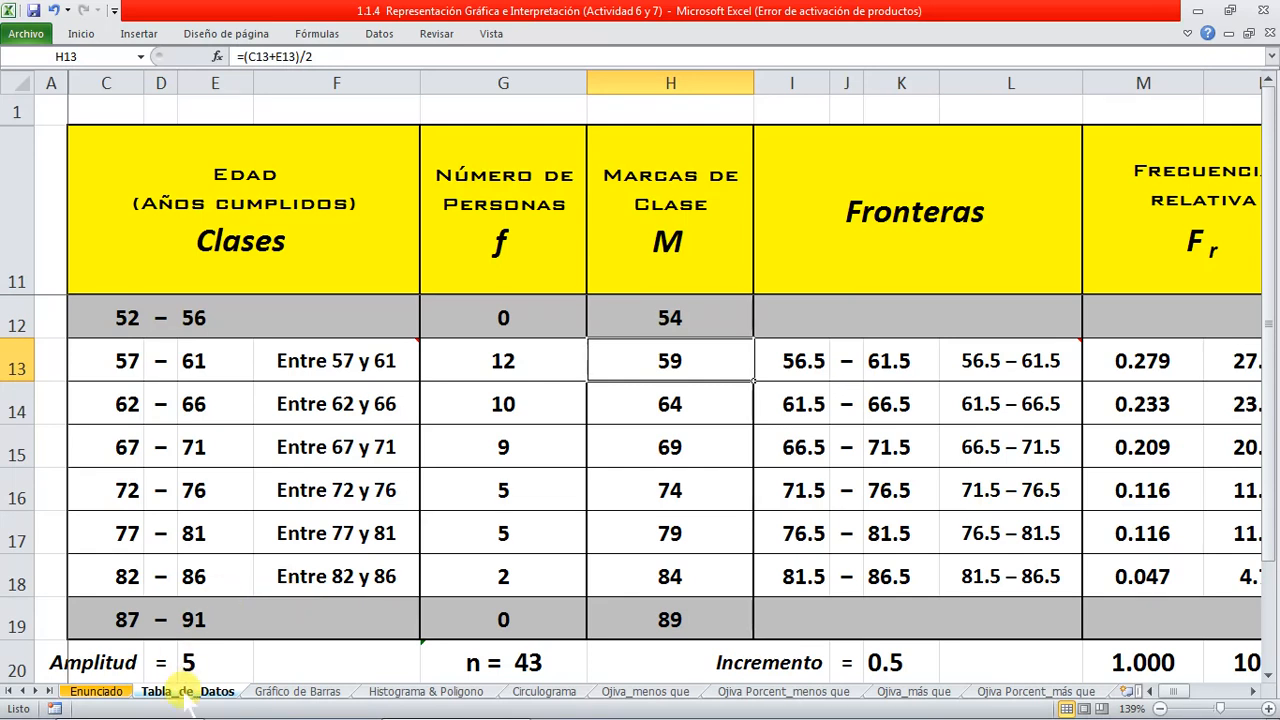
pyautogui.click(96, 691)
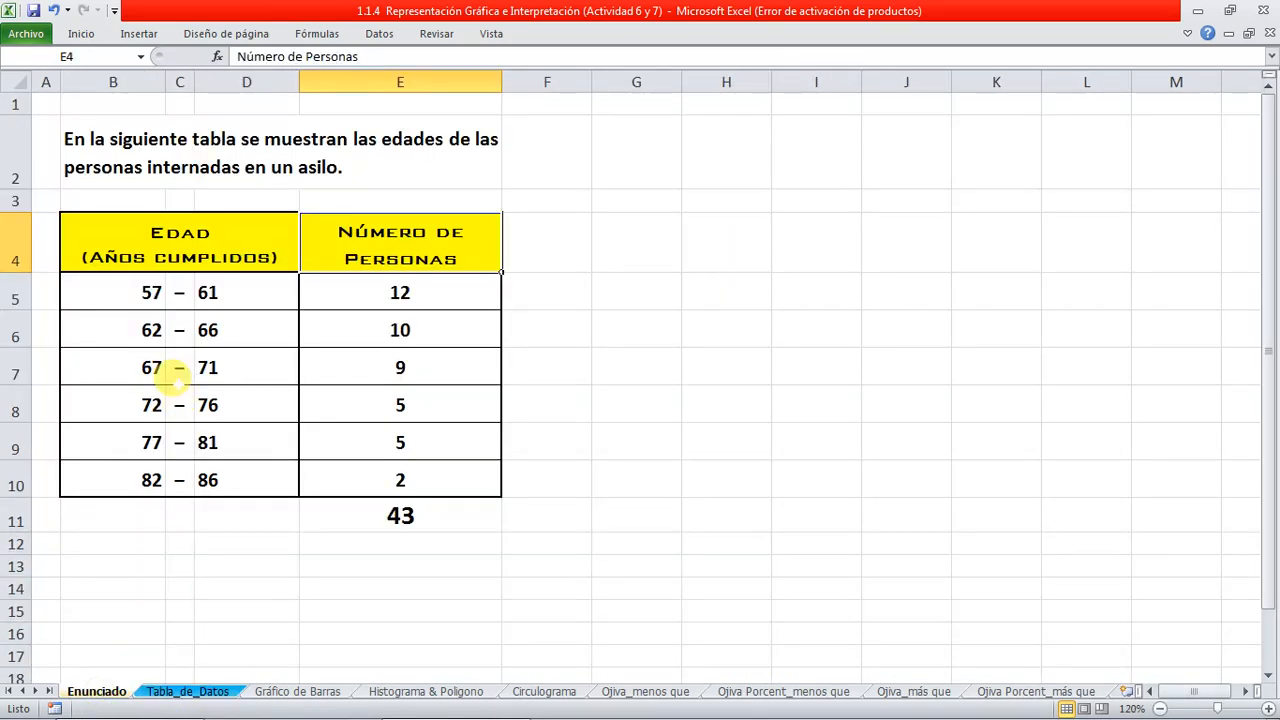
pyautogui.click(150, 292)
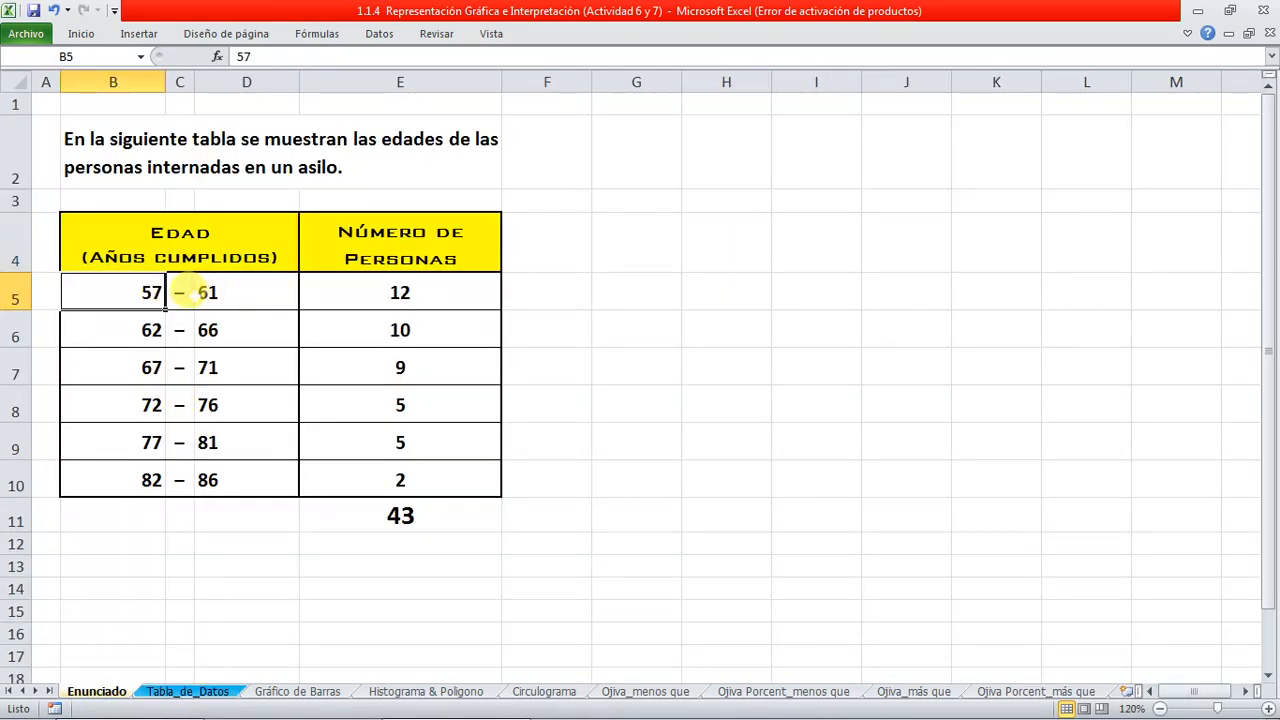
pyautogui.click(245, 293)
pyautogui.click(131, 292)
pyautogui.click(131, 326)
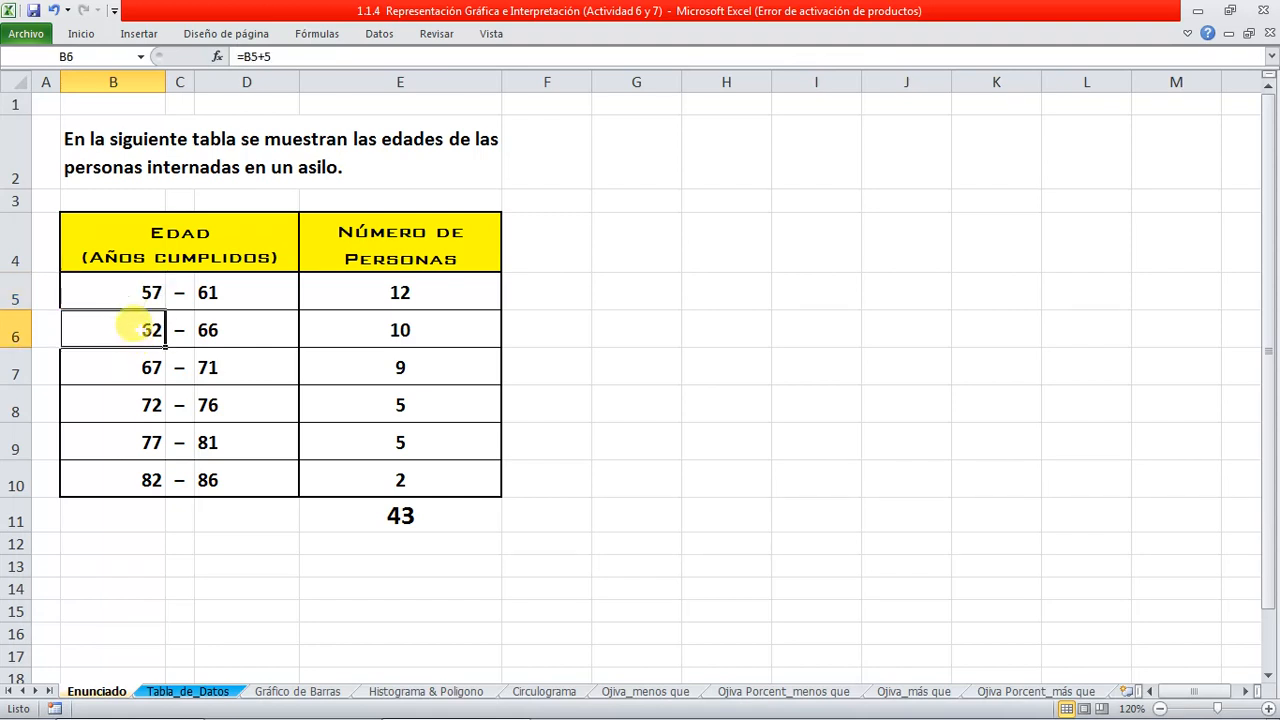
pyautogui.click(131, 294)
pyautogui.click(133, 330)
pyautogui.click(145, 292)
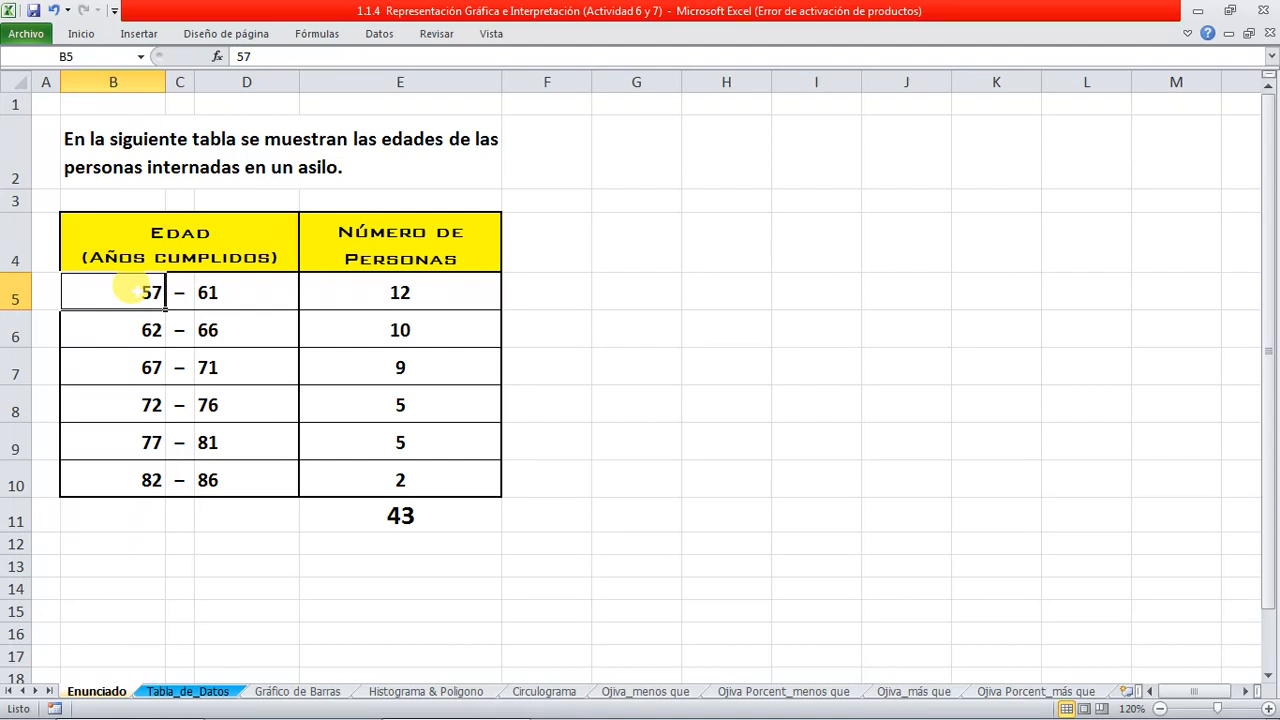
pyautogui.click(131, 330)
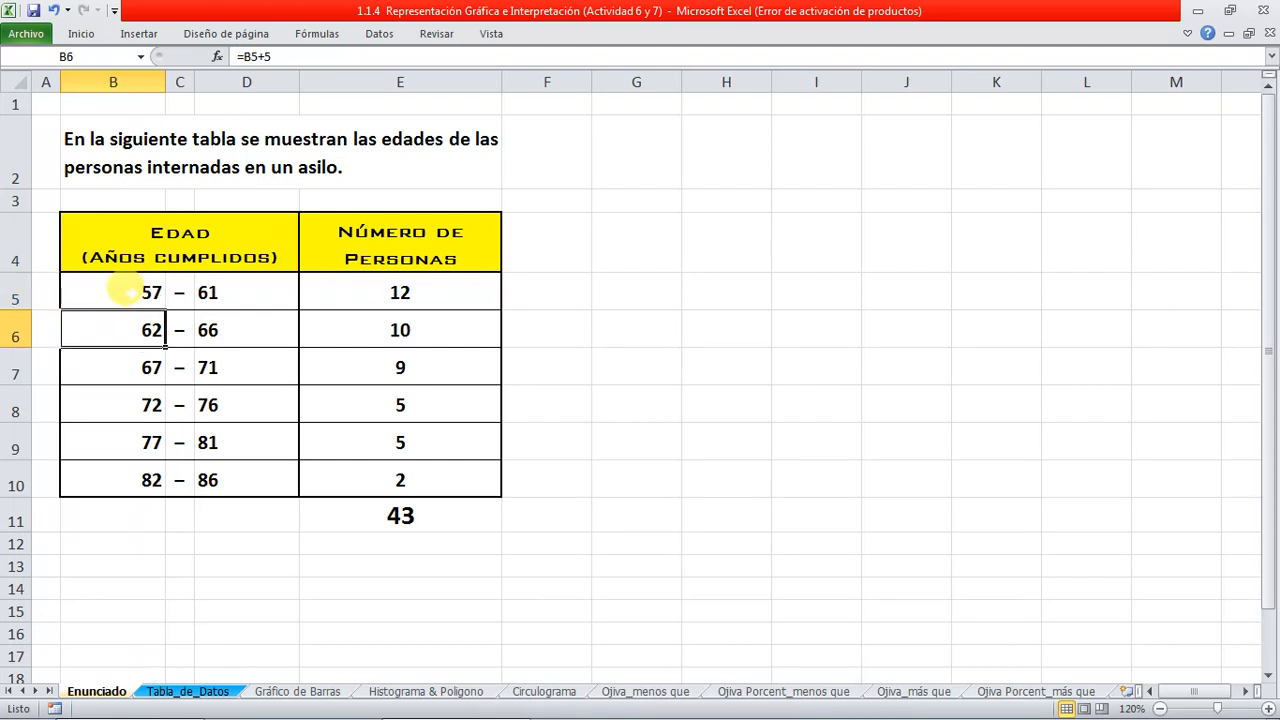
pyautogui.click(128, 292)
pyautogui.click(131, 330)
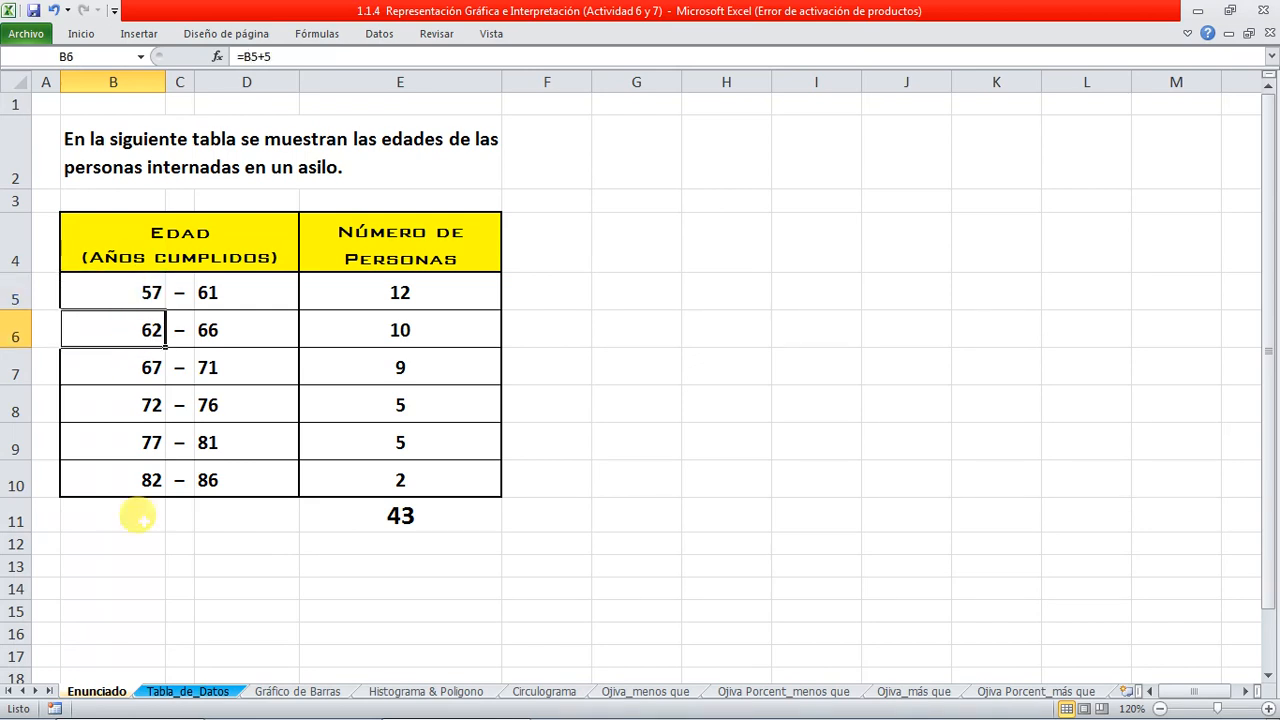
# On the Tabla_de_Datos sheet, examine the Amplitud value in row 20 and the lower-limit formula in C14 that refers to it
pyautogui.click(170, 692)
pyautogui.moveTo(120, 650); pyautogui.dragTo(191, 650)
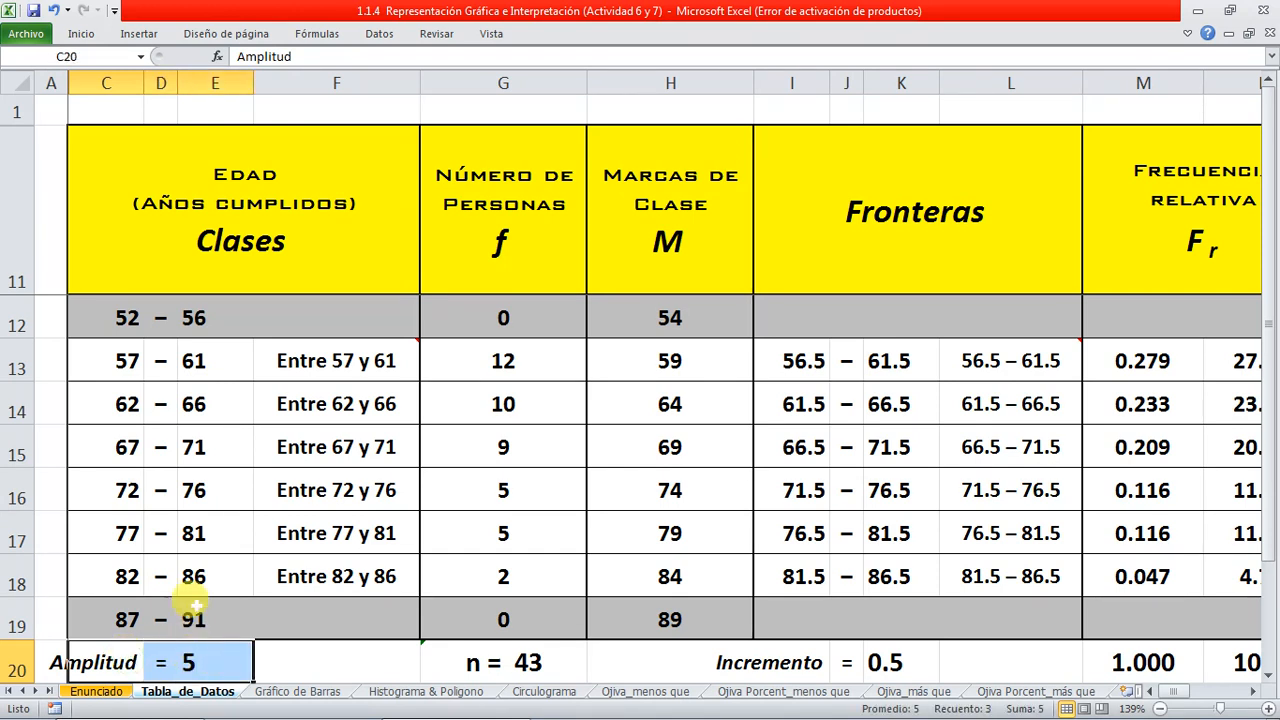
pyautogui.click(125, 358)
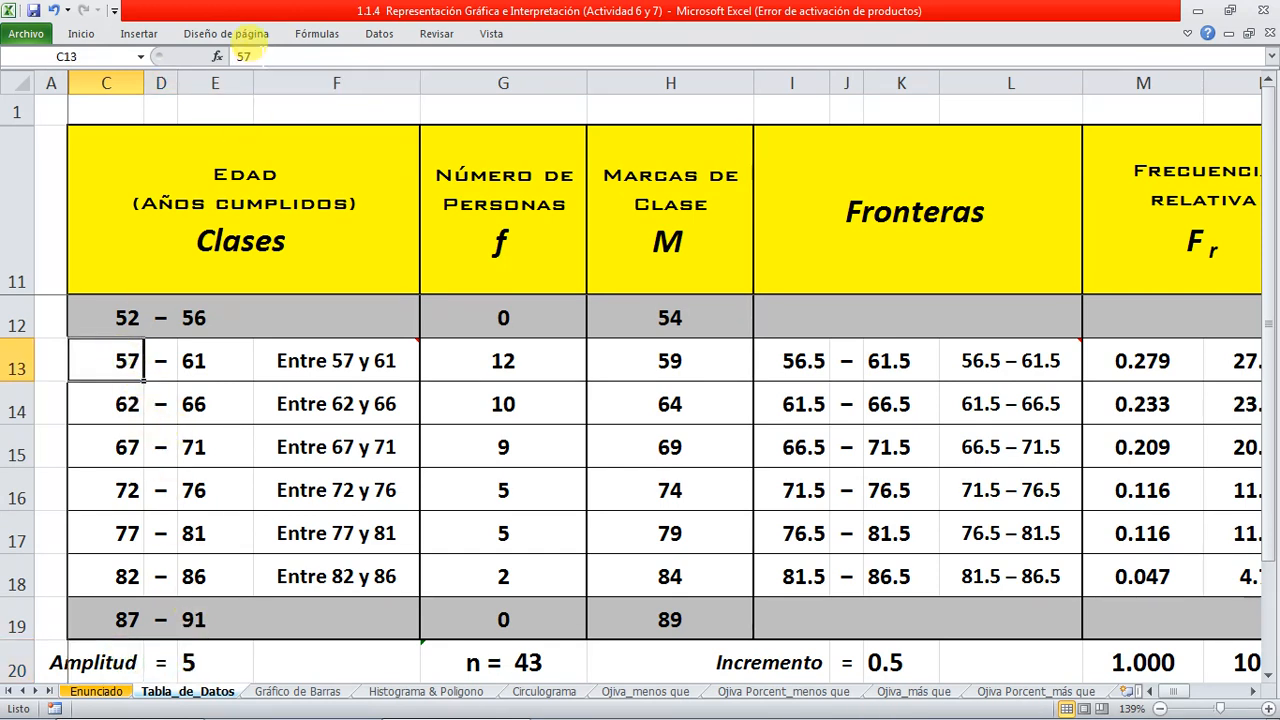
pyautogui.click(107, 403)
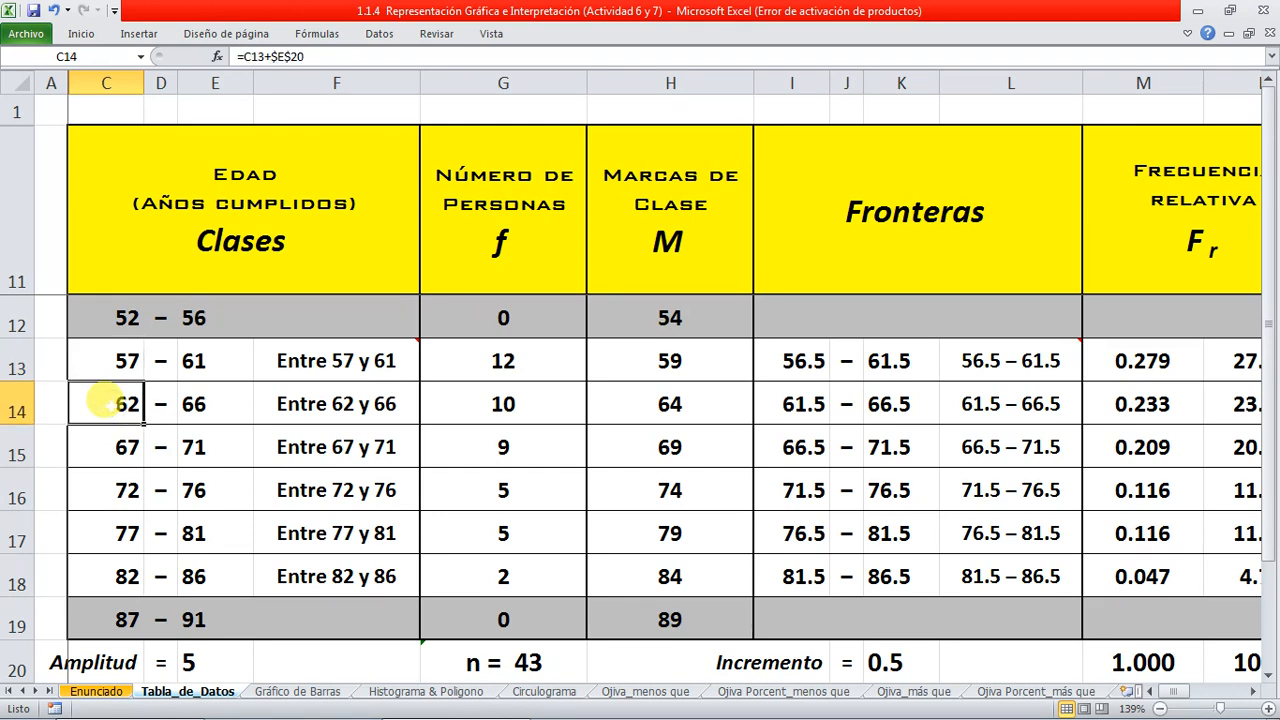
pyautogui.doubleClick(107, 403)
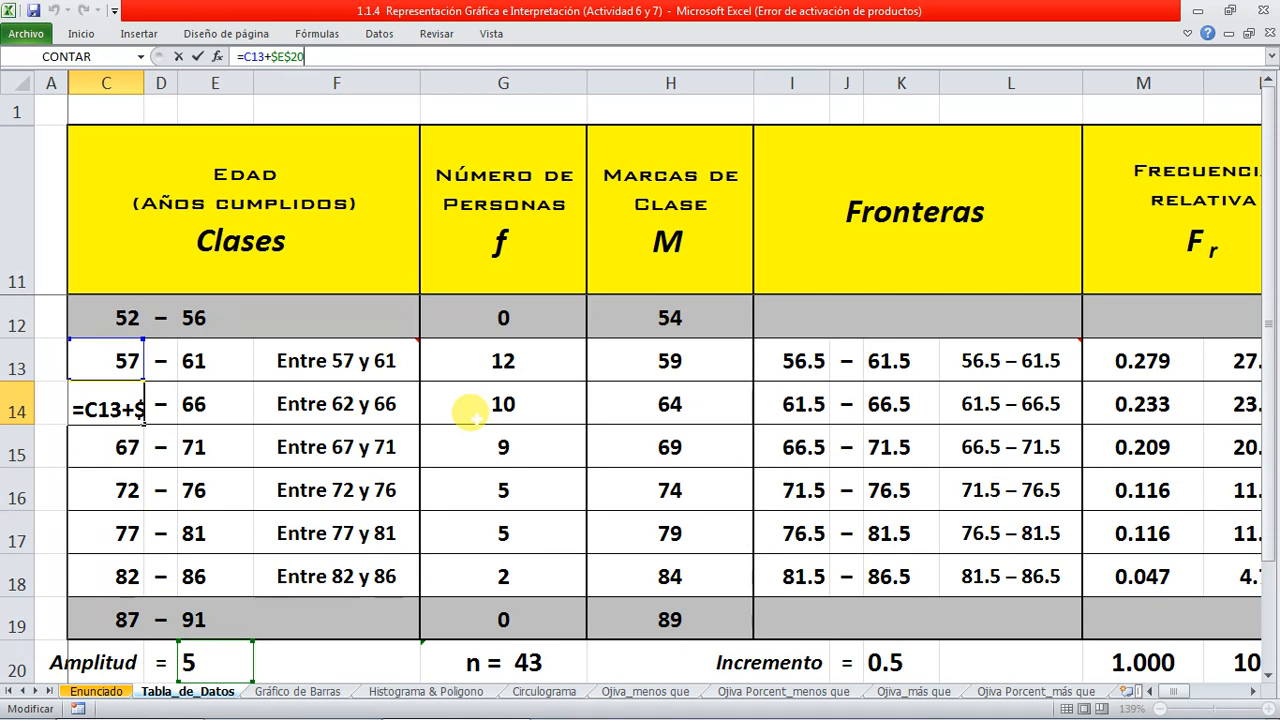
pyautogui.hotkey('ctrl', 'Return')
# Fill the lower-limit formula =C13+$E$20 from C14 down to C18 and check the copied formulas
pyautogui.click(114, 360)
pyautogui.click(122, 402)
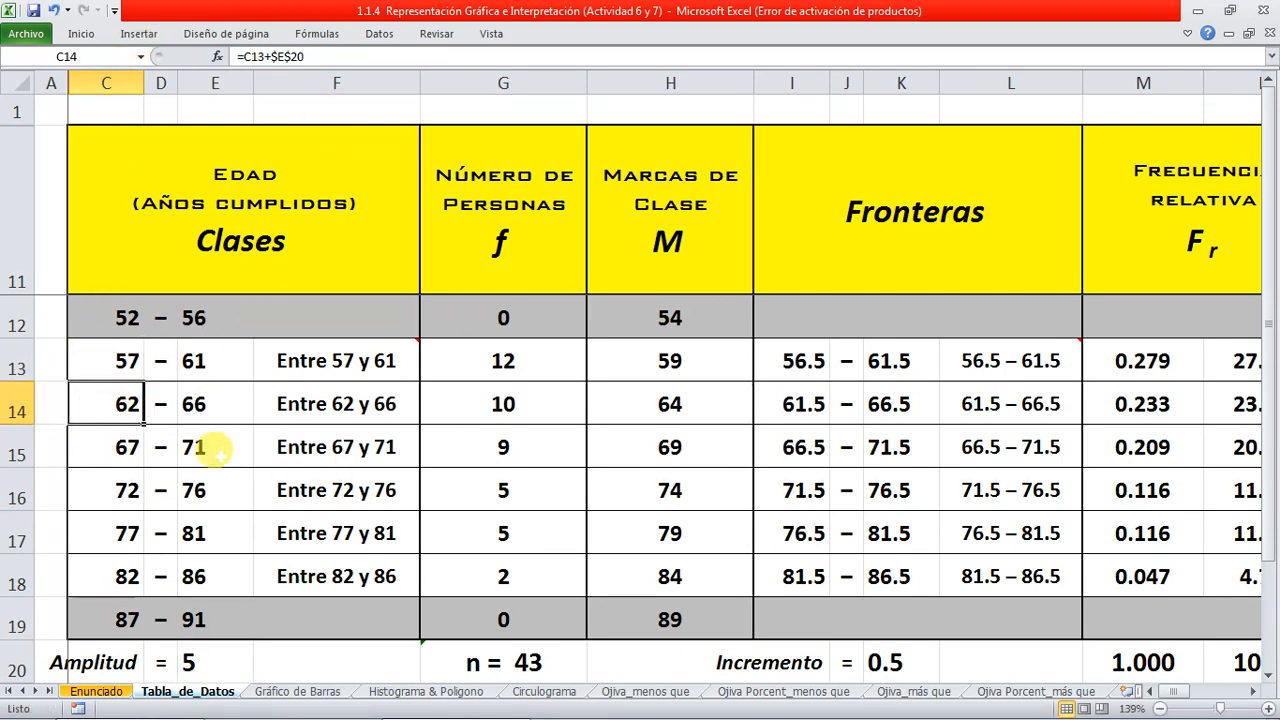
pyautogui.moveTo(143, 424); pyautogui.dragTo(140, 590)
pyautogui.click(114, 449)
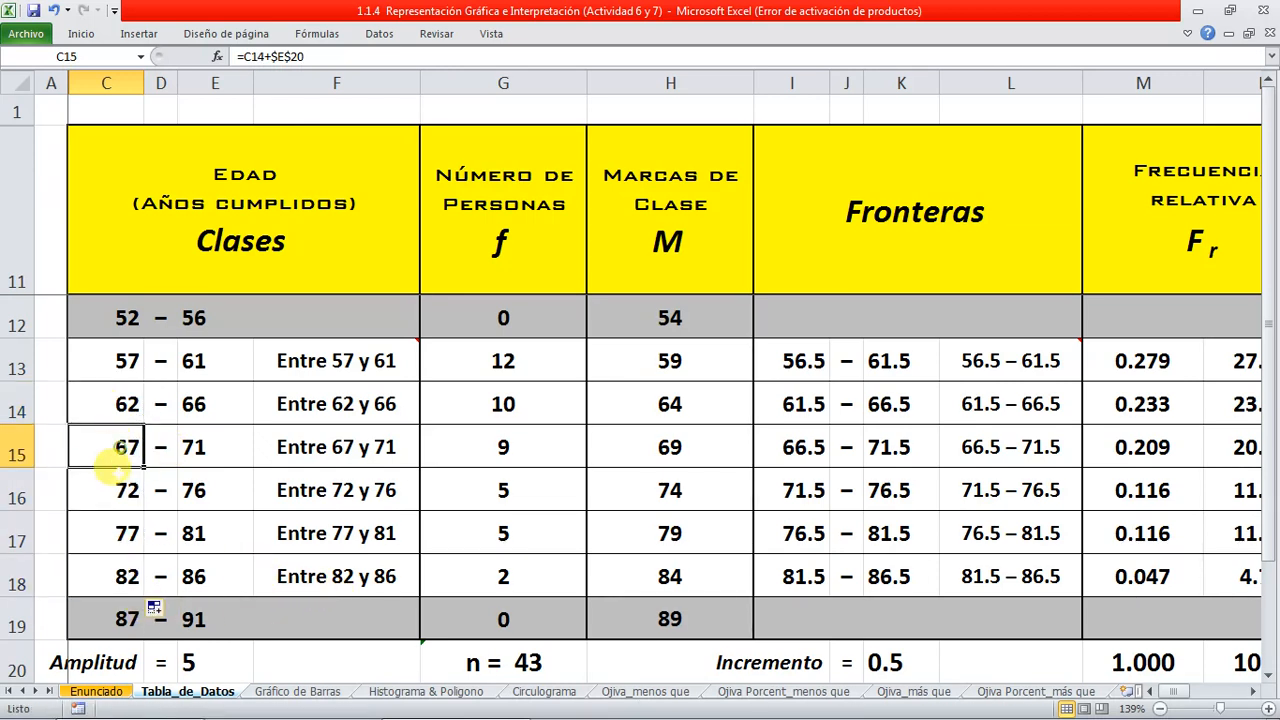
pyautogui.click(120, 491)
pyautogui.click(118, 538)
pyautogui.click(124, 574)
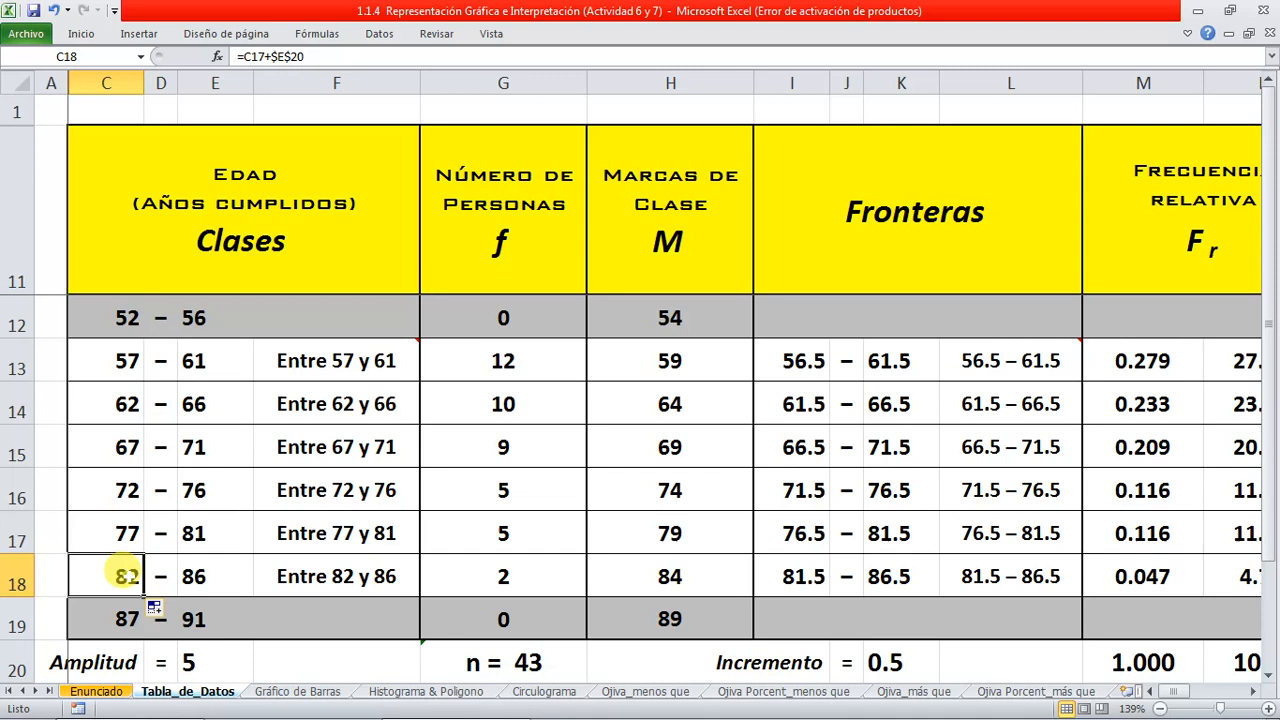
# Examine the upper-limit formulas in E13 and E14 and the cells they refer to
pyautogui.click(200, 364)
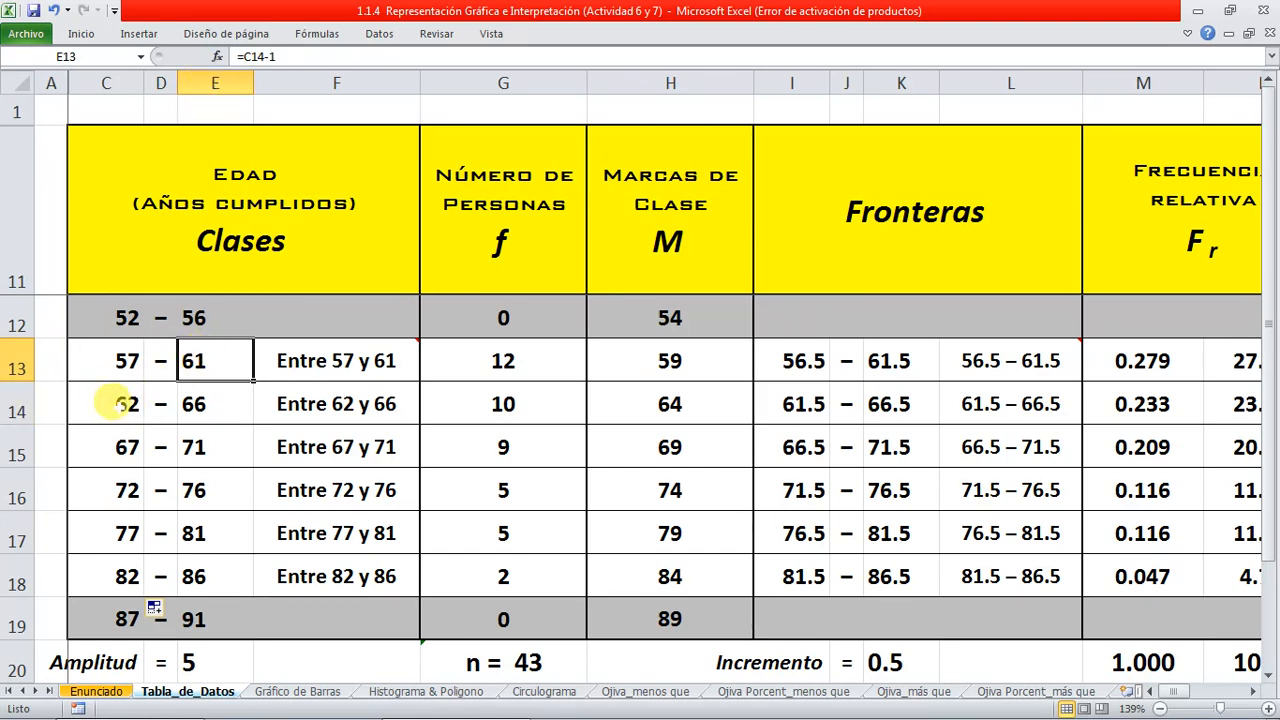
pyautogui.click(113, 403)
pyautogui.click(192, 363)
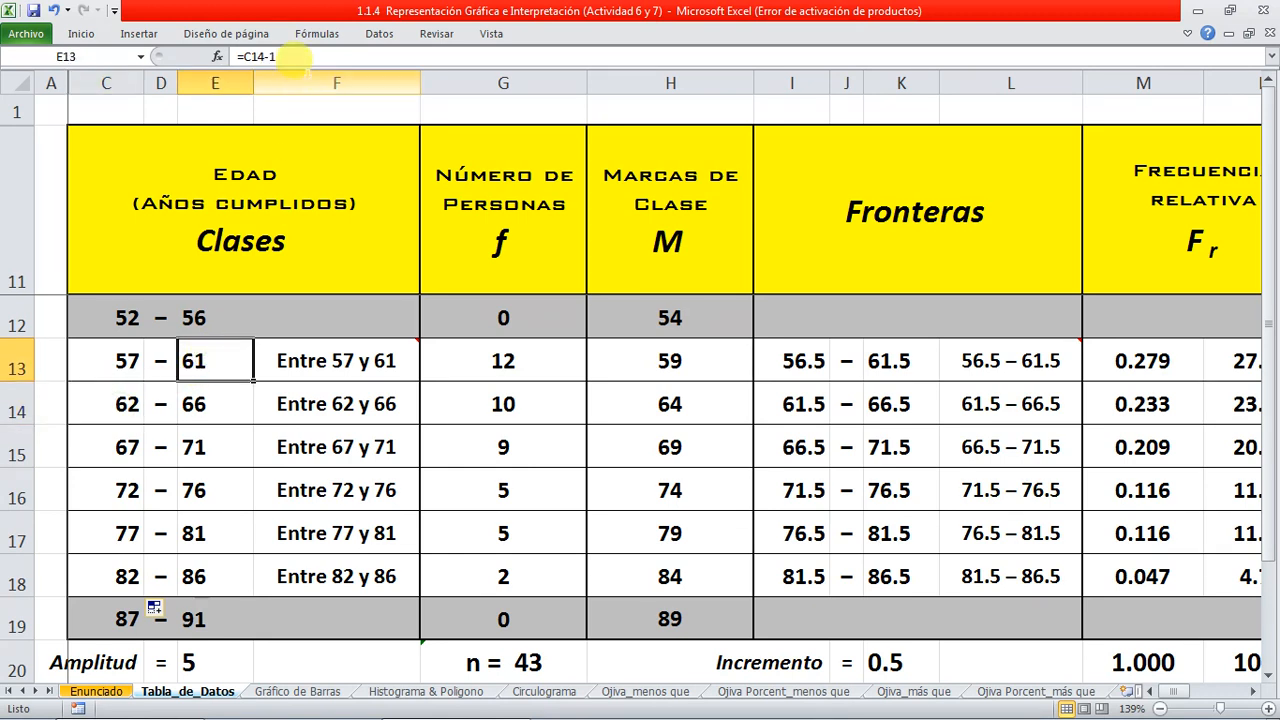
pyautogui.click(283, 52)
pyautogui.press('Escape')
pyautogui.click(208, 405)
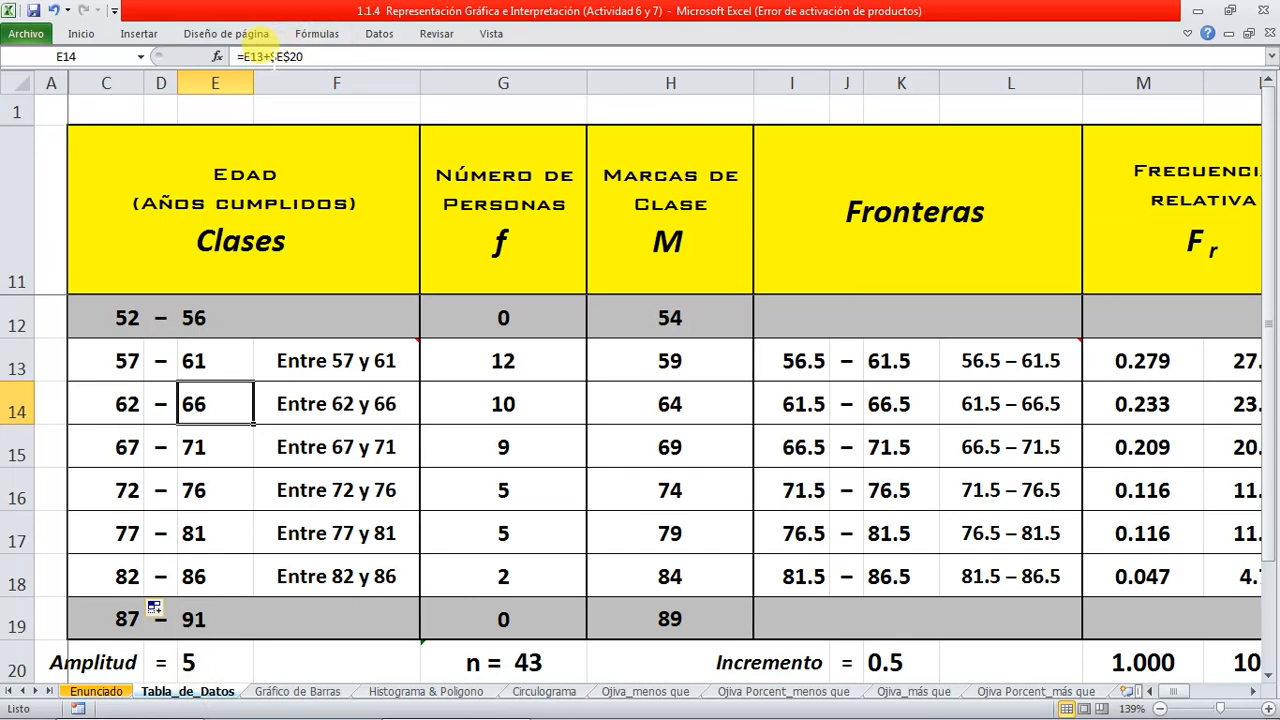
pyautogui.moveTo(303, 56); pyautogui.dragTo(277, 56)
pyautogui.hotkey('ctrl', 'Return')
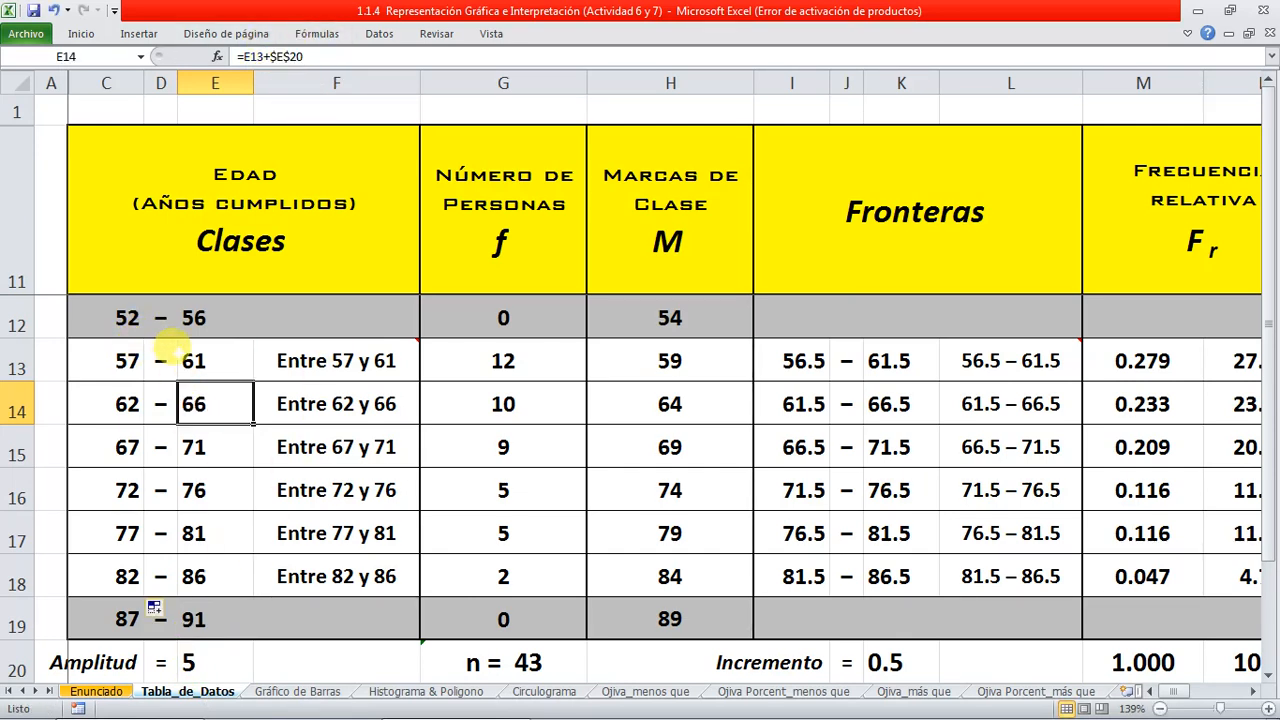
# Examine the class limits in C13:E18 and the shaded extra classes in rows 12 and 19, including the limit formulas in row 12
pyautogui.moveTo(120, 352); pyautogui.dragTo(252, 590)
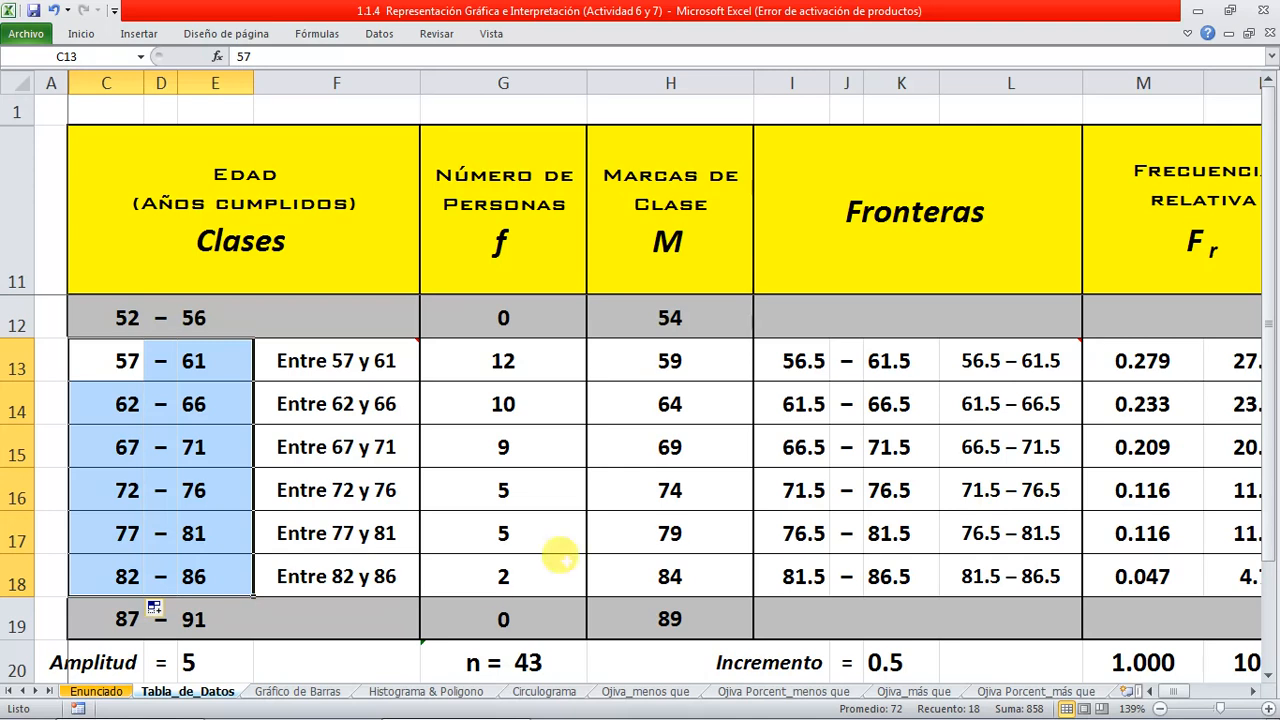
pyautogui.click(17, 317)
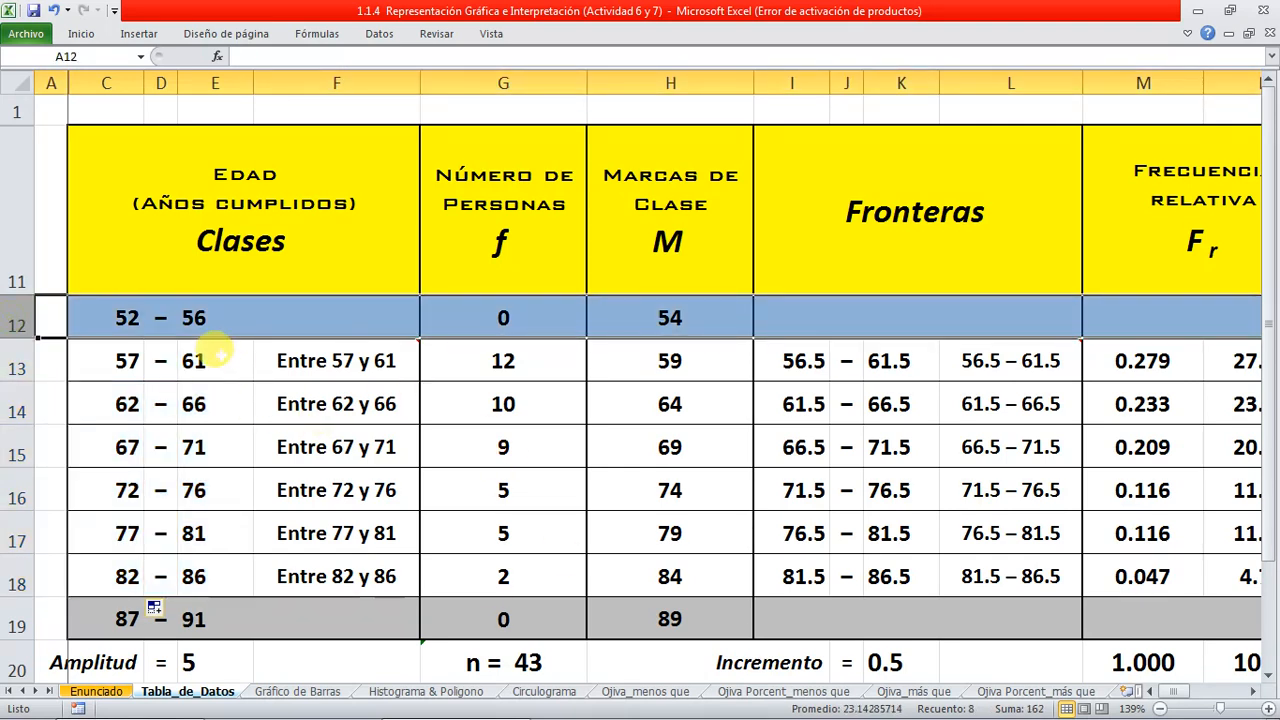
pyautogui.moveTo(100, 317); pyautogui.dragTo(1215, 312)
pyautogui.moveTo(104, 621); pyautogui.dragTo(1225, 606)
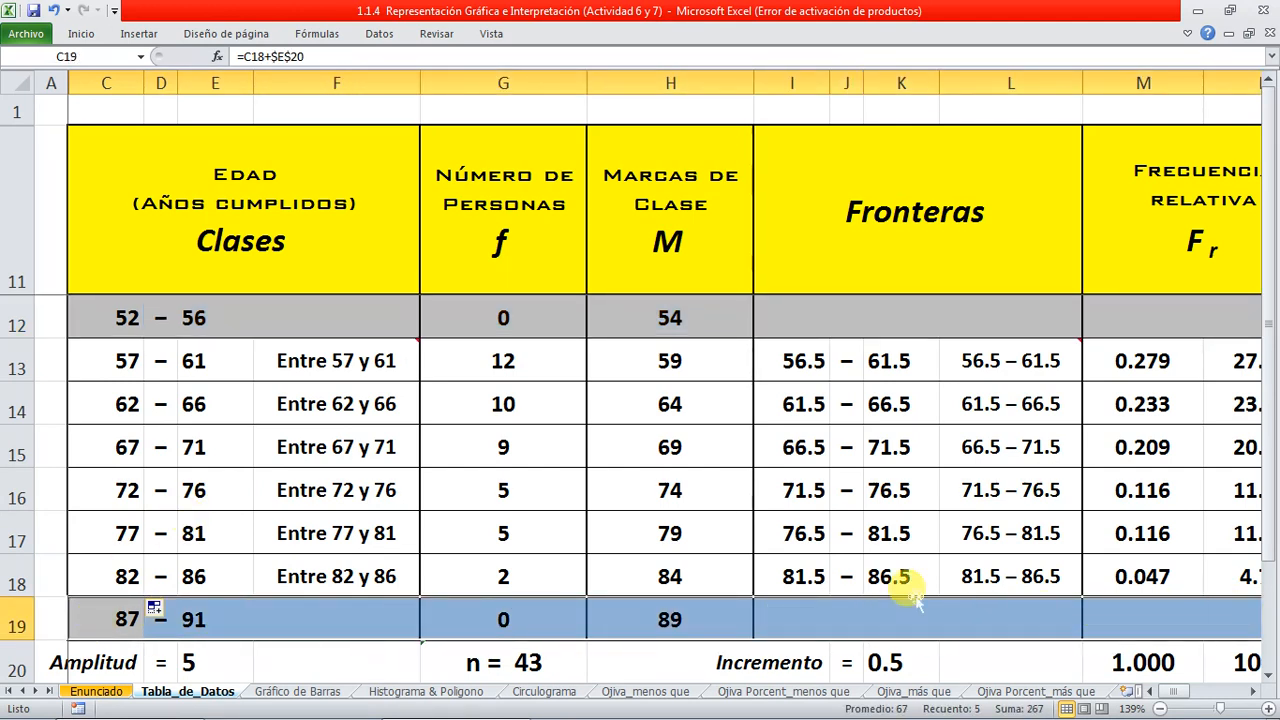
pyautogui.moveTo(104, 314); pyautogui.dragTo(969, 310)
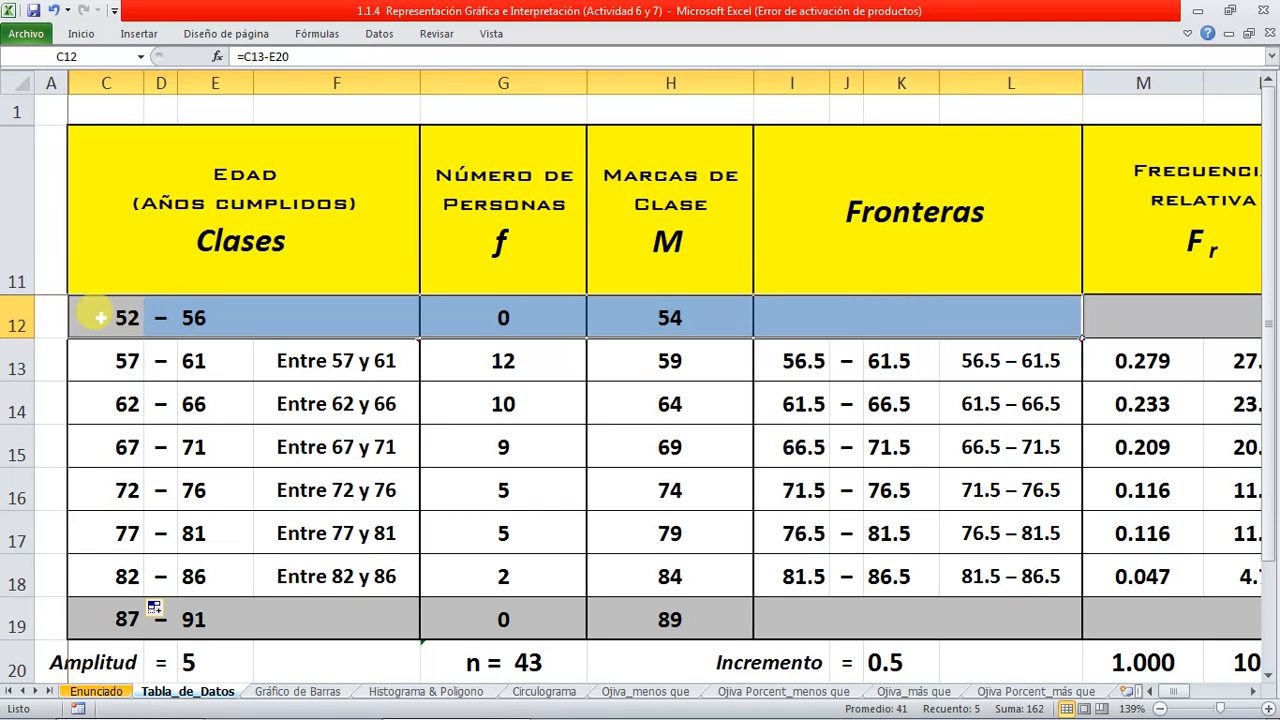
pyautogui.click(157, 318)
pyautogui.click(213, 313)
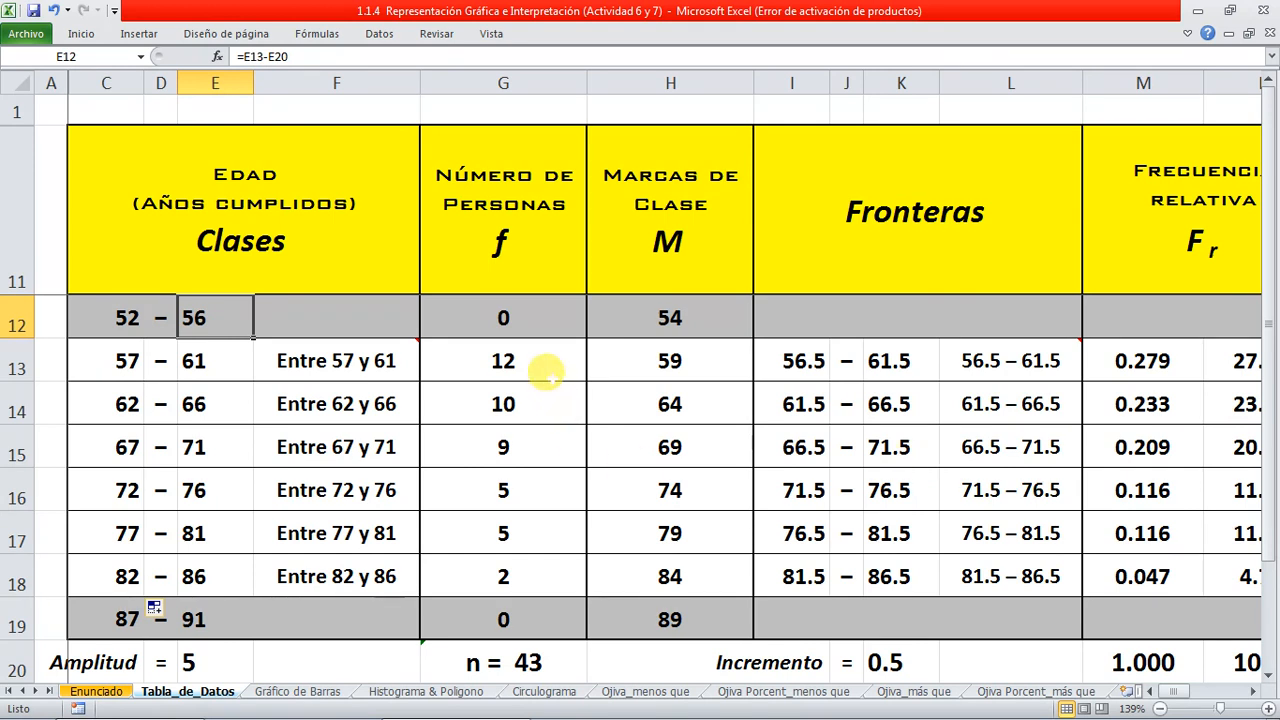
# Compare the frequency and class mark cells of the shaded extra classes in G12:H12 and G19:H19
pyautogui.click(505, 310)
pyautogui.click(519, 628)
pyautogui.click(503, 317)
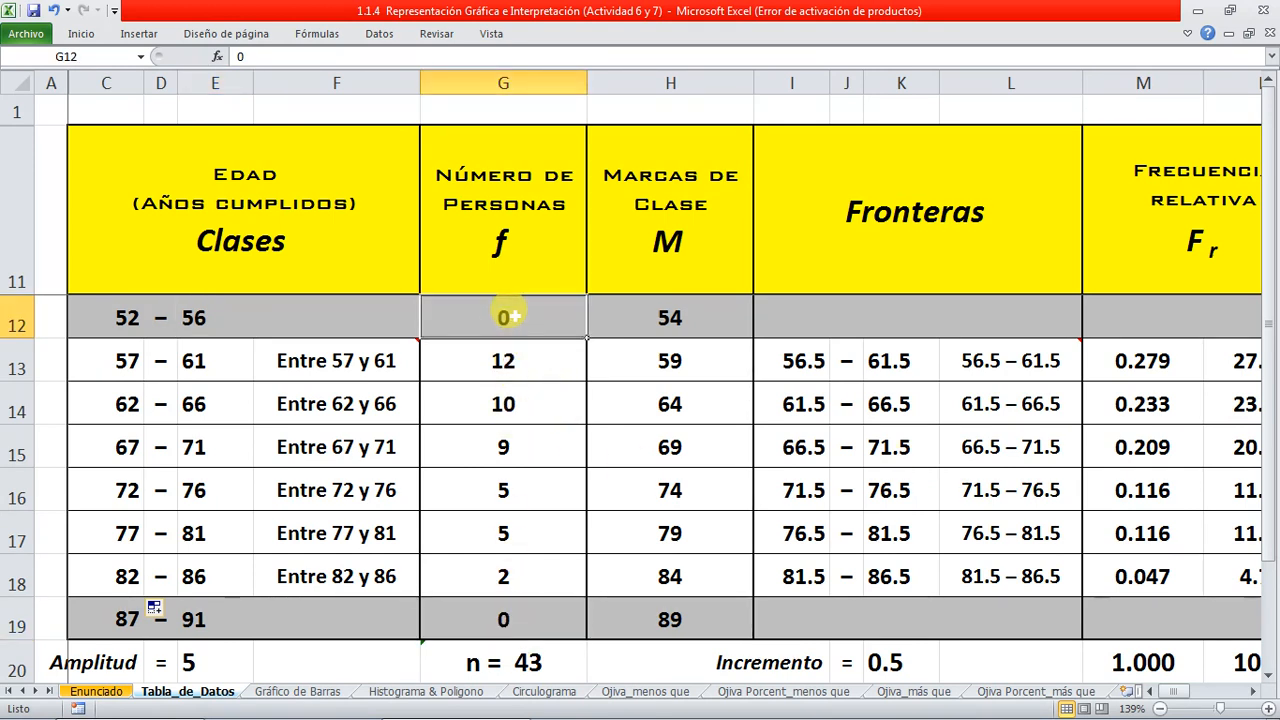
pyautogui.click(503, 618)
pyautogui.click(528, 318)
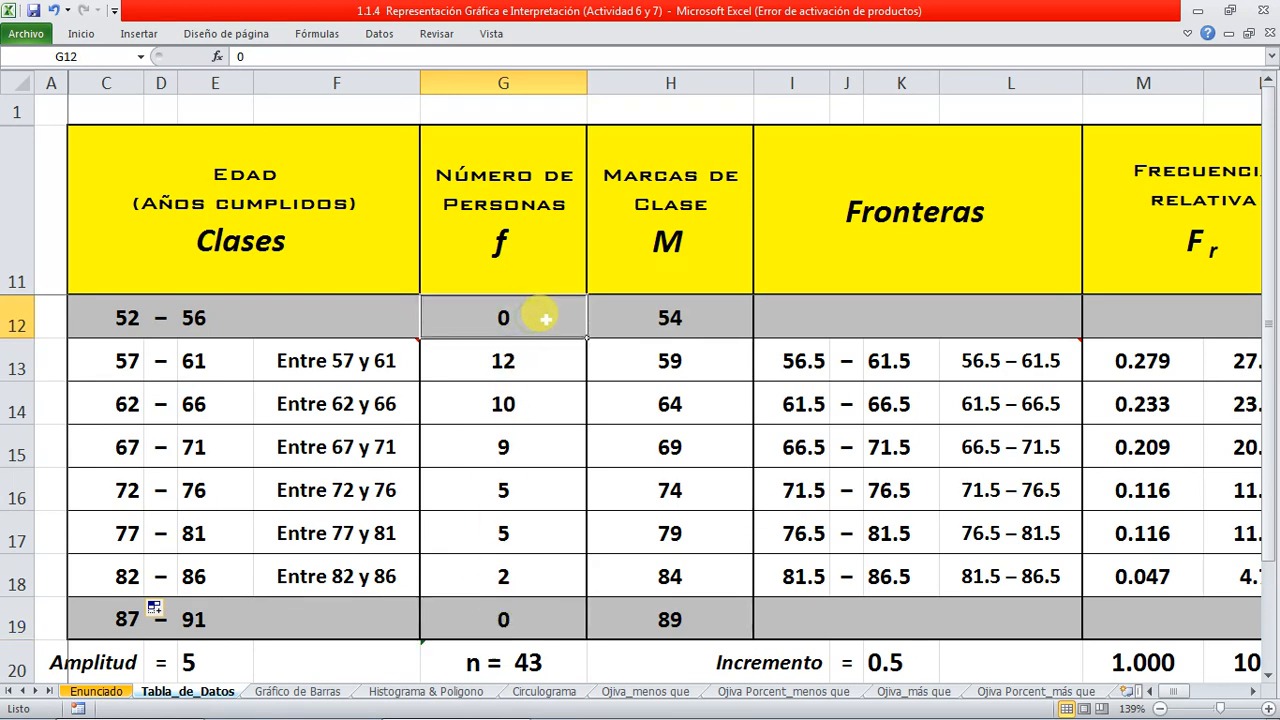
pyautogui.moveTo(538, 317); pyautogui.dragTo(633, 314)
pyautogui.moveTo(526, 620); pyautogui.dragTo(596, 617)
# Examine the "menos que" cumulative frequency formula in P12 and the relative cumulative cells beside it in Q12:R12
pyautogui.moveTo(1229, 686)
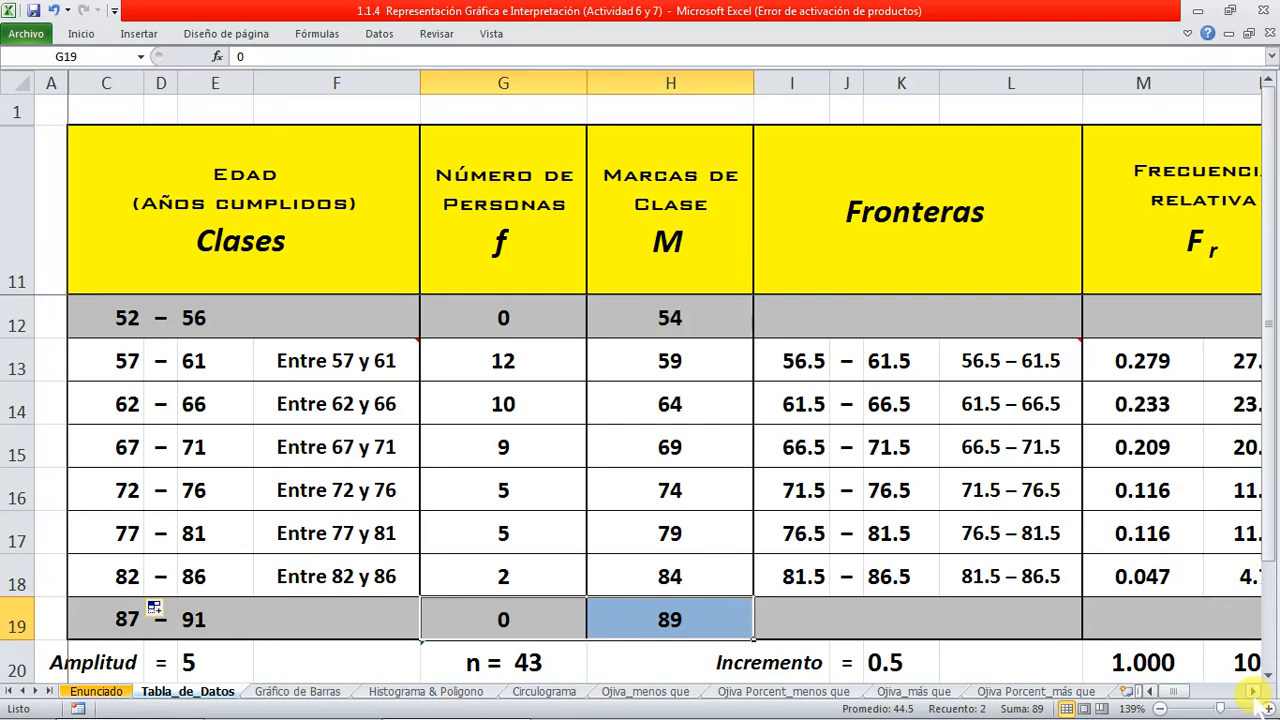
pyautogui.click(1252, 691)
pyautogui.click(1252, 691)
pyautogui.click(1252, 691)
pyautogui.click(1252, 691)
pyautogui.click(1252, 691)
pyautogui.click(1252, 691)
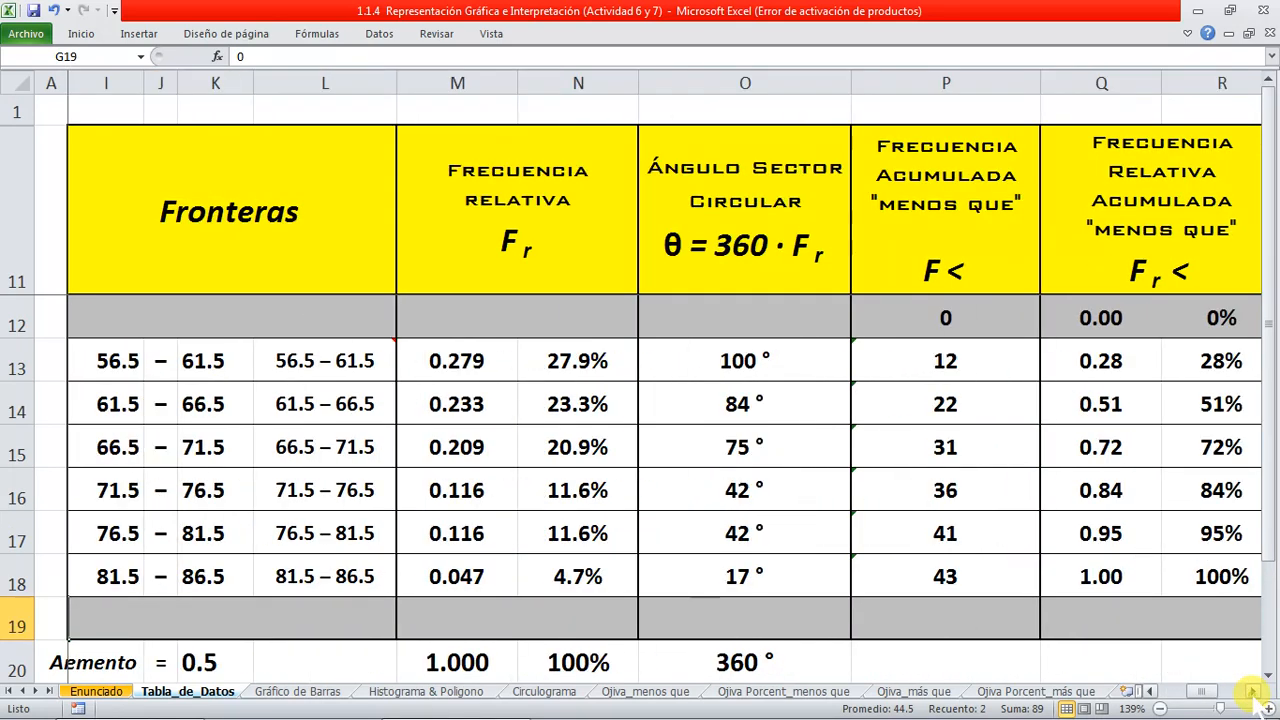
pyautogui.click(1252, 691)
pyautogui.click(1252, 691)
pyautogui.click(1252, 691)
pyautogui.click(1252, 691)
pyautogui.click(1252, 691)
pyautogui.click(1252, 691)
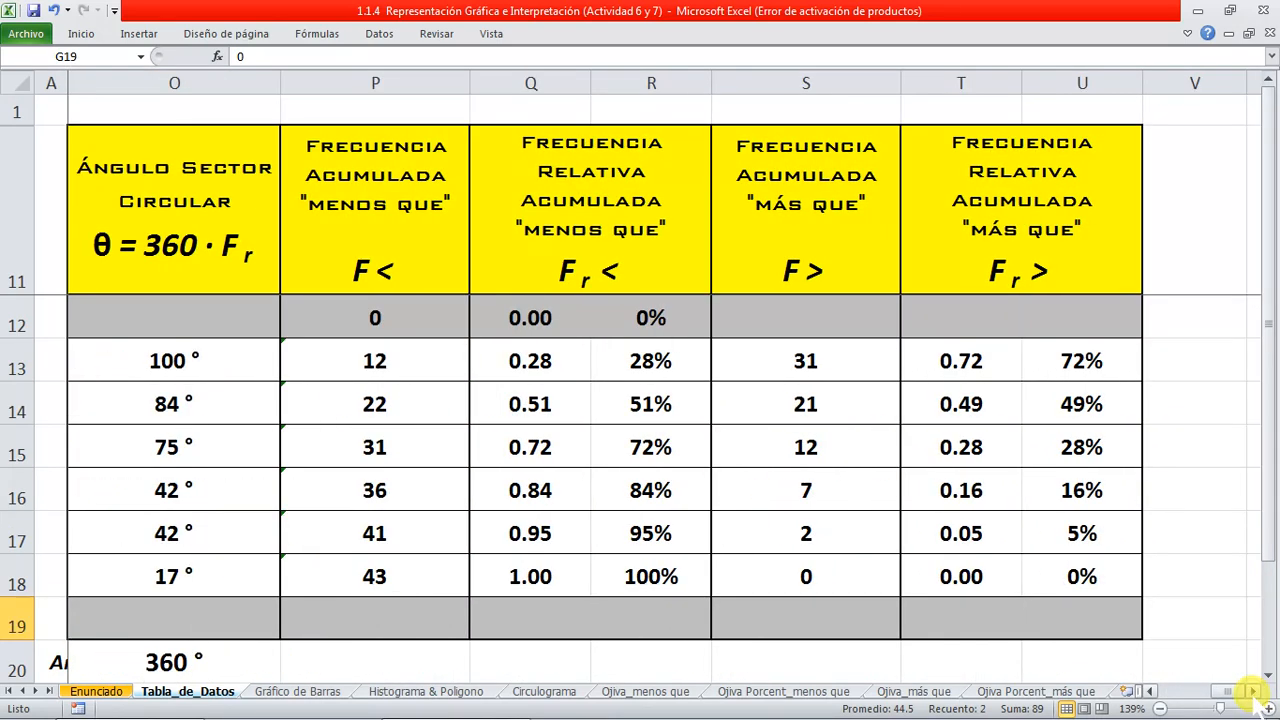
pyautogui.click(396, 322)
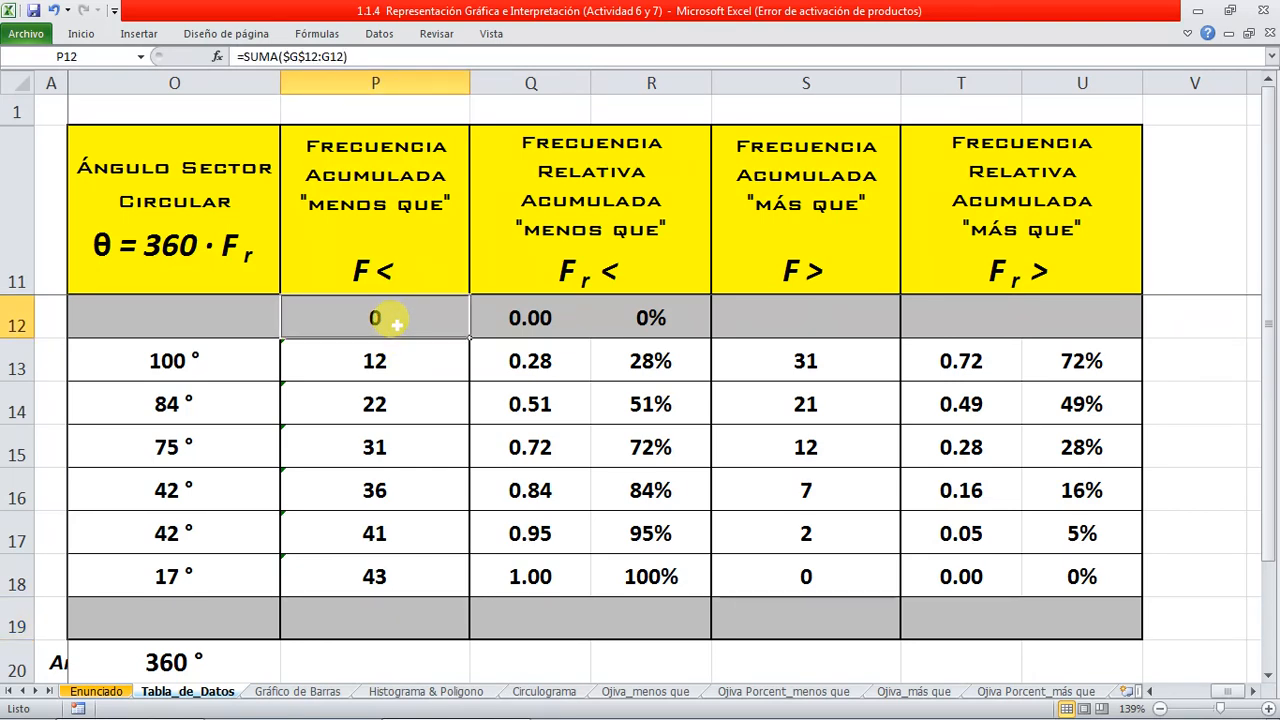
pyautogui.moveTo(384, 308); pyautogui.dragTo(625, 302)
pyautogui.moveTo(418, 313); pyautogui.dragTo(625, 306)
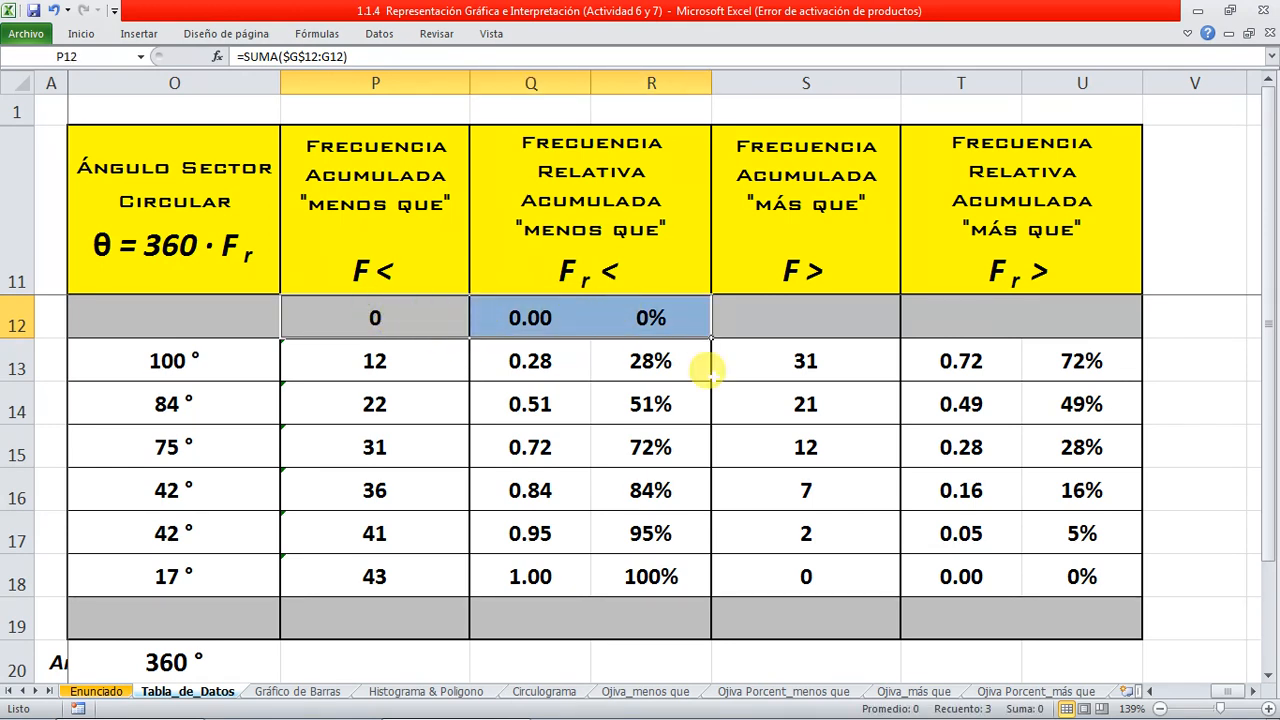
# Insert a blank row above row 13, the first class of the table, and undo the insertion
pyautogui.click(1165, 691)
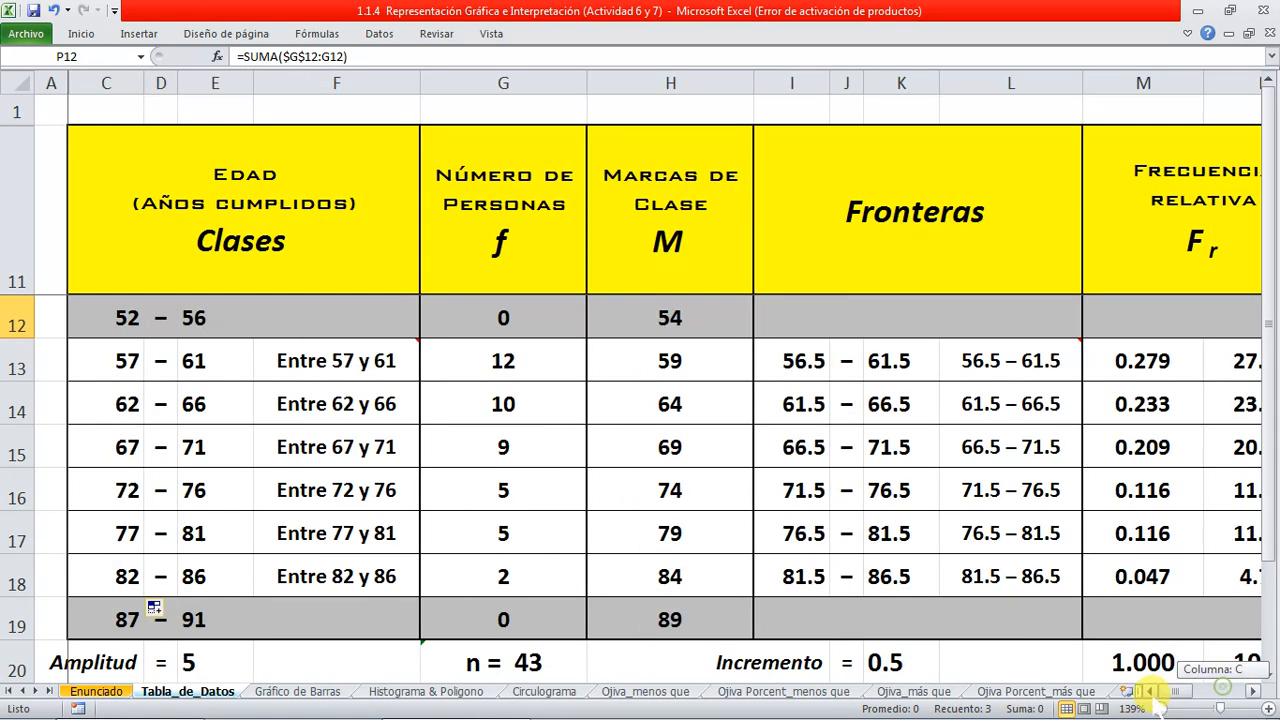
pyautogui.click(17, 363)
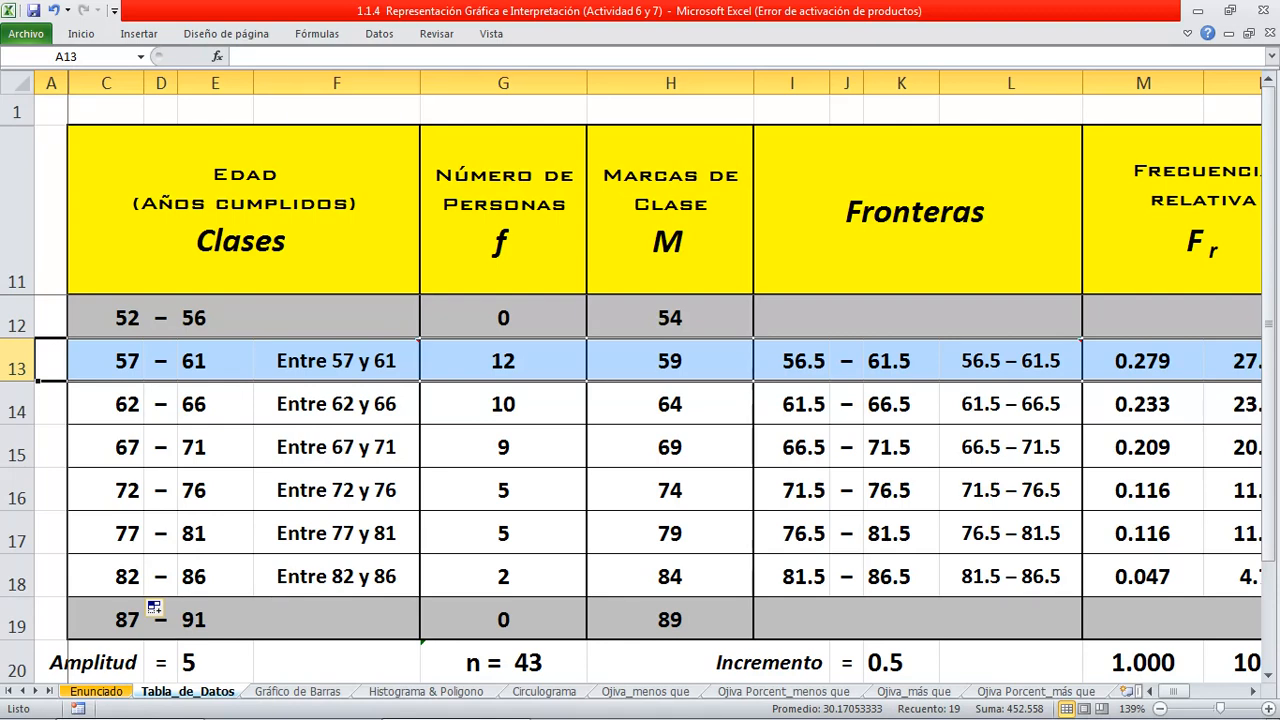
pyautogui.rightClick(17, 360)
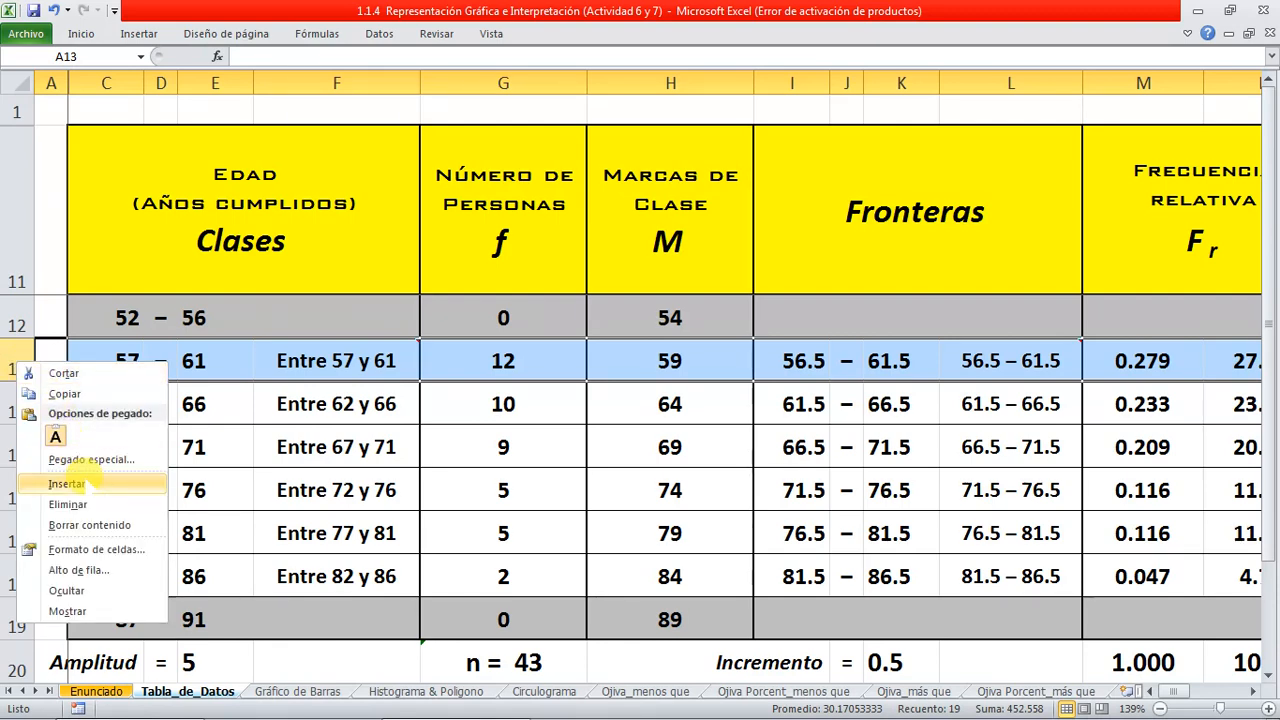
pyautogui.click(84, 485)
pyautogui.click(158, 533)
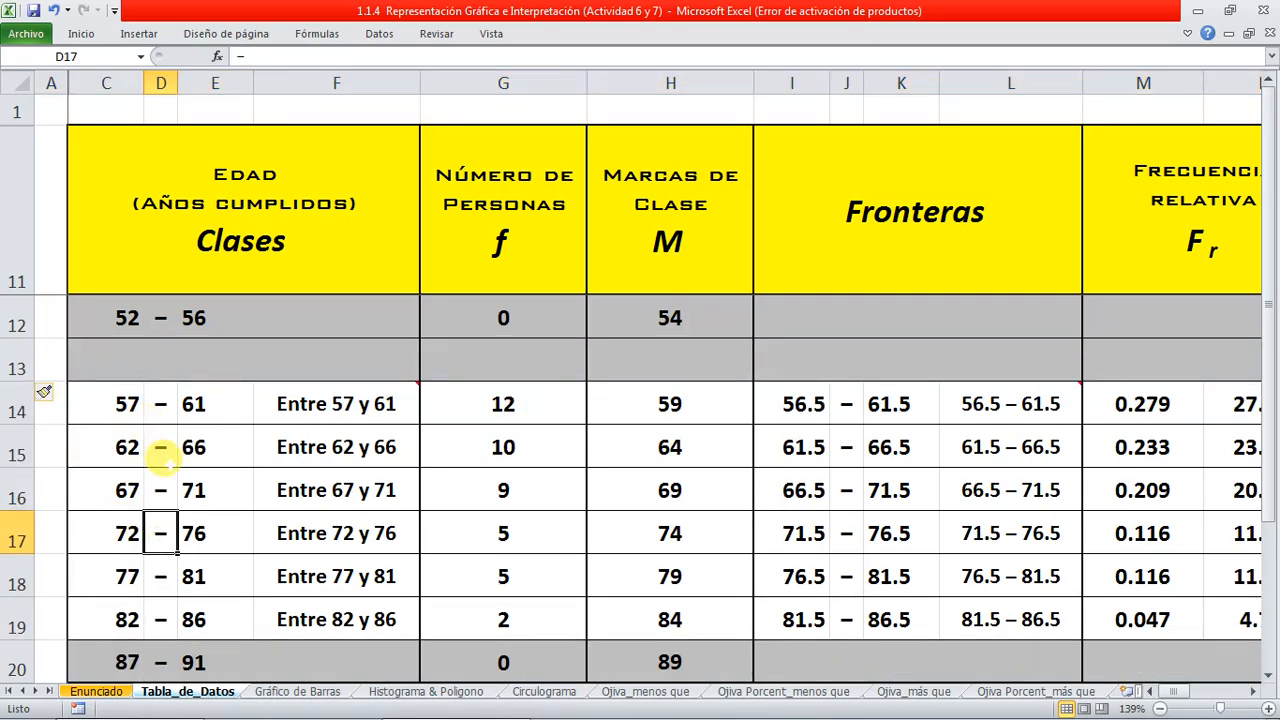
pyautogui.hotkey('ctrl', 'z')
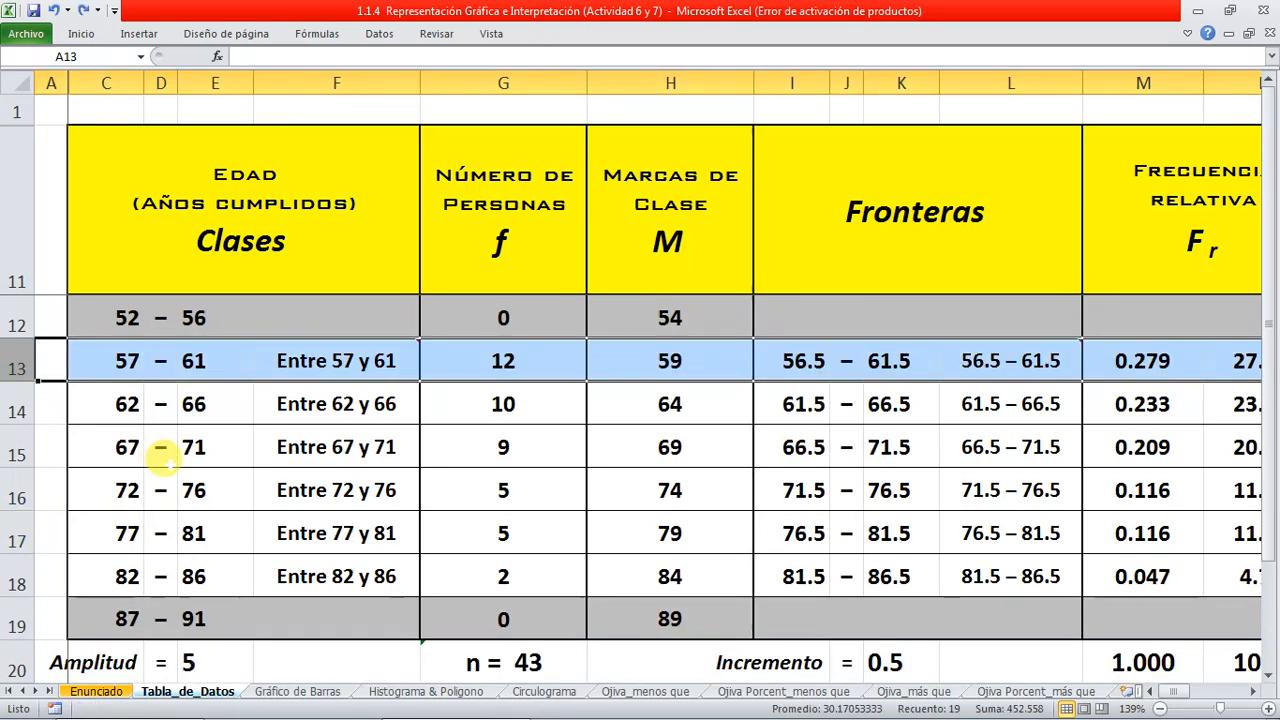
# Examine the formulas for the lower and upper limits of the extra class in C12 and E12
pyautogui.click(110, 317)
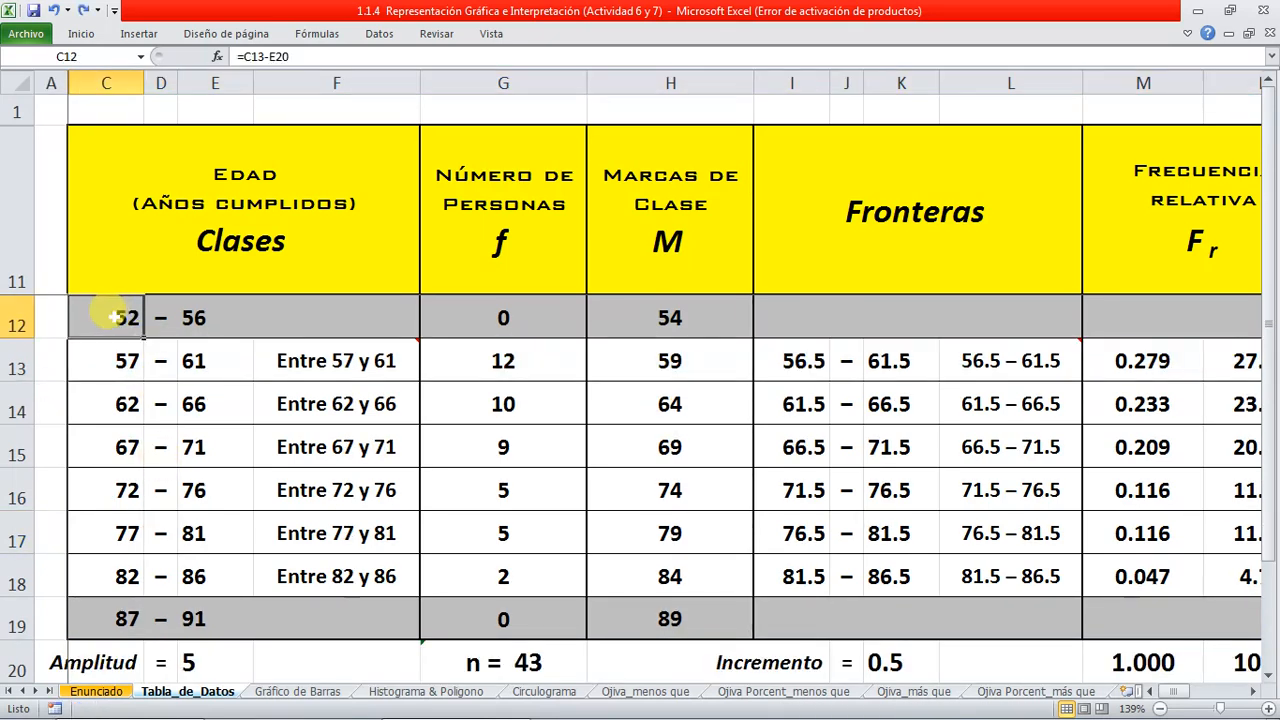
pyautogui.click(195, 317)
pyautogui.click(112, 320)
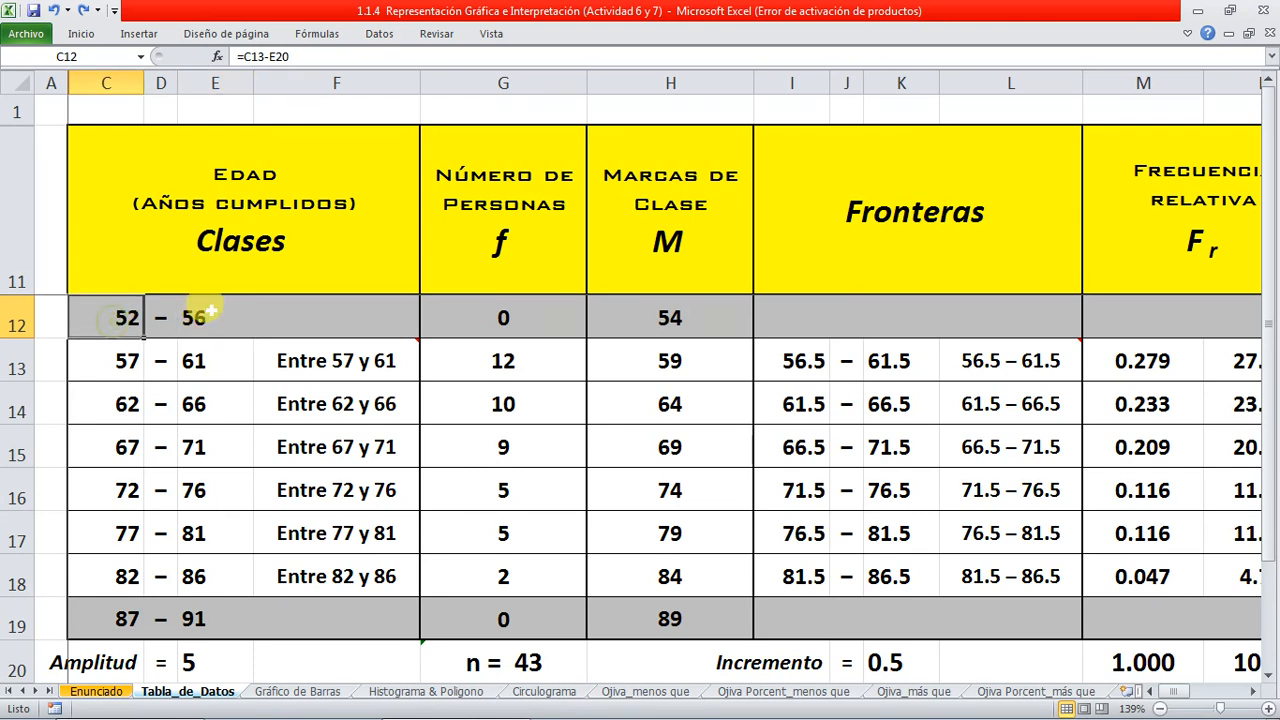
pyautogui.click(208, 315)
pyautogui.click(125, 318)
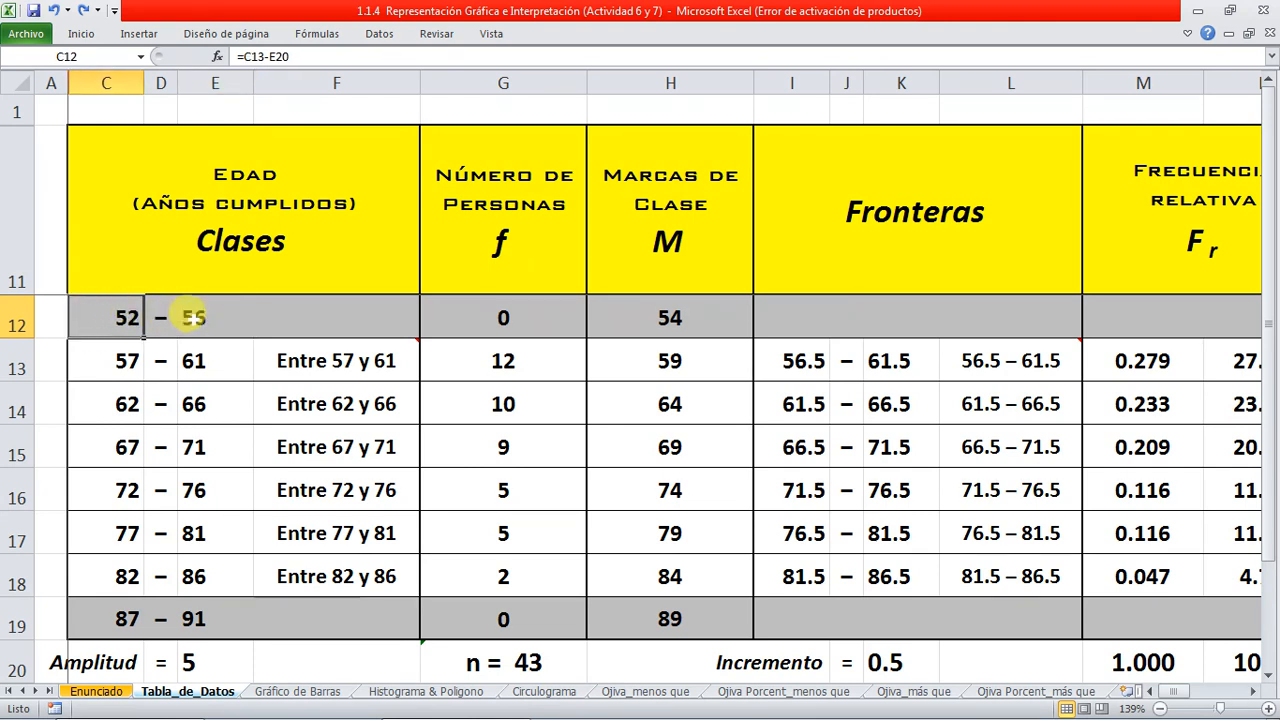
pyautogui.click(200, 318)
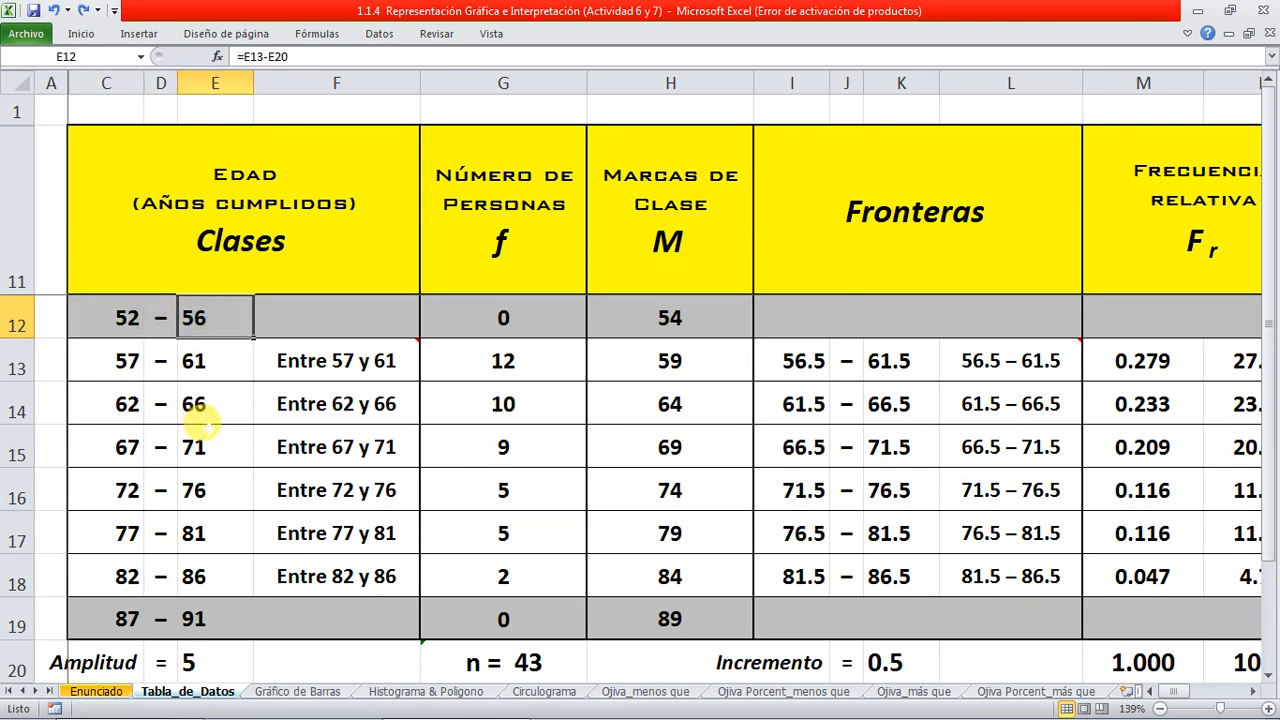
# Compare the lower- and upper-limit formulas of the last extra class in C19 and E19
pyautogui.click(120, 612)
pyautogui.click(193, 612)
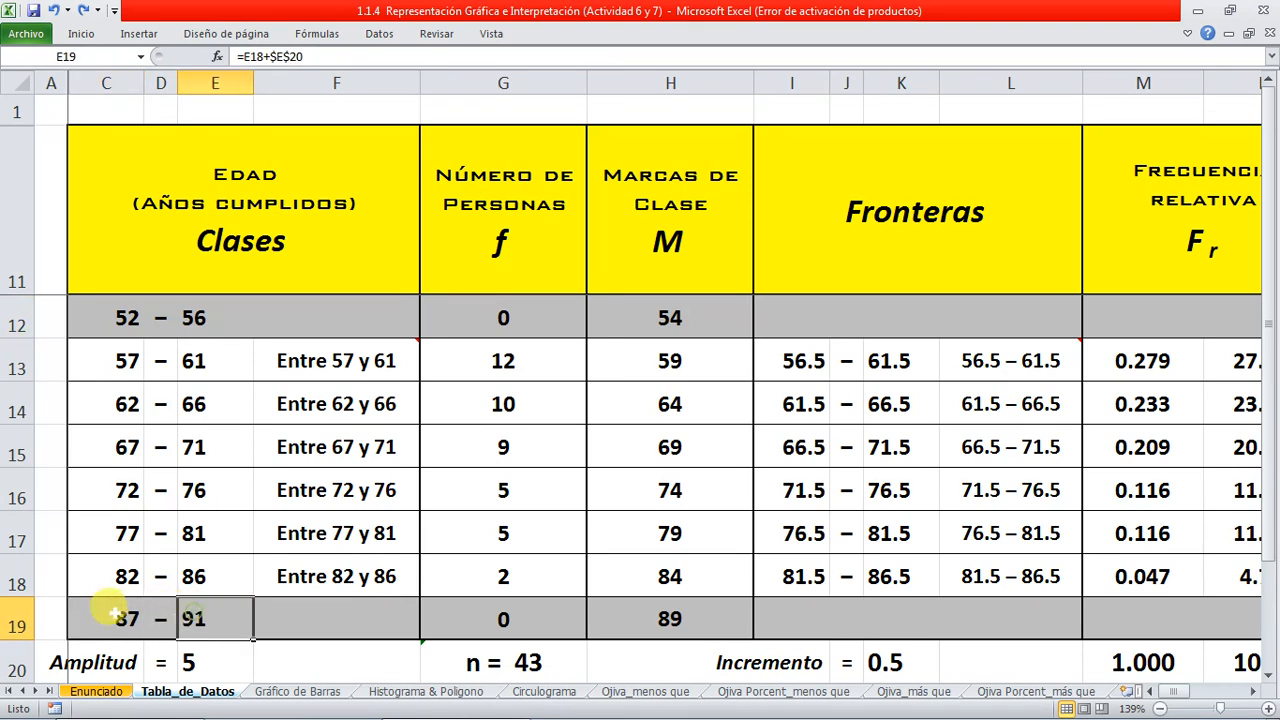
pyautogui.click(115, 612)
pyautogui.click(197, 613)
pyautogui.click(115, 612)
pyautogui.click(195, 612)
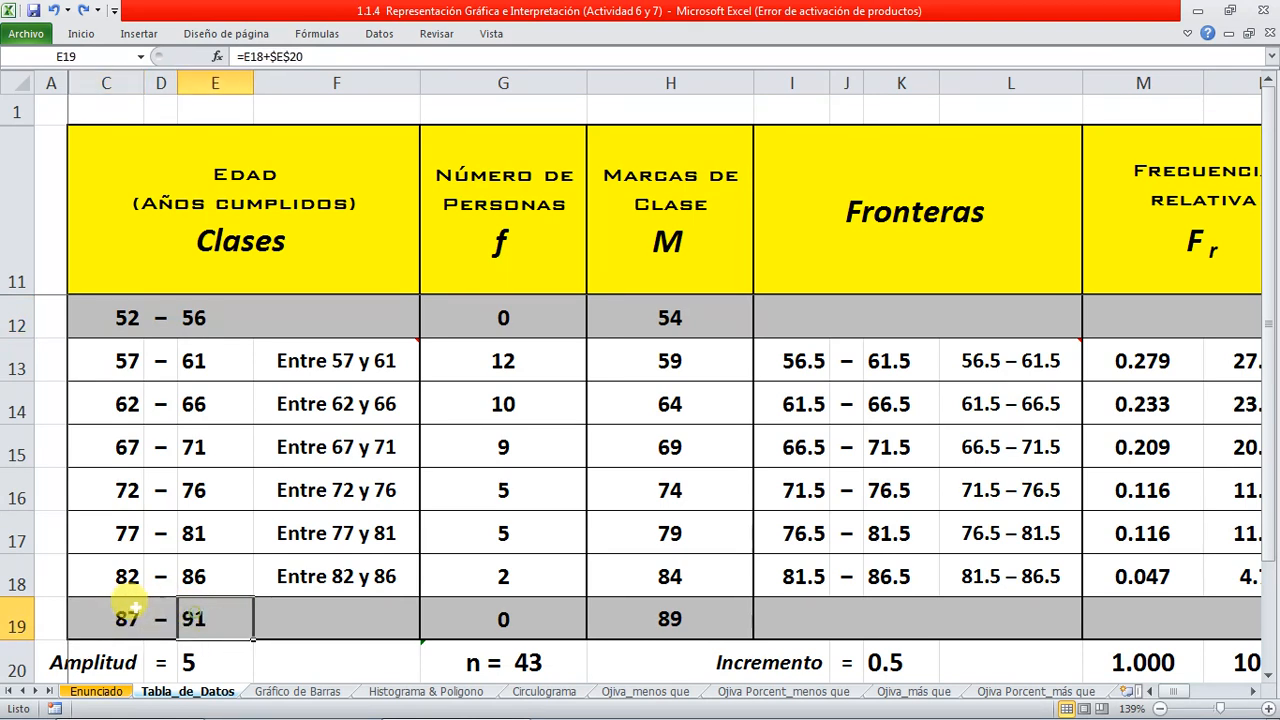
pyautogui.click(115, 612)
pyautogui.click(195, 612)
pyautogui.click(112, 612)
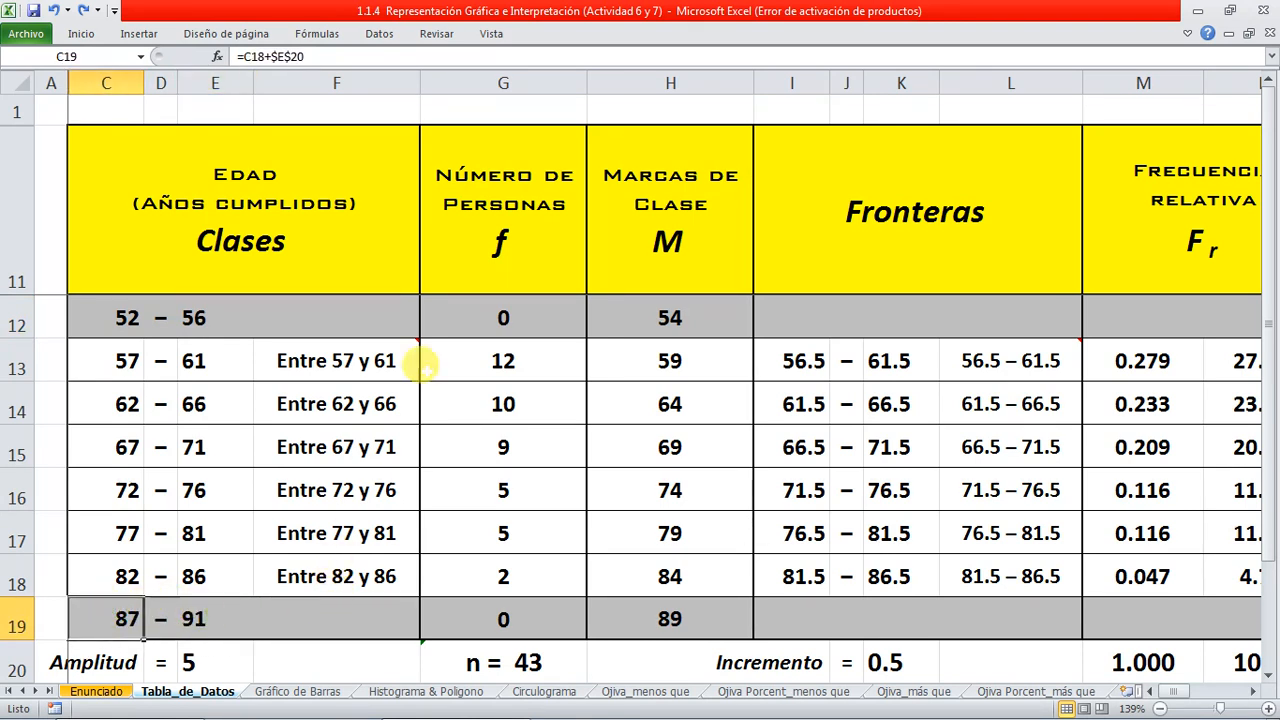
# Check the frequency in G12, and examine the class mark formula in H12 together with the limits in C12 and E12 it averages
pyautogui.click(495, 317)
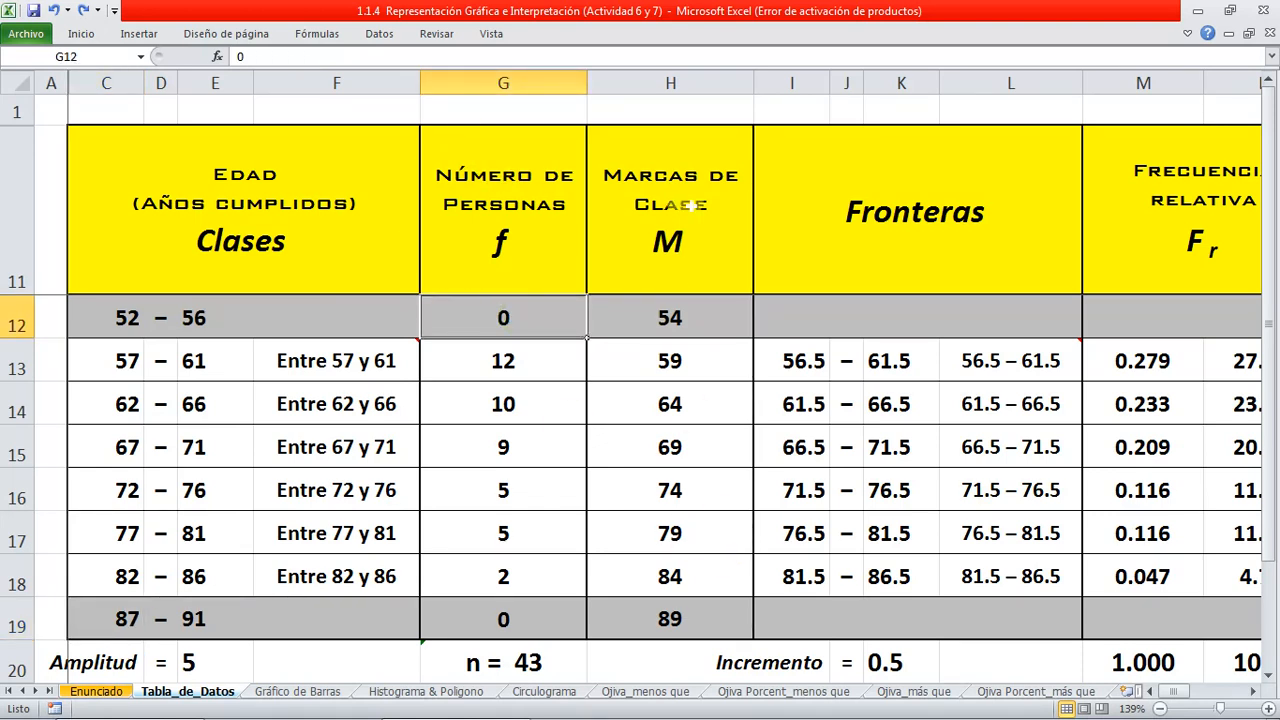
pyautogui.click(670, 318)
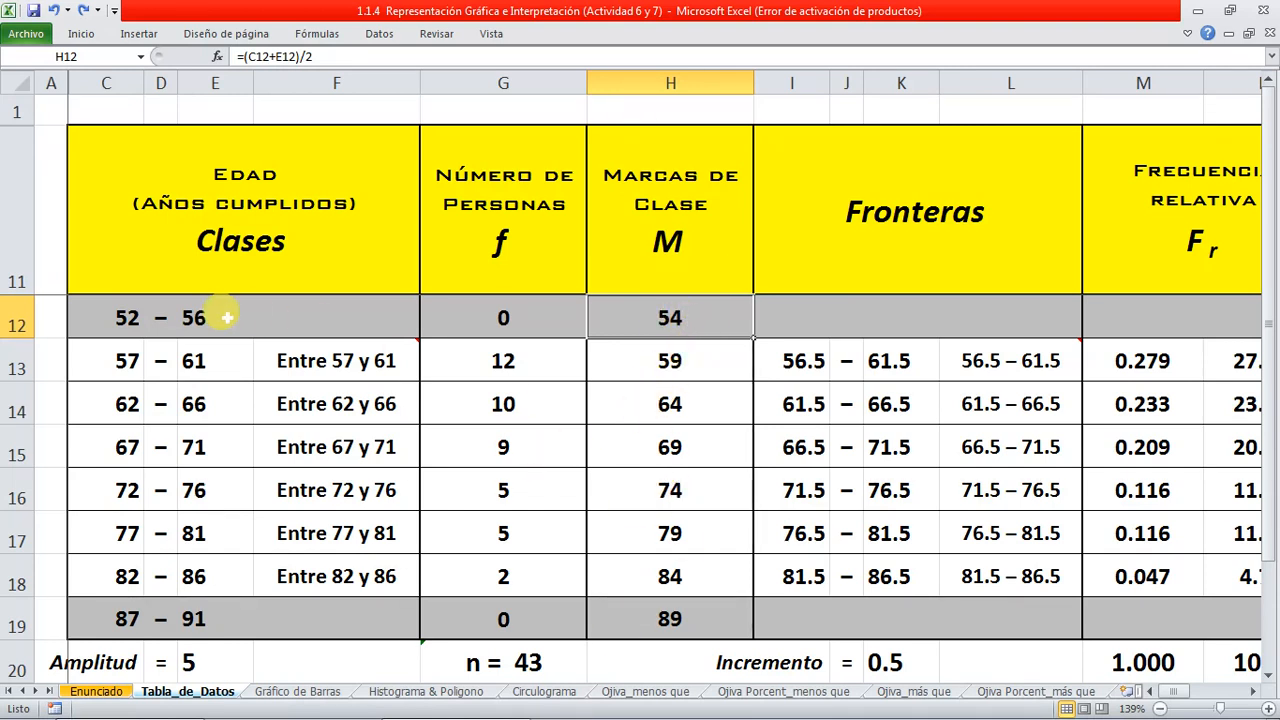
pyautogui.click(118, 316)
pyautogui.click(215, 318)
pyautogui.click(127, 318)
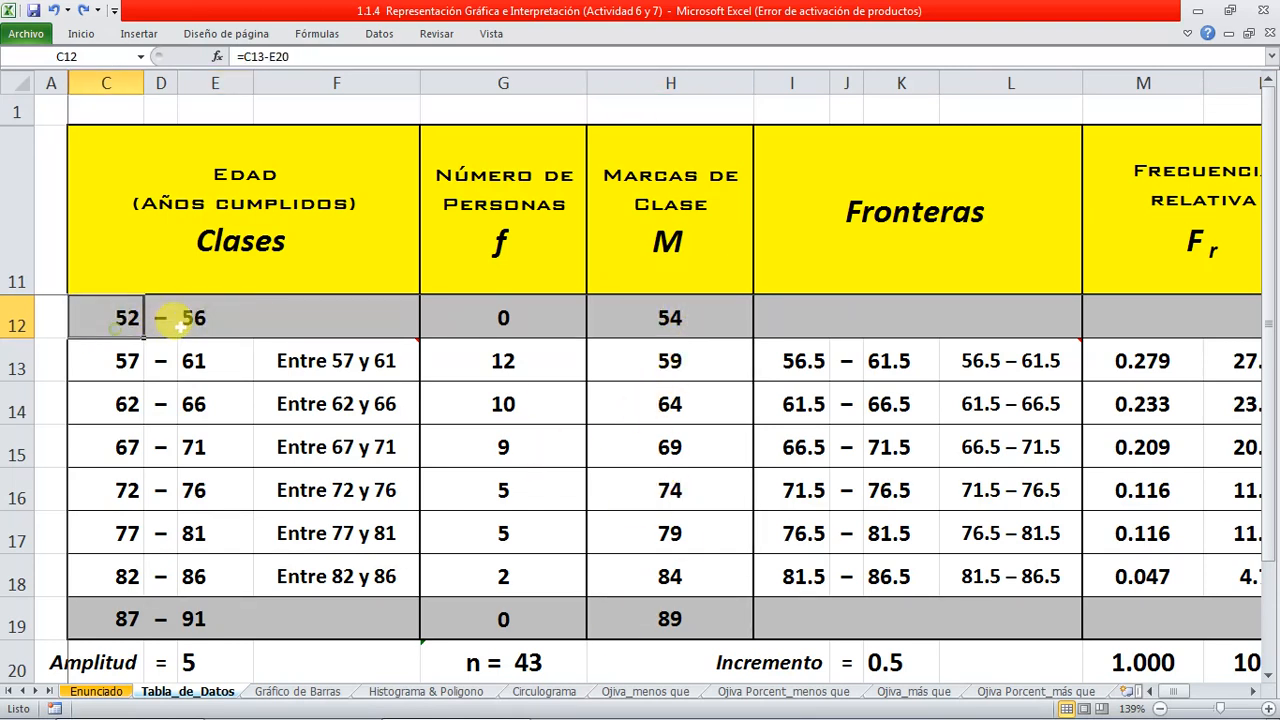
pyautogui.click(215, 318)
pyautogui.click(670, 318)
pyautogui.click(320, 56)
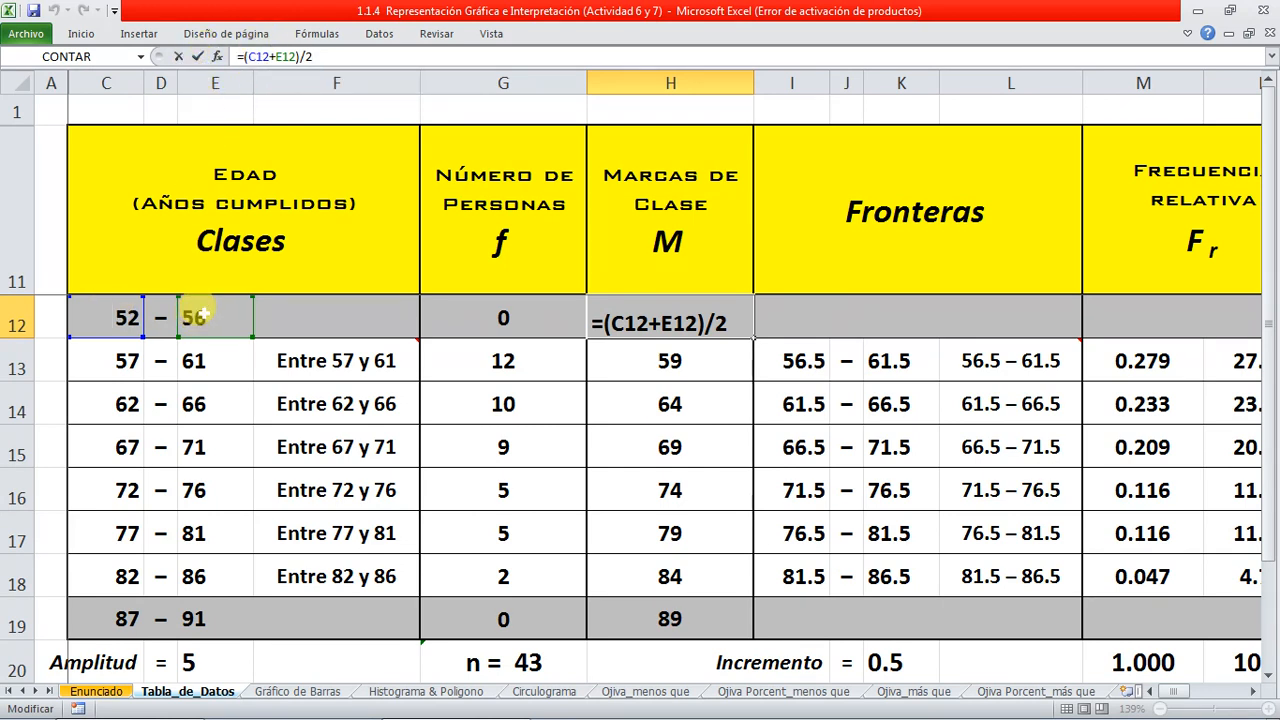
pyautogui.moveTo(244, 57); pyautogui.dragTo(237, 57)
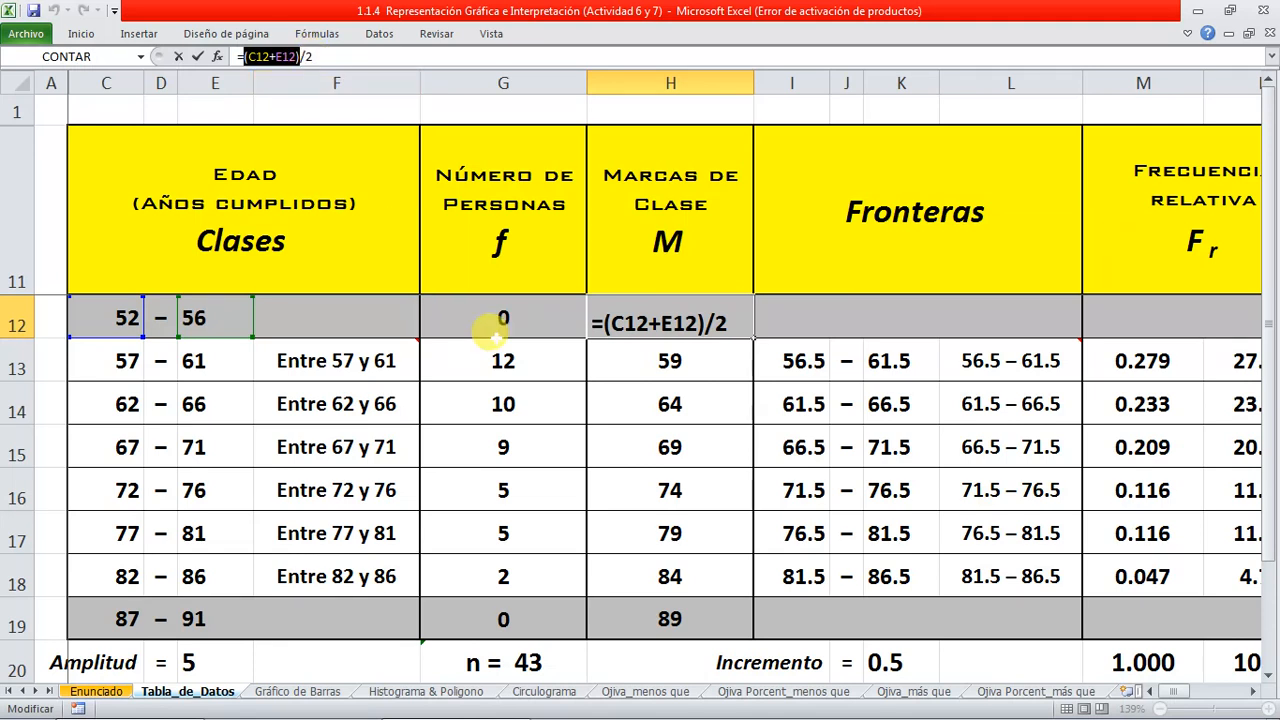
pyautogui.press('Return')
# Check the class mark formulas from H13 down to H19 and the cells that the H19 formula refers to
pyautogui.click(670, 360)
pyautogui.click(670, 404)
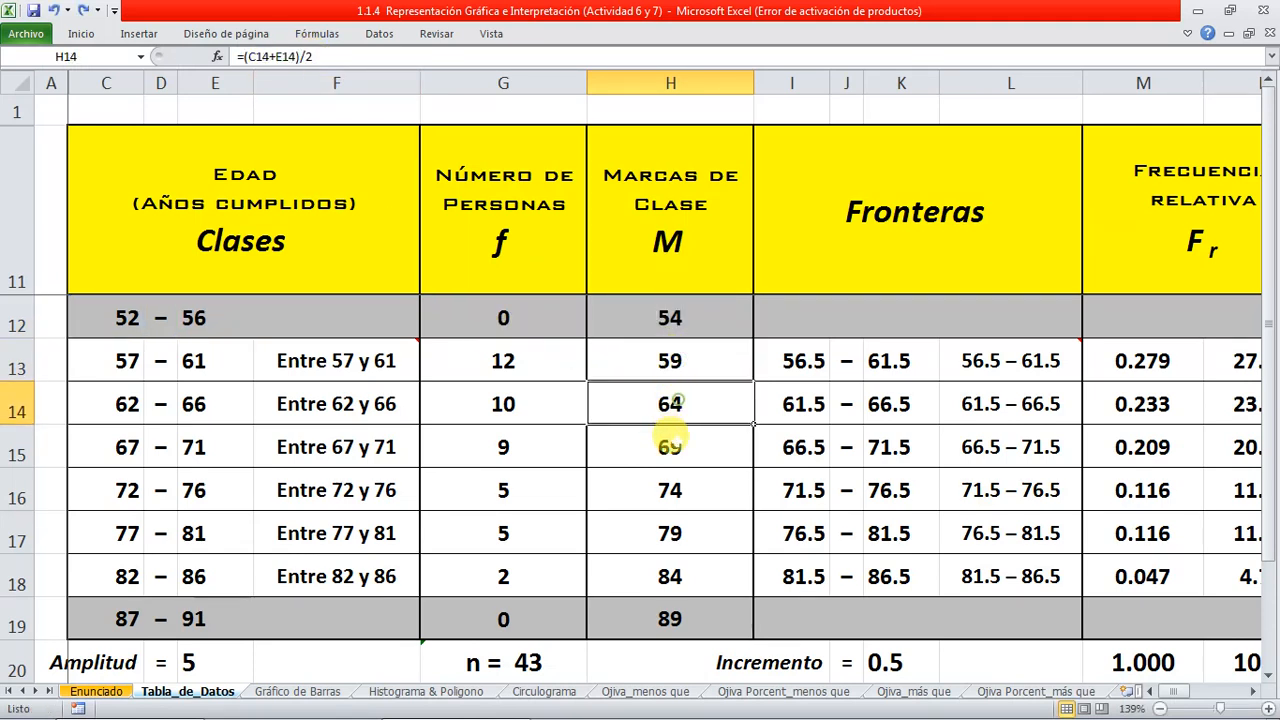
pyautogui.click(669, 447)
pyautogui.click(670, 490)
pyautogui.click(670, 533)
pyautogui.click(669, 576)
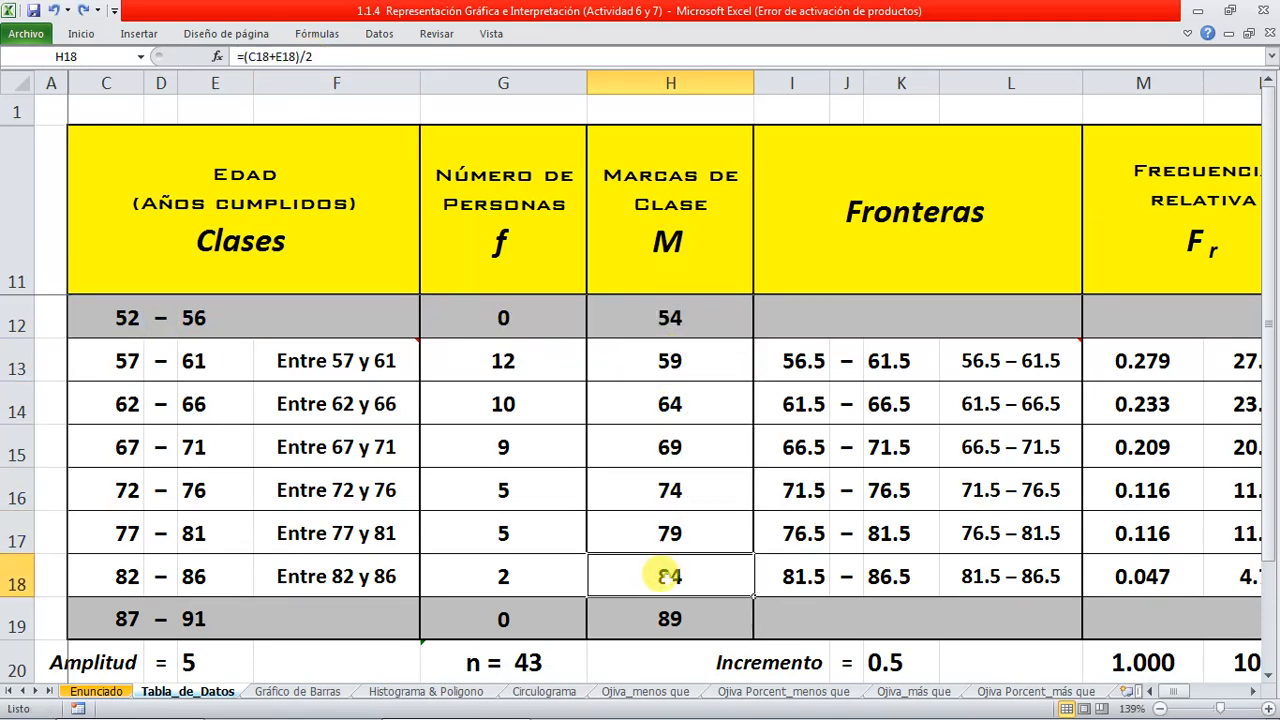
pyautogui.click(651, 628)
pyautogui.click(330, 56)
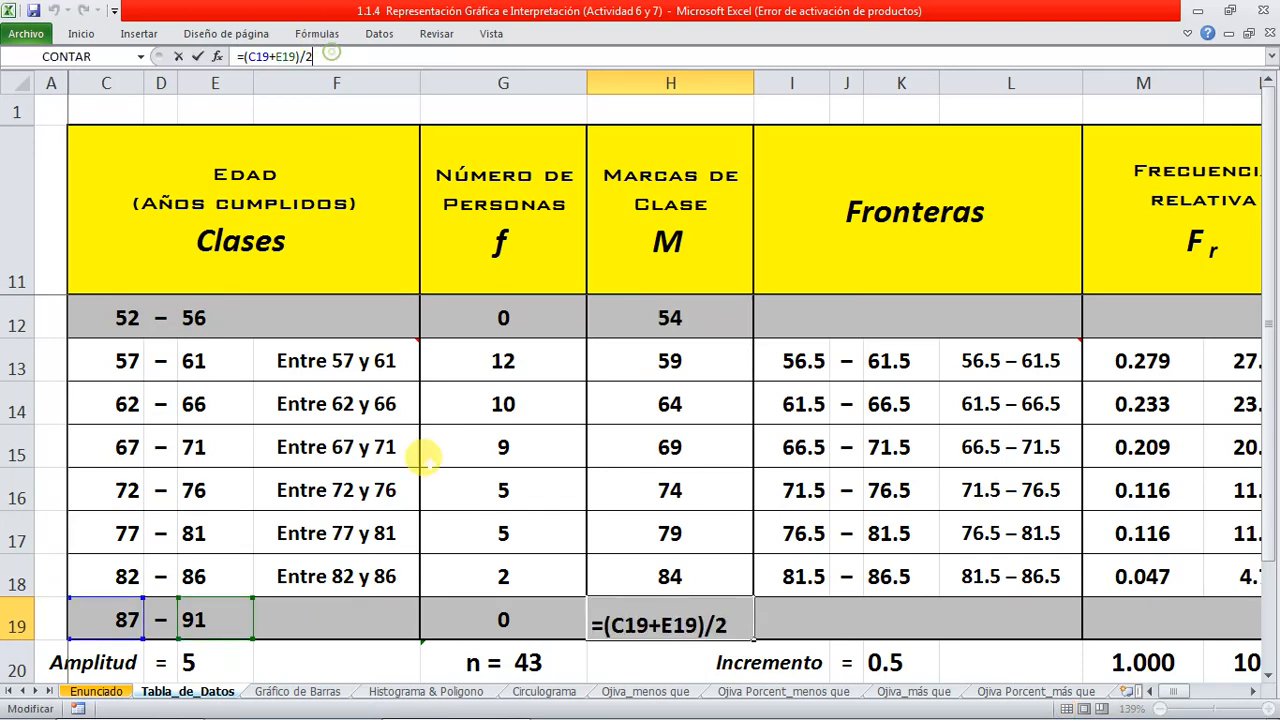
pyautogui.press('Escape')
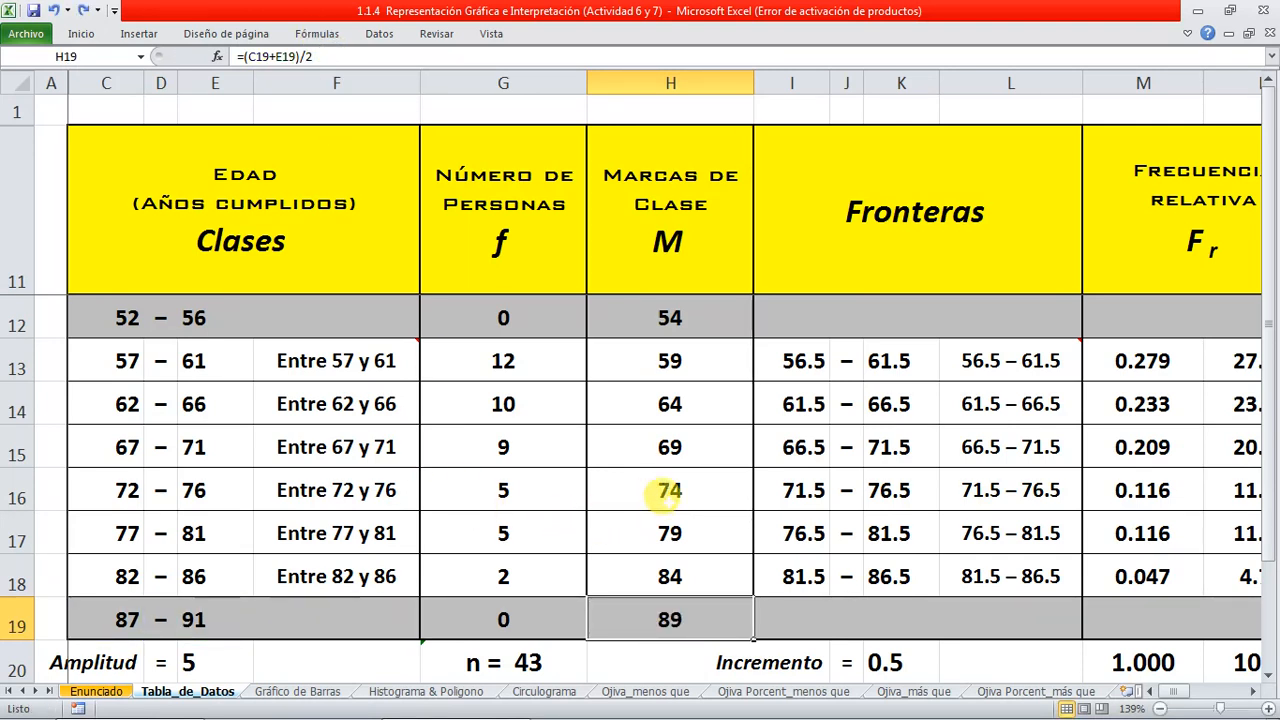
# Check the first class's lower boundary formula in I13, its upper limit in E13 and the increment in K20
pyautogui.click(806, 360)
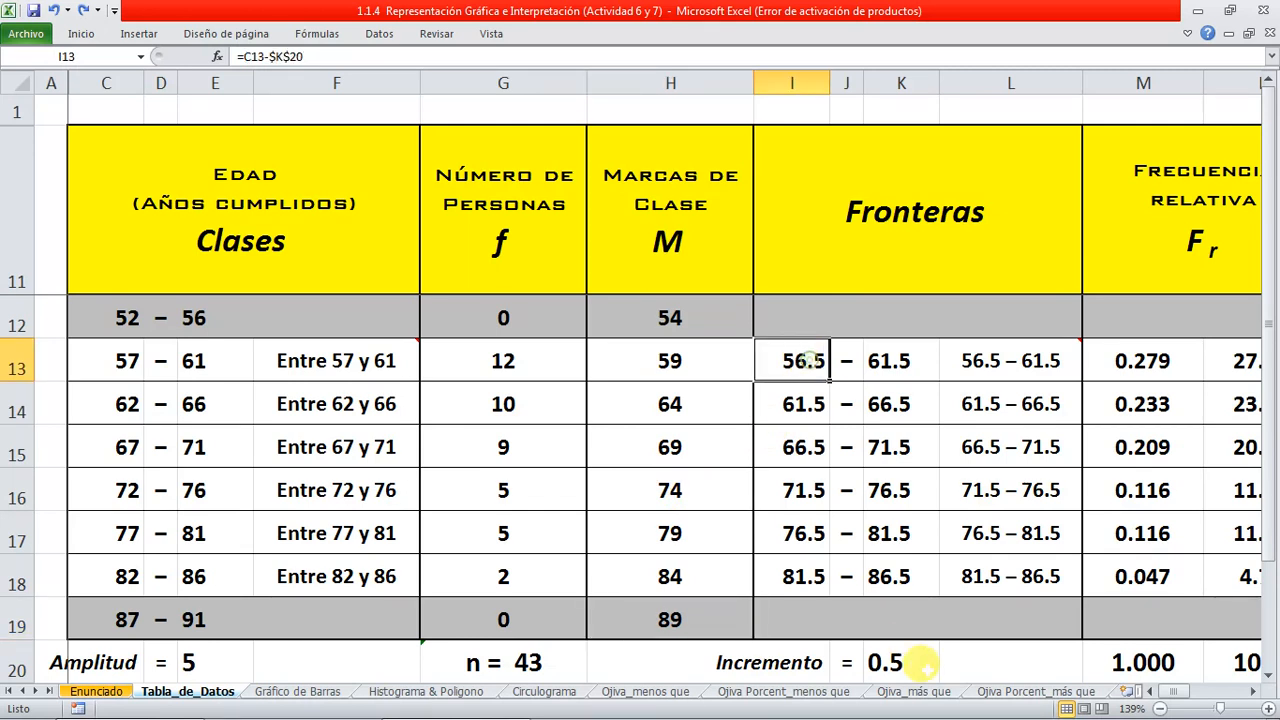
pyautogui.click(1254, 692)
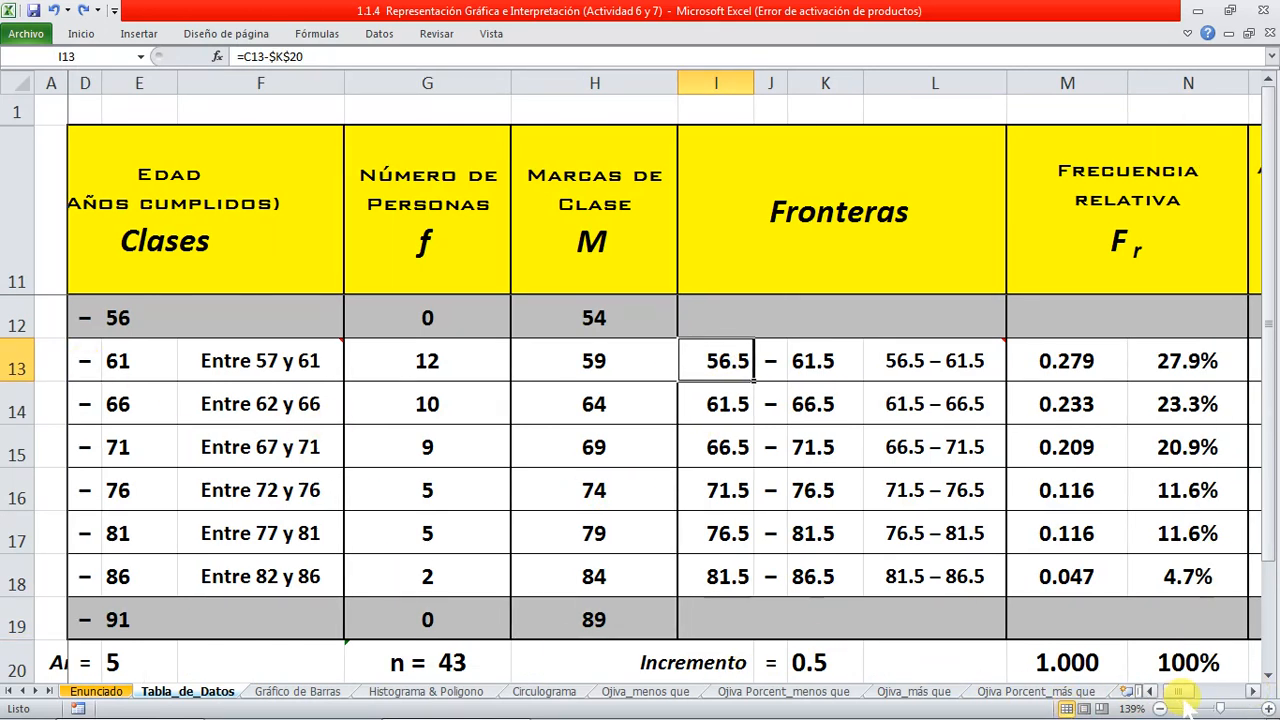
pyautogui.click(1150, 691)
pyautogui.click(205, 368)
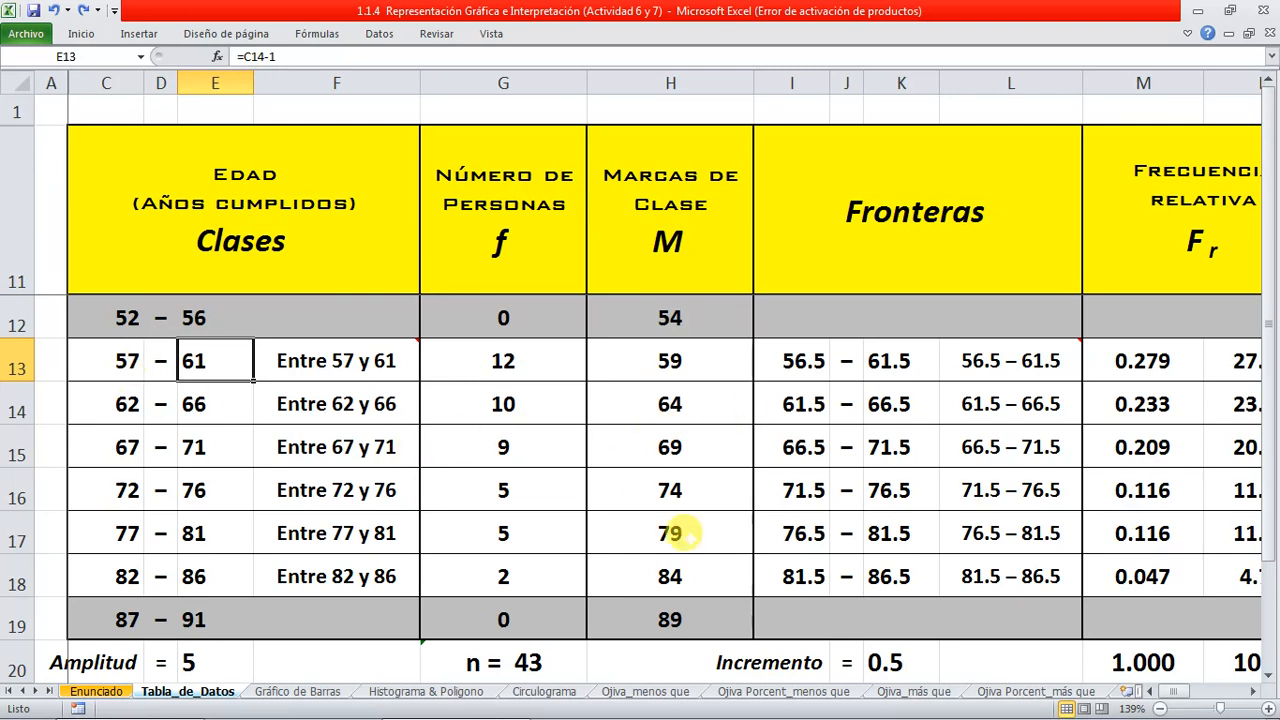
pyautogui.click(882, 664)
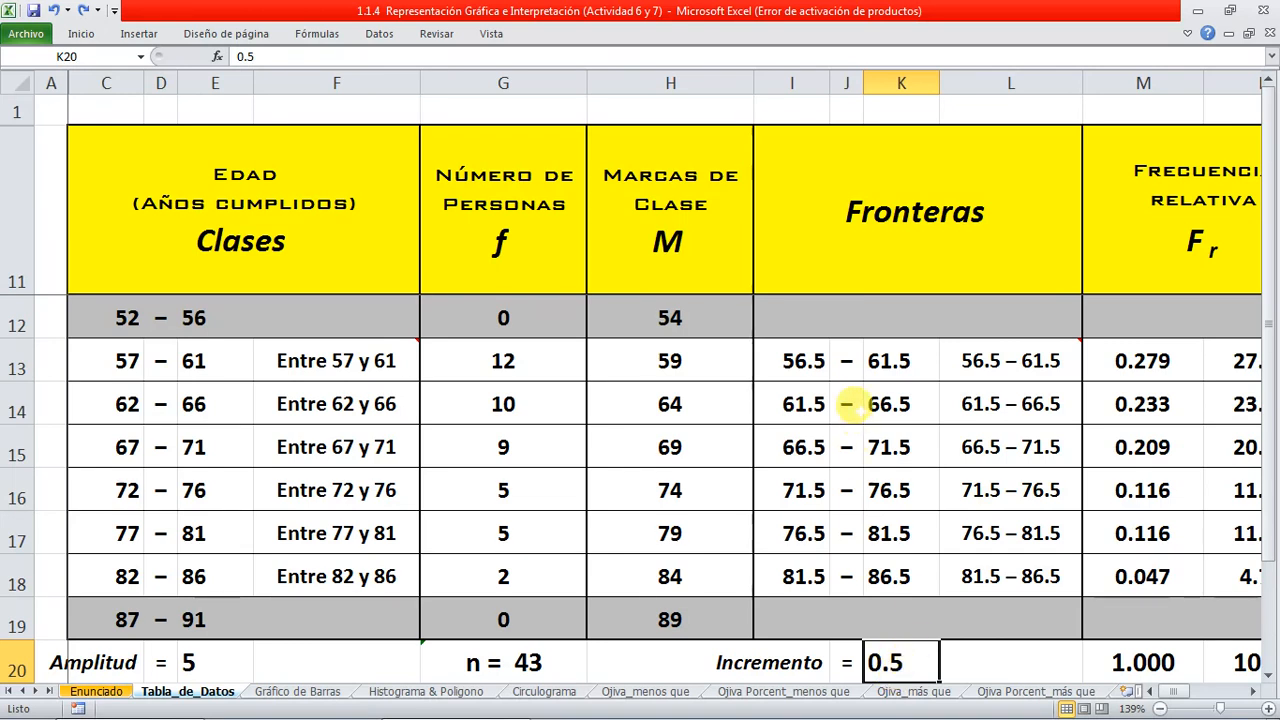
# Examine the references C13 and $K$20 in the I13 formula, and review the class boundaries in I13:K18
pyautogui.click(805, 361)
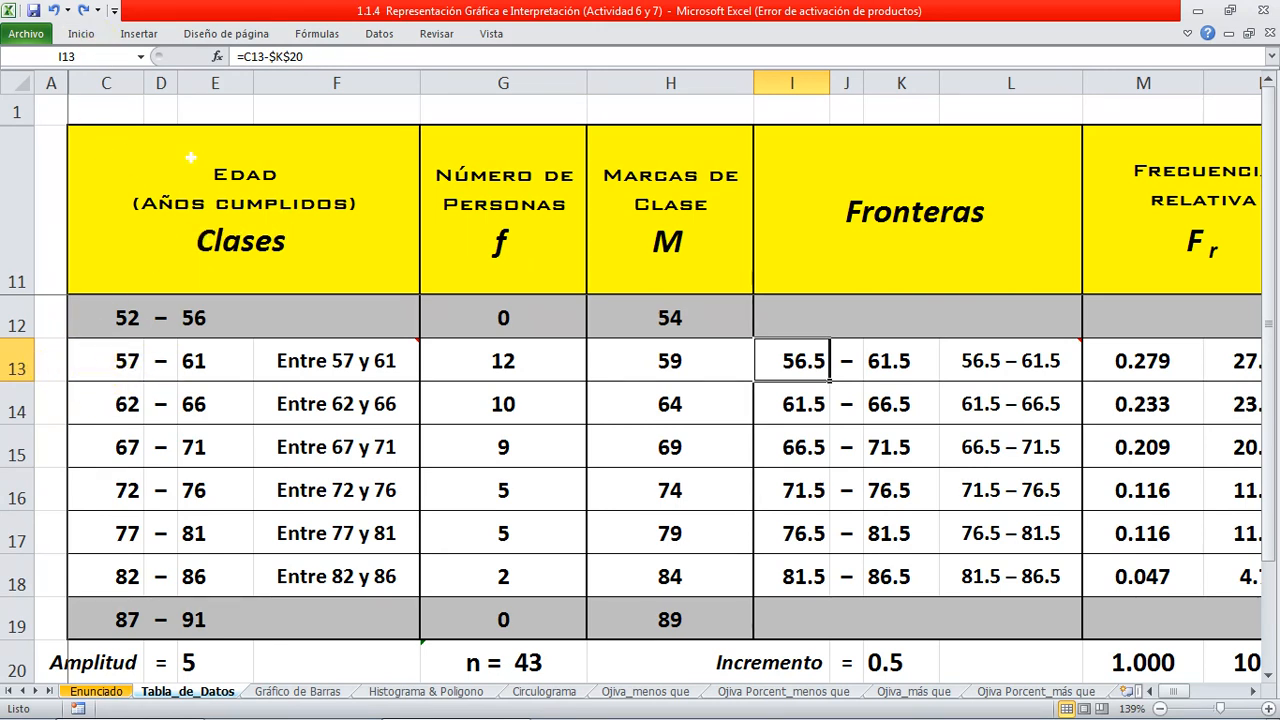
pyautogui.click(246, 56)
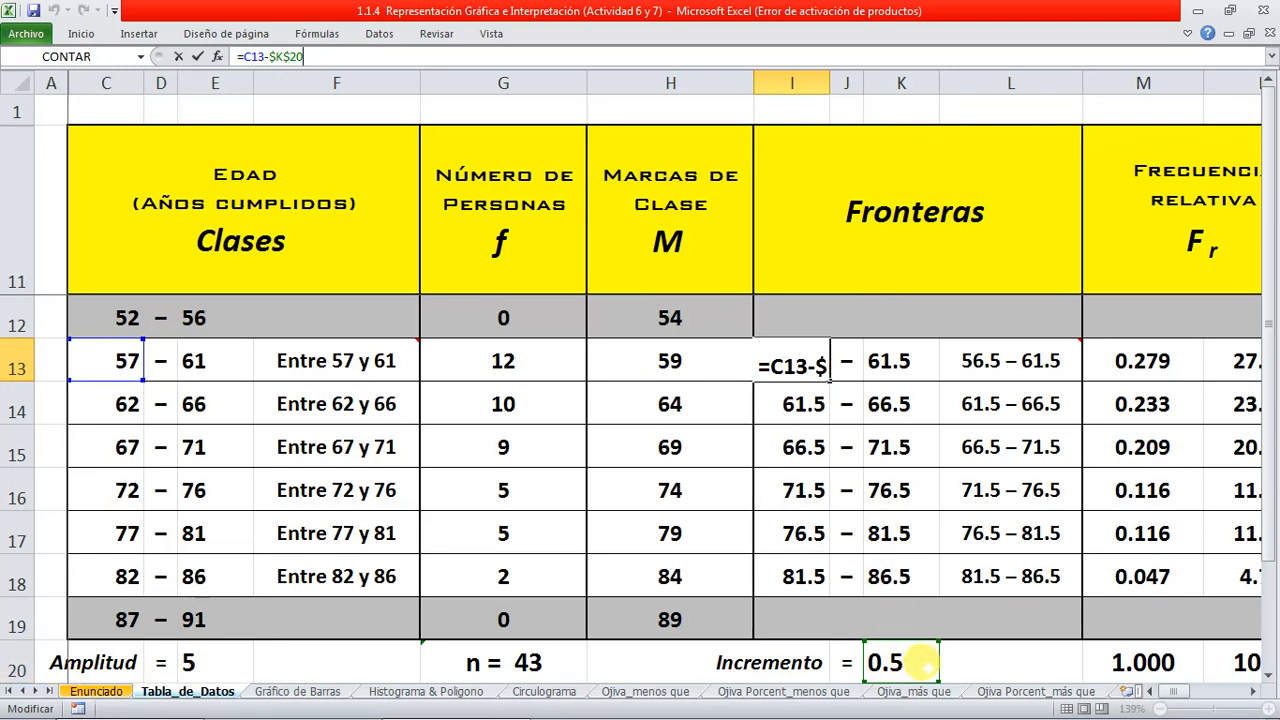
pyautogui.moveTo(269, 56); pyautogui.dragTo(379, 37)
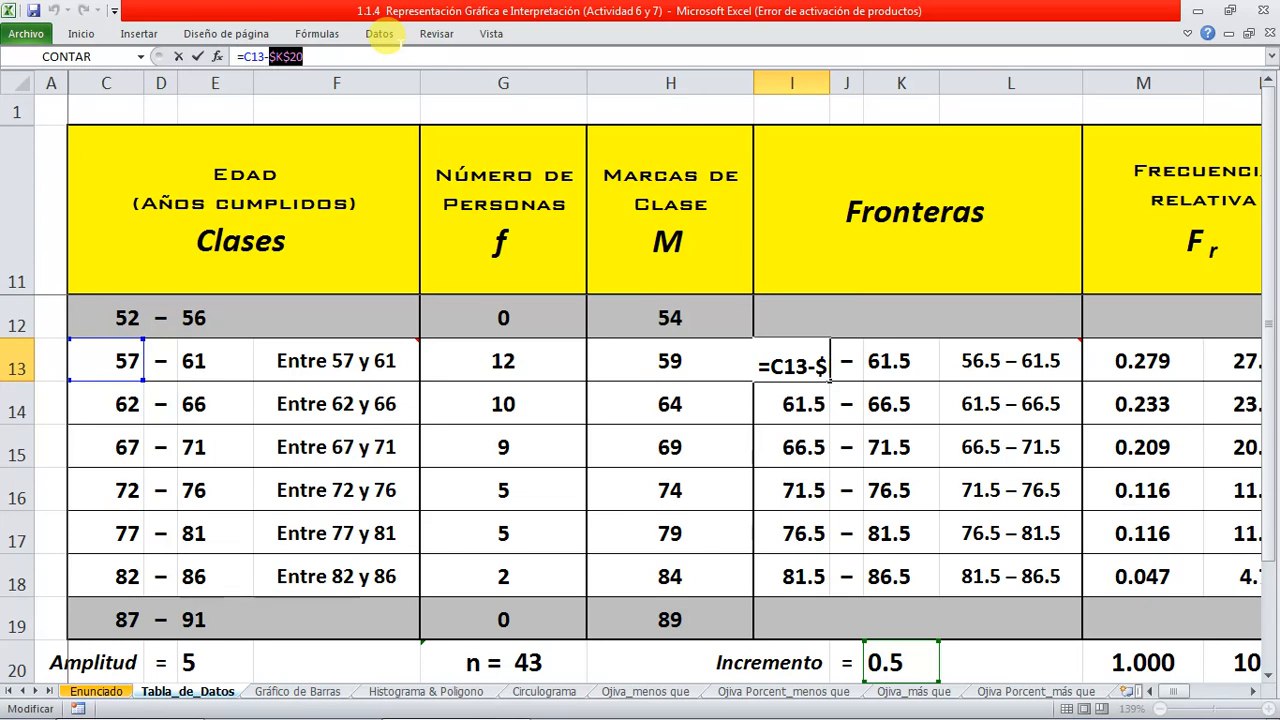
pyautogui.press('Return')
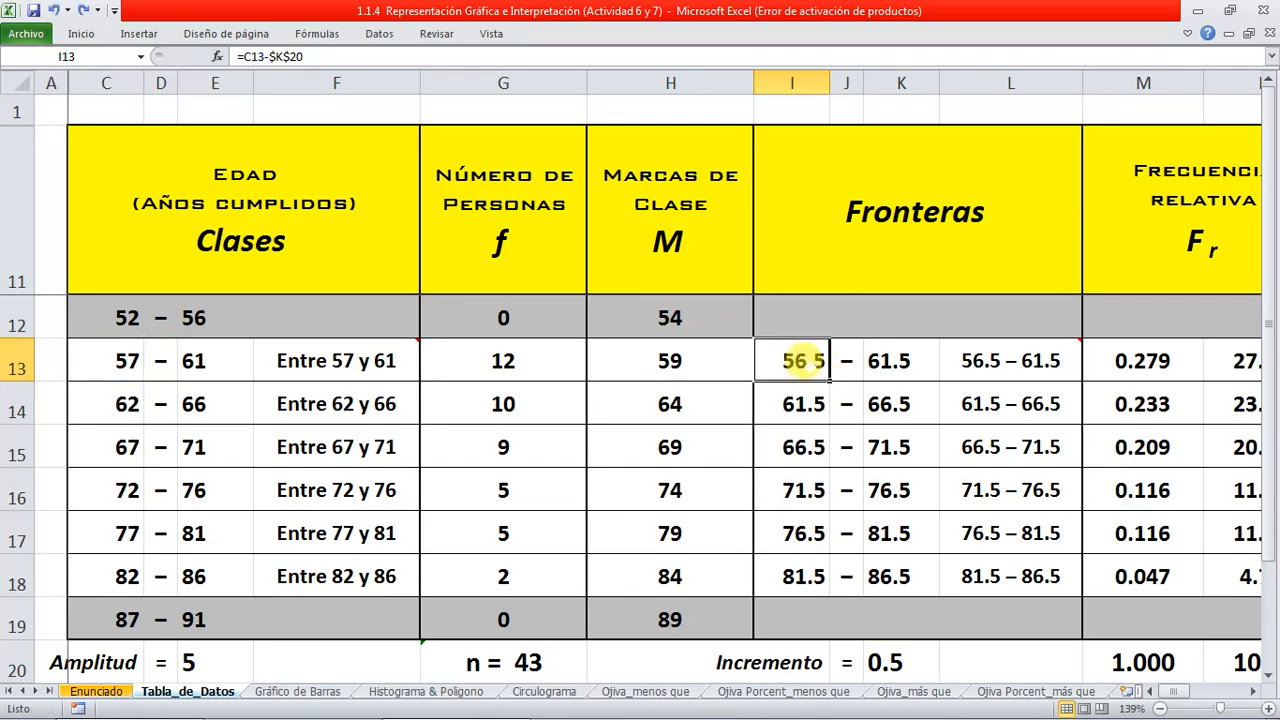
pyautogui.moveTo(794, 363); pyautogui.dragTo(889, 567)
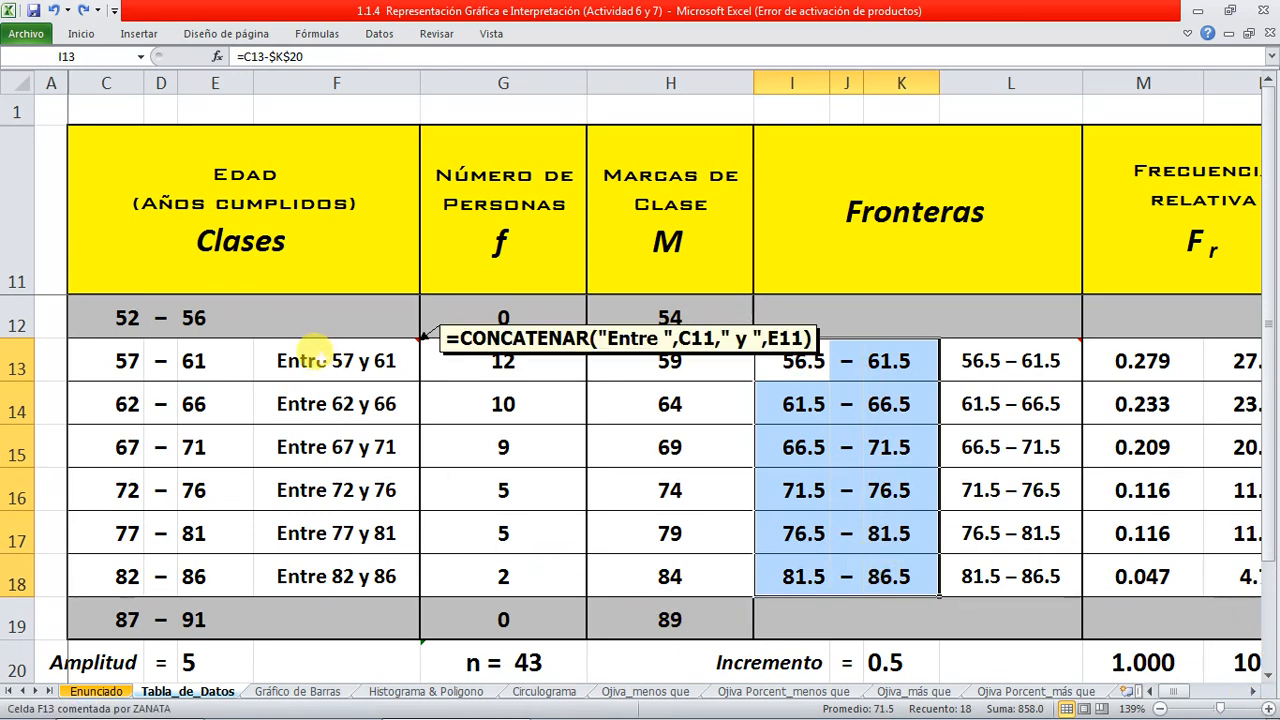
# Check the class label formulas in F13 through F18 that concatenate the lower and upper limits
pyautogui.click(310, 360)
pyautogui.click(316, 83)
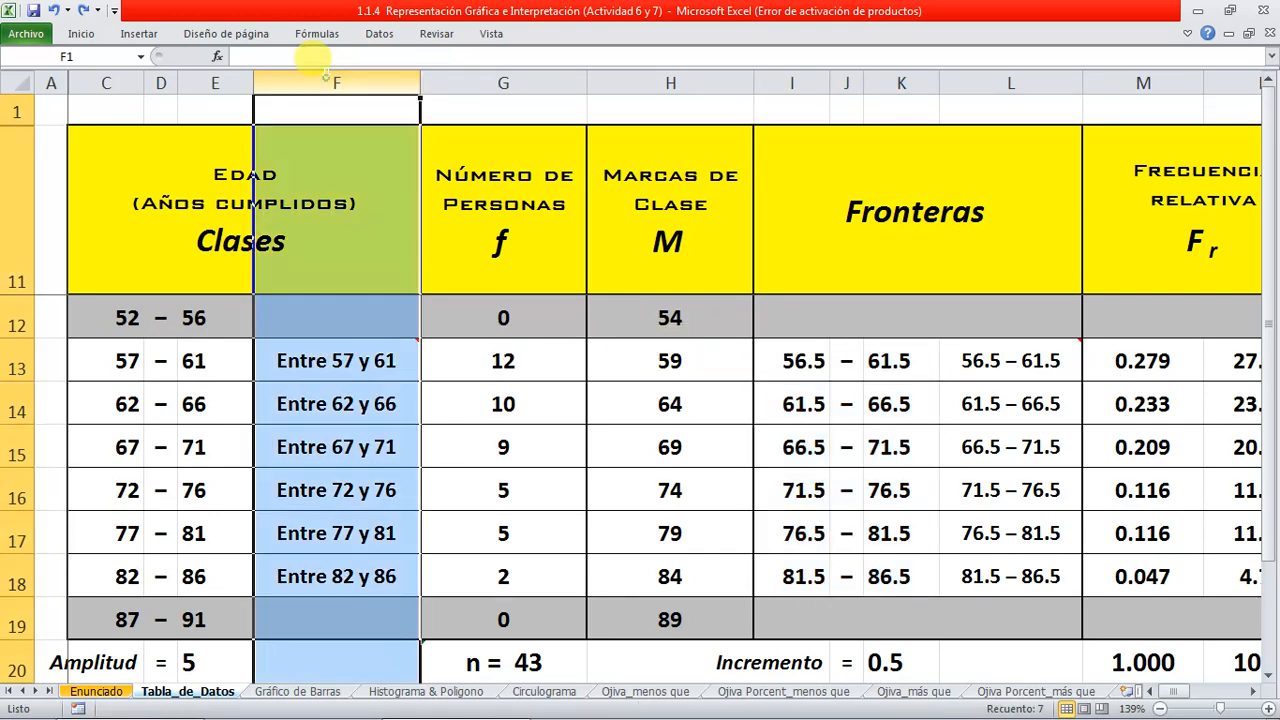
pyautogui.click(336, 360)
pyautogui.click(336, 404)
pyautogui.click(336, 447)
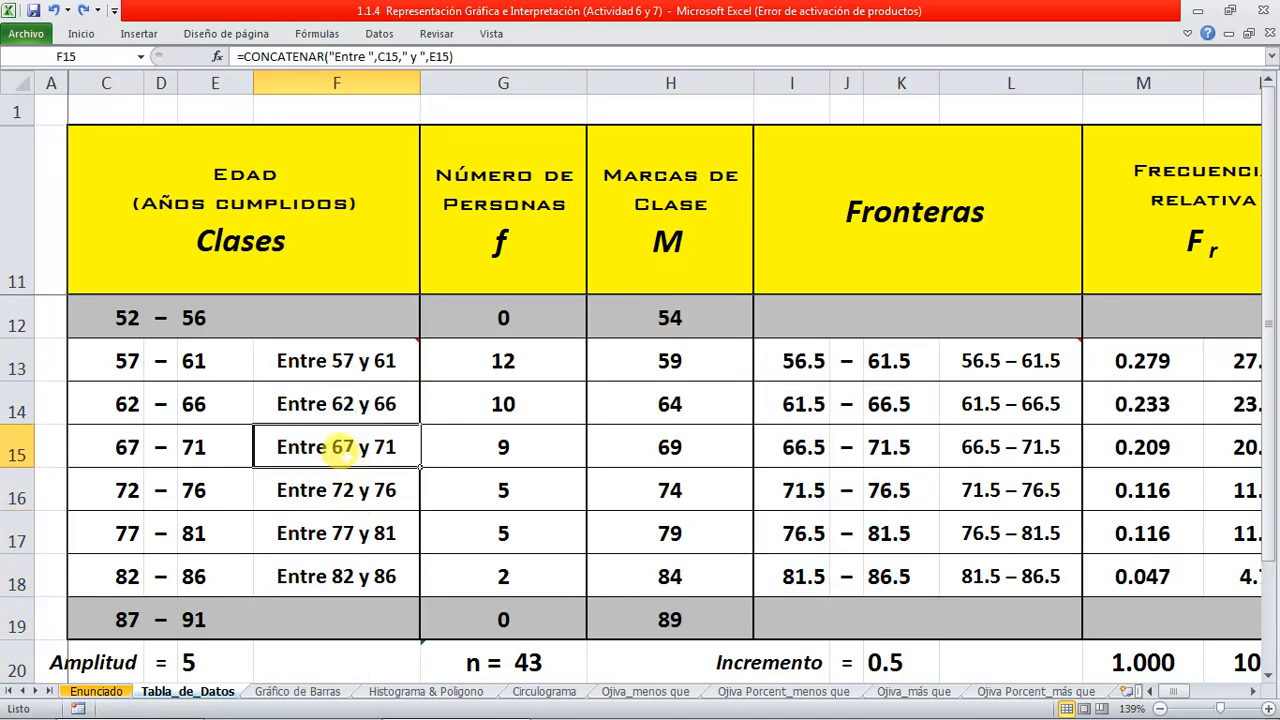
pyautogui.click(338, 489)
pyautogui.click(338, 532)
pyautogui.click(338, 576)
pyautogui.moveTo(336, 360); pyautogui.dragTo(336, 570)
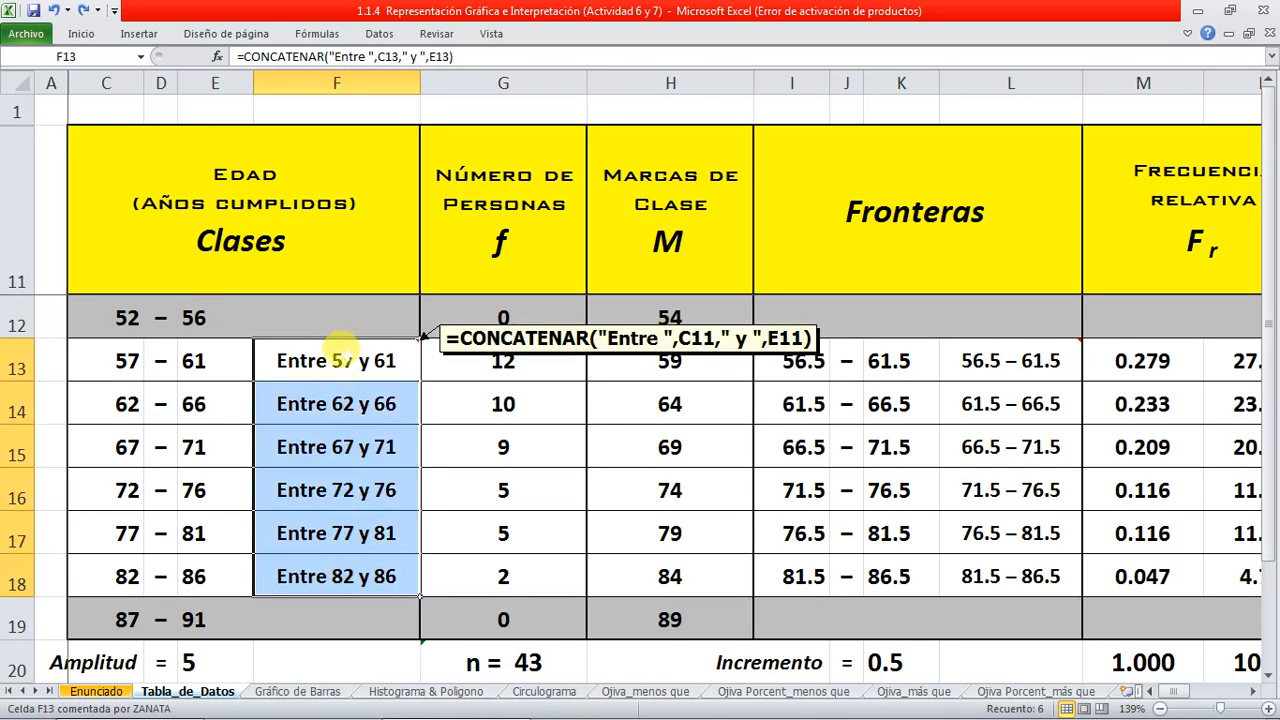
pyautogui.moveTo(336, 356); pyautogui.dragTo(340, 572)
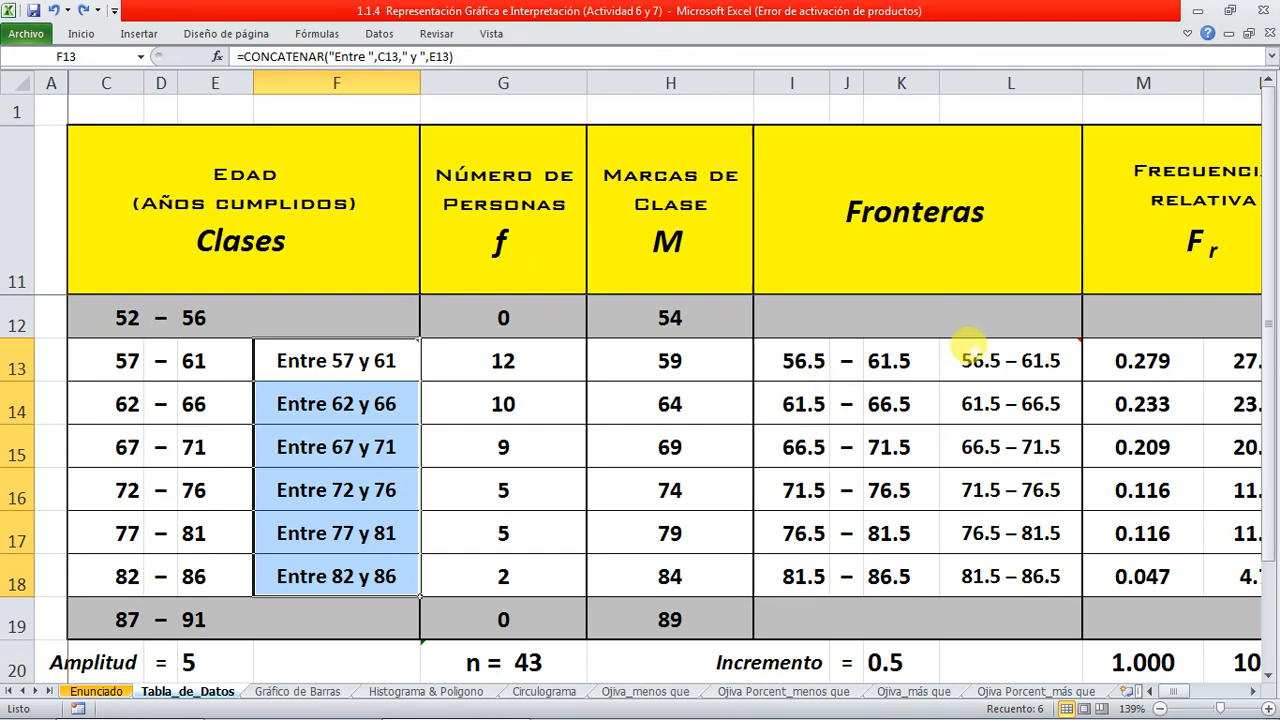
# Examine the concatenated boundary labels in L13:L18 and compare them with the class marks in column H
pyautogui.click(980, 95)
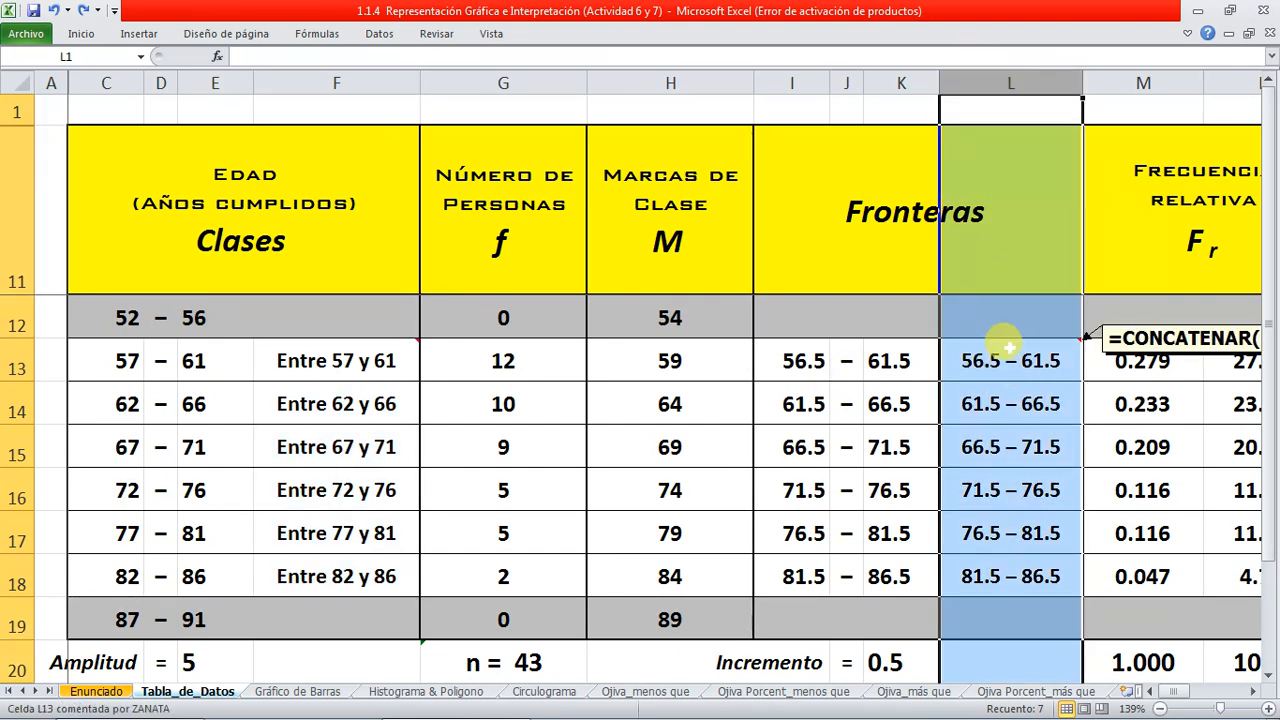
pyautogui.moveTo(1005, 362); pyautogui.dragTo(995, 579)
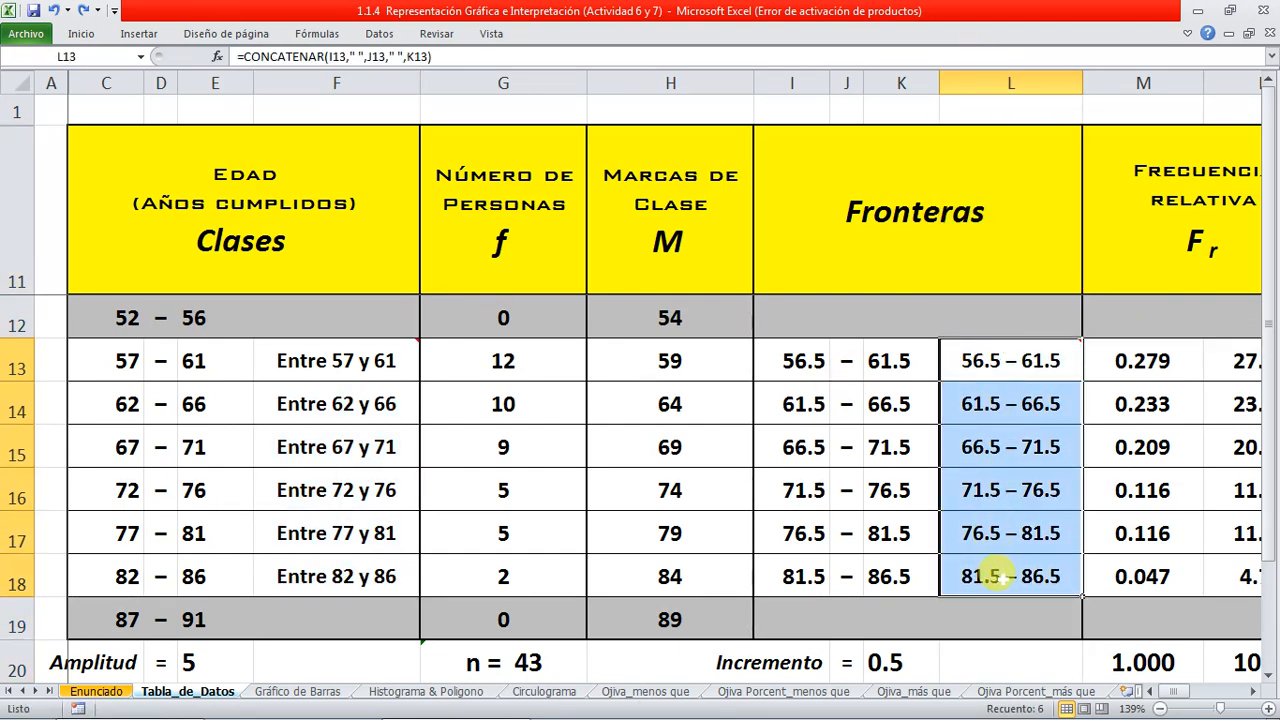
pyautogui.click(1010, 357)
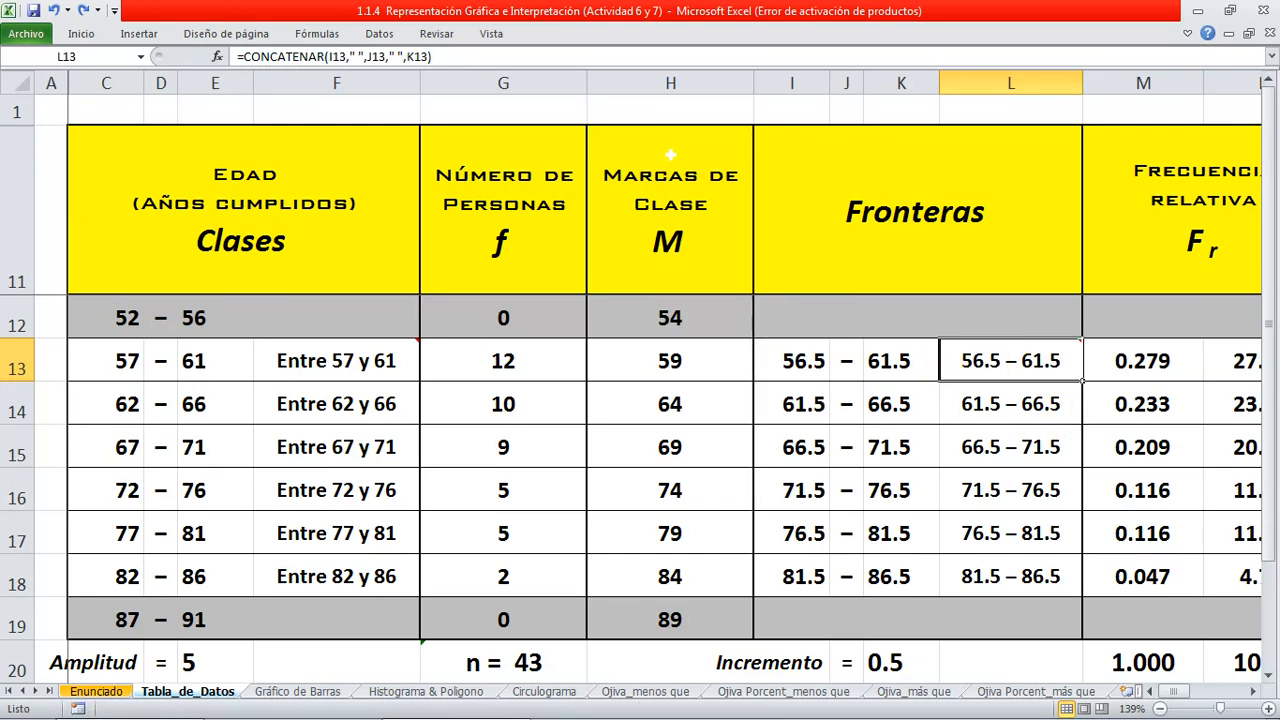
pyautogui.moveTo(670, 155); pyautogui.dragTo(668, 620)
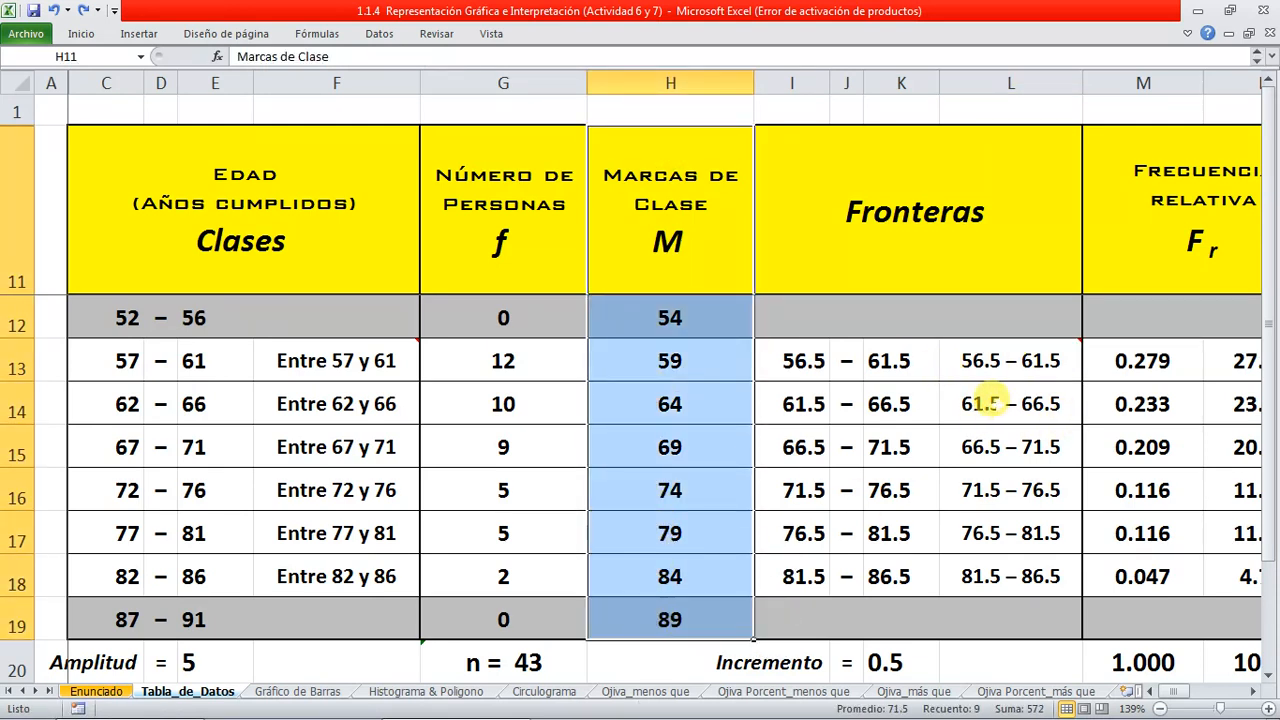
pyautogui.click(980, 361)
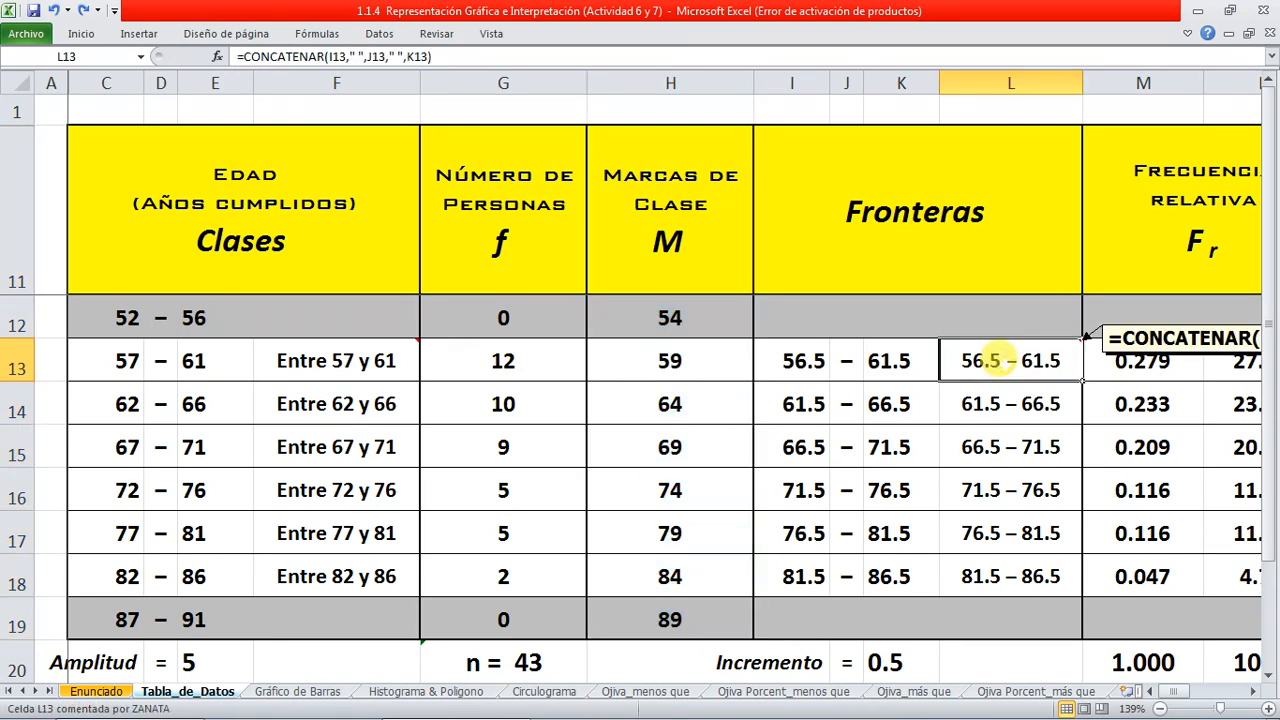
# Select the class label in F13 and locate the CONCATENAR function among the text functions
pyautogui.click(300, 361)
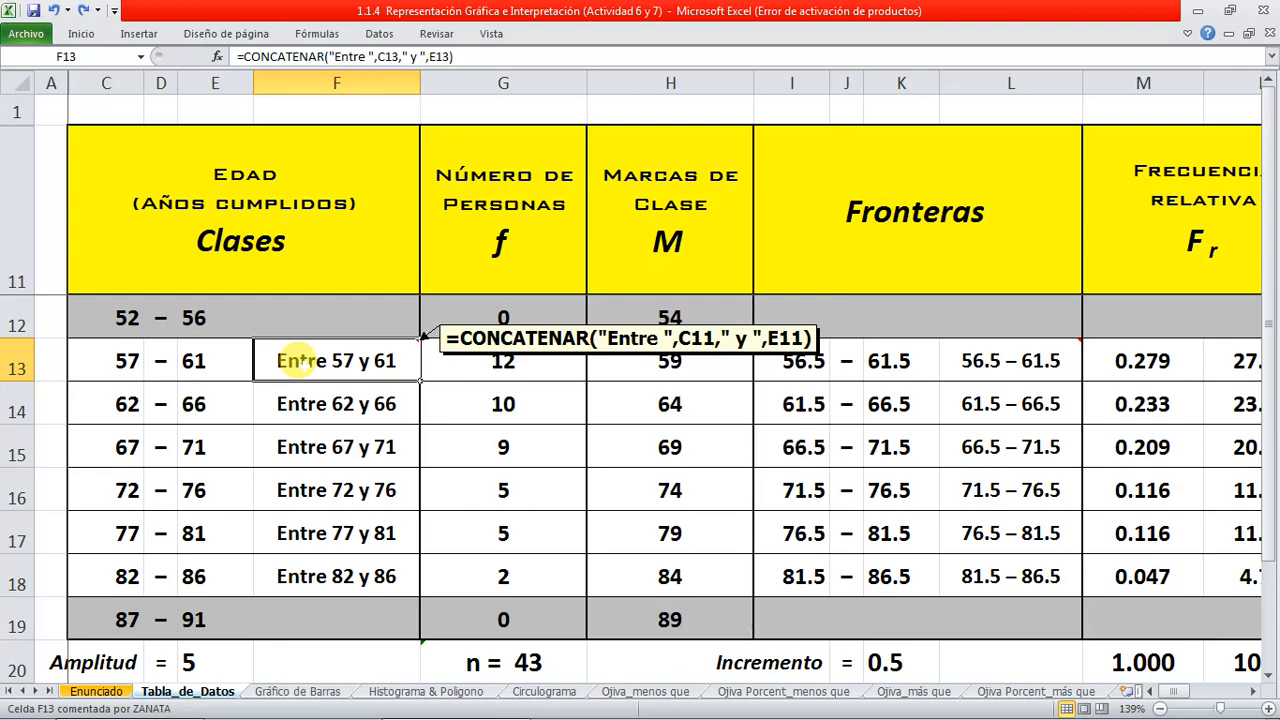
pyautogui.click(1188, 33)
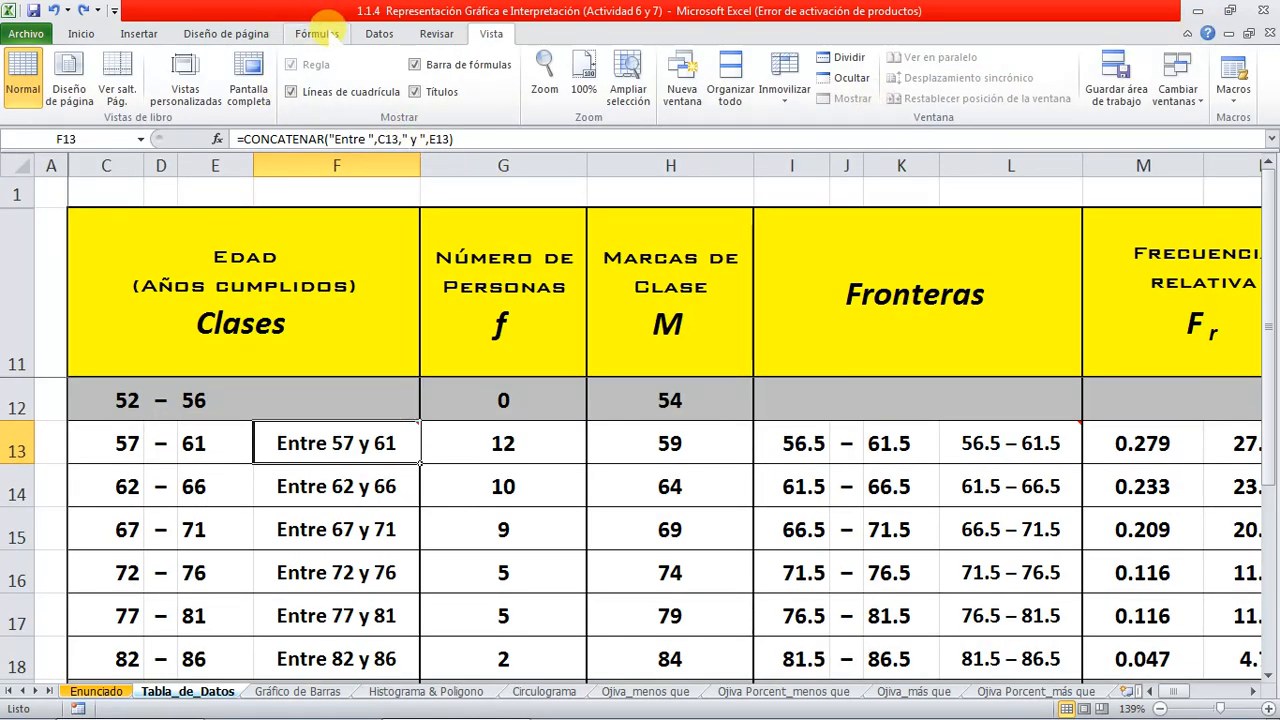
pyautogui.click(318, 33)
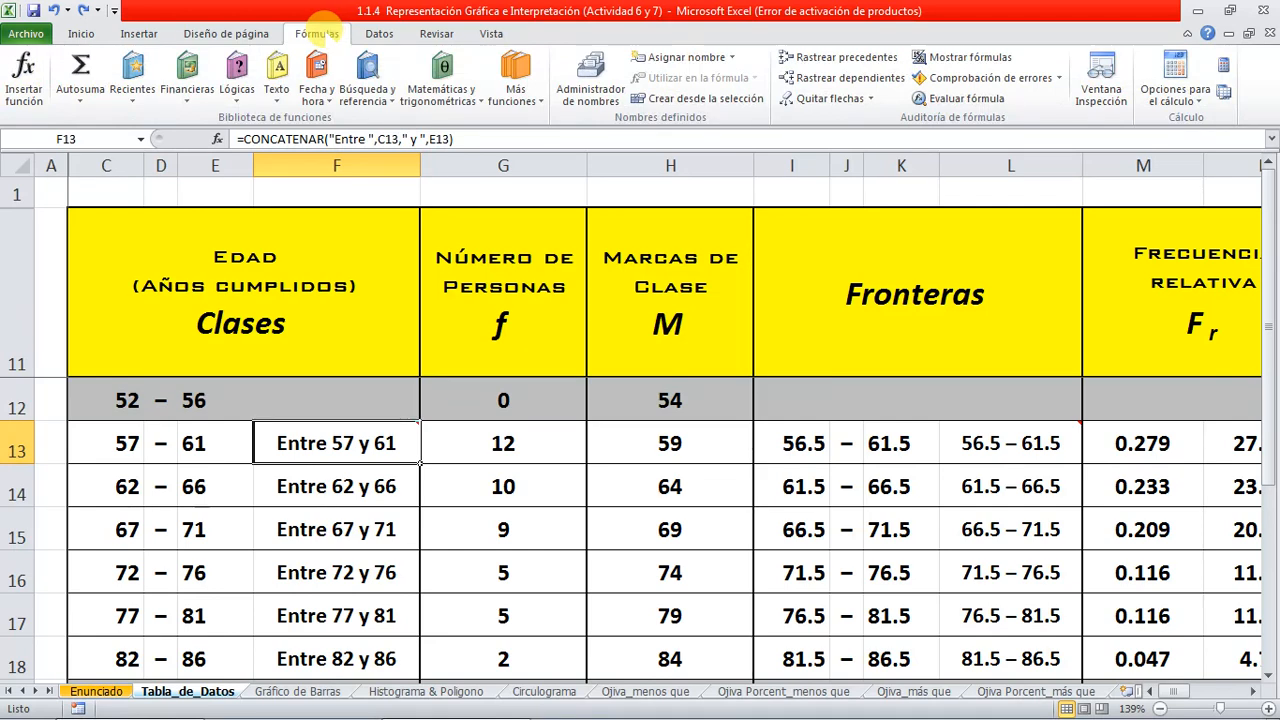
pyautogui.click(277, 78)
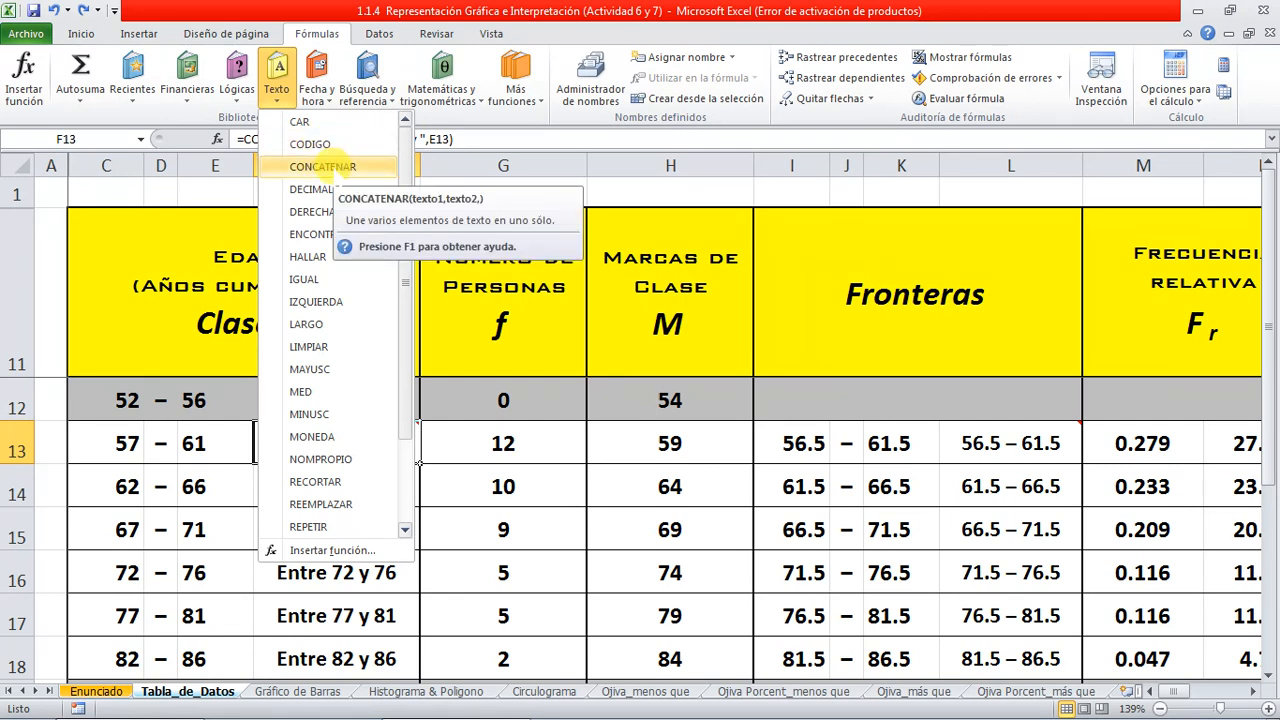
pyautogui.click(188, 346)
# Keep the comment attached to cell F13 permanently displayed
pyautogui.moveTo(322, 433)
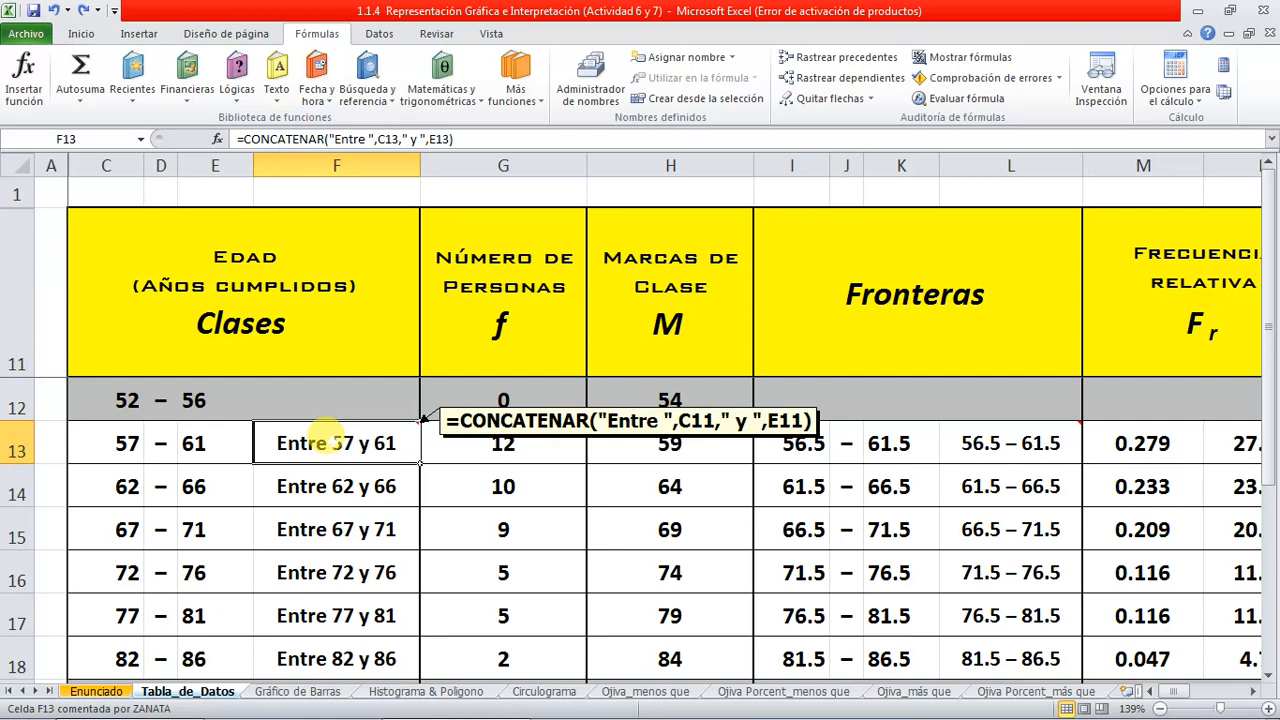
pyautogui.rightClick(330, 432)
pyautogui.click(410, 338)
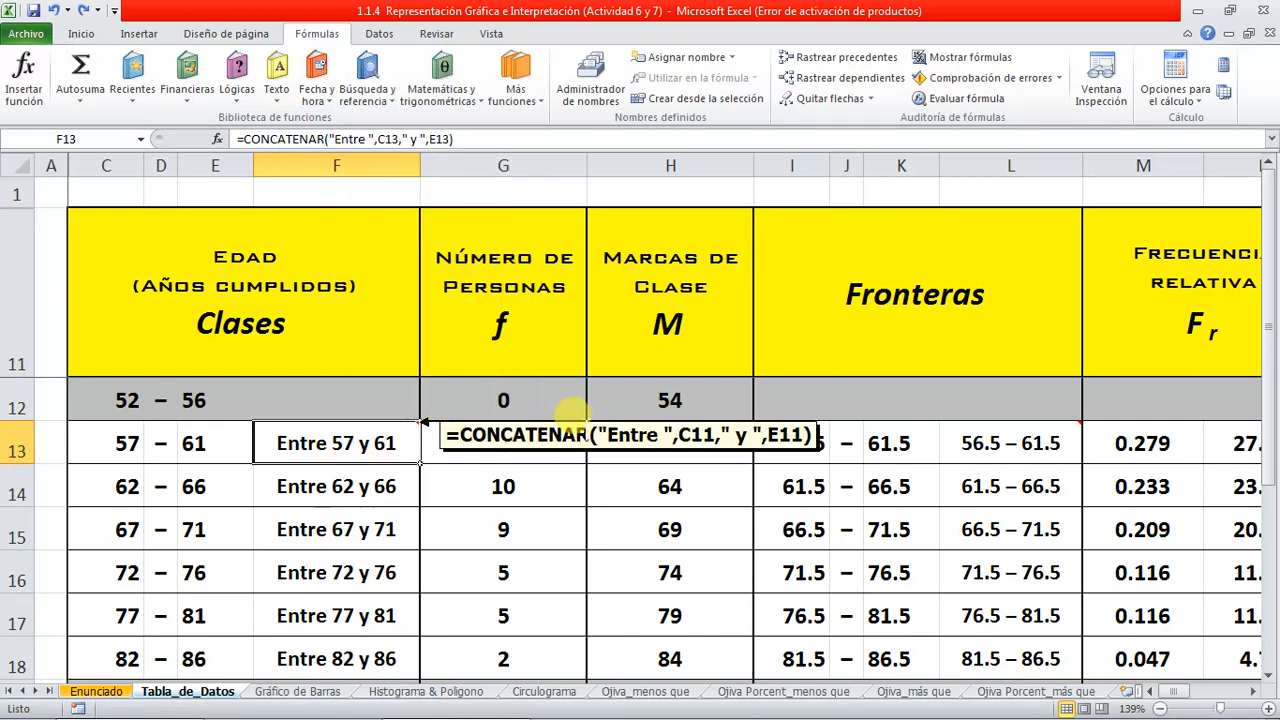
# Examine the quoted text "Entre " with its trailing space and the separating comma in the F13 comment's formula
pyautogui.click(601, 436)
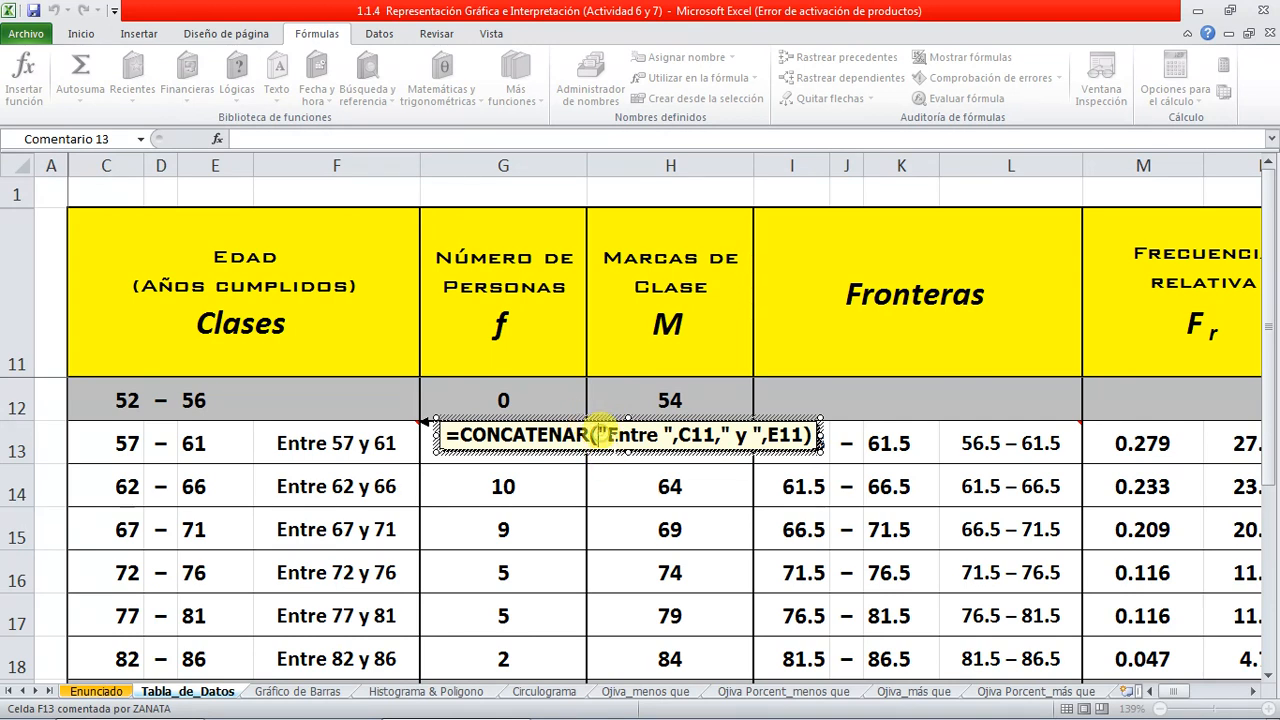
pyautogui.moveTo(606, 437); pyautogui.dragTo(655, 437)
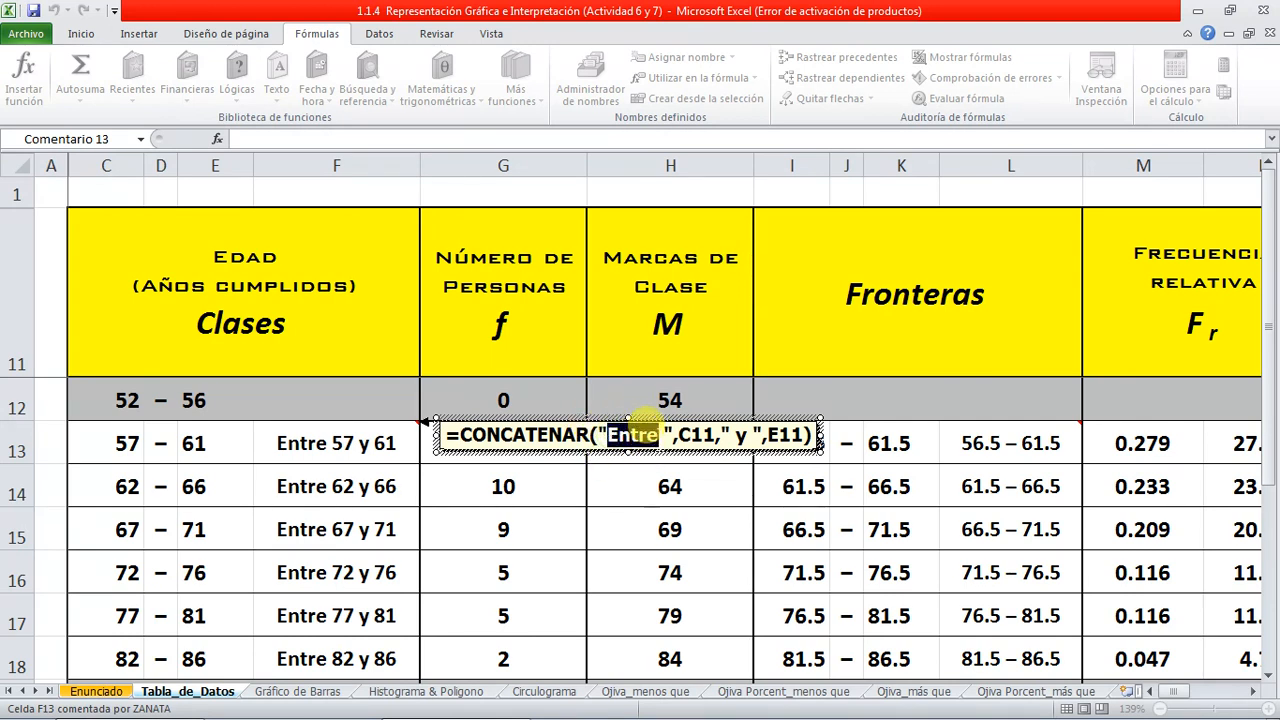
pyautogui.click(658, 436)
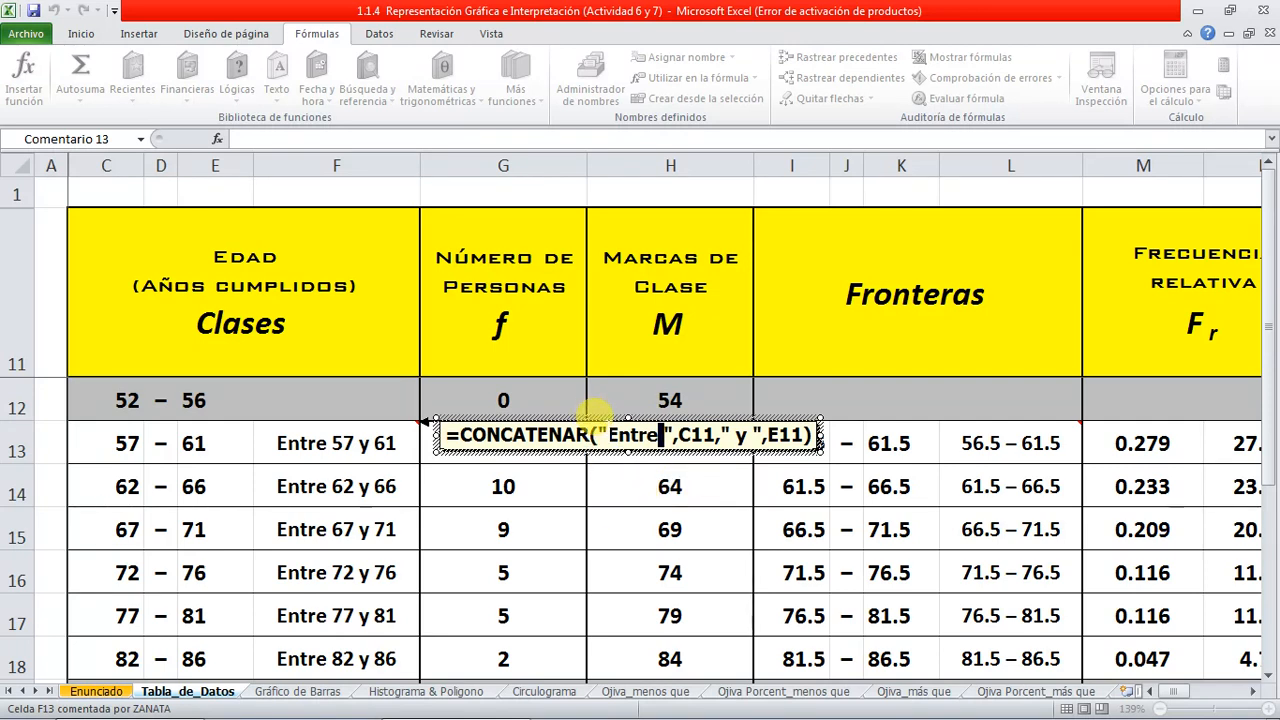
pyautogui.doubleClick(606, 435)
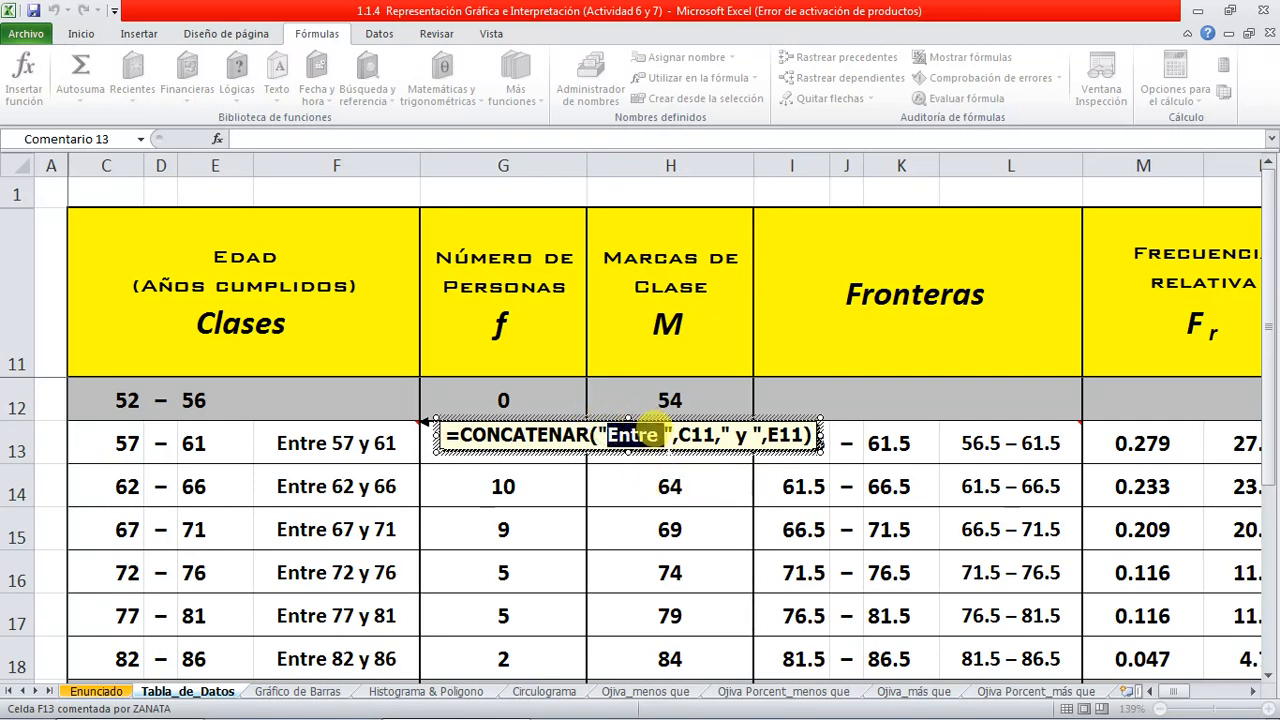
pyautogui.moveTo(598, 435); pyautogui.dragTo(664, 428)
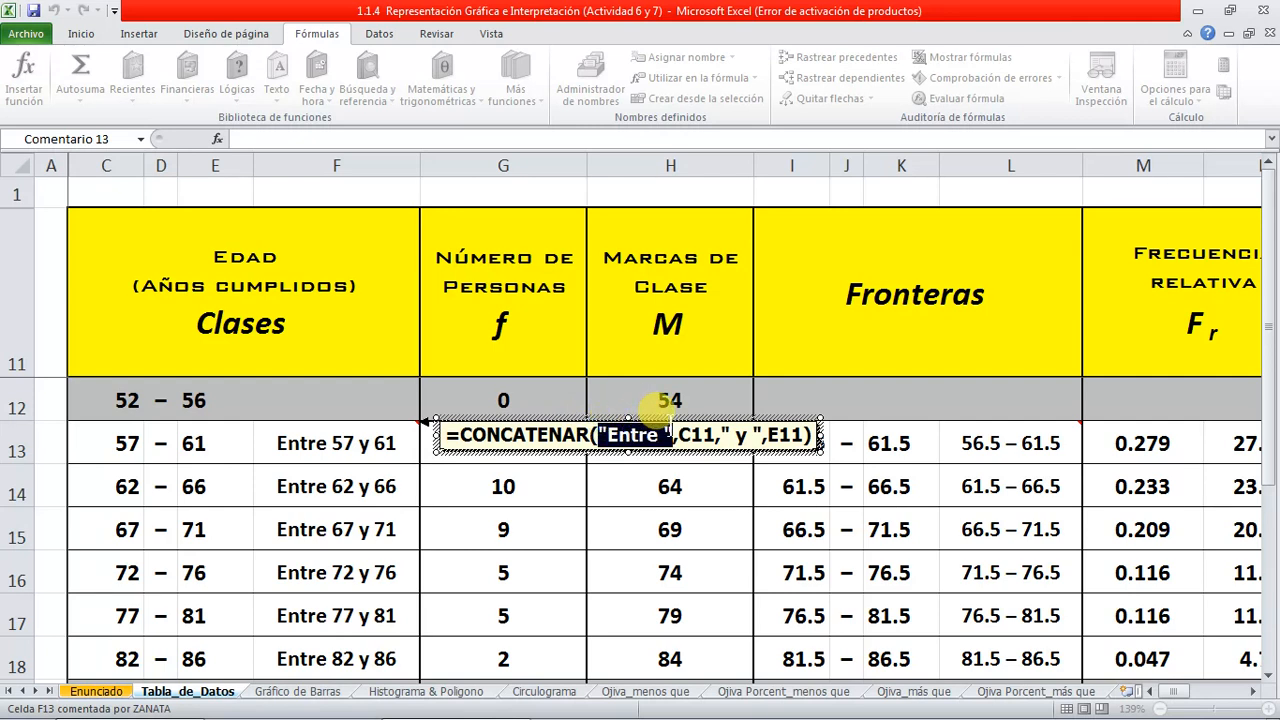
pyautogui.click(677, 436)
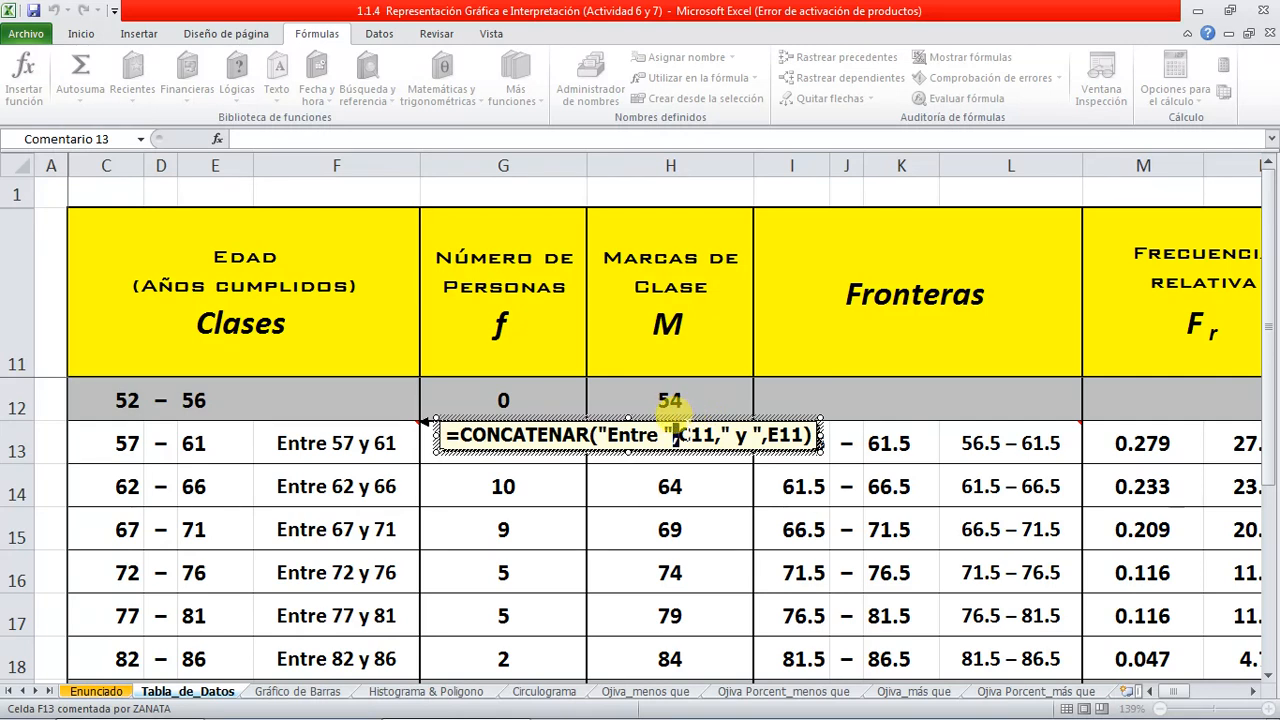
# Examine the arguments C11, " y " and E11 and their separating commas in the F13 comment's formula
pyautogui.moveTo(689, 436); pyautogui.dragTo(714, 436)
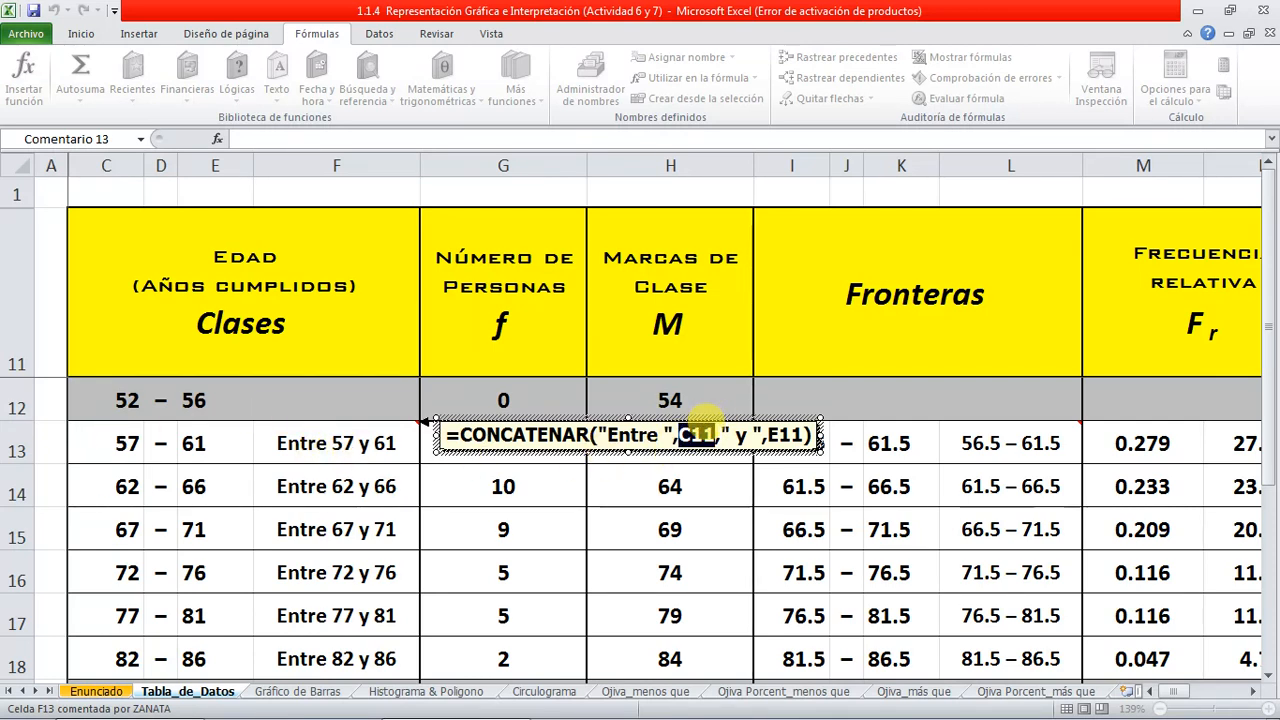
pyautogui.click(716, 438)
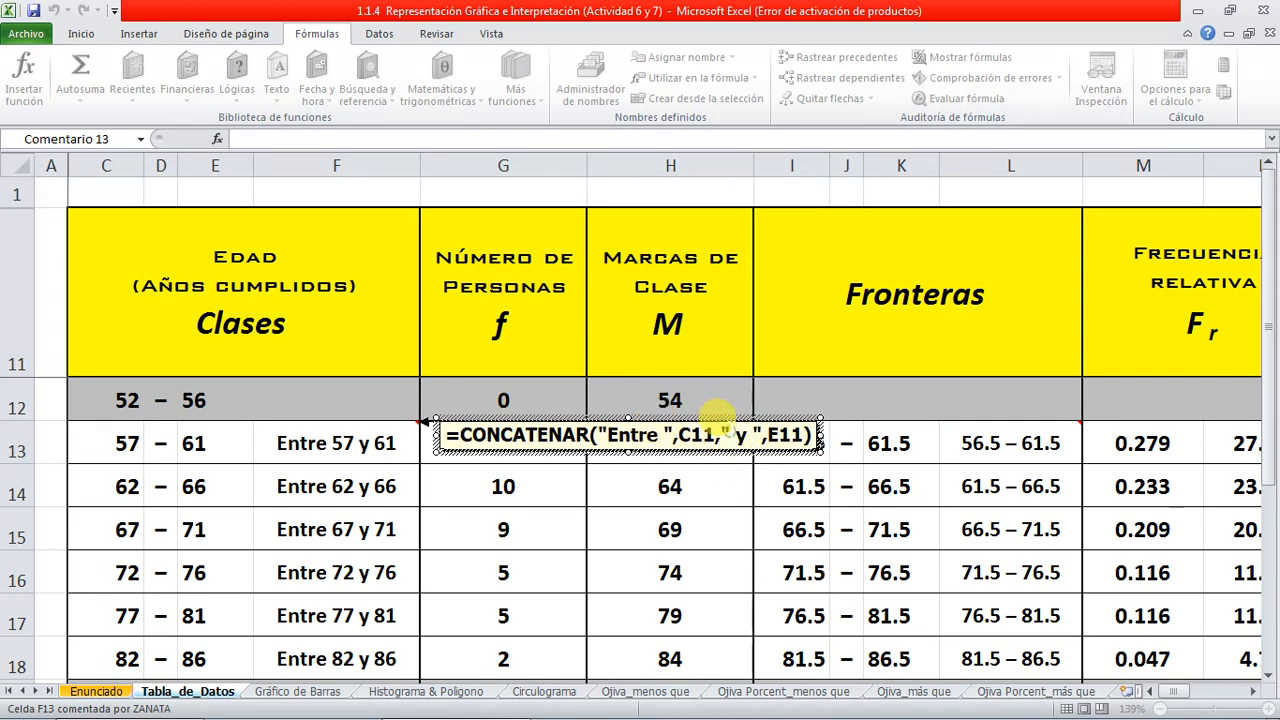
pyautogui.doubleClick(739, 430)
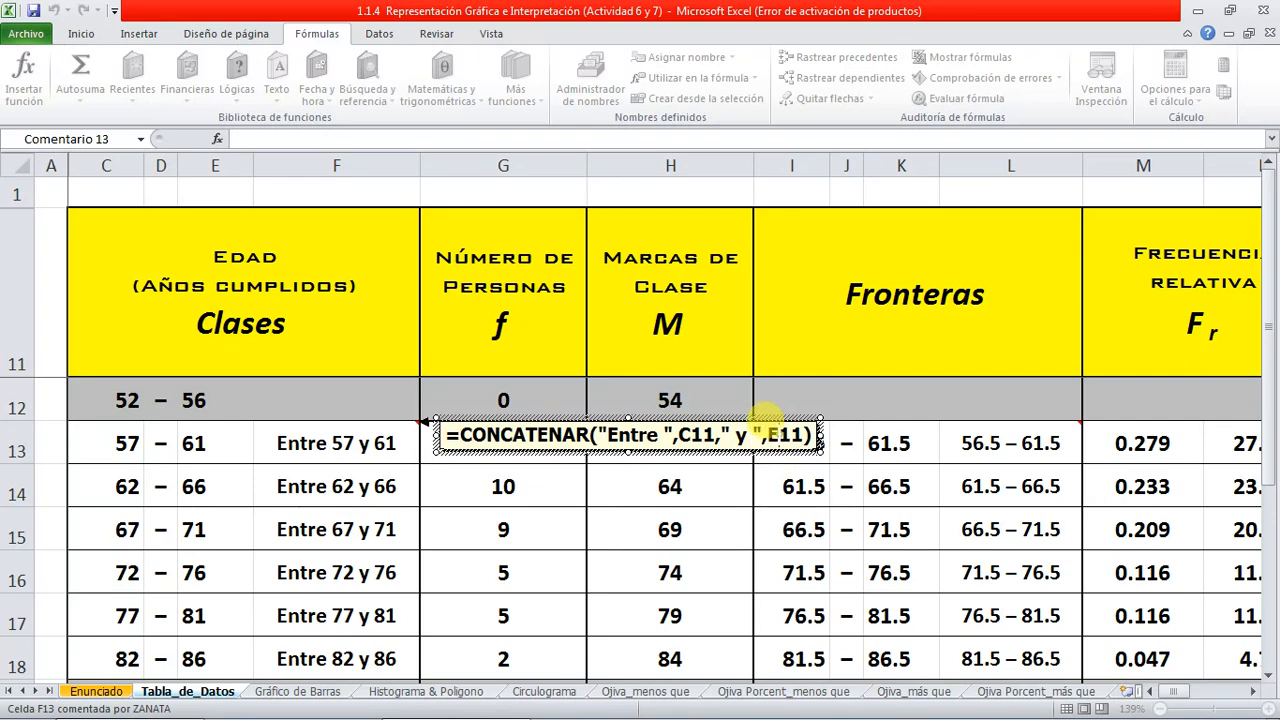
pyautogui.click(762, 435)
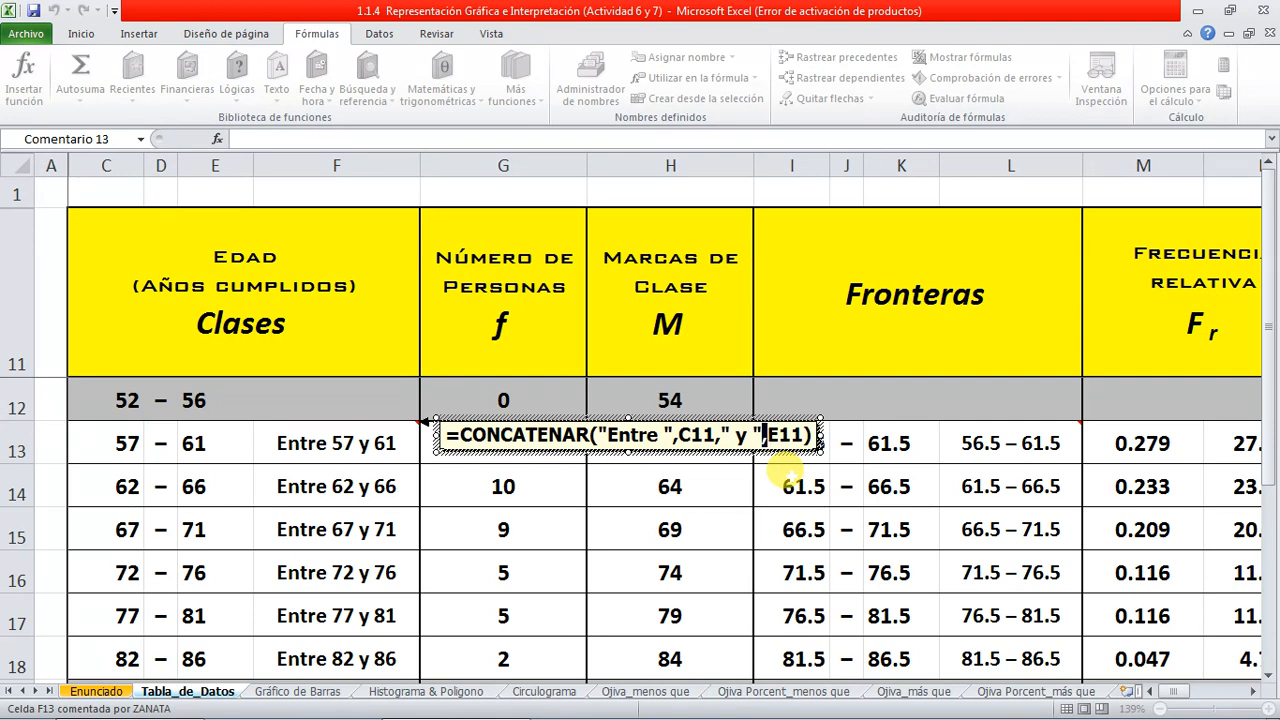
pyautogui.moveTo(768, 432); pyautogui.dragTo(801, 427)
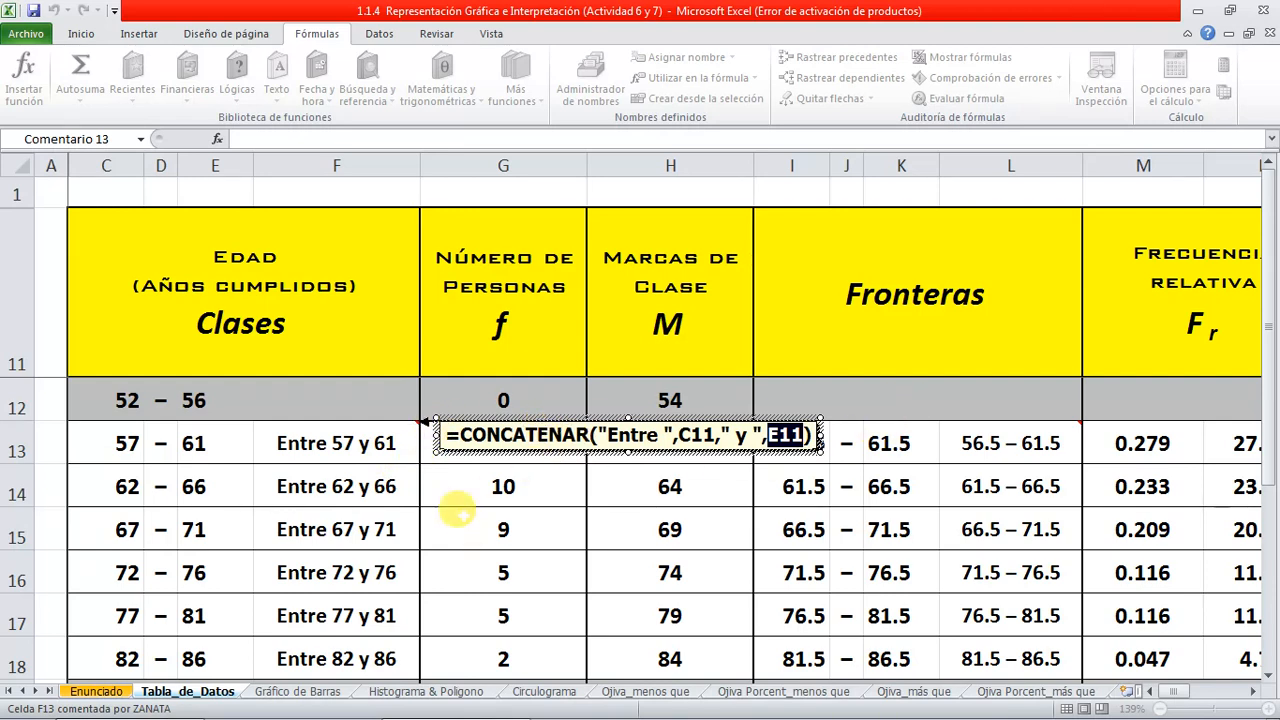
# Set the number format of the class label cell F13 to Texto
pyautogui.click(338, 446)
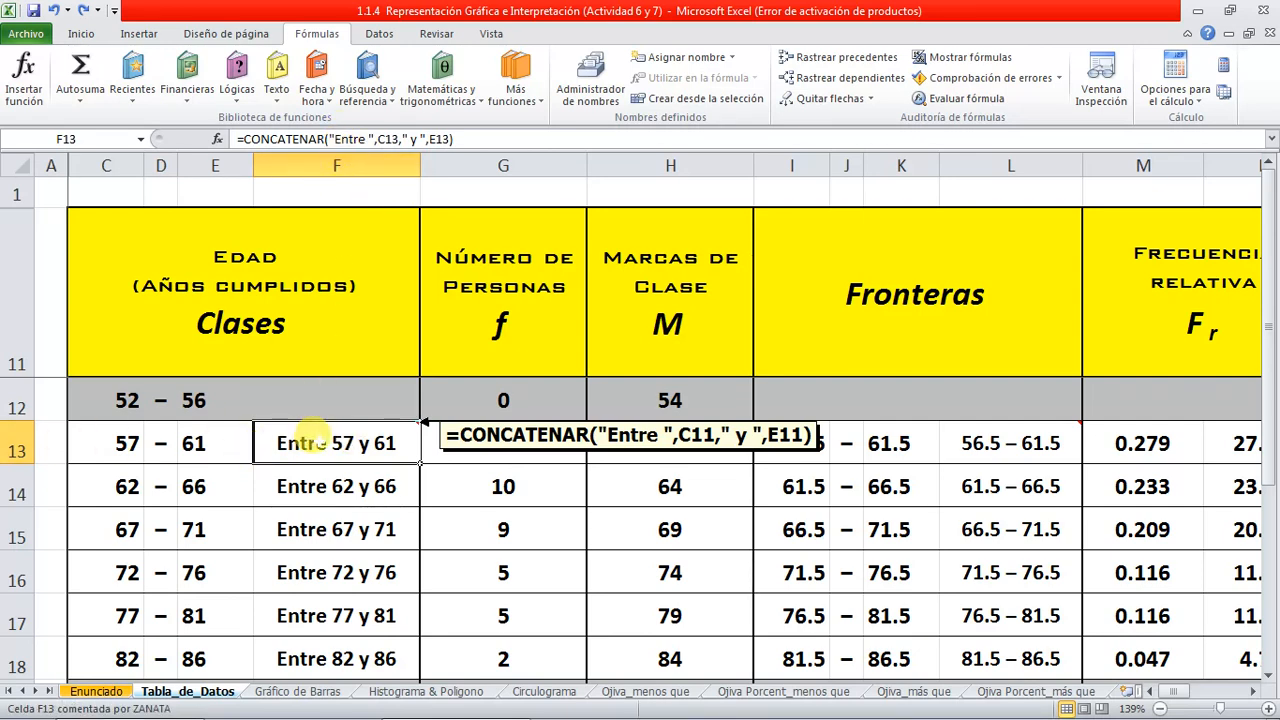
pyautogui.rightClick(386, 446)
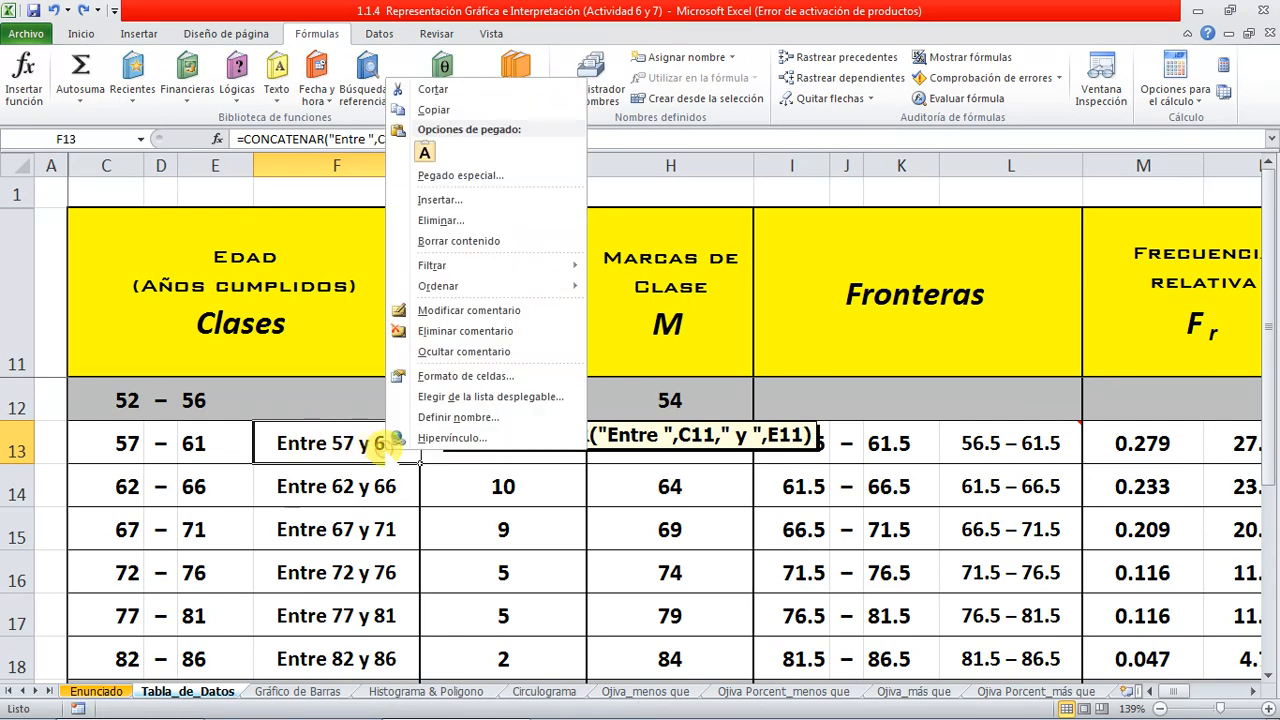
pyautogui.click(465, 376)
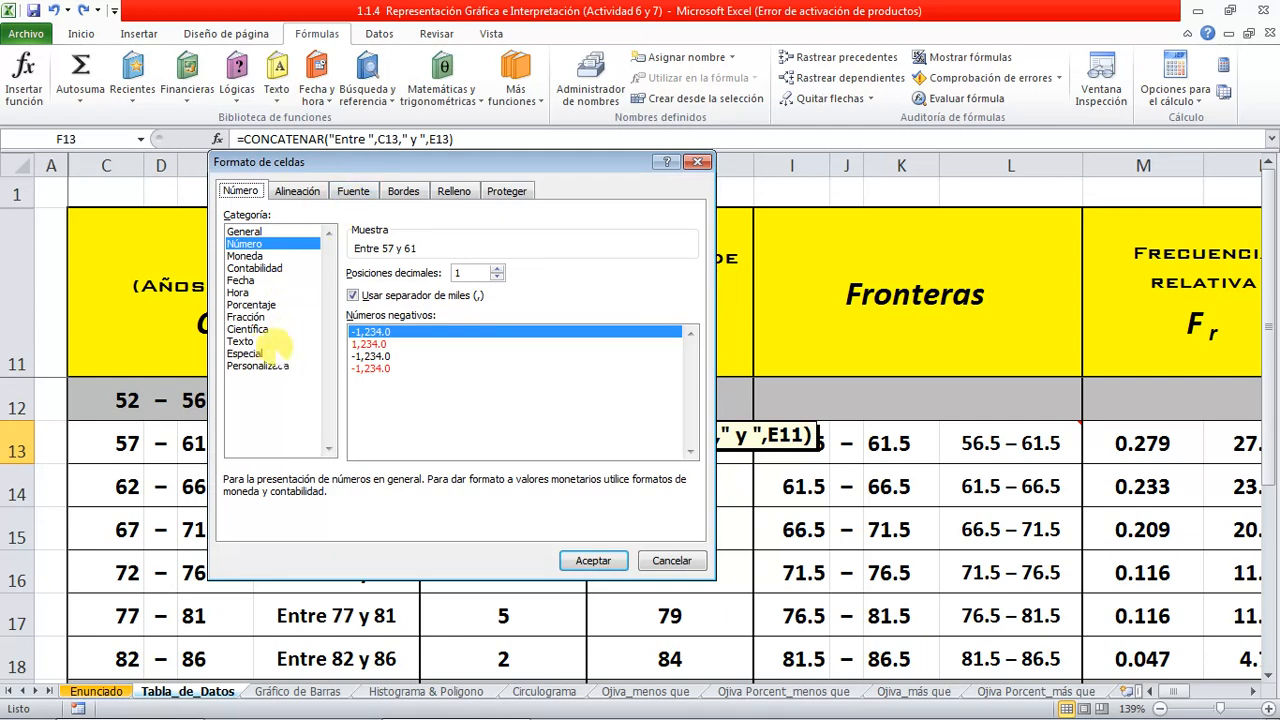
pyautogui.click(262, 341)
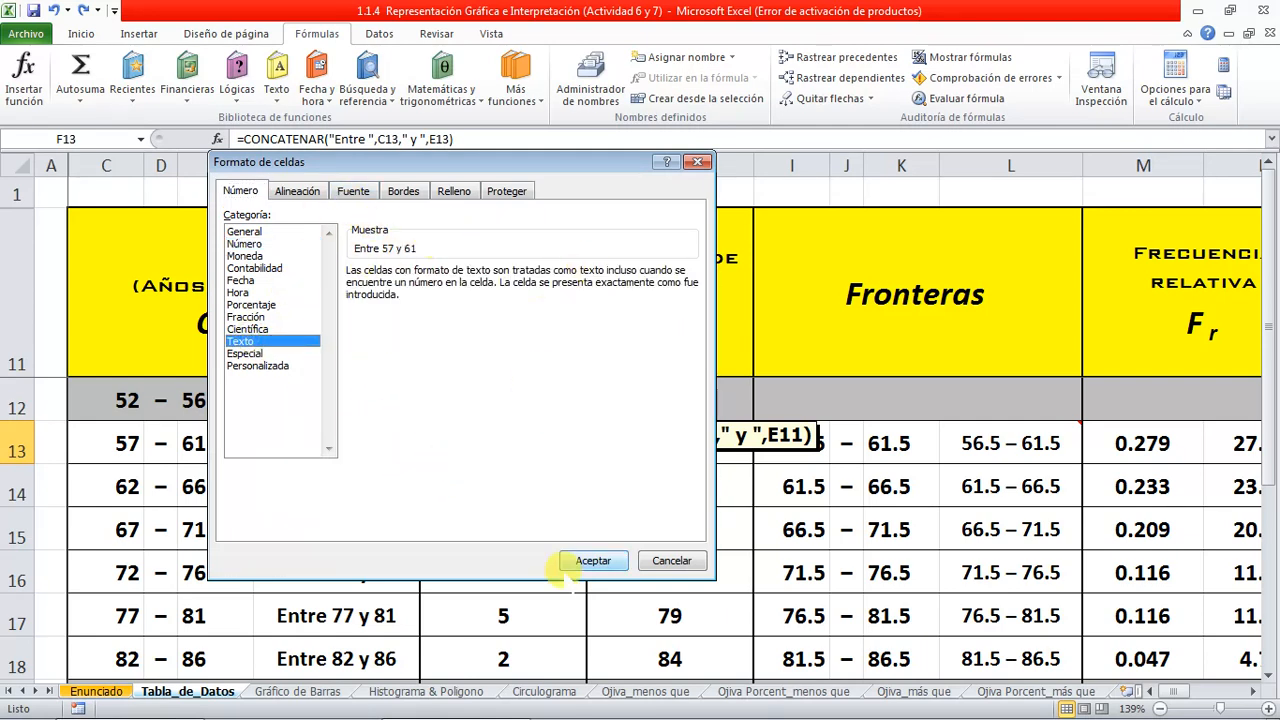
pyautogui.click(615, 562)
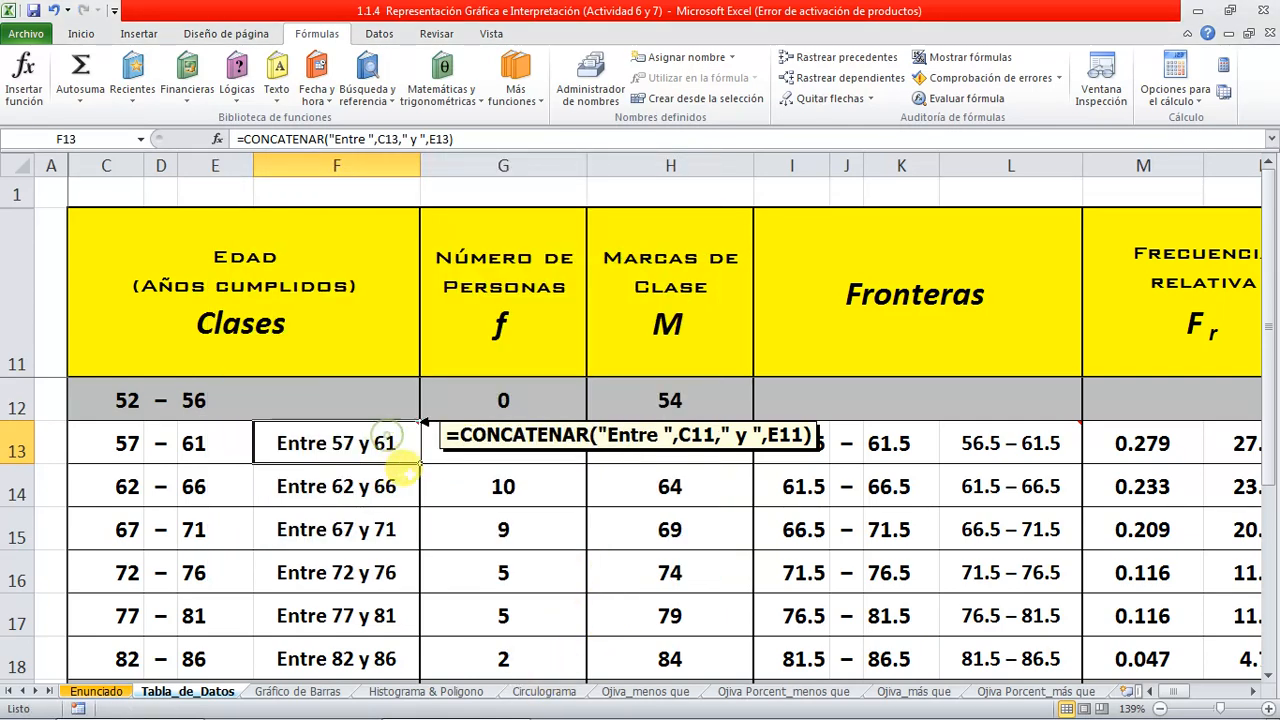
# Fill the CONCATENAR formula from F13 down through F18
pyautogui.moveTo(420, 464); pyautogui.dragTo(400, 543)
pyautogui.scroll(1, 465, 518)
pyautogui.click(362, 443)
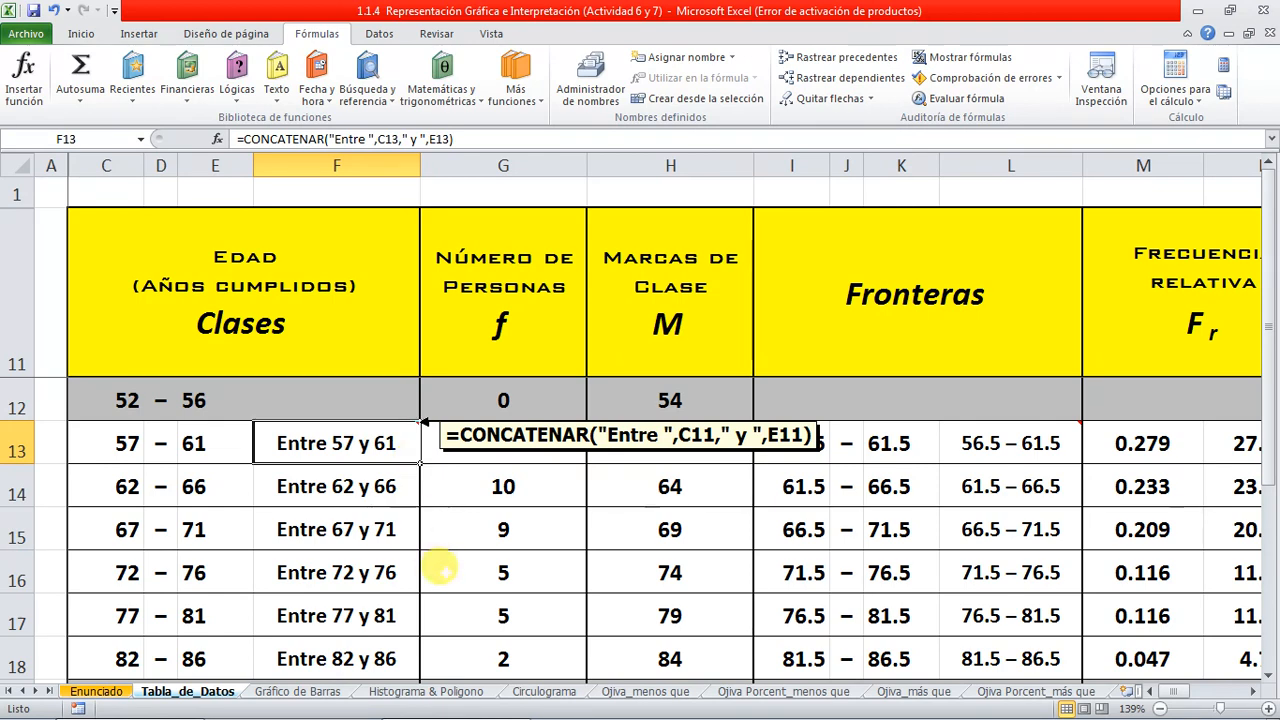
# Check the concatenation formulas behind the class labels in F14 to F18, and return to F13
pyautogui.click(343, 486)
pyautogui.click(342, 529)
pyautogui.click(323, 571)
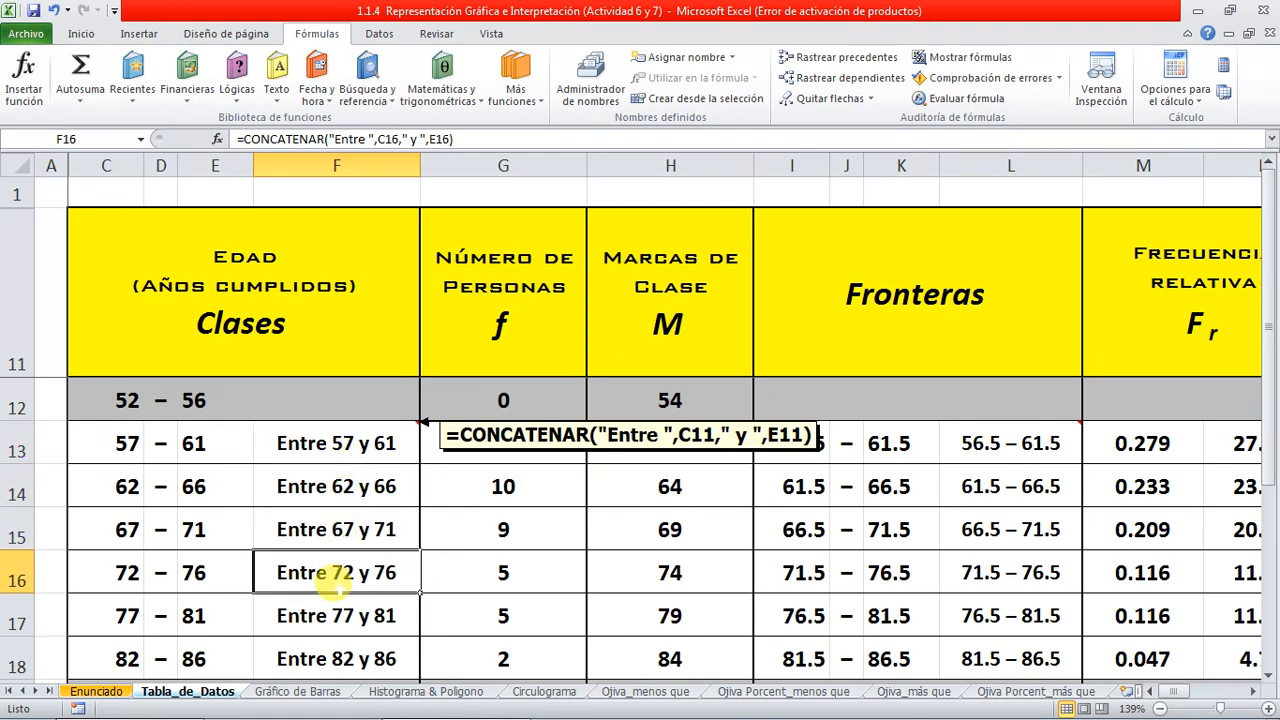
pyautogui.click(332, 615)
pyautogui.scroll(-1, 325, 620)
pyautogui.click(334, 530)
pyautogui.scroll(1, 345, 563)
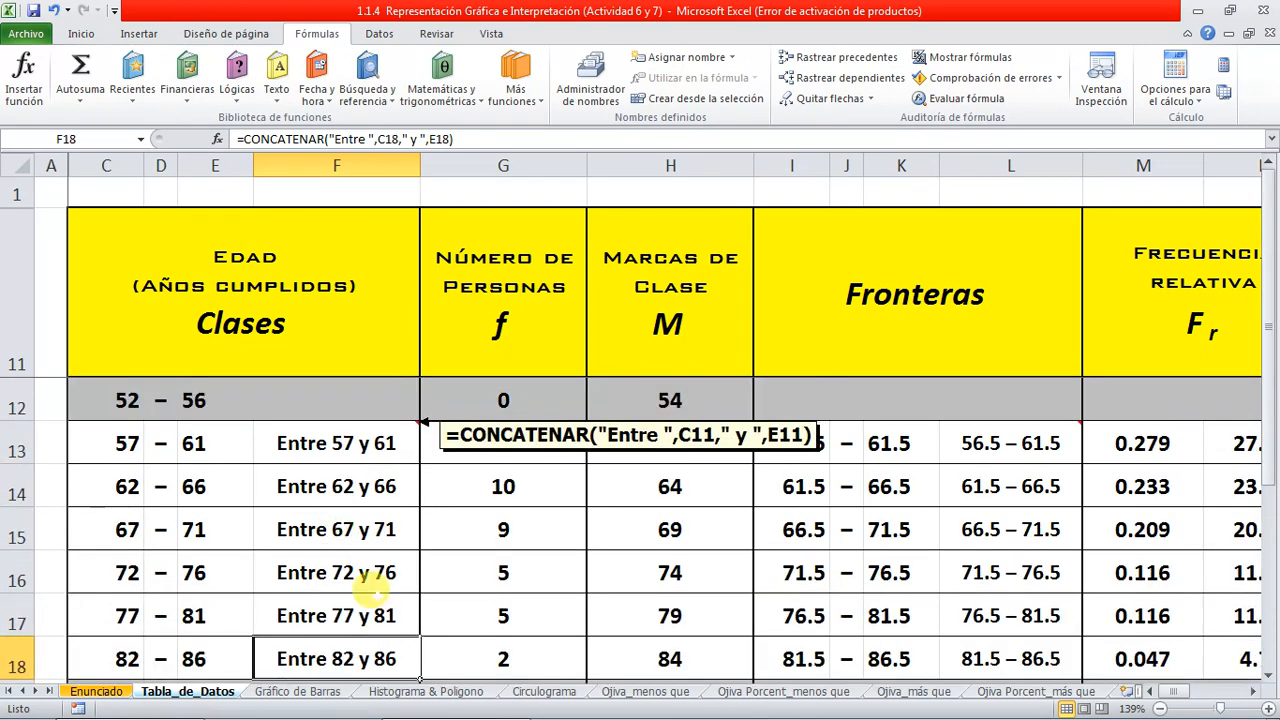
pyautogui.click(315, 443)
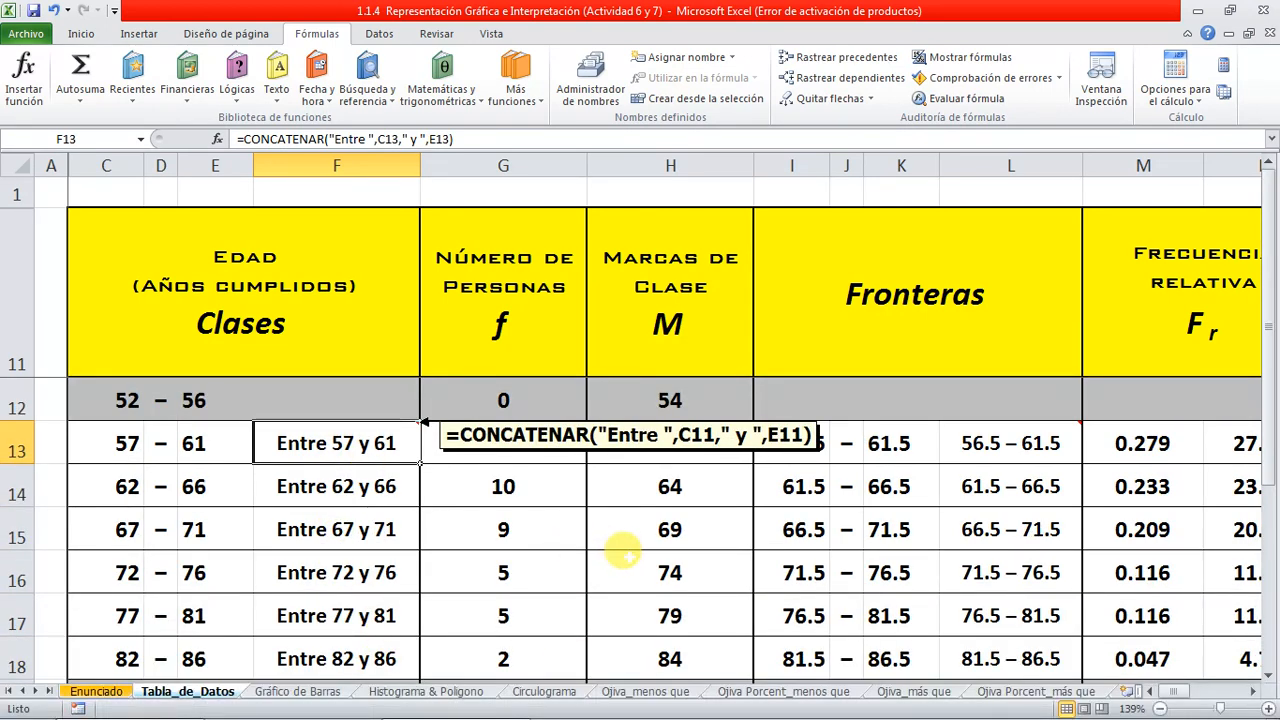
# Compare the labels in F13 and L13 of Tabla_de_Datos with the slice labels on the Circulograma chart
pyautogui.click(543, 691)
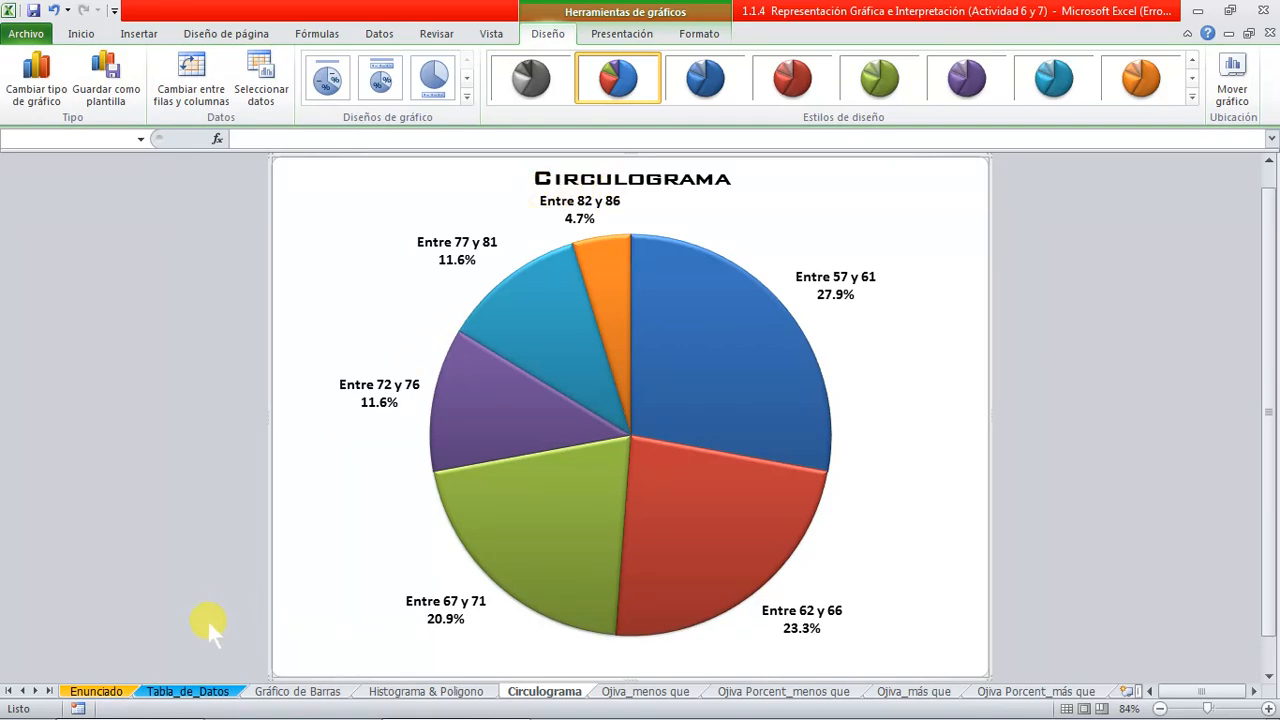
pyautogui.click(203, 694)
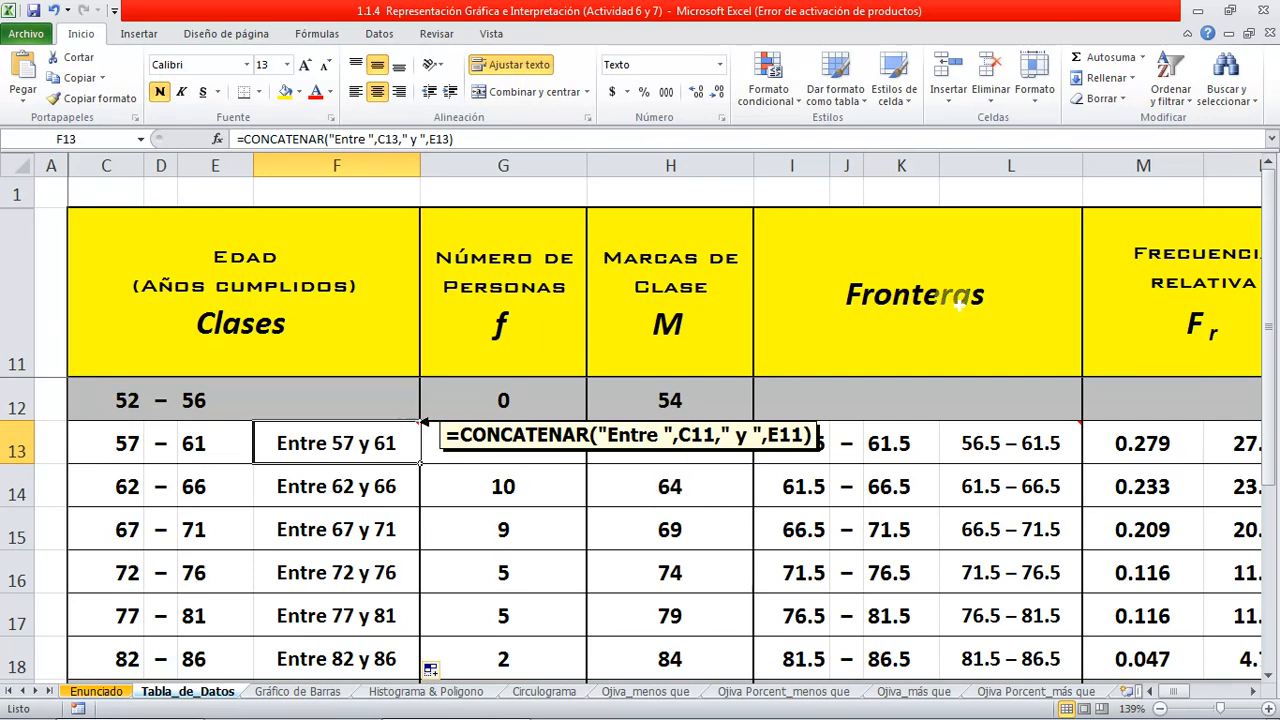
pyautogui.click(977, 448)
pyautogui.moveTo(980, 447)
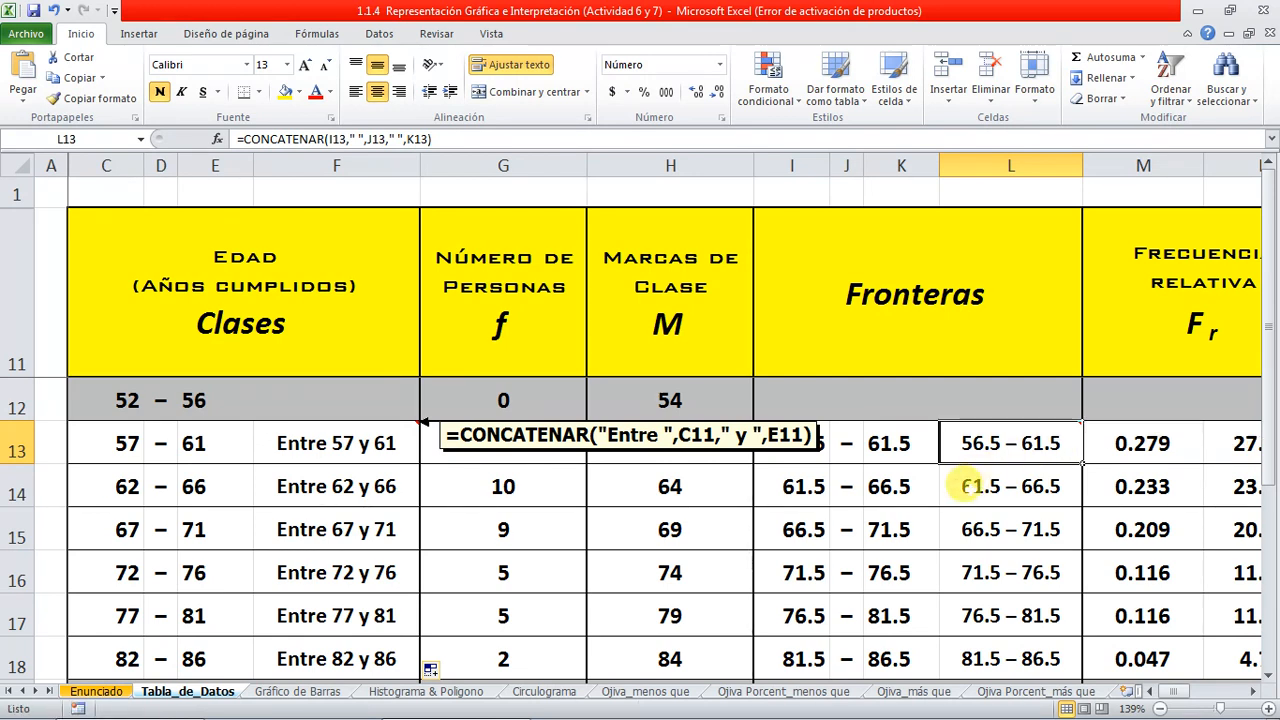
pyautogui.click(544, 691)
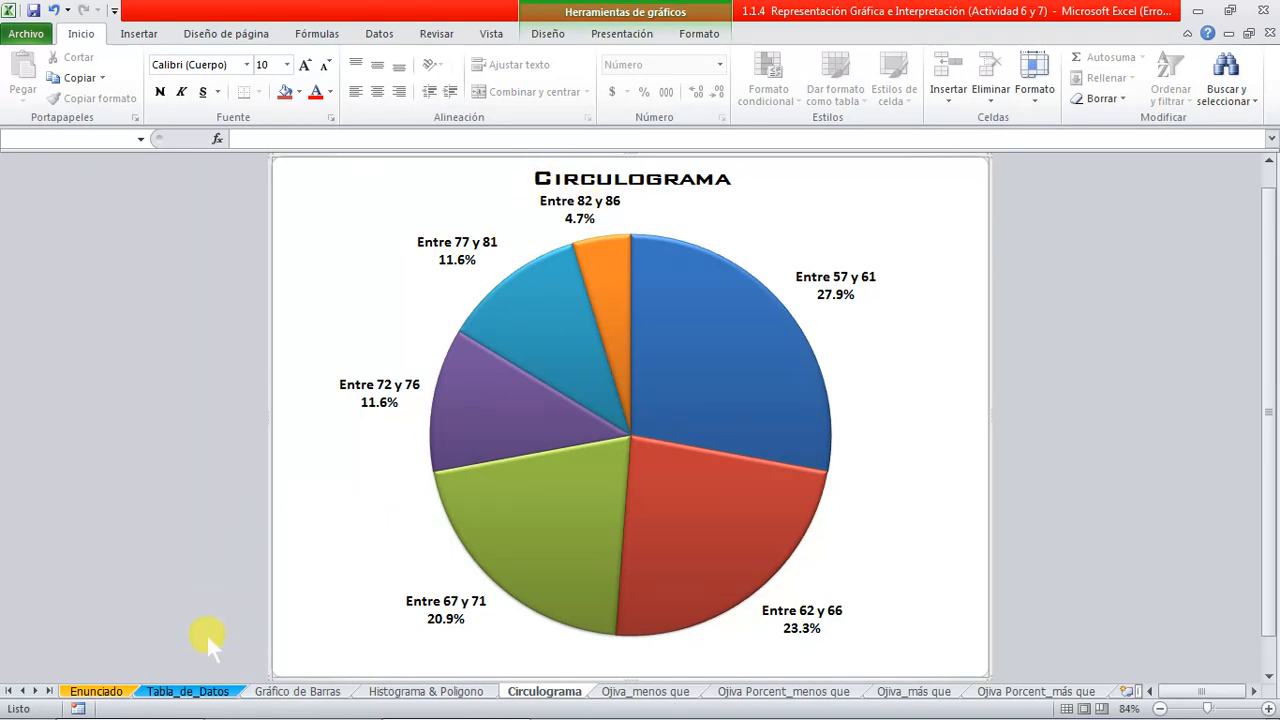
pyautogui.click(196, 690)
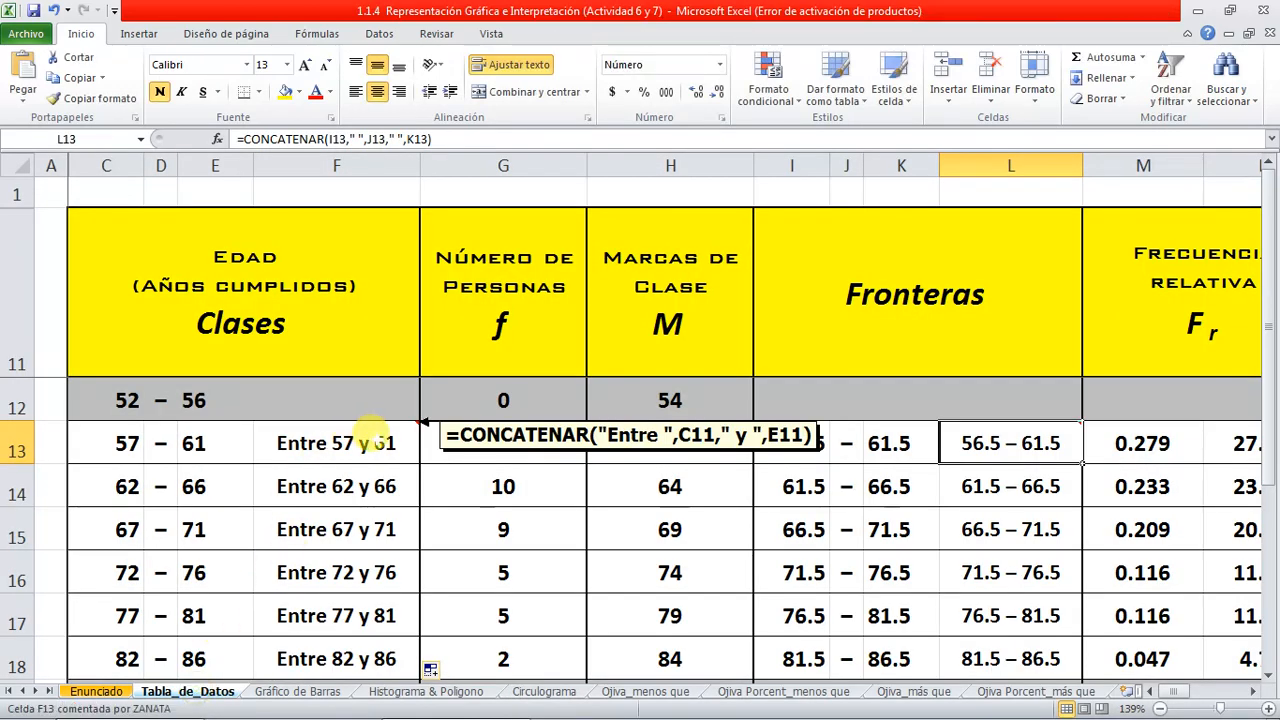
# Hide the permanently displayed comment attached to cell F13
pyautogui.click(372, 442)
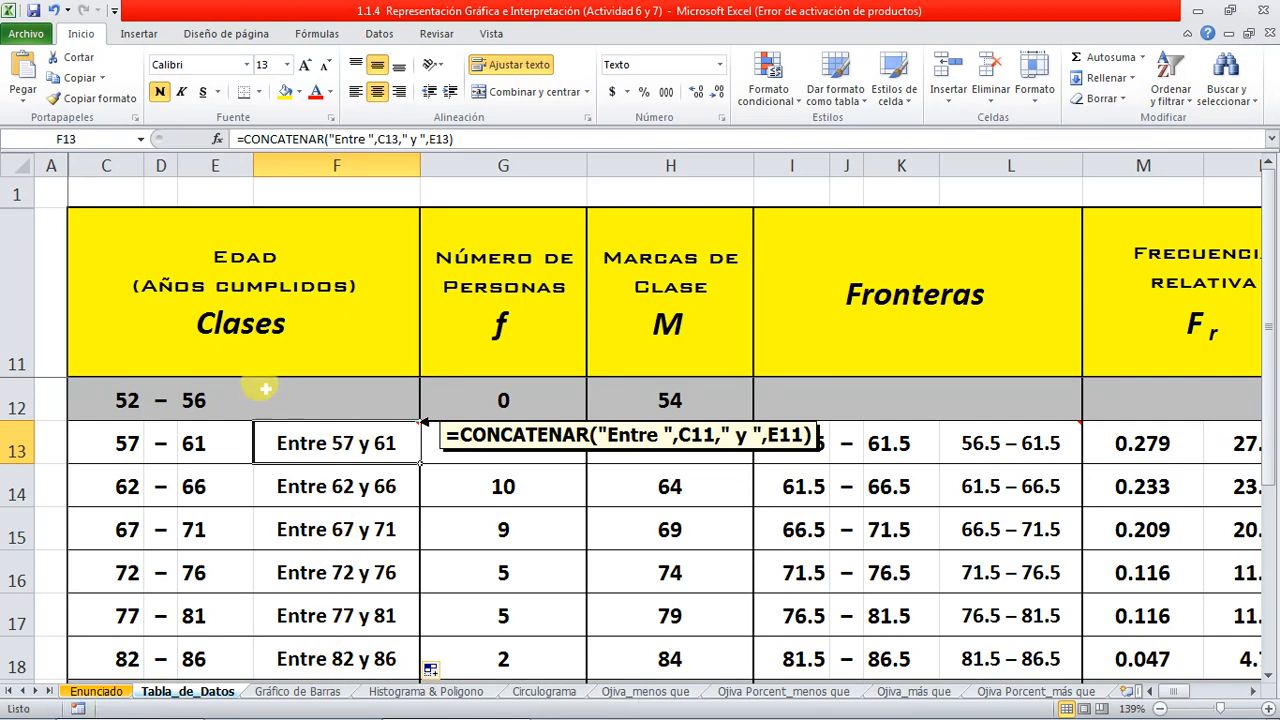
pyautogui.rightClick(348, 440)
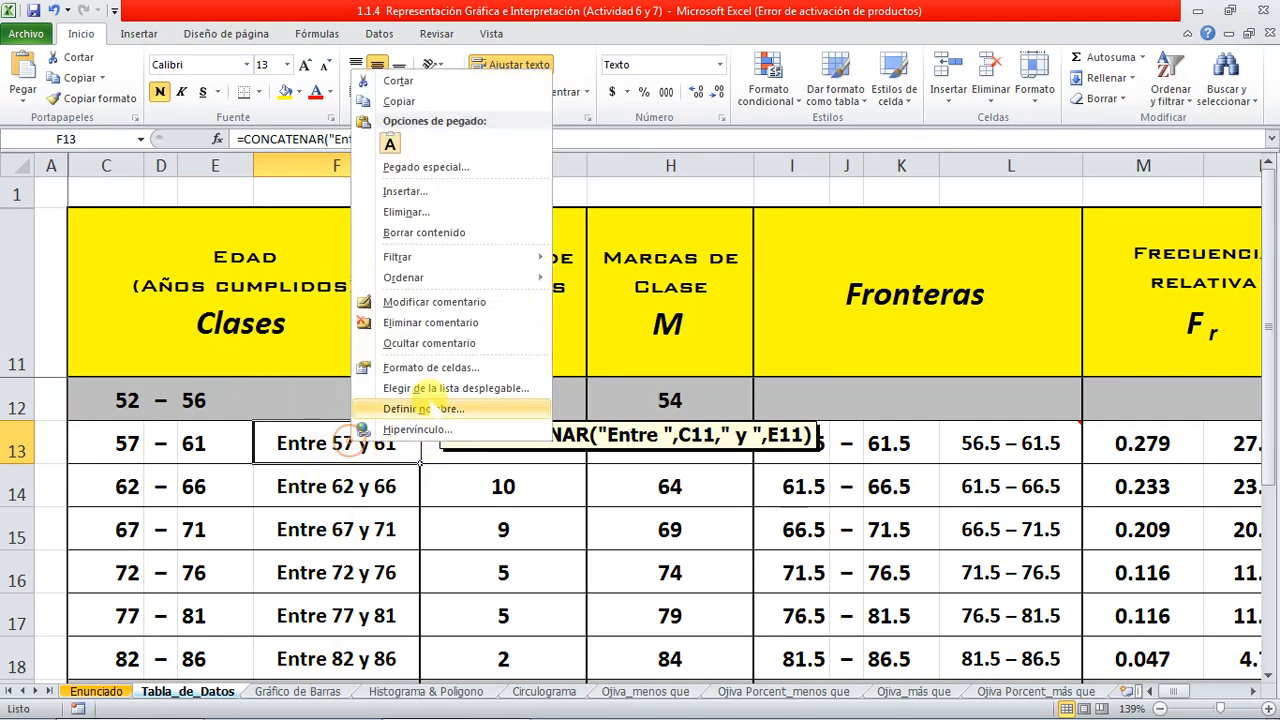
pyautogui.click(430, 344)
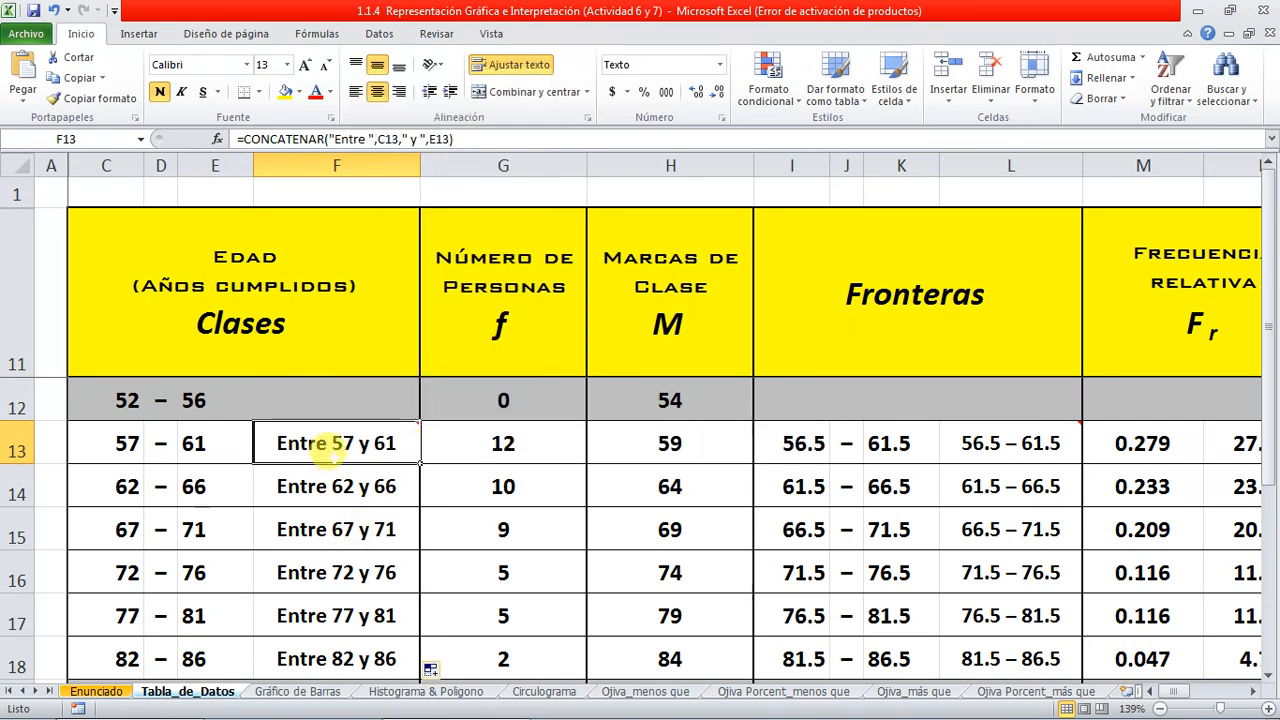
pyautogui.click(350, 482)
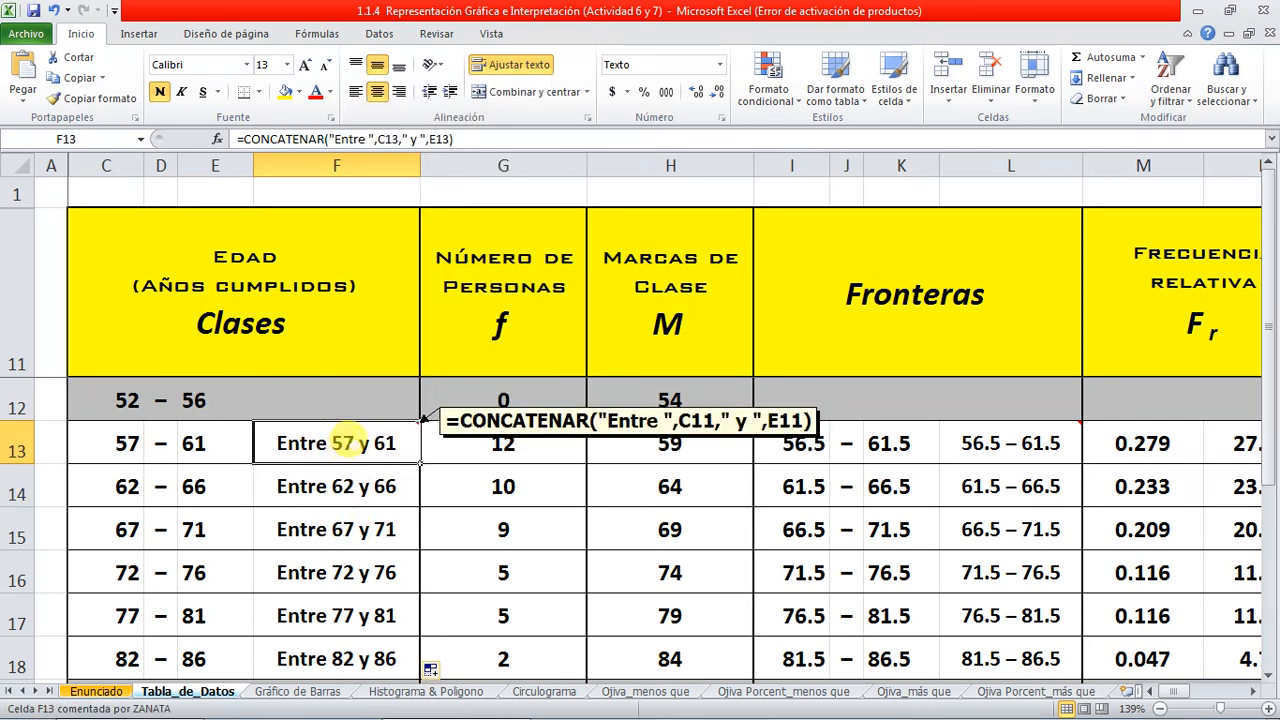
# Hide column F in Tabla_de_Datos and check the slice labels on the Circulograma chart
pyautogui.rightClick(341, 167)
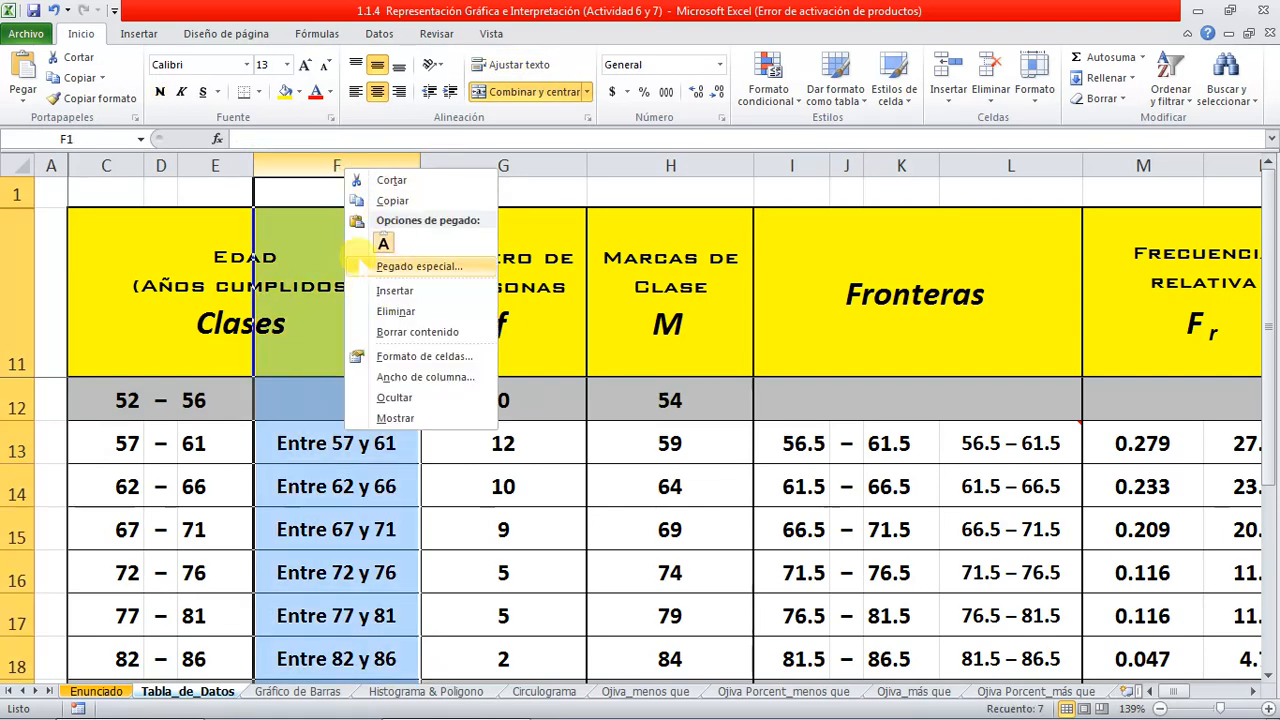
pyautogui.click(394, 397)
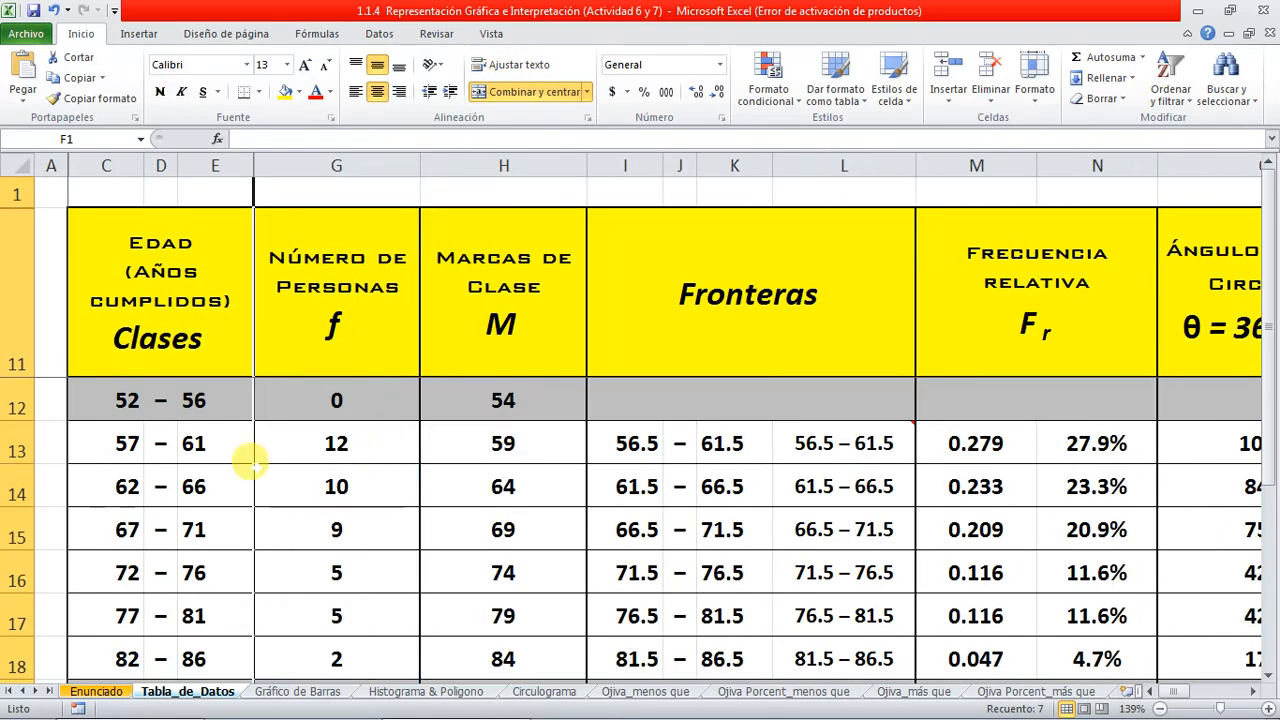
pyautogui.click(250, 458)
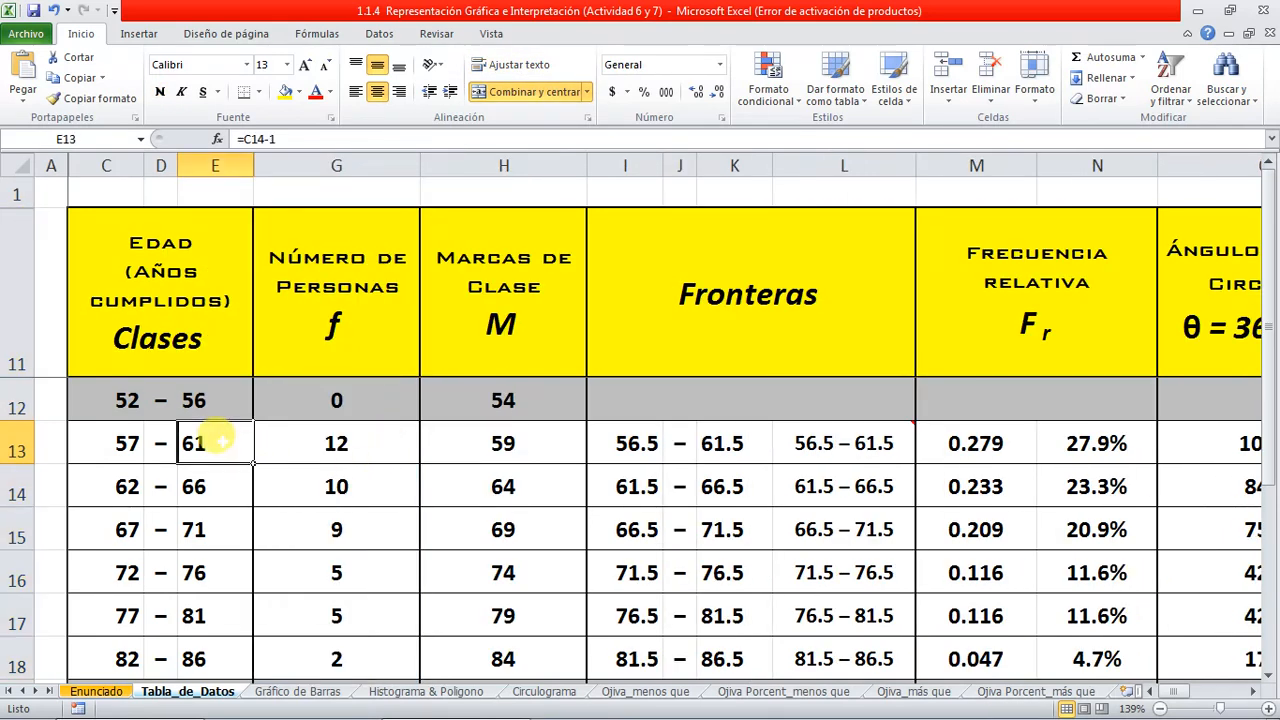
pyautogui.click(540, 692)
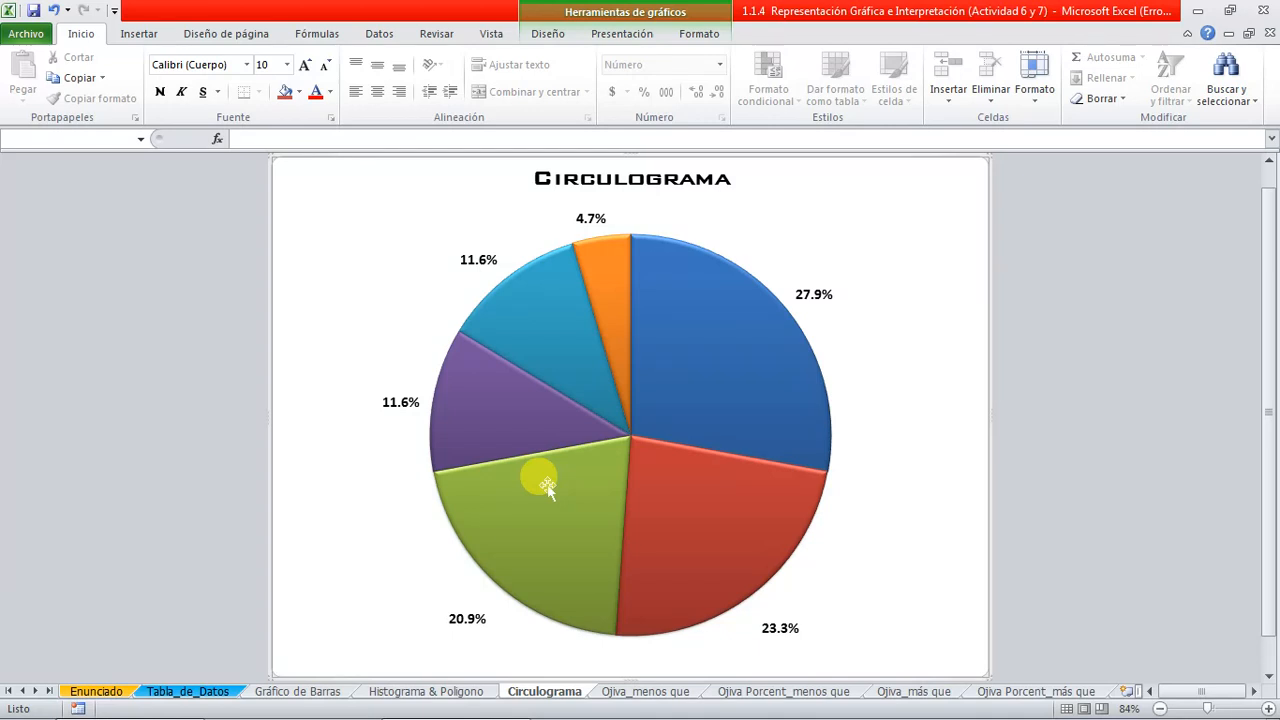
pyautogui.click(188, 691)
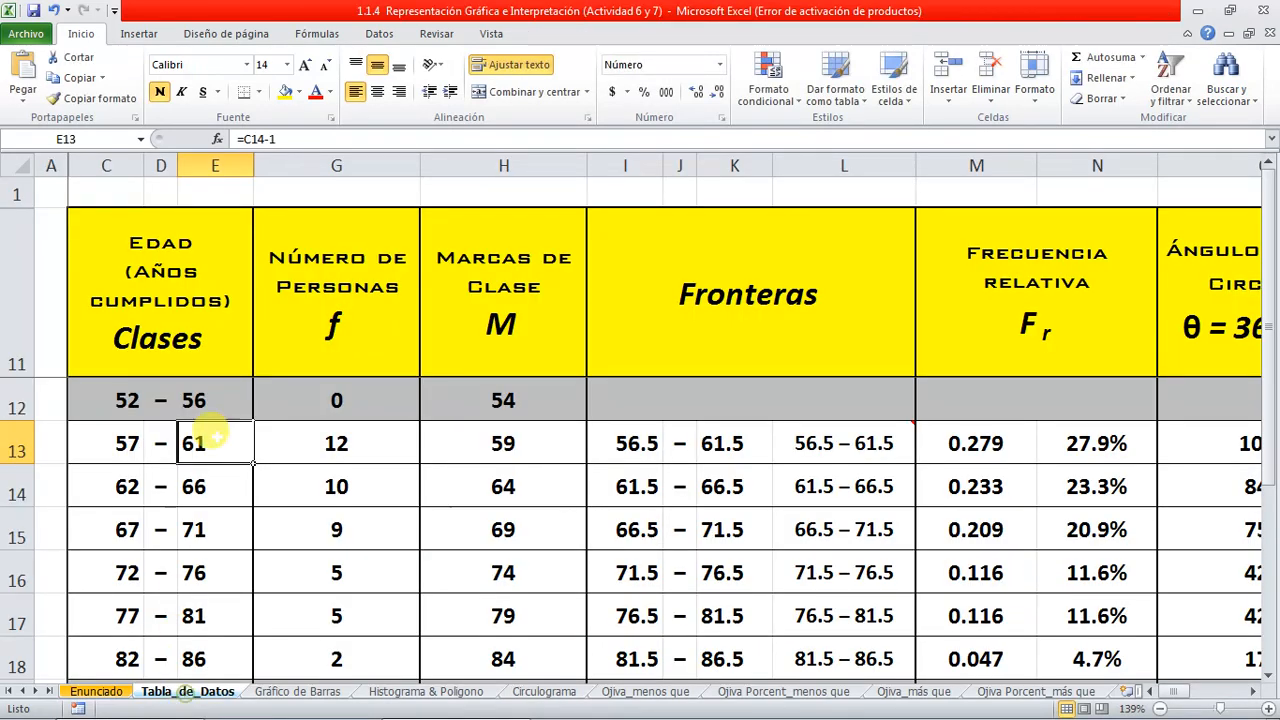
# Unhide column F between columns E and G and check the Circulograma chart's slice labels again
pyautogui.moveTo(215, 165); pyautogui.dragTo(268, 163)
pyautogui.rightClick(268, 163)
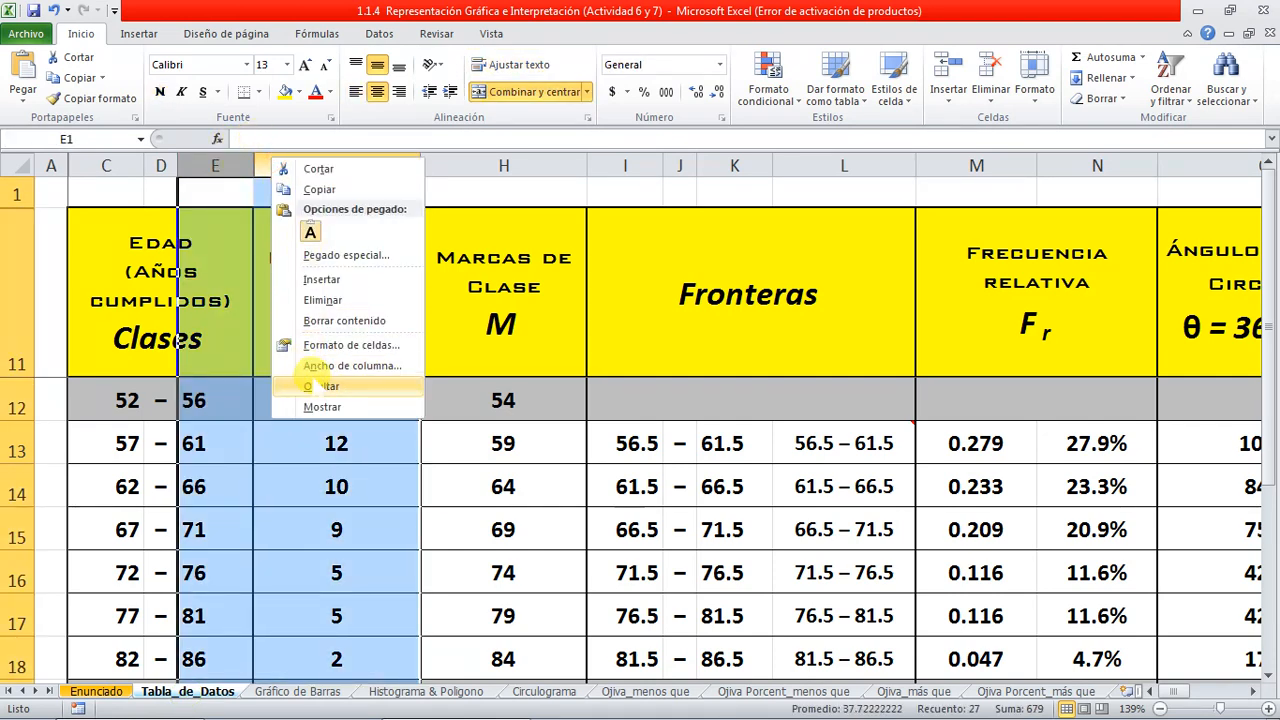
pyautogui.click(321, 407)
pyautogui.click(250, 349)
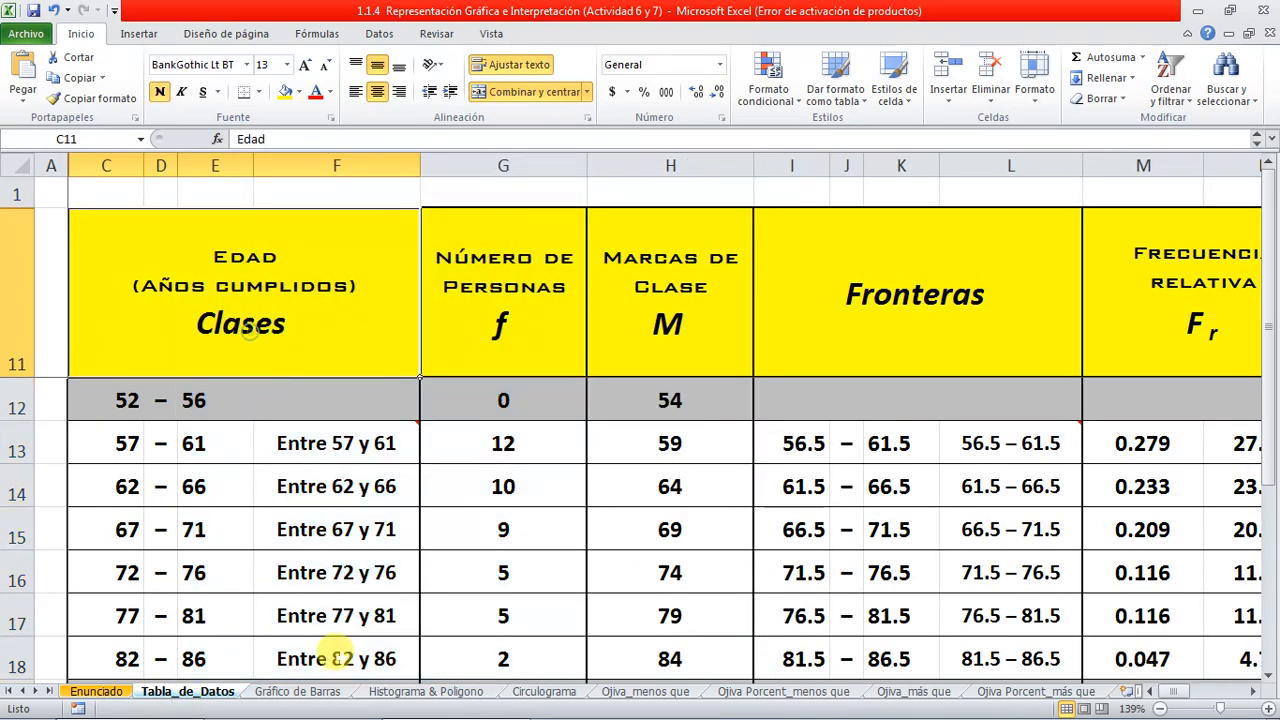
pyautogui.click(544, 691)
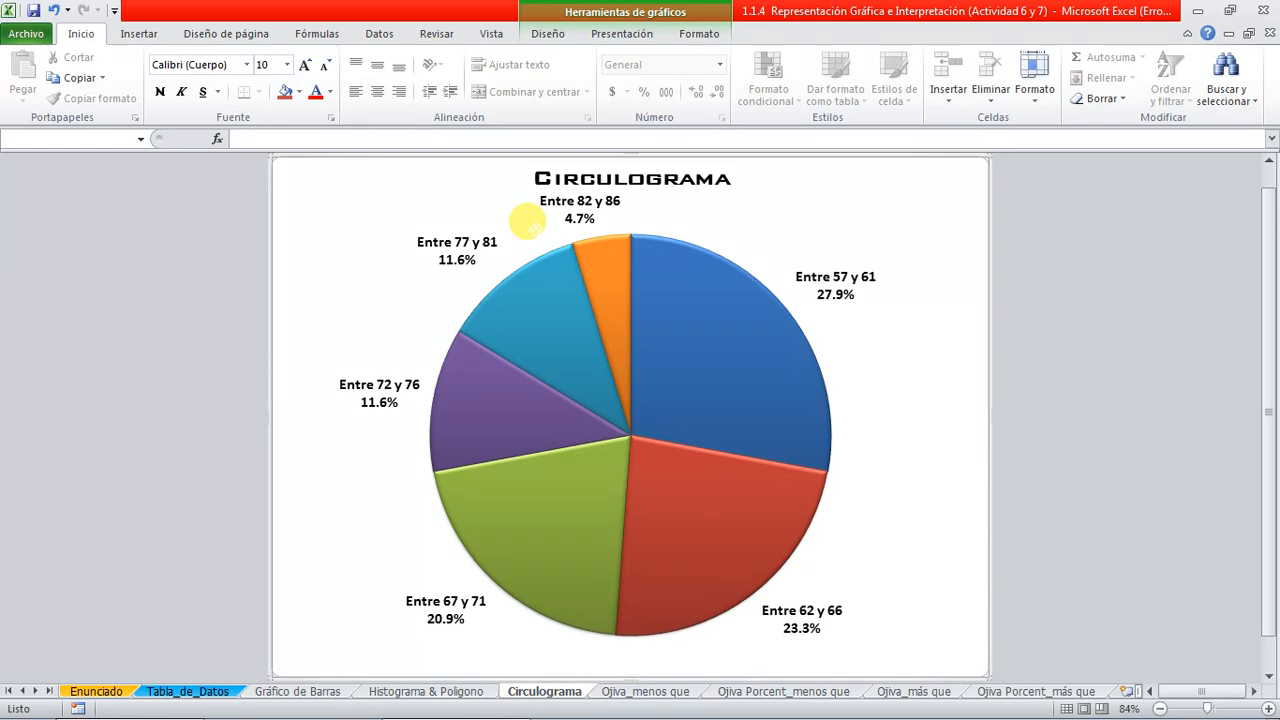
pyautogui.click(178, 690)
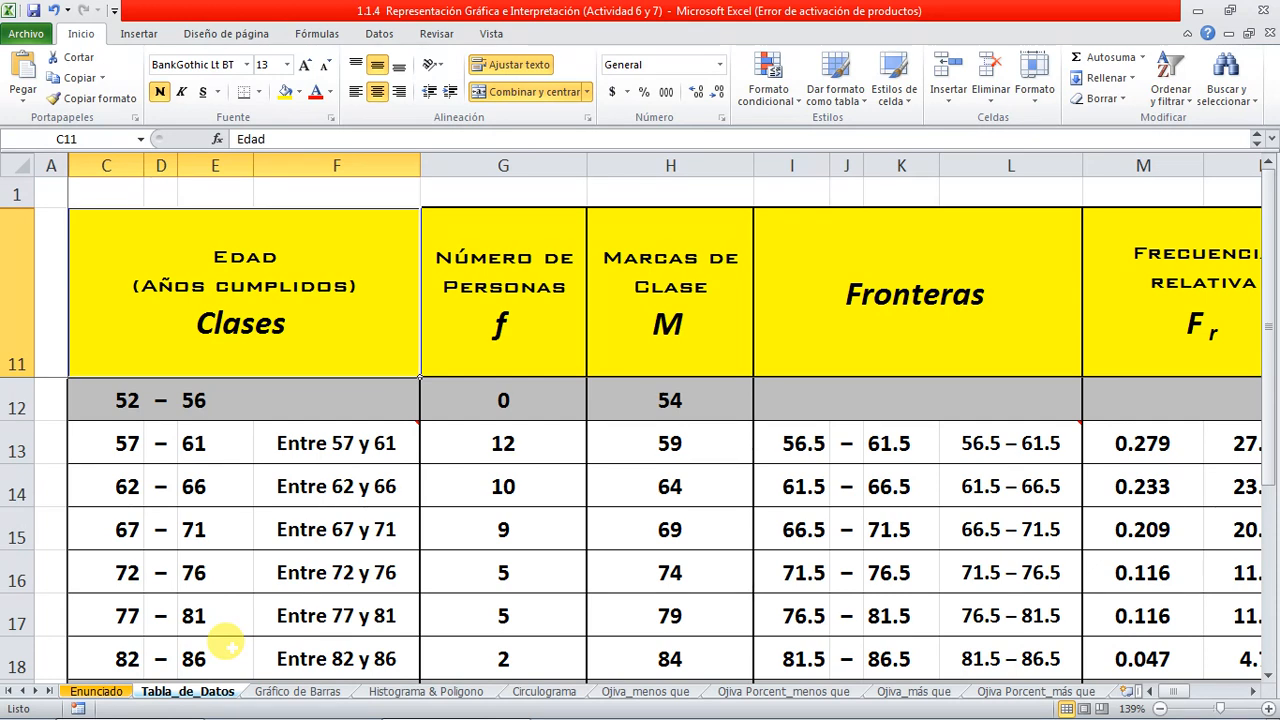
# Select the concatenated boundary label in L13 and keep its comment permanently displayed
pyautogui.click(383, 436)
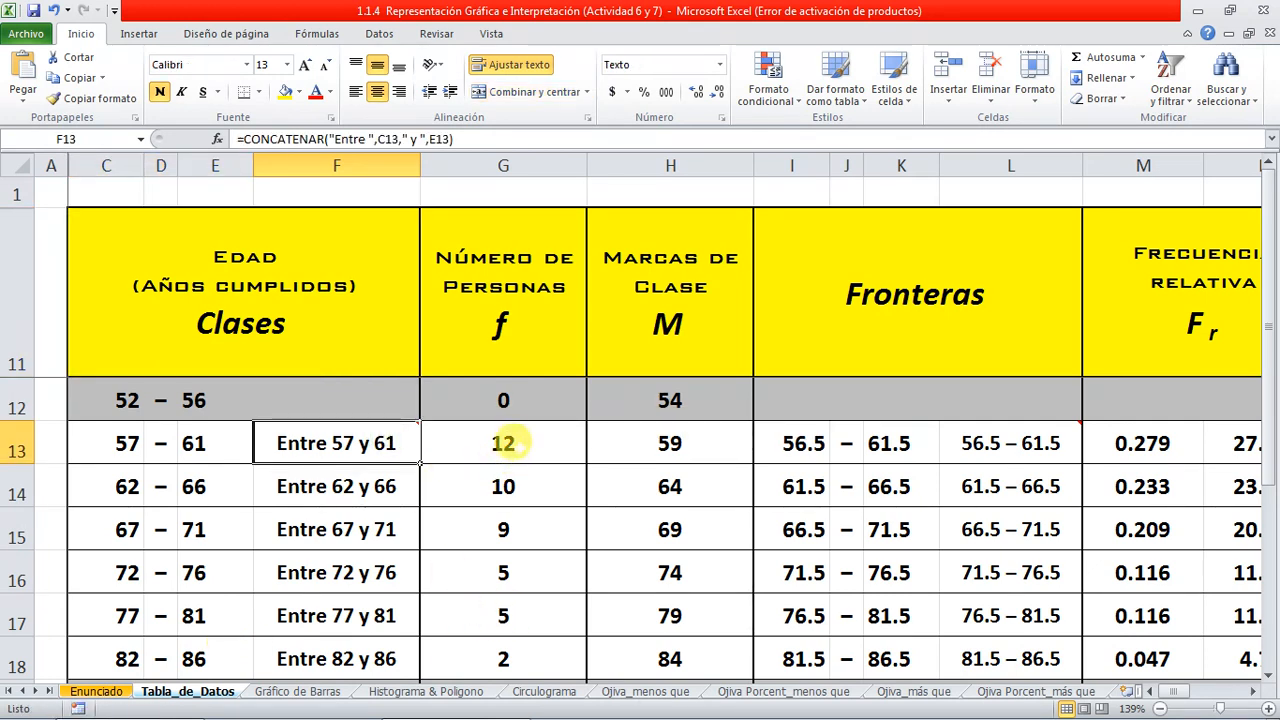
pyautogui.click(634, 435)
pyautogui.click(840, 446)
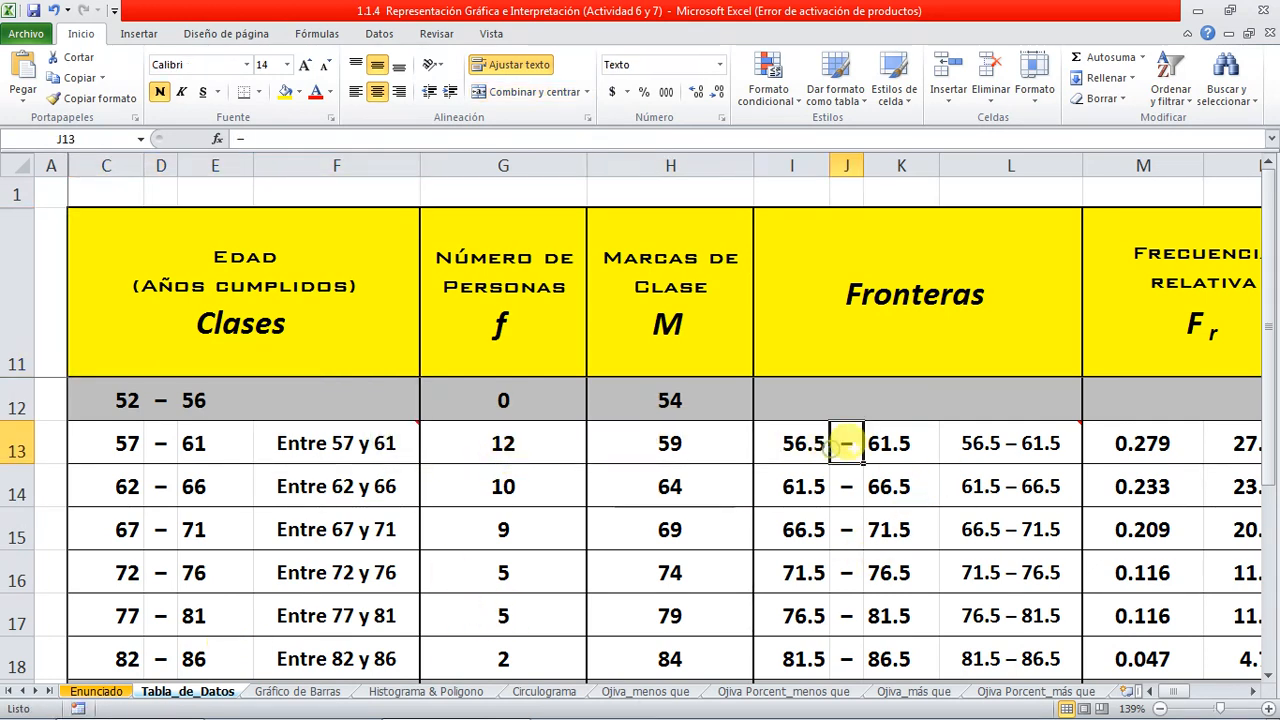
pyautogui.click(985, 443)
pyautogui.click(1253, 690)
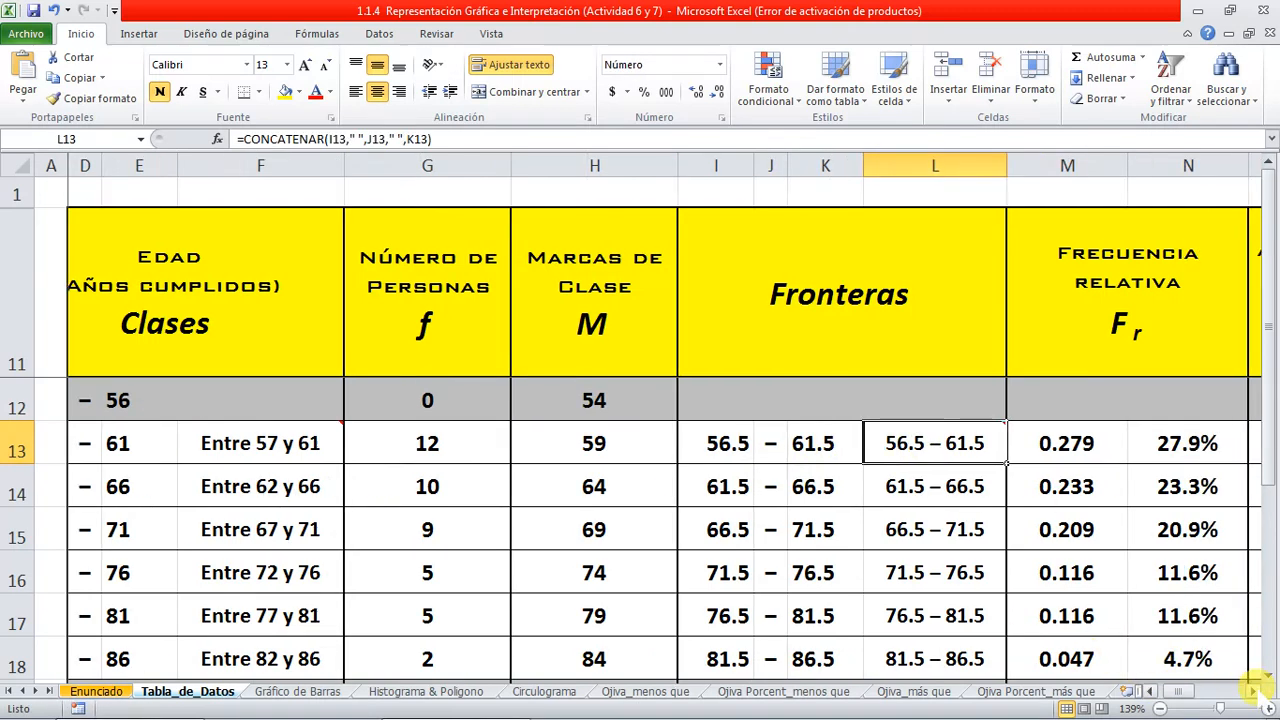
pyautogui.click(1253, 690)
pyautogui.click(1253, 690)
pyautogui.moveTo(679, 428)
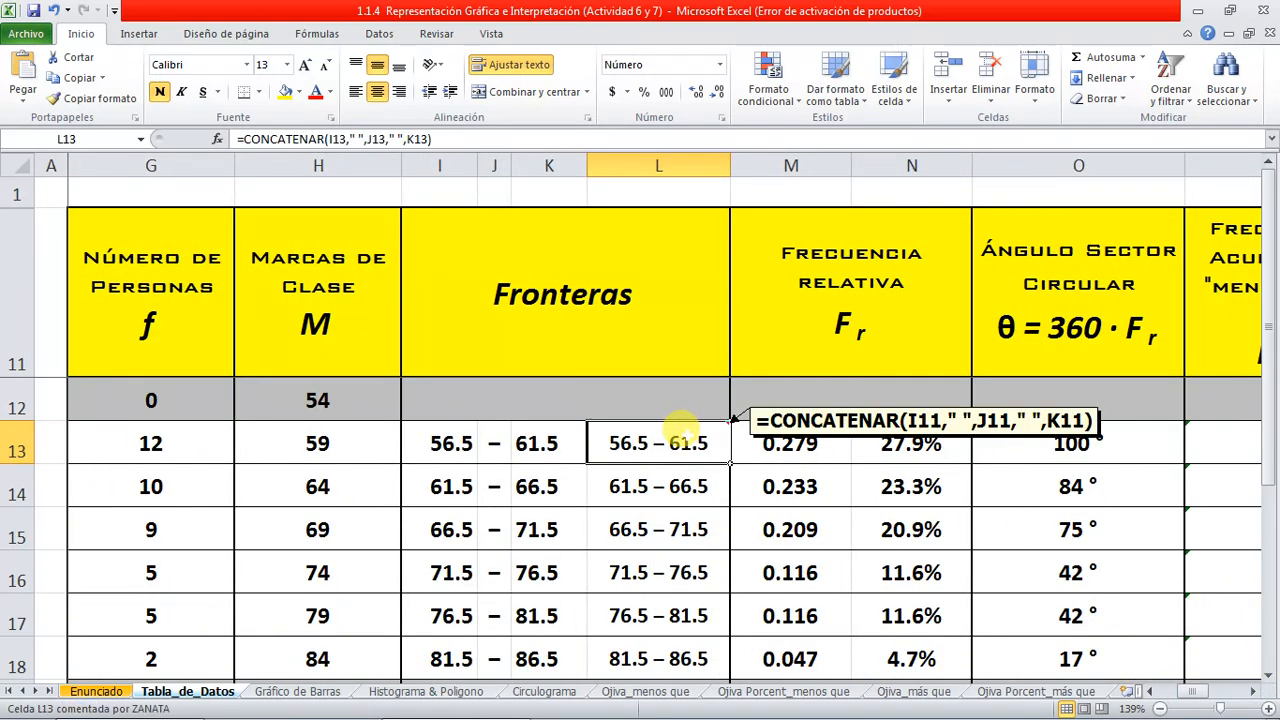
pyautogui.rightClick(704, 456)
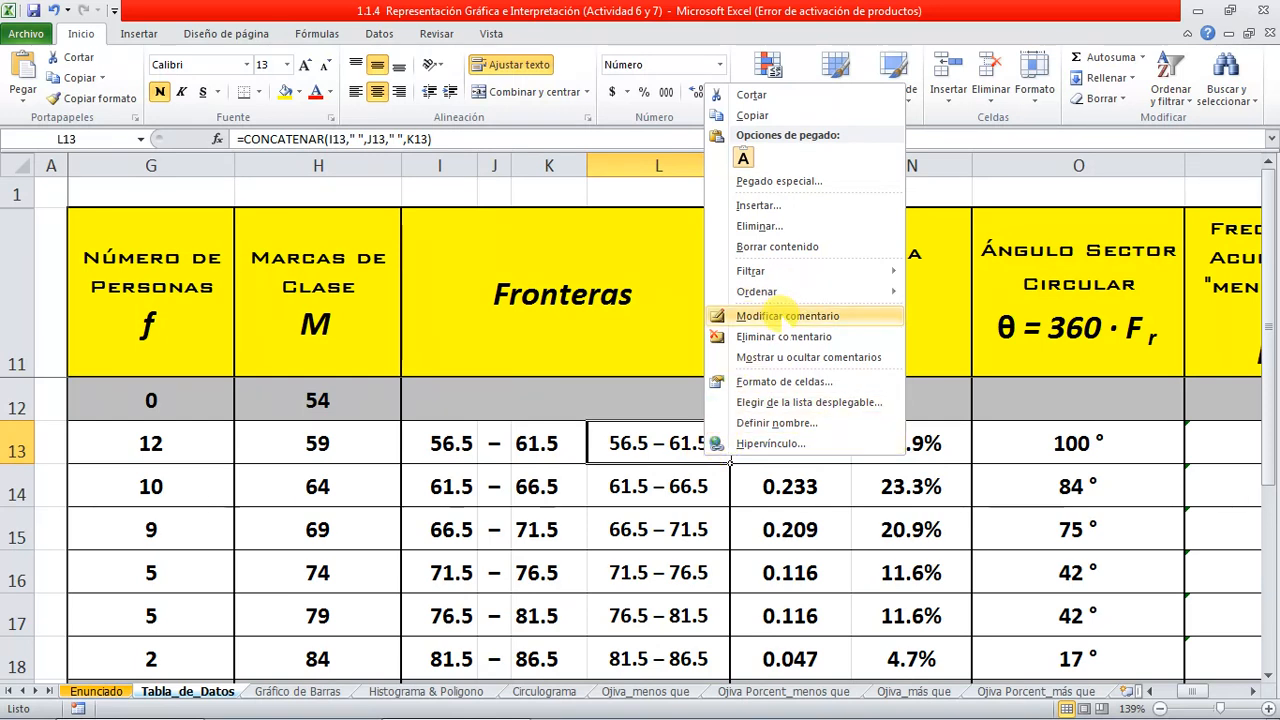
pyautogui.click(790, 357)
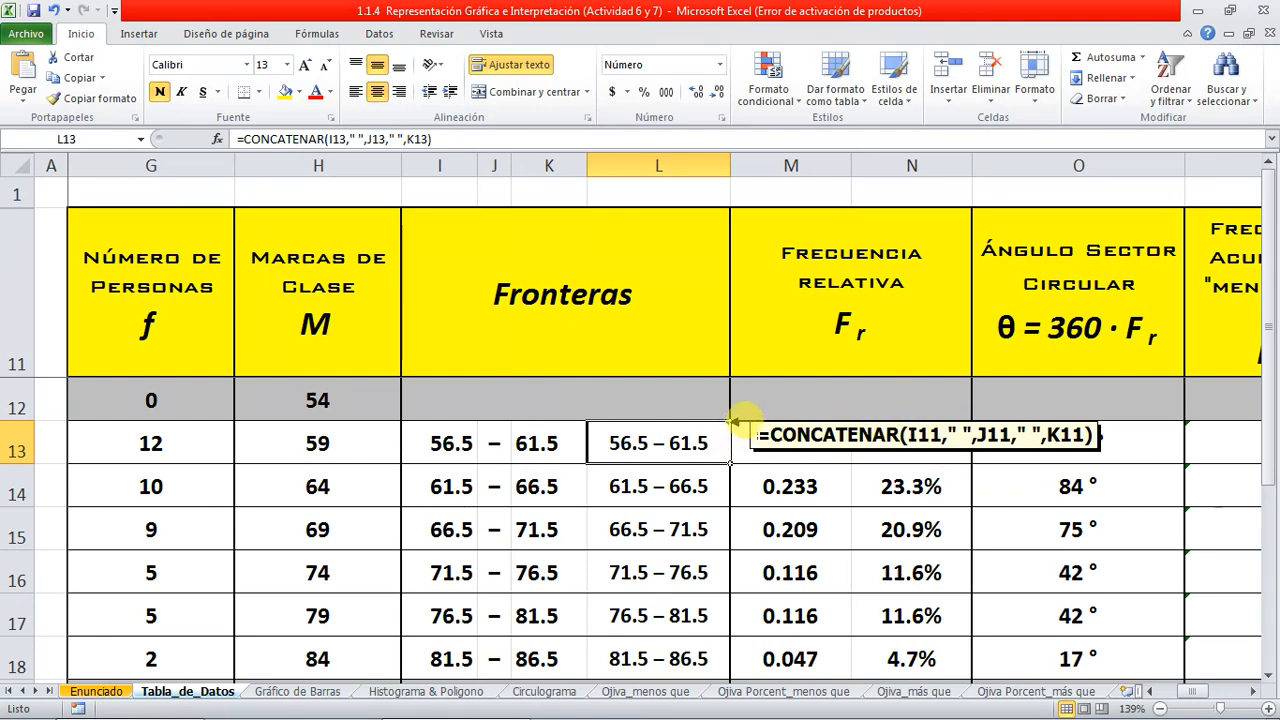
# Examine the quoted space separator in the formula shown in L13's comment, then return to cell L13
pyautogui.click(745, 418)
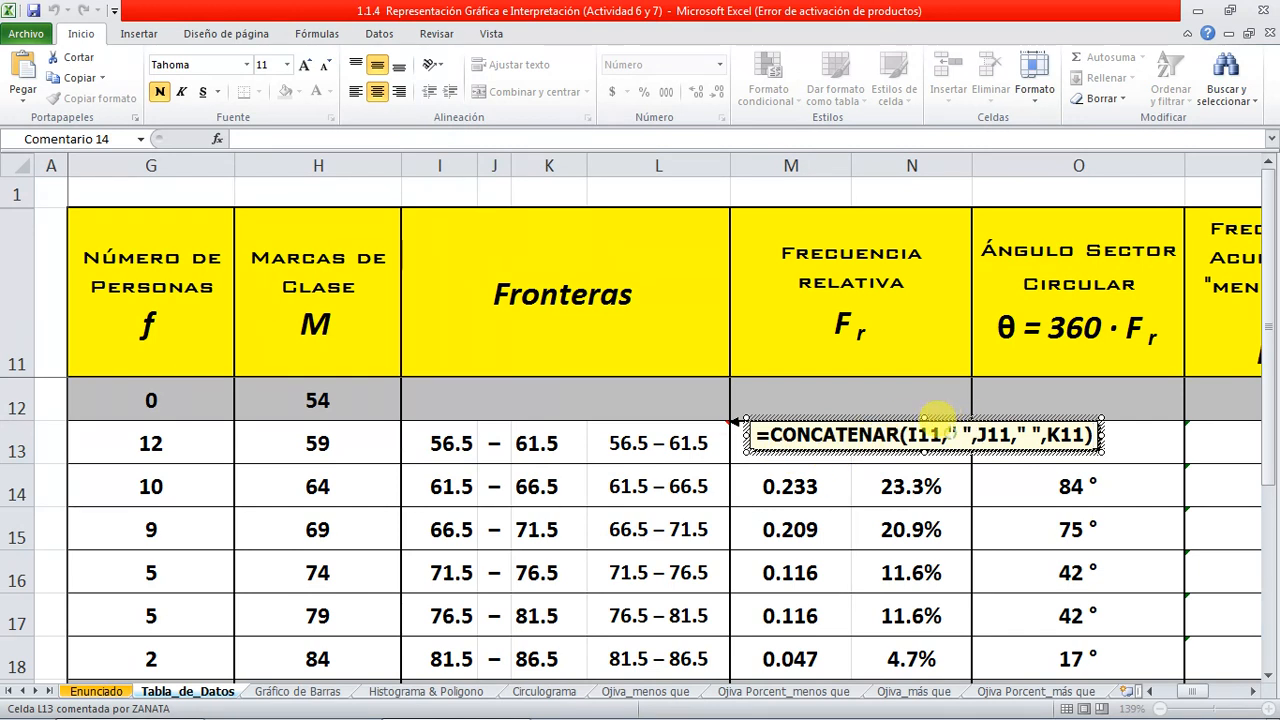
pyautogui.moveTo(947, 434); pyautogui.dragTo(971, 434)
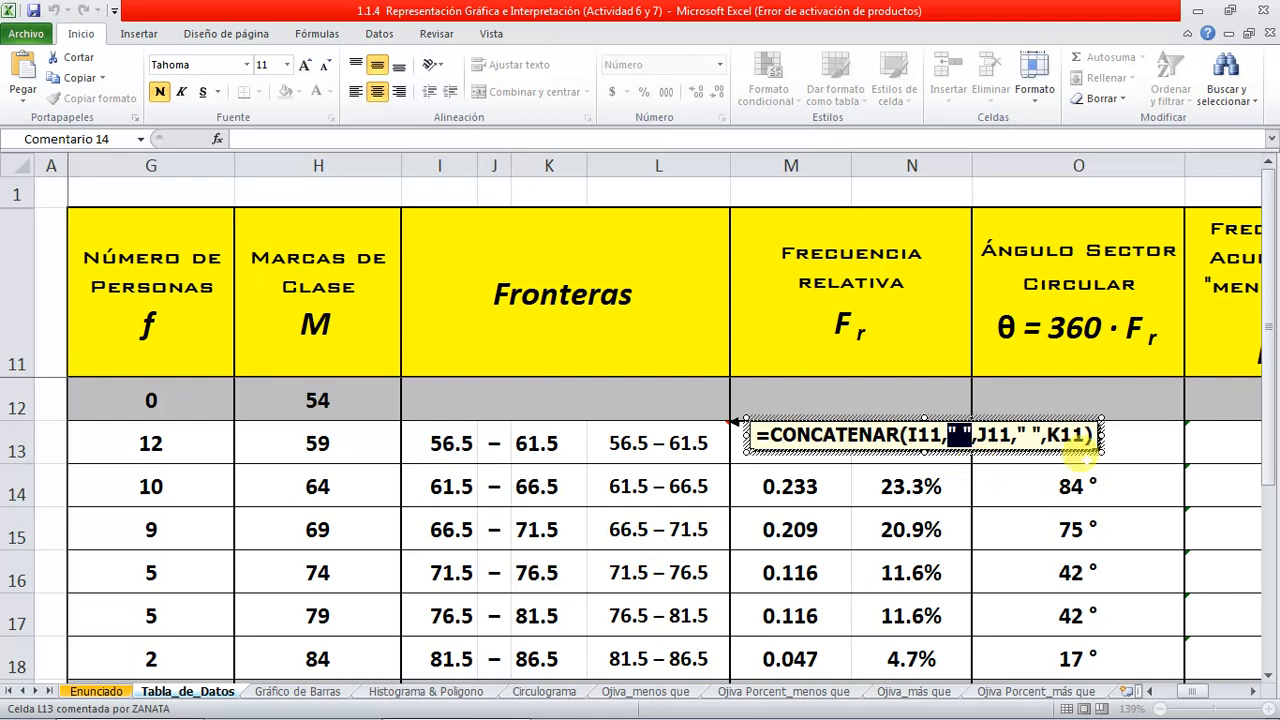
pyautogui.click(957, 434)
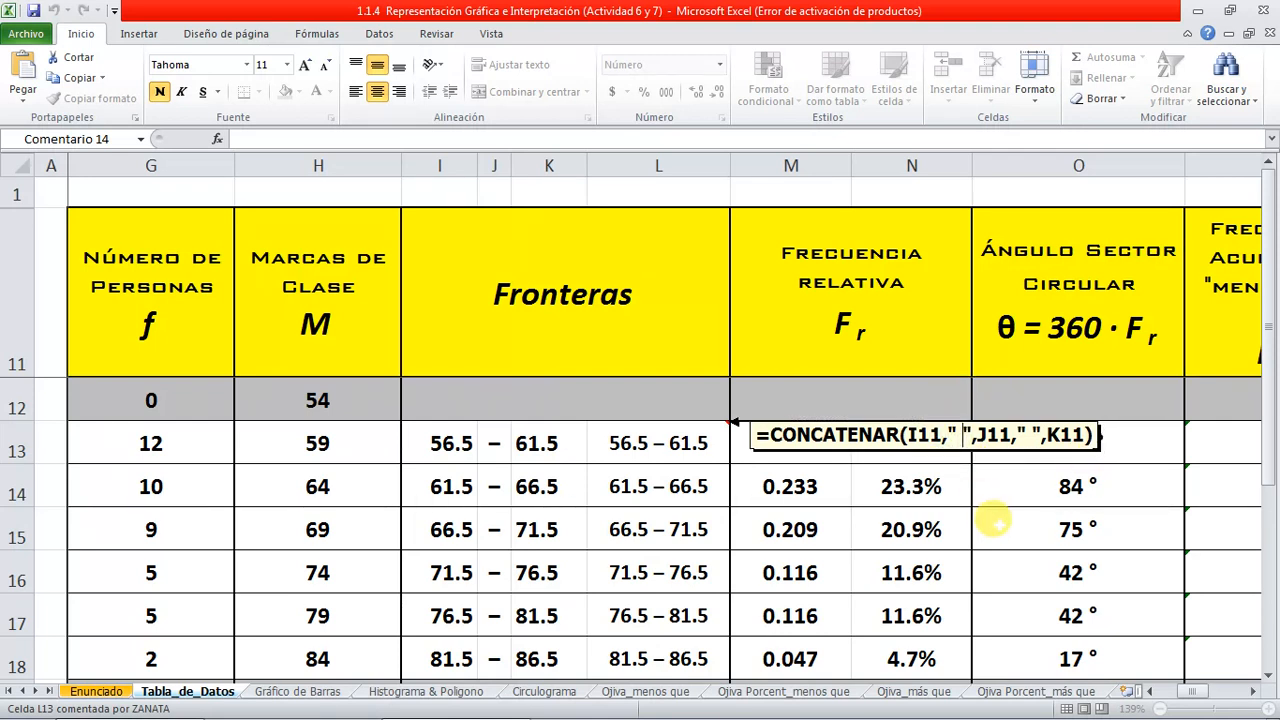
pyautogui.click(670, 440)
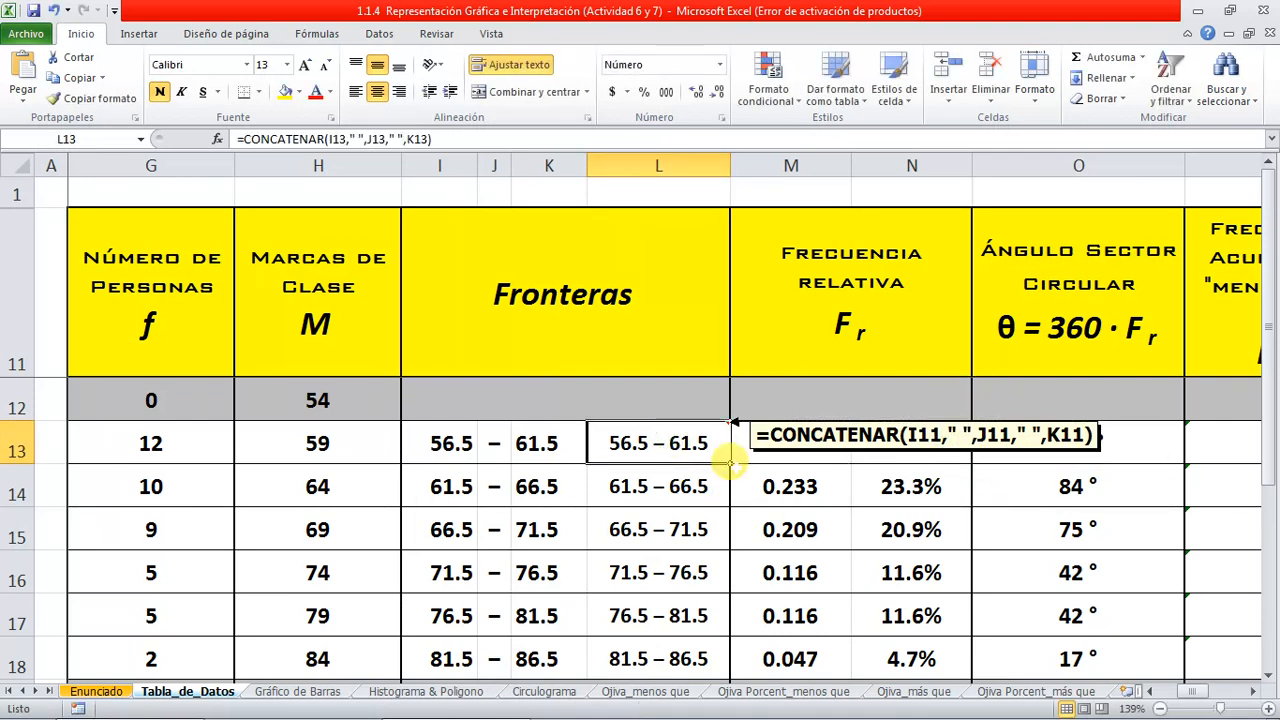
# Remove both quoted space separators from the formula in L13, making it =CONCATENAR(I13,J13,K13)
pyautogui.click(335, 139)
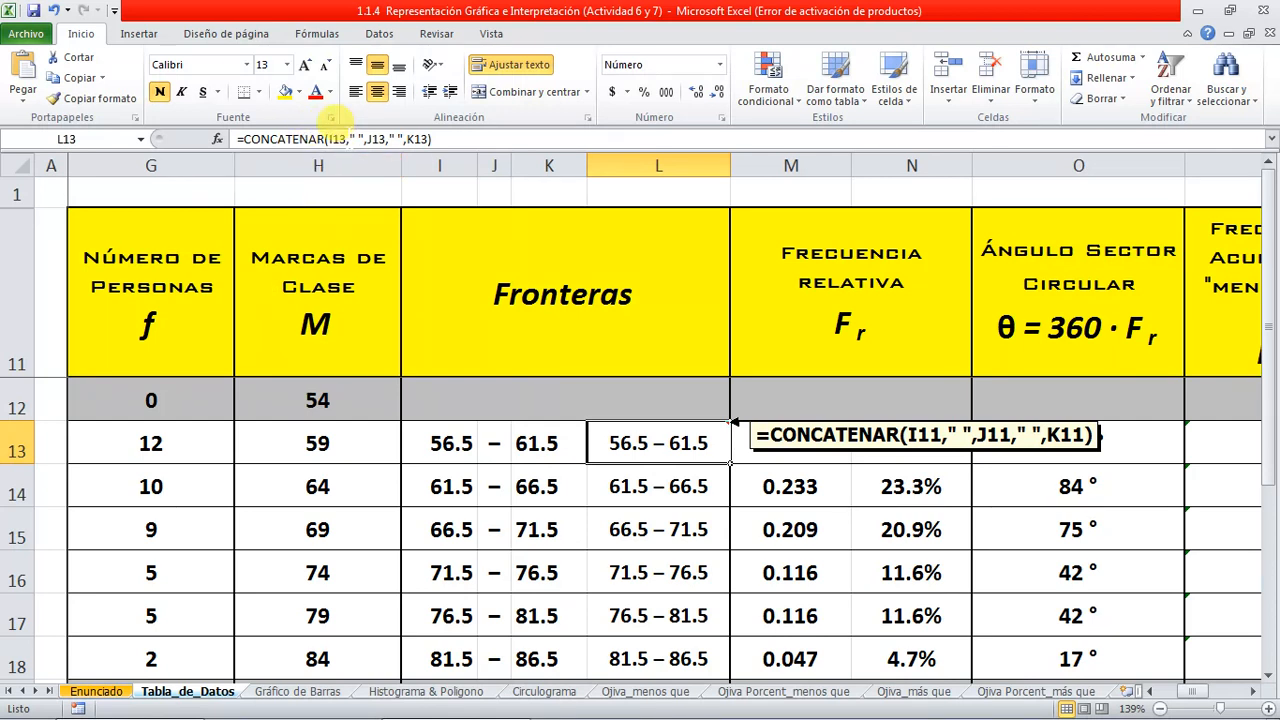
pyautogui.click(354, 139)
pyautogui.press('Left')
pyautogui.press('Delete')
pyautogui.press('Delete')
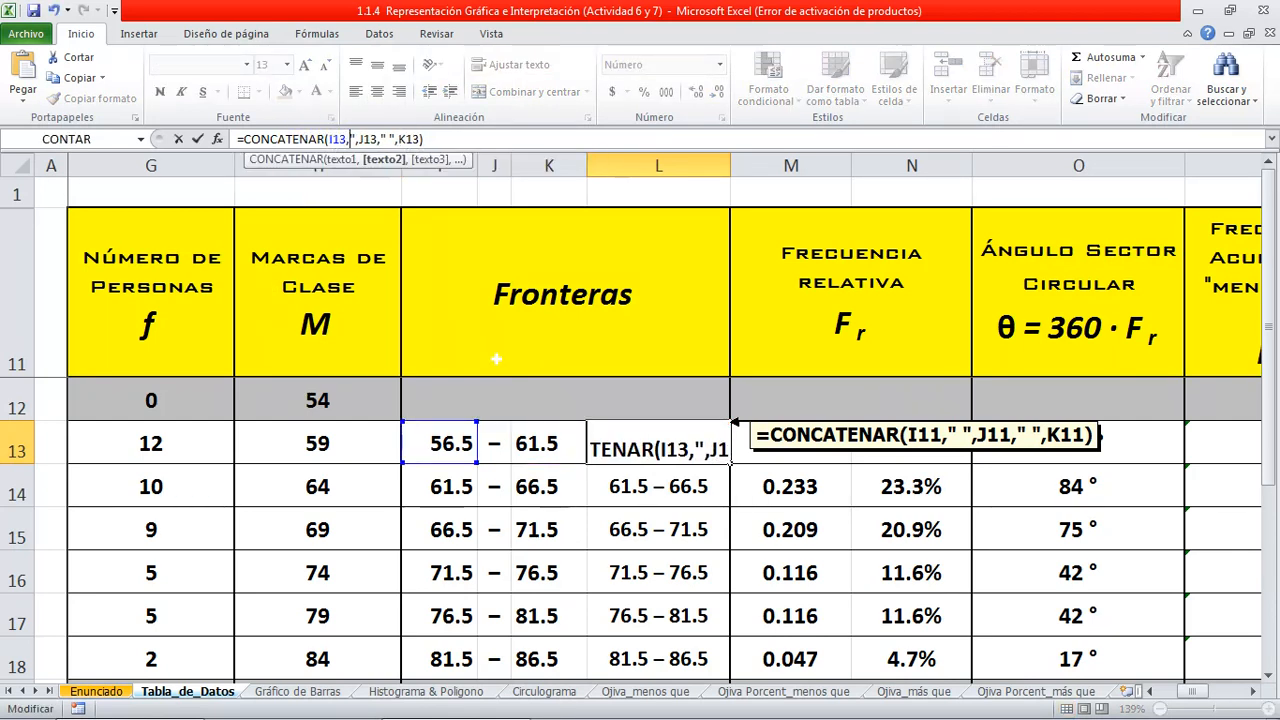
pyautogui.press('Delete')
pyautogui.press('Delete')
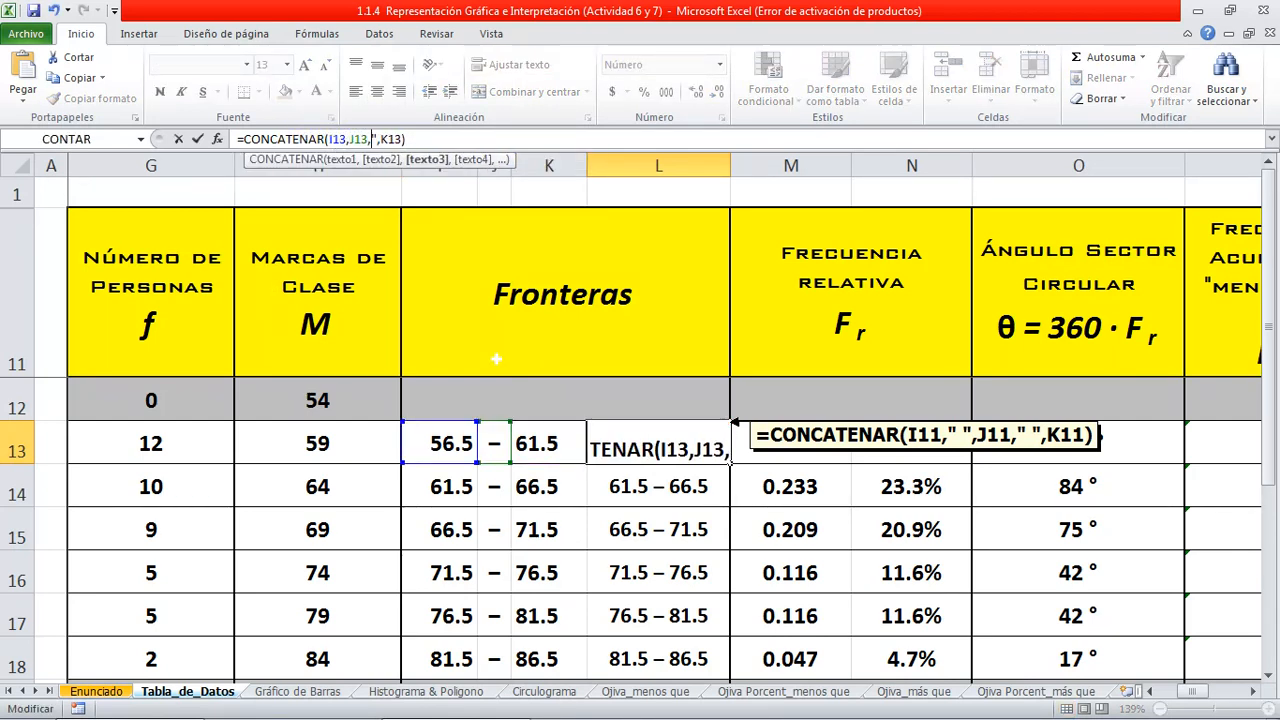
pyautogui.press('Return')
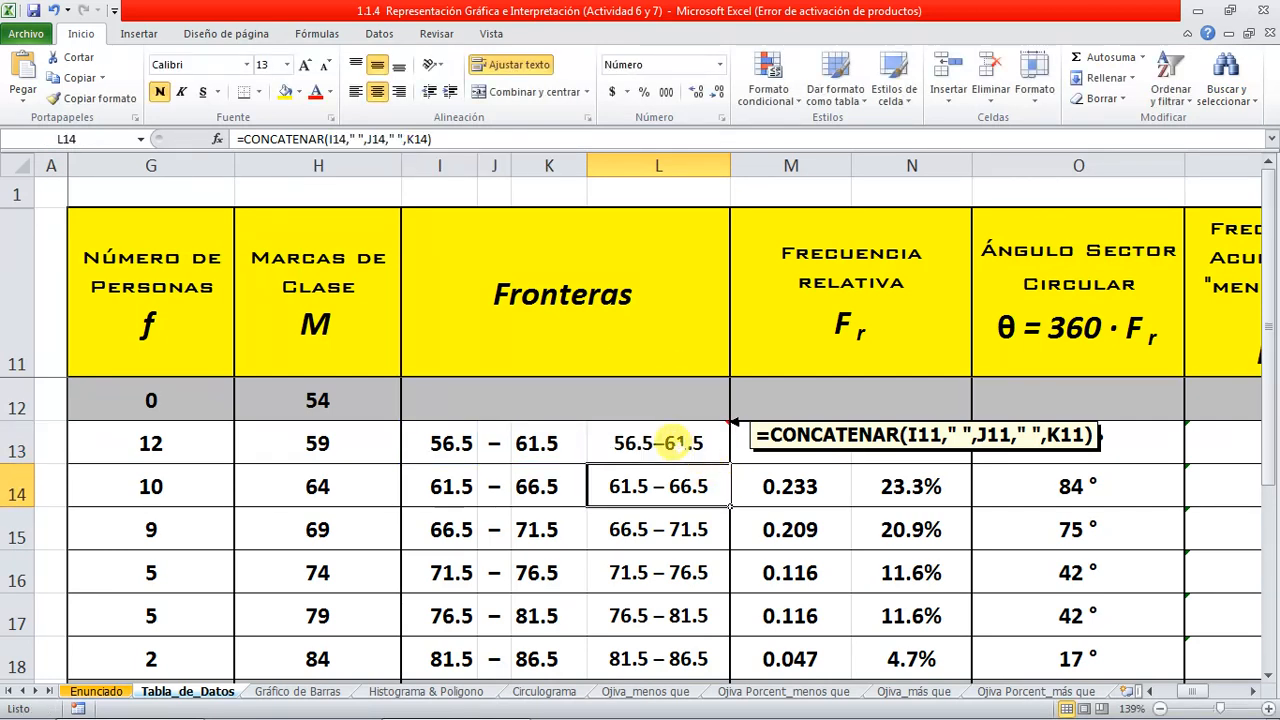
# Reinsert the quoted spaces around J13 in the L13 formula, making it =CONCATENAR(I13," ",J13," ",K13)
pyautogui.click(667, 445)
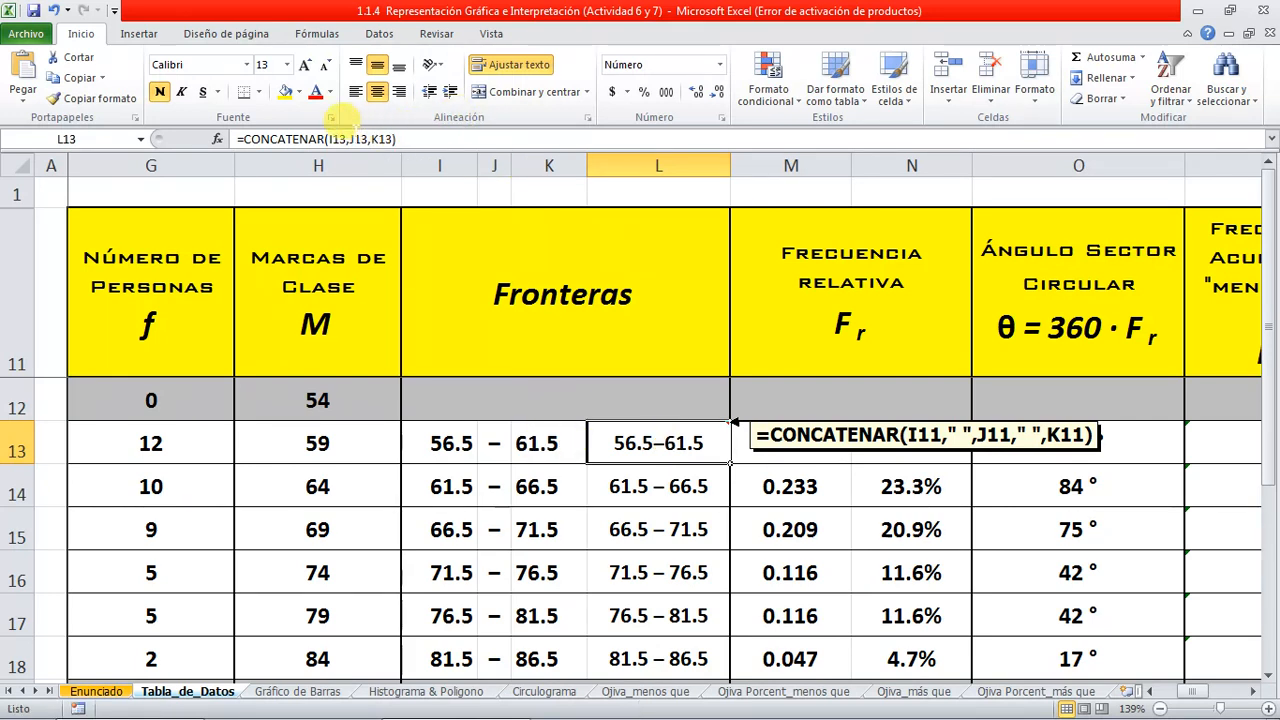
pyautogui.click(333, 139)
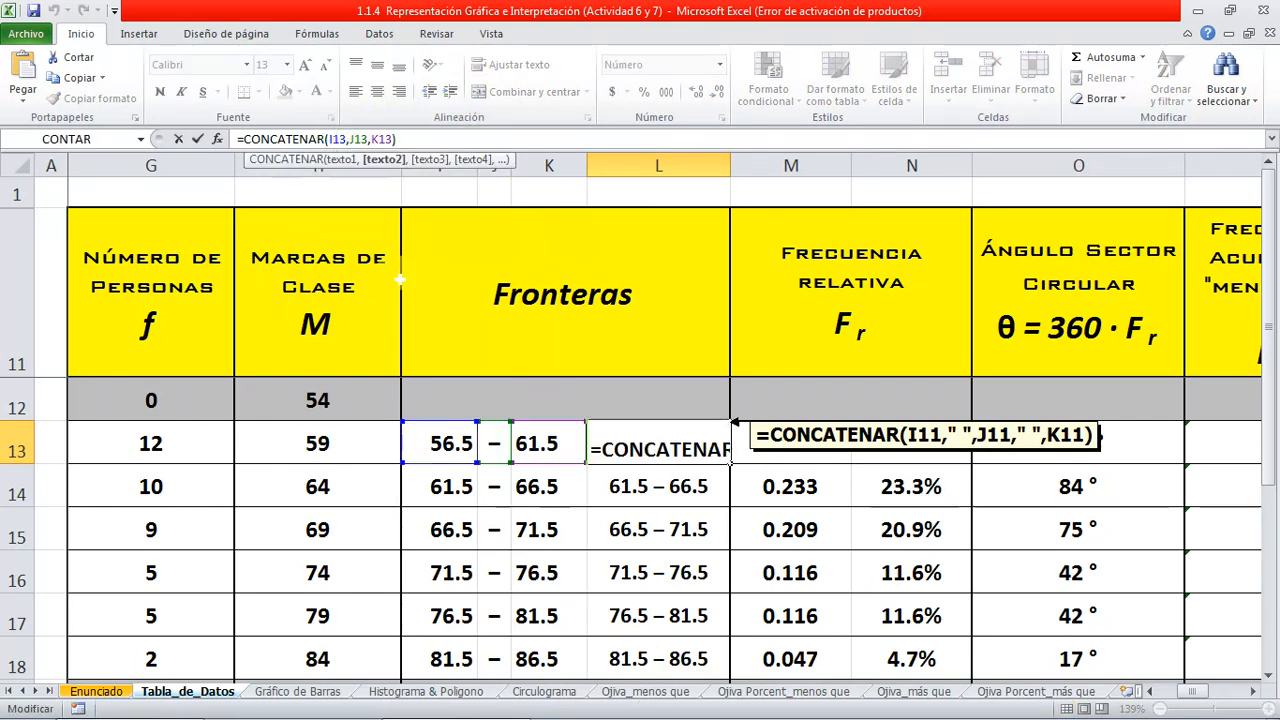
pyautogui.write('"')
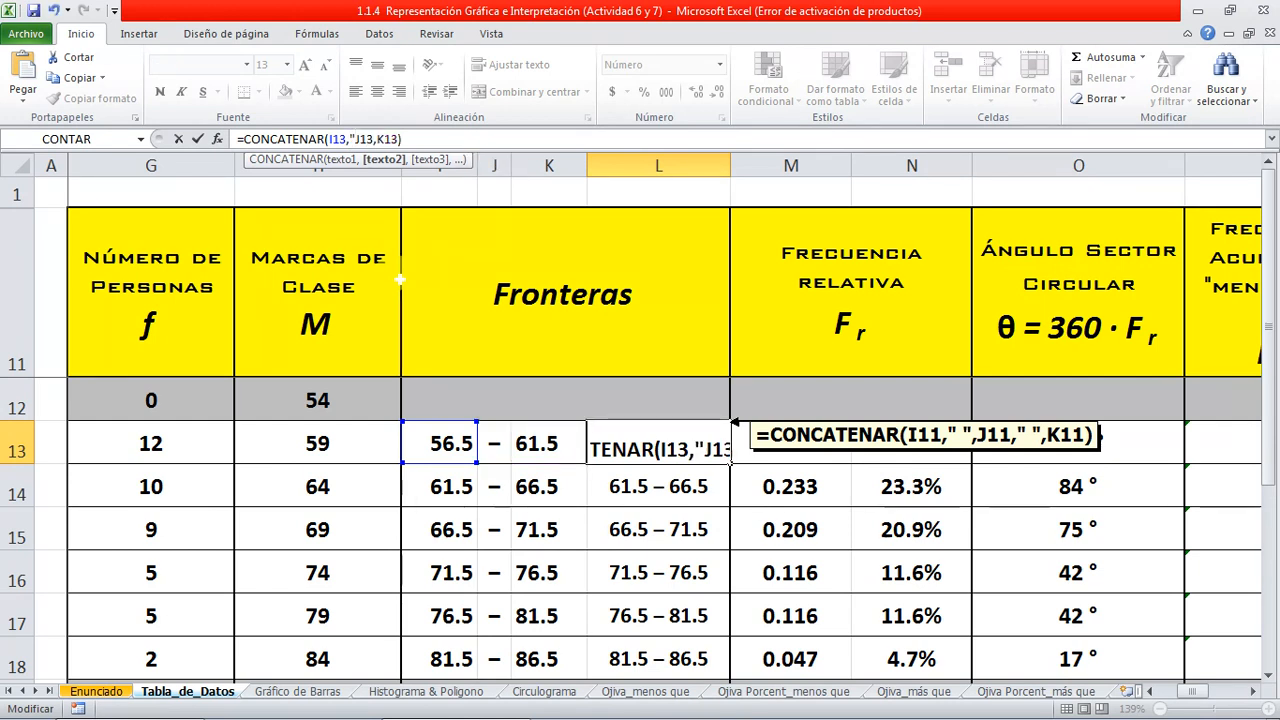
pyautogui.write(' "')
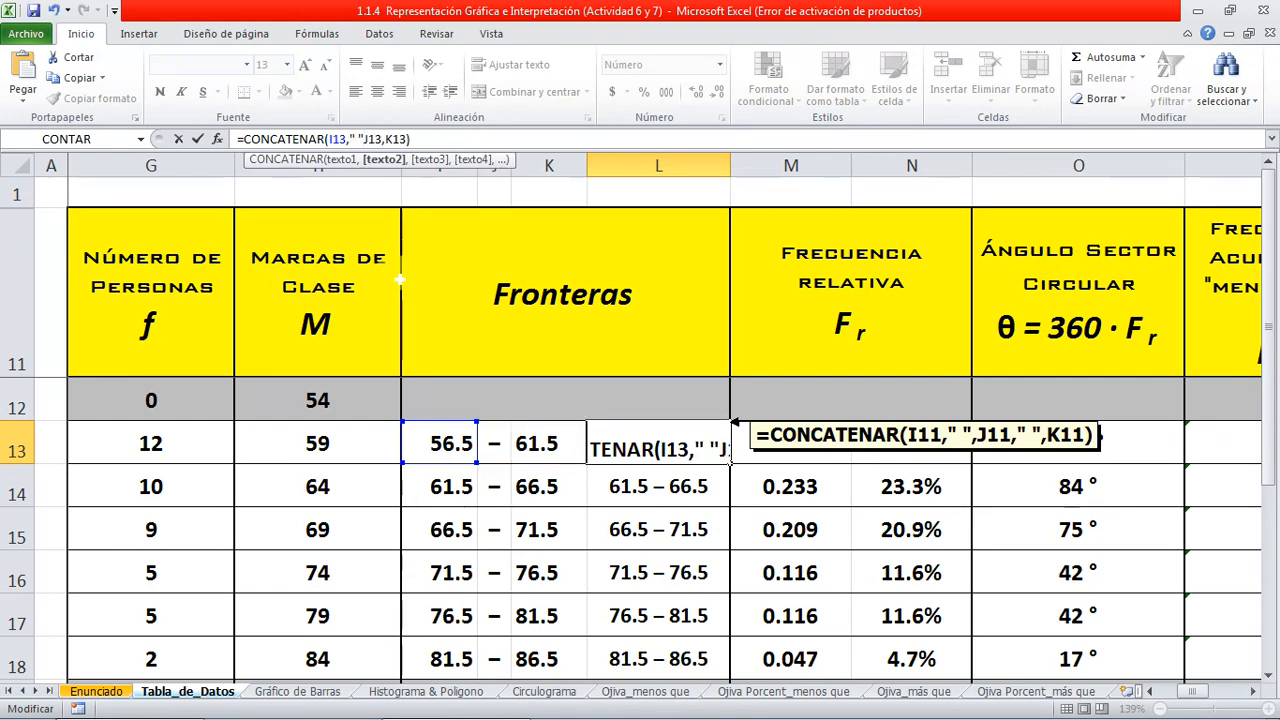
pyautogui.write(',')
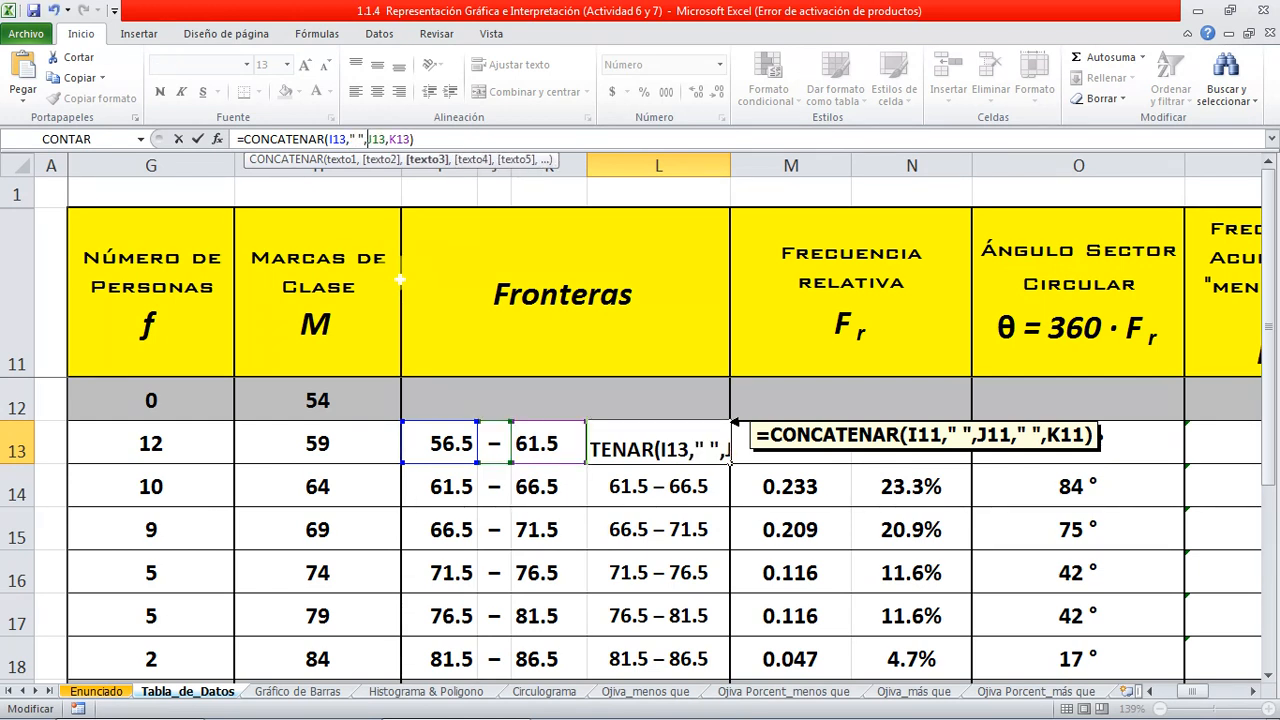
pyautogui.press('Right')
pyautogui.press('Right')
pyautogui.press('Right')
pyautogui.press('Right')
pyautogui.write('"')
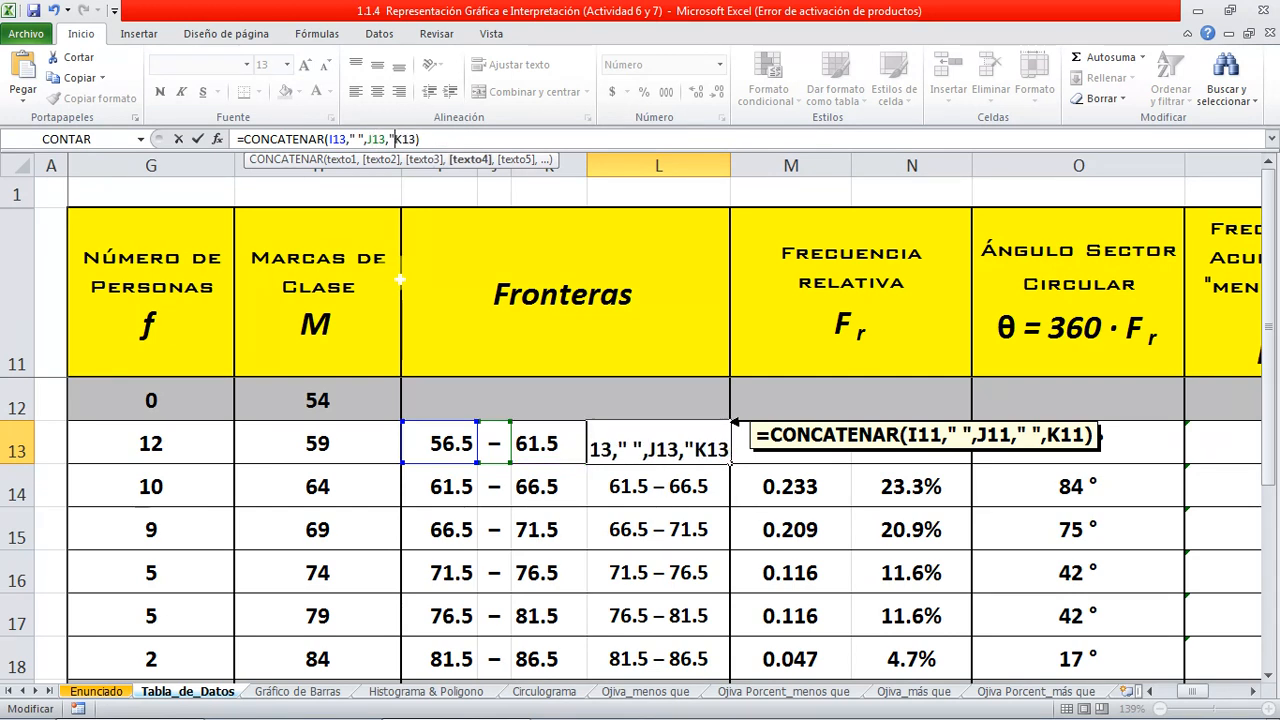
pyautogui.write(' ",')
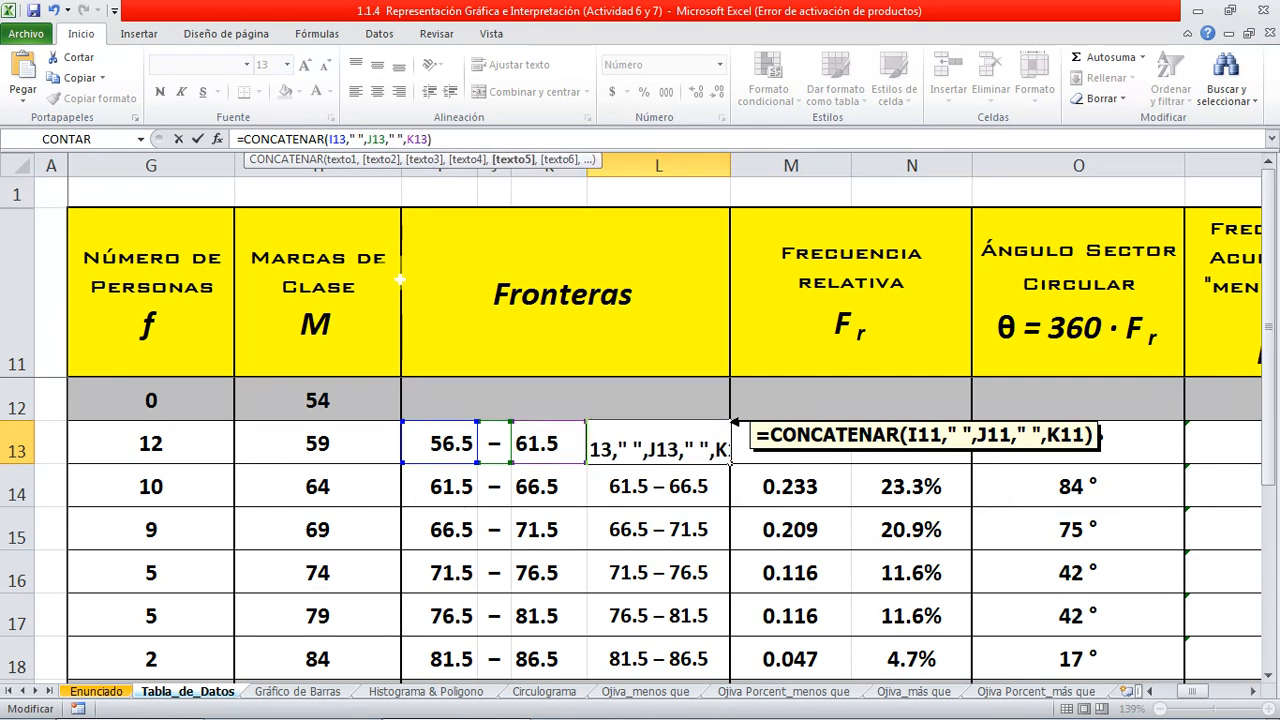
pyautogui.press('Return')
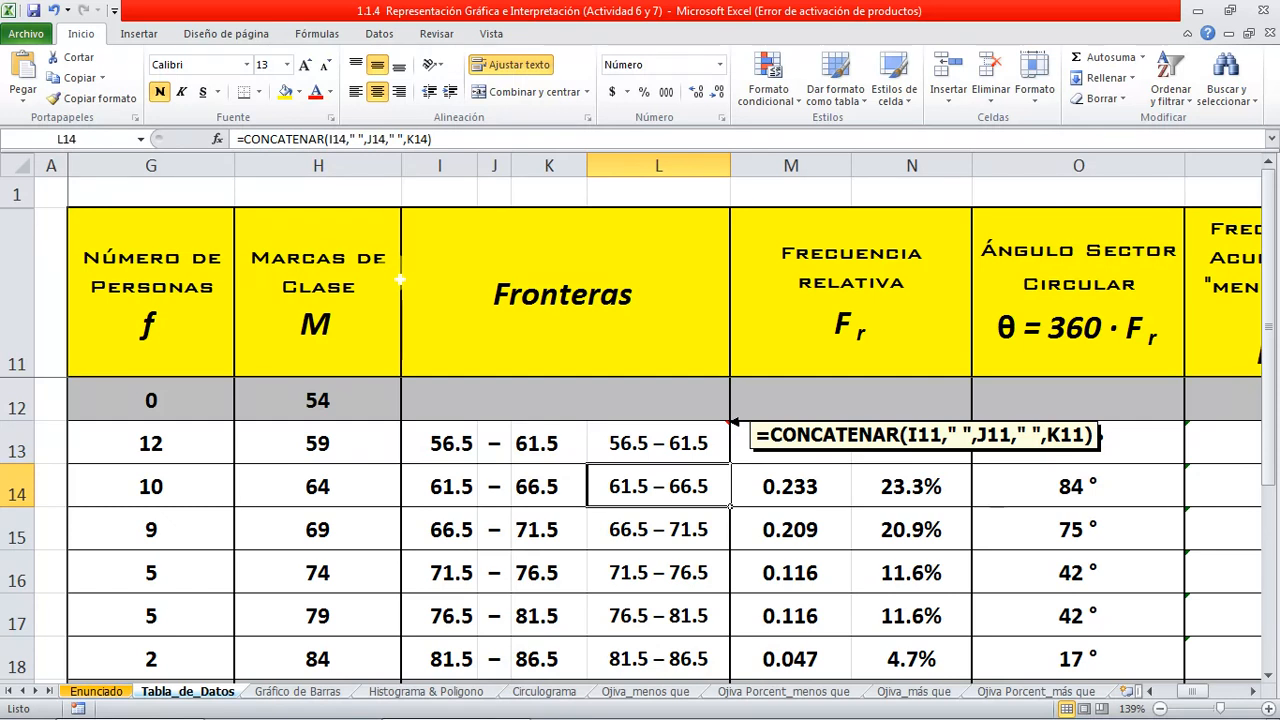
# Hide the permanently displayed comment attached to cell L13
pyautogui.click(625, 443)
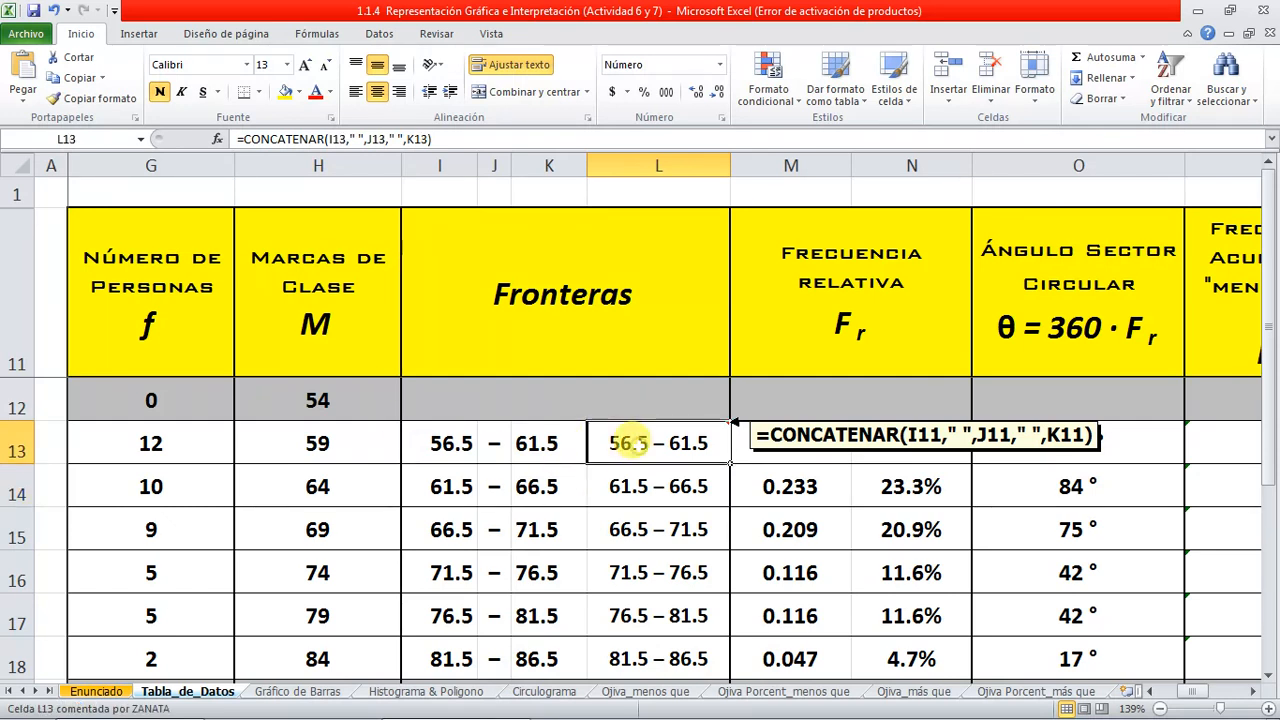
pyautogui.rightClick(697, 445)
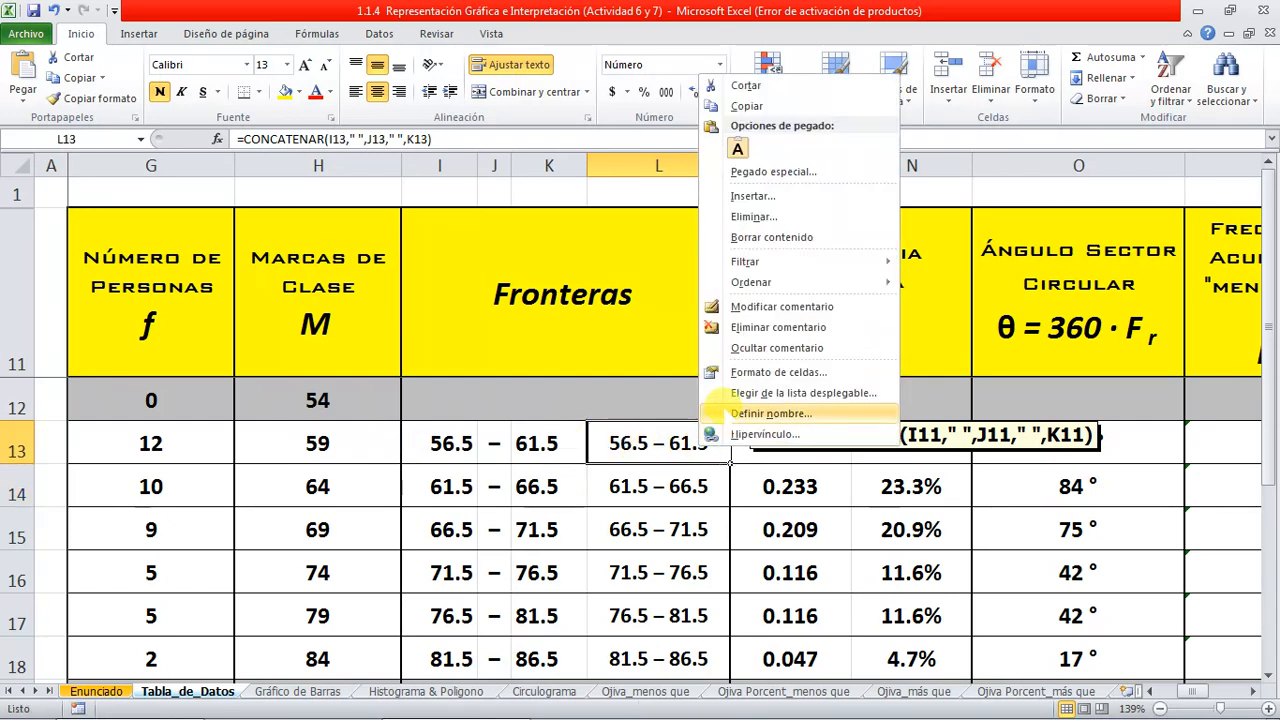
pyautogui.click(760, 347)
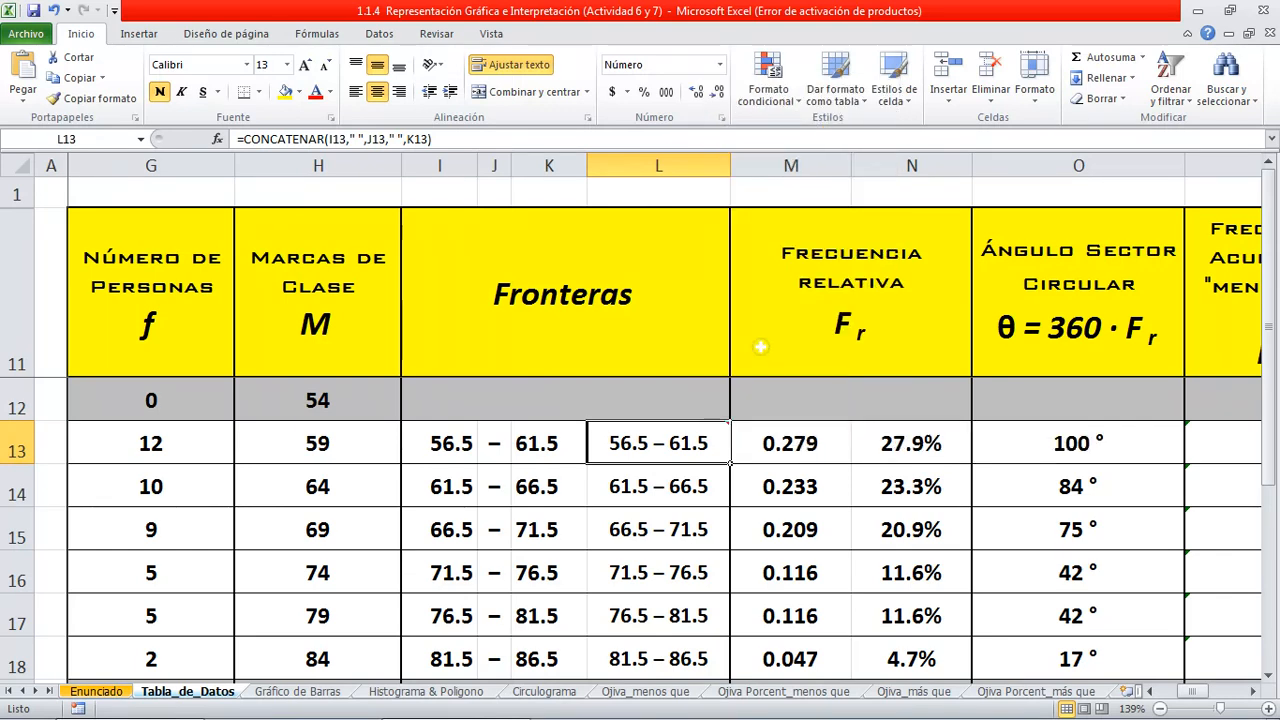
# Examine the relative frequency formula in M13 and the Ángulo Sector Circular column with its header in O11
pyautogui.click(790, 443)
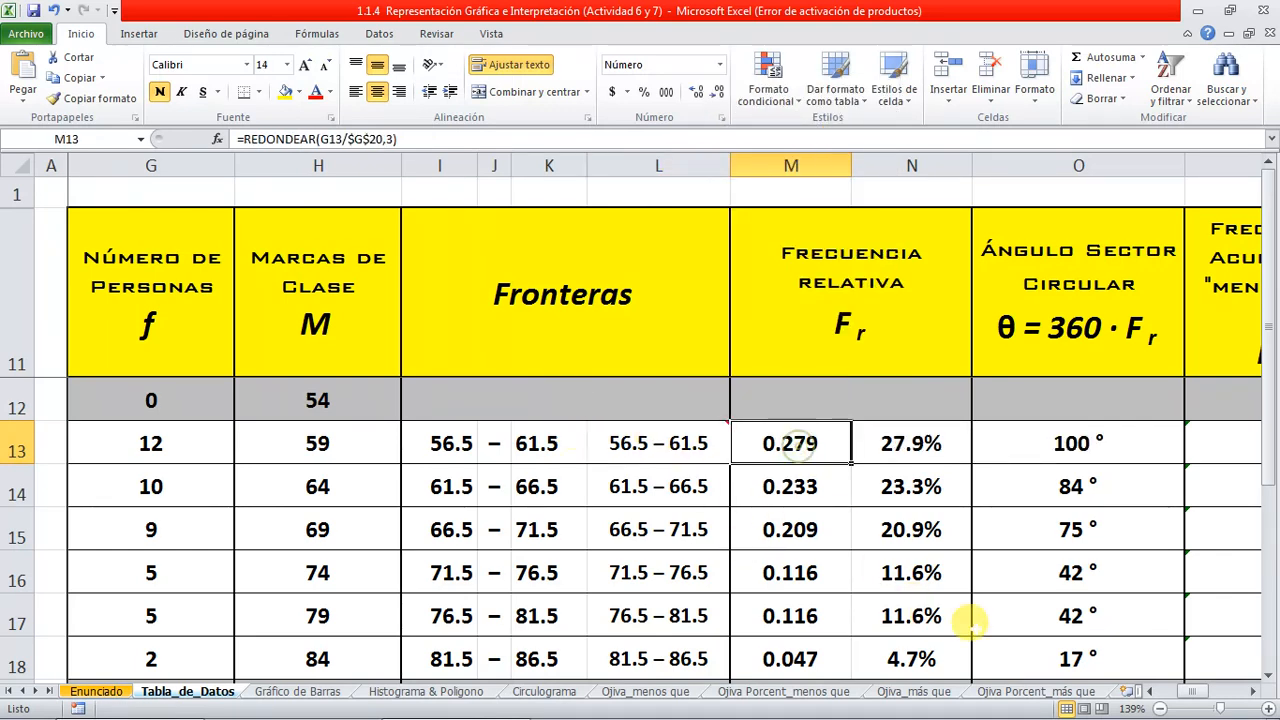
pyautogui.click(1253, 692)
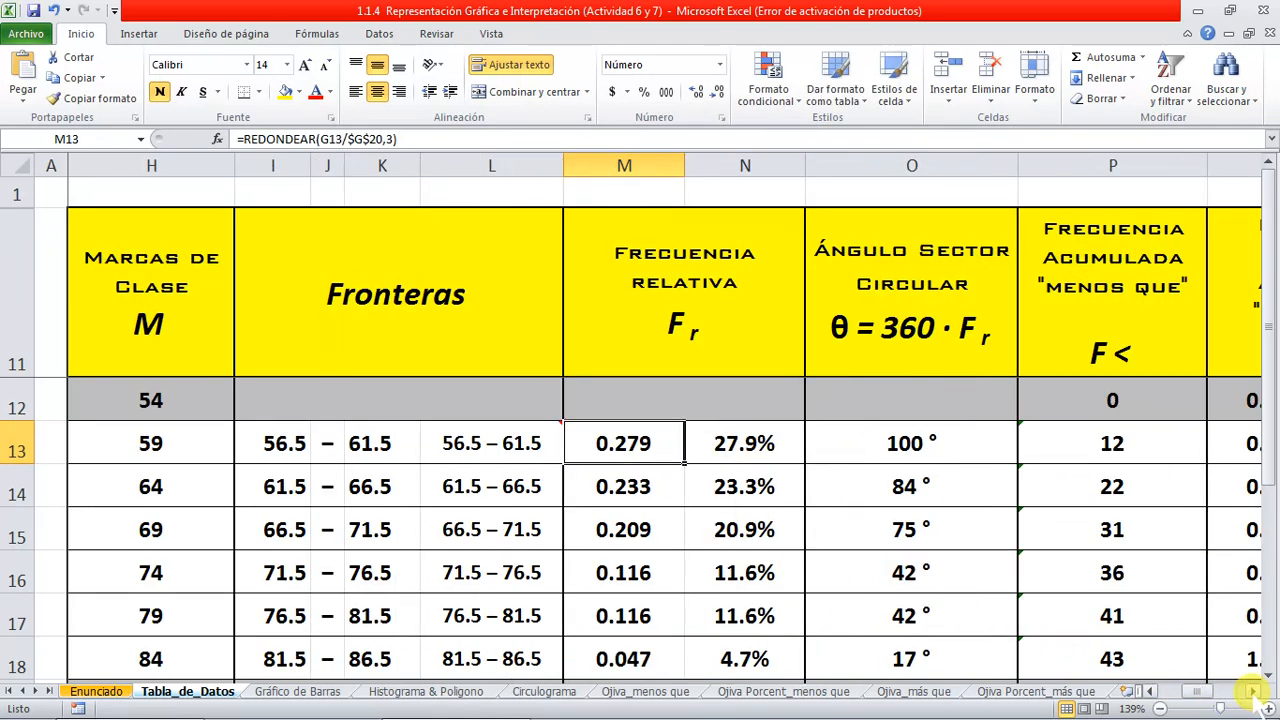
pyautogui.click(1253, 692)
pyautogui.click(1253, 692)
pyautogui.click(1253, 692)
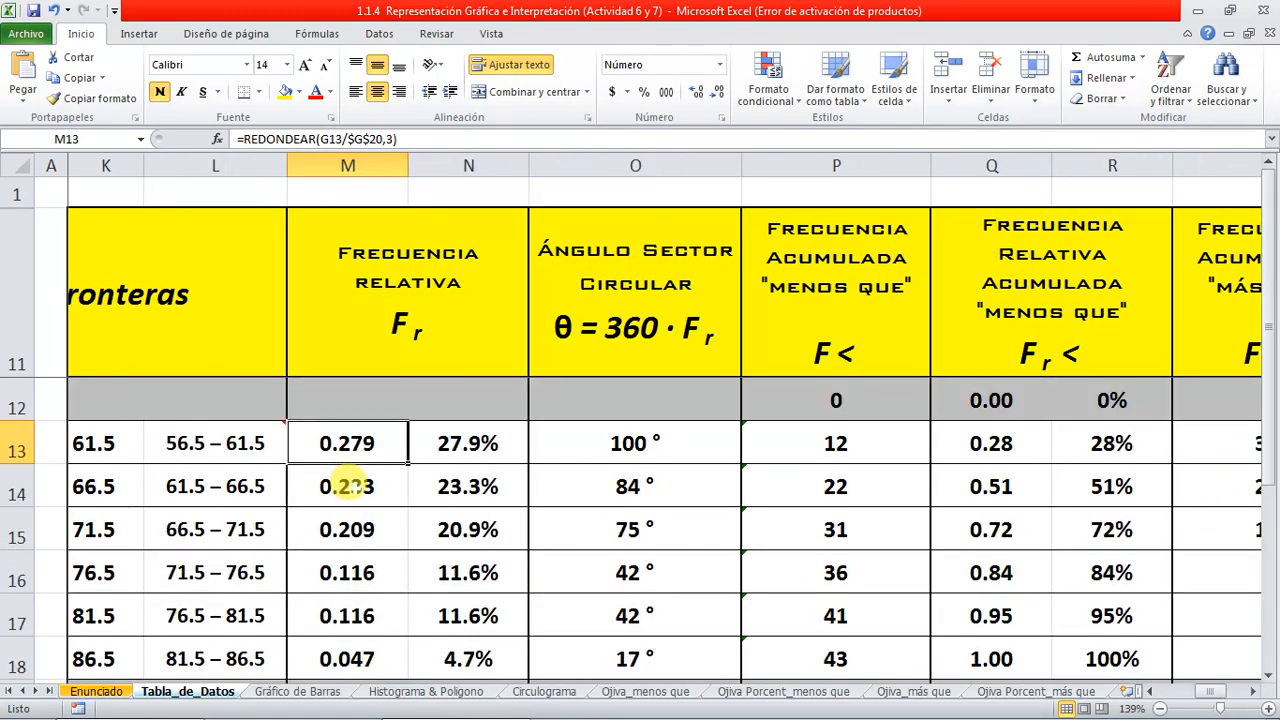
pyautogui.click(635, 165)
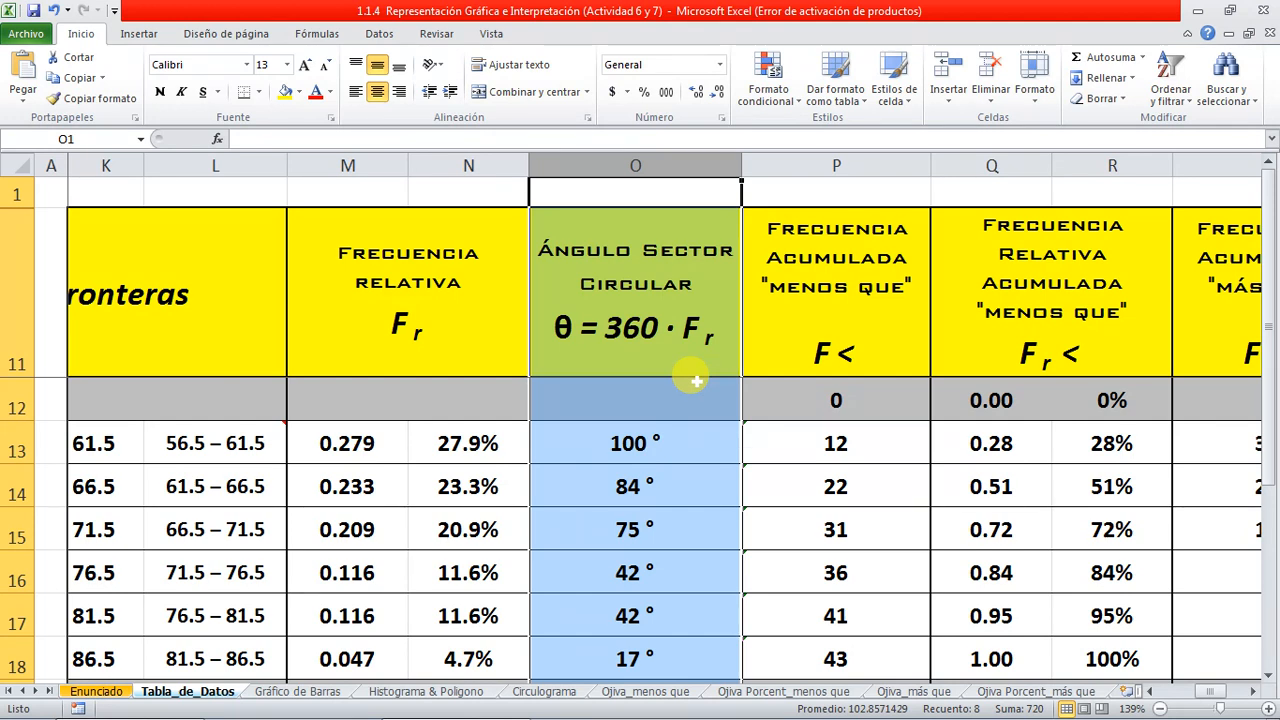
pyautogui.click(606, 266)
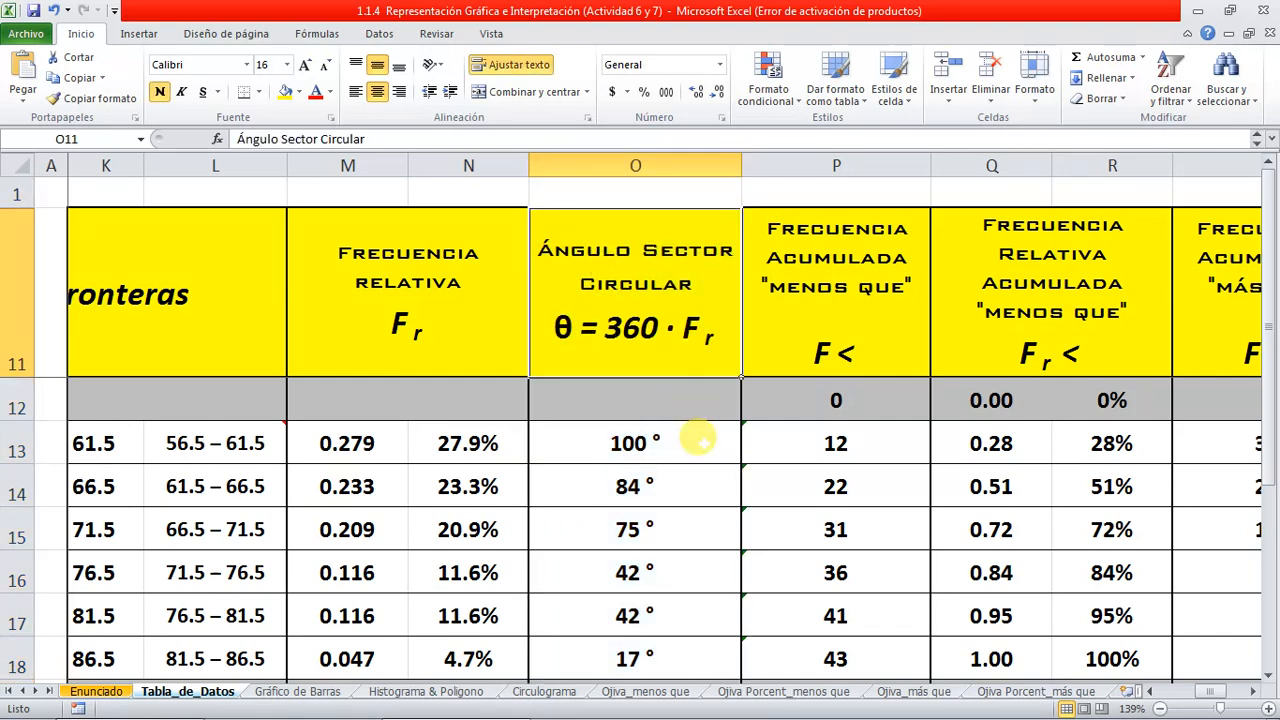
# Inspect the REDONDEAR formula for the first sector angle in O13, highlighting the 360 factor
pyautogui.click(688, 440)
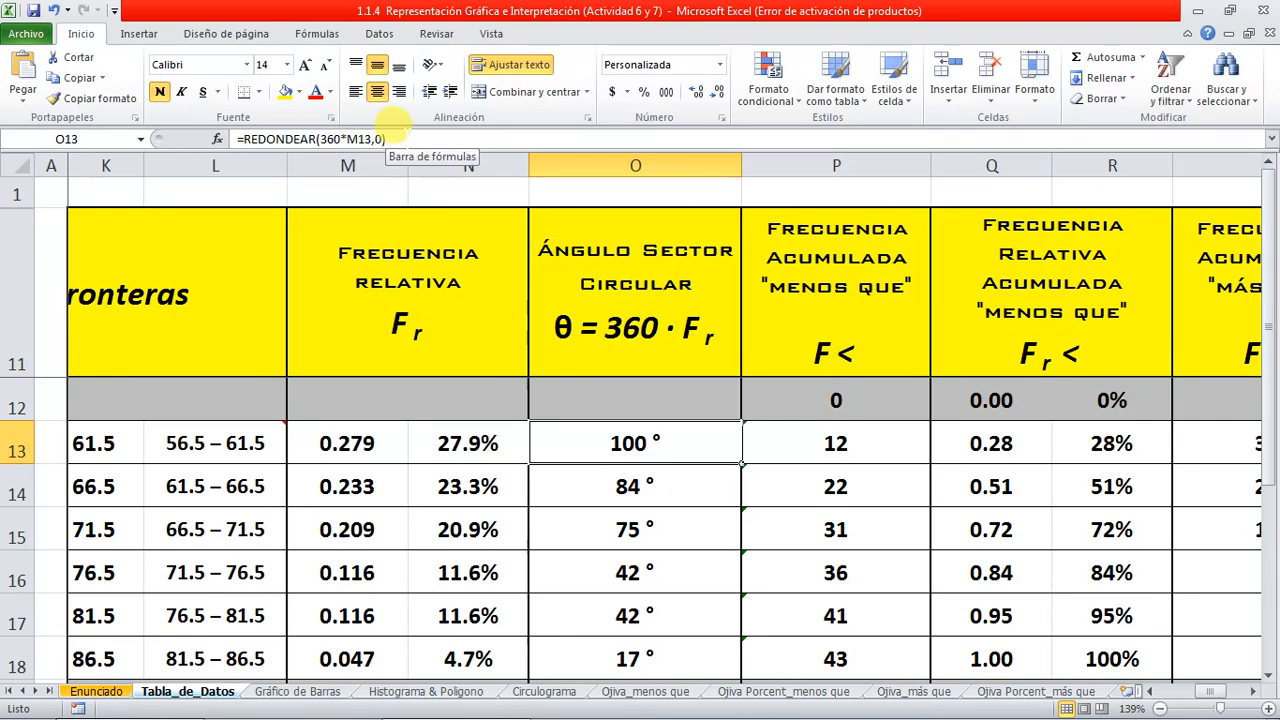
pyautogui.click(371, 139)
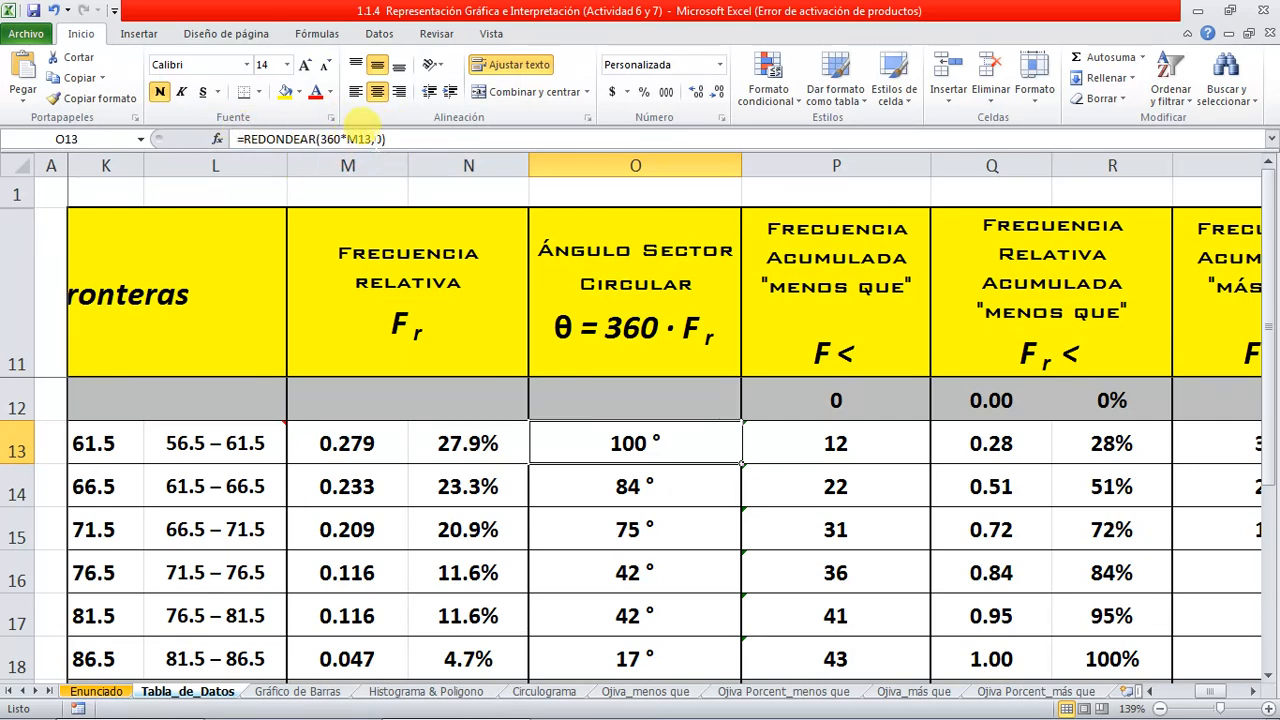
pyautogui.click(380, 139)
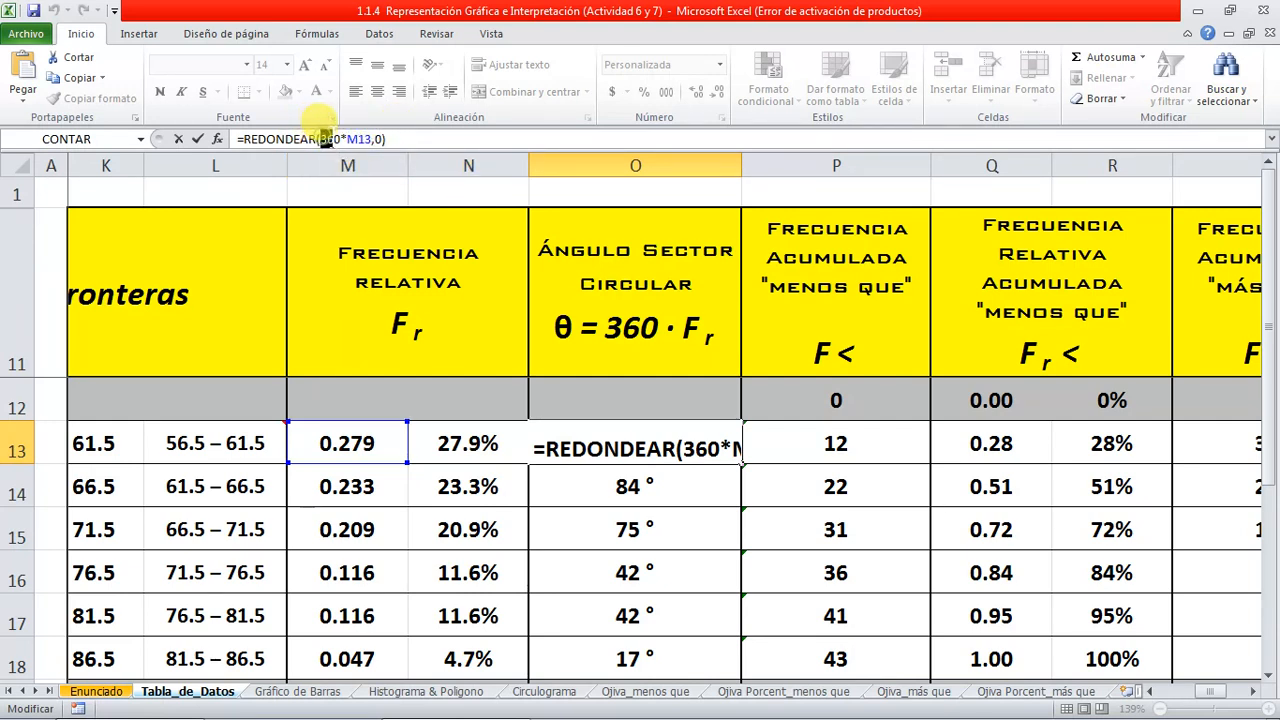
pyautogui.press('Return')
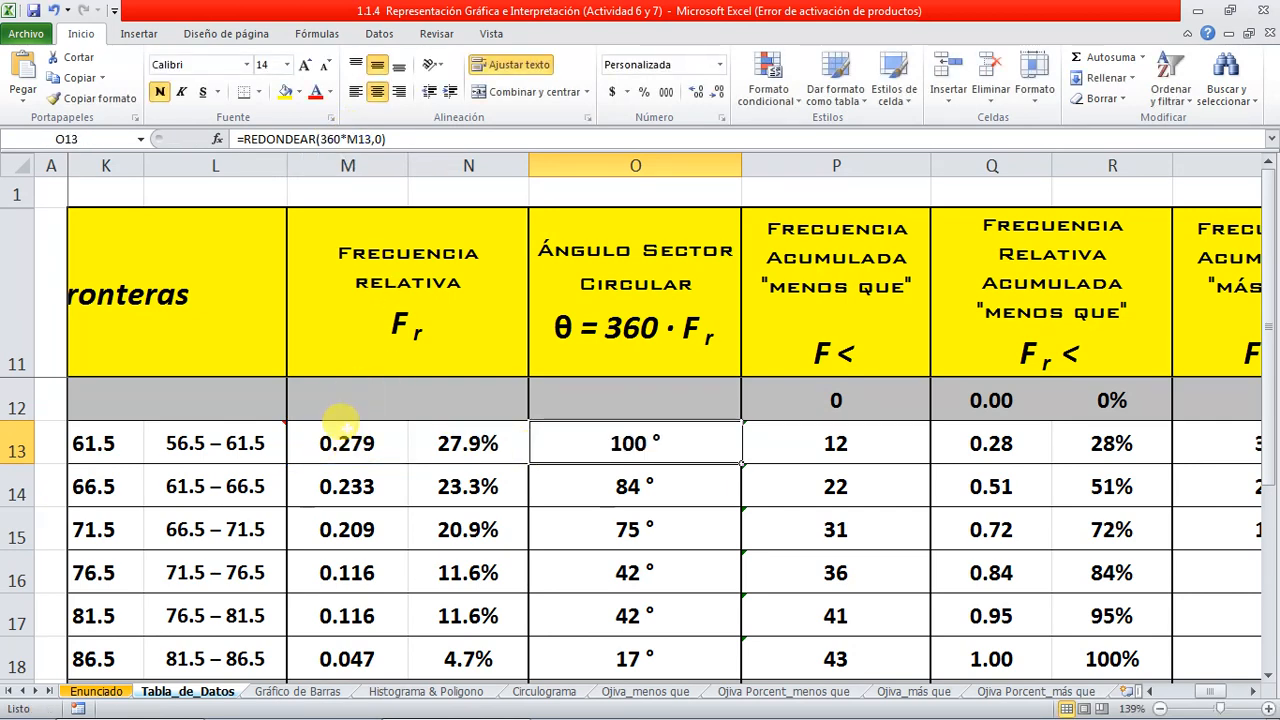
# Relate the relative frequency in M13 to its reference in O13's formula and inspect the REDONDEAR decimals argument
pyautogui.click(347, 443)
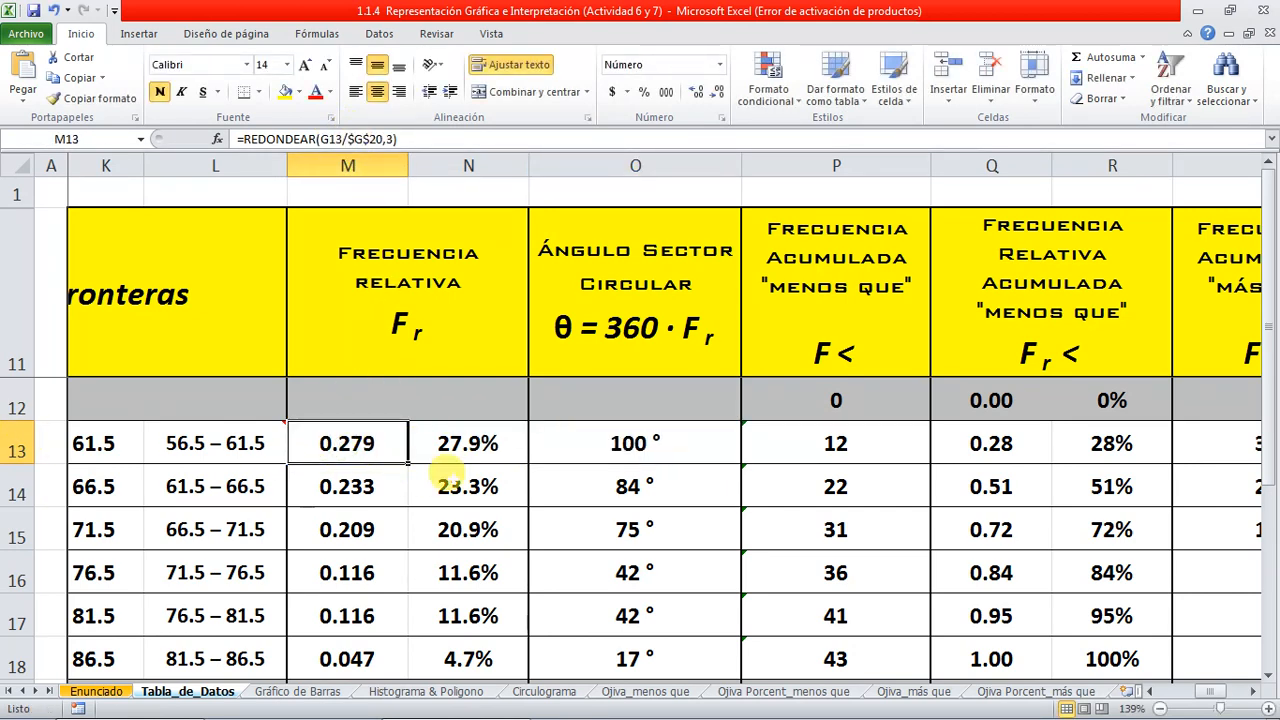
pyautogui.click(597, 443)
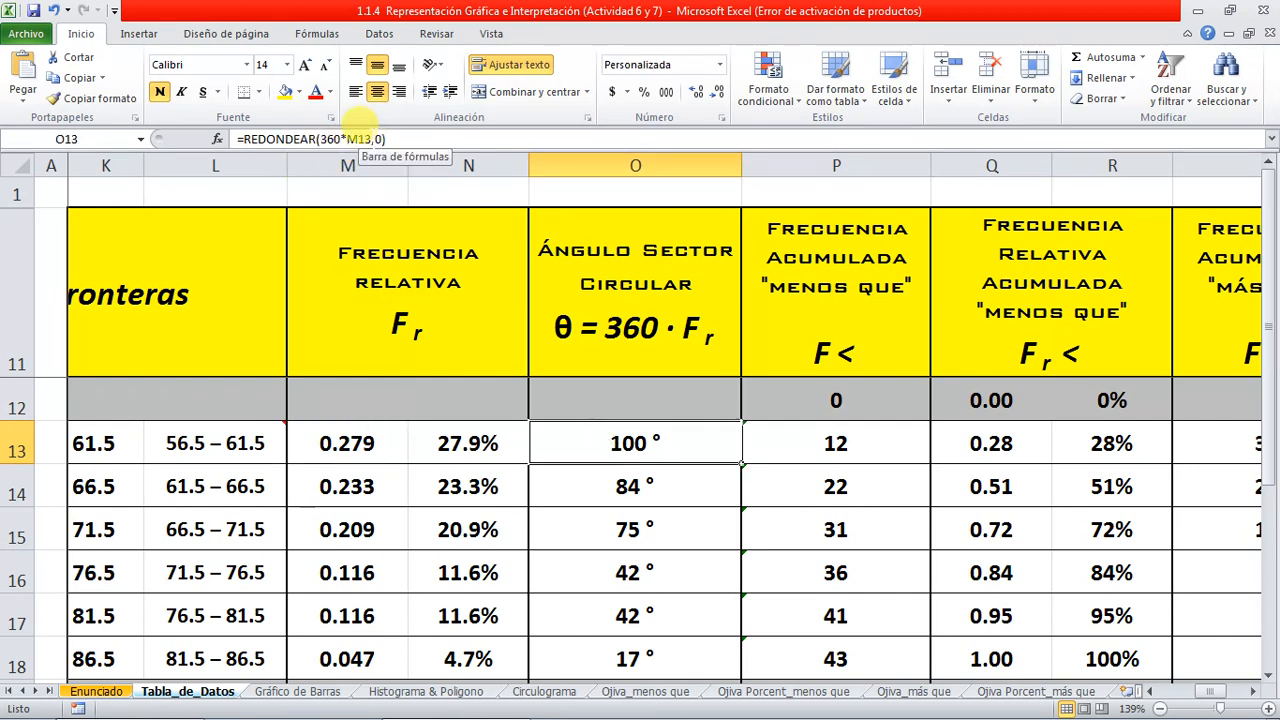
pyautogui.click(368, 139)
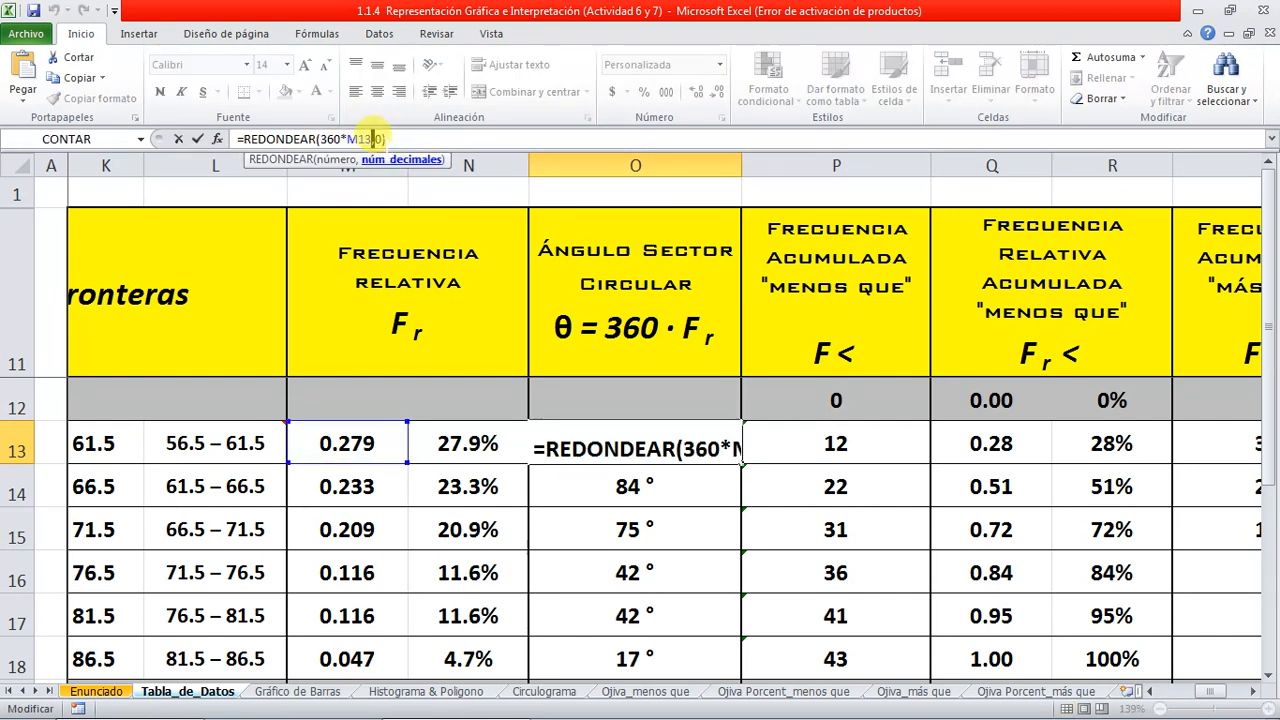
pyautogui.click(389, 139)
pyautogui.click(376, 139)
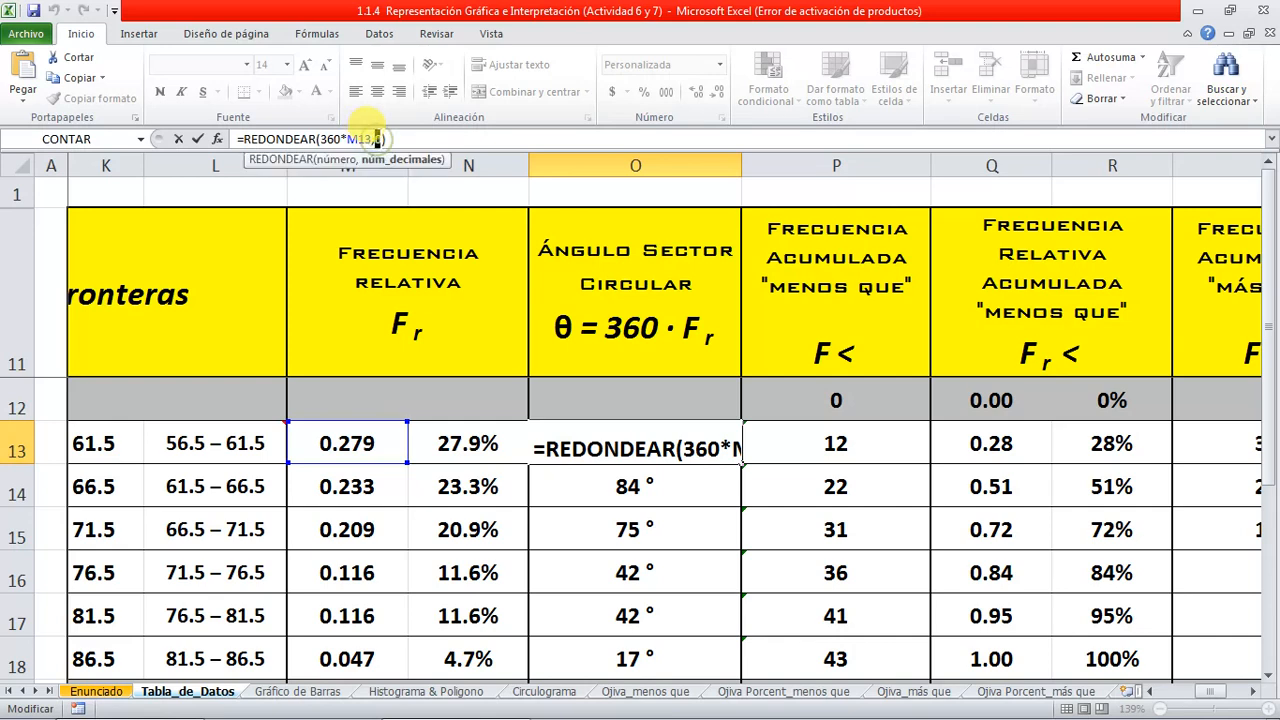
pyautogui.click(668, 448)
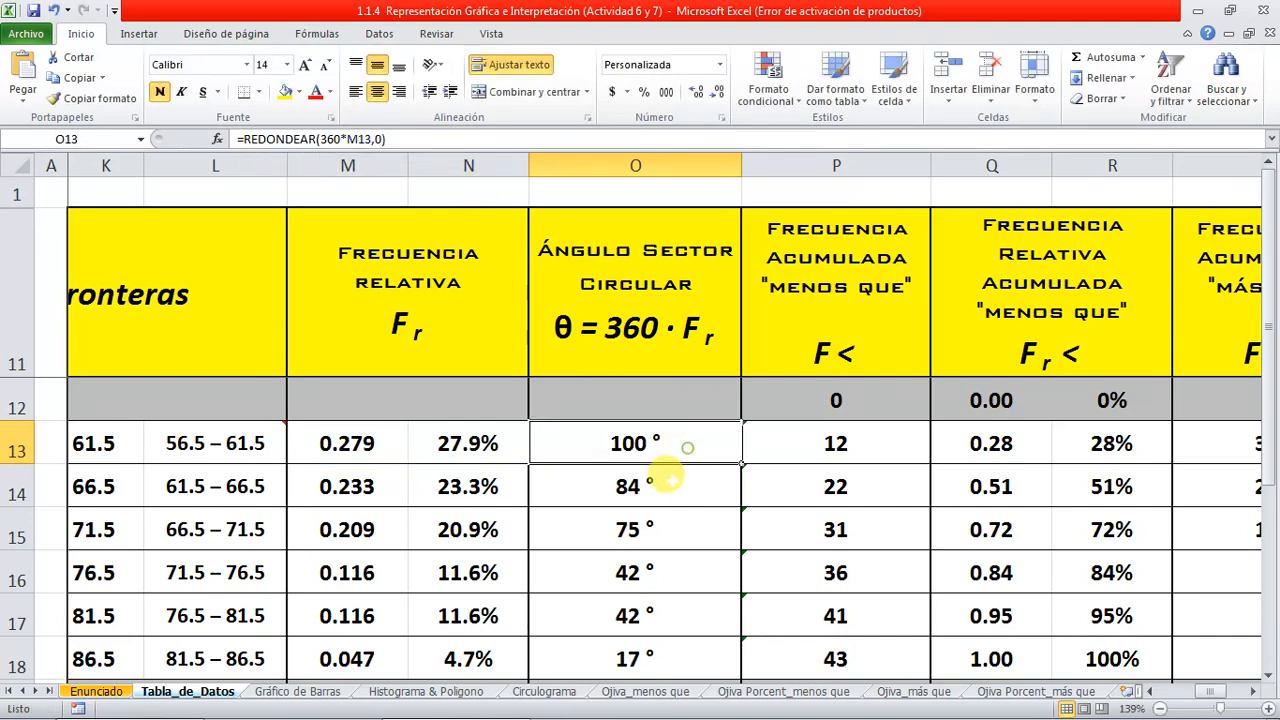
# Select the sector angles in O13:O18 and check their total in row 20
pyautogui.scroll(-2, 680, 460)
pyautogui.scroll(2, 663, 486)
pyautogui.moveTo(656, 437); pyautogui.dragTo(634, 626)
pyautogui.moveTo(636, 438); pyautogui.dragTo(628, 662)
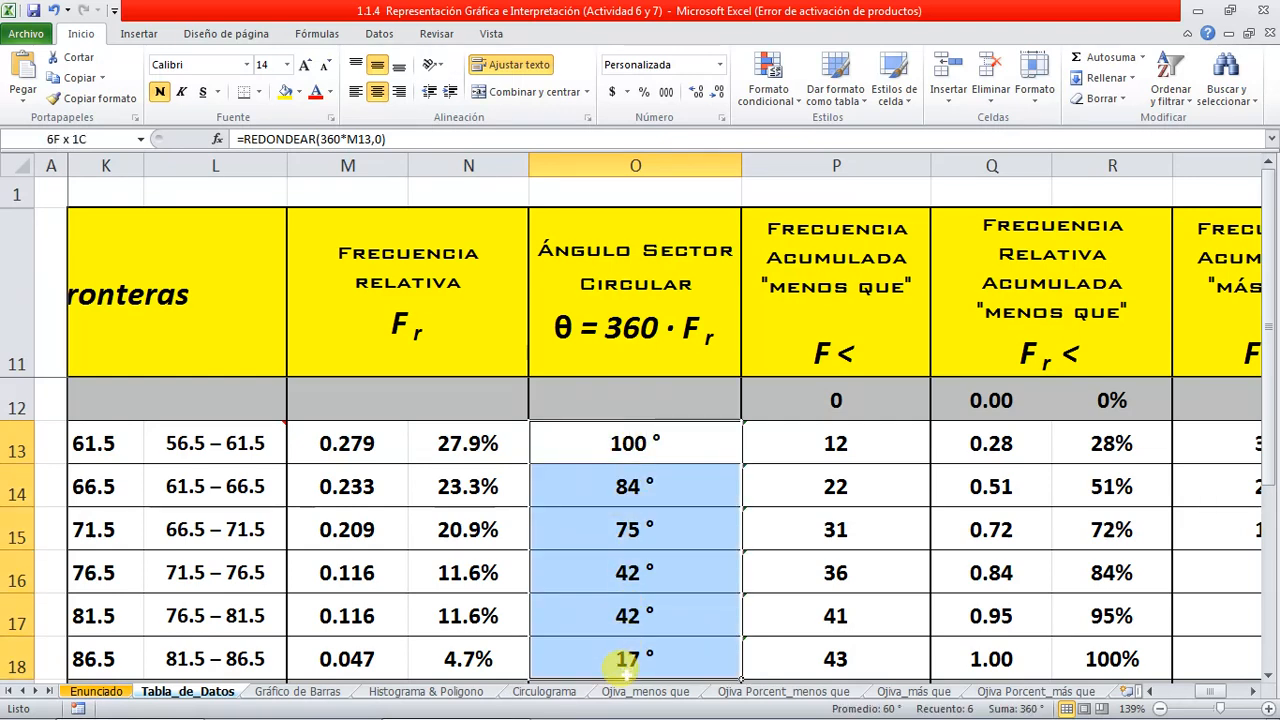
pyautogui.scroll(-1, 672, 327)
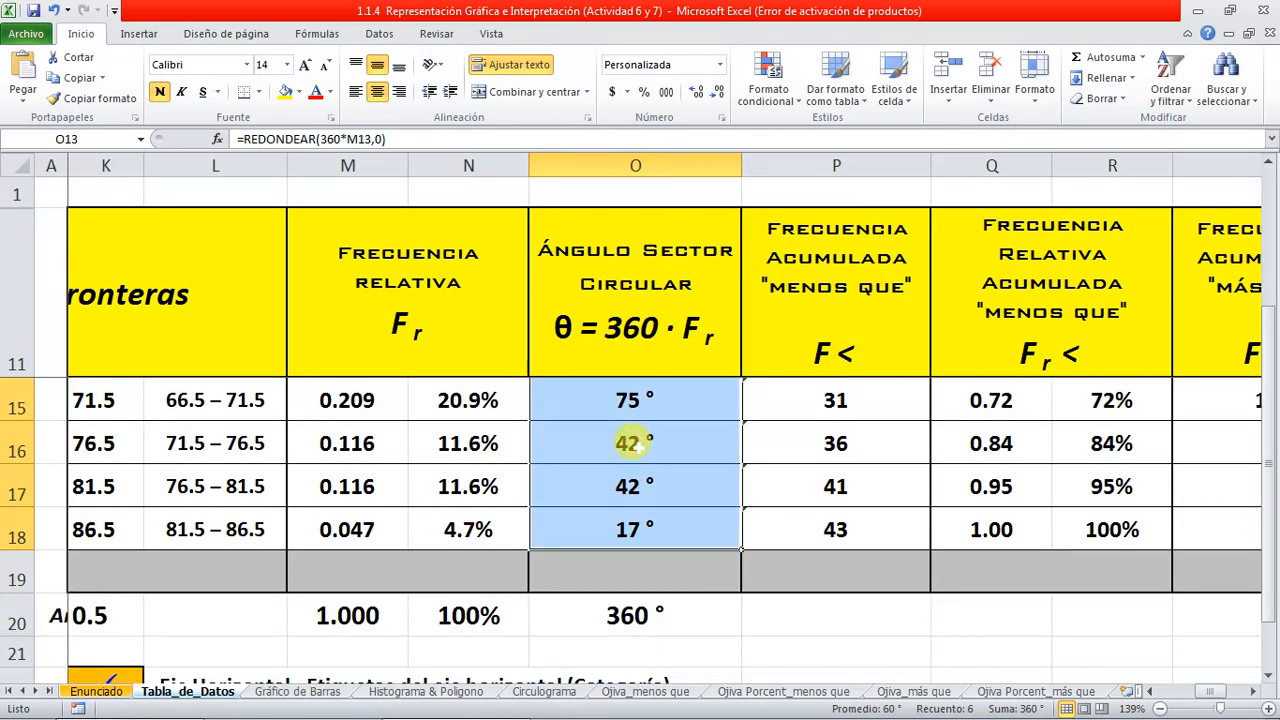
# Review the sector angles in O13:O18 and inspect the SUMA formula for their total in O20
pyautogui.scroll(1, 628, 443)
pyautogui.scroll(-2, 628, 450)
pyautogui.click(626, 486)
pyautogui.scroll(2, 640, 455)
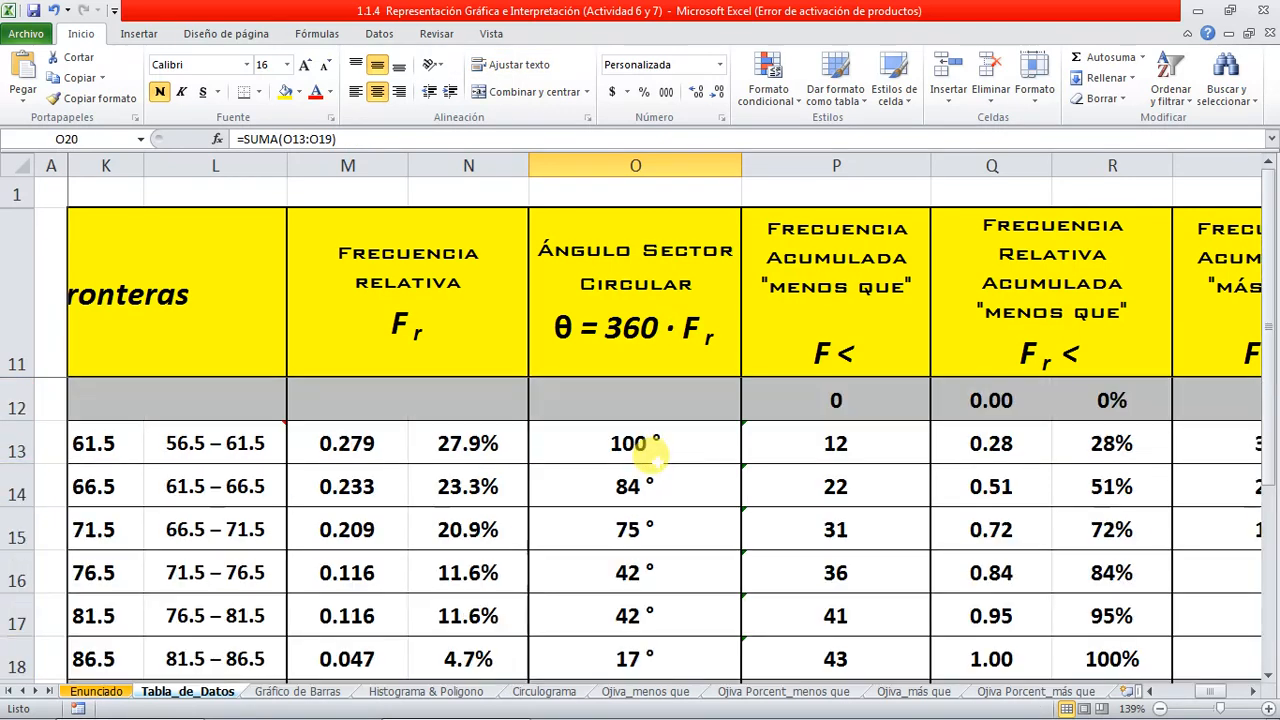
pyautogui.moveTo(652, 452); pyautogui.dragTo(631, 655)
pyautogui.scroll(-1, 720, 548)
pyautogui.scroll(1, 694, 523)
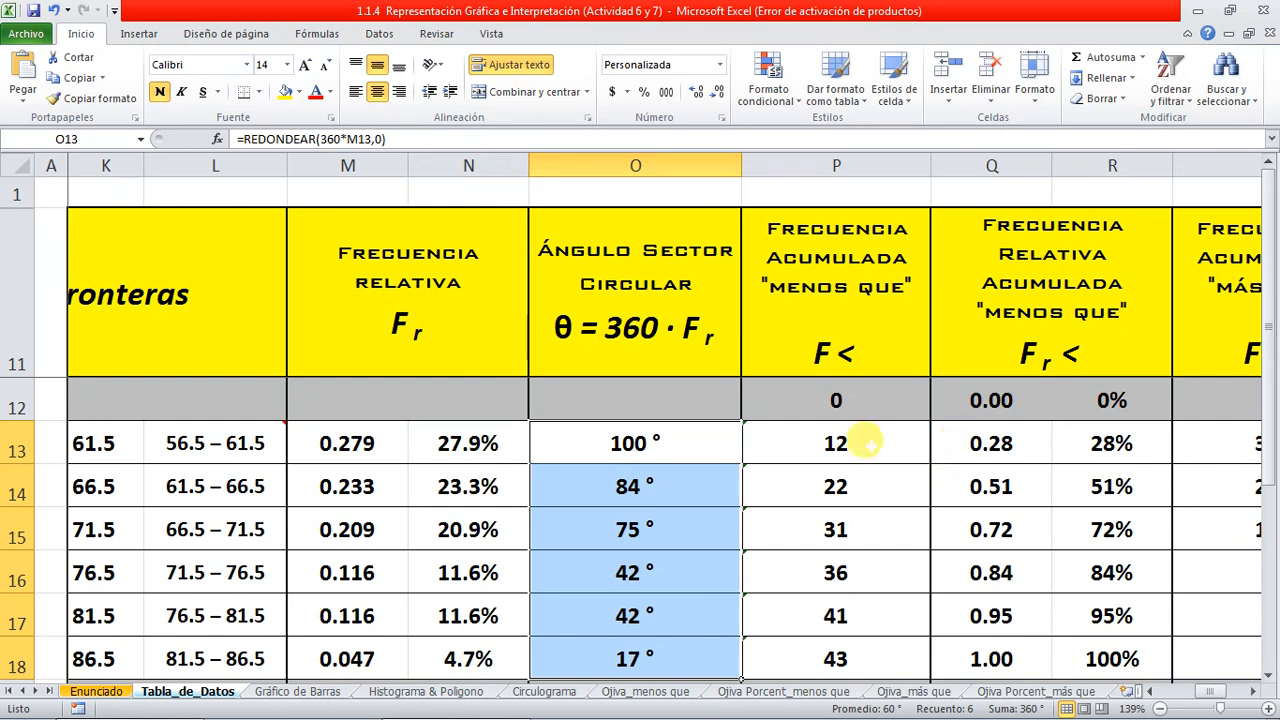
pyautogui.scroll(-1, 840, 470)
pyautogui.click(668, 612)
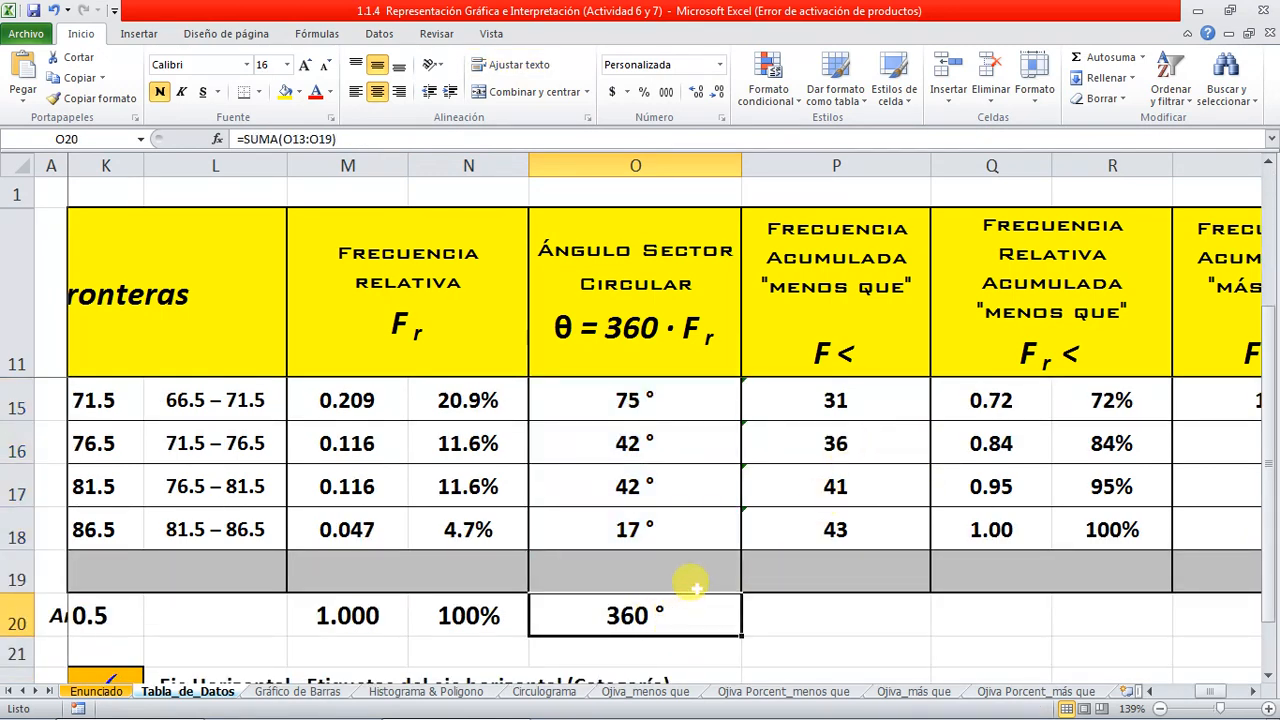
pyautogui.scroll(1, 697, 575)
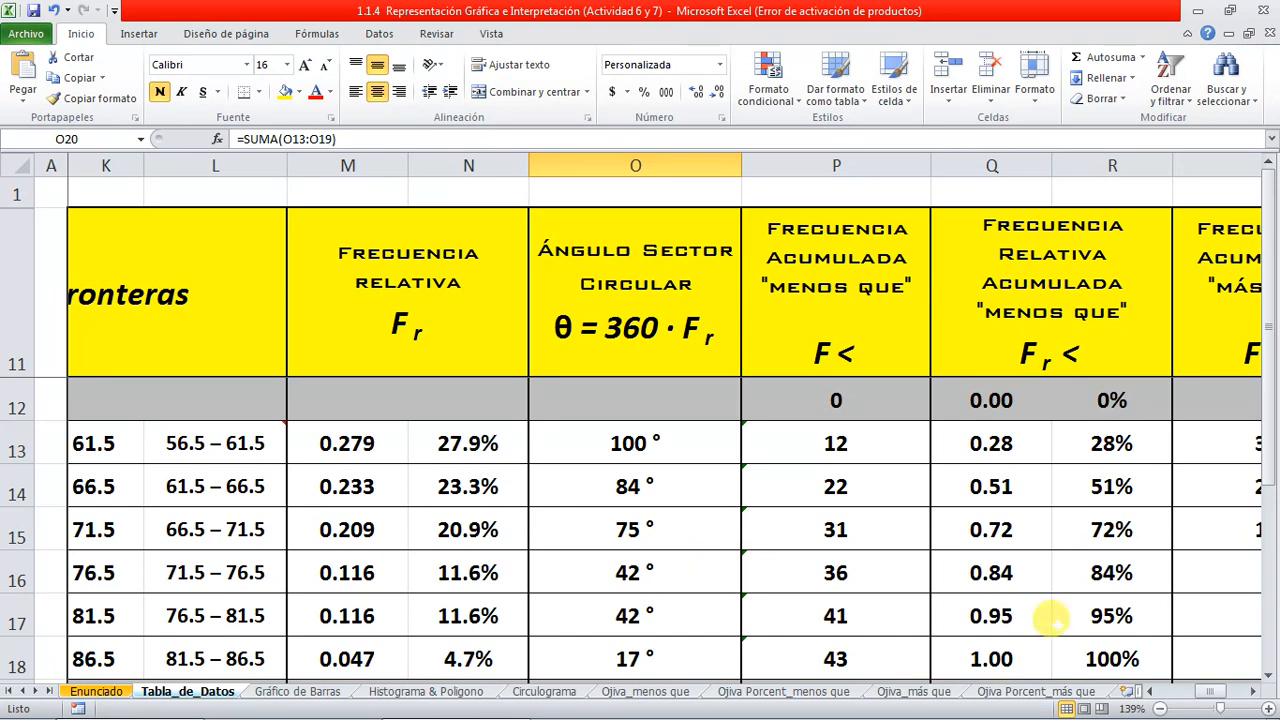
# Examine the Frecuencia Acumulada "menos que" header in P11 and relate its column to the Número de Personas frequencies in column G
pyautogui.click(1252, 691)
pyautogui.click(1252, 691)
pyautogui.click(1252, 691)
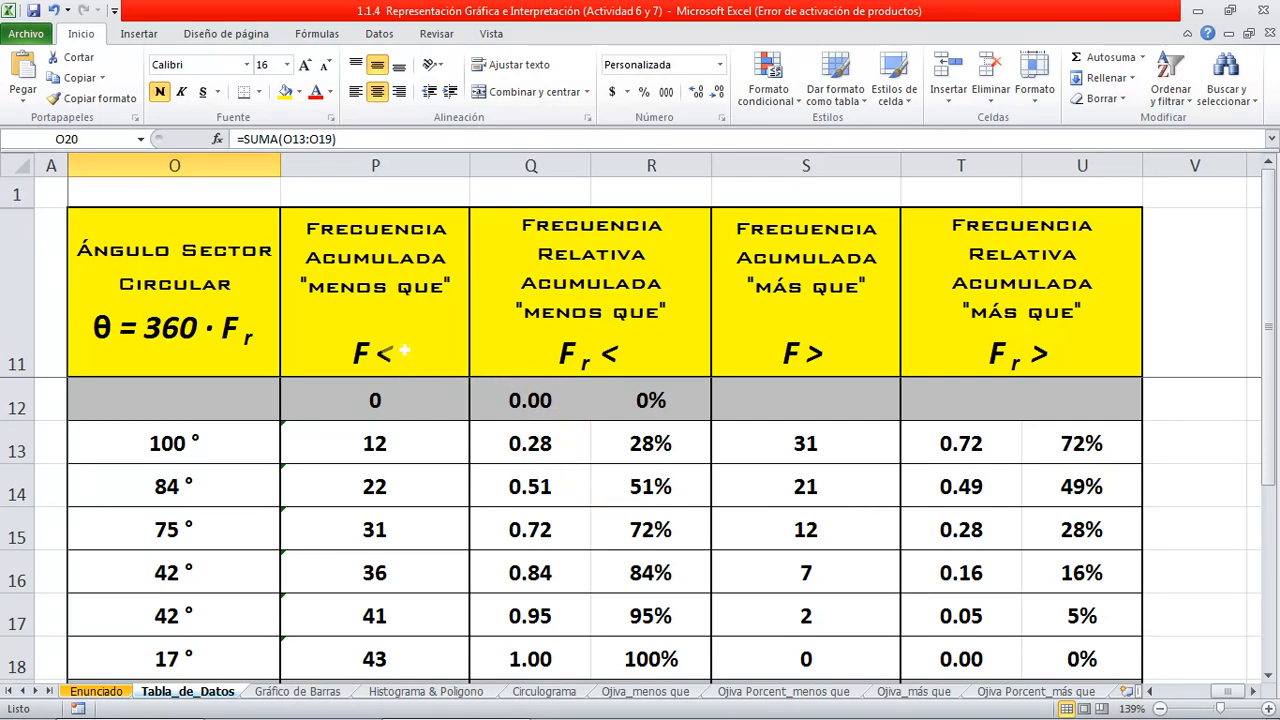
pyautogui.click(405, 350)
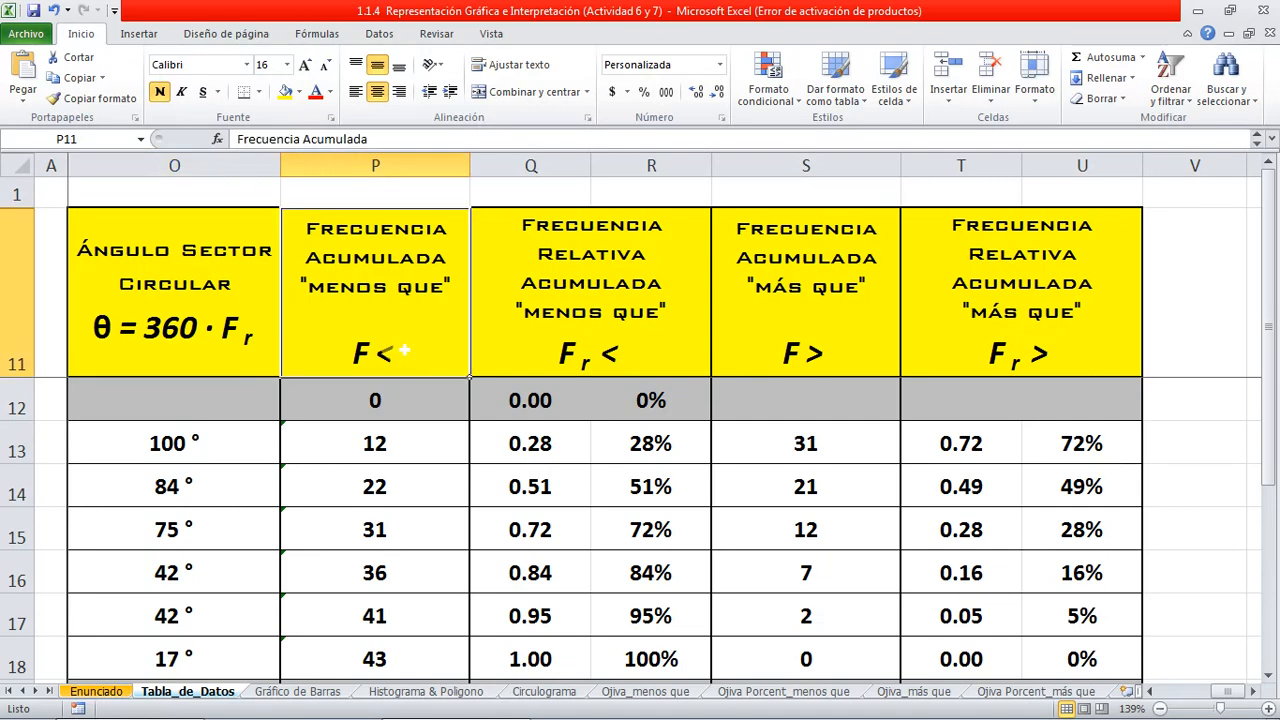
pyautogui.click(1150, 691)
pyautogui.click(1150, 691)
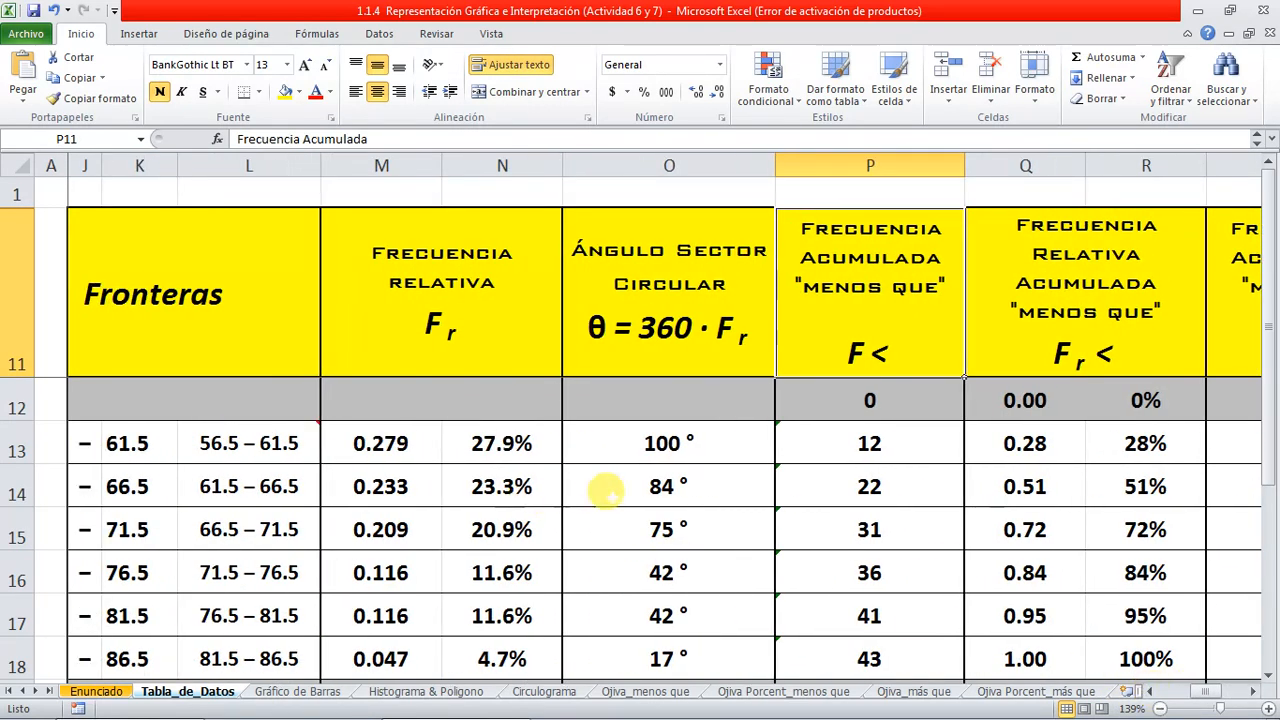
pyautogui.click(1150, 691)
pyautogui.click(1150, 691)
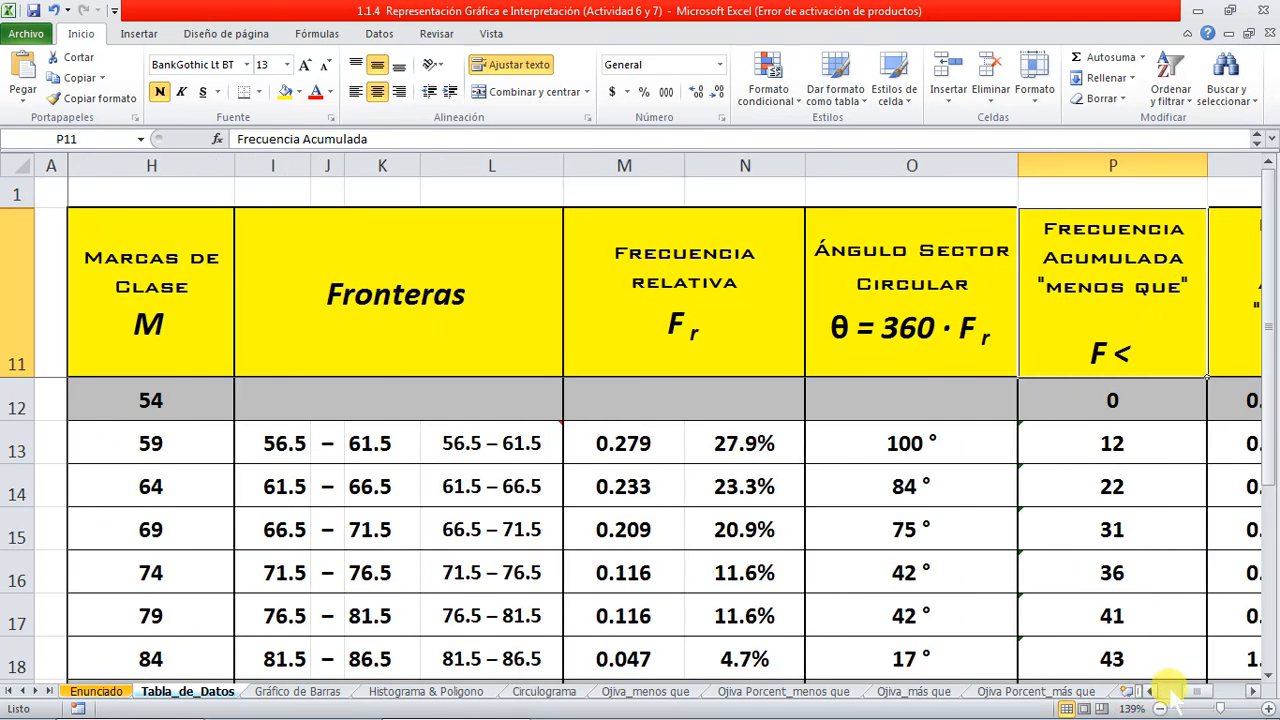
pyautogui.click(1150, 691)
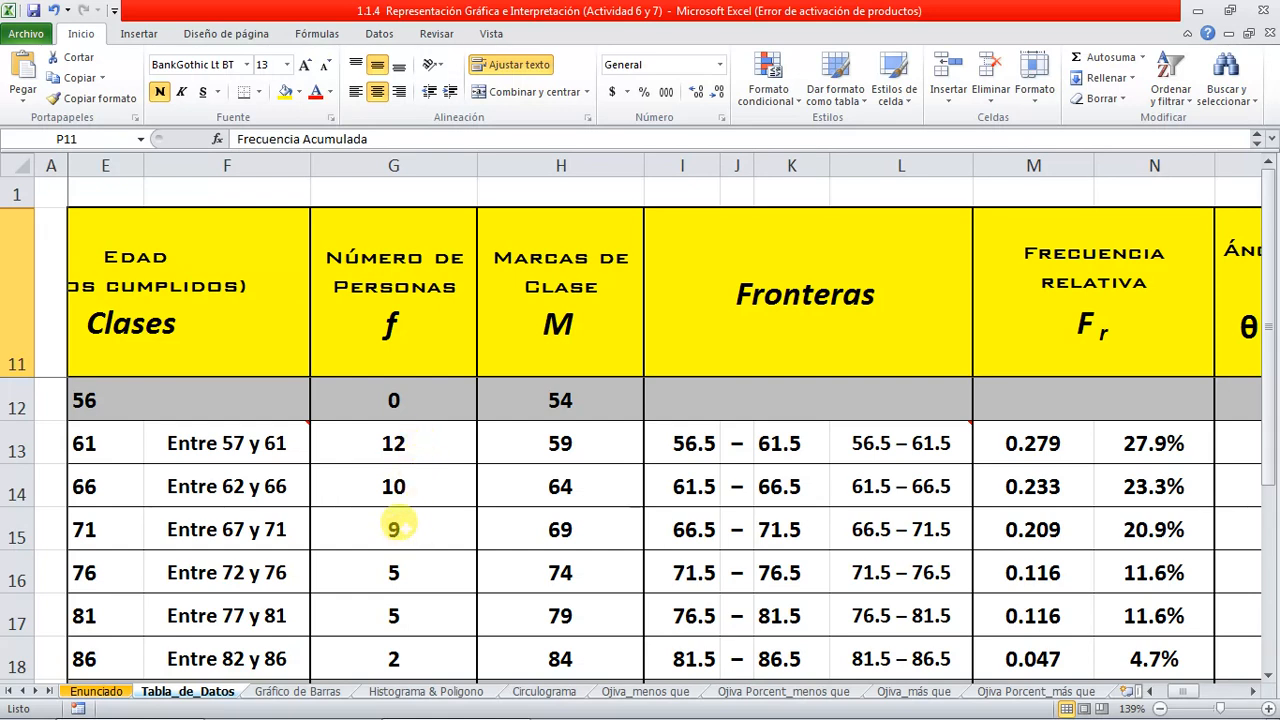
# Examine the Frecuencia Relativa Acumulada "menos que" header in Q11 and bring the remaining cumulative columns up to U into view
pyautogui.click(1253, 691)
pyautogui.click(1253, 691)
pyautogui.click(1253, 691)
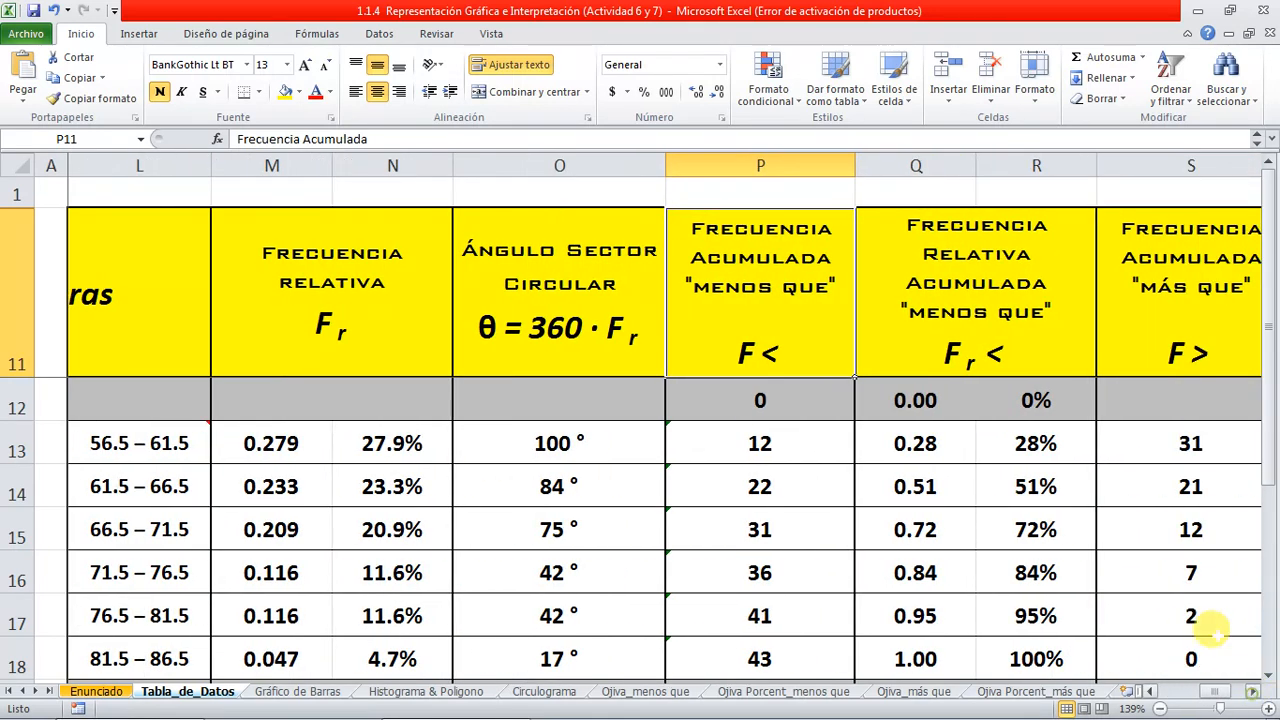
pyautogui.click(950, 258)
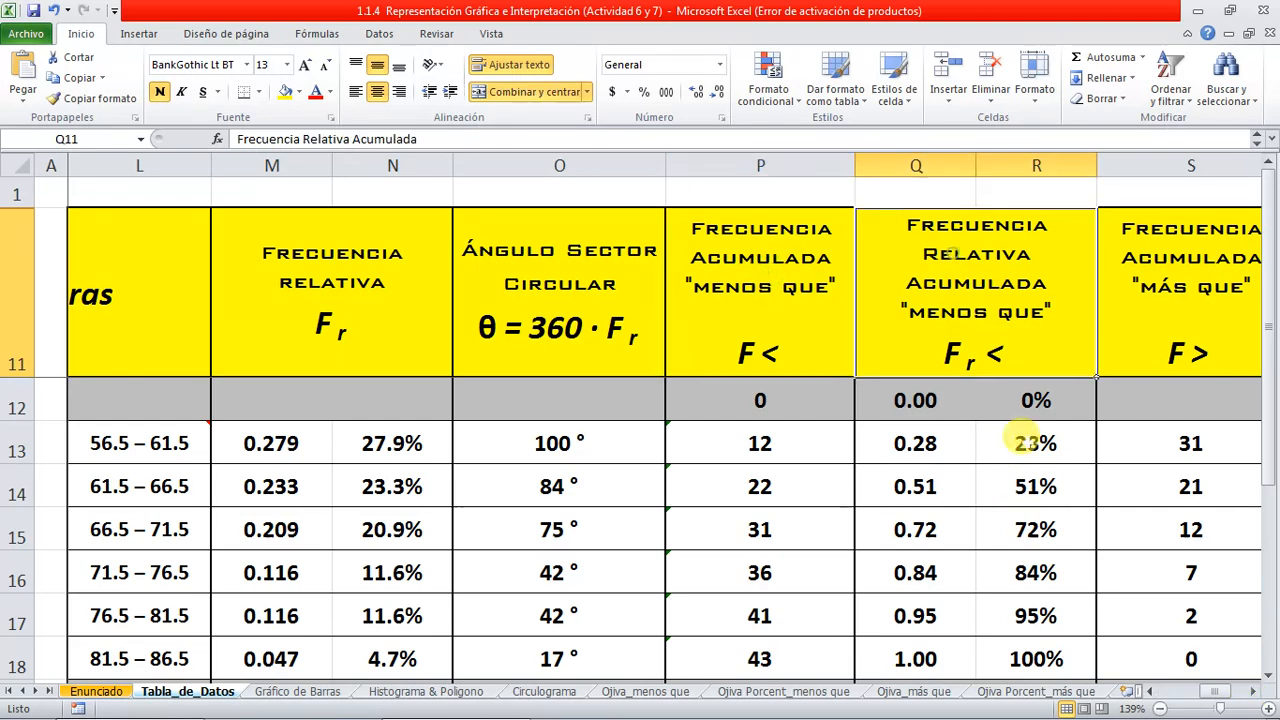
pyautogui.click(1253, 691)
pyautogui.click(1253, 691)
pyautogui.click(1253, 691)
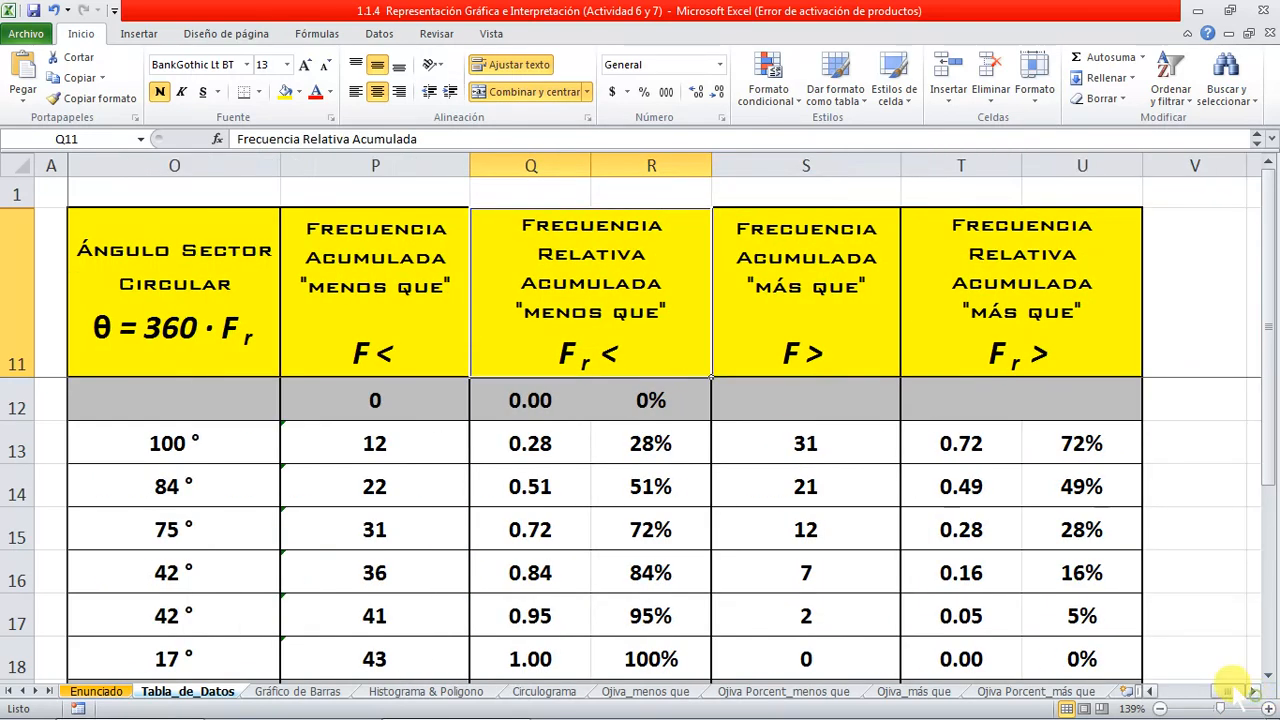
# Inspect the row 13 formulas for the "menos que" and "más que" cumulative and relative cumulative frequencies in columns P to T
pyautogui.click(375, 440)
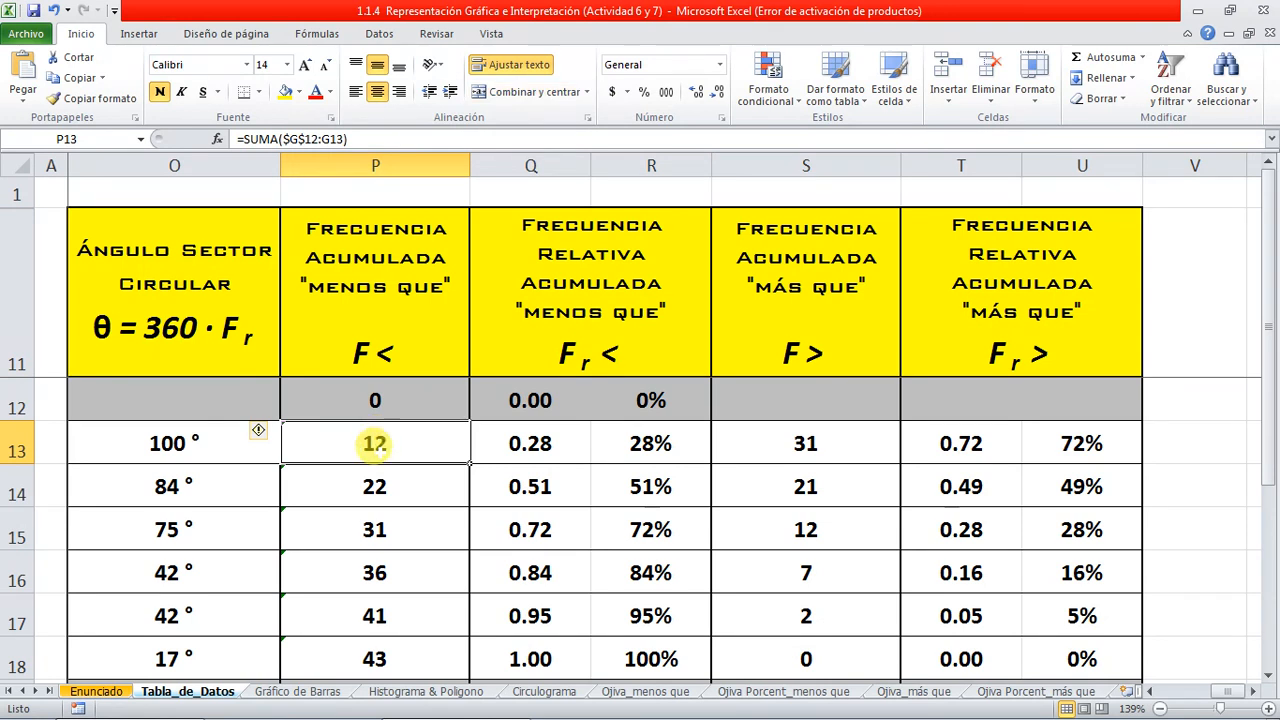
pyautogui.click(531, 443)
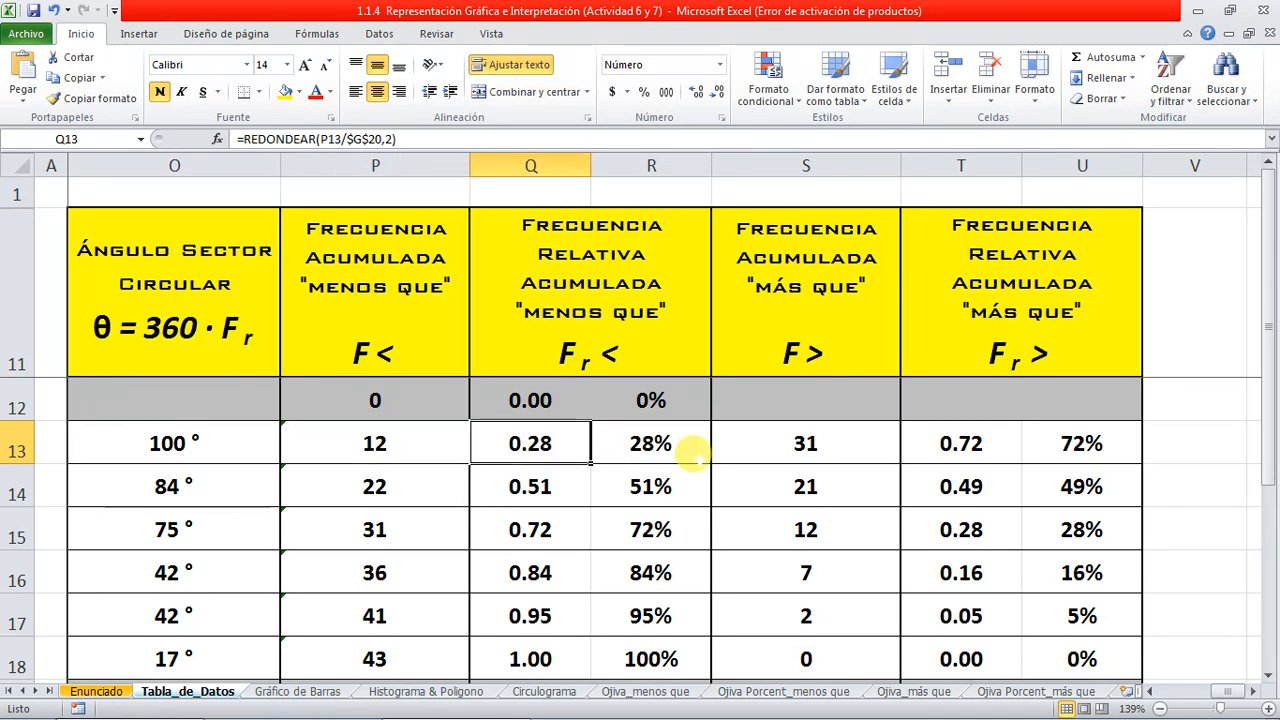
pyautogui.click(651, 443)
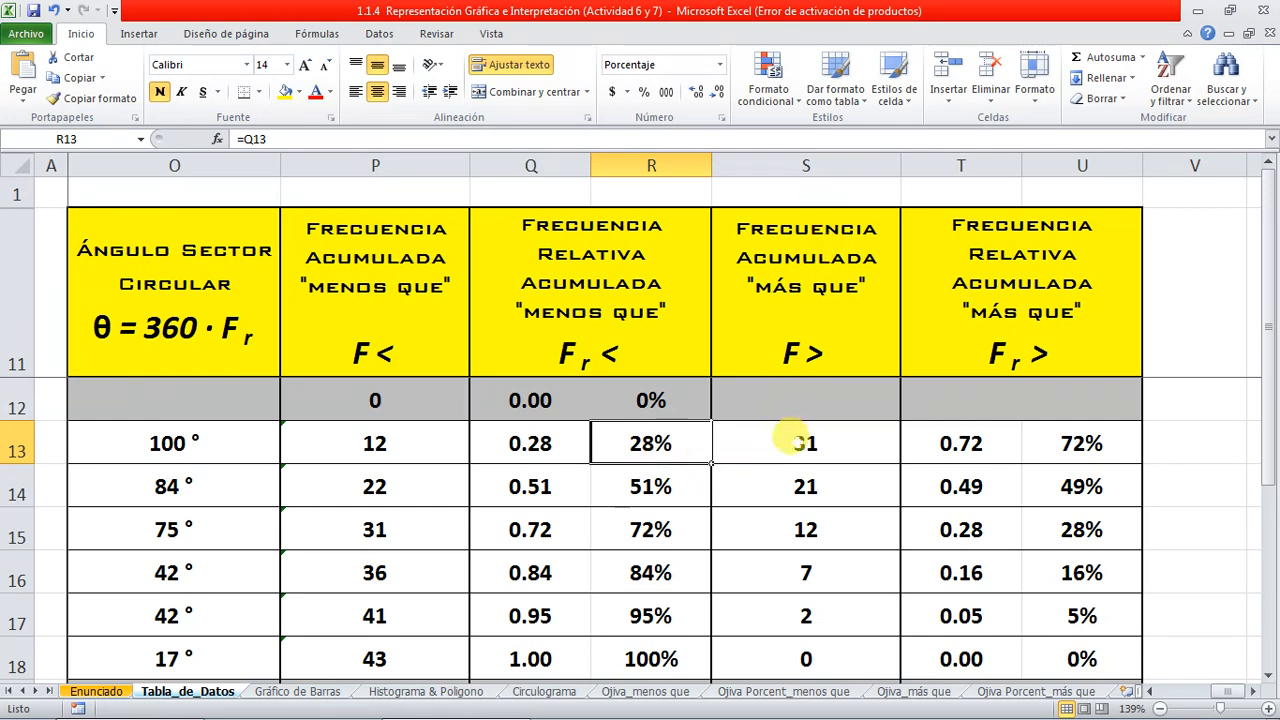
pyautogui.click(785, 437)
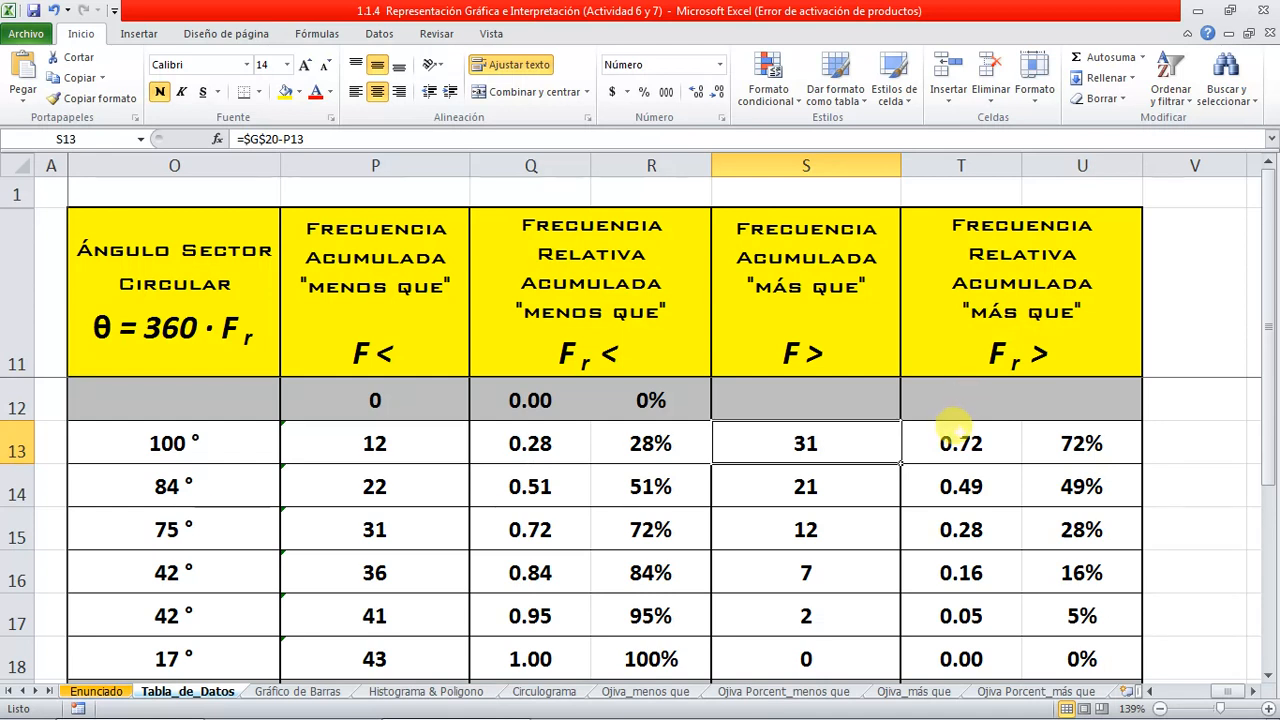
pyautogui.click(955, 428)
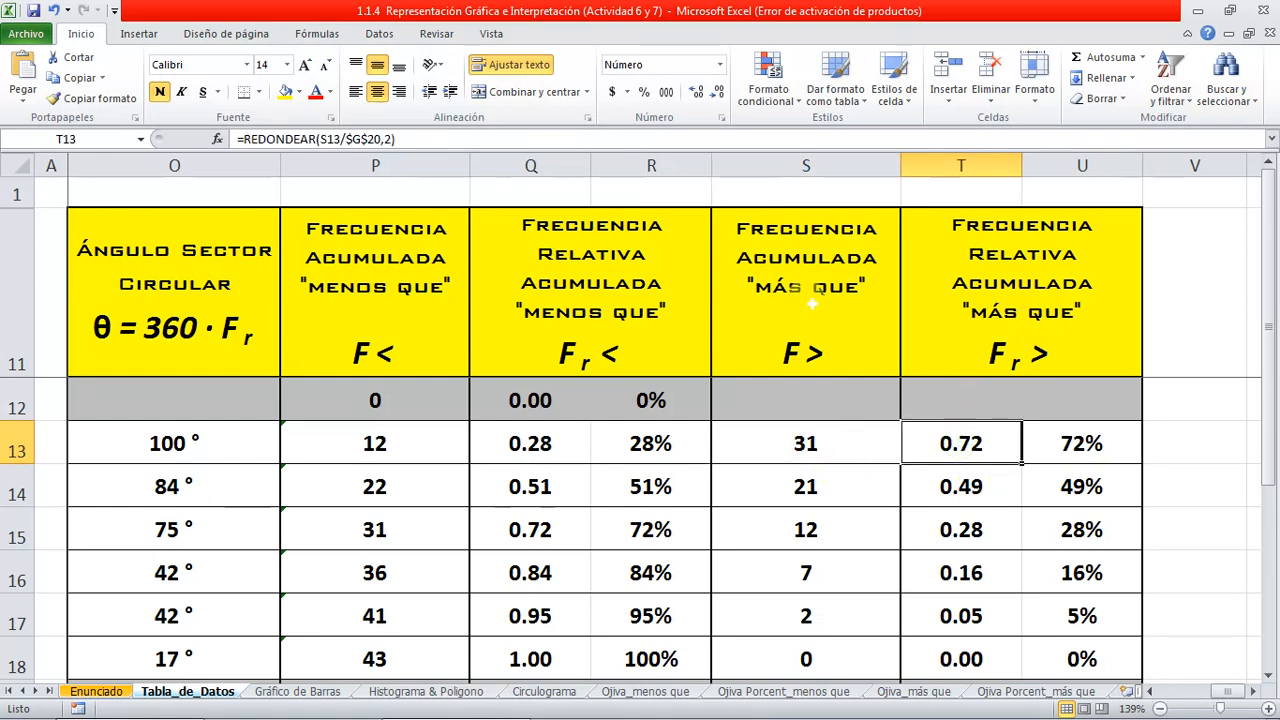
pyautogui.click(840, 443)
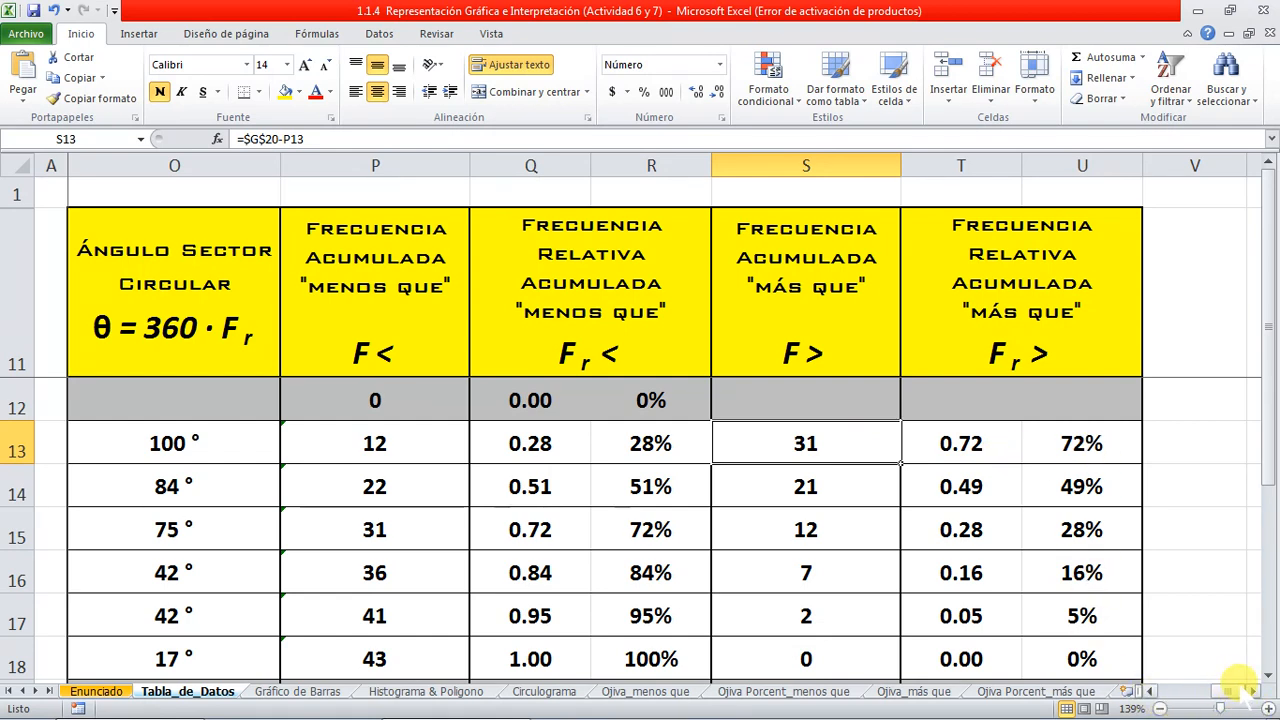
# Return to the start of the frequency table and review the Edad, Número de Personas and Fronteras headers in row 11
pyautogui.moveTo(1231, 690); pyautogui.dragTo(1163, 698)
pyautogui.scroll(-2, 565, 473)
pyautogui.scroll(-2, 550, 470)
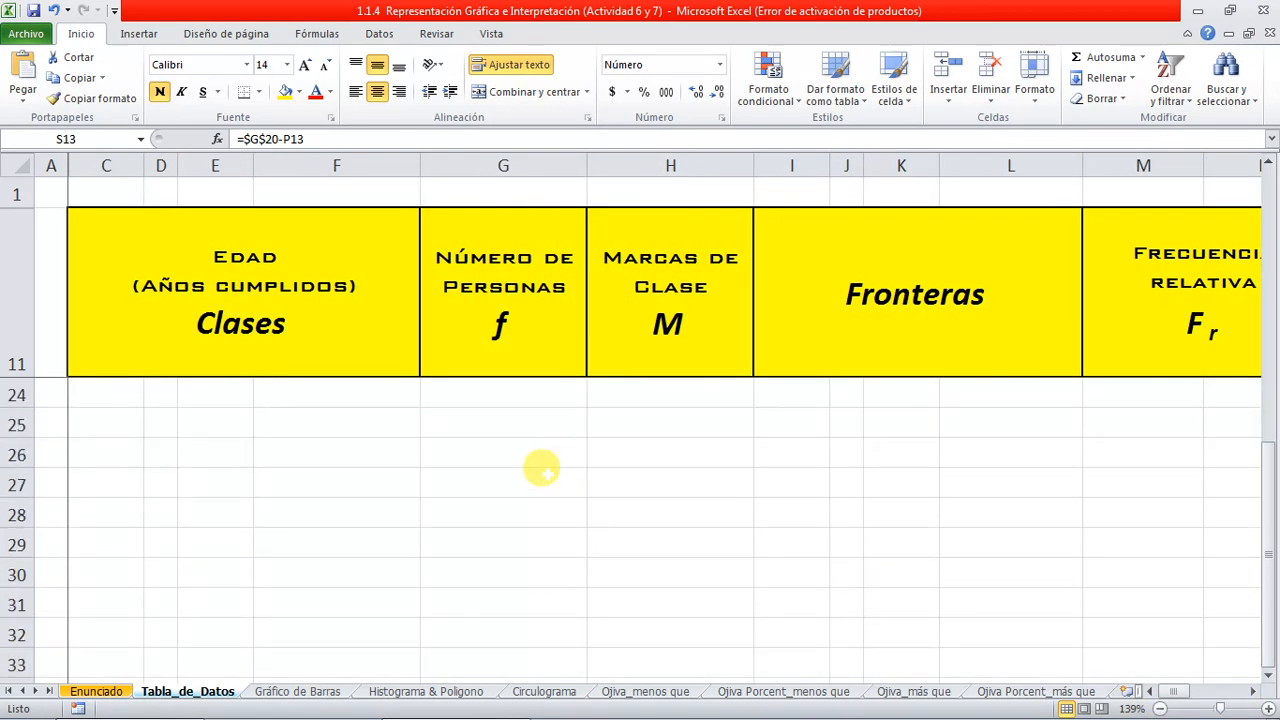
pyautogui.scroll(4, 540, 466)
pyautogui.click(317, 289)
pyautogui.click(497, 295)
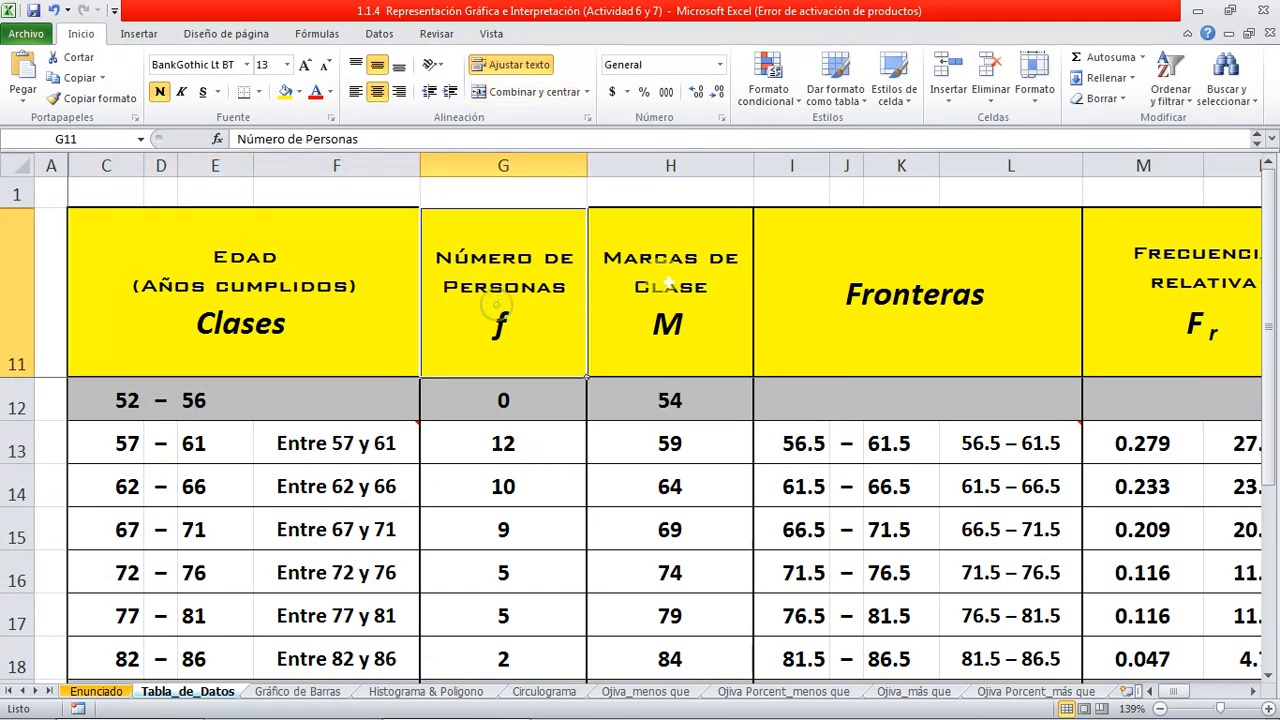
pyautogui.click(884, 295)
pyautogui.click(334, 287)
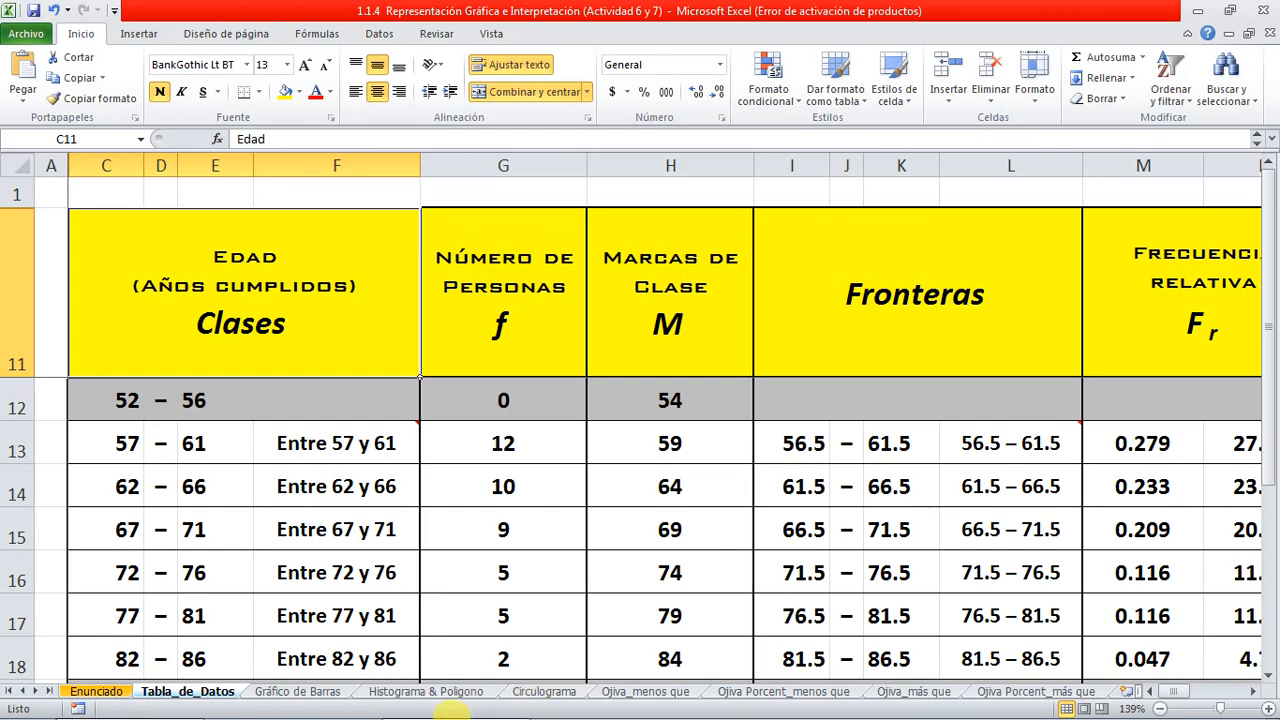
# Compare the bar chart on the Gráfico de Barras sheet with the chart on the Histograma & Poligono sheet
pyautogui.click(288, 698)
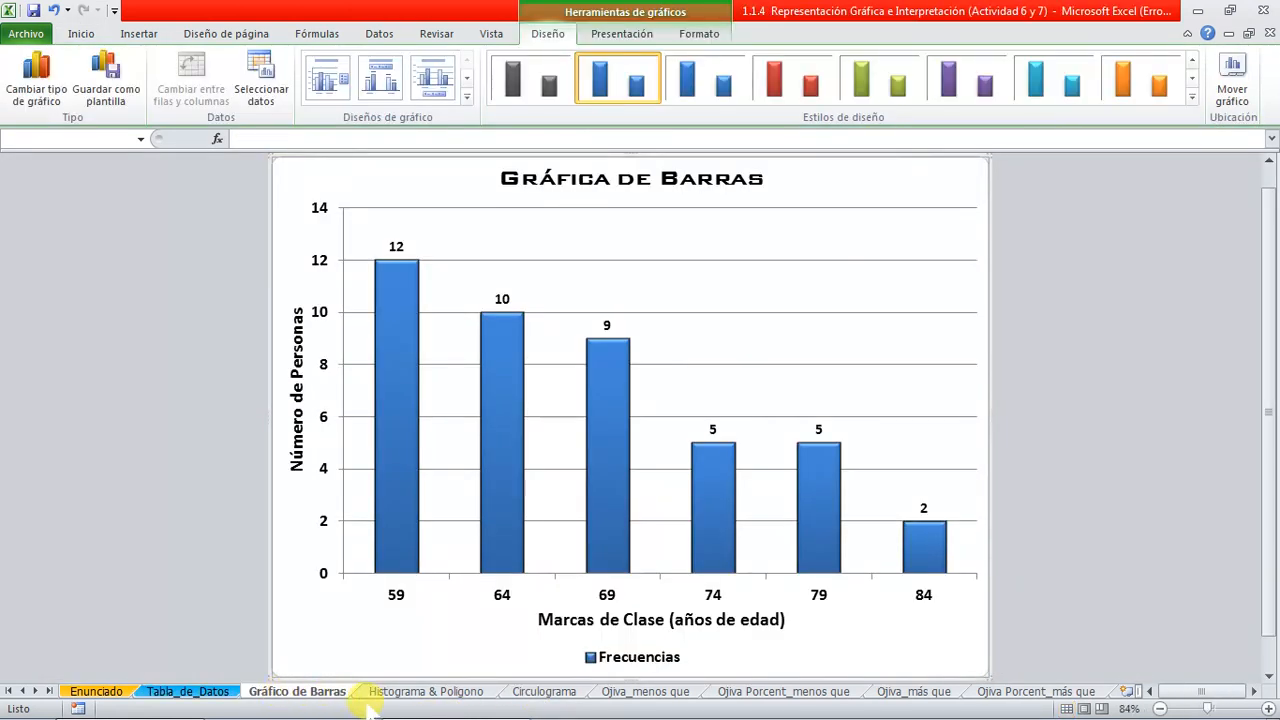
pyautogui.click(398, 698)
pyautogui.click(325, 698)
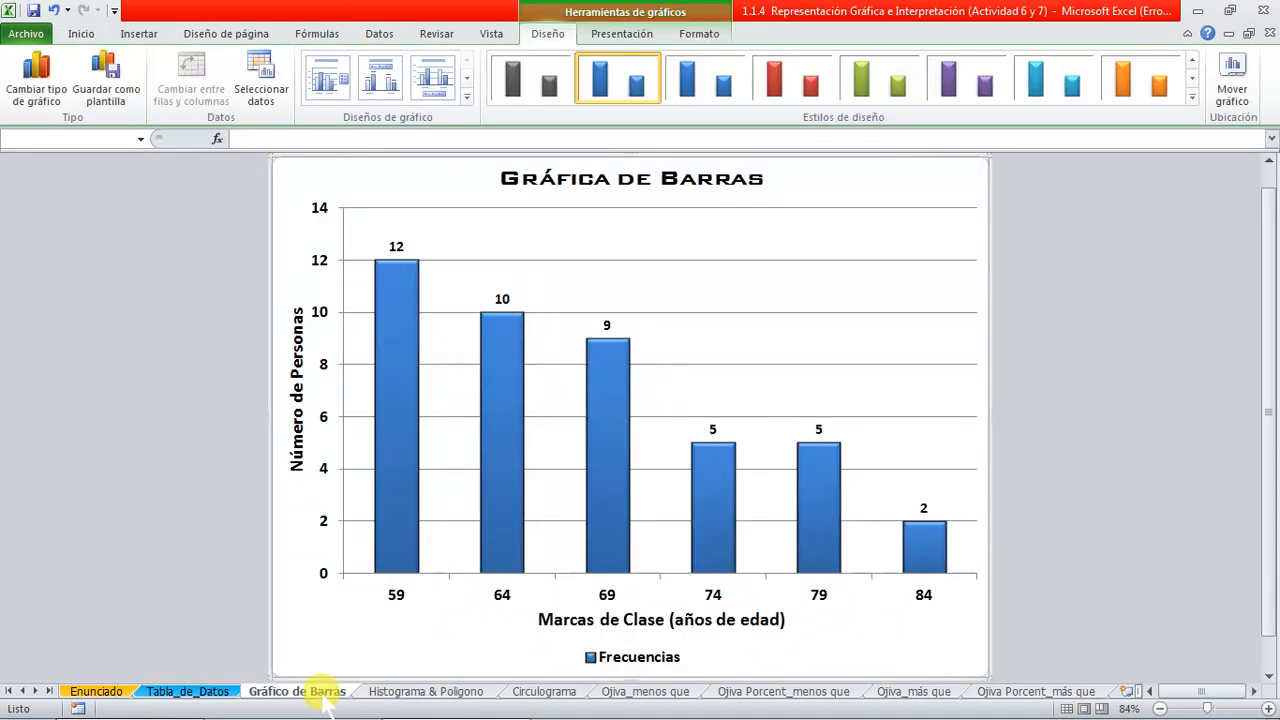
pyautogui.click(390, 698)
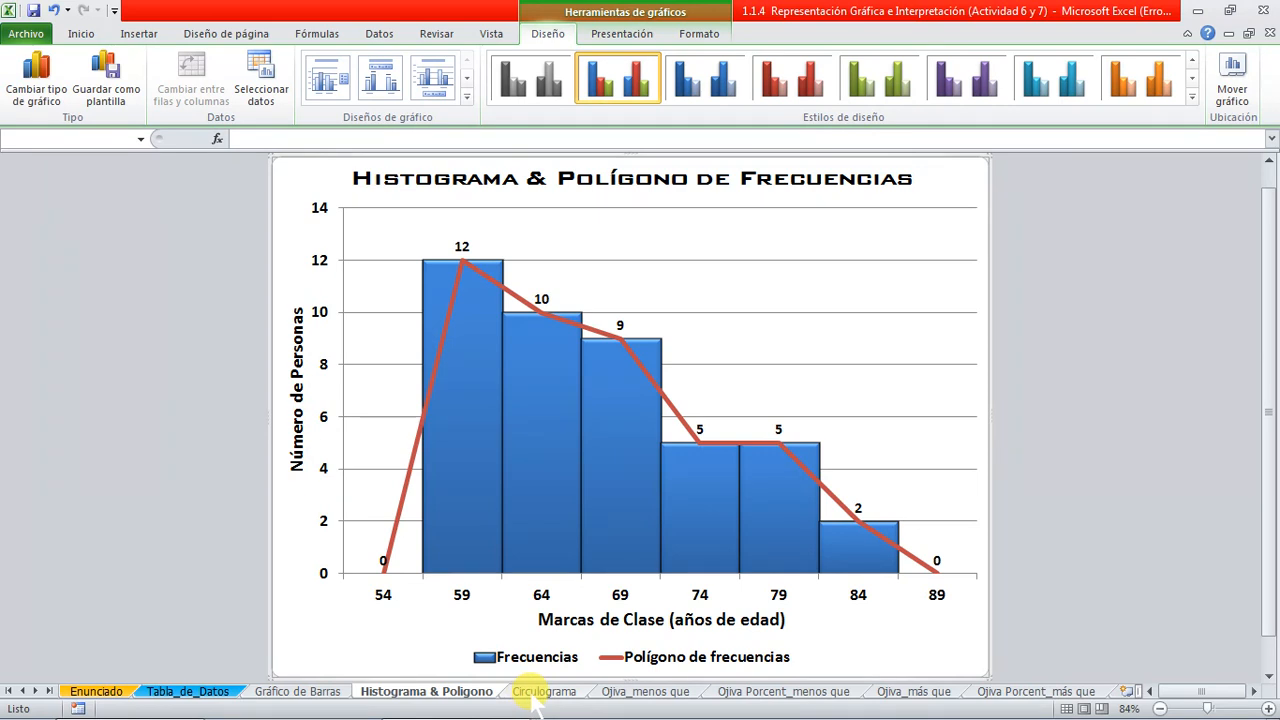
pyautogui.click(300, 694)
pyautogui.click(405, 692)
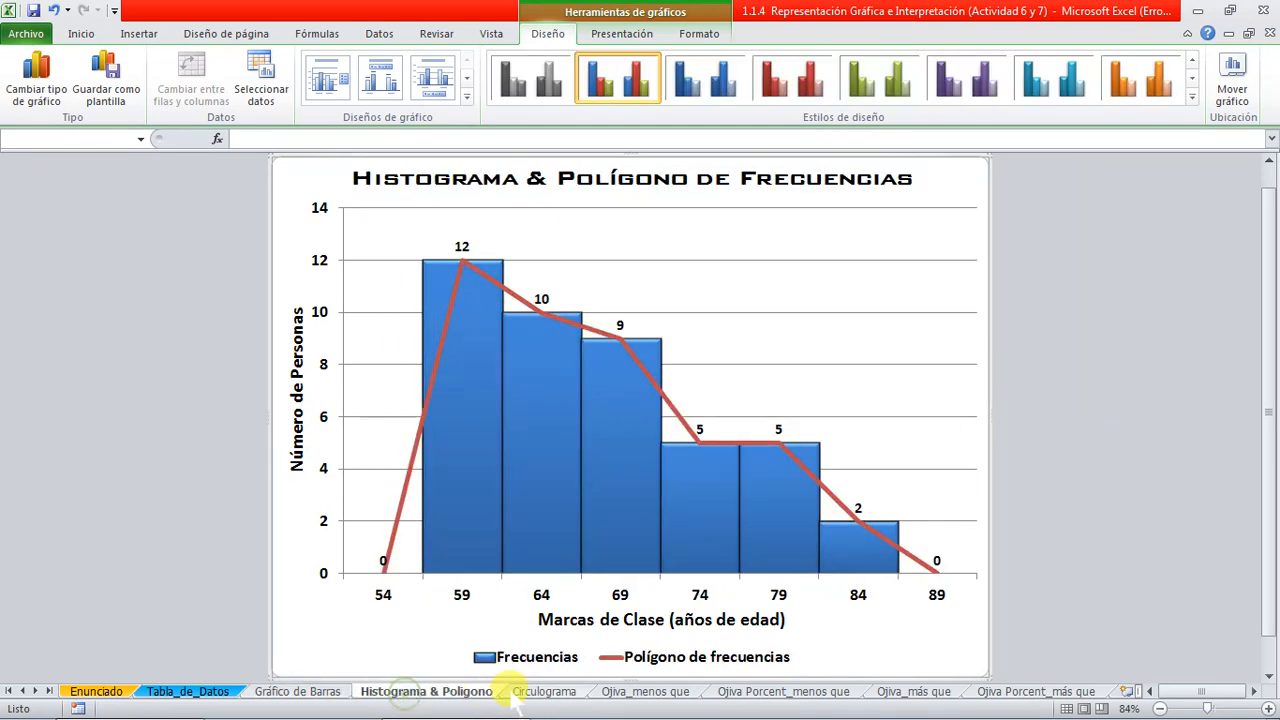
# View the Circulograma and the four Ojiva chart sheets in sequence, finishing back on Gráfico de Barras
pyautogui.click(528, 690)
pyautogui.click(640, 698)
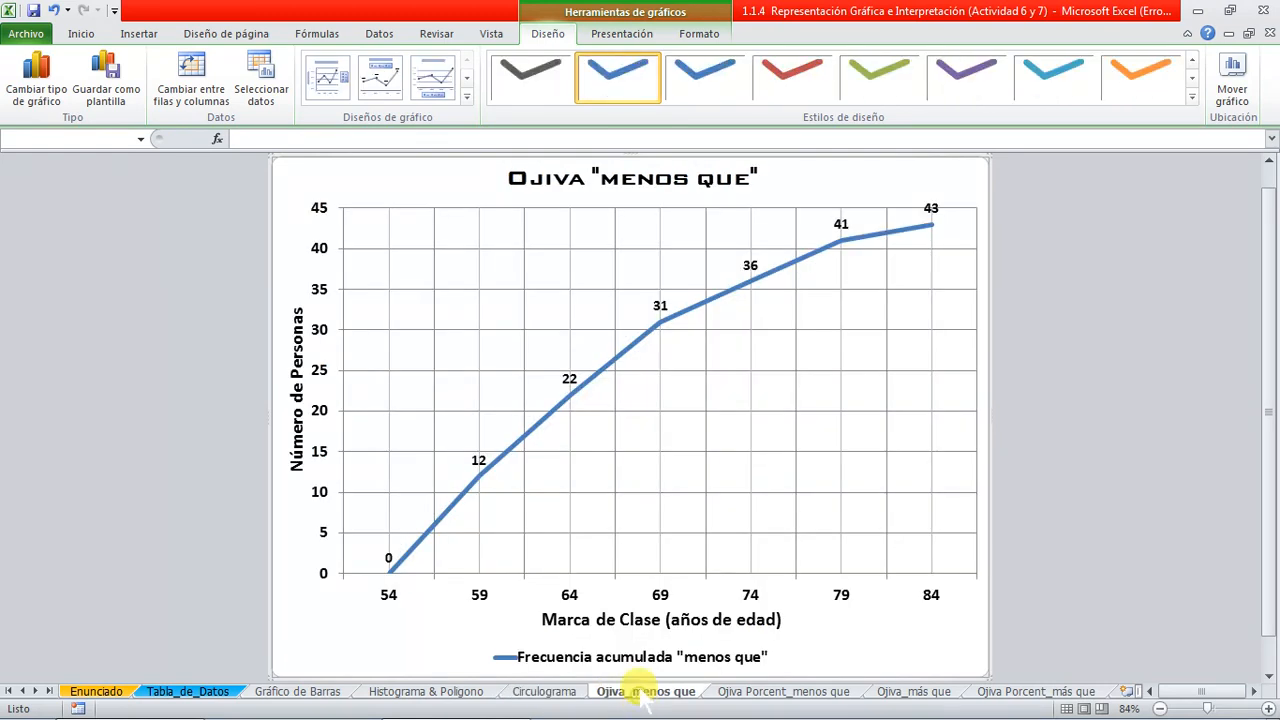
pyautogui.click(773, 698)
pyautogui.click(910, 692)
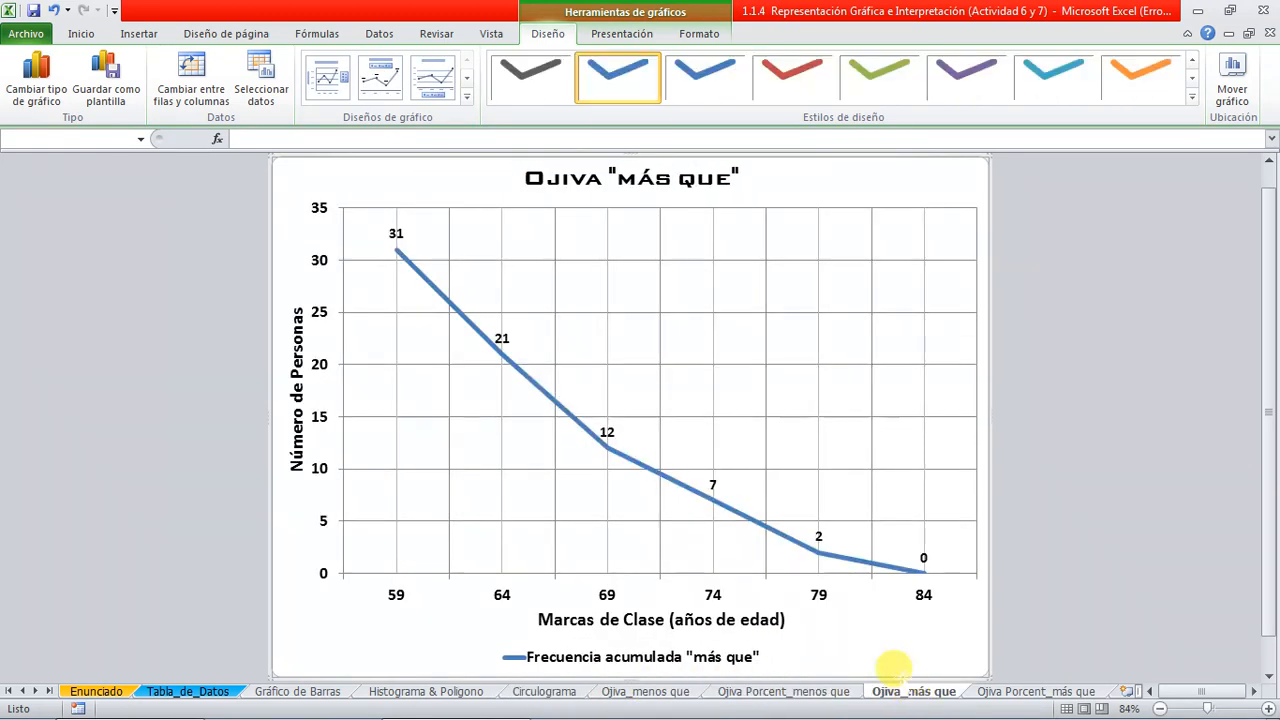
pyautogui.click(1015, 697)
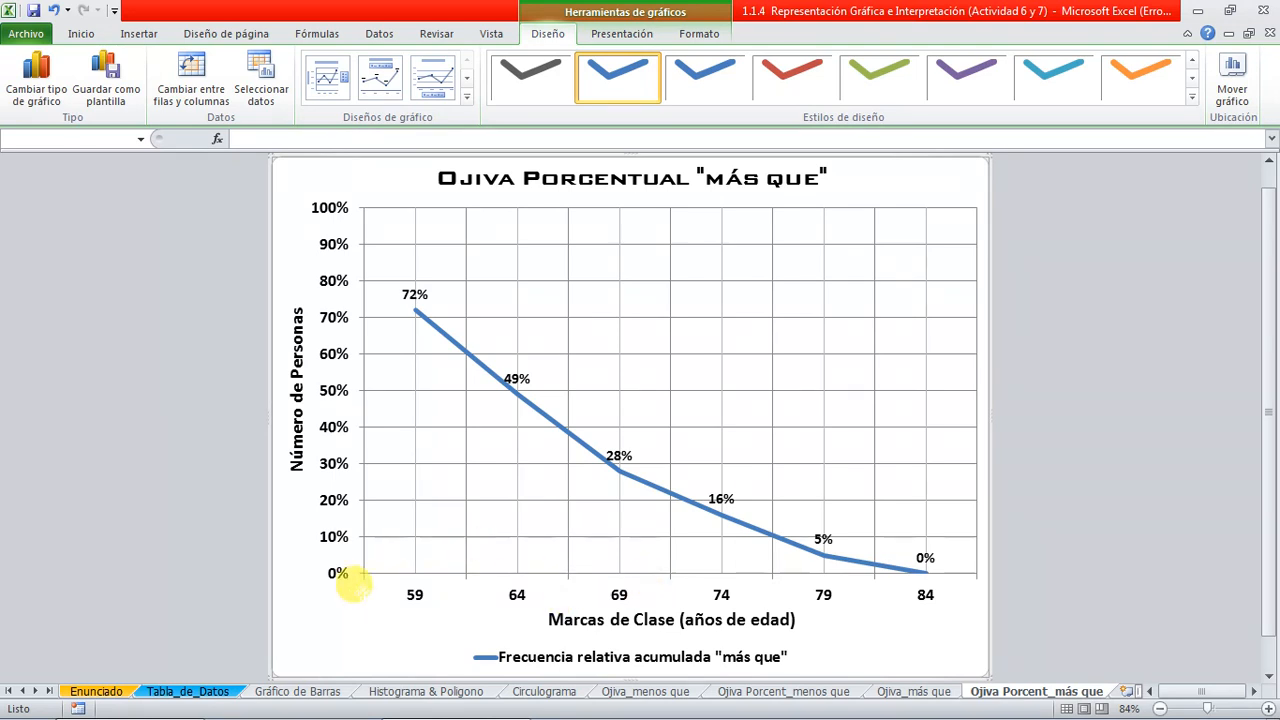
pyautogui.click(296, 696)
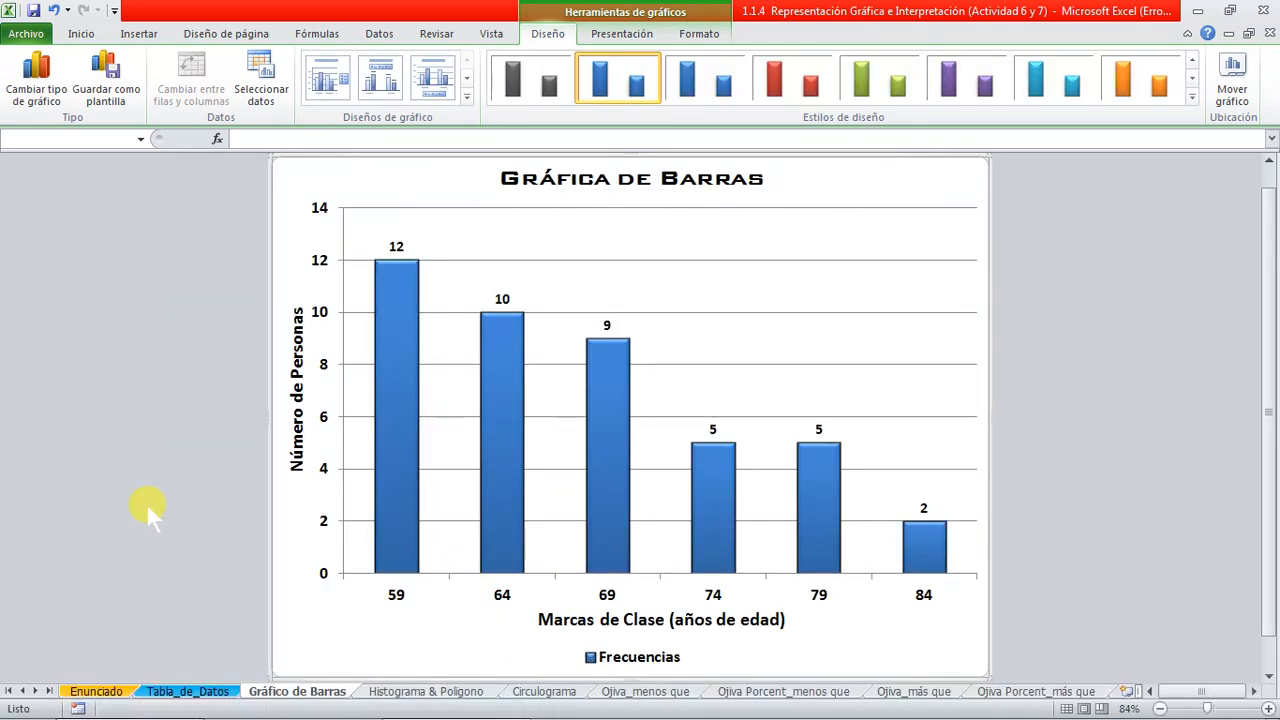
# On the Tabla_de_Datos sheet, unhide column B between columns A and C
pyautogui.click(168, 694)
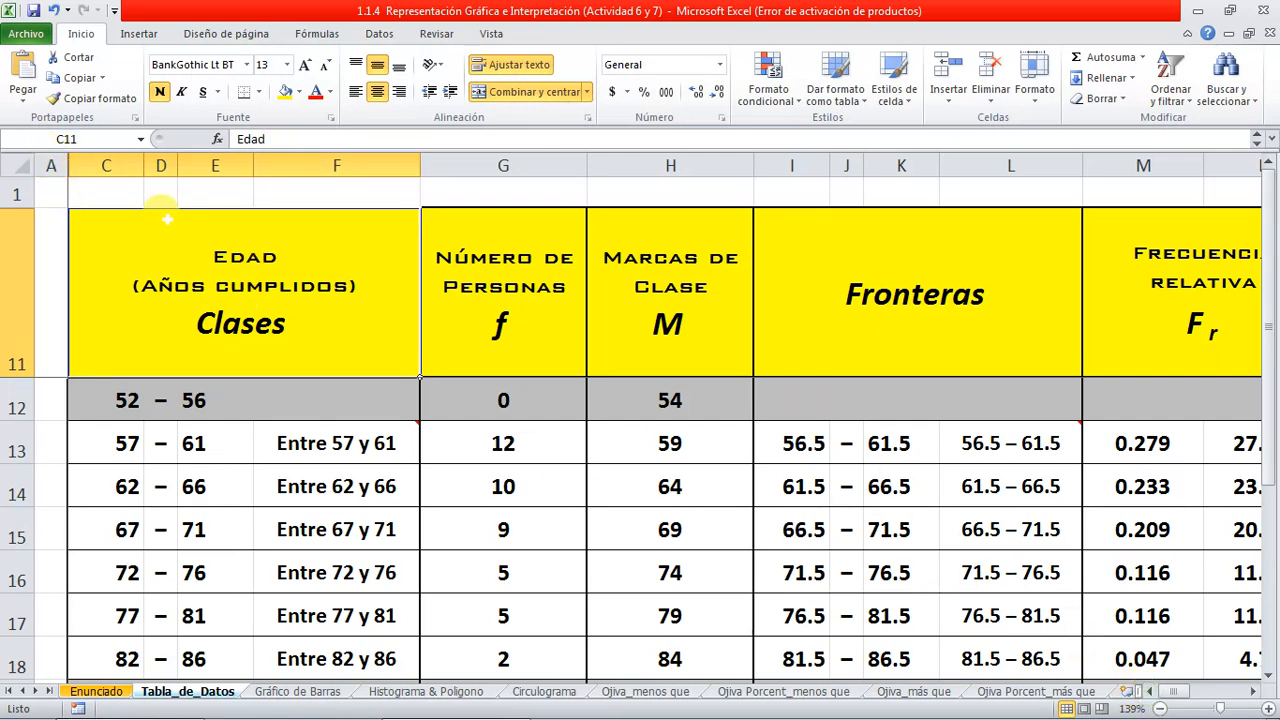
pyautogui.moveTo(50, 165); pyautogui.dragTo(92, 166)
pyautogui.rightClick(90, 166)
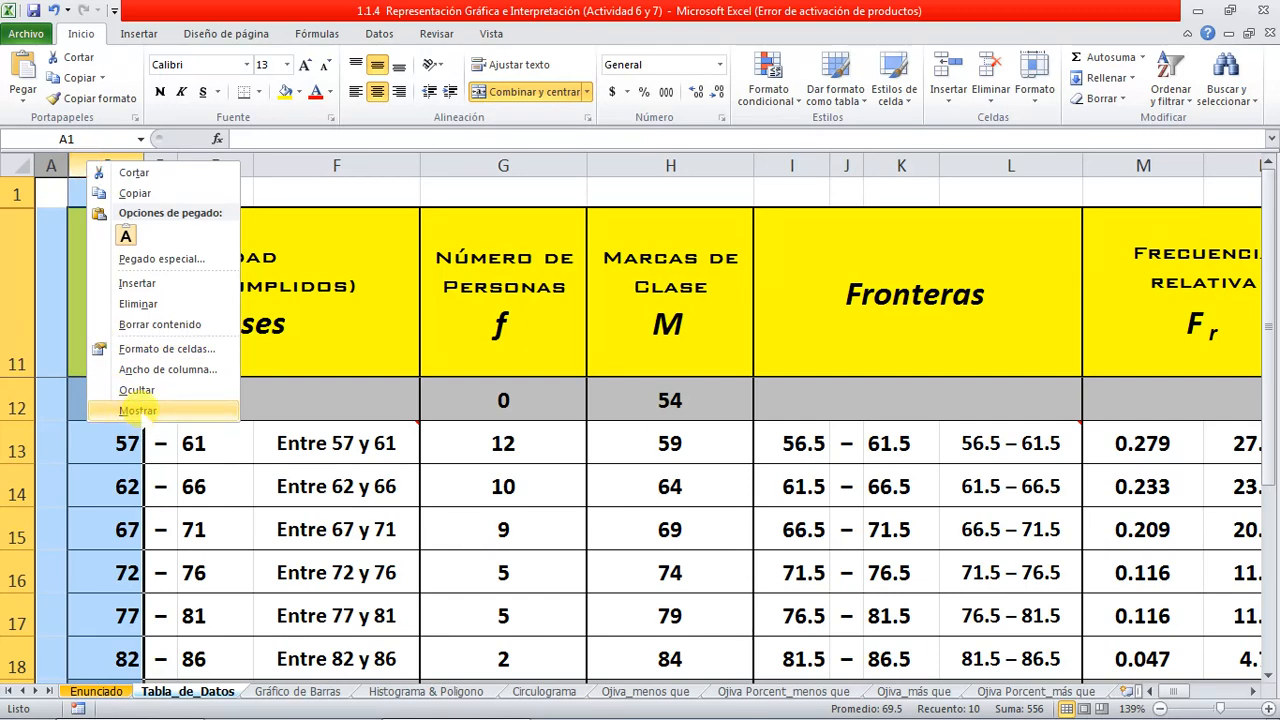
pyautogui.click(138, 411)
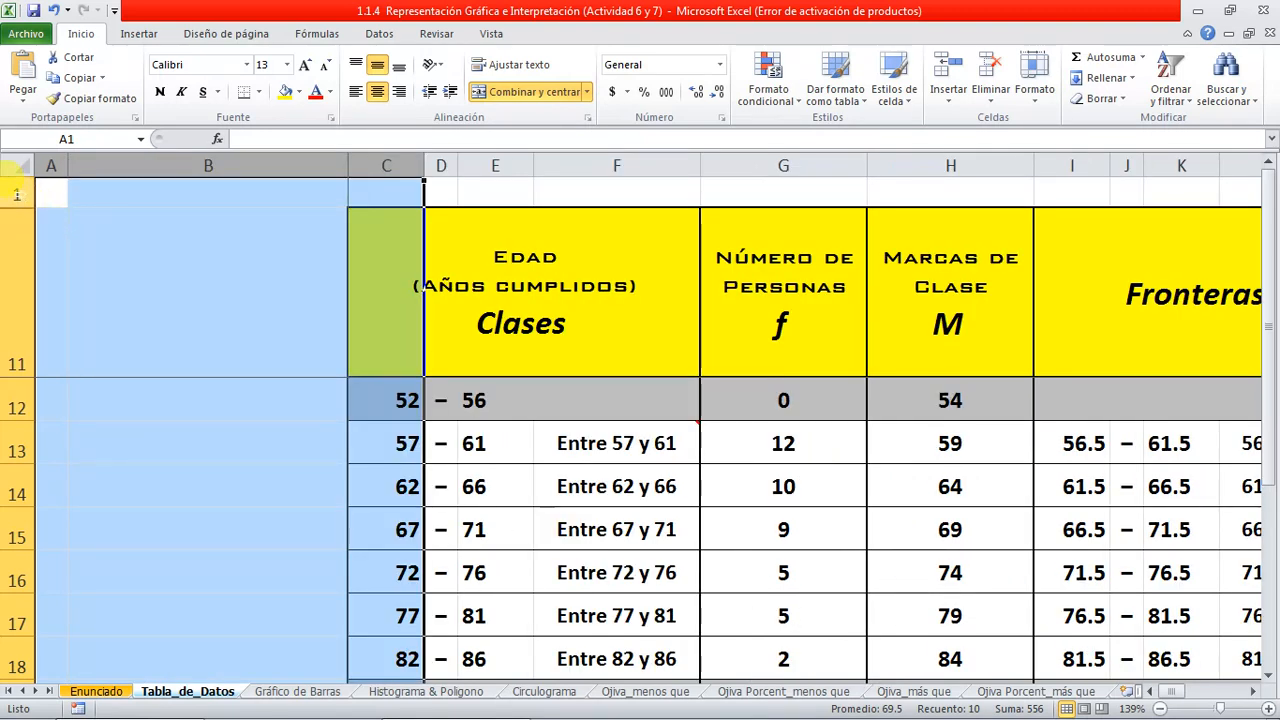
# Unhide rows 2 to 10 above the frequency table's header row
pyautogui.click(18, 193)
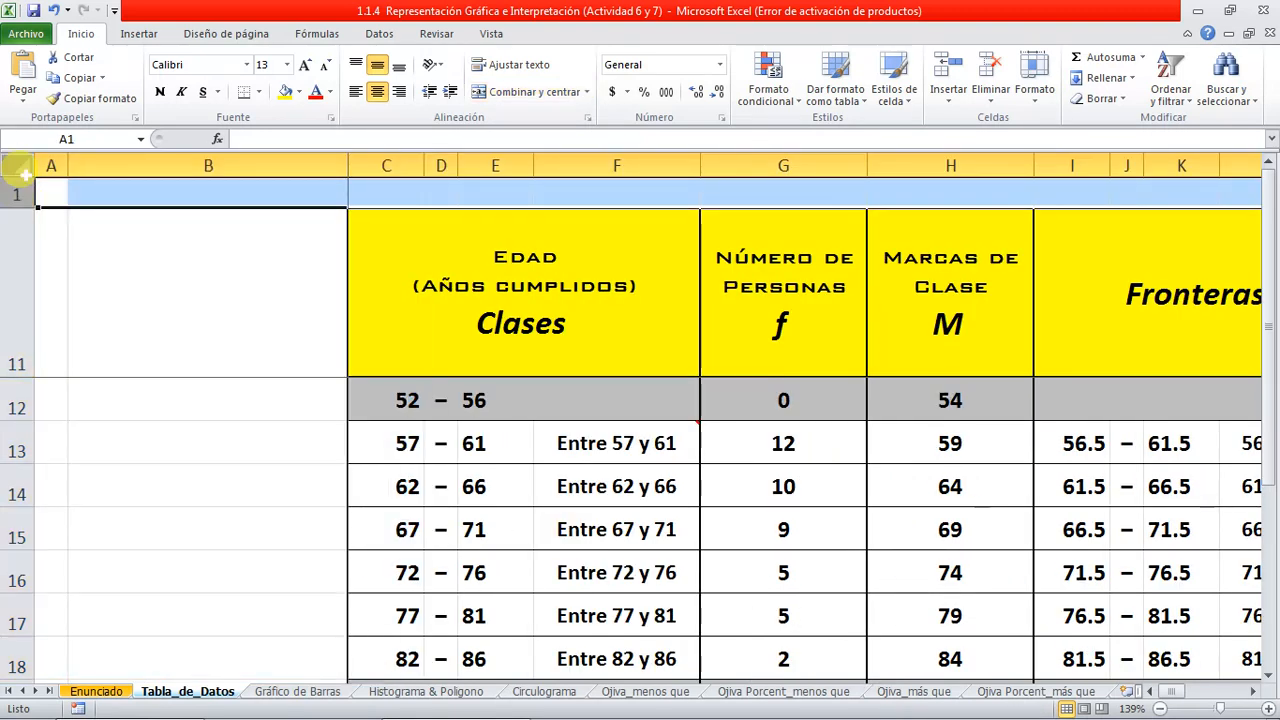
pyautogui.moveTo(18, 192); pyautogui.dragTo(19, 212)
pyautogui.rightClick(14, 232)
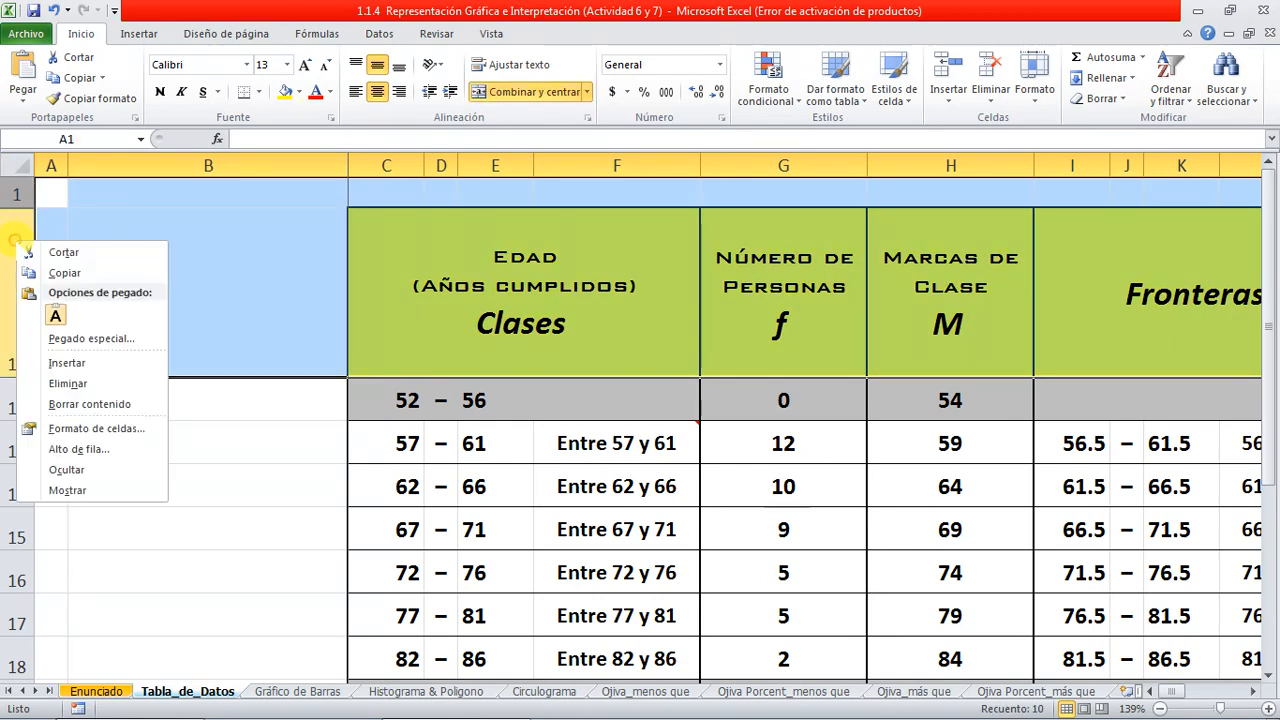
pyautogui.click(52, 491)
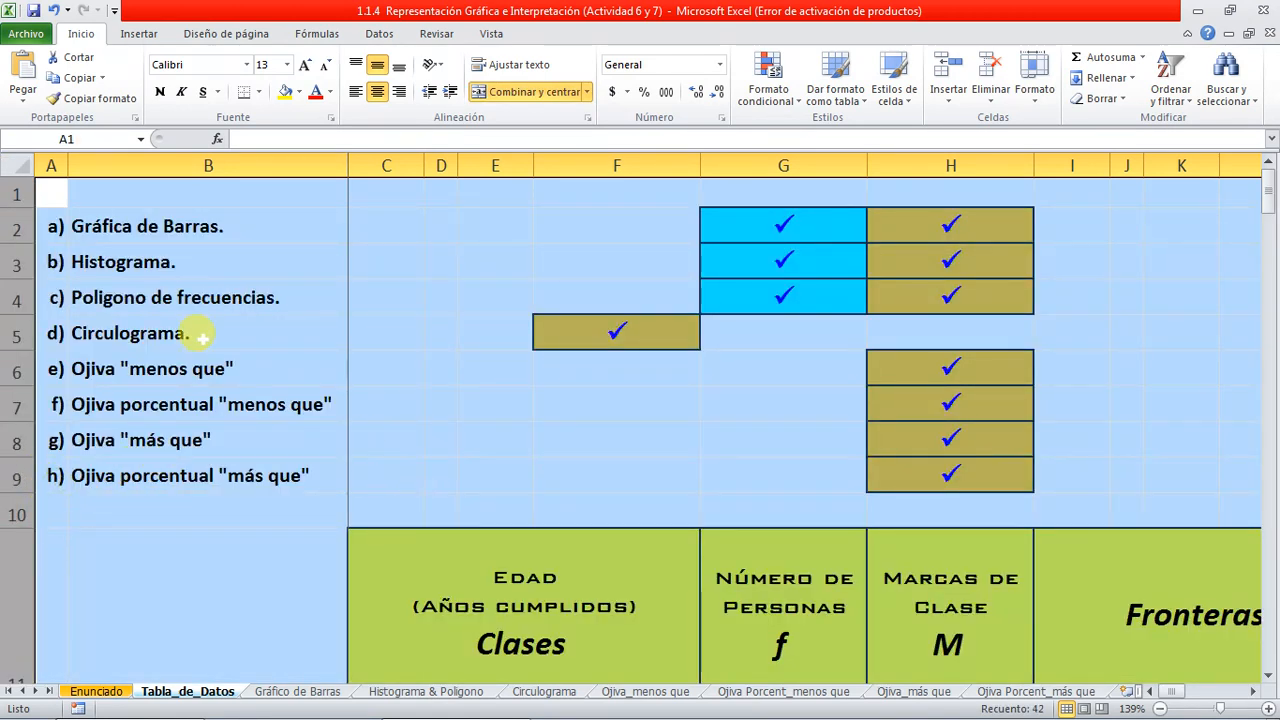
# Read the chart list from Gráfica de Barras to Ojiva porcentual "más que" in B2:B9, plus the blue marks in G2:G4
pyautogui.click(137, 228)
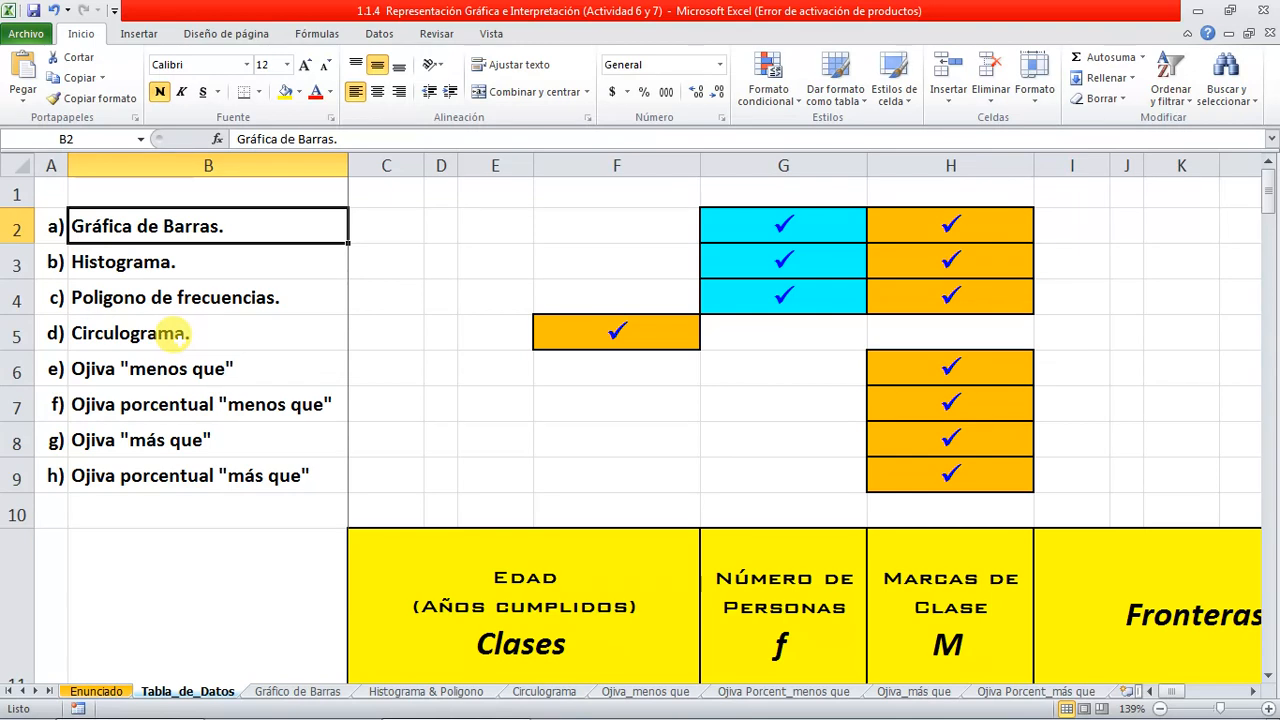
pyautogui.press('Down')
pyautogui.press('Down')
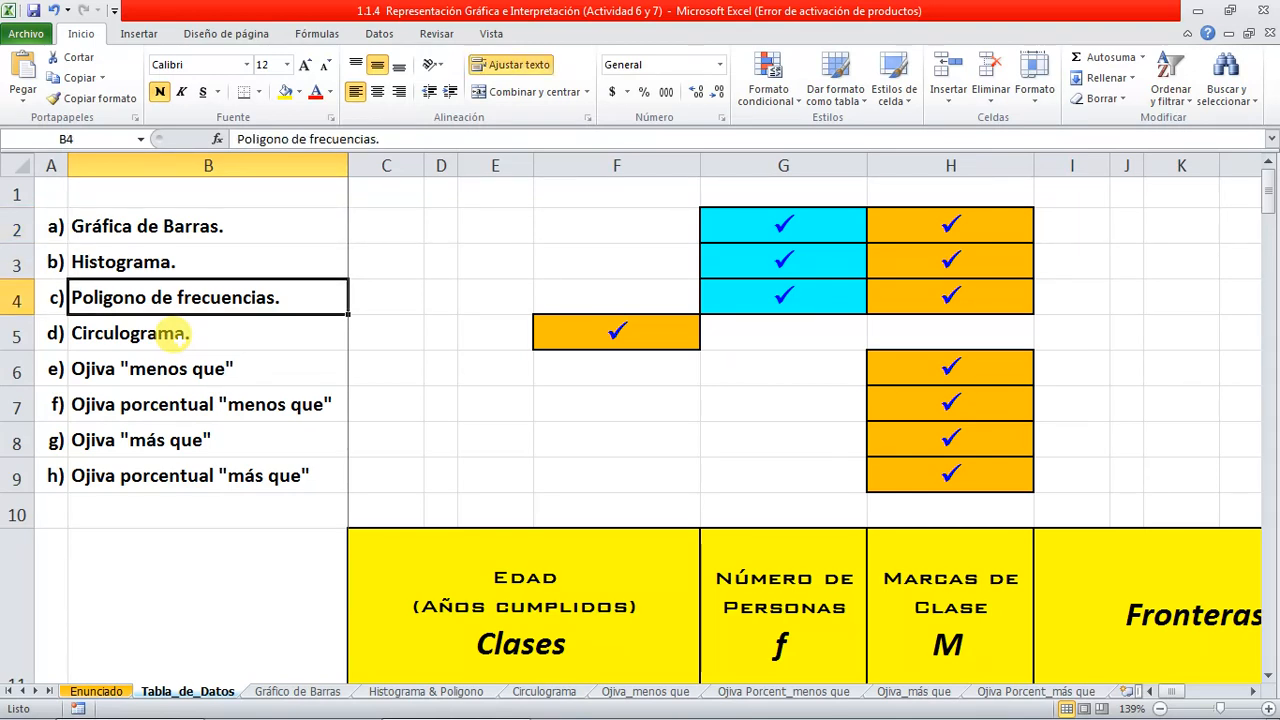
pyautogui.press('Up')
pyautogui.press('Down')
pyautogui.press('Down')
pyautogui.press('Down')
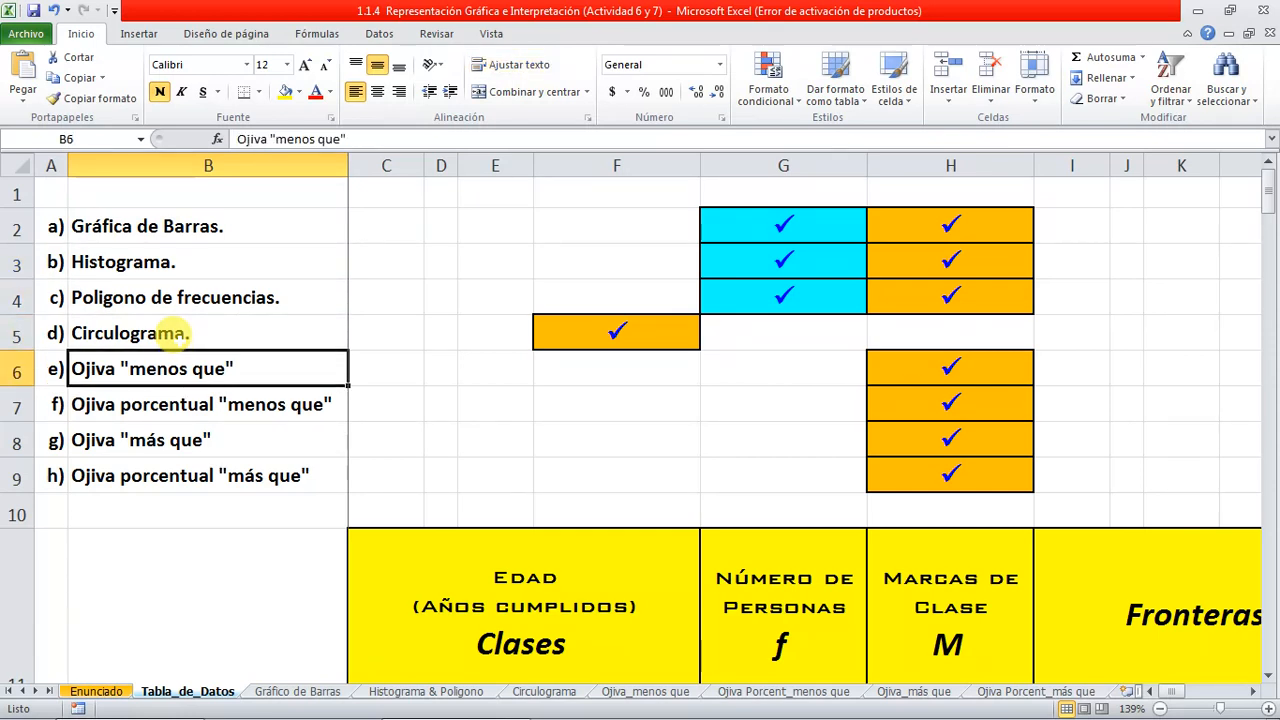
pyautogui.press('Down')
pyautogui.press('Down')
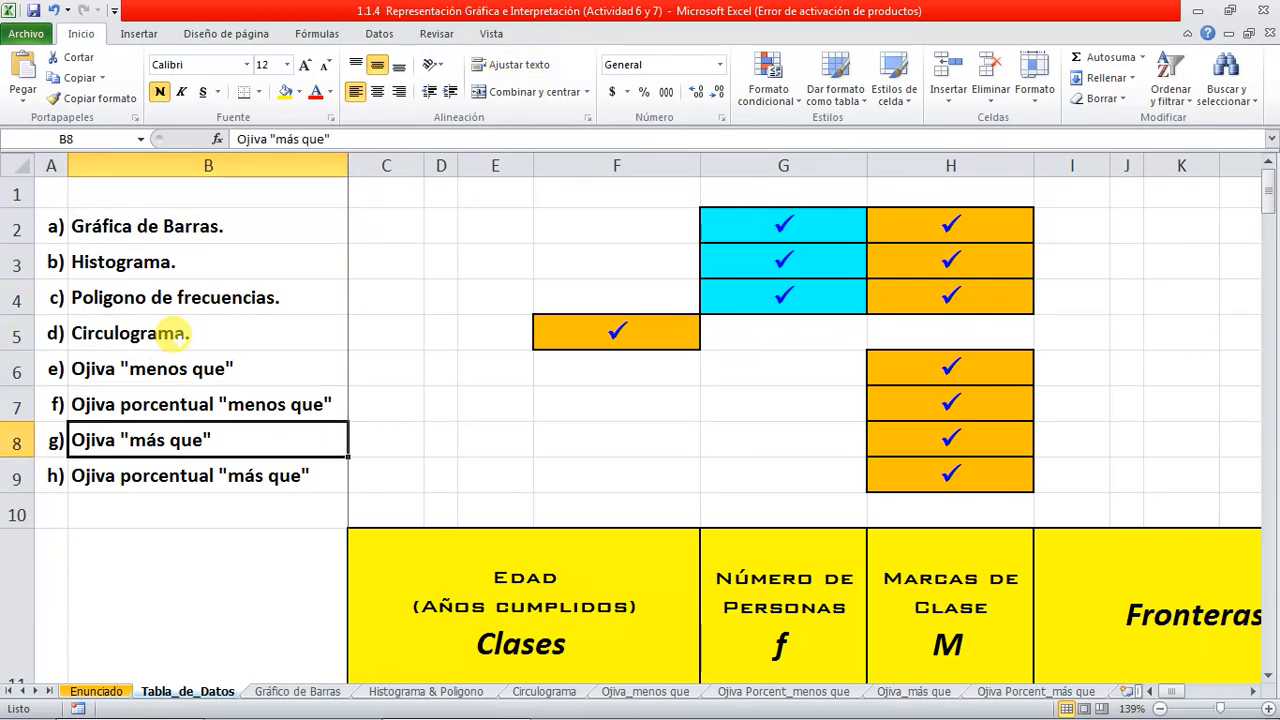
pyautogui.press('Down')
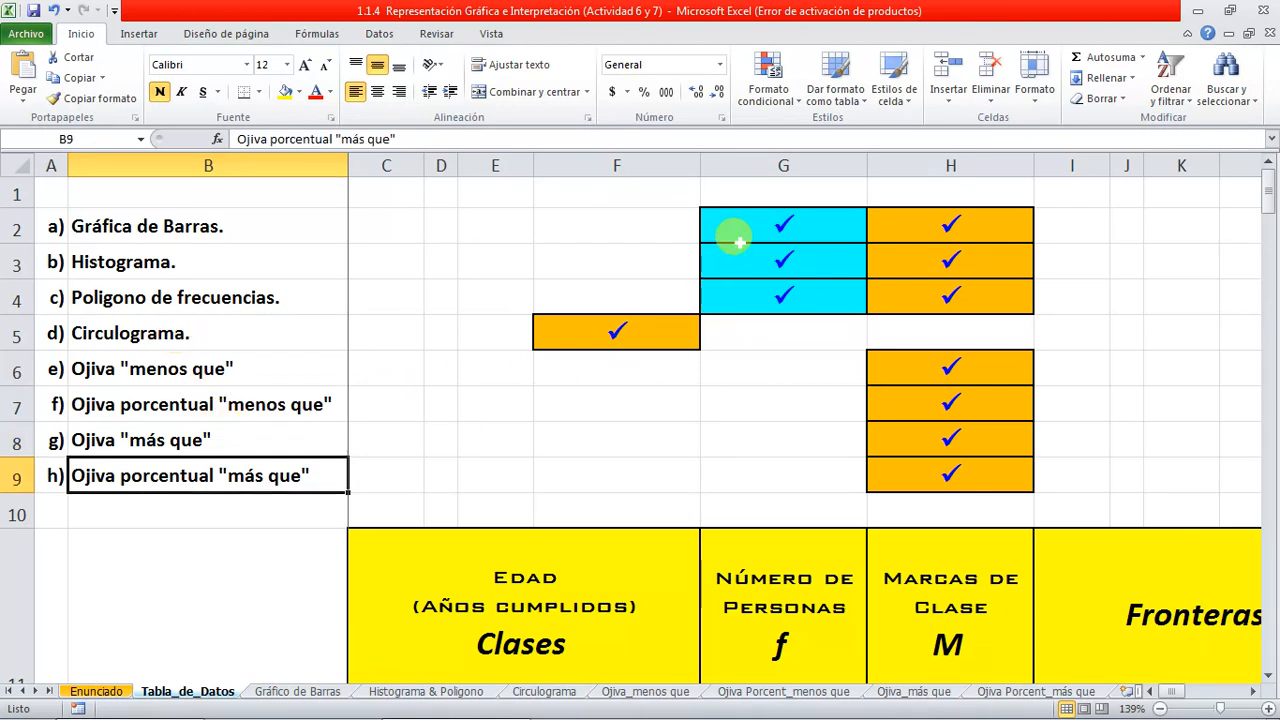
pyautogui.click(775, 215)
pyautogui.moveTo(830, 228); pyautogui.dragTo(786, 290)
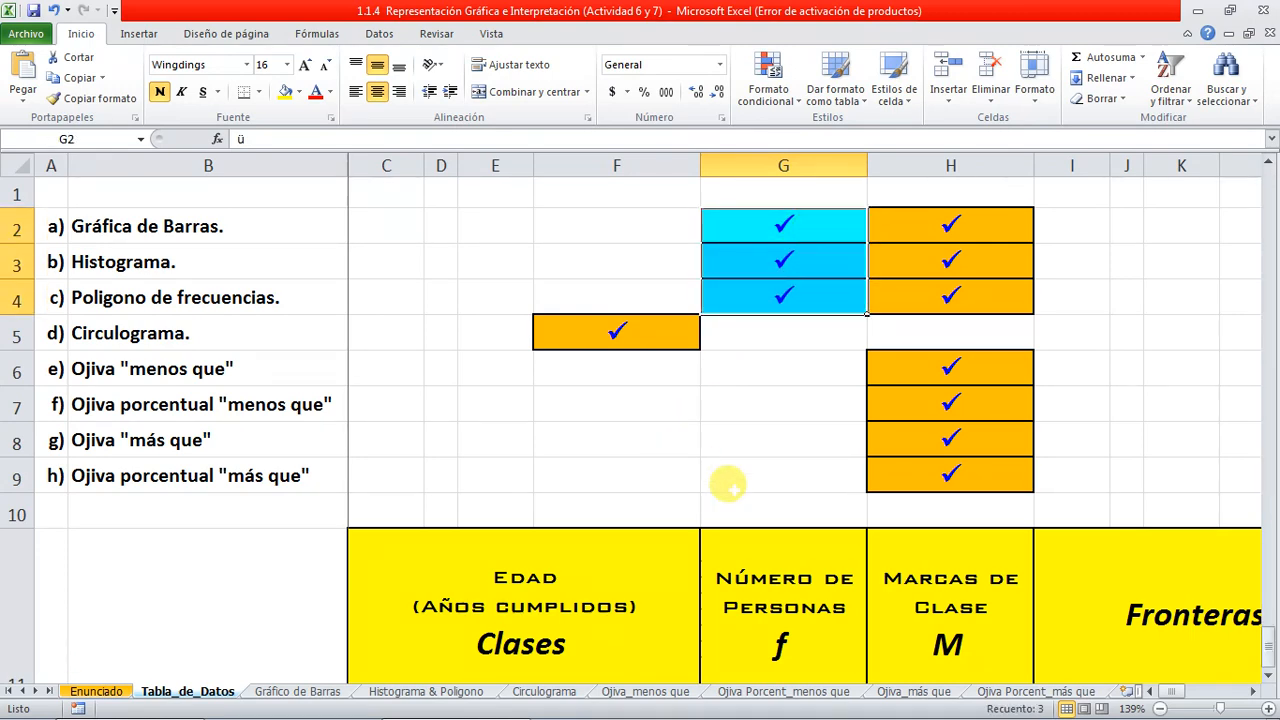
# Minimize the ribbon and zoom to the range C1:F22 so the chart list, frequency table and axis key fit the window
pyautogui.keyDown('ctrl'); pyautogui.scroll(-2, 760, 405); pyautogui.keyUp('ctrl')
pyautogui.keyDown('ctrl'); pyautogui.scroll(-2, 771, 414); pyautogui.keyUp('ctrl')
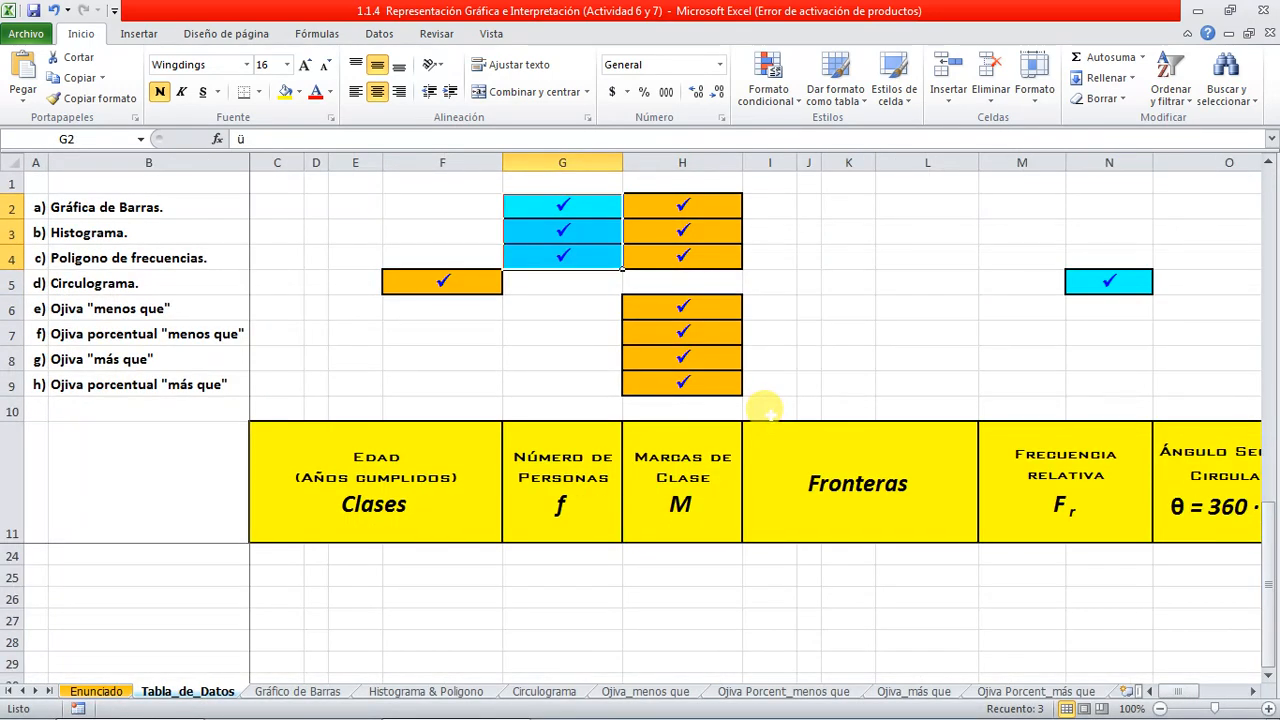
pyautogui.keyDown('ctrl'); pyautogui.scroll(-1, 704, 447); pyautogui.keyUp('ctrl')
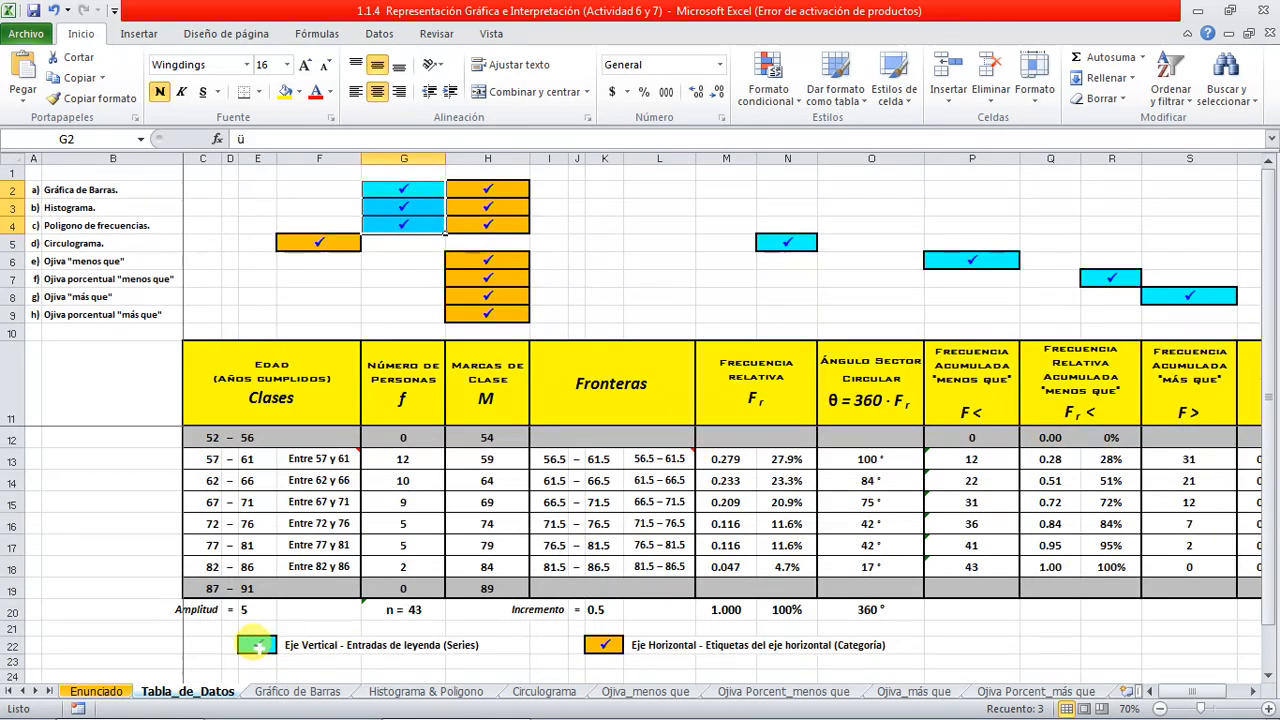
pyautogui.moveTo(258, 644); pyautogui.dragTo(200, 172)
pyautogui.click(491, 33)
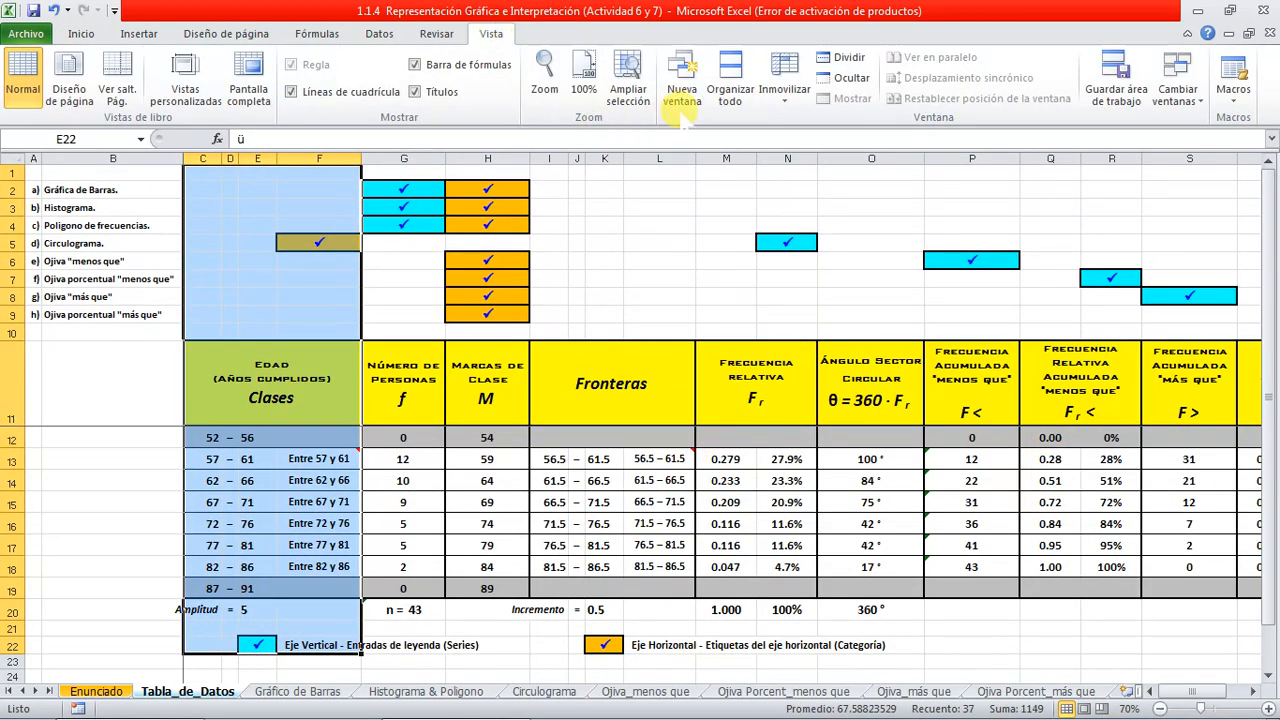
pyautogui.click(628, 80)
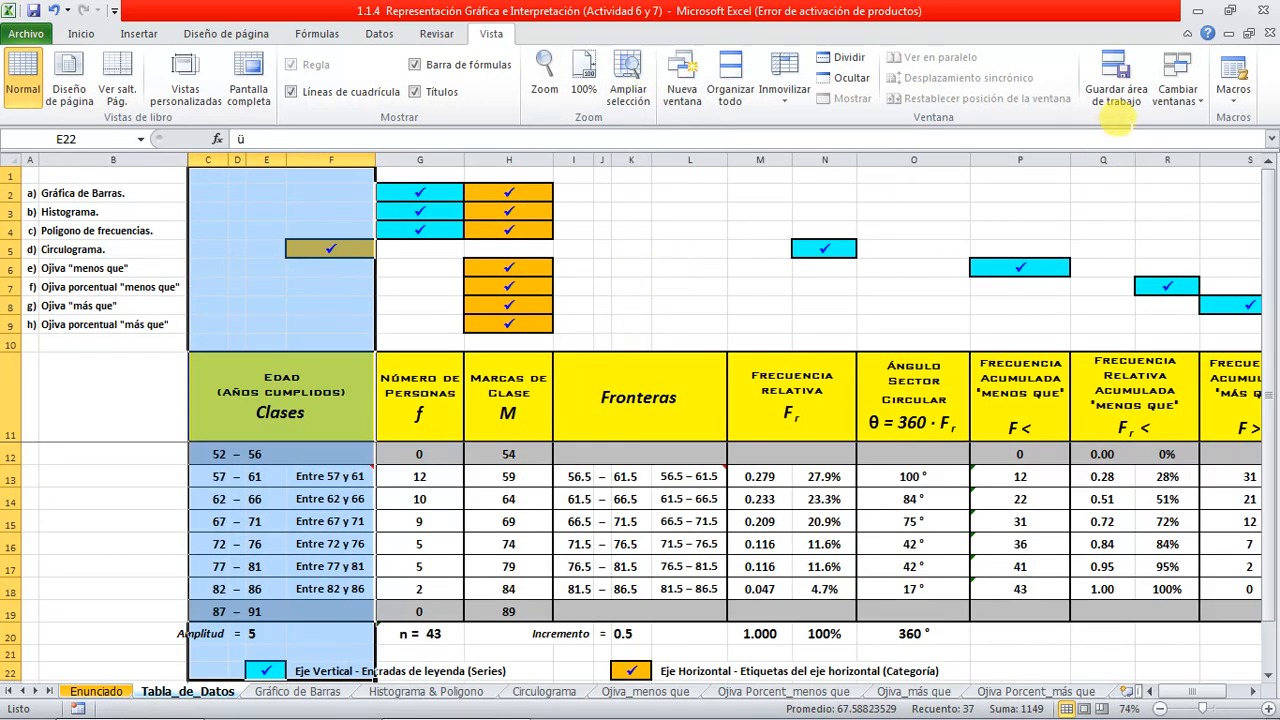
pyautogui.click(1186, 34)
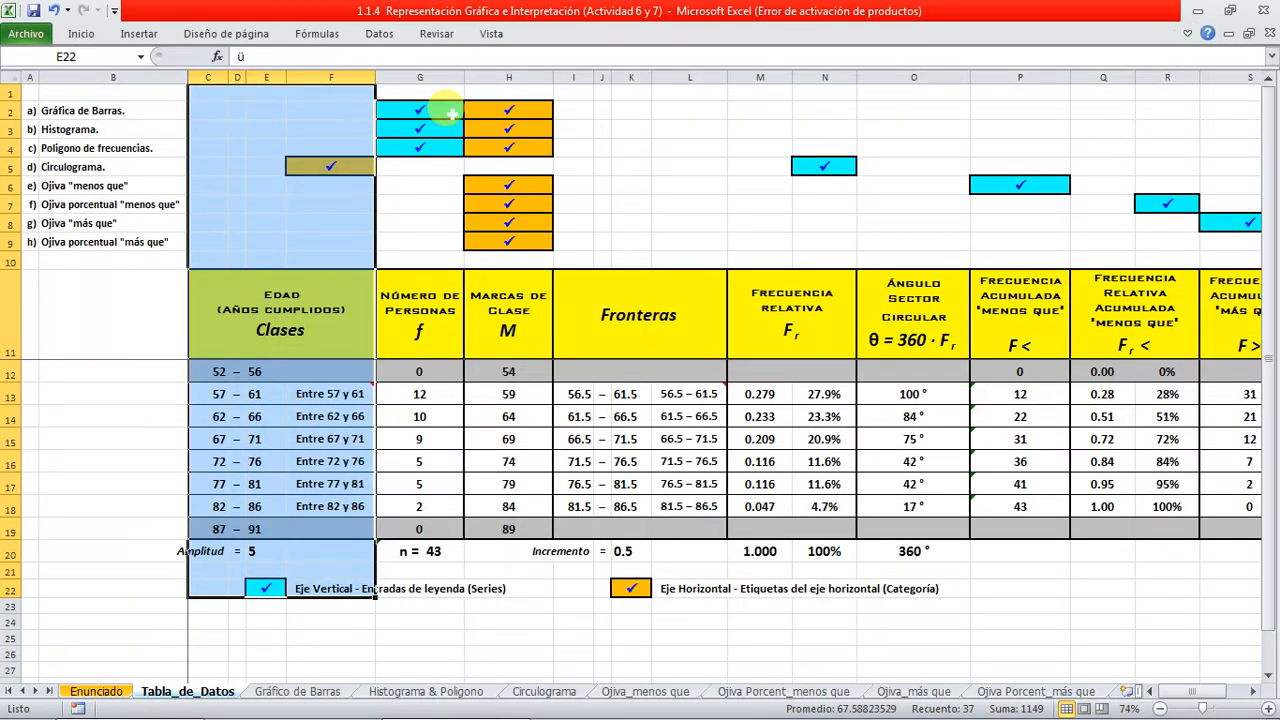
pyautogui.click(491, 33)
pyautogui.click(628, 80)
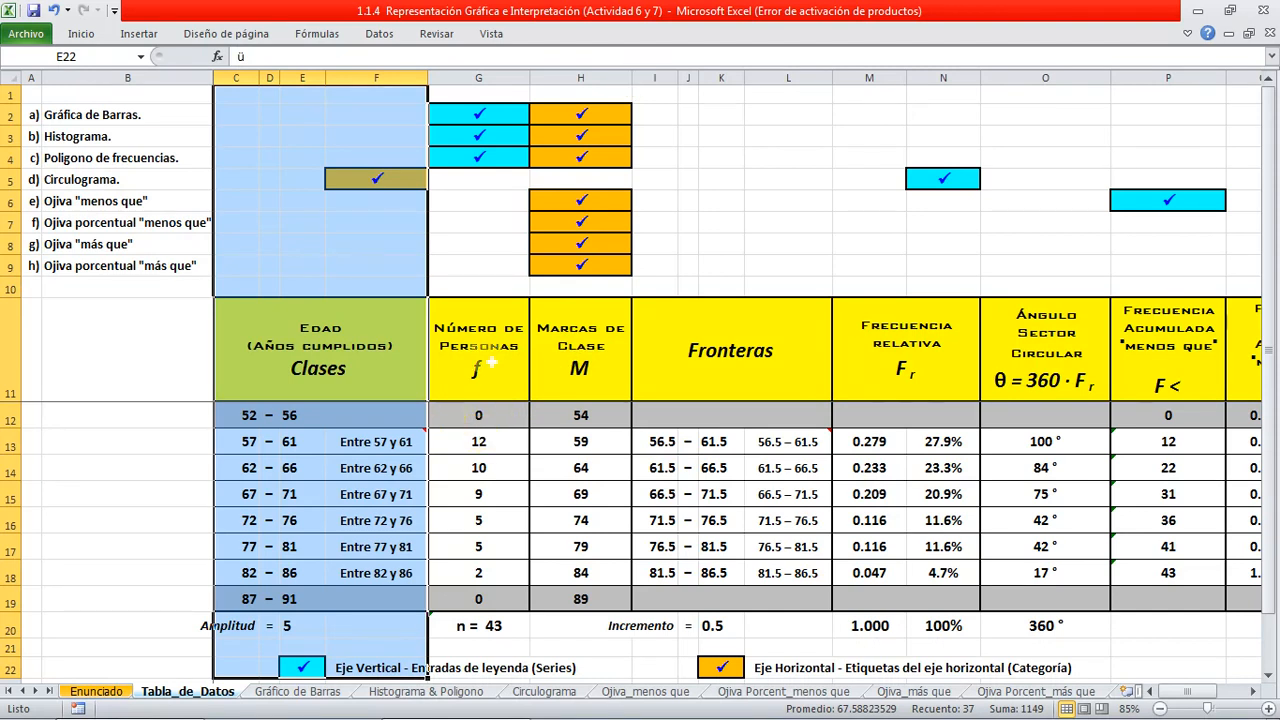
pyautogui.click(688, 157)
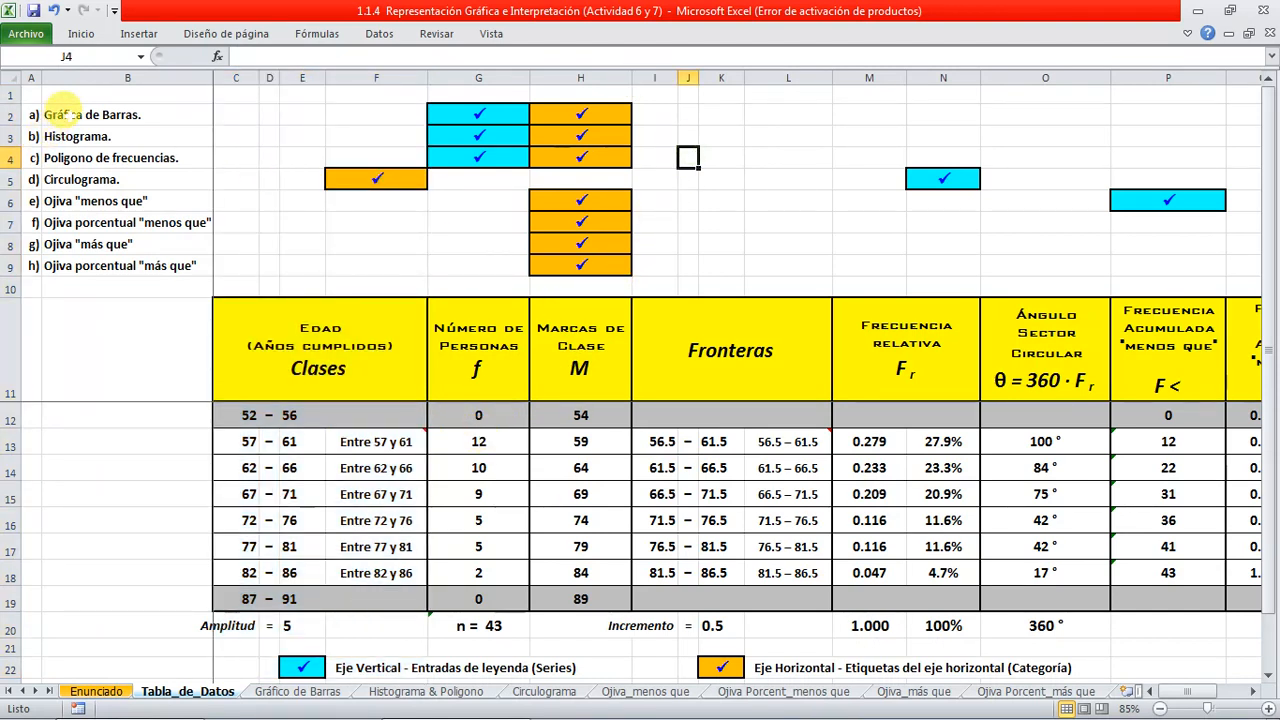
# Match the blue marks in G2:G4 and the orange marks in H2:H9 with the axis key in row 22
pyautogui.click(64, 112)
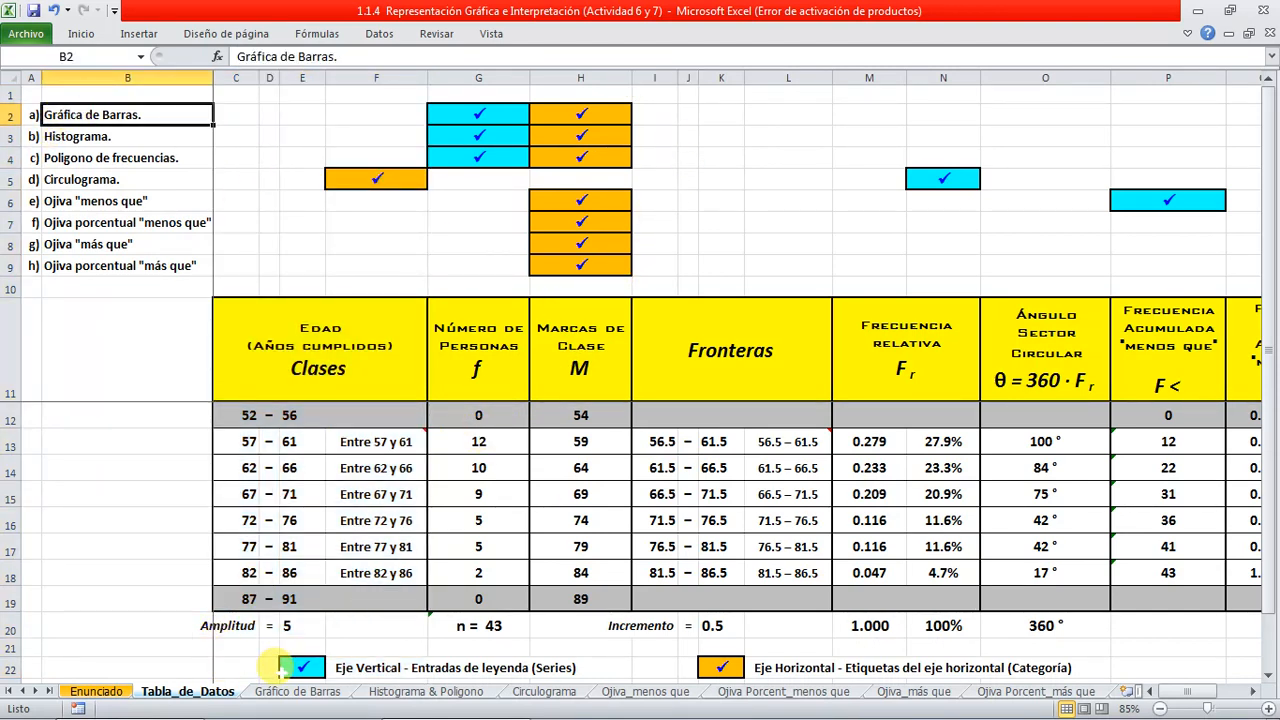
pyautogui.moveTo(476, 110); pyautogui.dragTo(478, 150)
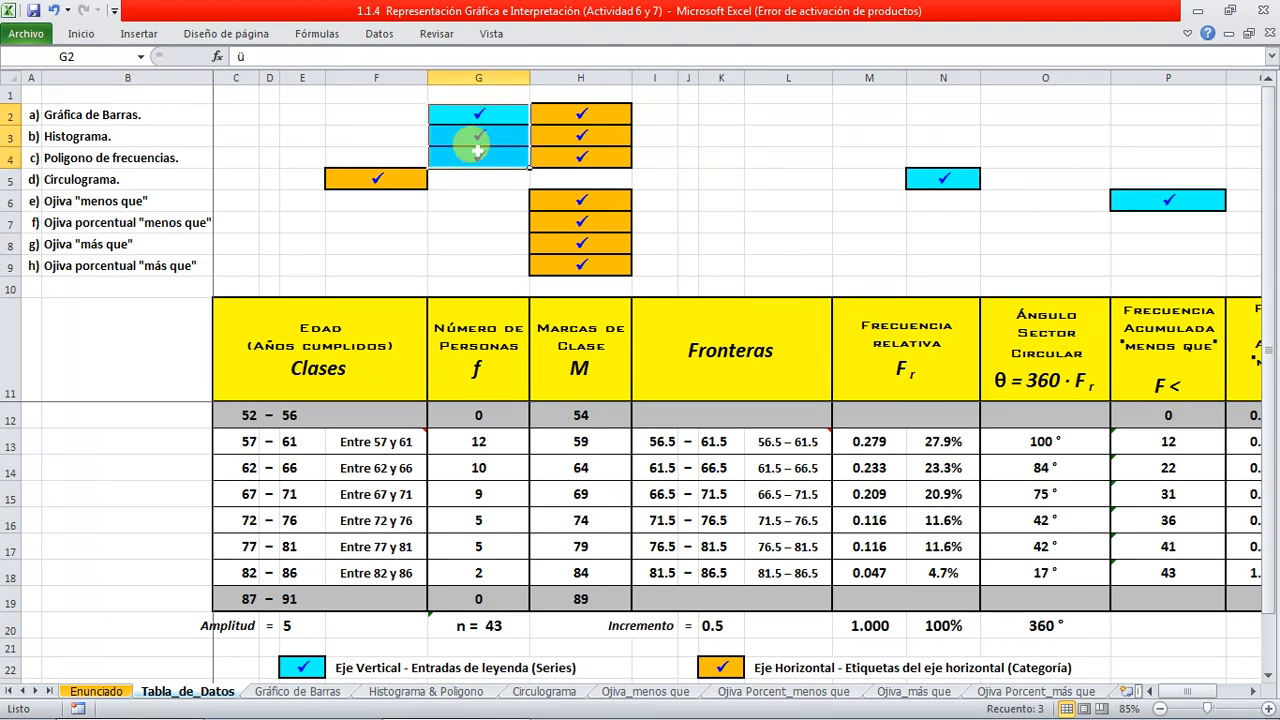
pyautogui.click(300, 667)
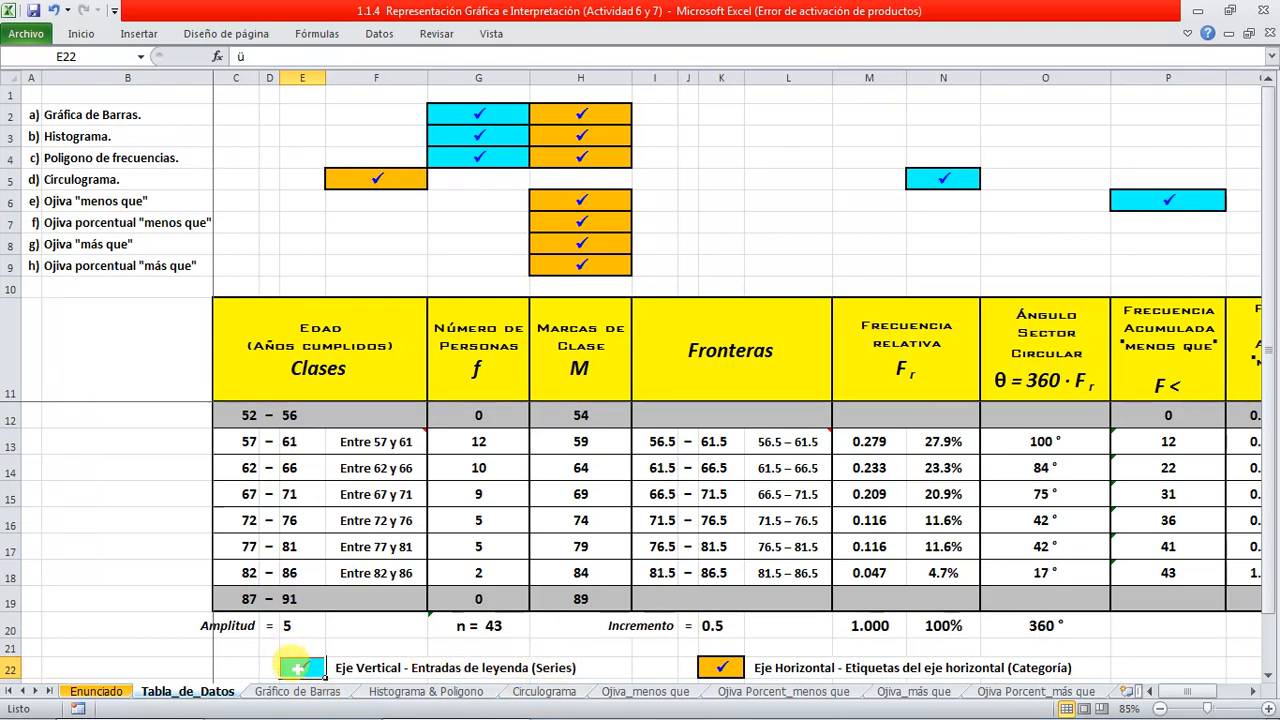
pyautogui.moveTo(578, 112); pyautogui.dragTo(565, 266)
pyautogui.click(712, 665)
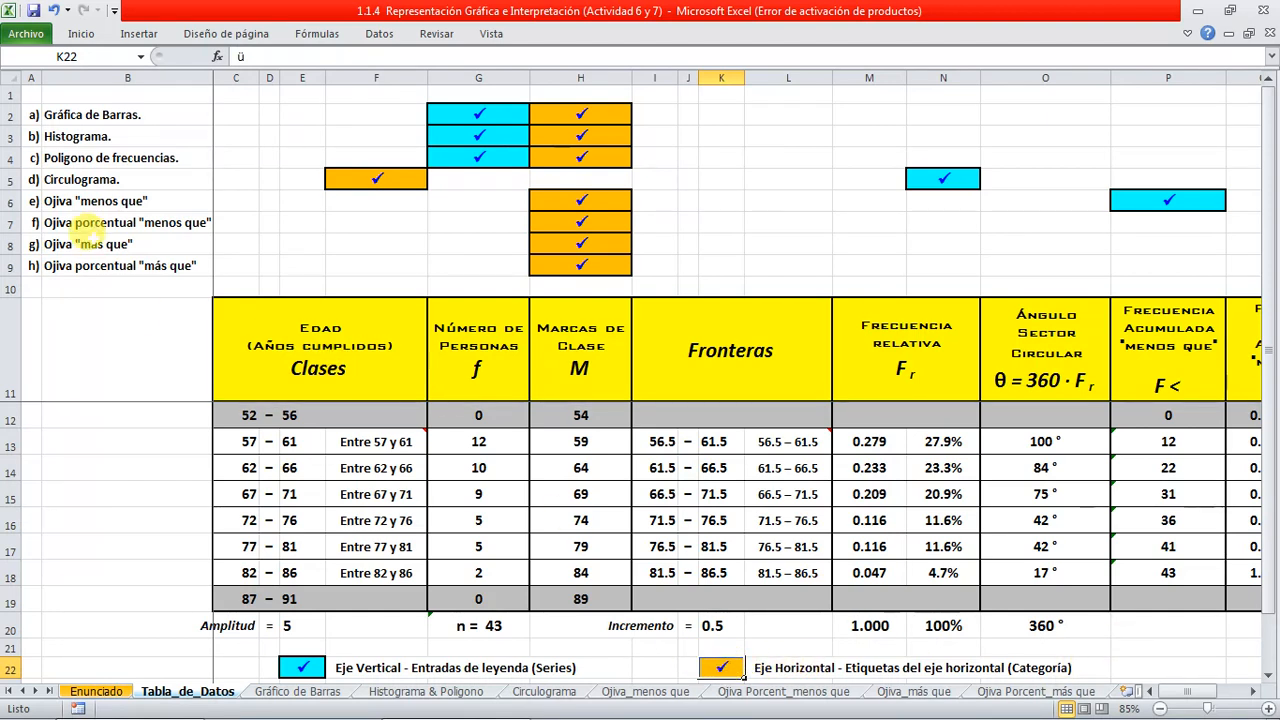
# Check which columns the Gráfica de Barras uses, examining the Número de Personas and Marcas de Clase headers
pyautogui.click(88, 108)
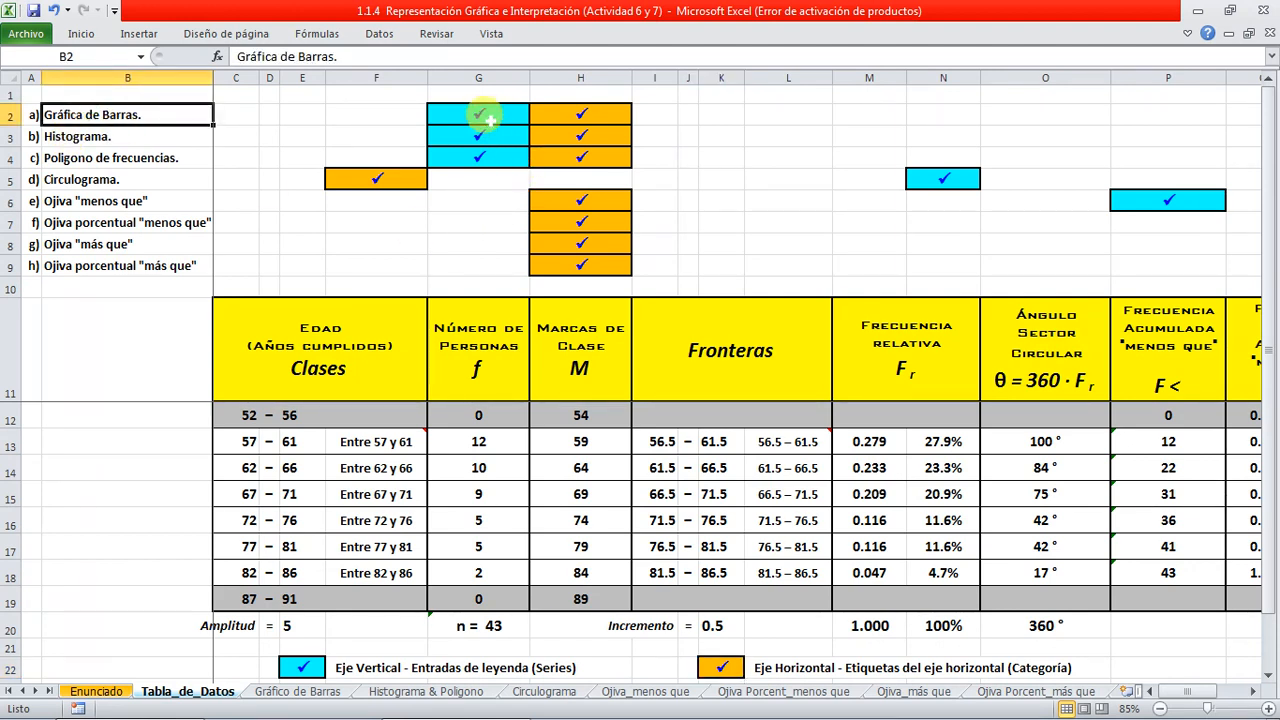
pyautogui.click(479, 360)
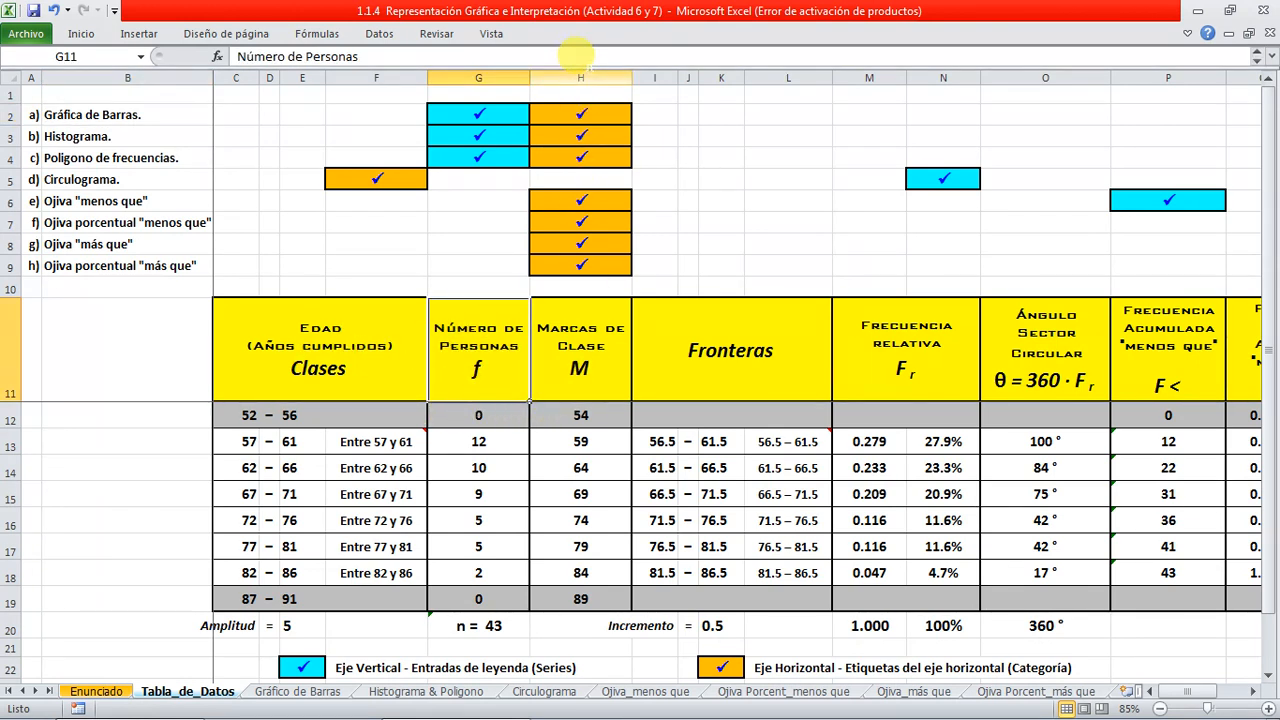
pyautogui.click(593, 364)
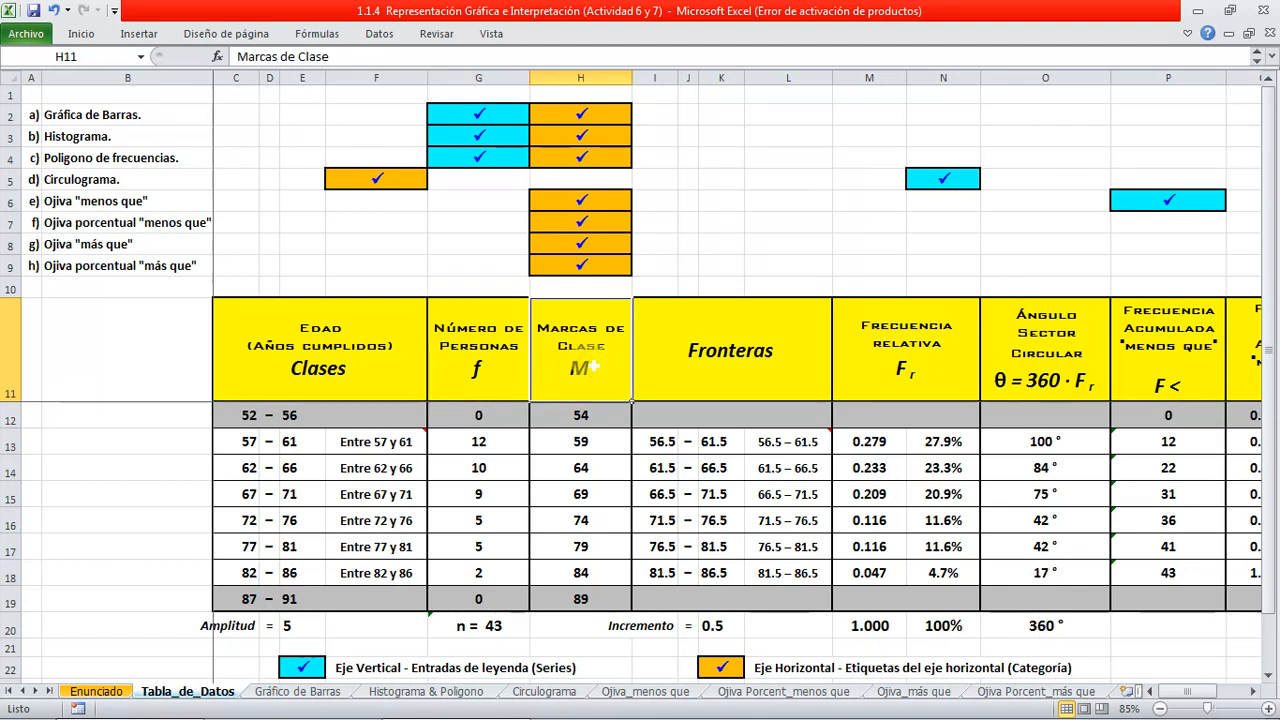
# Examine column L under Fronteras, including the CONCATENAR formula in L13 and its cell comment
pyautogui.click(788, 77)
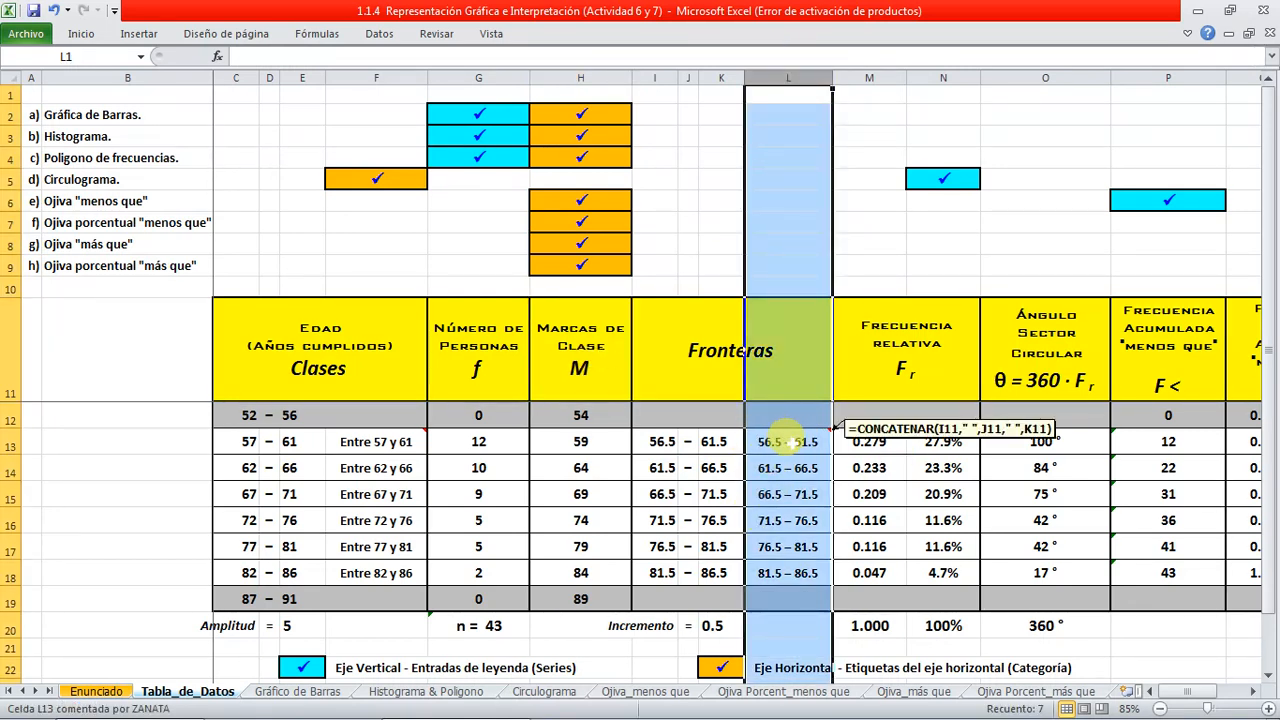
pyautogui.click(790, 441)
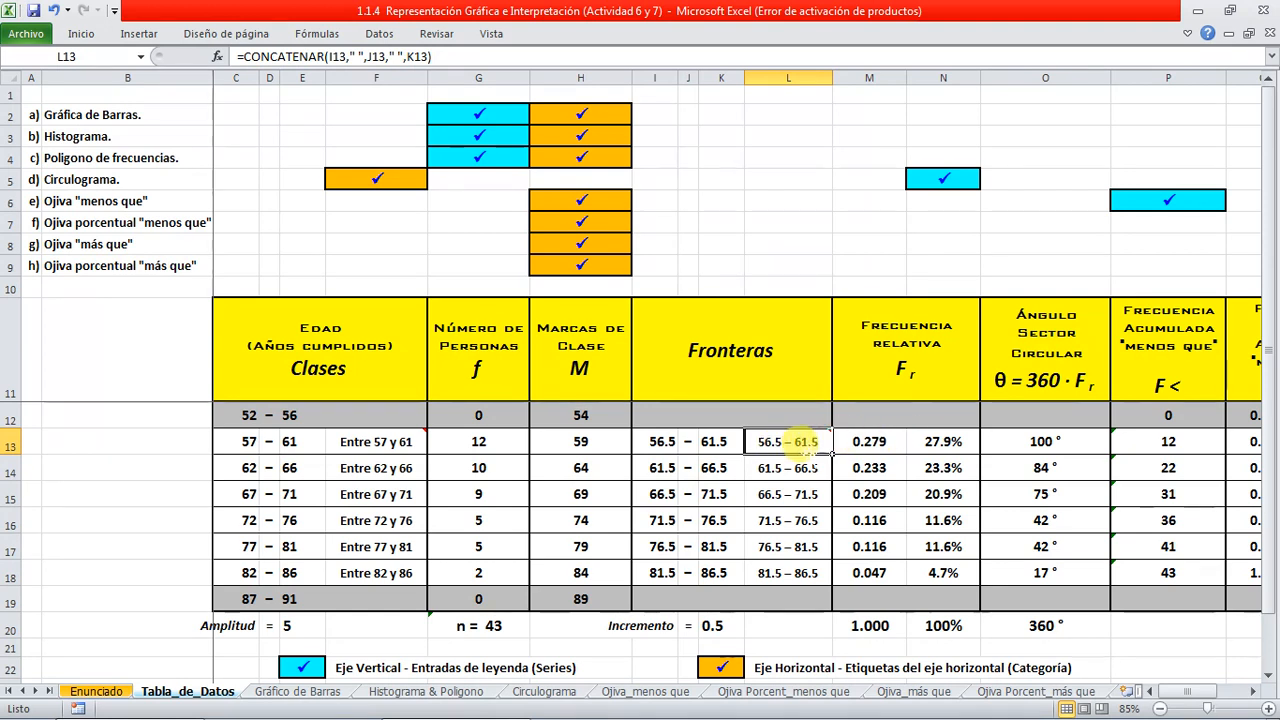
pyautogui.moveTo(808, 440)
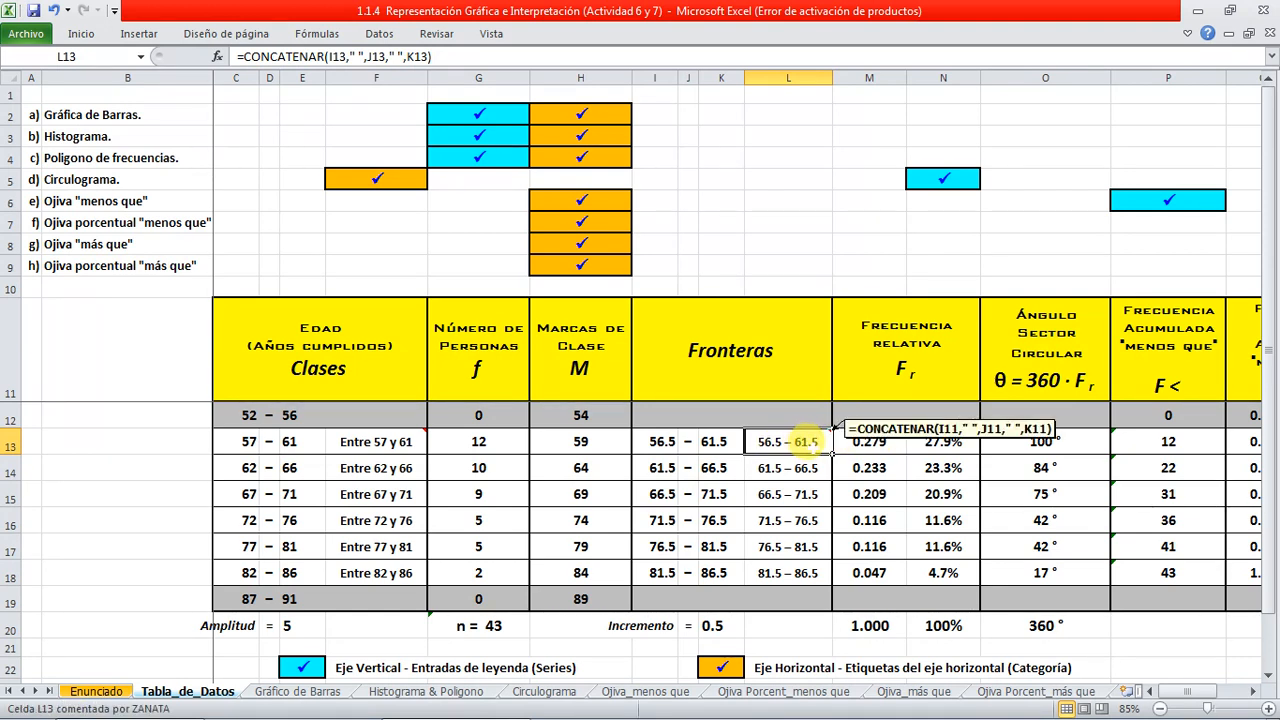
# Review the whole Marcas de Clase column, the Gráfica de Barras entry and its blue mark in G2
pyautogui.click(558, 338)
pyautogui.click(556, 78)
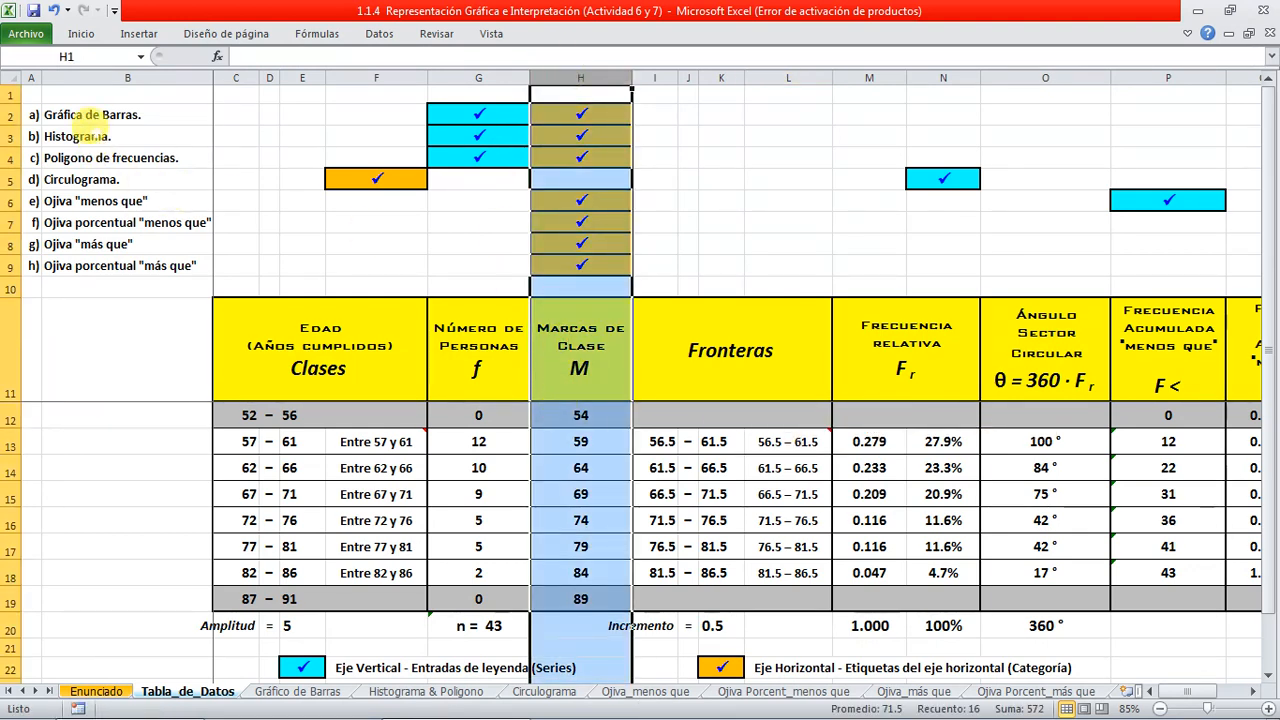
pyautogui.click(78, 116)
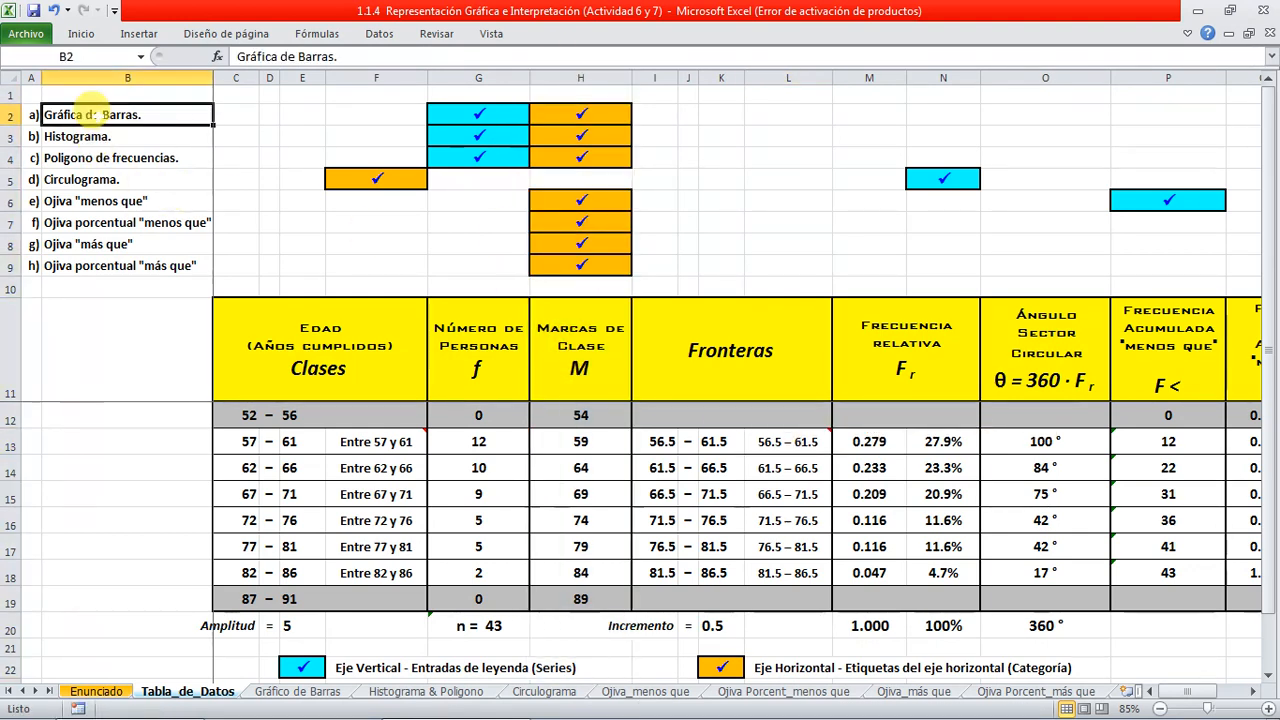
pyautogui.click(478, 113)
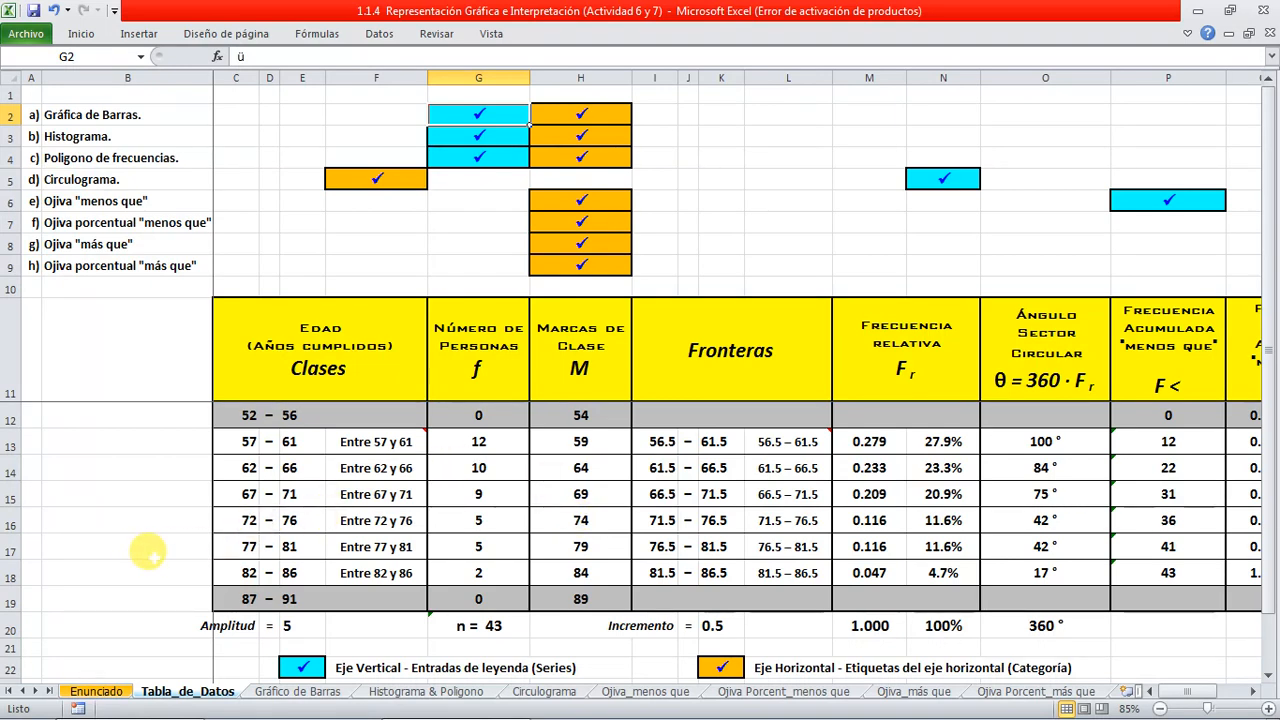
# Insert a blank 2-D clustered column chart from empty cell A21 and move it above the table, over columns L to P
pyautogui.scroll(-1, 60, 390)
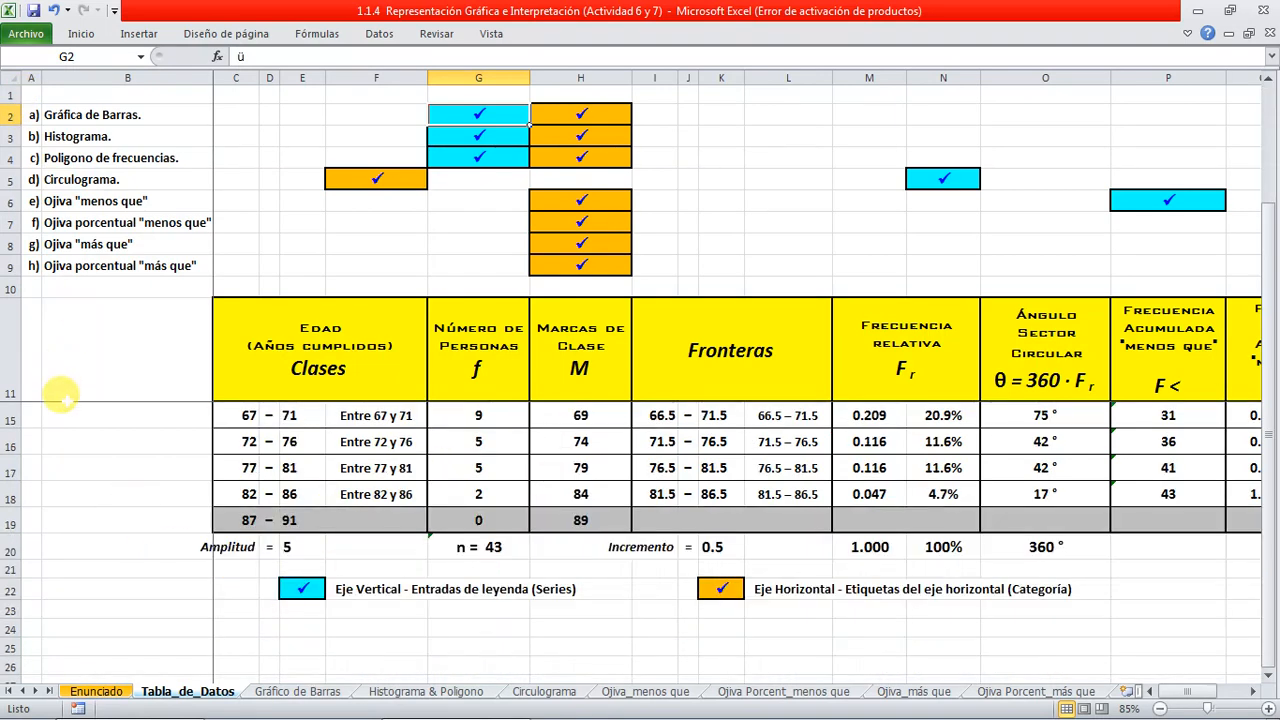
pyautogui.click(31, 627)
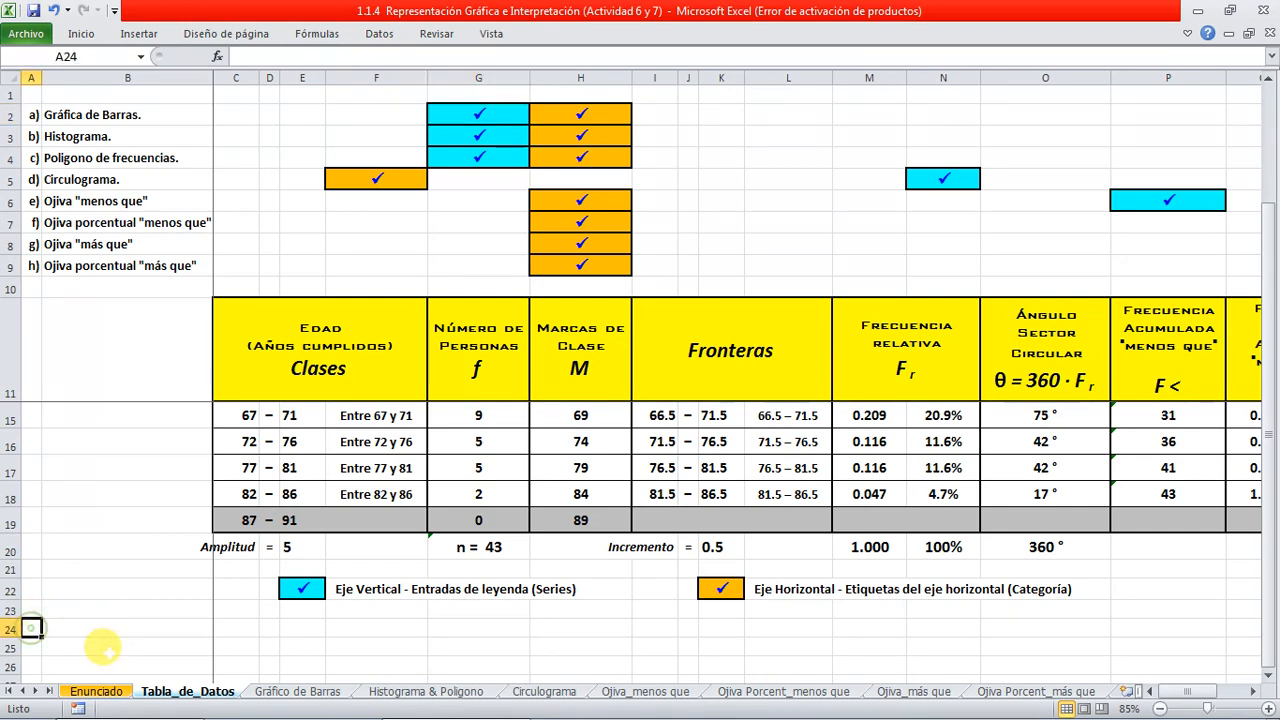
pyautogui.scroll(1, 95, 637)
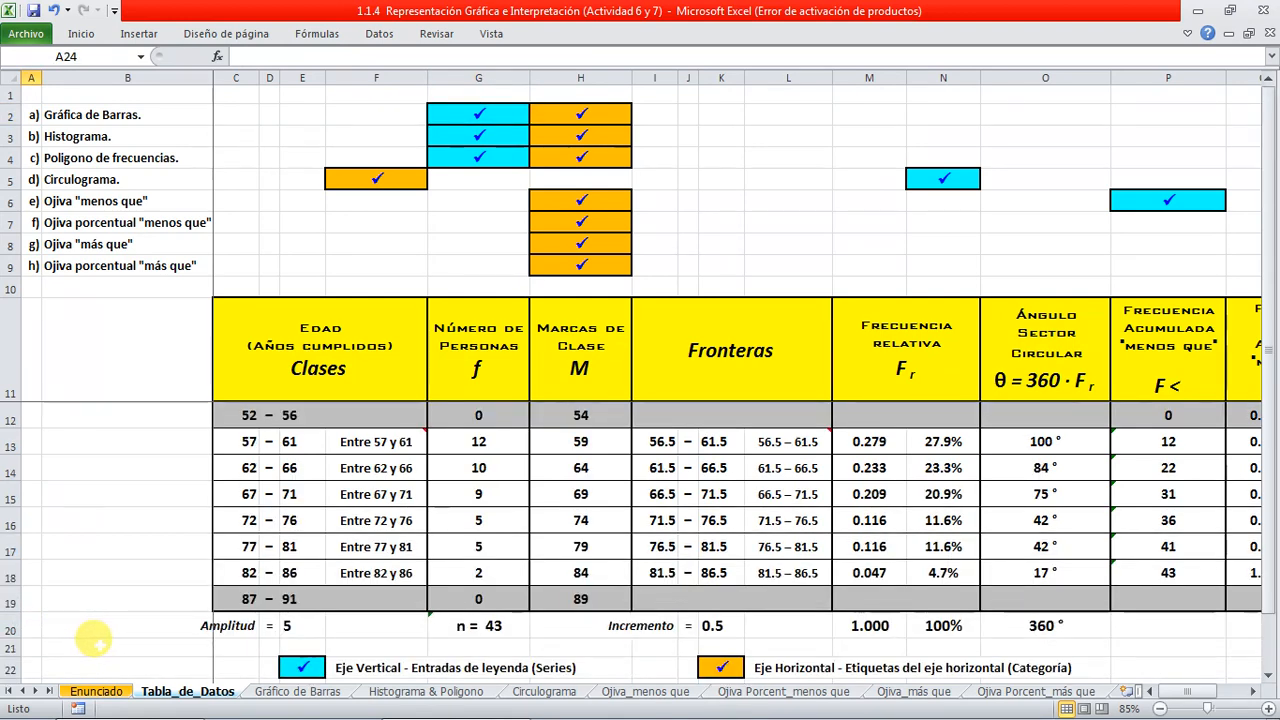
pyautogui.click(31, 647)
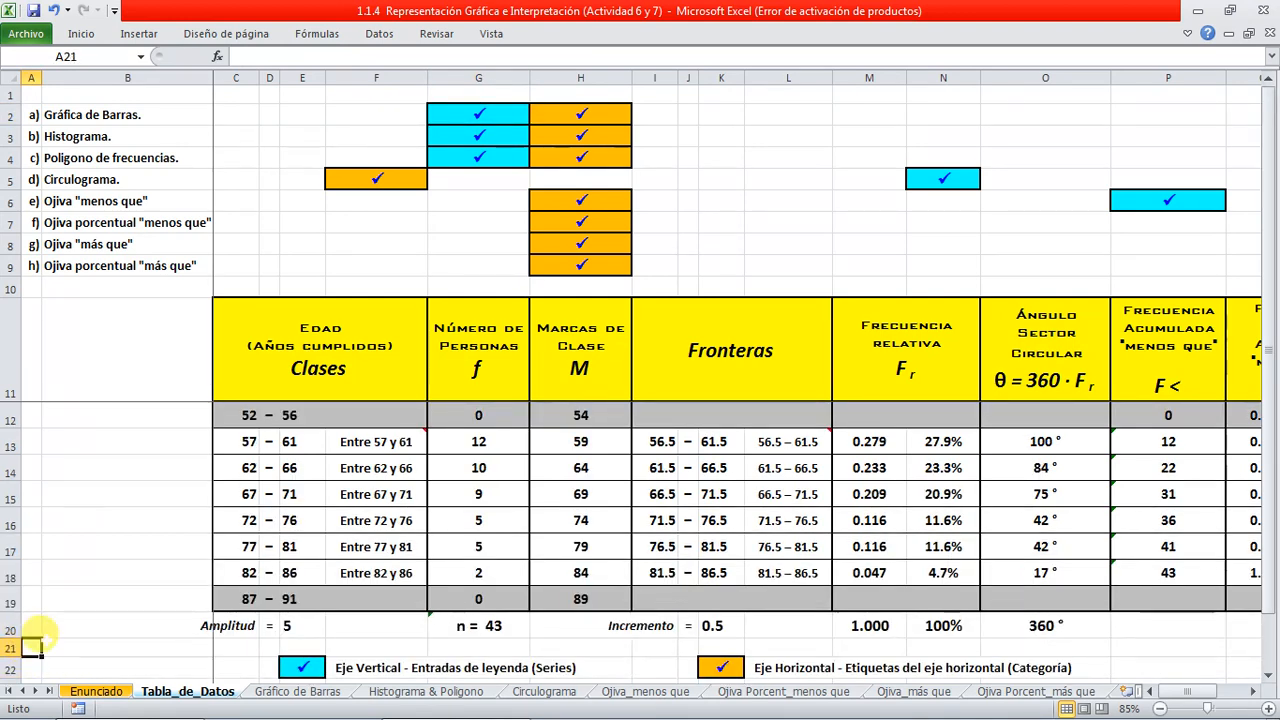
pyautogui.click(138, 33)
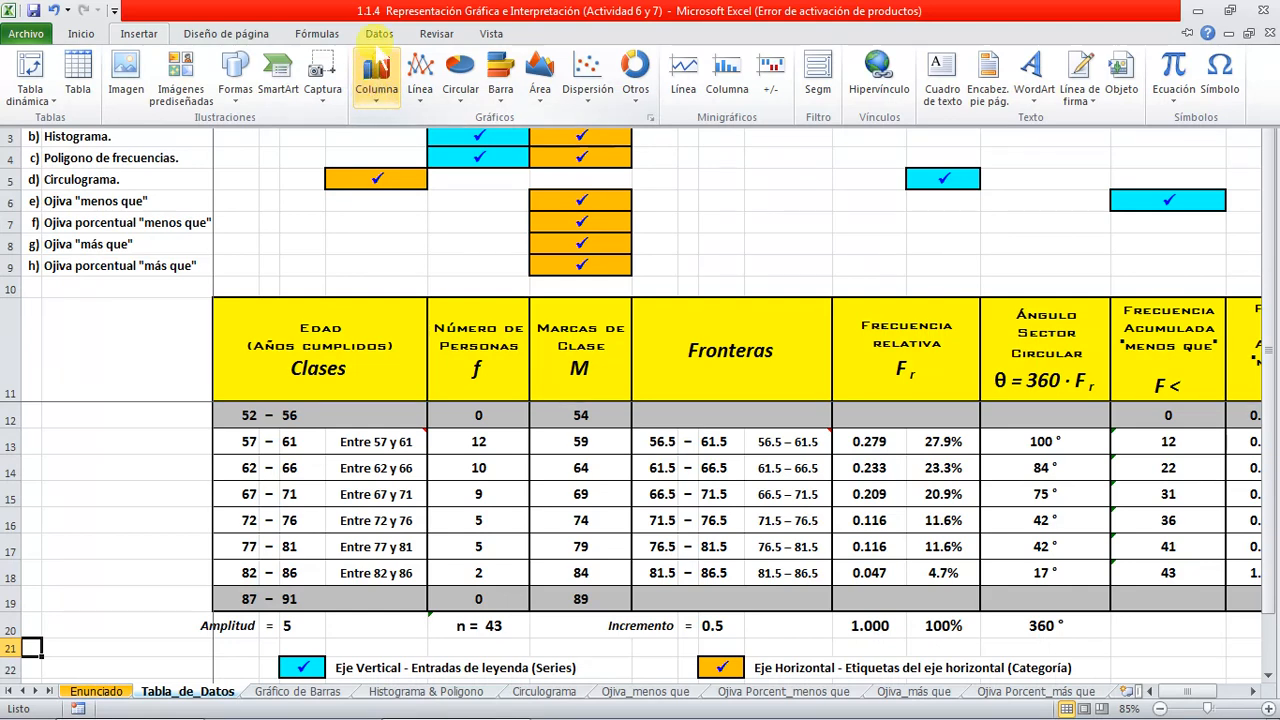
pyautogui.click(376, 90)
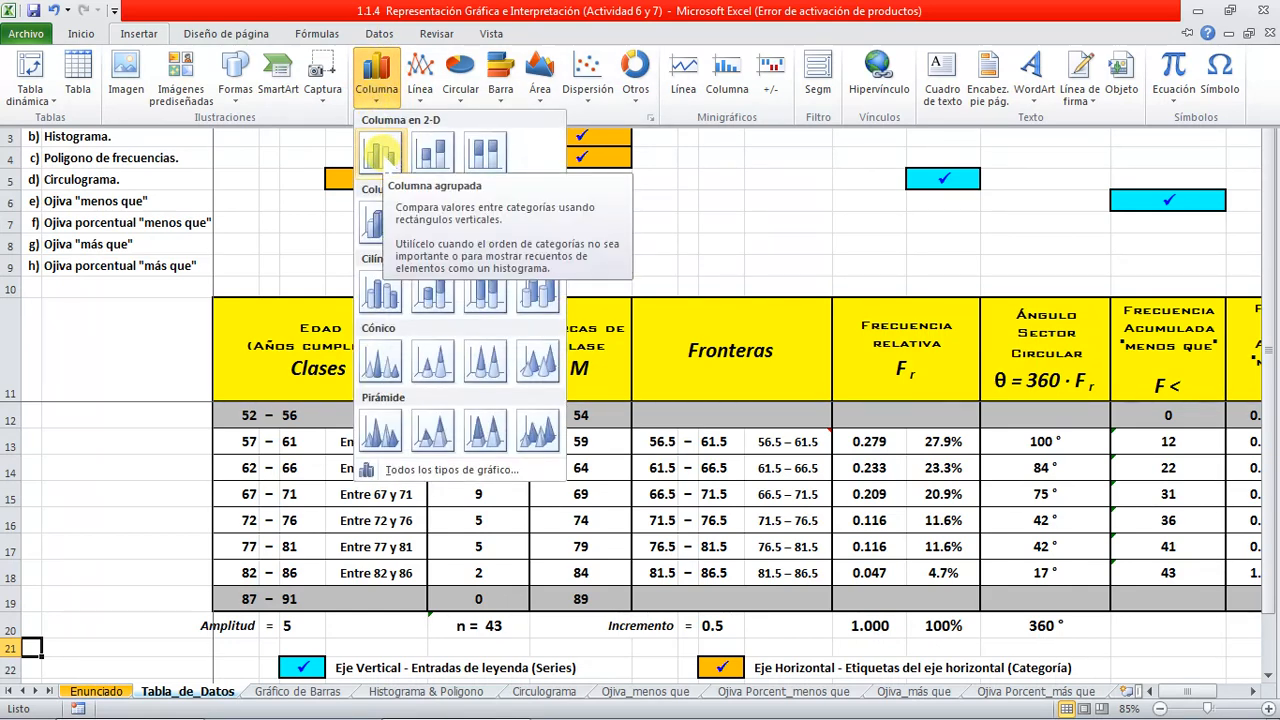
pyautogui.click(381, 153)
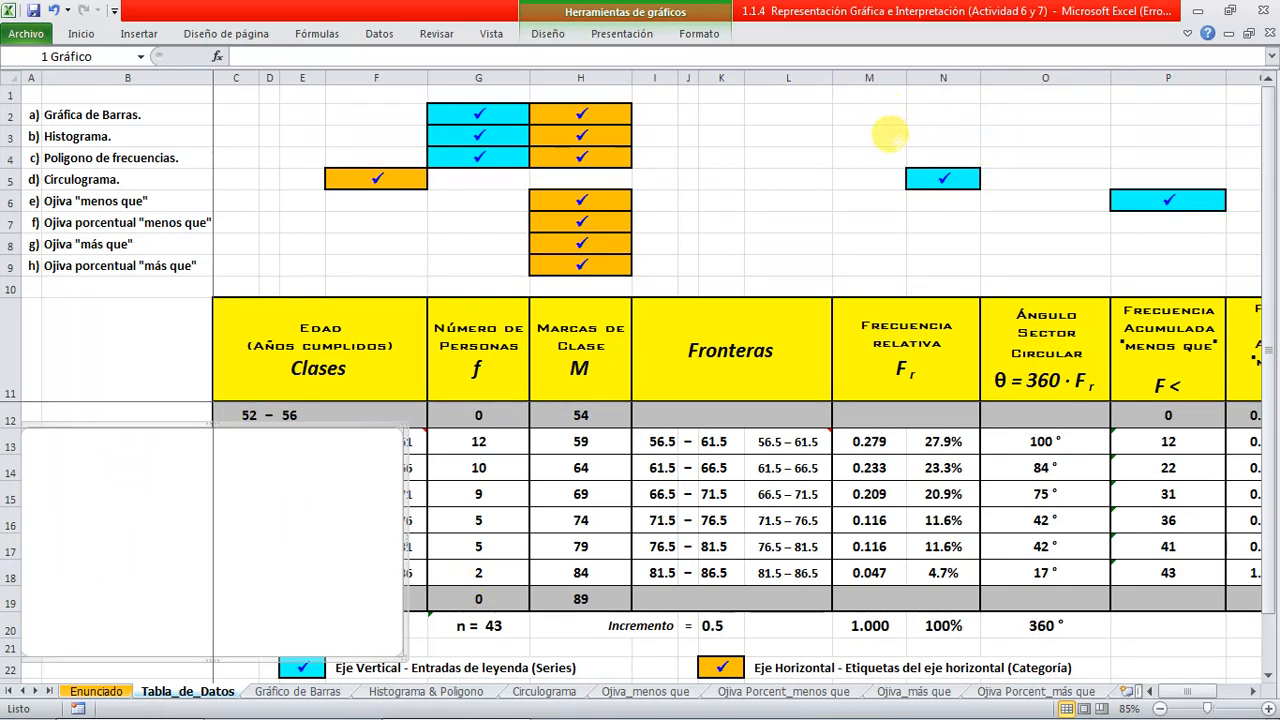
pyautogui.moveTo(903, 110); pyautogui.dragTo(903, 112)
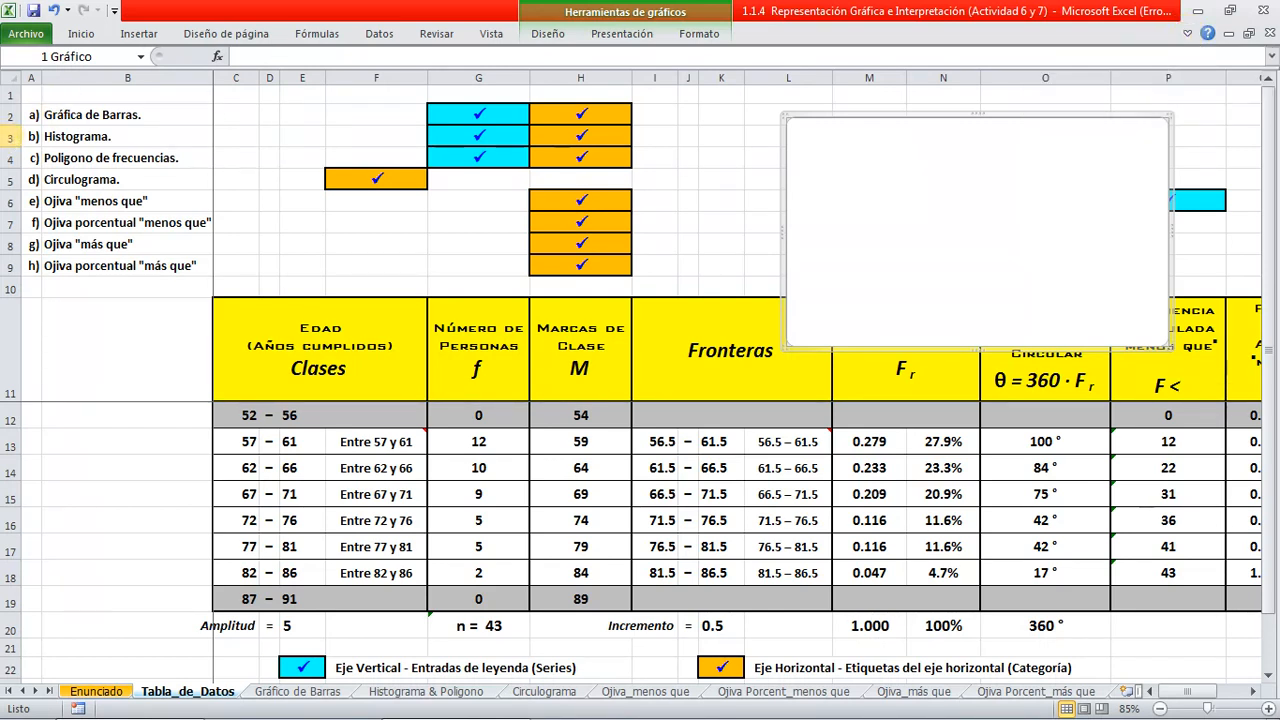
# Hide rows 3 to 9, leaving only the Gráfica de Barras entry above the table
pyautogui.moveTo(10, 136); pyautogui.dragTo(10, 268)
pyautogui.rightClick(10, 260)
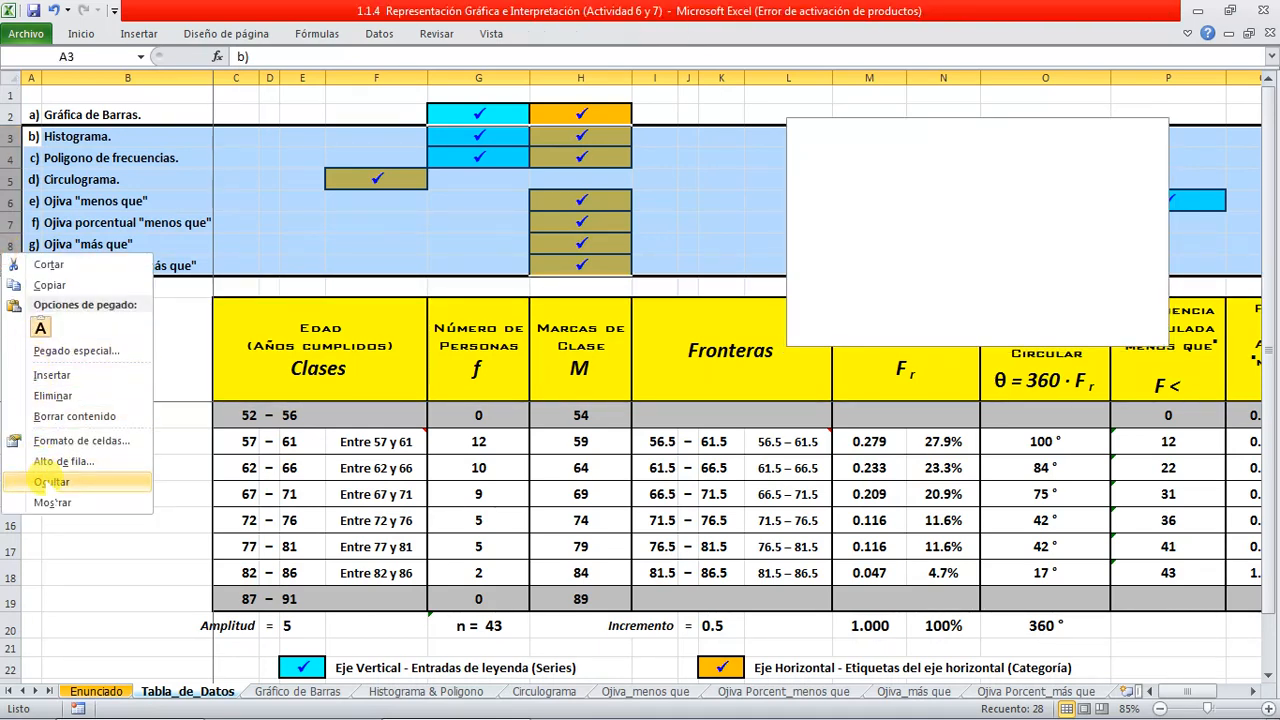
pyautogui.click(50, 481)
# Stretch the blank chart down to row 15 and place it beside the Marcas de Clase column, starting at column I
pyautogui.moveTo(237, 517); pyautogui.dragTo(231, 92)
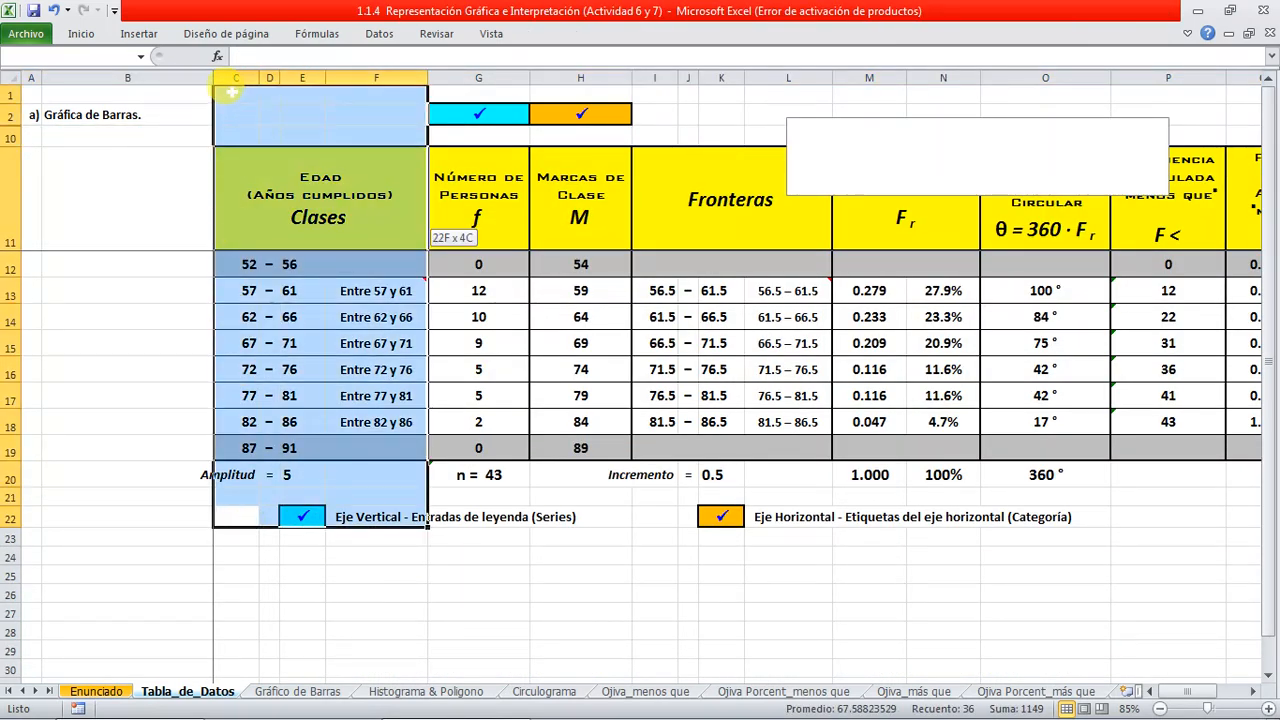
pyautogui.click(491, 33)
pyautogui.click(634, 70)
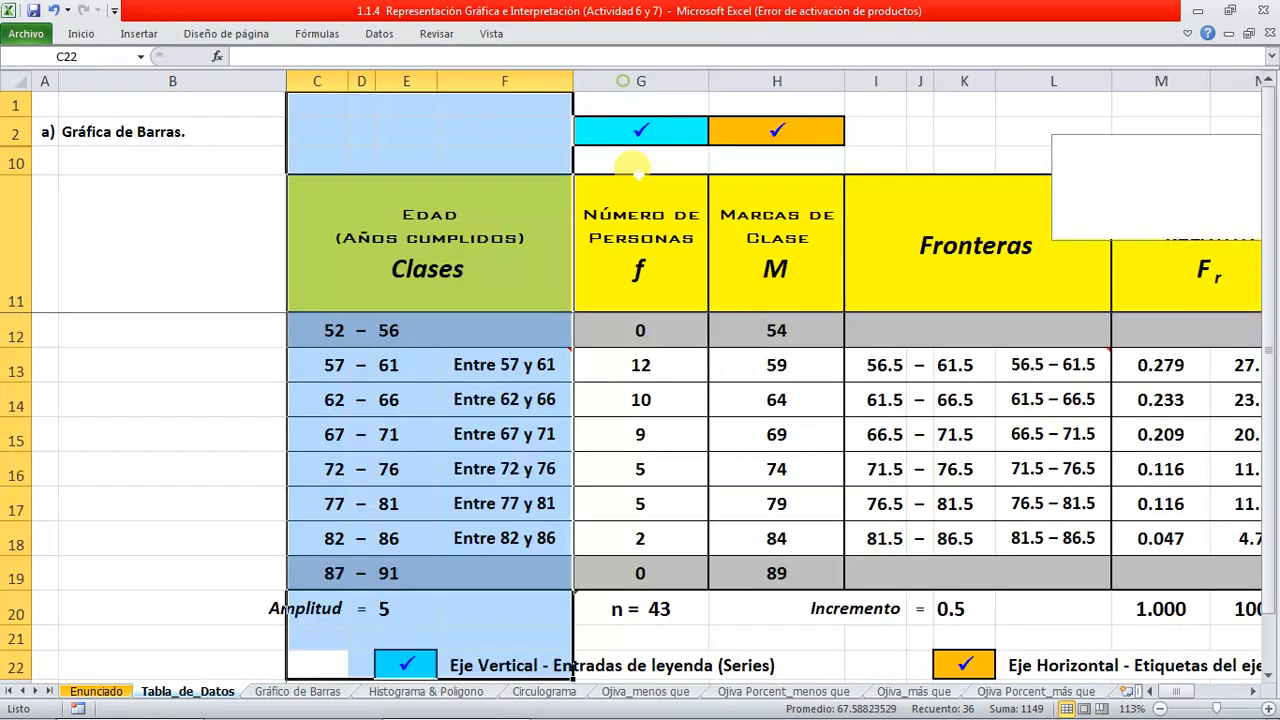
pyautogui.moveTo(1150, 165); pyautogui.dragTo(810, 233)
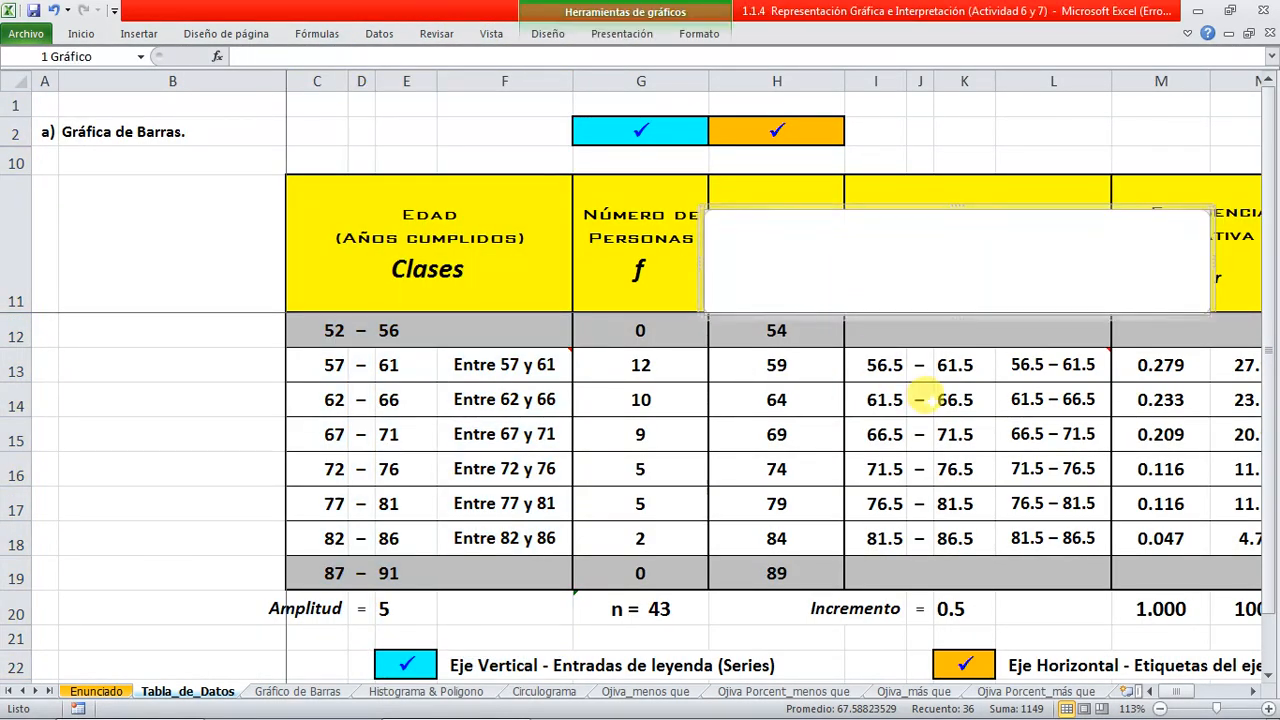
pyautogui.moveTo(957, 318); pyautogui.dragTo(960, 452)
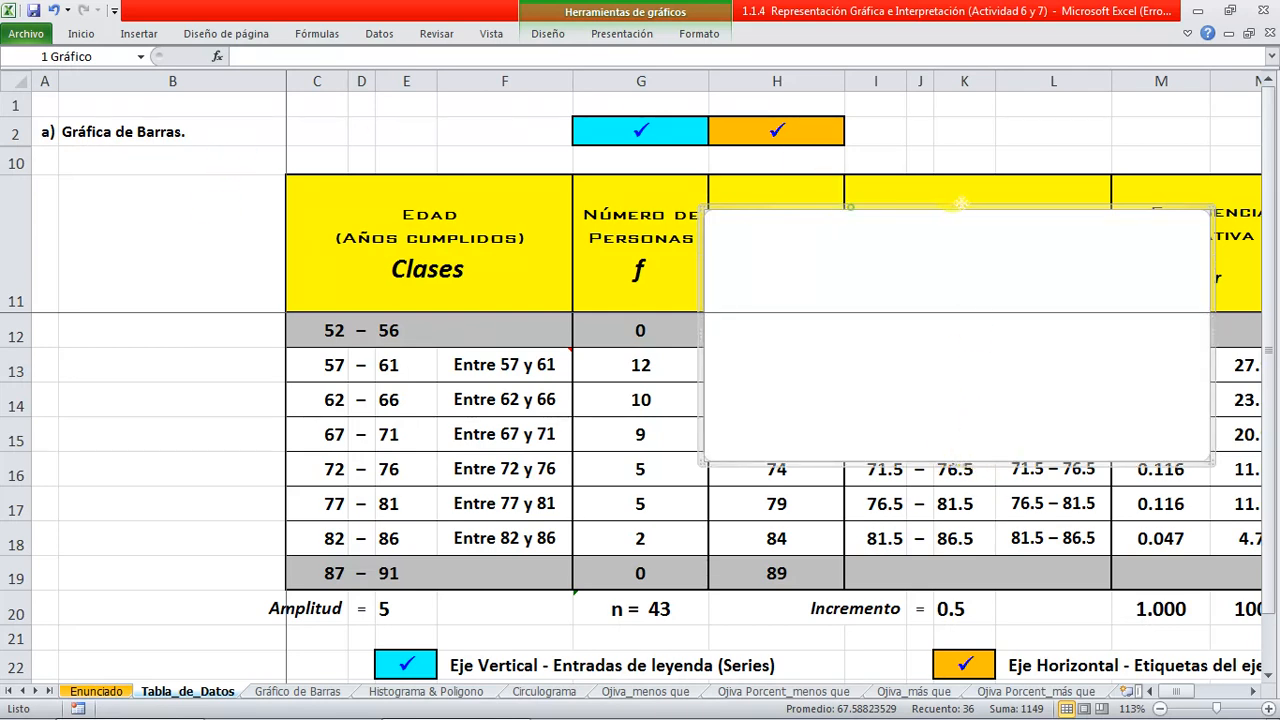
pyautogui.moveTo(960, 204); pyautogui.dragTo(1103, 190)
# Add a series to the blank chart using the Número de Personas frequencies in G13:G18 as its values
pyautogui.click(1188, 33)
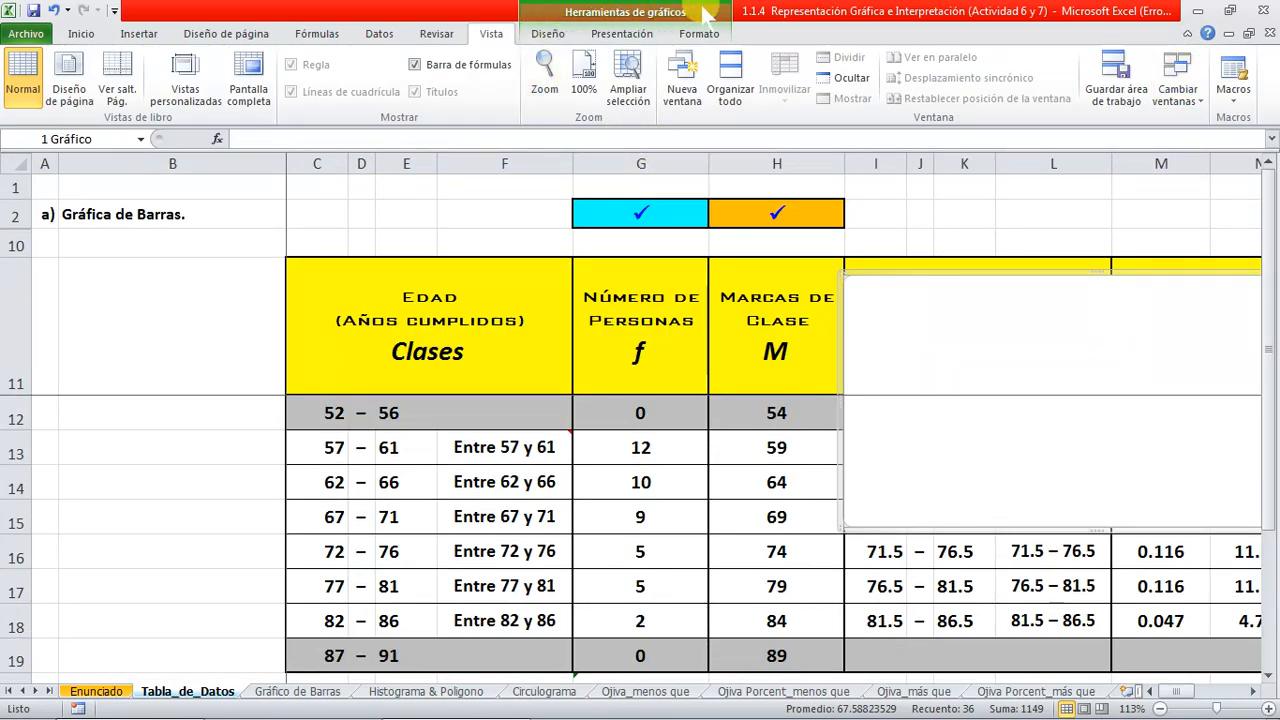
pyautogui.click(540, 30)
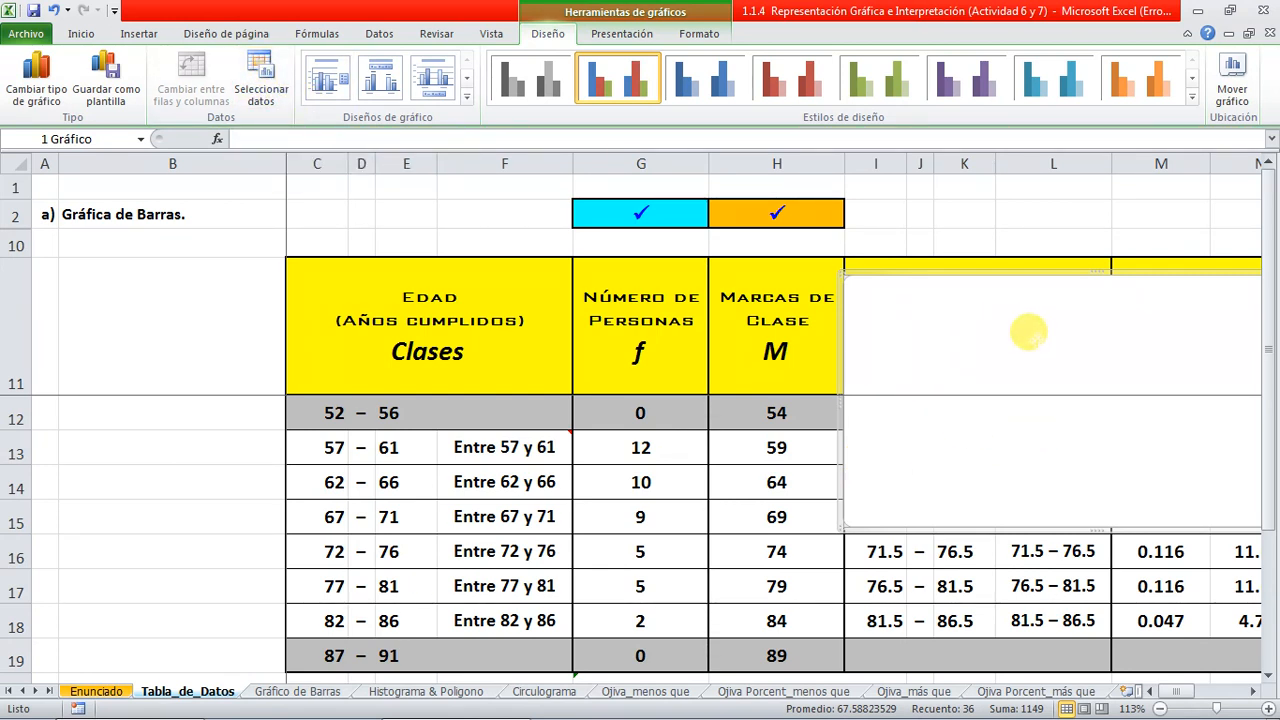
pyautogui.rightClick(1021, 334)
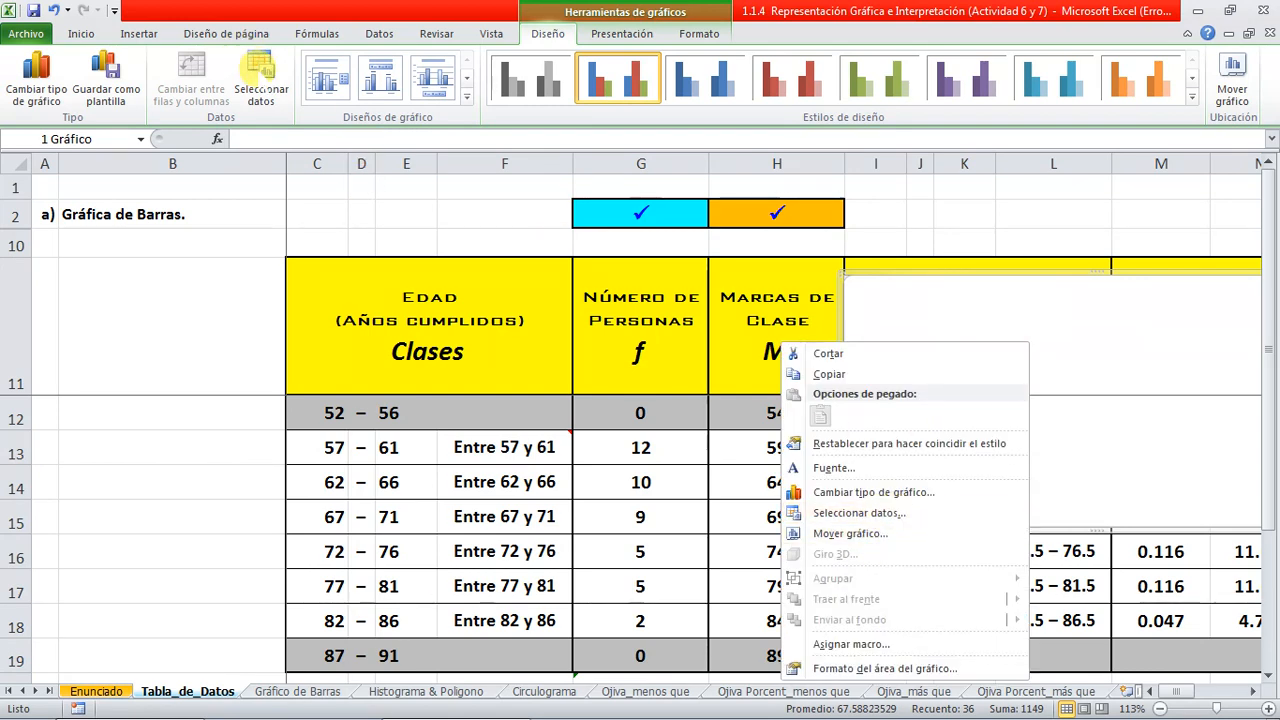
pyautogui.click(258, 72)
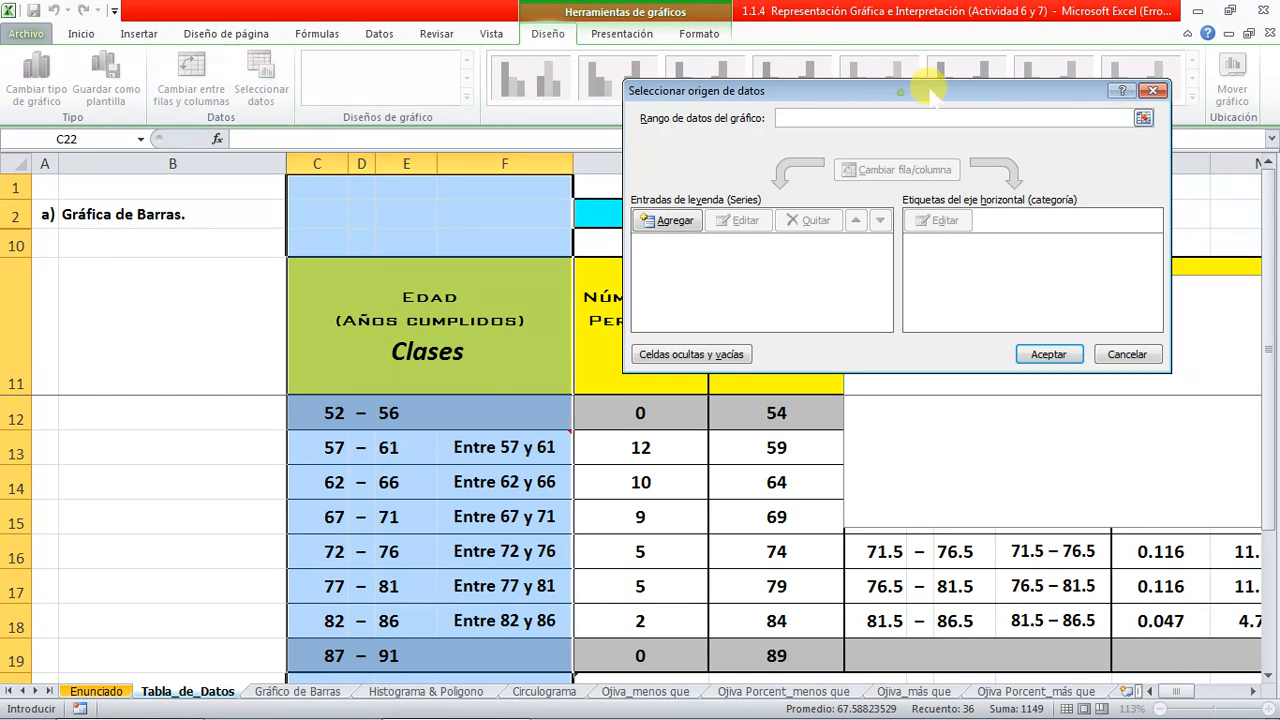
pyautogui.moveTo(930, 94); pyautogui.dragTo(975, 91)
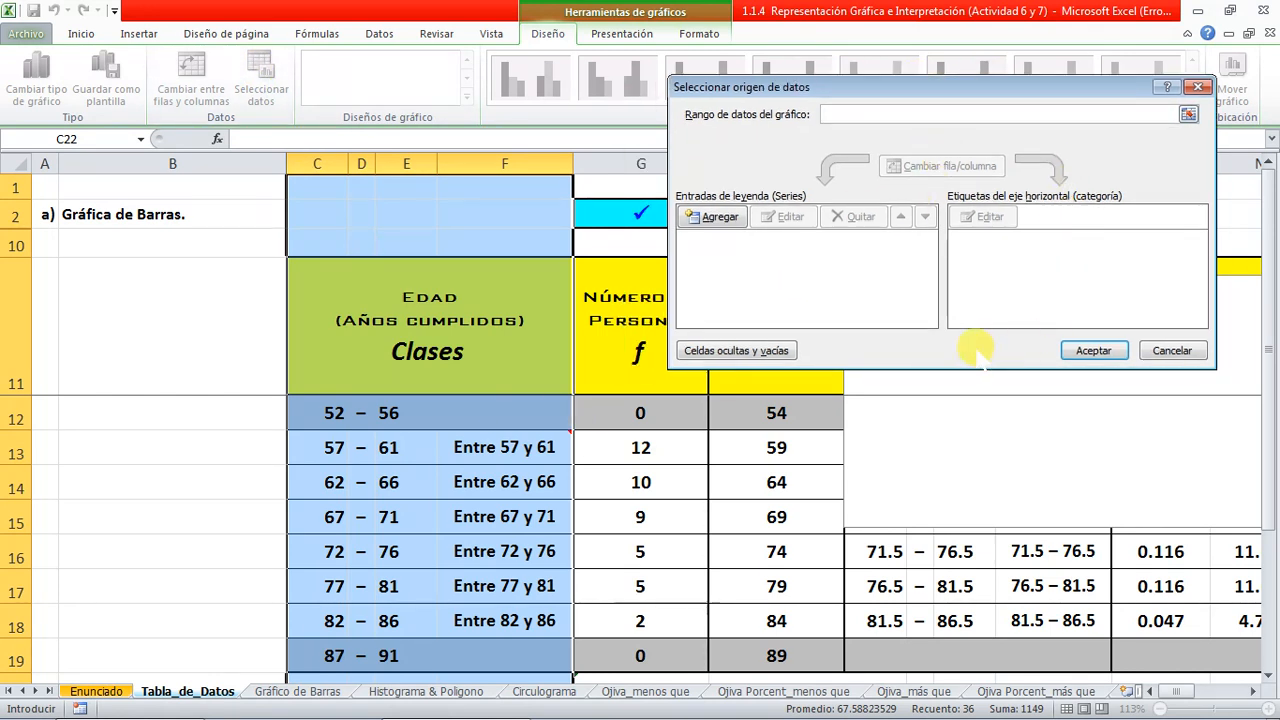
pyautogui.click(718, 217)
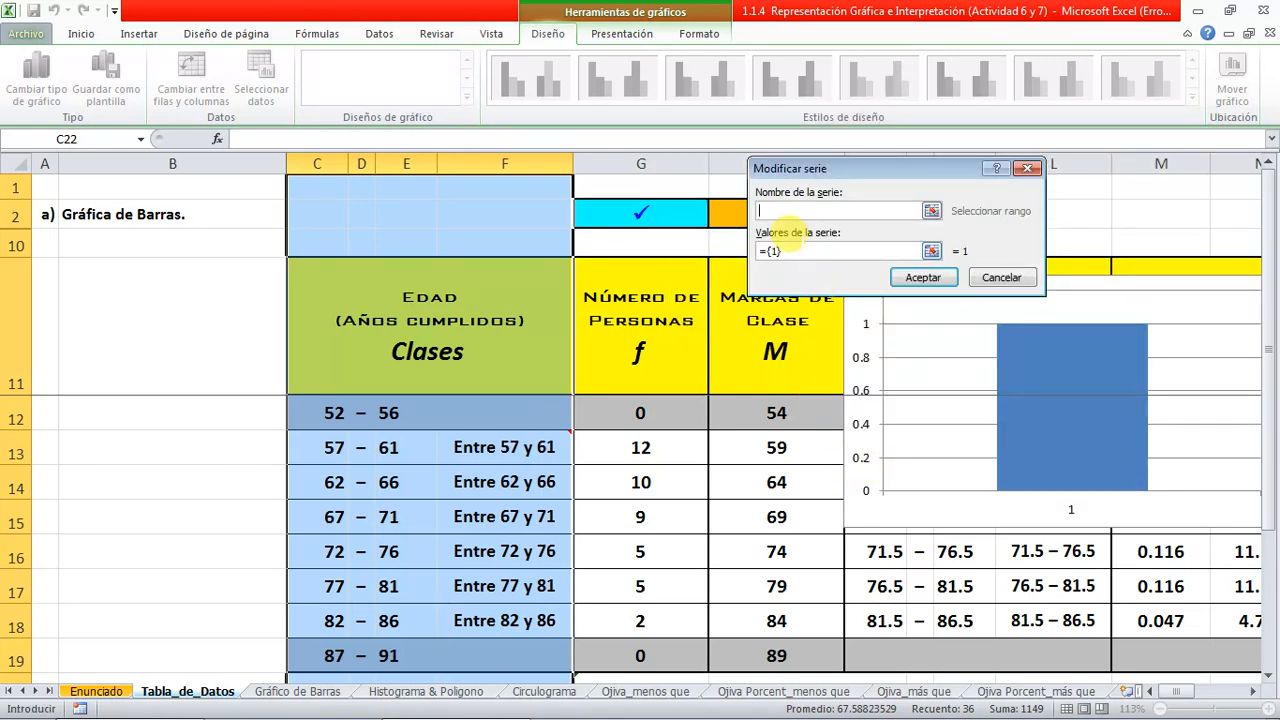
pyautogui.click(930, 251)
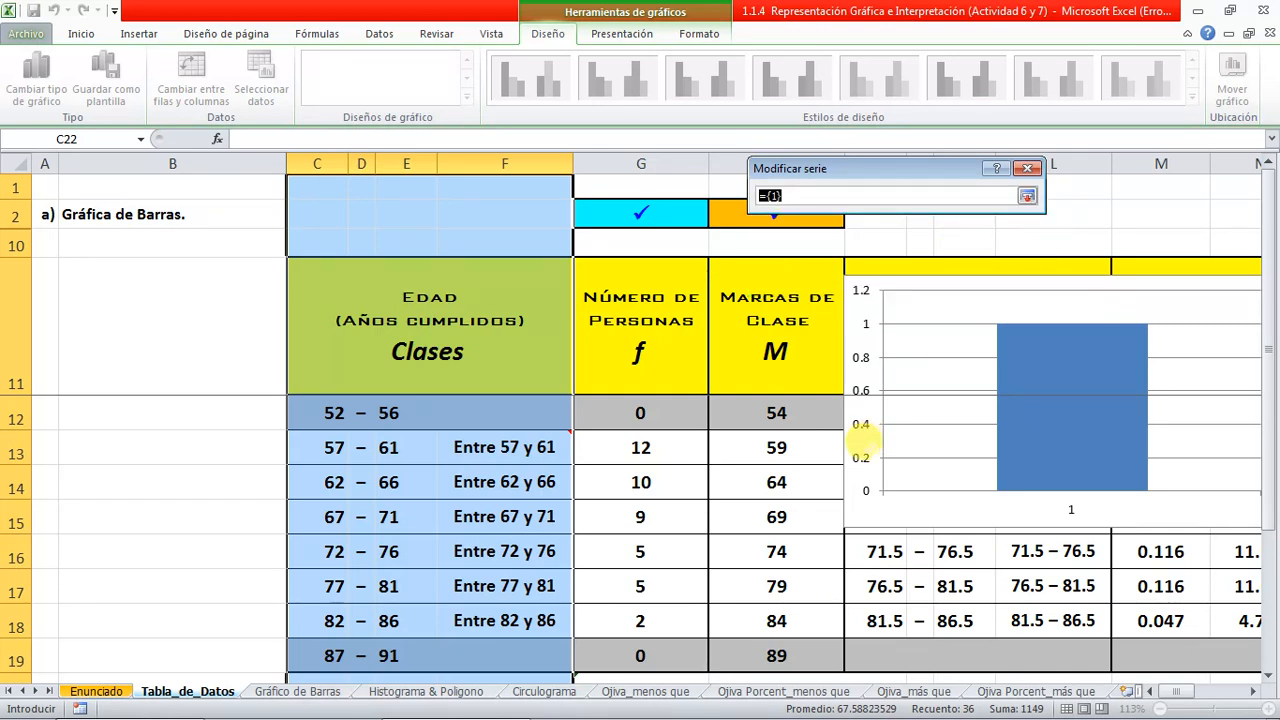
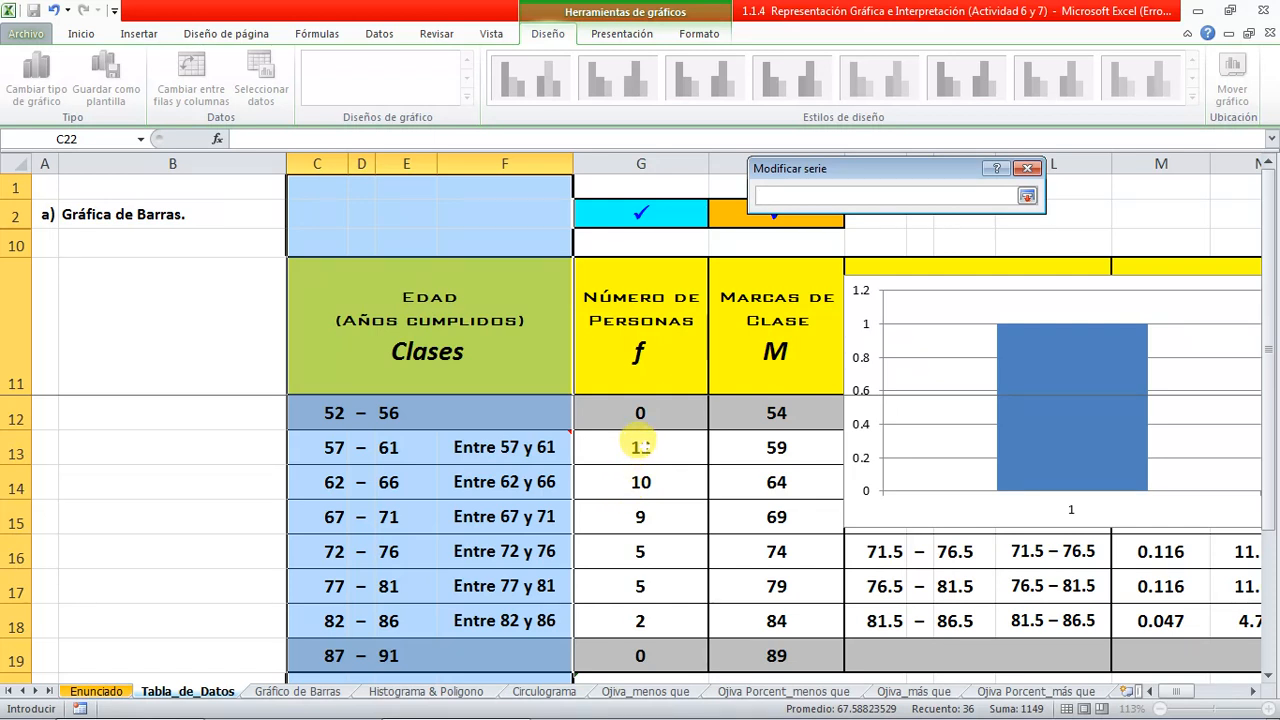
pyautogui.moveTo(640, 447); pyautogui.dragTo(614, 614)
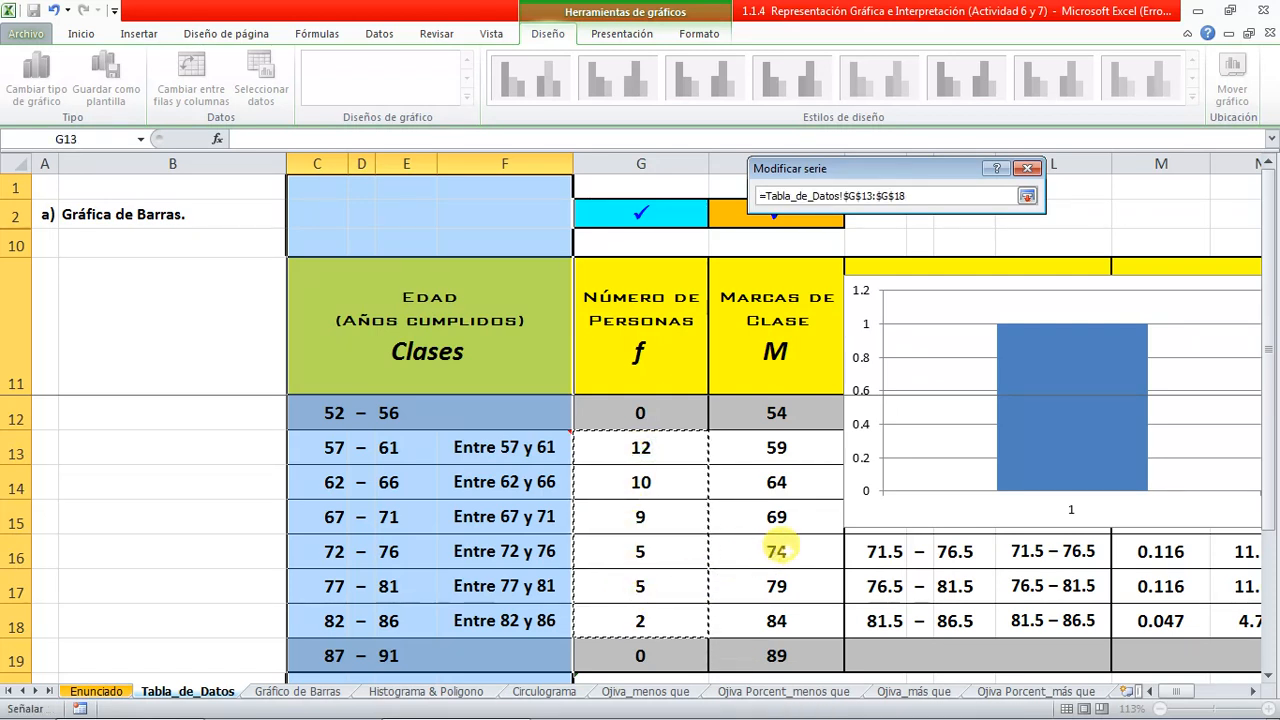
pyautogui.press('Return')
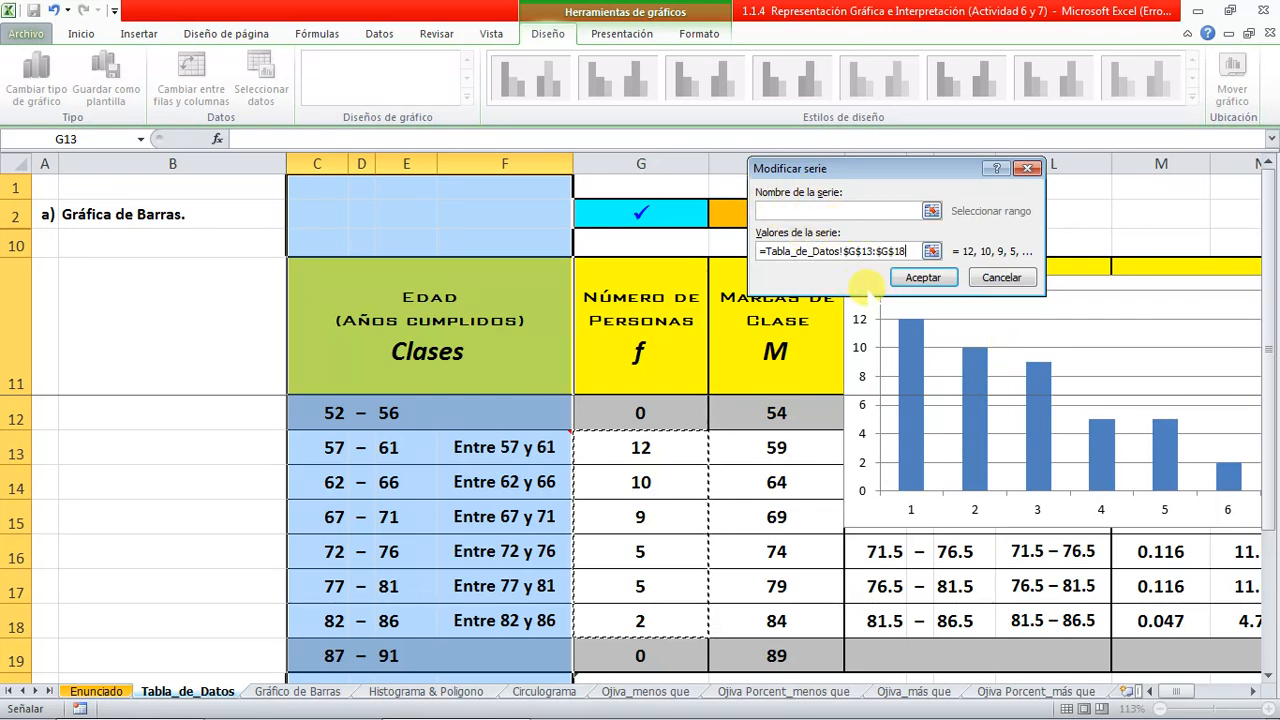
pyautogui.click(924, 277)
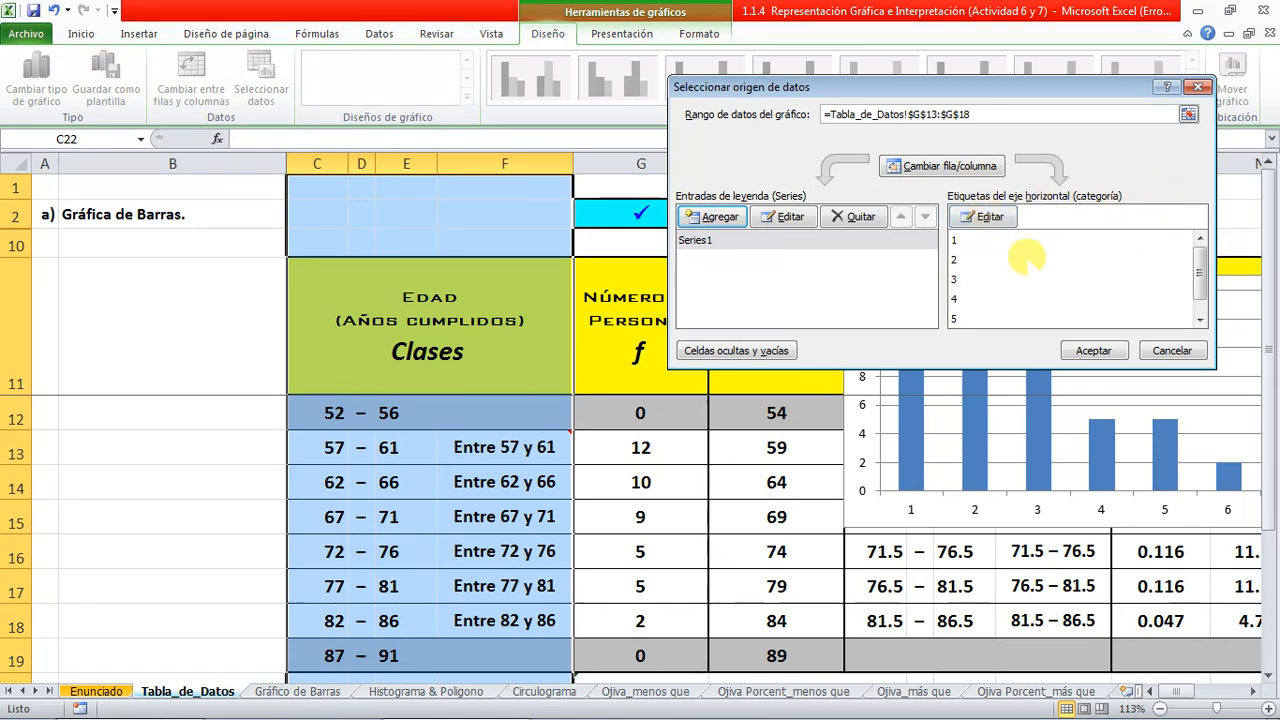
# Set the chart's horizontal axis labels to the Marcas de Clase values in H13:H18 and accept the data source
pyautogui.moveTo(1194, 271); pyautogui.dragTo(1212, 230)
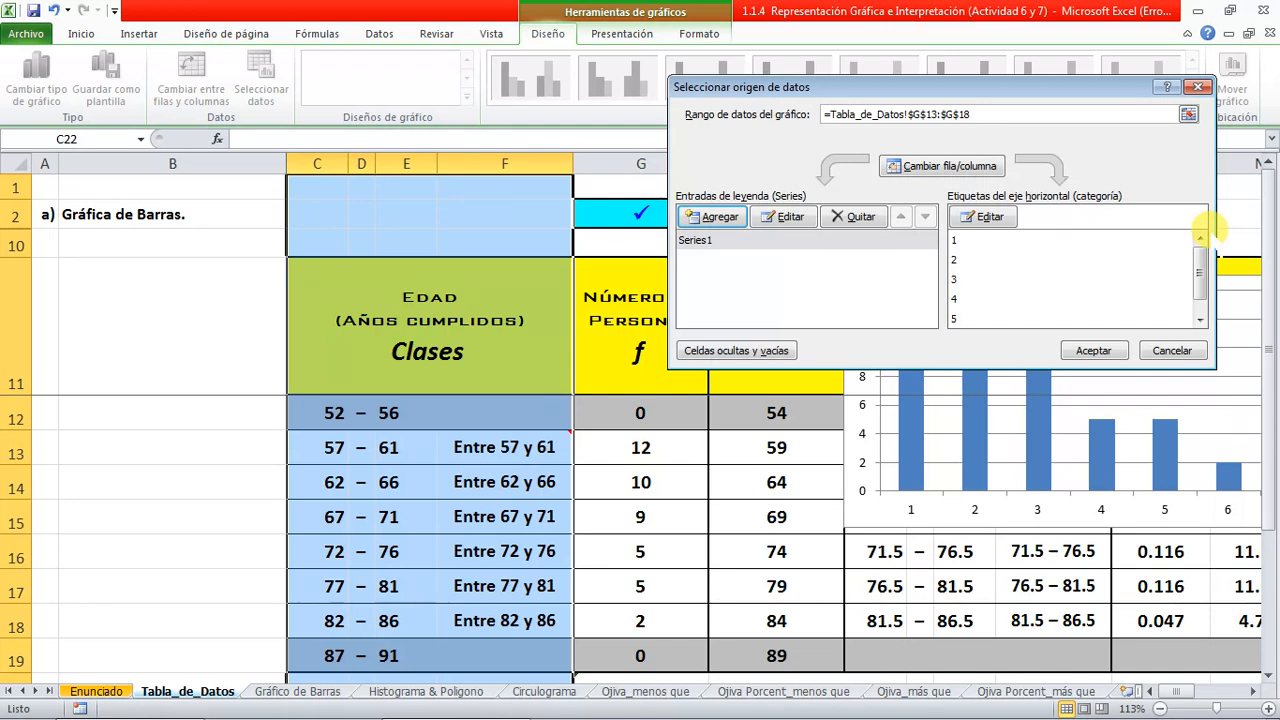
pyautogui.click(985, 219)
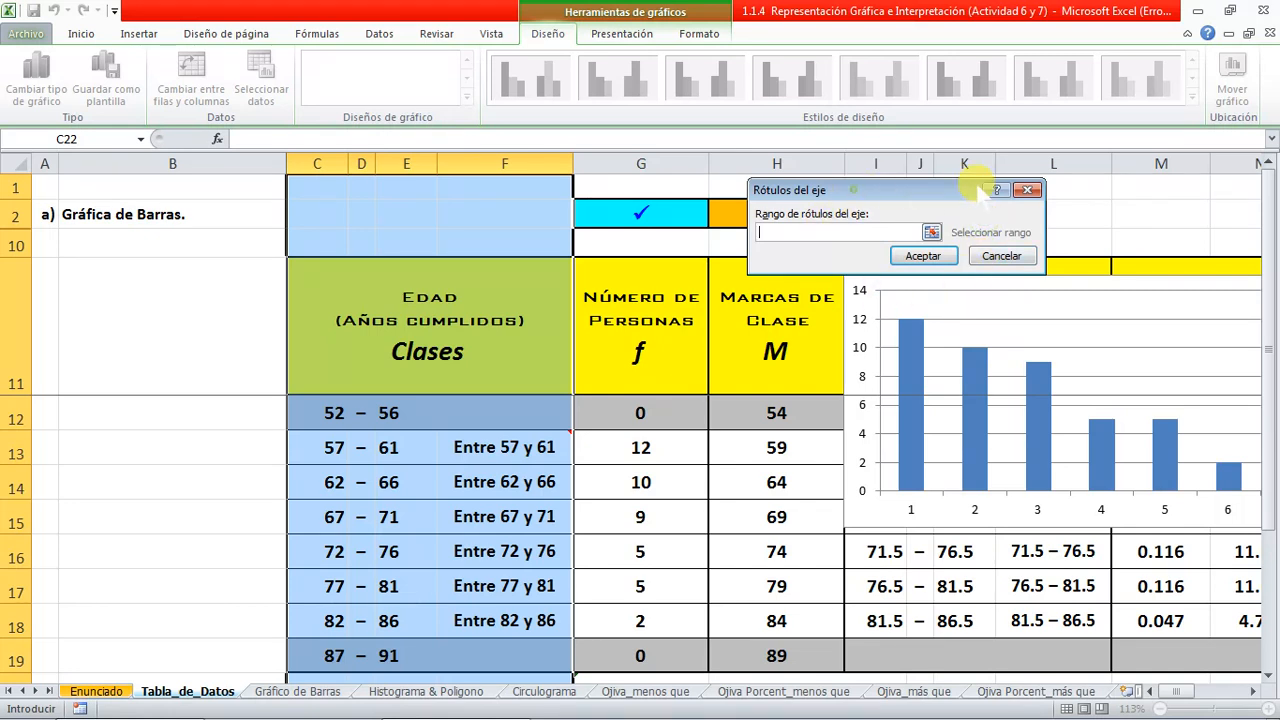
pyautogui.moveTo(979, 191); pyautogui.dragTo(1208, 139)
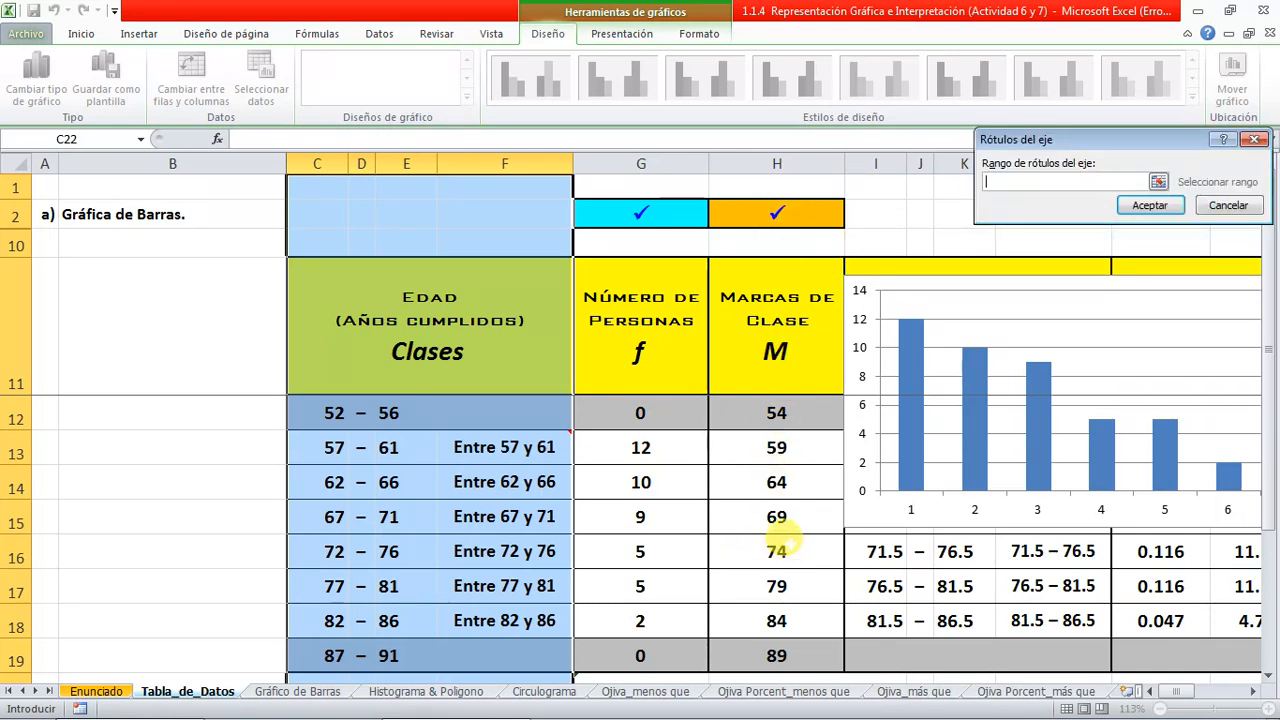
pyautogui.moveTo(776, 447); pyautogui.dragTo(760, 607)
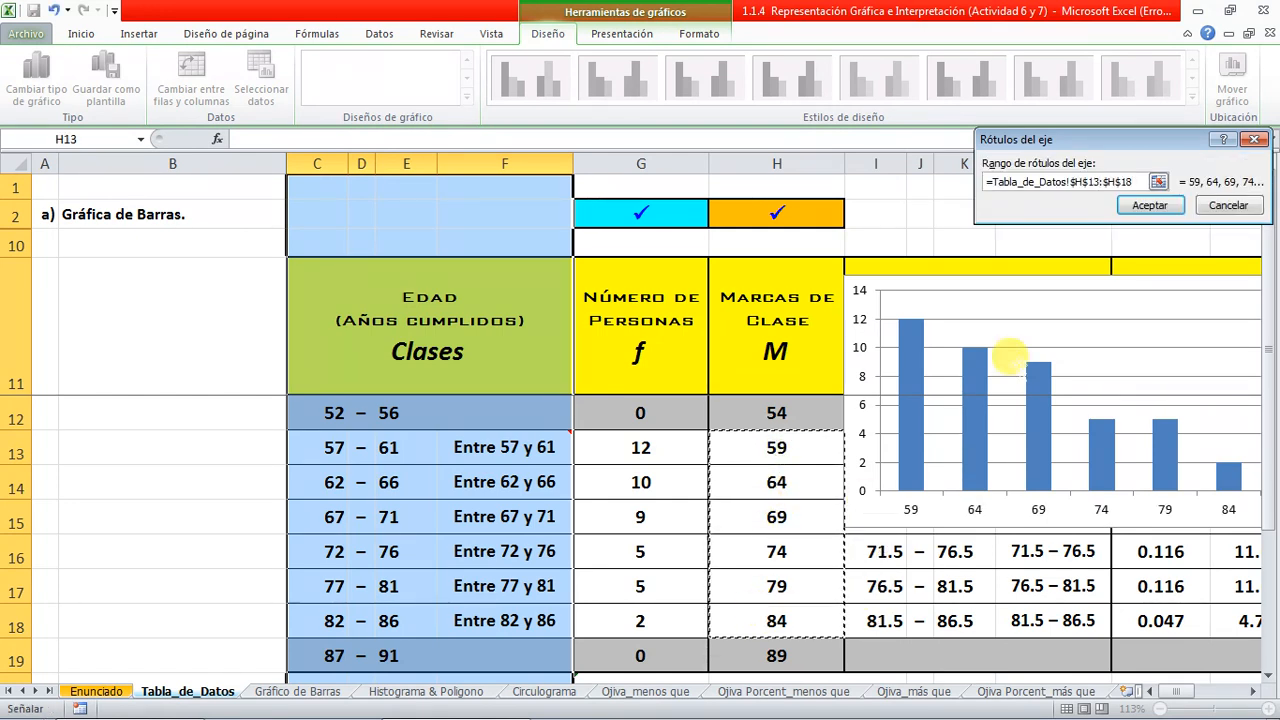
pyautogui.click(1150, 205)
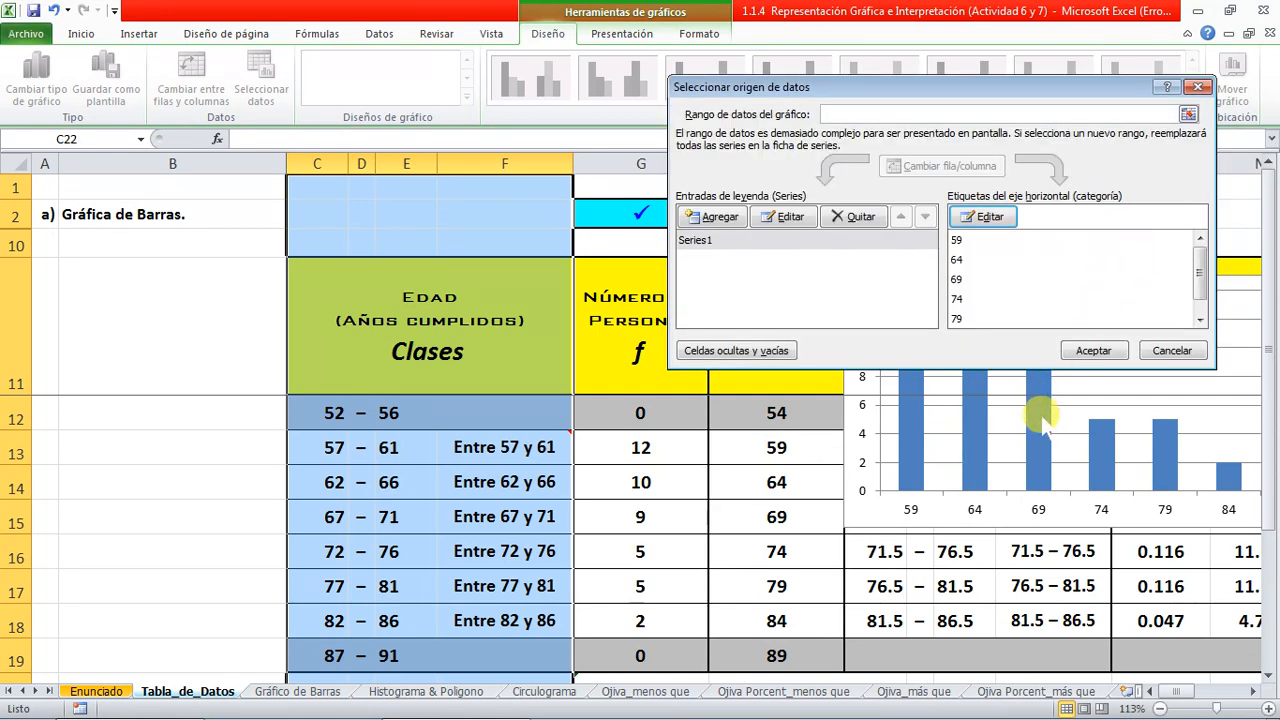
pyautogui.click(1093, 352)
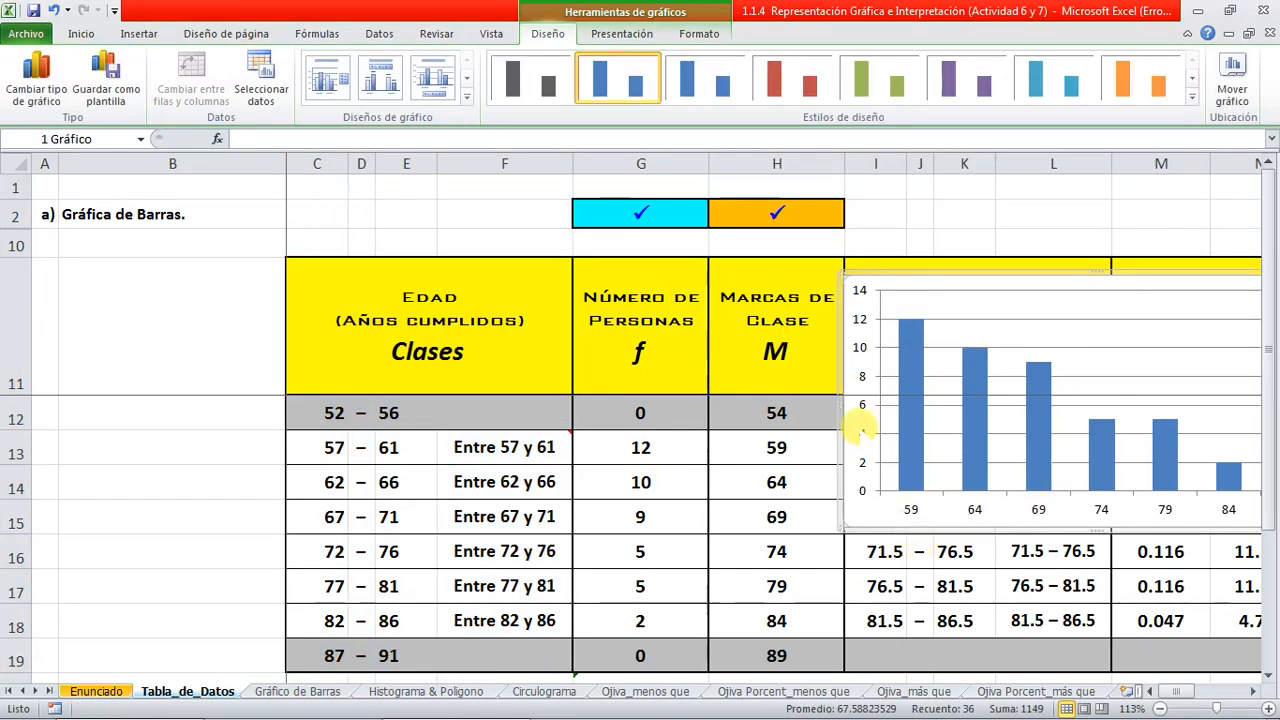
# Move the column chart to a new chart sheet named Gráfico de Barras_2
pyautogui.moveTo(940, 284); pyautogui.dragTo(655, 235)
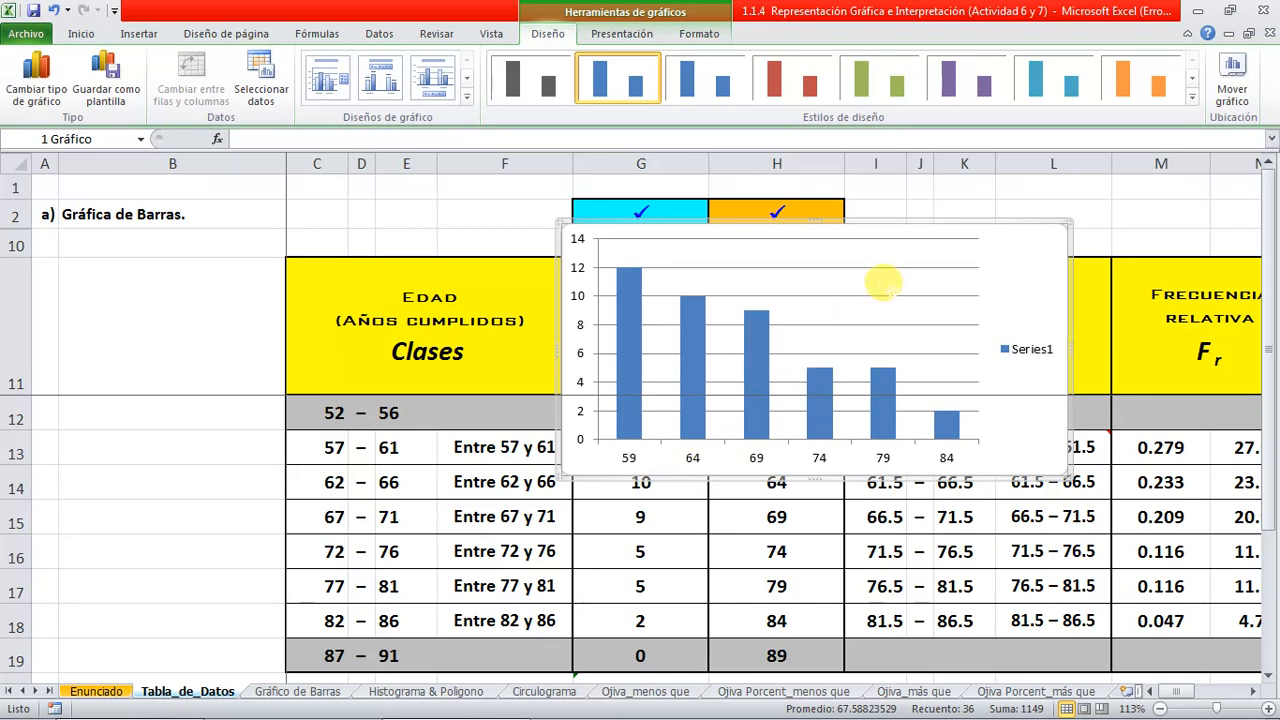
pyautogui.rightClick(988, 276)
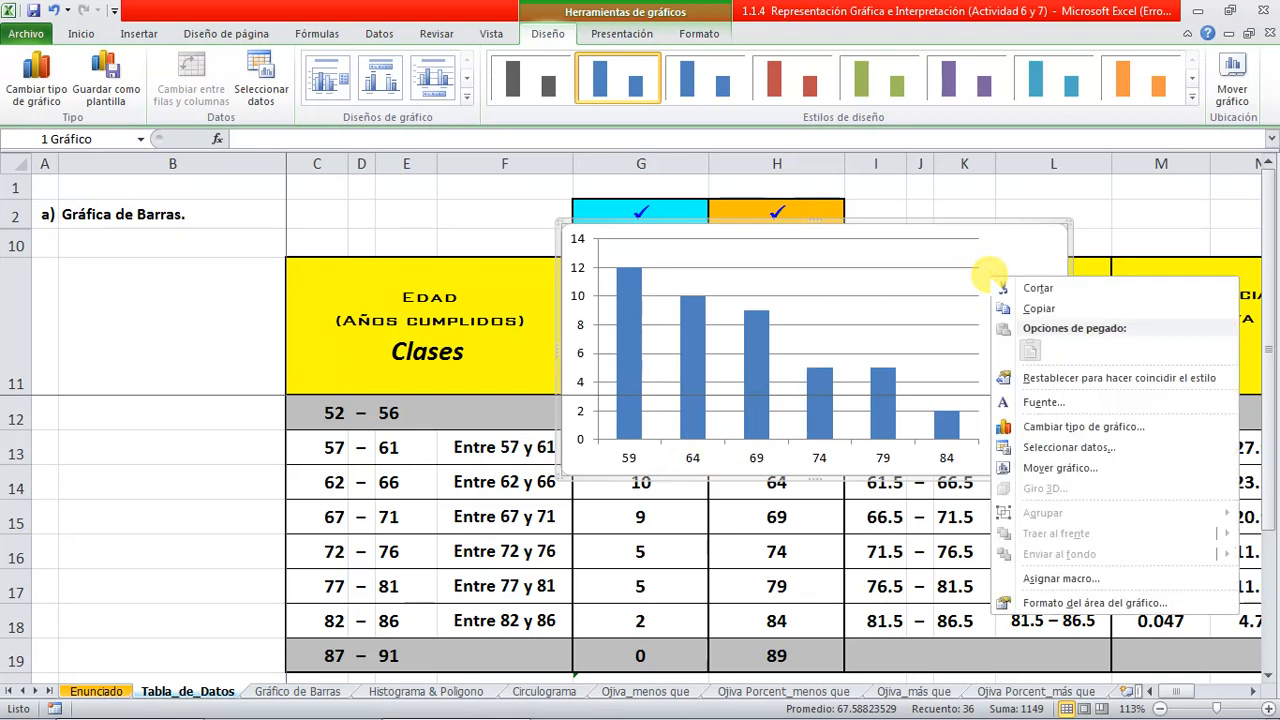
pyautogui.click(1058, 467)
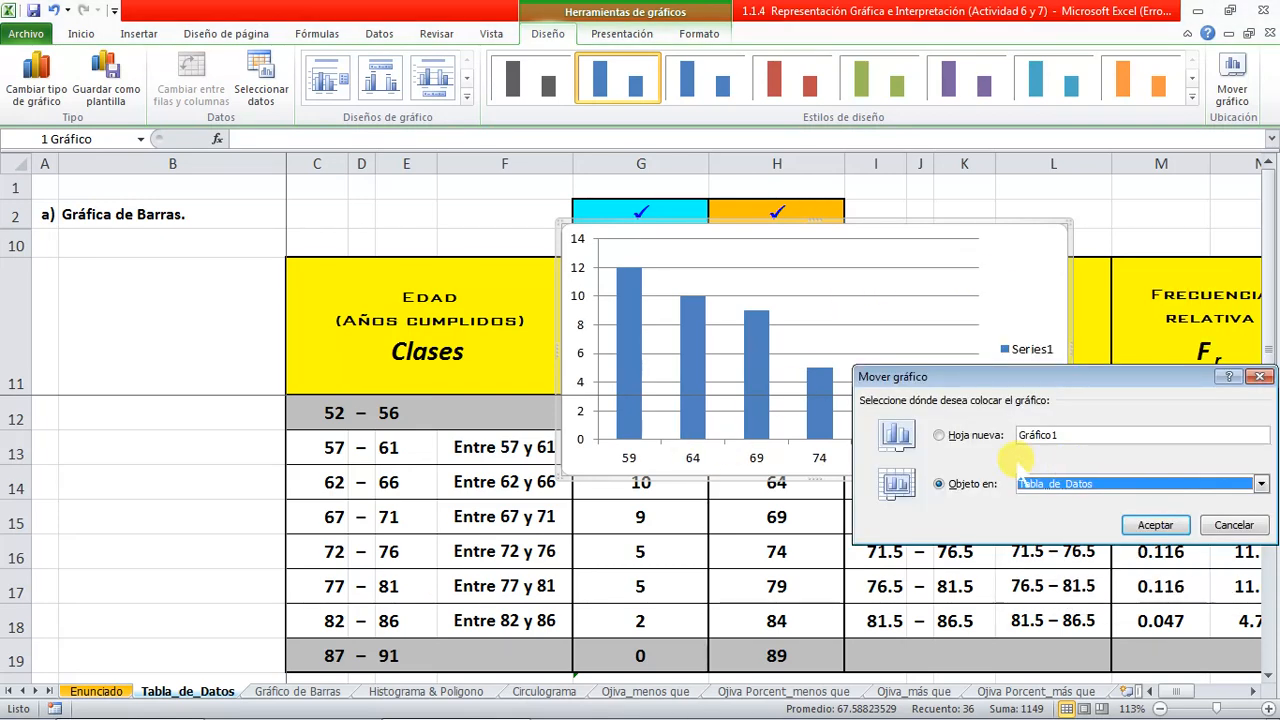
pyautogui.moveTo(1030, 376); pyautogui.dragTo(789, 346)
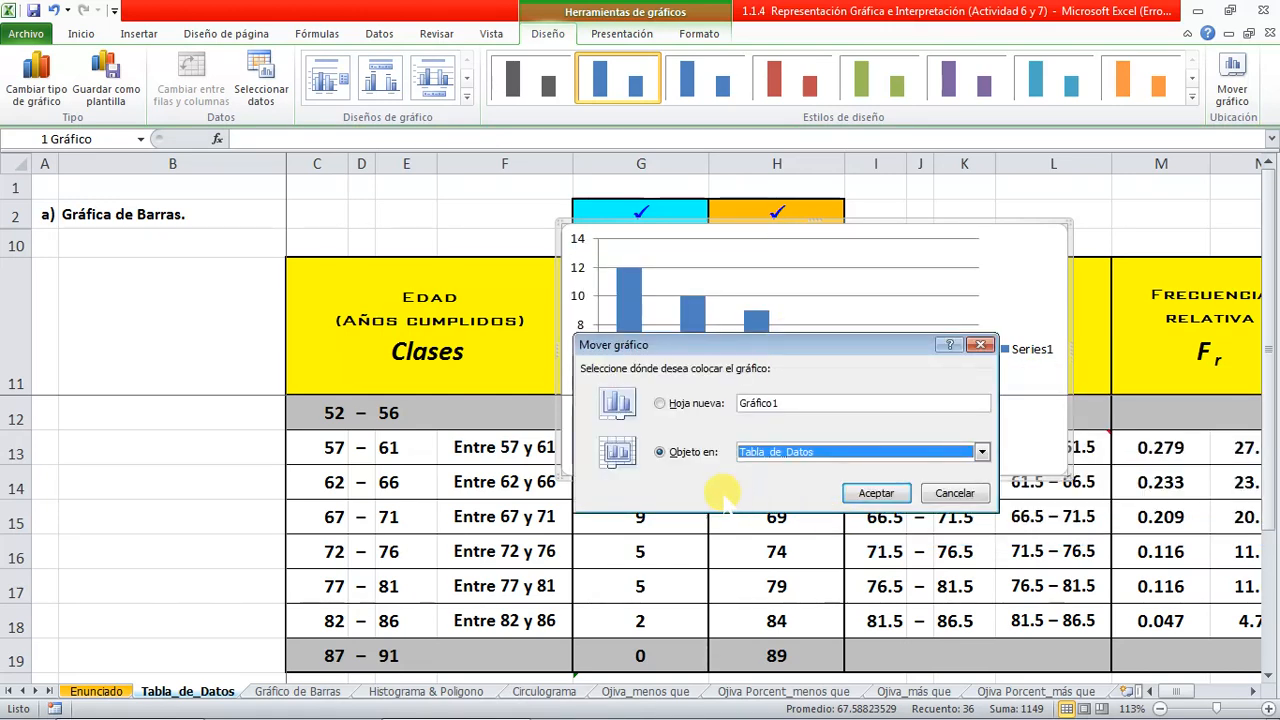
pyautogui.click(660, 403)
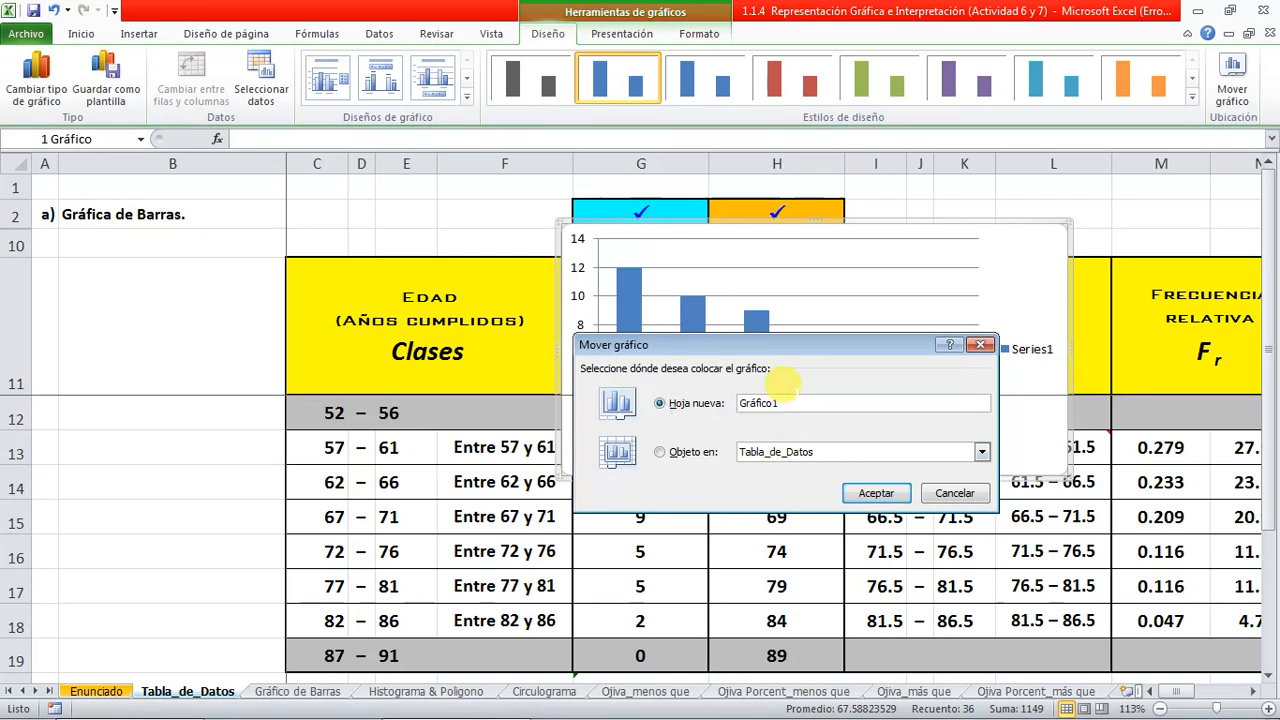
pyautogui.doubleClick(800, 399)
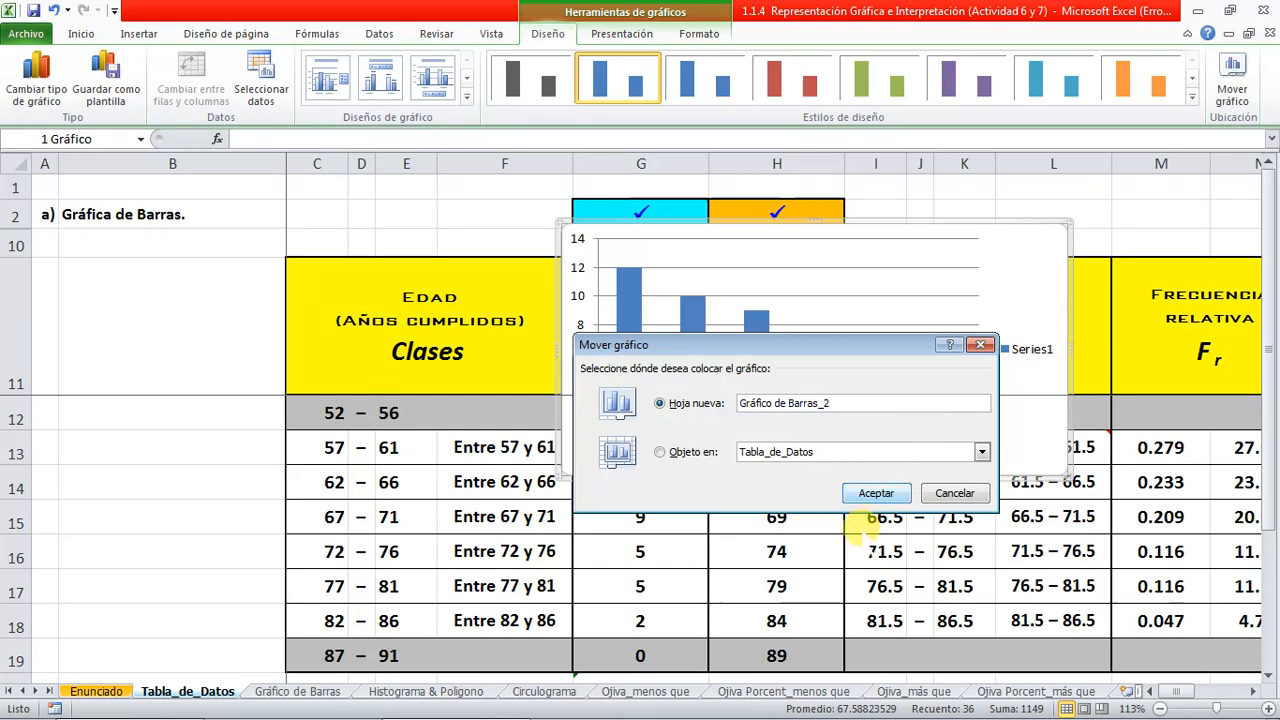
pyautogui.click(876, 493)
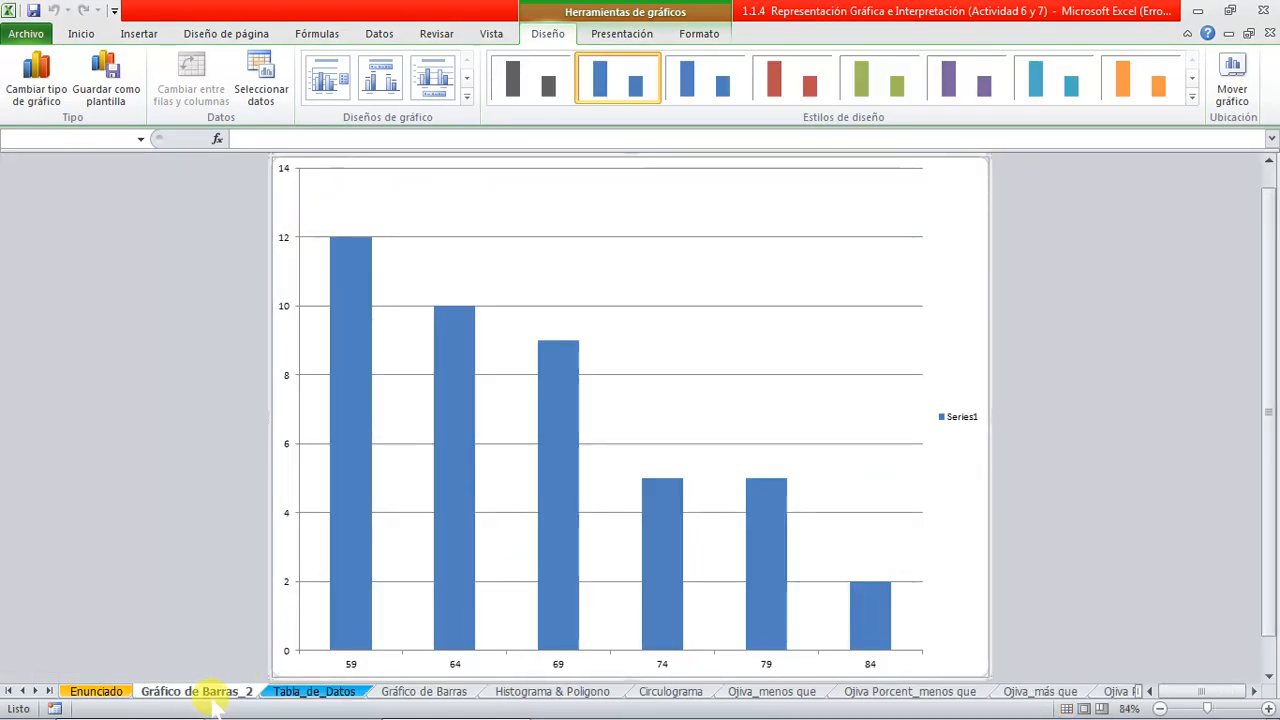
# Compare the new Gráfico de Barras_2 chart with the finished Gráfico de Barras sheet, examining its title, axis titles, data labels and legend
pyautogui.click(416, 693)
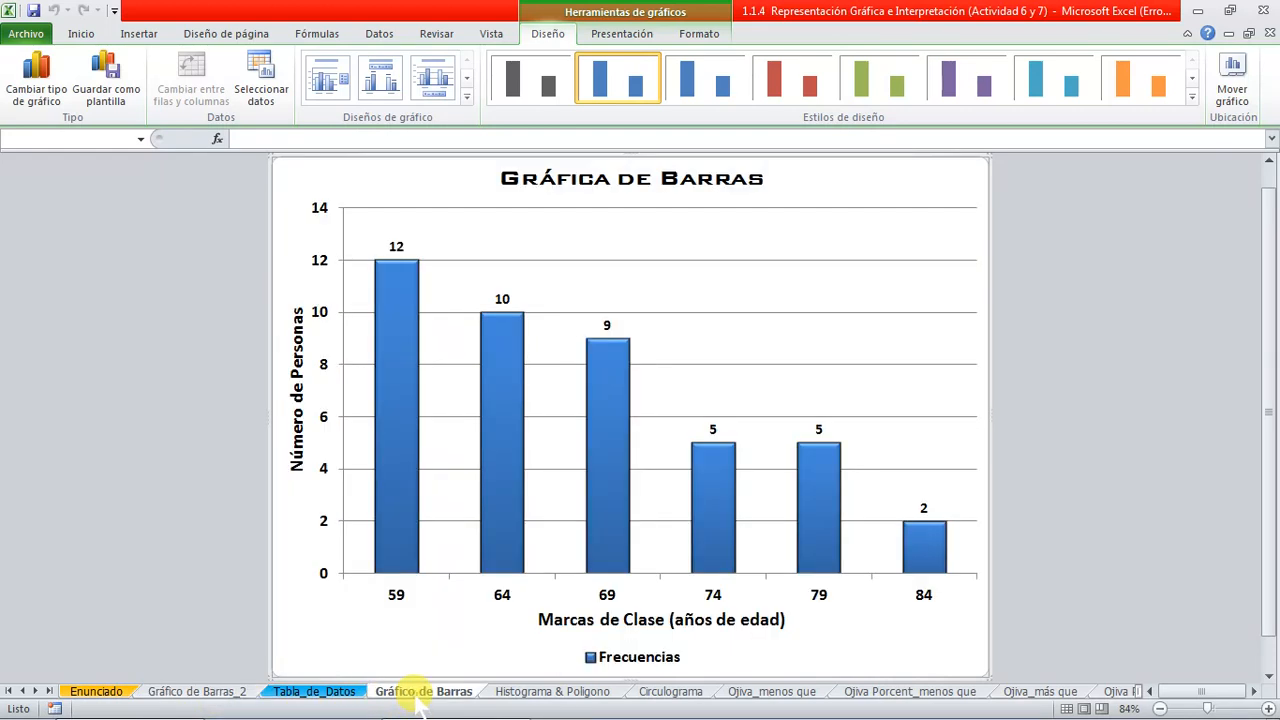
pyautogui.click(199, 692)
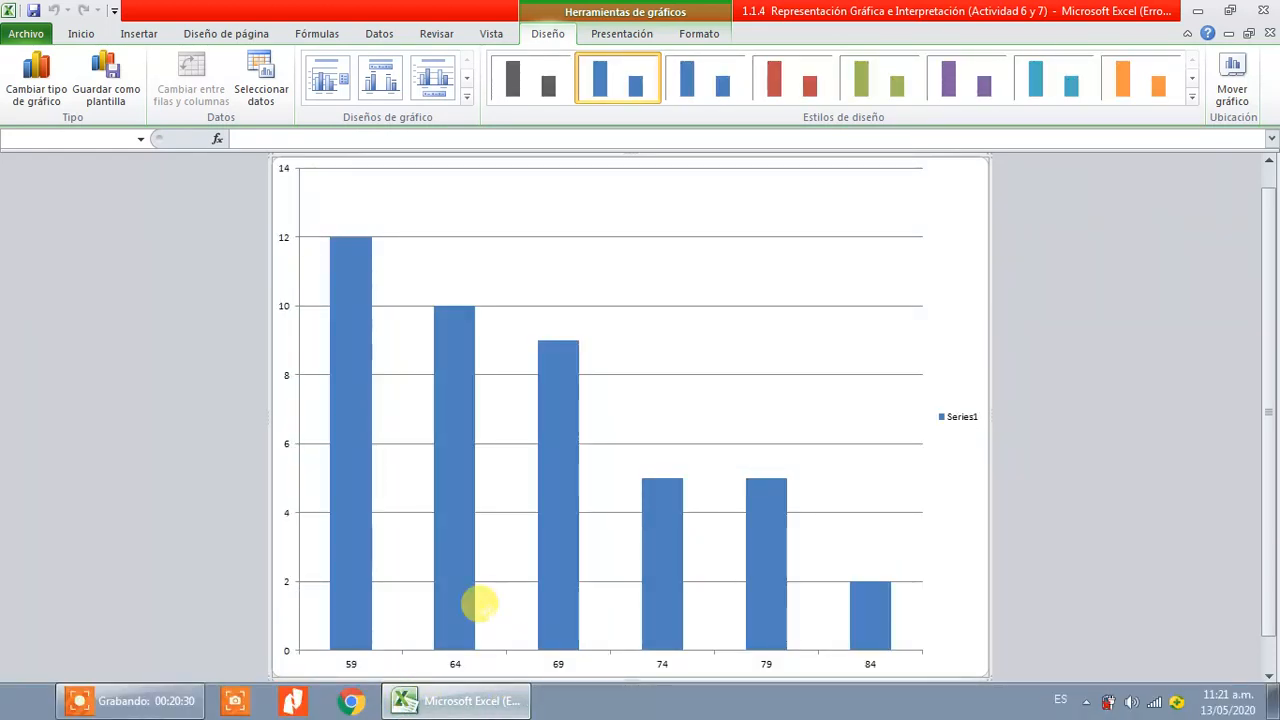
pyautogui.click(410, 692)
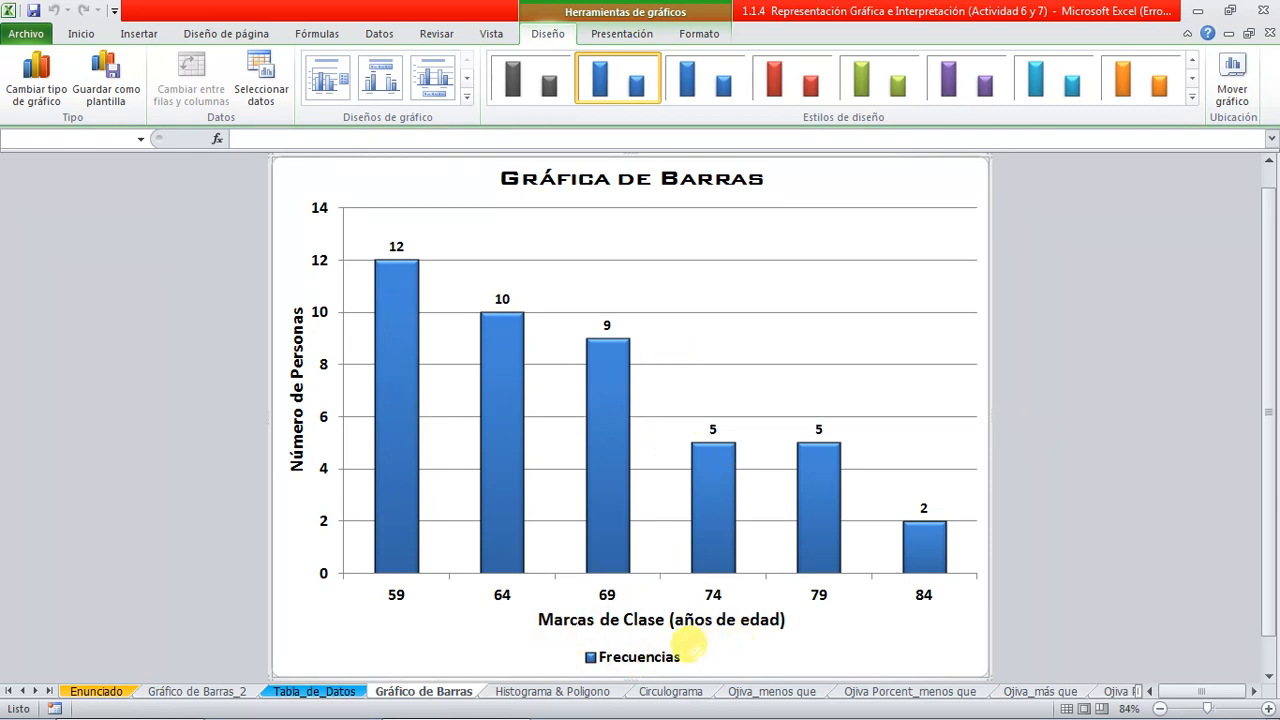
pyautogui.click(212, 691)
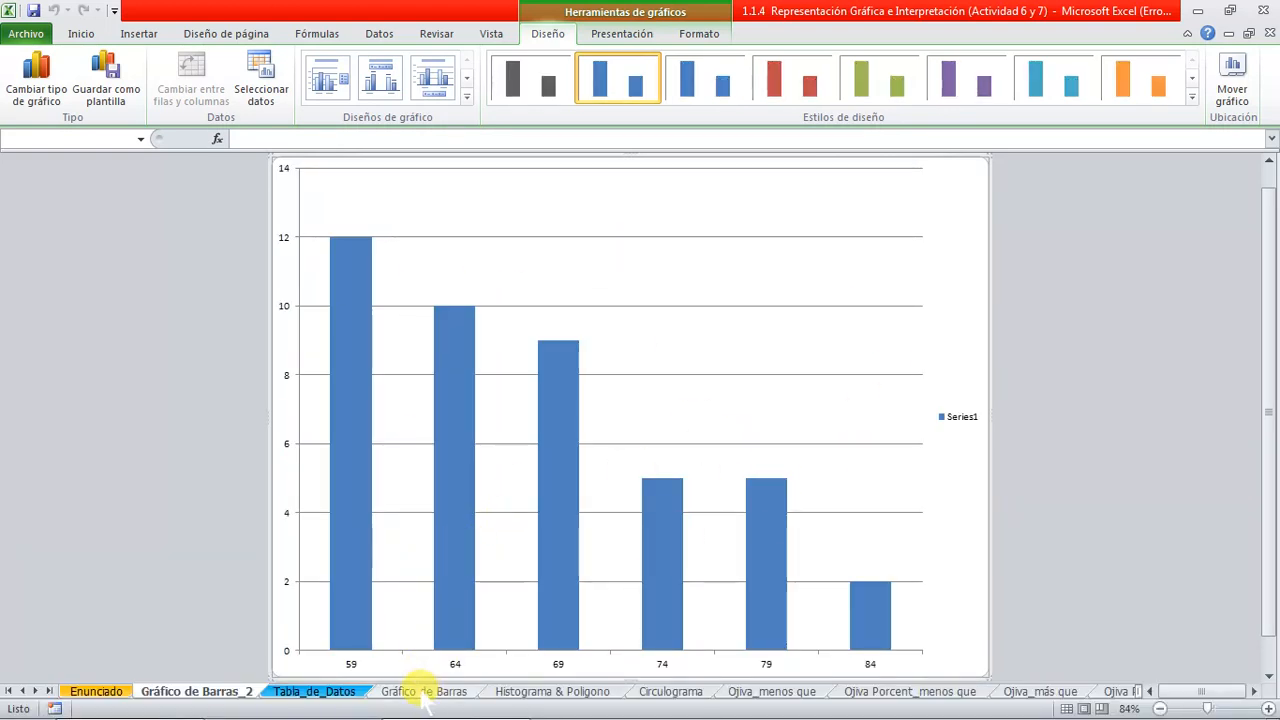
pyautogui.click(421, 691)
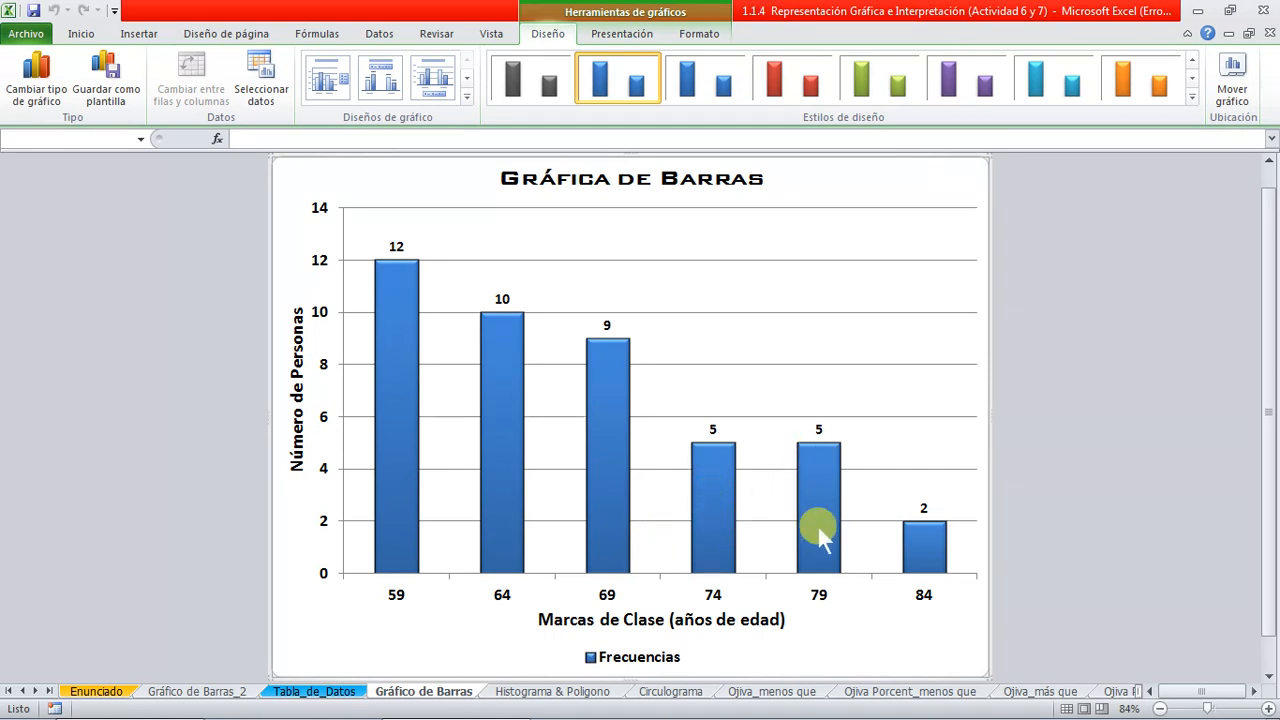
pyautogui.click(213, 693)
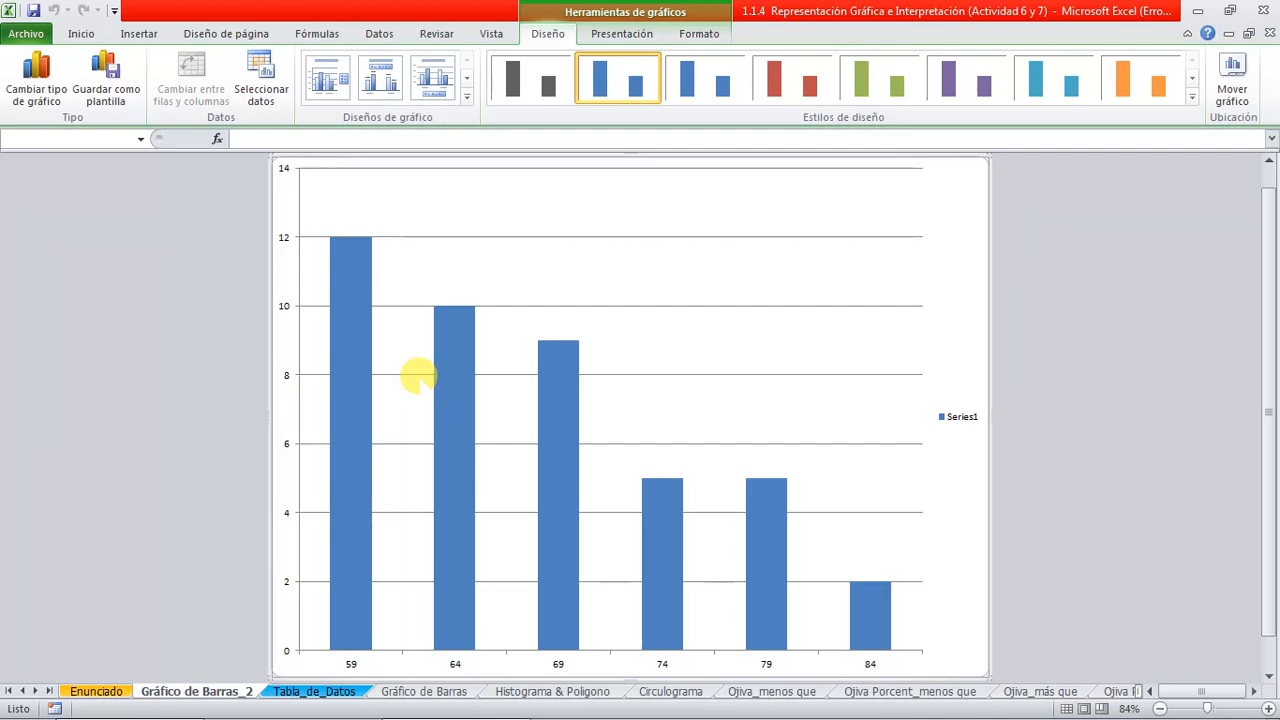
# Apply the bevelled blue chart style from the fourth row of styles to the columns and set their shape outline to Automático
pyautogui.click(340, 278)
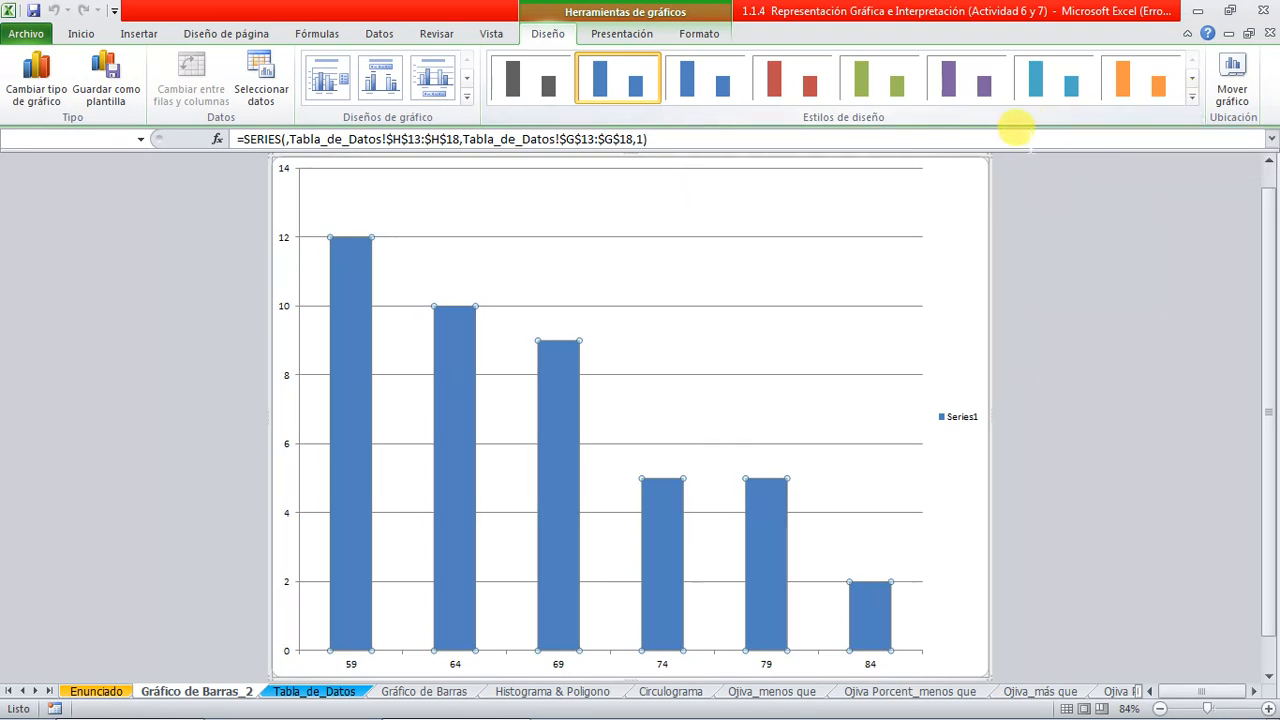
pyautogui.click(1192, 96)
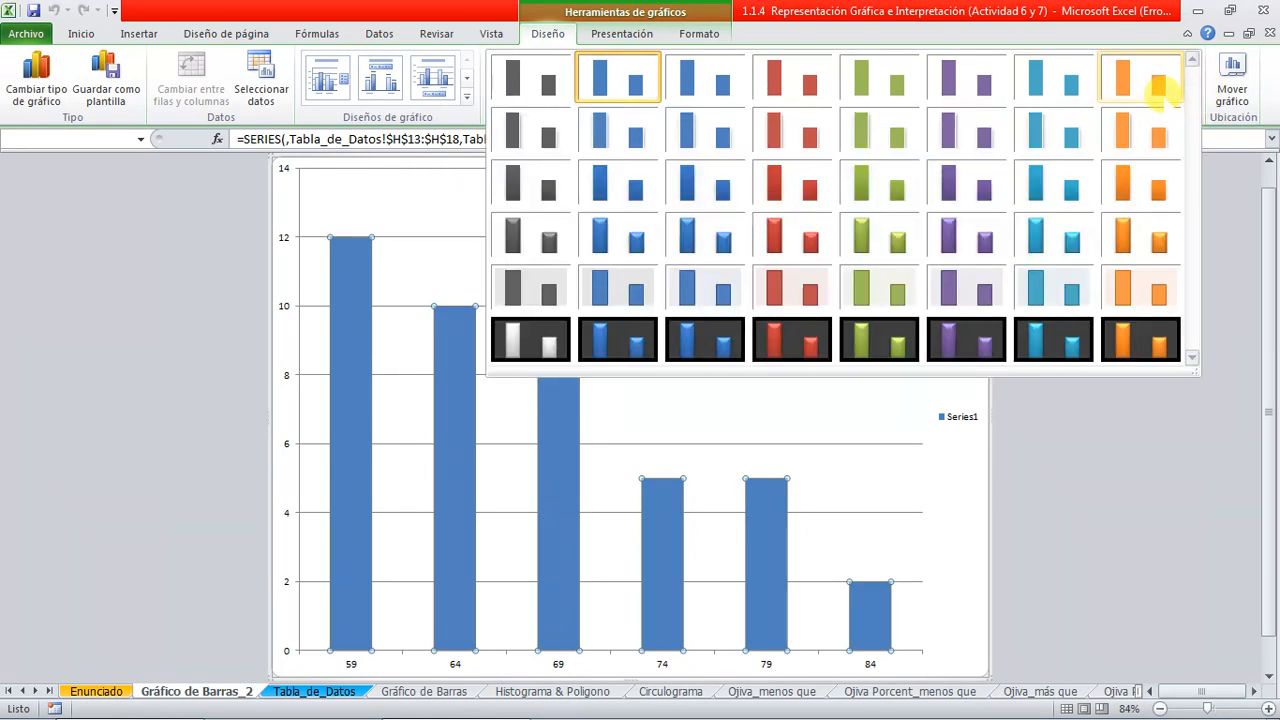
pyautogui.click(634, 238)
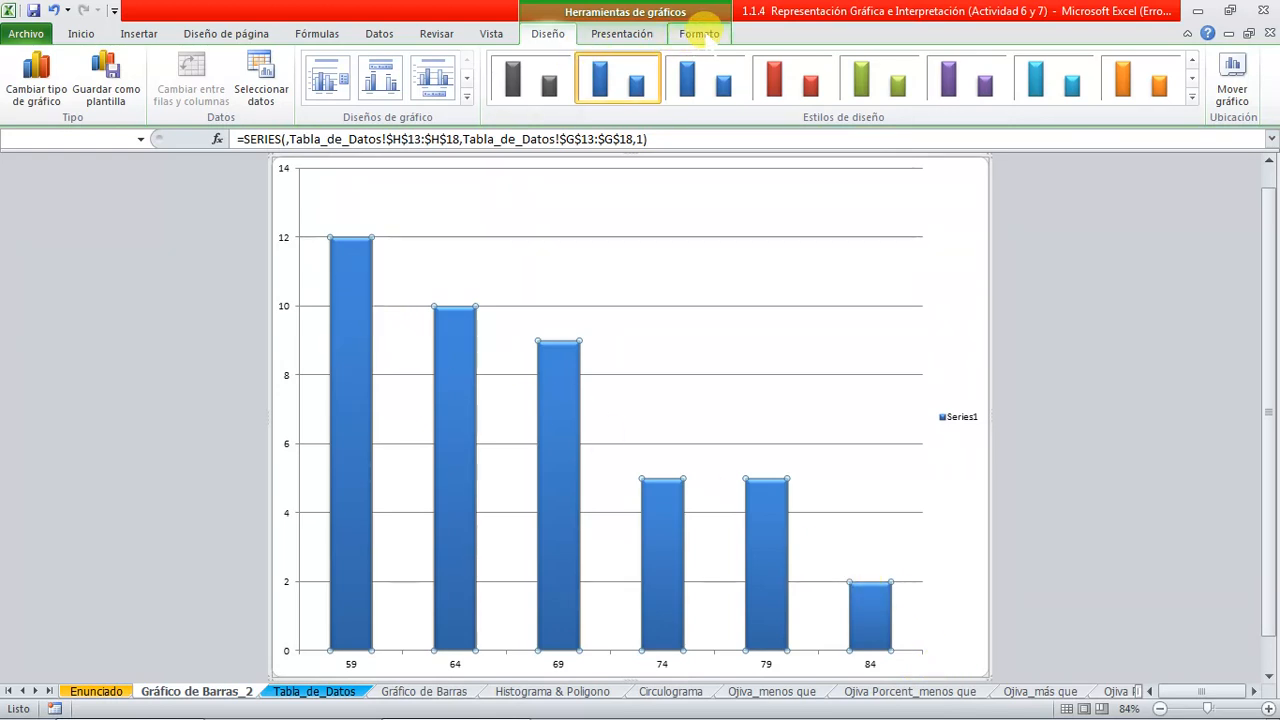
pyautogui.click(700, 33)
pyautogui.click(650, 77)
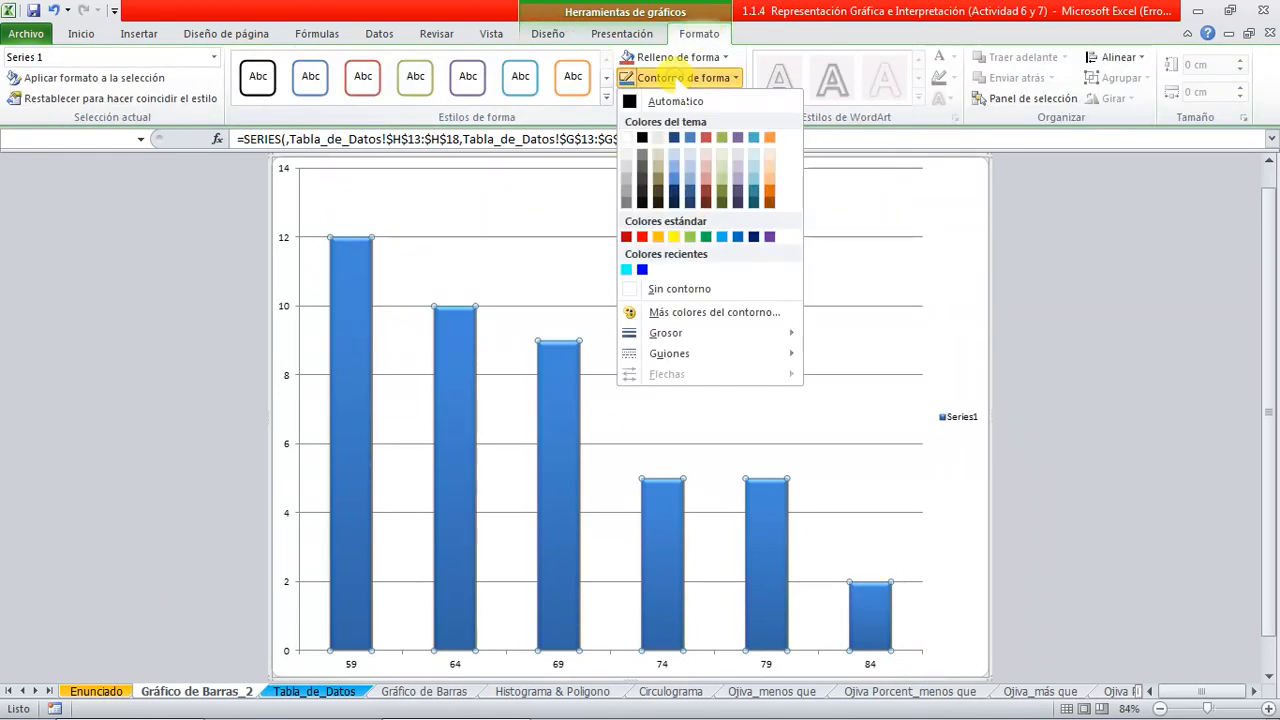
pyautogui.click(640, 100)
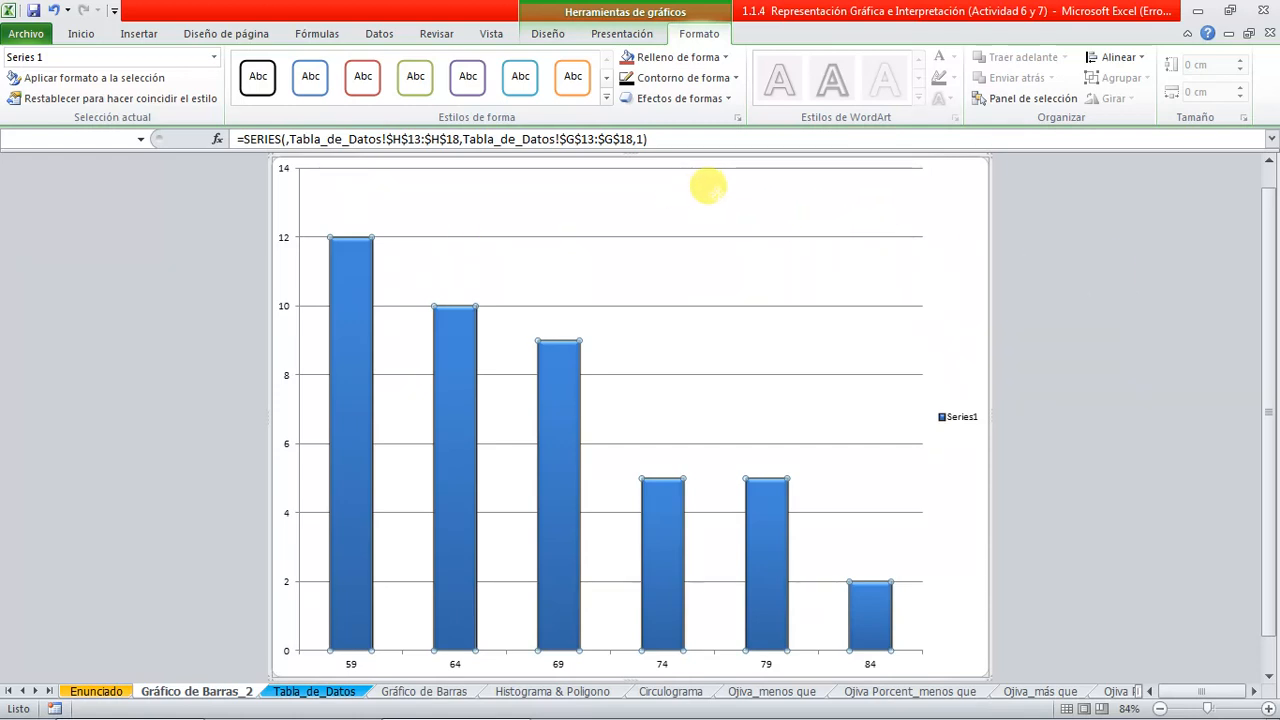
# Add a chart title placed above the plot area using the Encima del gráfico option
pyautogui.click(714, 193)
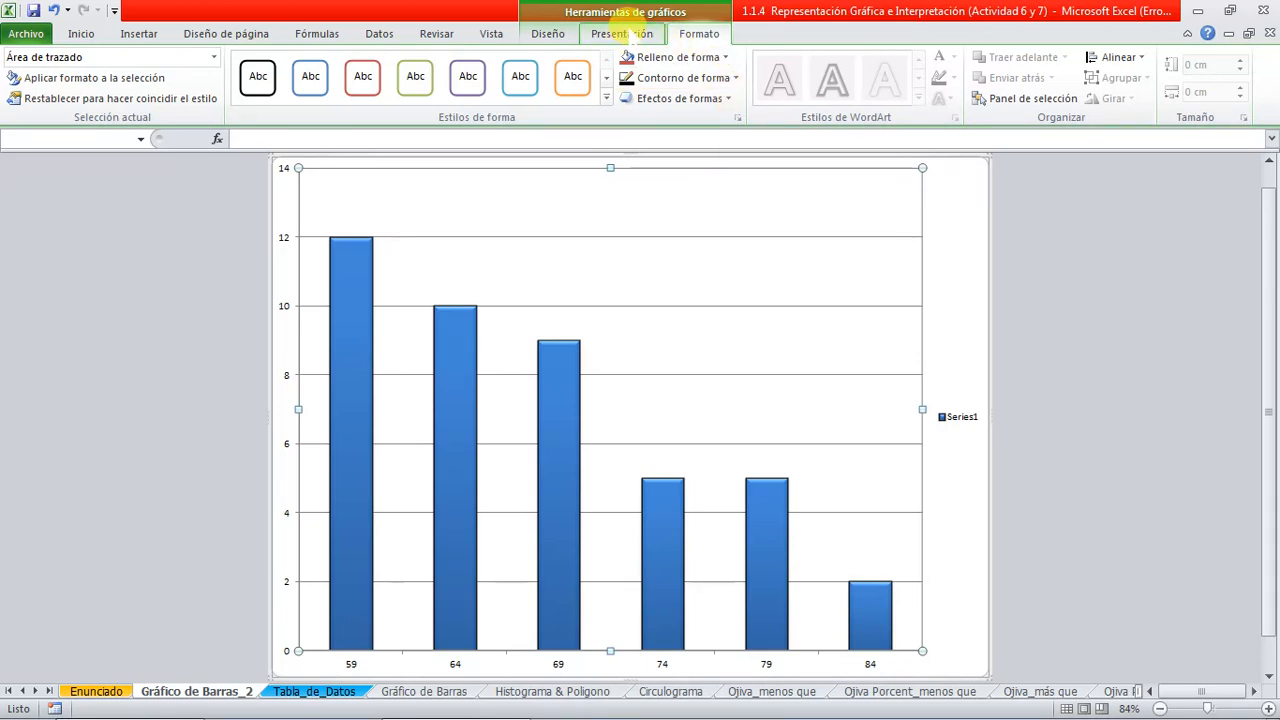
pyautogui.click(621, 33)
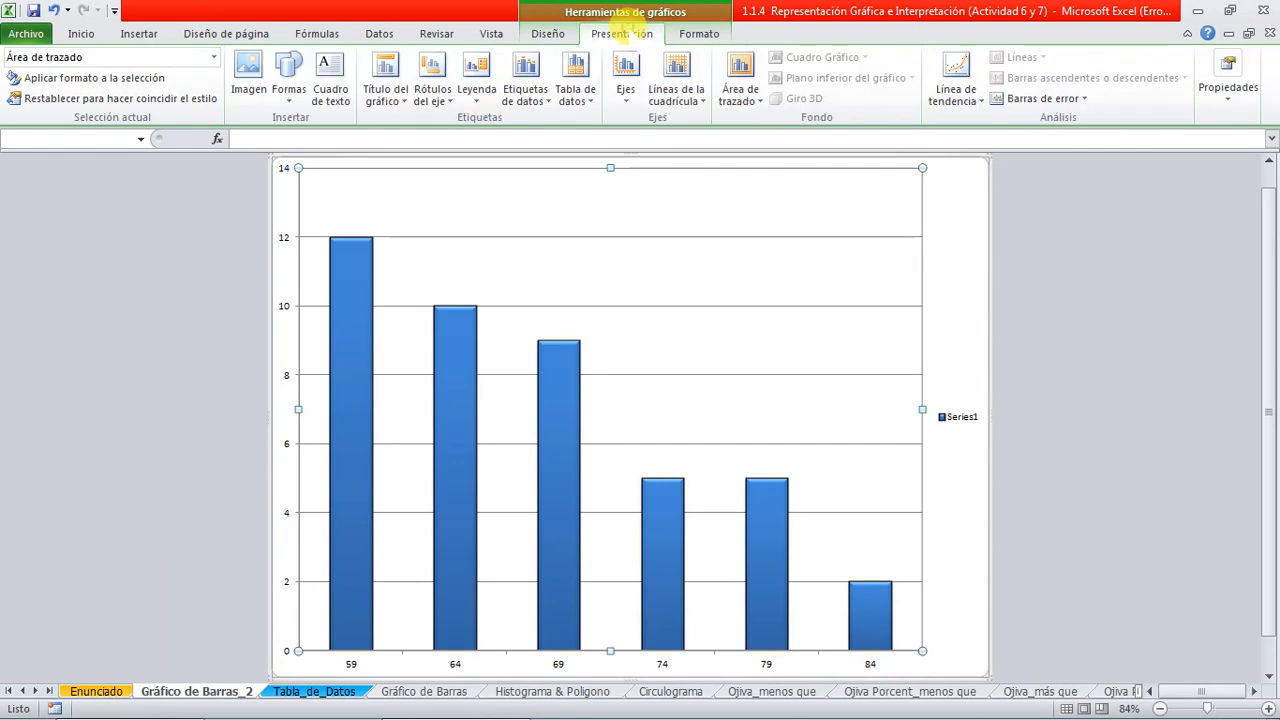
pyautogui.click(398, 106)
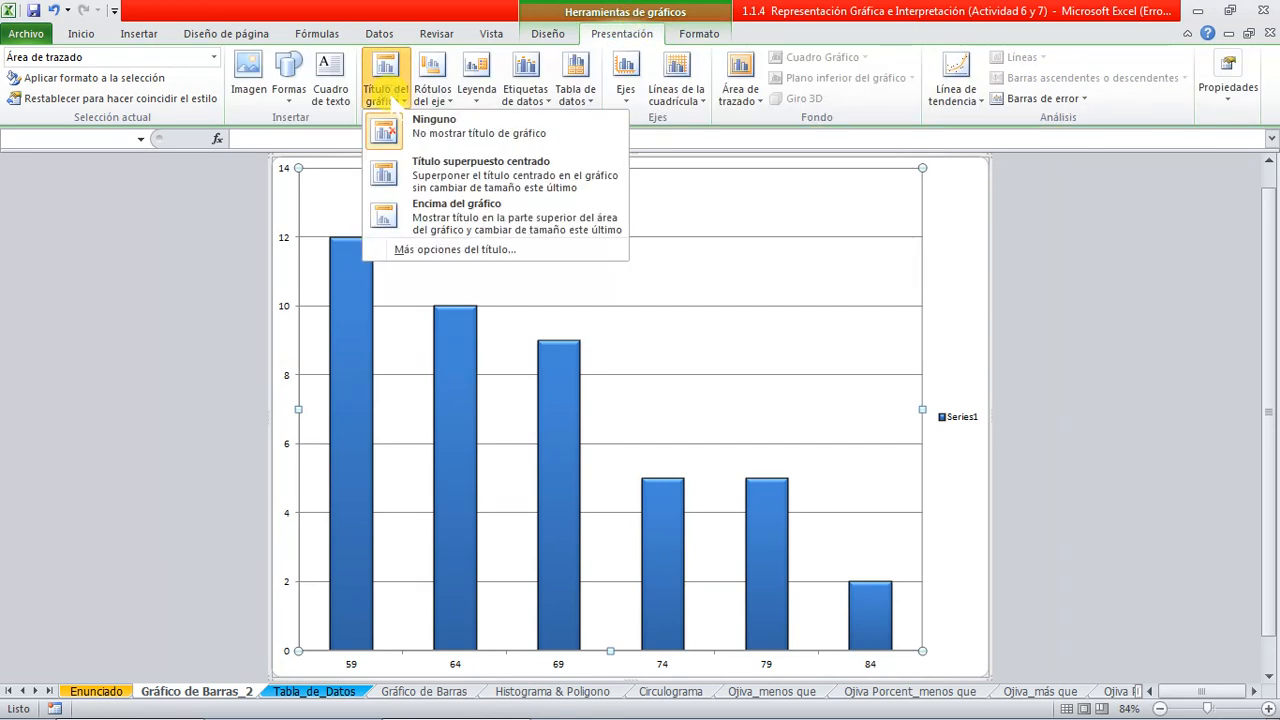
pyautogui.click(433, 228)
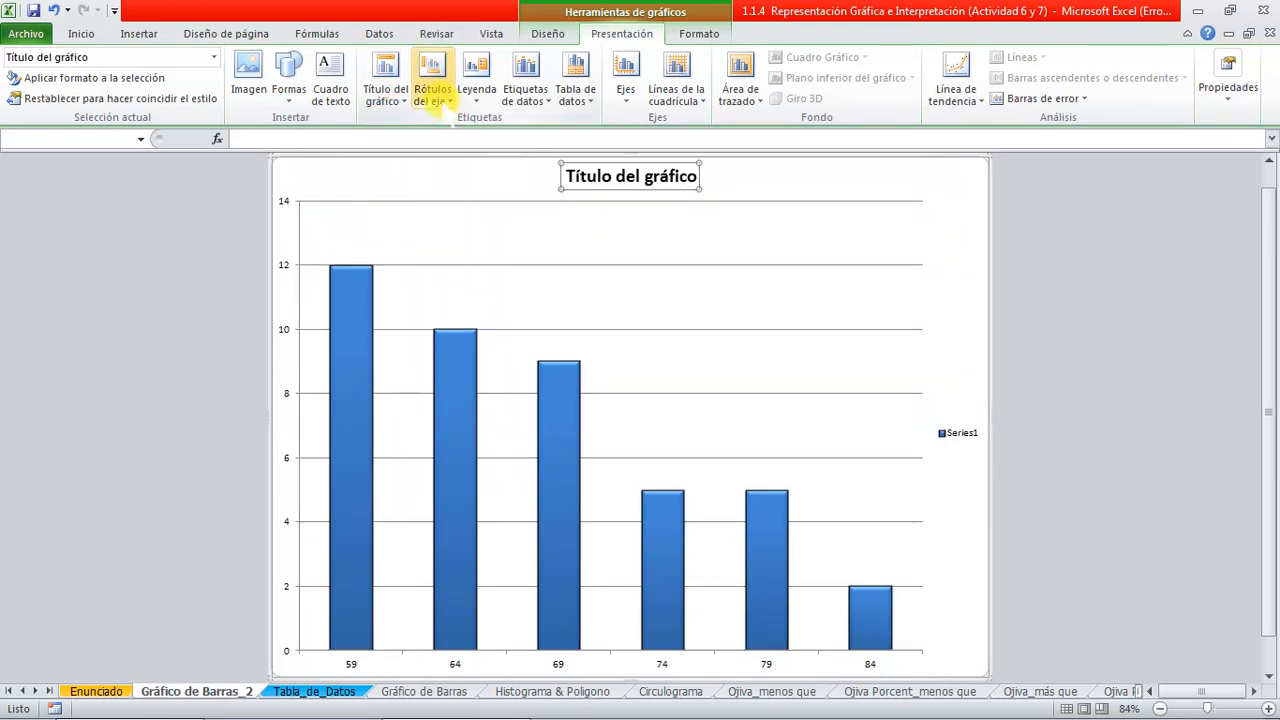
# Add a primary horizontal axis title below the axis and a rotated primary vertical axis title
pyautogui.click(435, 100)
pyautogui.moveTo(510, 121)
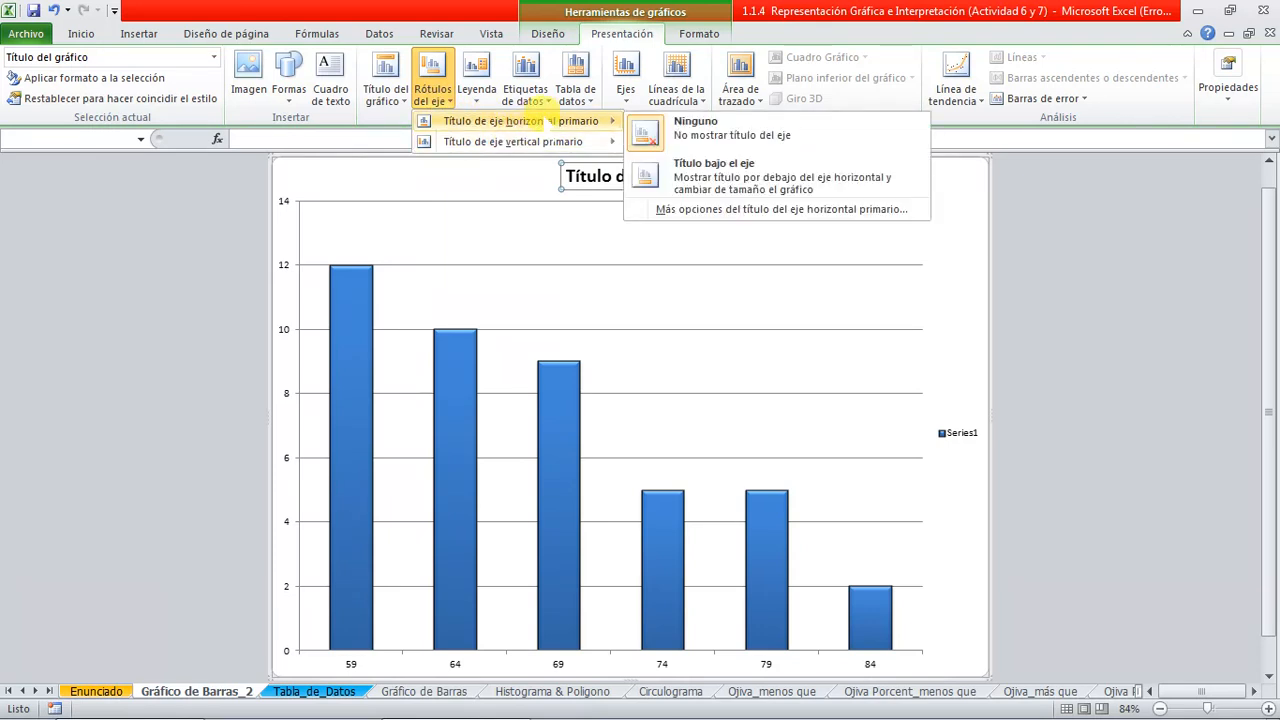
pyautogui.click(707, 177)
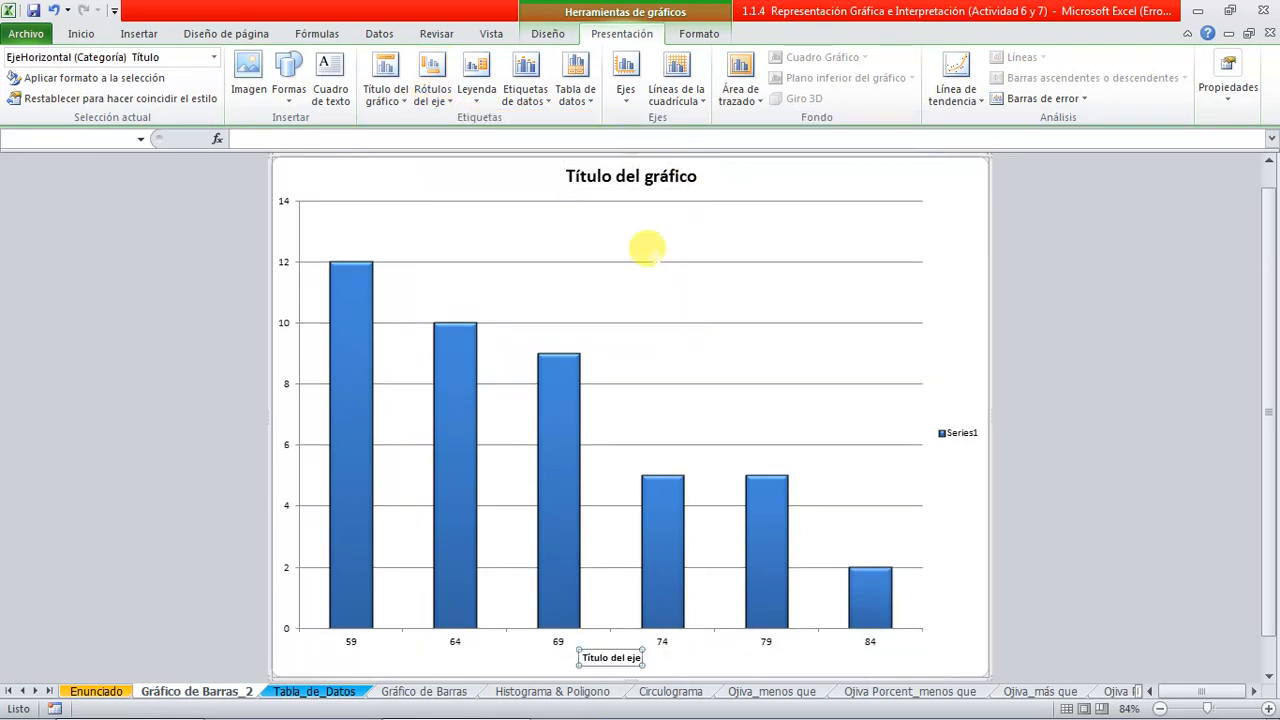
pyautogui.click(432, 88)
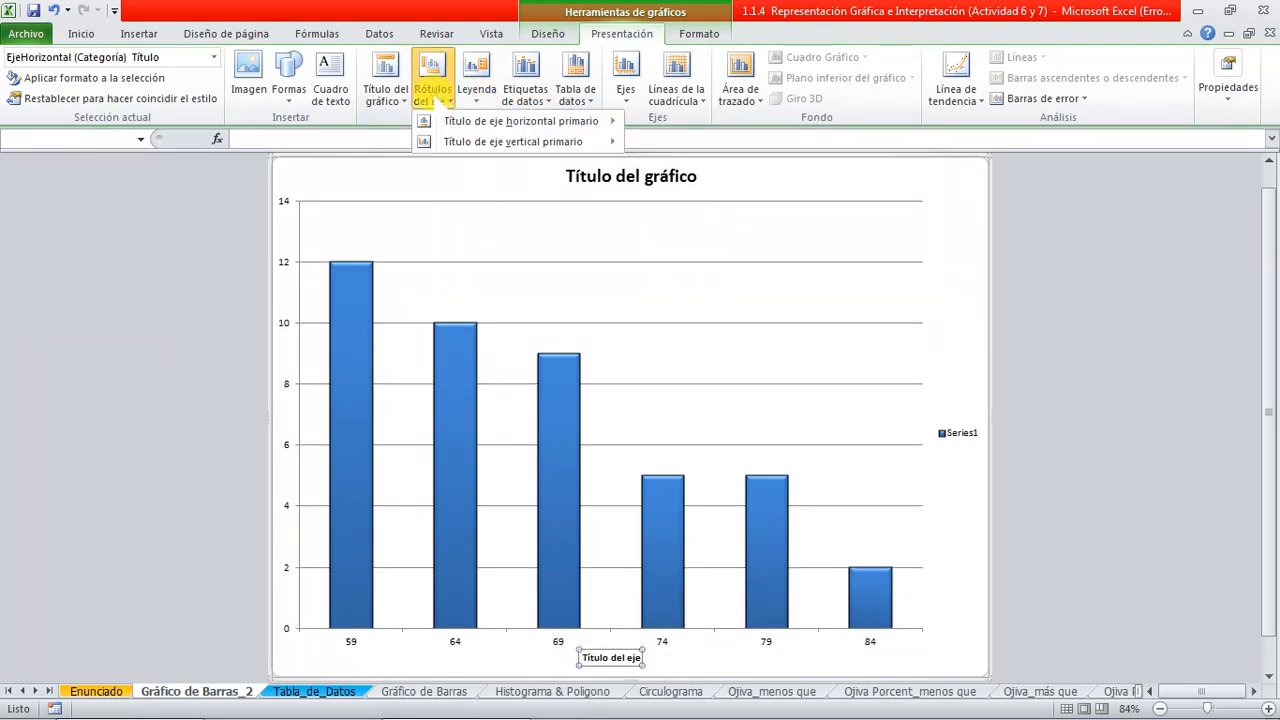
pyautogui.moveTo(556, 141)
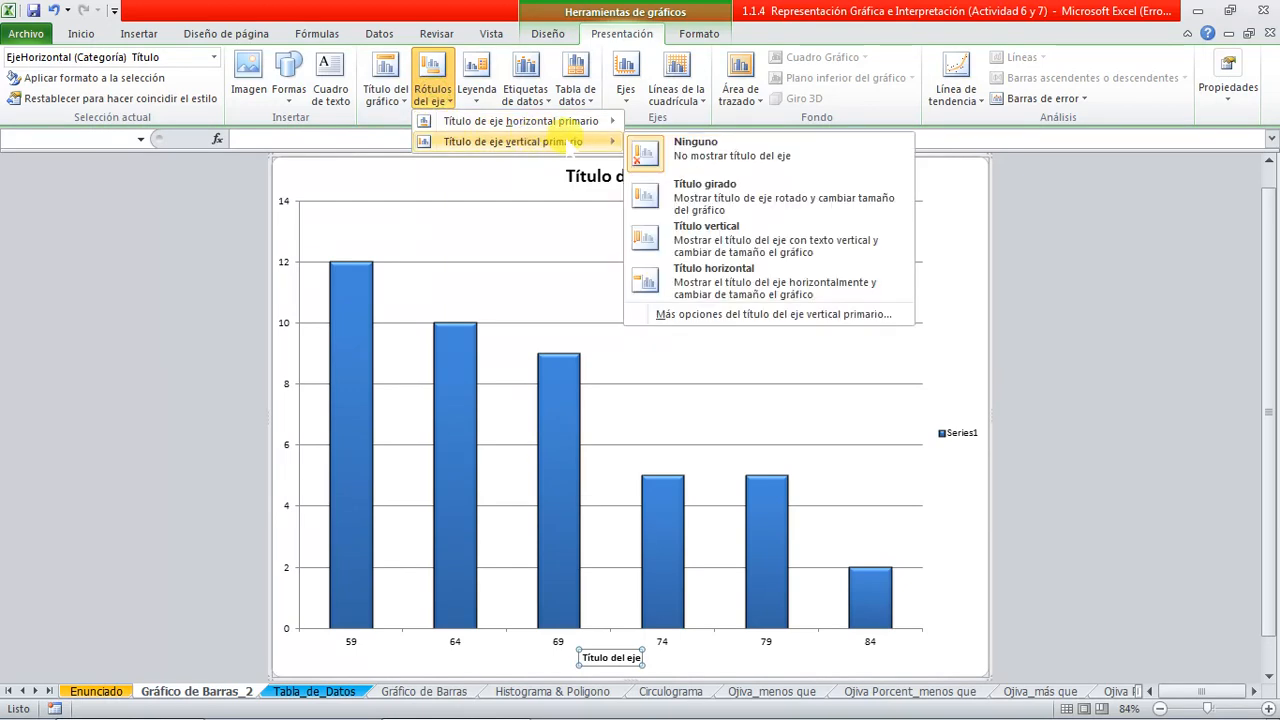
pyautogui.click(757, 197)
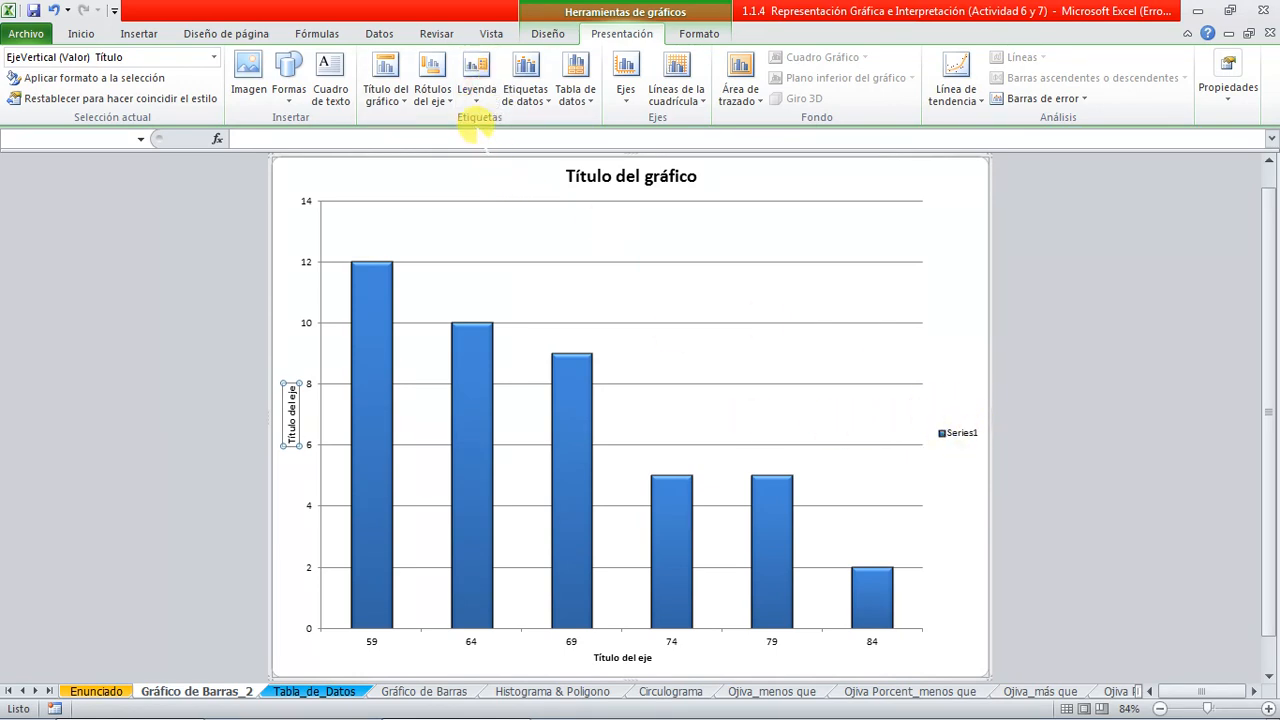
# Show the legend below the chart and add data labels to the column series
pyautogui.click(478, 95)
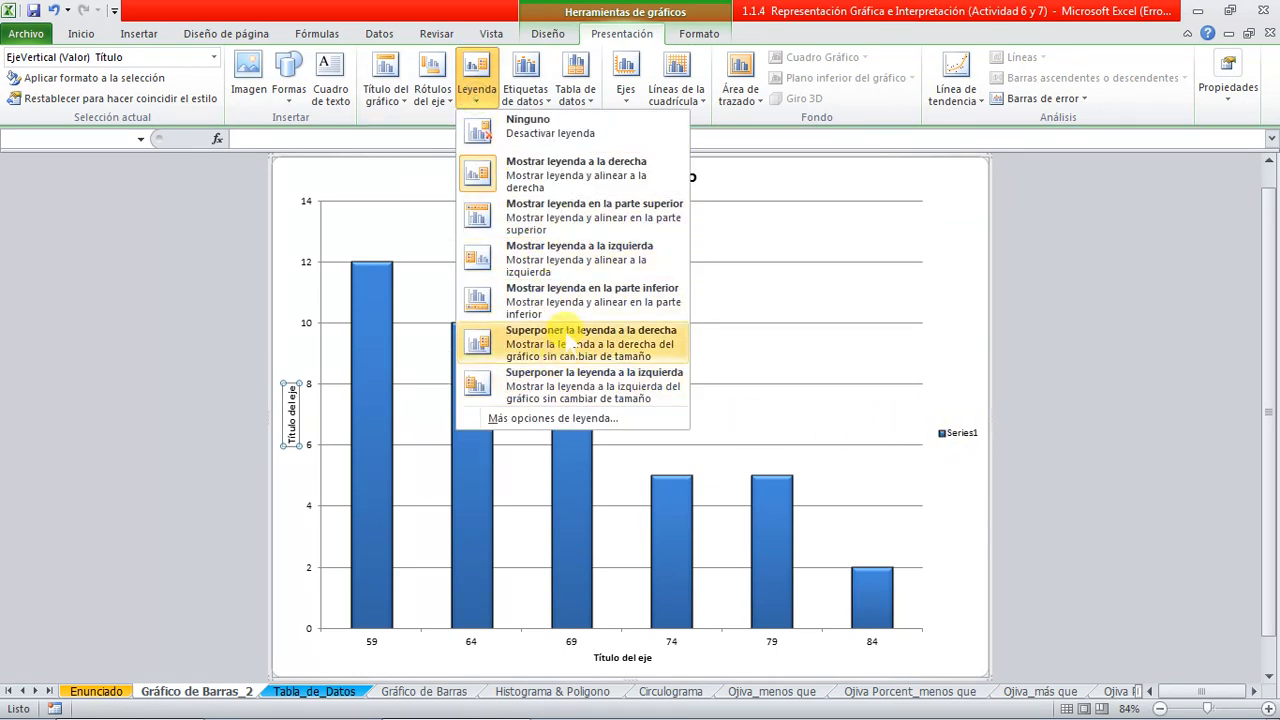
pyautogui.click(591, 288)
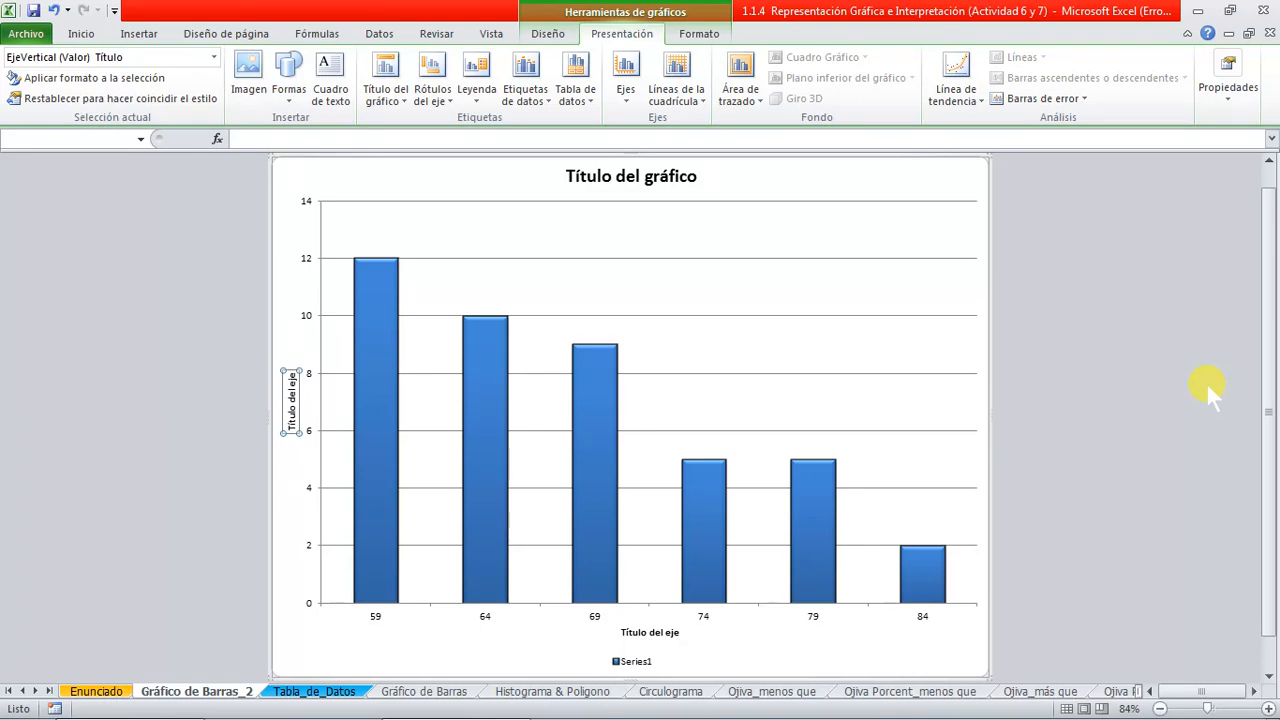
pyautogui.click(378, 275)
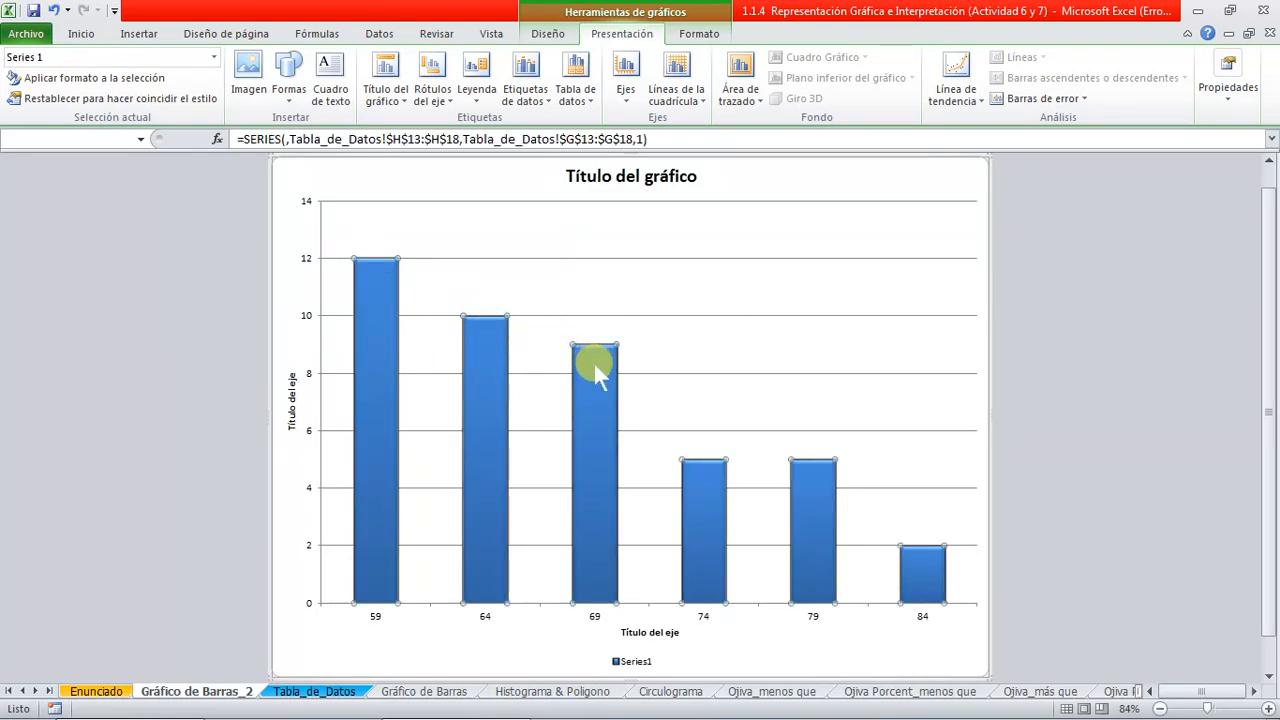
pyautogui.rightClick(370, 290)
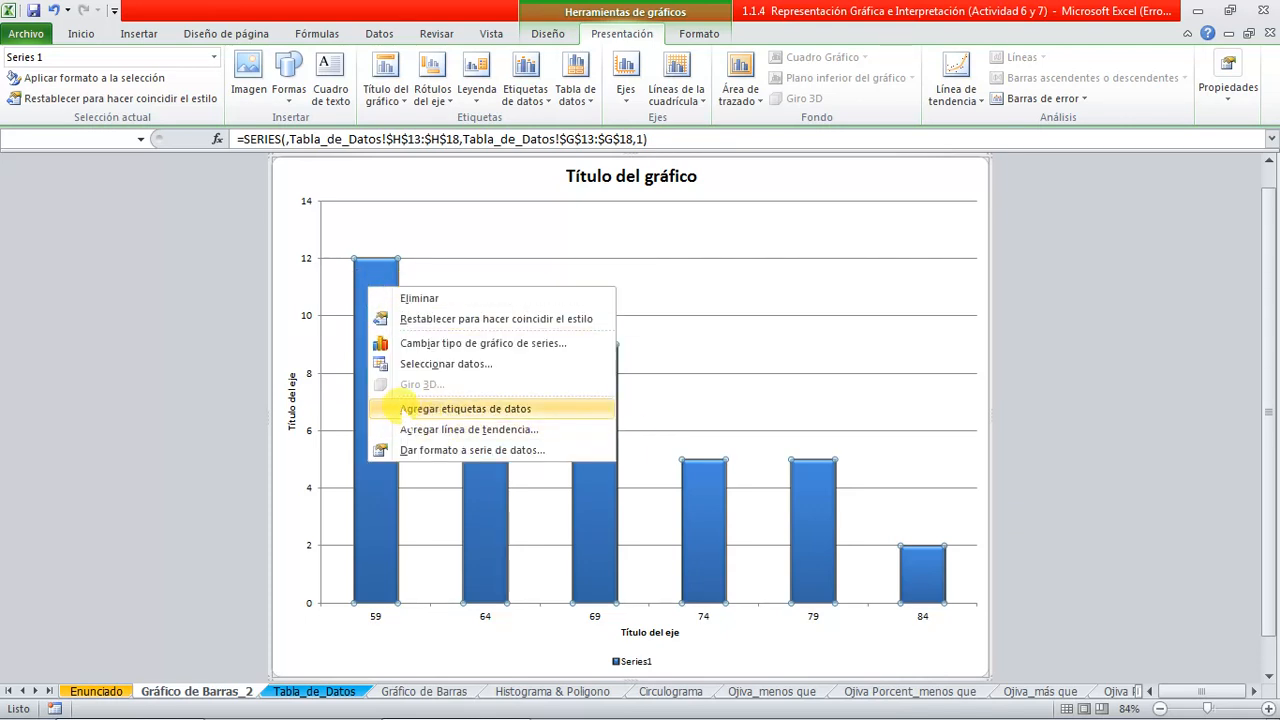
pyautogui.click(526, 406)
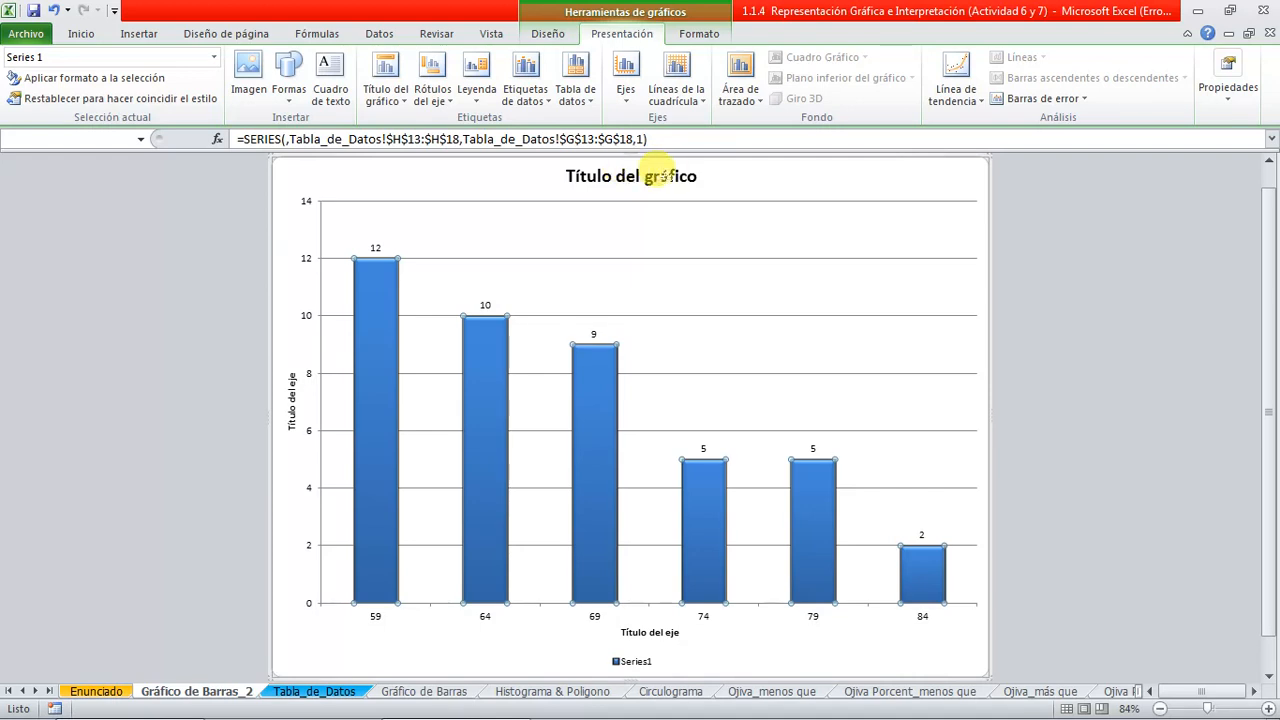
# Format the chart title in BankGothic Md BT at size 28
pyautogui.click(664, 177)
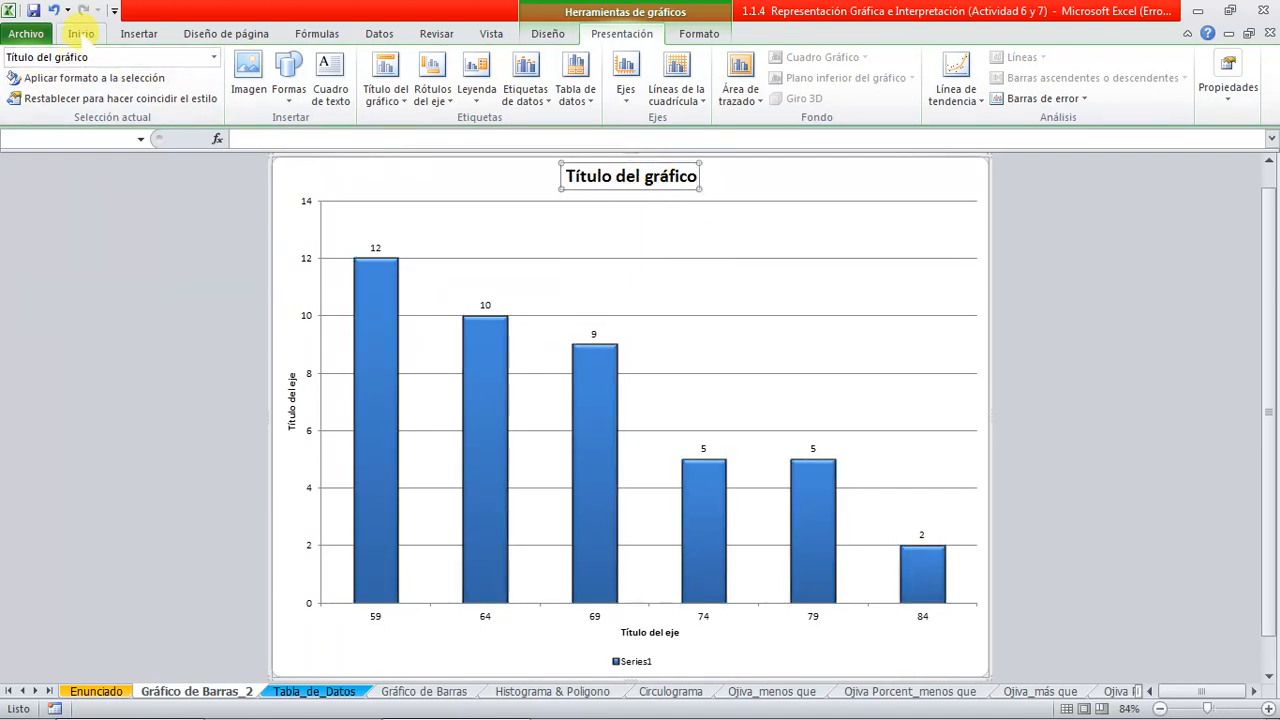
pyautogui.click(80, 33)
pyautogui.click(304, 64)
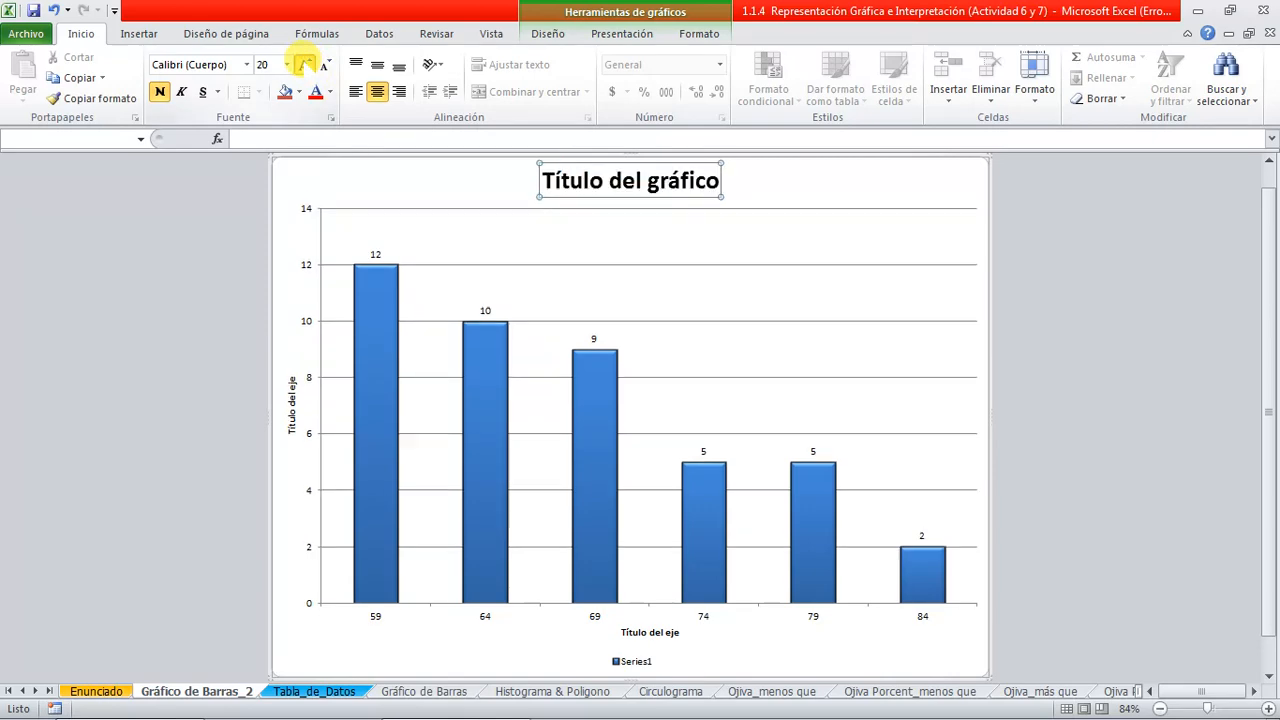
pyautogui.click(304, 64)
pyautogui.click(304, 64)
pyautogui.click(325, 64)
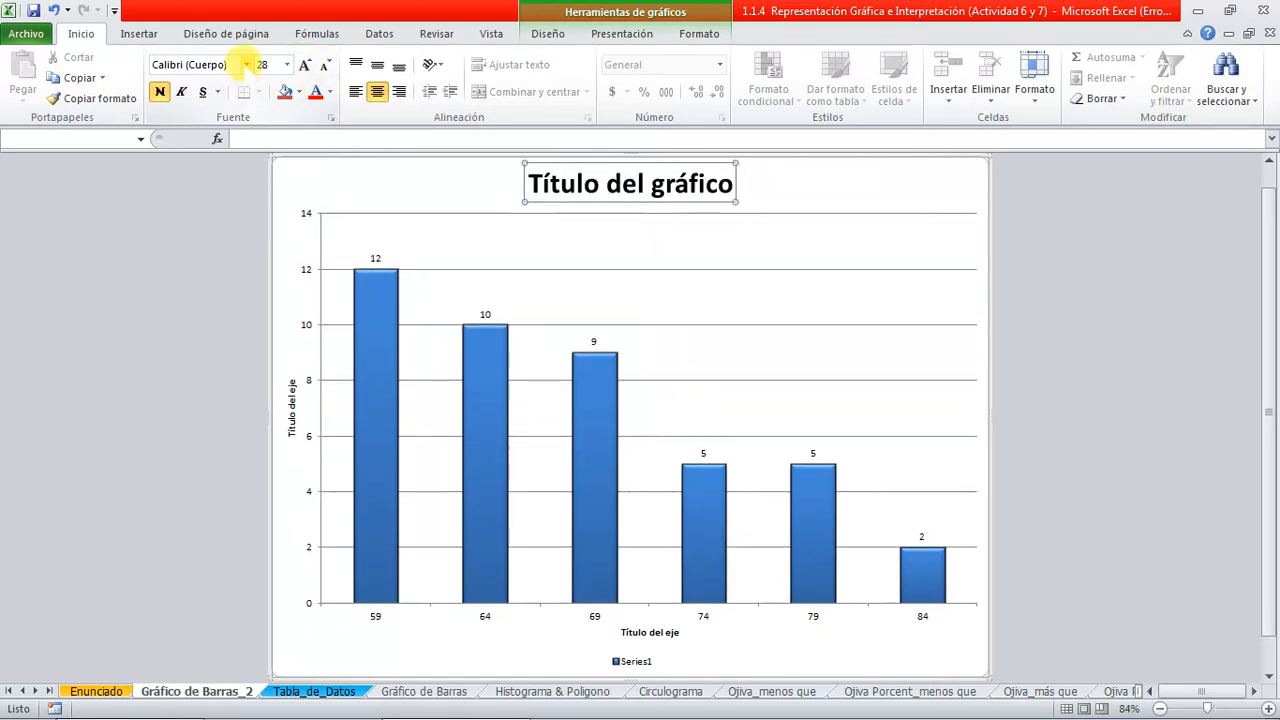
pyautogui.click(246, 64)
pyautogui.scroll(-5, 251, 257)
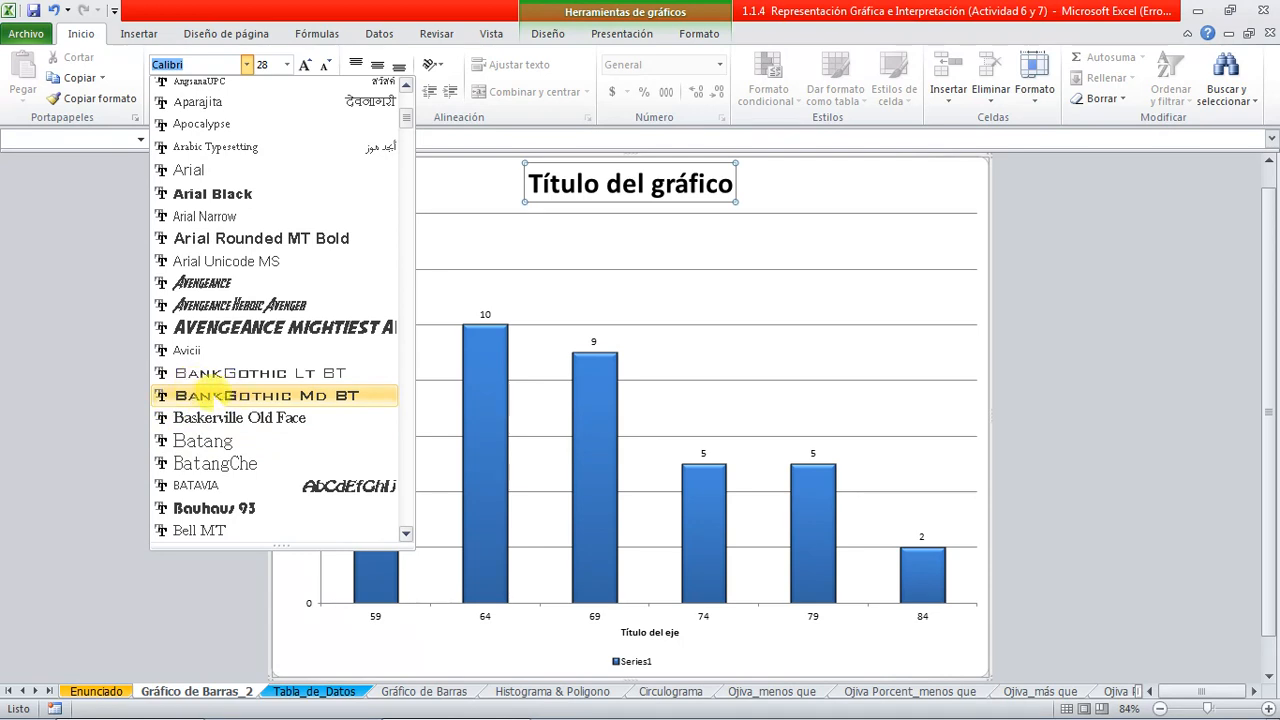
pyautogui.click(262, 395)
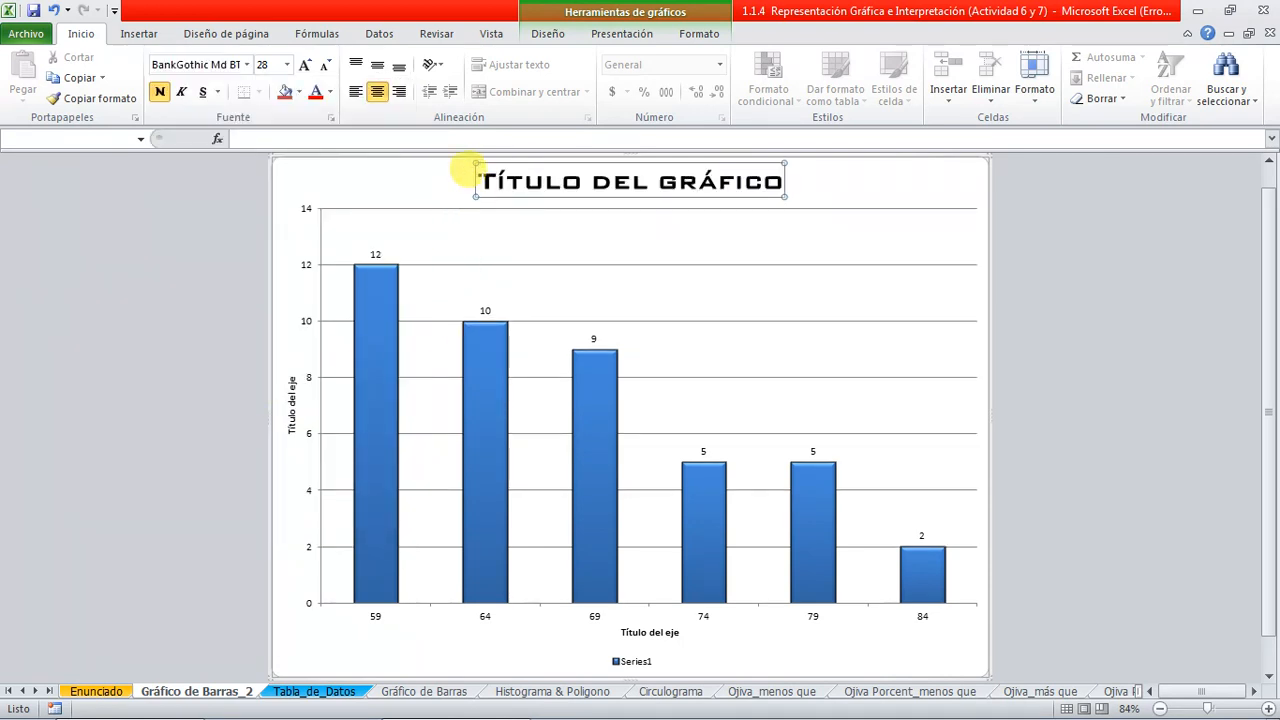
# Replace the placeholder chart title text with "Gráfica de Barras"
pyautogui.moveTo(467, 166); pyautogui.dragTo(752, 167)
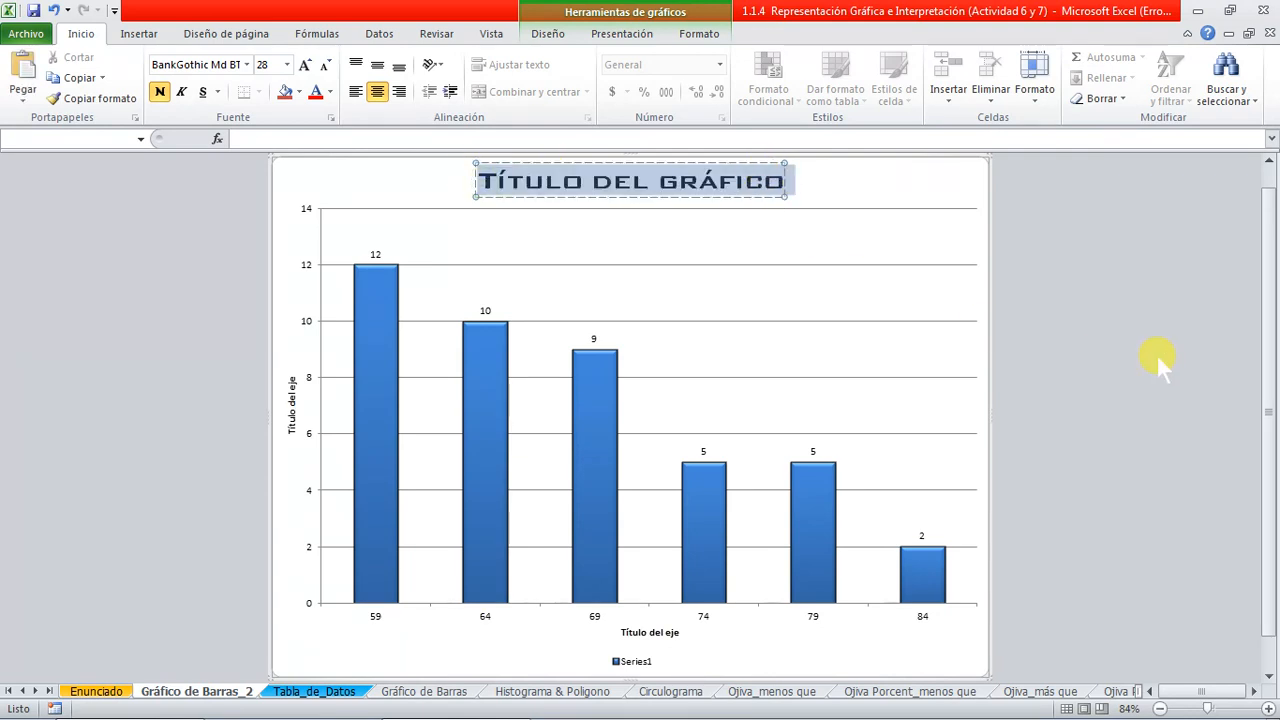
pyautogui.write('Gráfico')
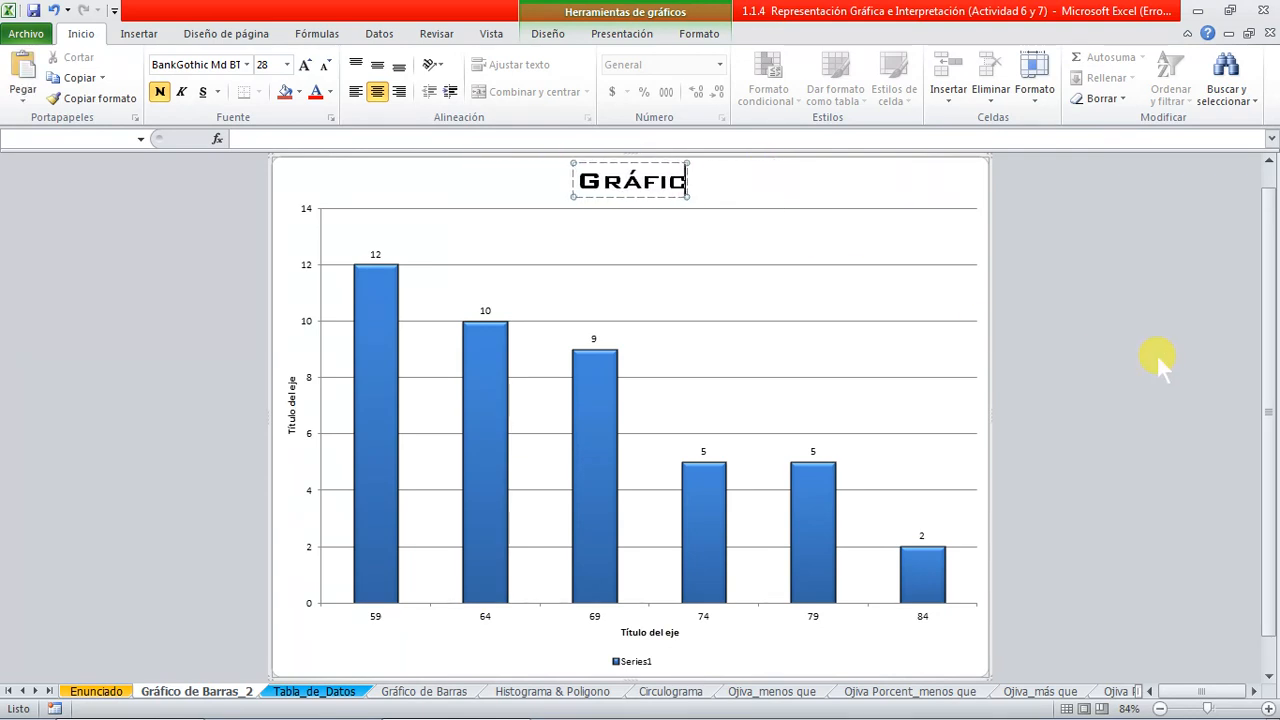
pyautogui.write(' de')
pyautogui.press('BackSpace')
pyautogui.press('BackSpace')
pyautogui.press('BackSpace')
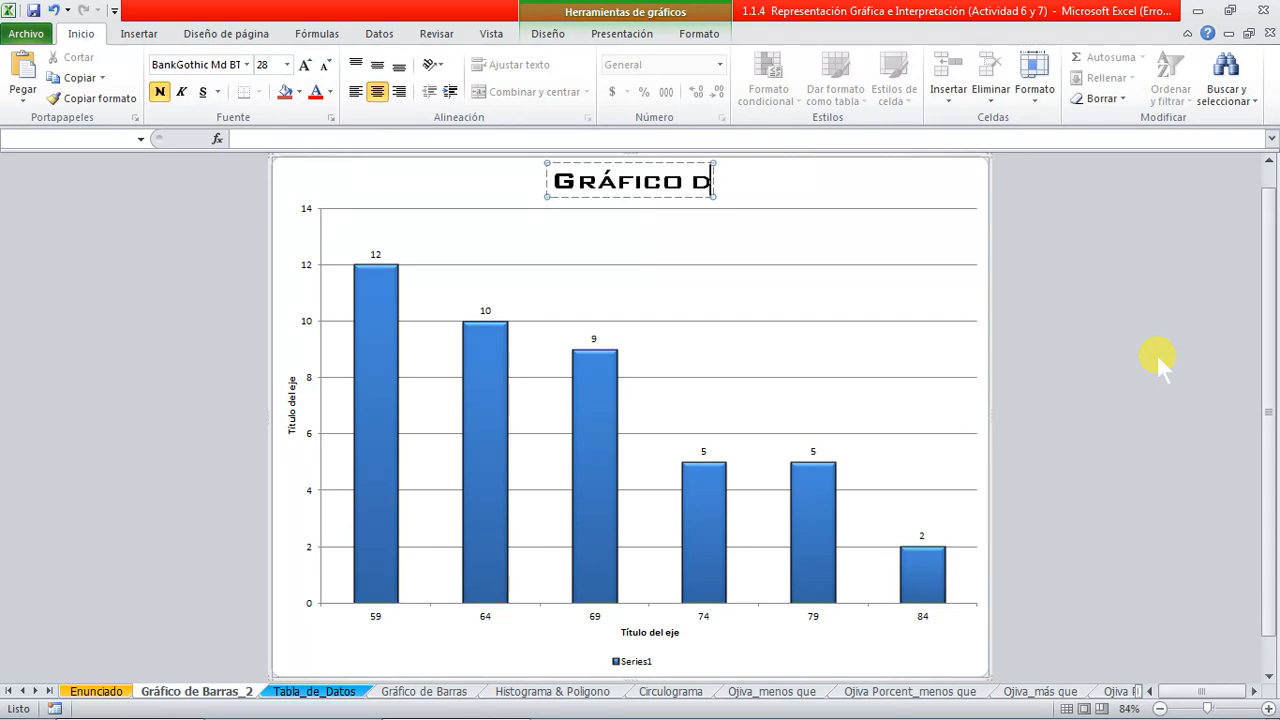
pyautogui.write('a')
pyautogui.press('BackSpace')
pyautogui.press('BackSpace')
pyautogui.write('a de B')
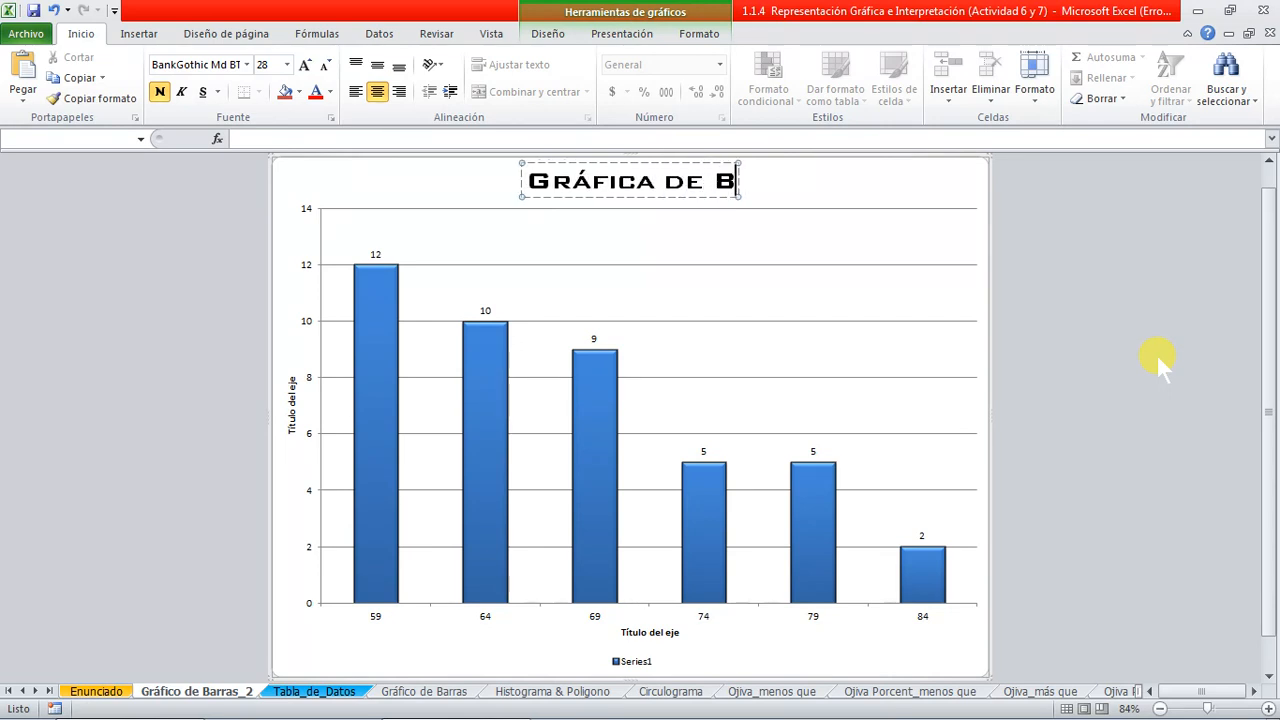
pyautogui.write('arras')
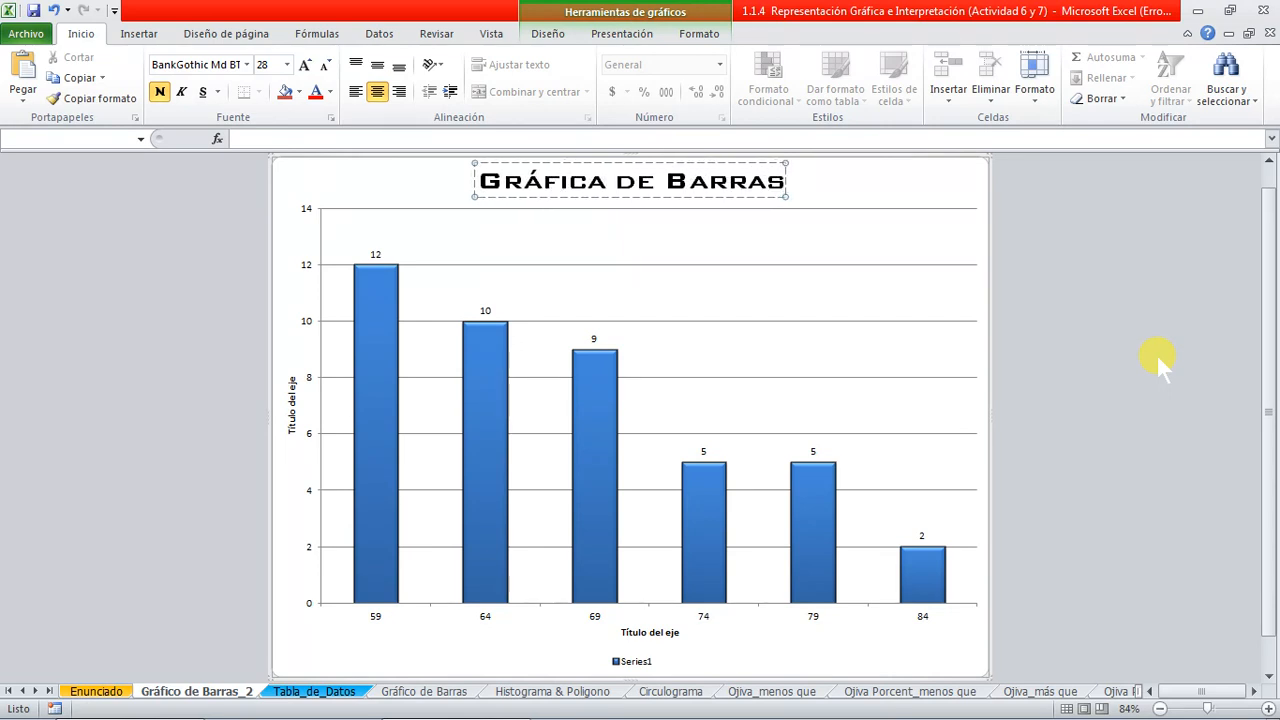
pyautogui.click(1195, 352)
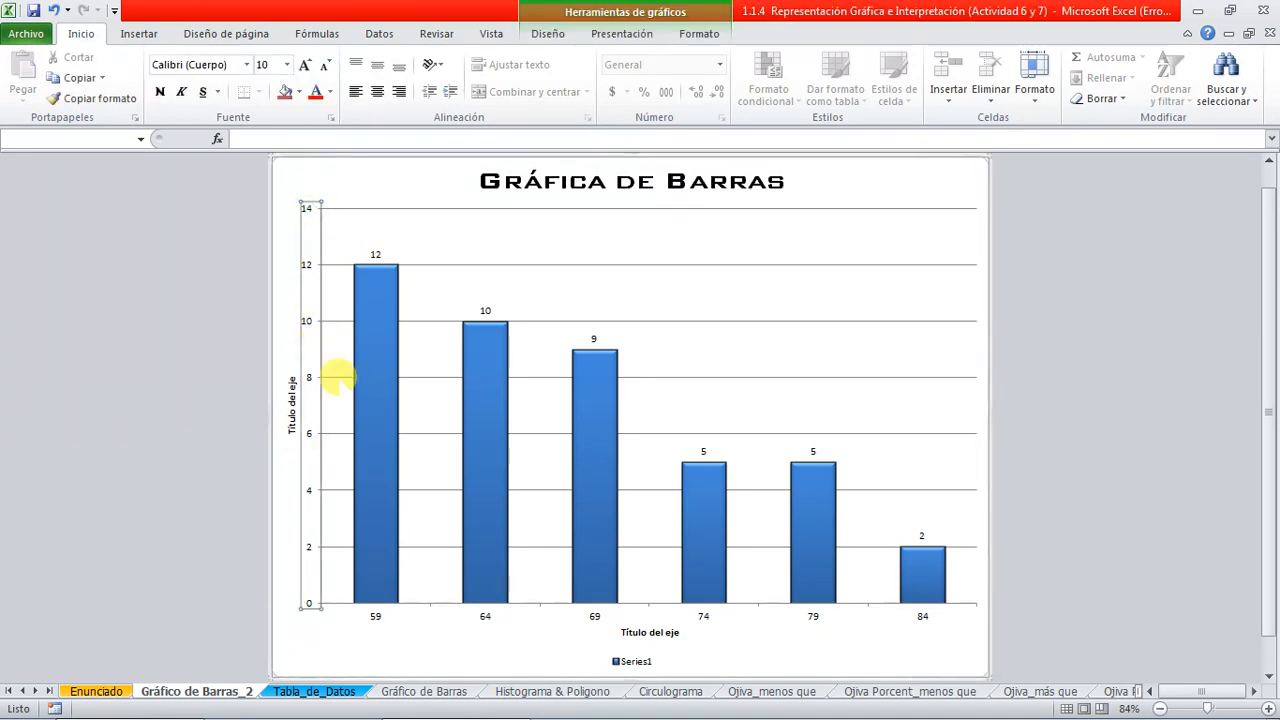
# Make the vertical axis numbers bold and set their font size to 16
pyautogui.click(160, 91)
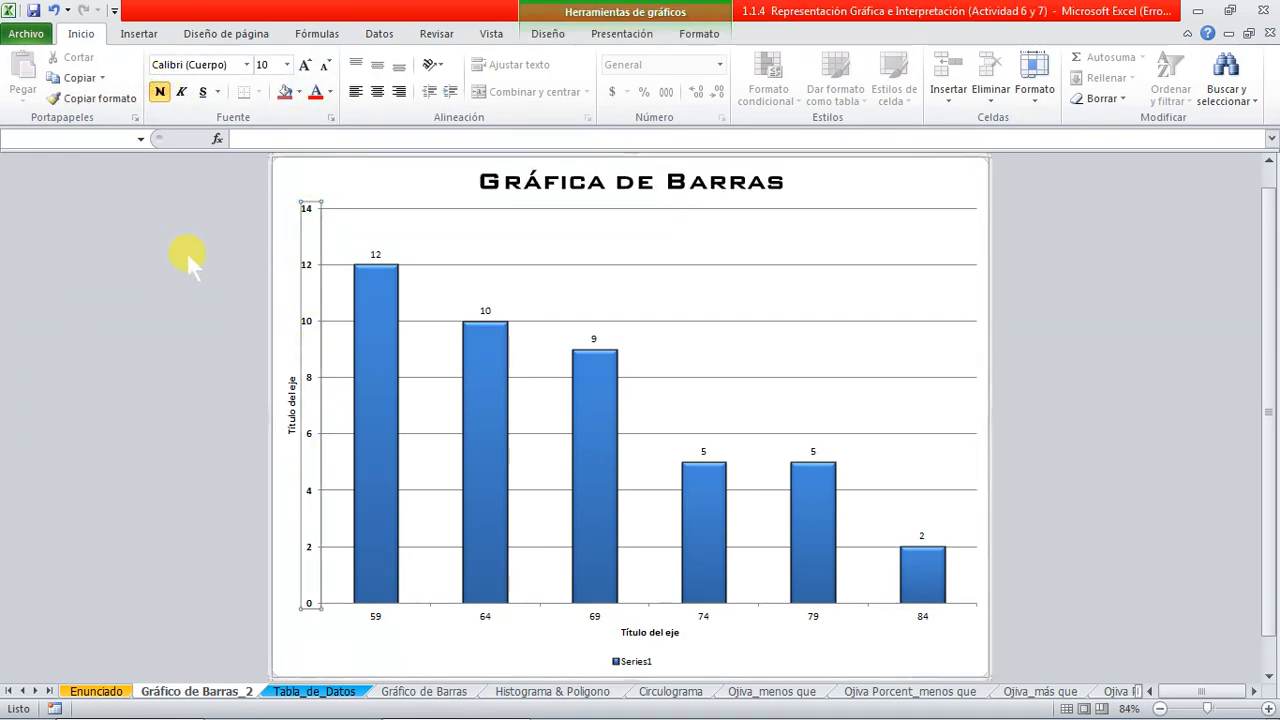
pyautogui.click(304, 63)
pyautogui.click(304, 63)
pyautogui.click(304, 63)
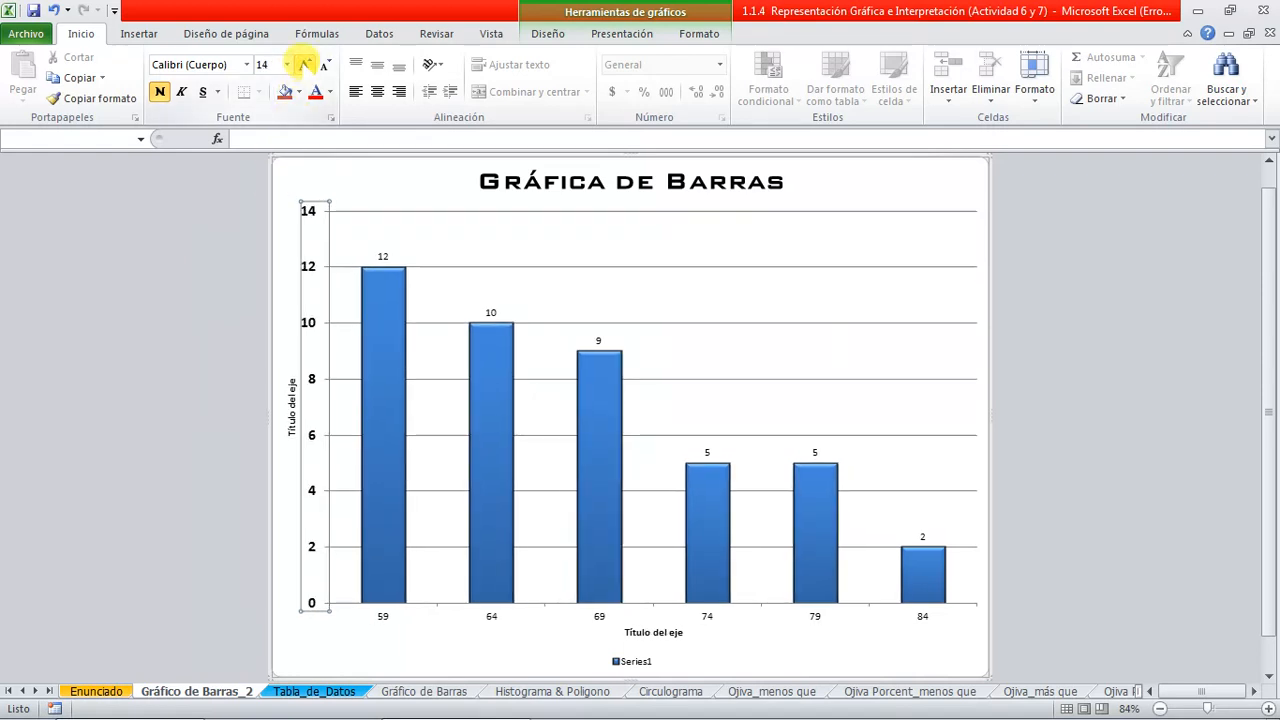
pyautogui.click(304, 63)
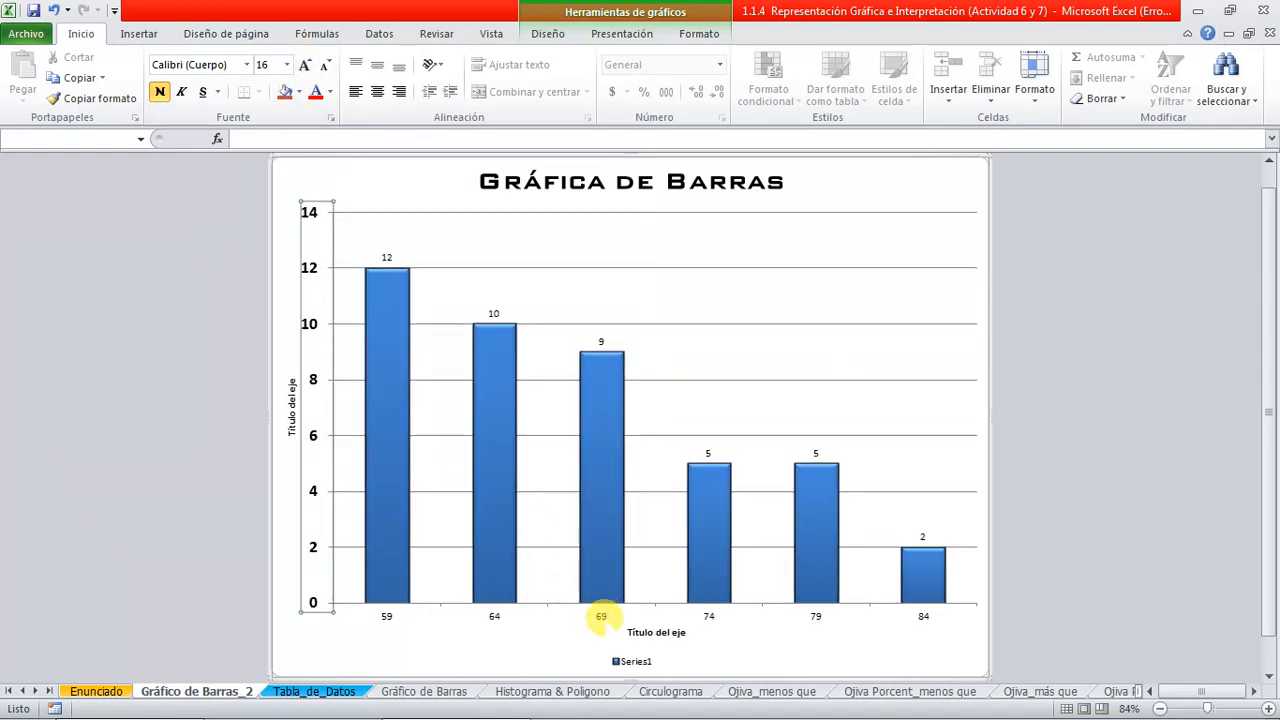
# Make the horizontal axis labels bold and set their font size to 16
pyautogui.click(600, 615)
pyautogui.click(160, 91)
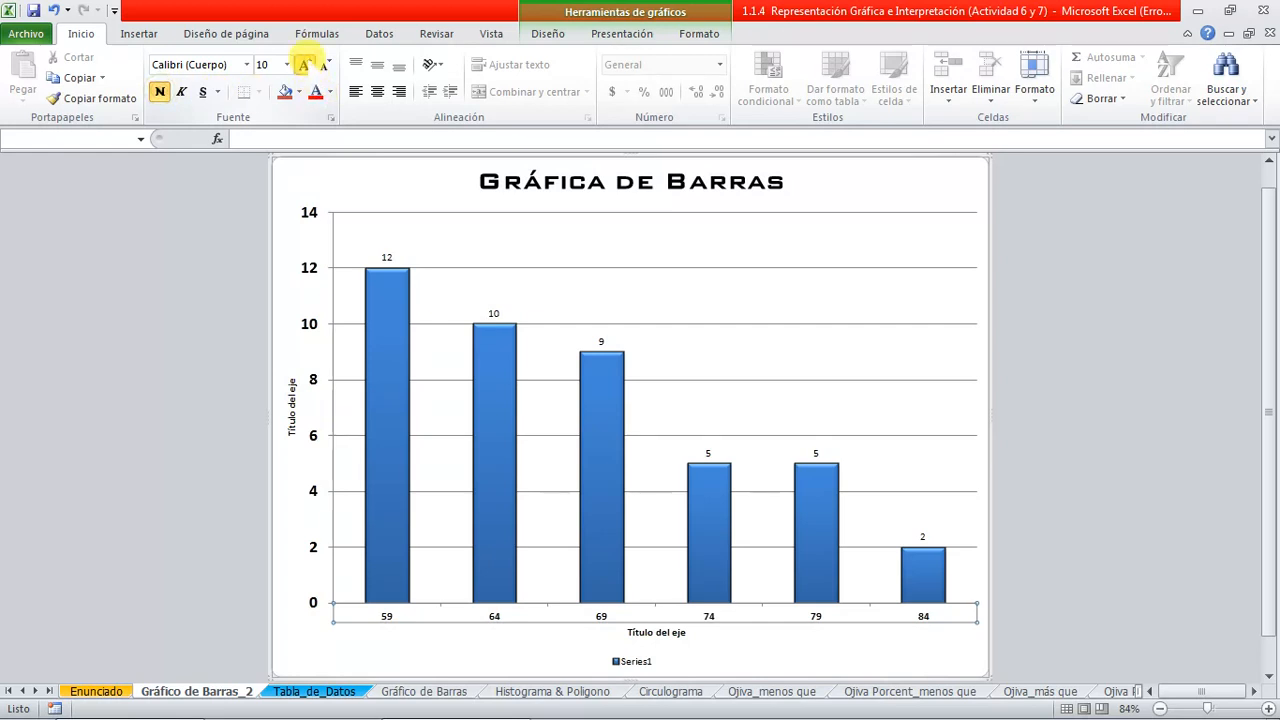
pyautogui.click(304, 63)
pyautogui.click(304, 63)
pyautogui.click(304, 63)
pyautogui.click(304, 63)
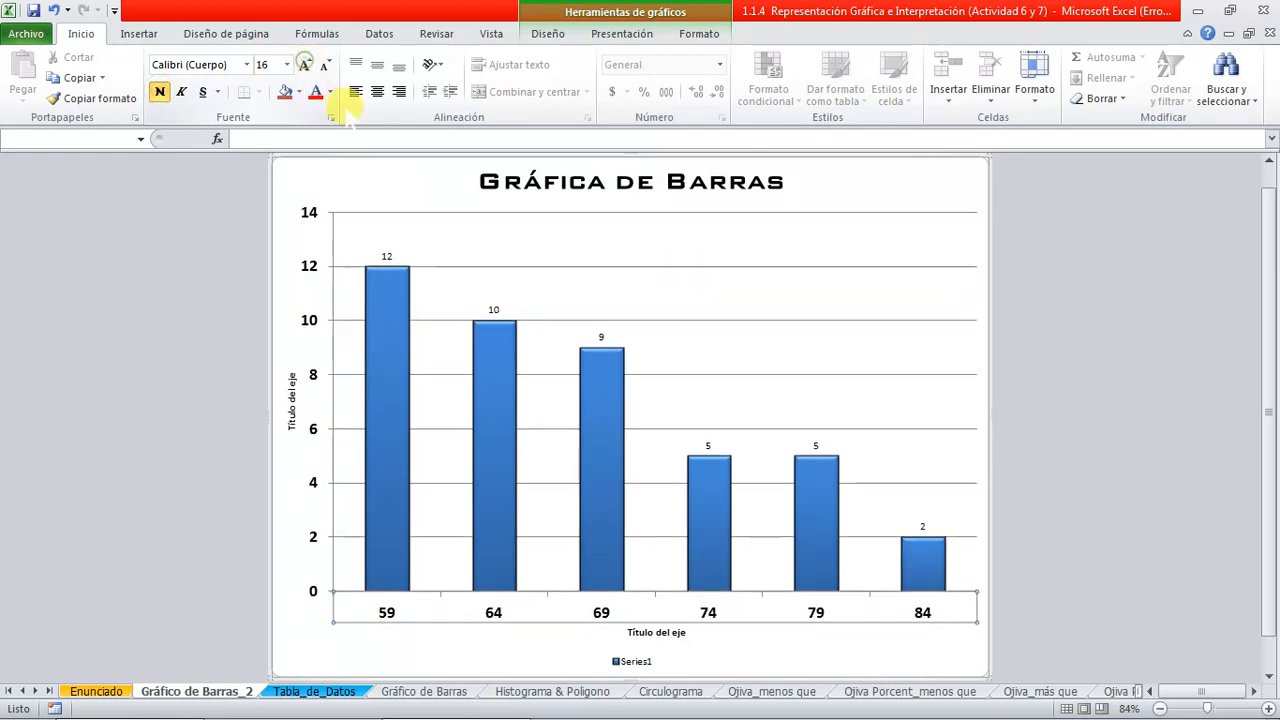
# Make the data labels above the bars bold and set their font size to 14
pyautogui.click(494, 308)
pyautogui.click(160, 91)
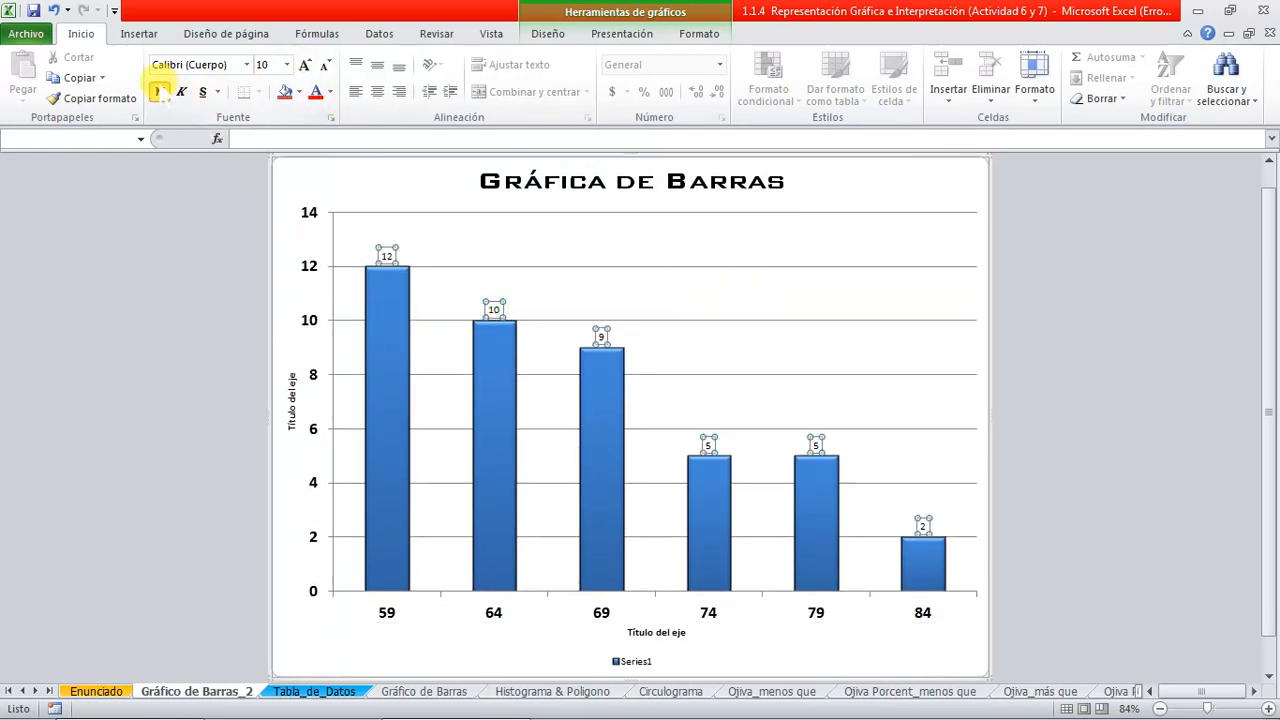
pyautogui.click(304, 63)
pyautogui.click(304, 63)
pyautogui.click(304, 63)
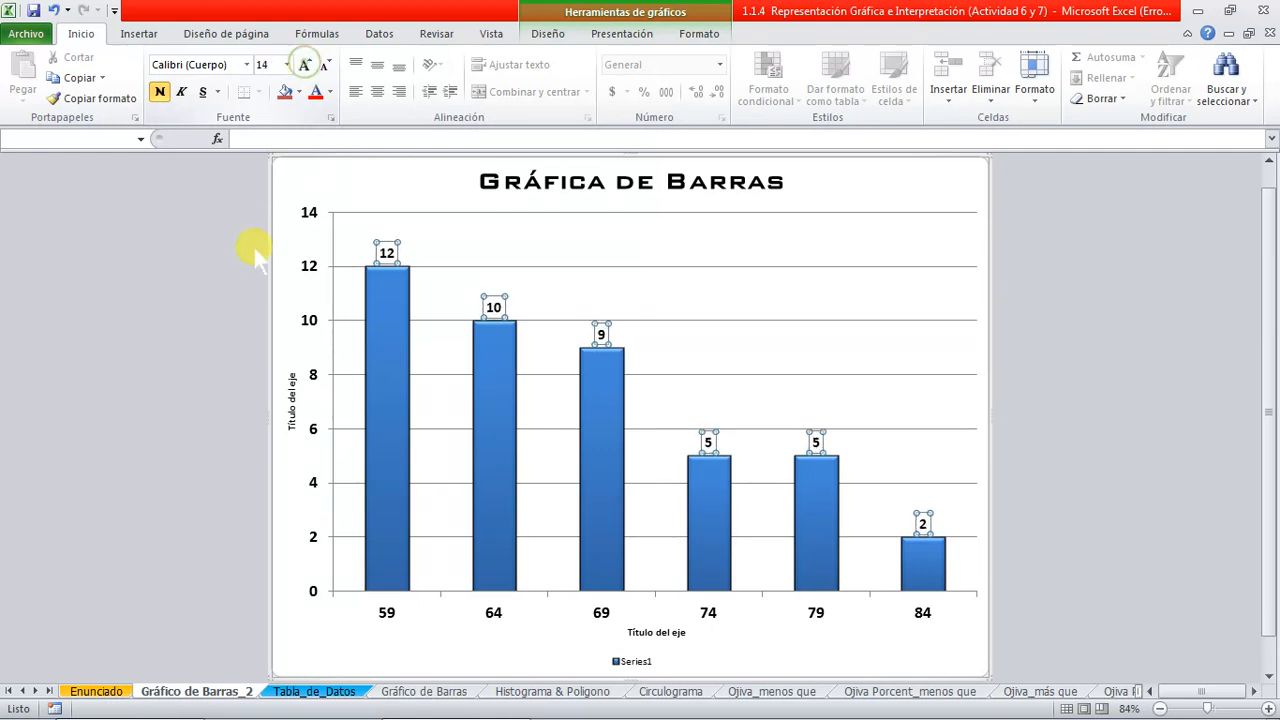
pyautogui.click(203, 428)
# Enlarge the vertical axis title's text to font size 18
pyautogui.click(291, 400)
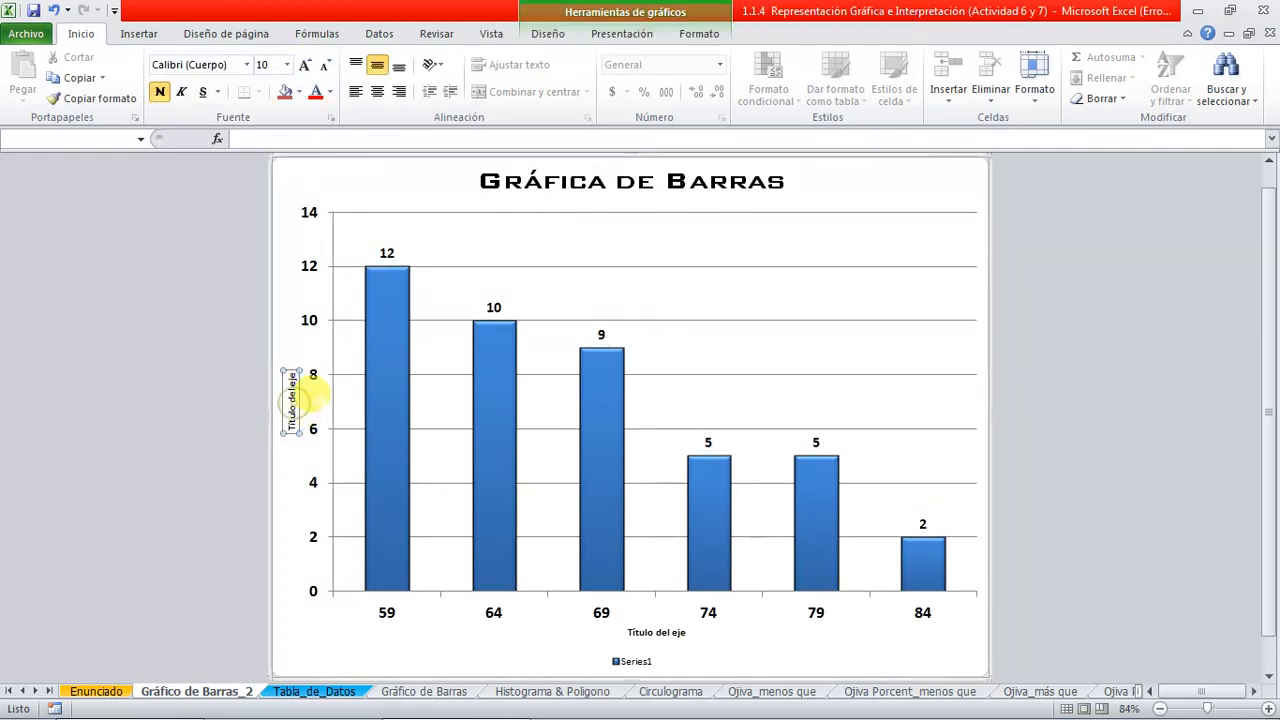
pyautogui.click(304, 63)
pyautogui.click(304, 63)
pyautogui.click(304, 63)
pyautogui.click(304, 63)
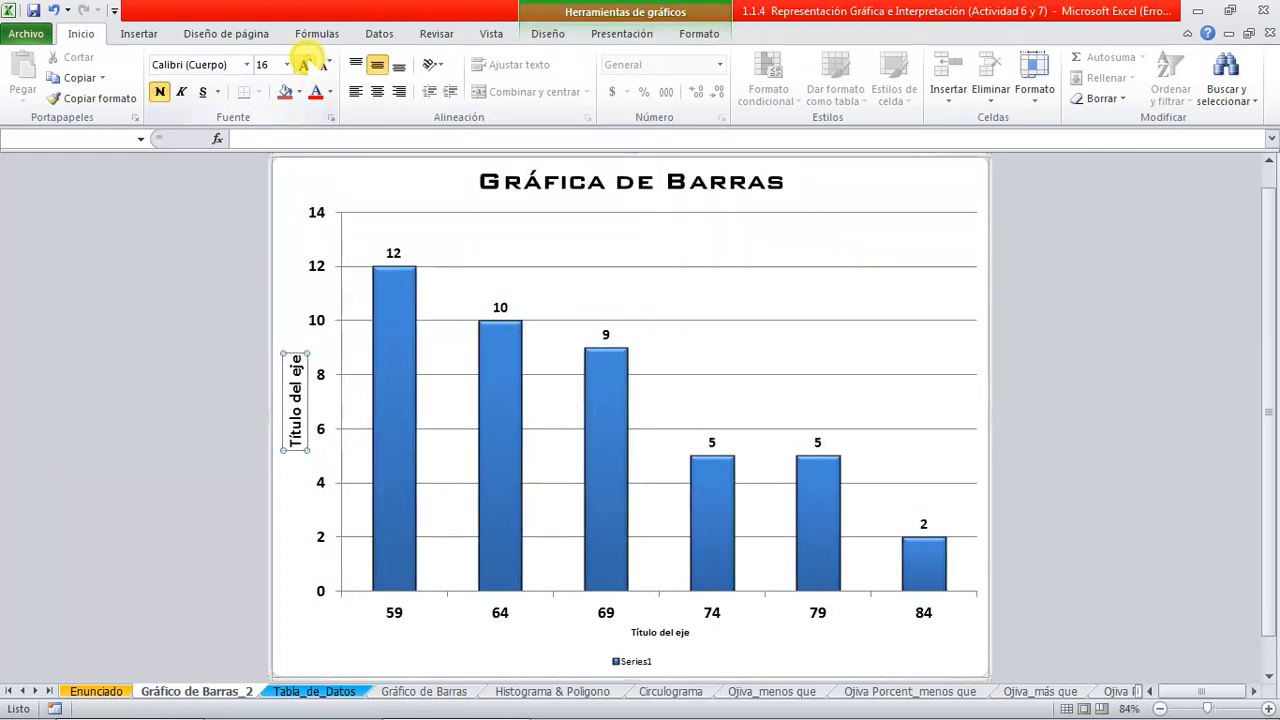
pyautogui.click(304, 63)
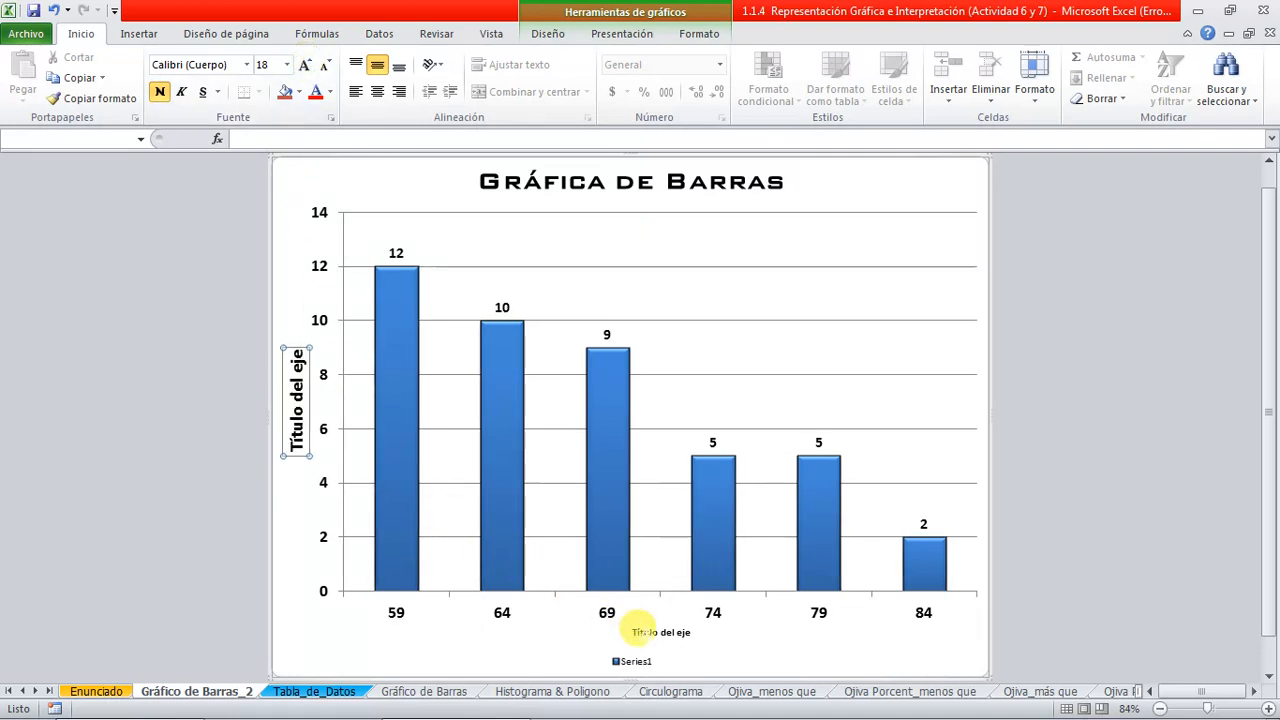
# Enlarge the horizontal axis title's text to font size 18
pyautogui.click(645, 635)
pyautogui.click(305, 63)
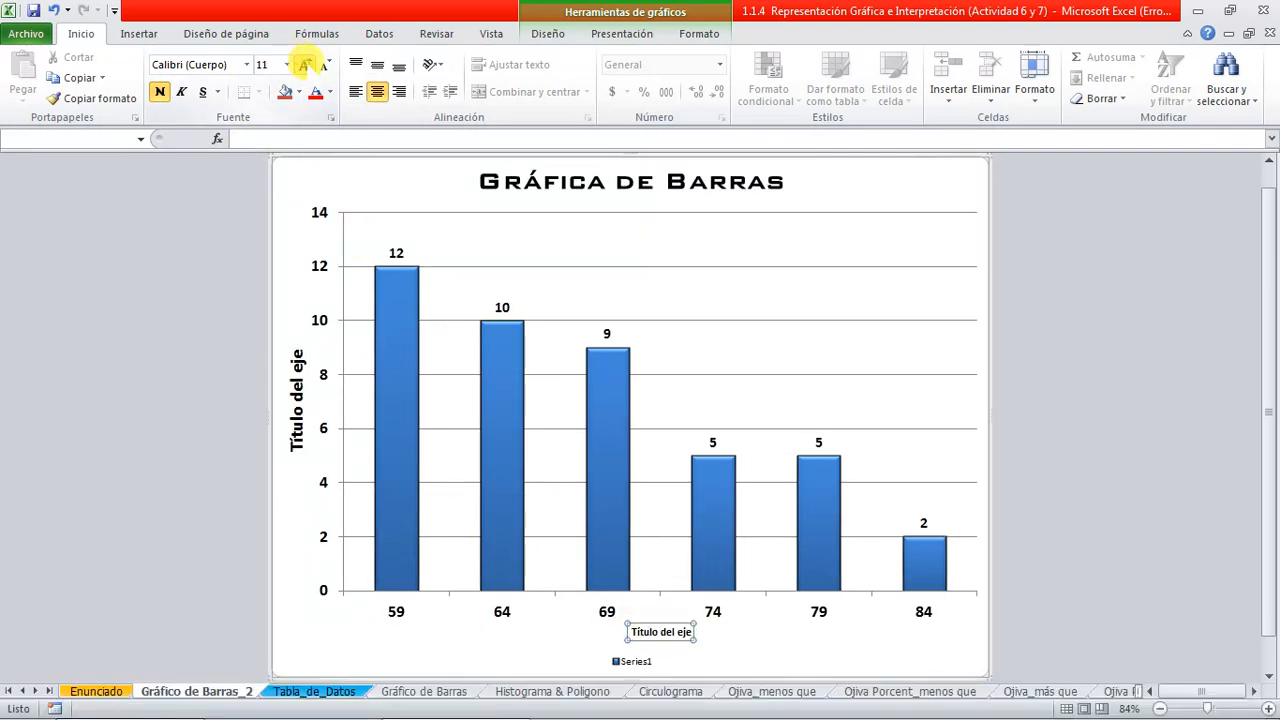
pyautogui.click(305, 63)
pyautogui.click(305, 63)
pyautogui.click(304, 63)
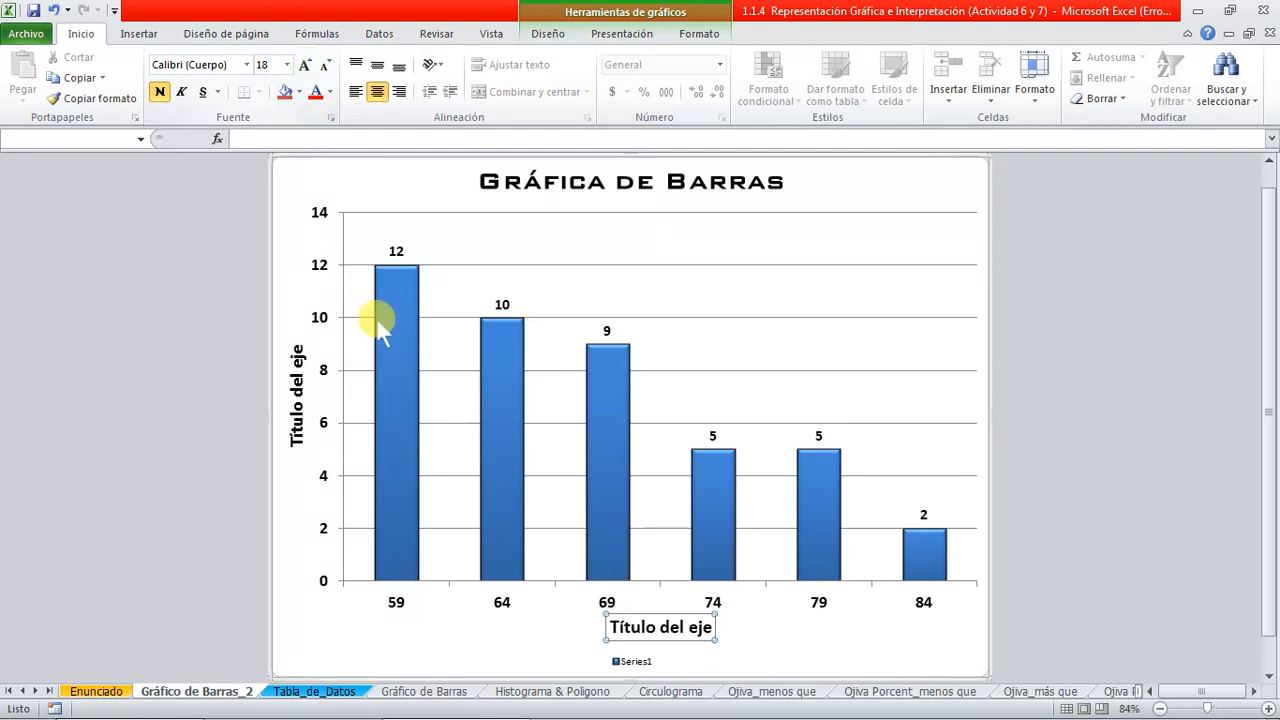
# Make the chart legend bold and enlarge its font to 16 points
pyautogui.click(630, 662)
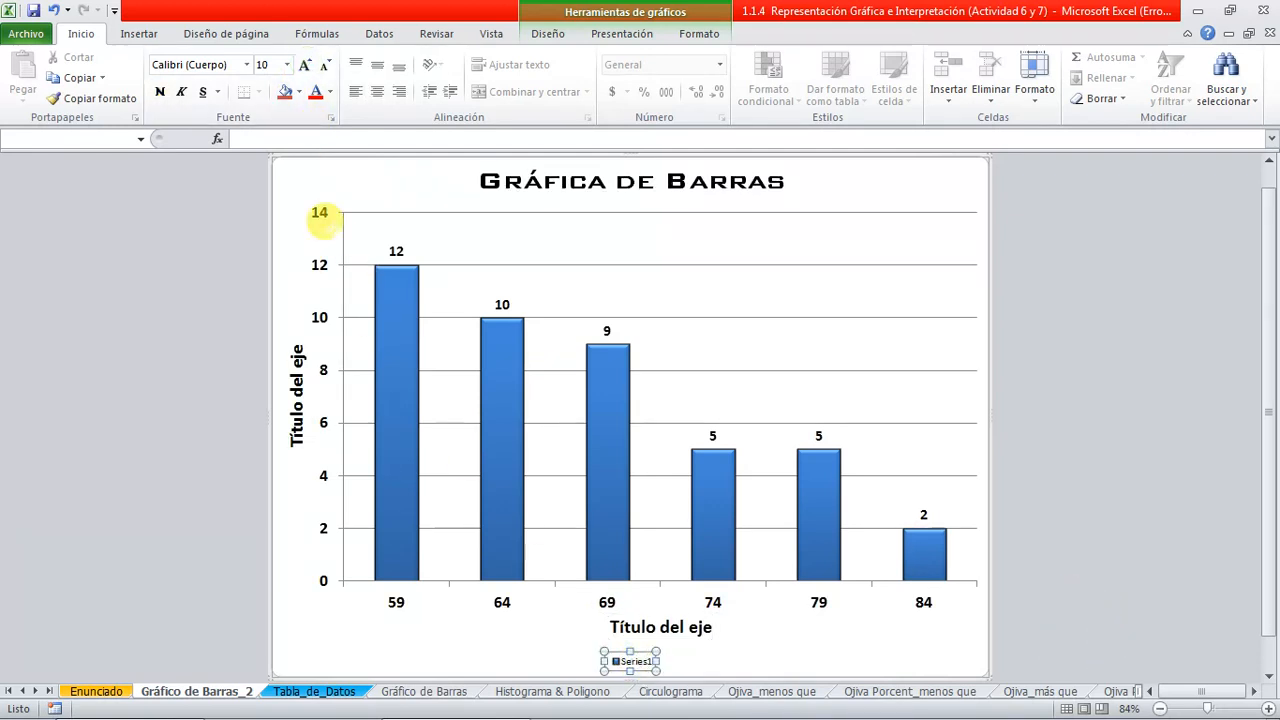
pyautogui.click(160, 92)
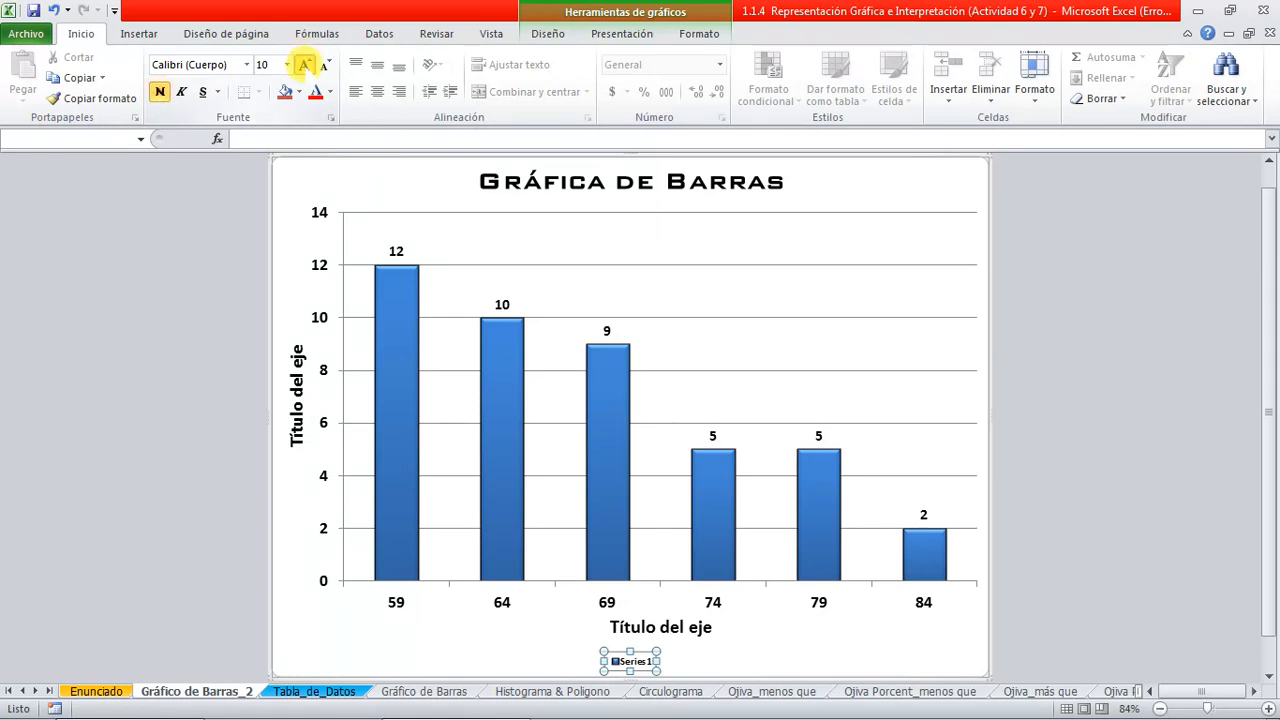
pyautogui.click(305, 64)
pyautogui.click(305, 64)
pyautogui.click(305, 64)
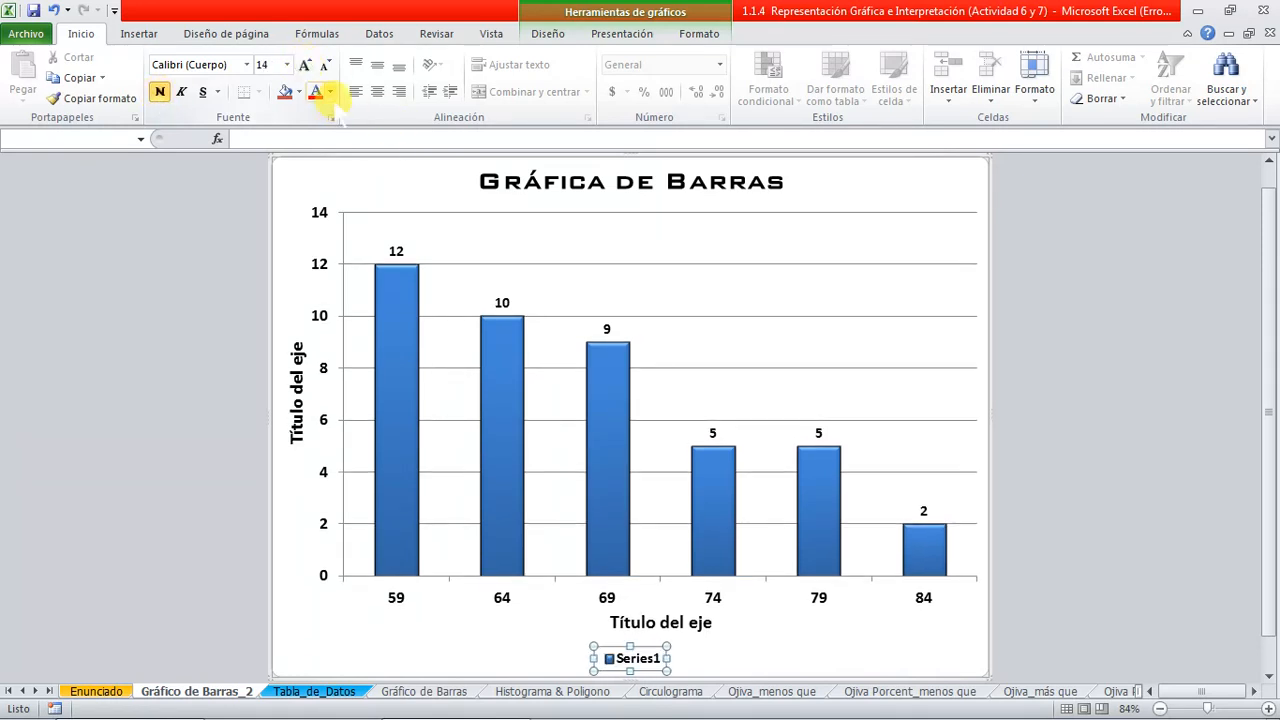
pyautogui.click(305, 64)
pyautogui.click(1203, 525)
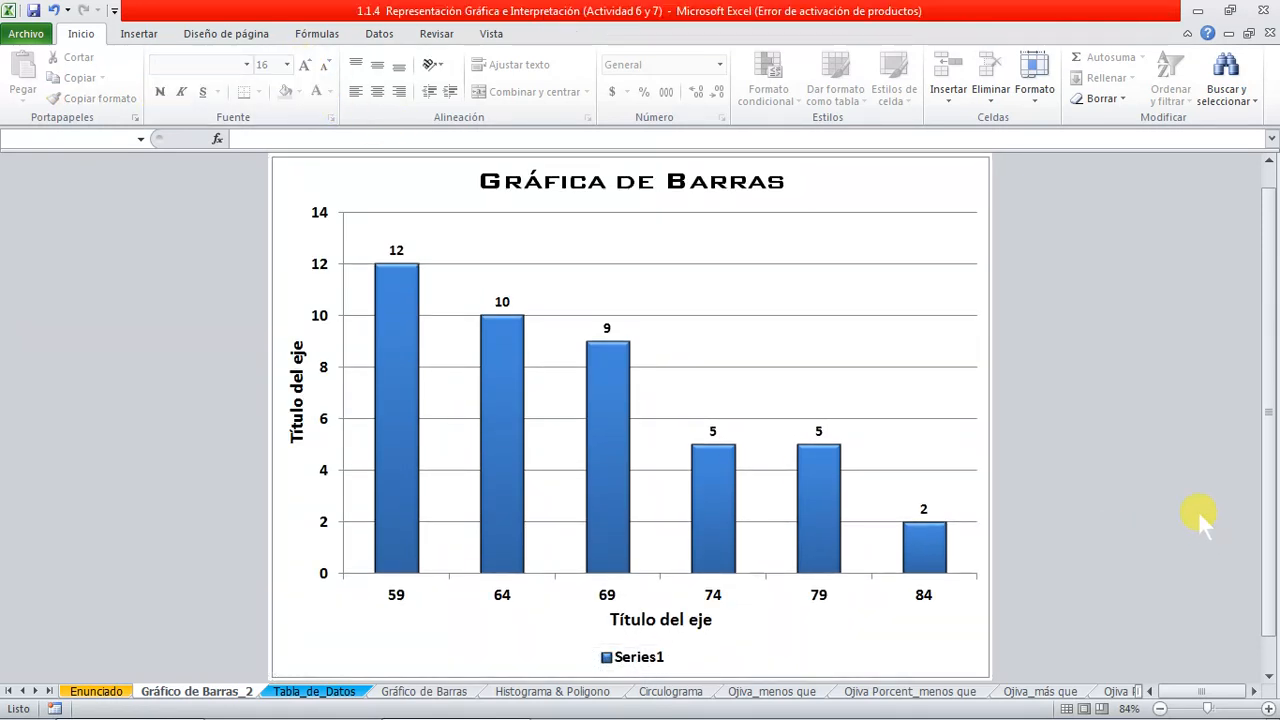
# Replace the horizontal axis title with "Marcas de Clase (años de edad)", checking the unit in the Enunciado sheet
pyautogui.click(620, 612)
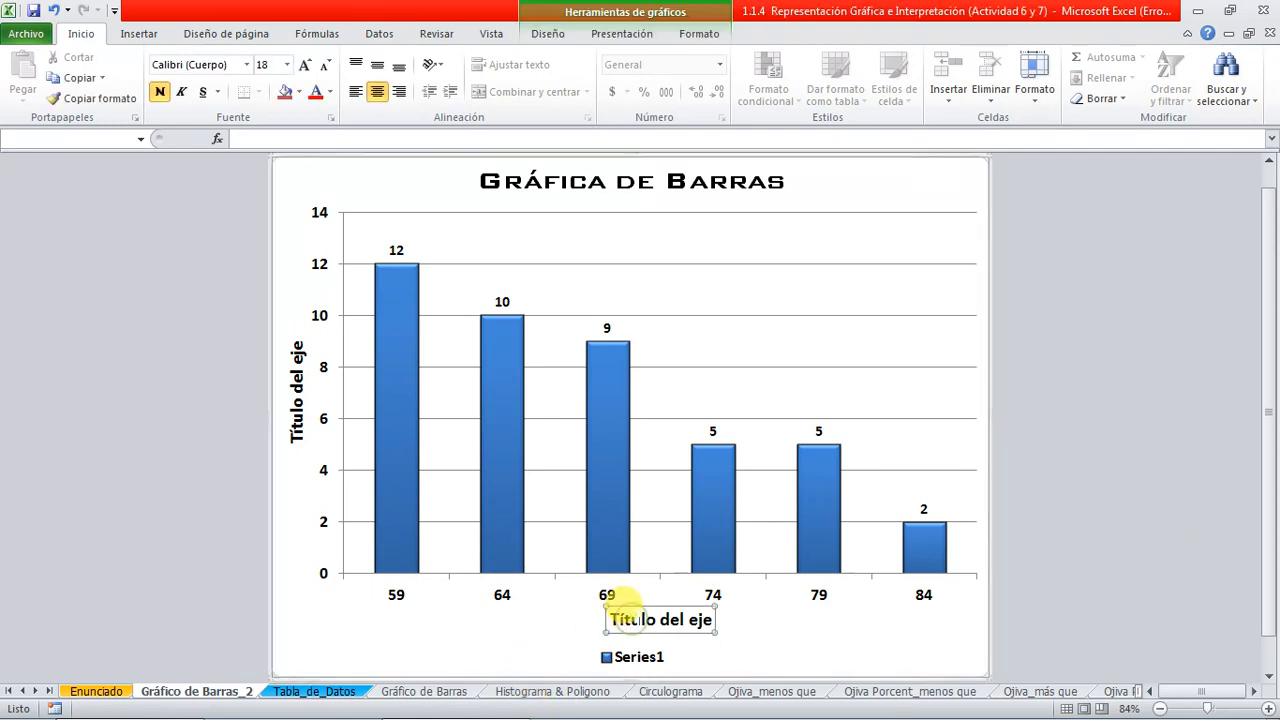
pyautogui.click(640, 619)
pyautogui.hotkey('shift', 'End')
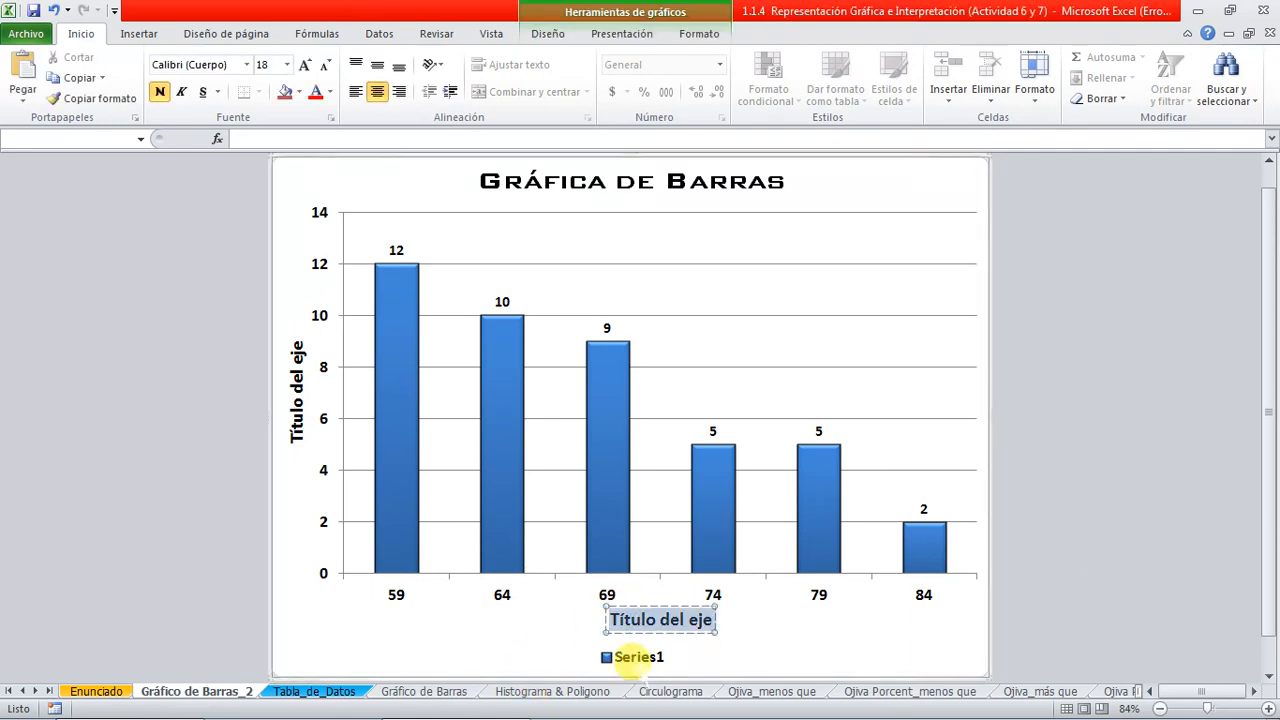
pyautogui.write('Marcas de Clase')
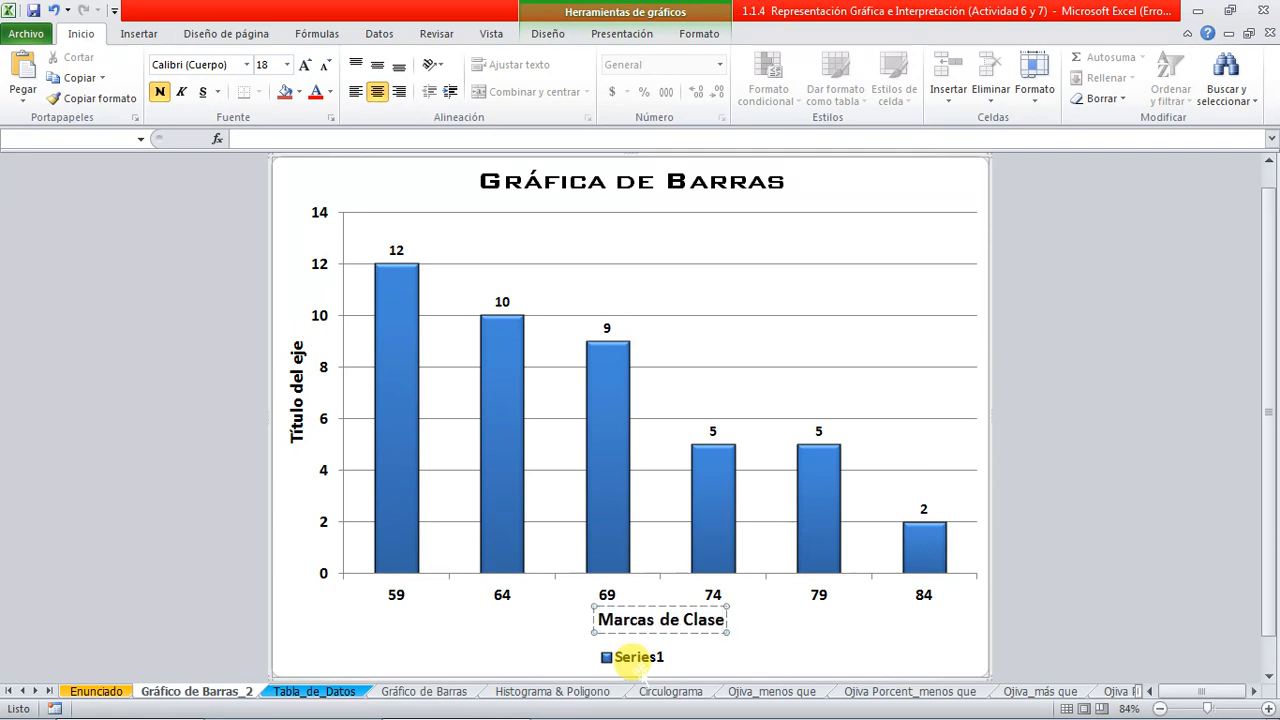
pyautogui.write(' (')
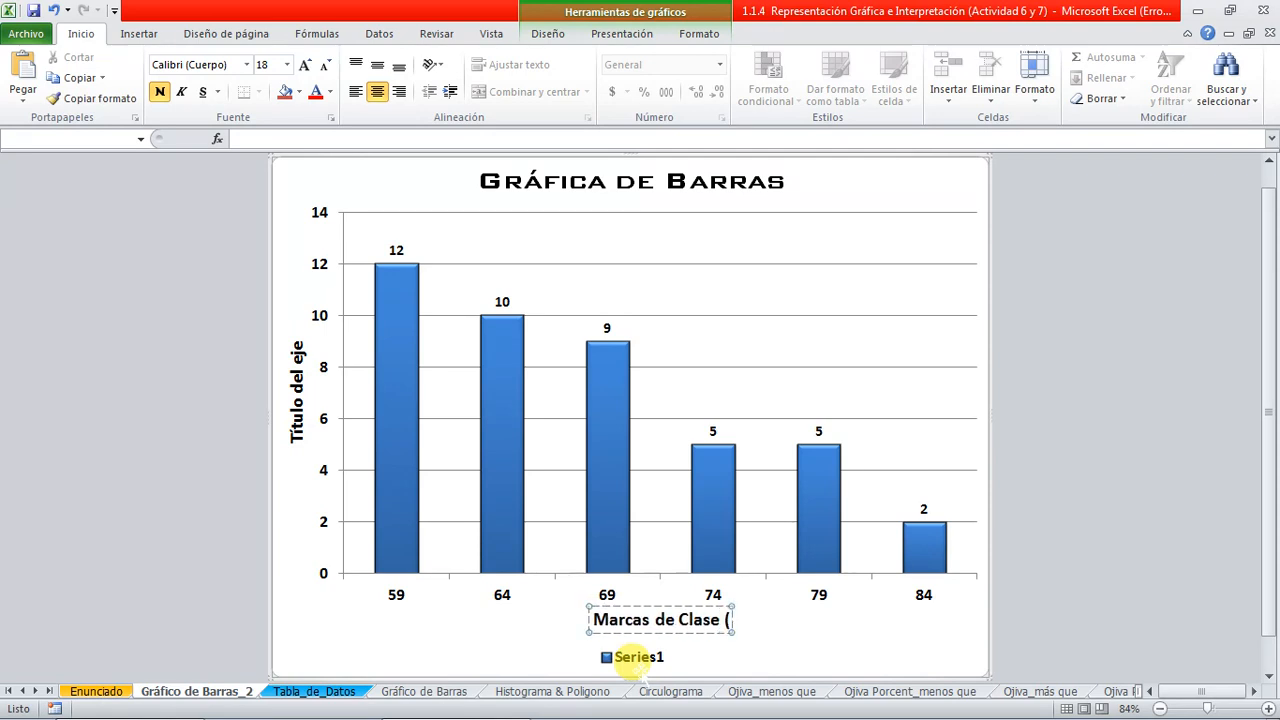
pyautogui.click(96, 691)
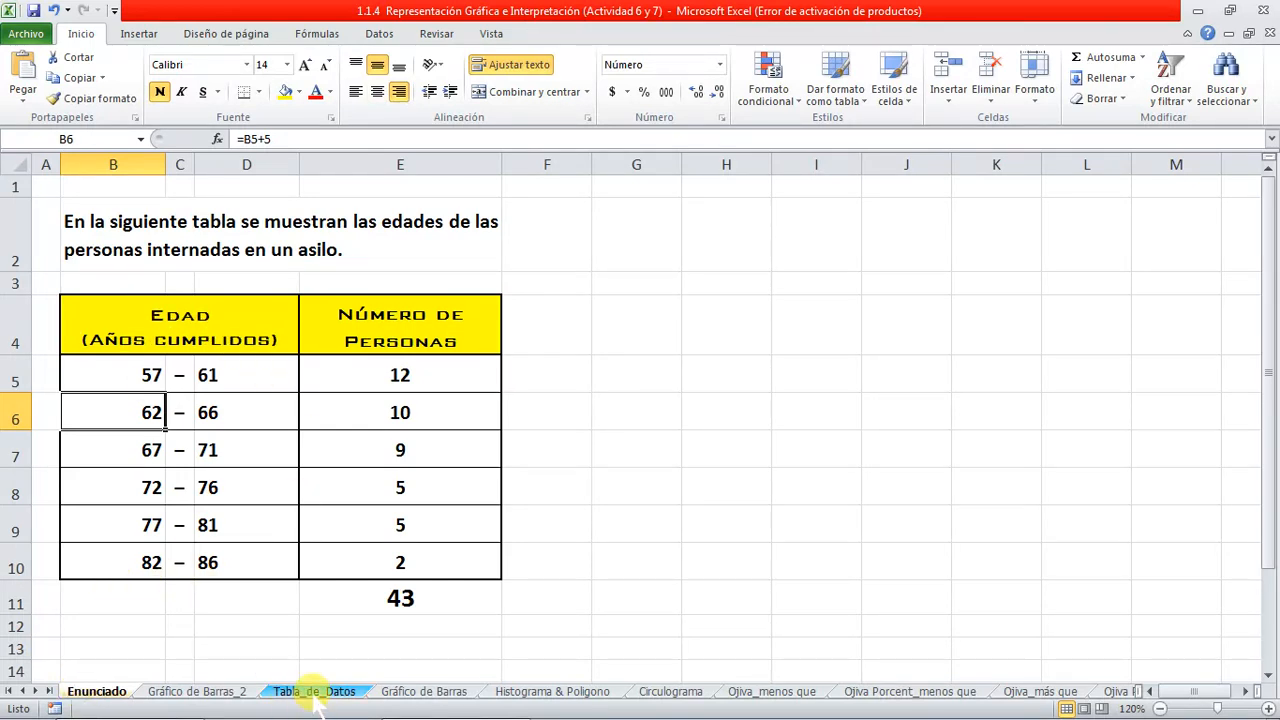
pyautogui.click(212, 692)
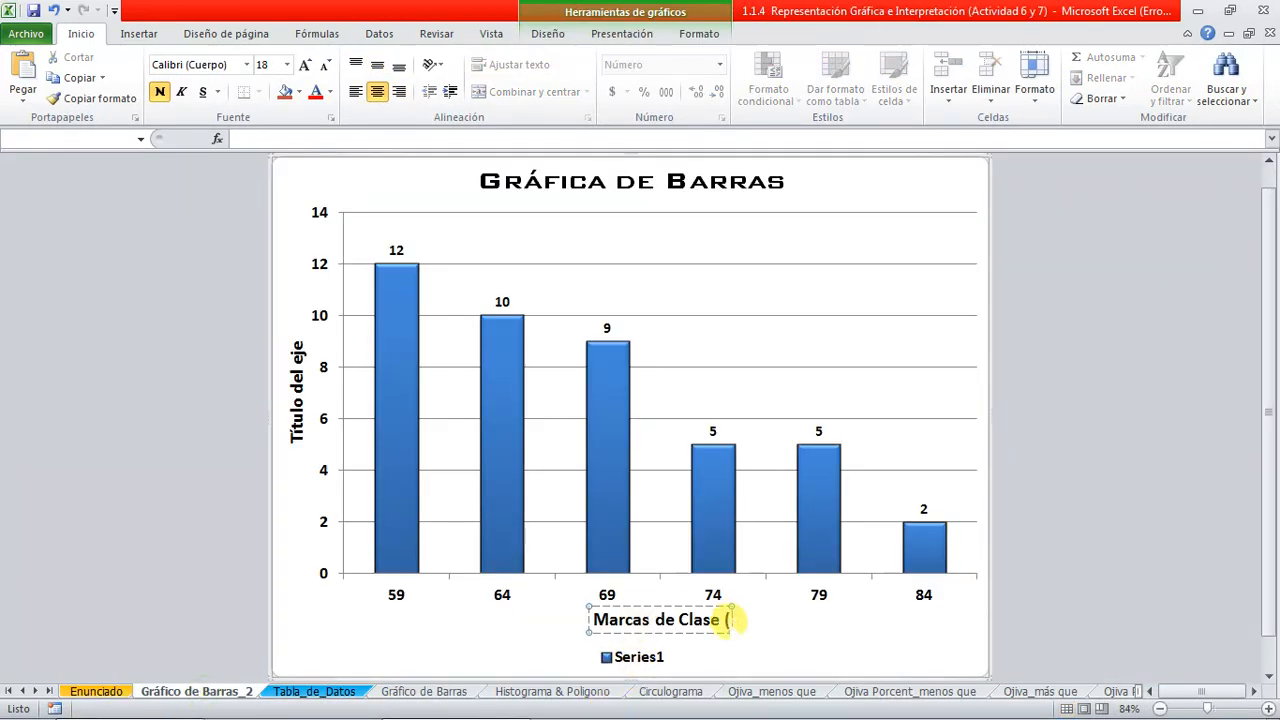
pyautogui.write('años de edad')
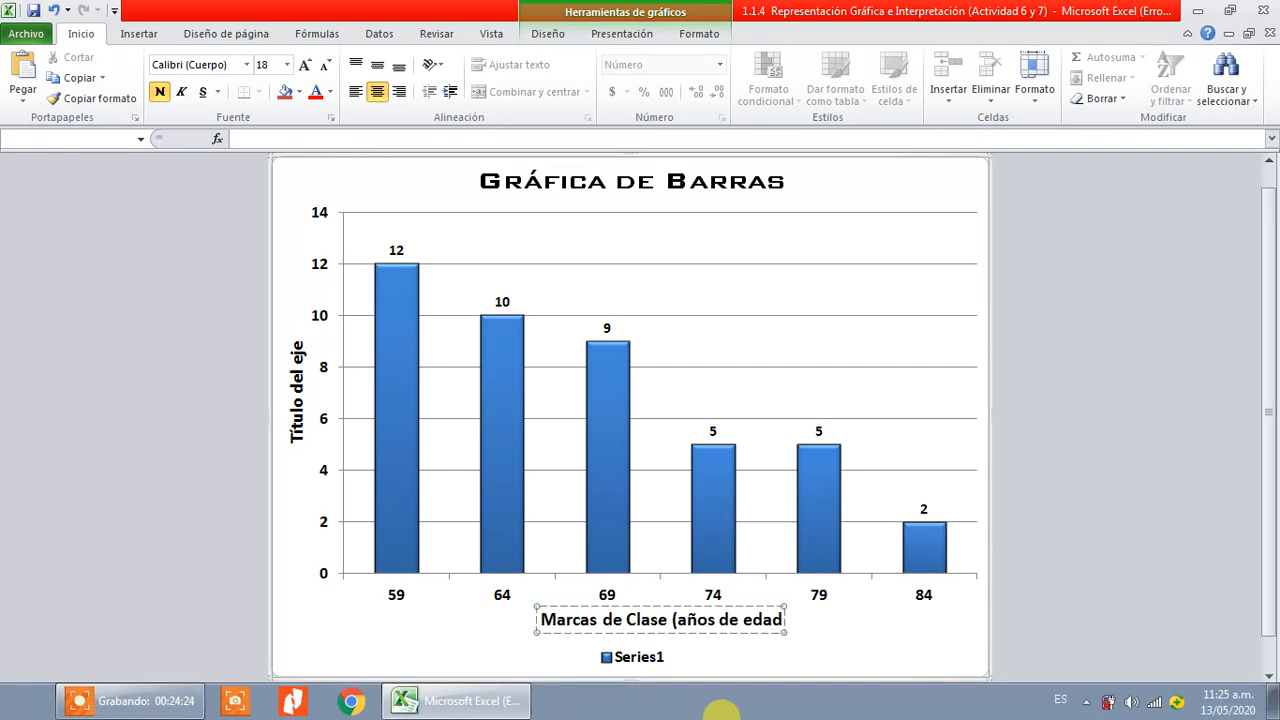
pyautogui.write(')')
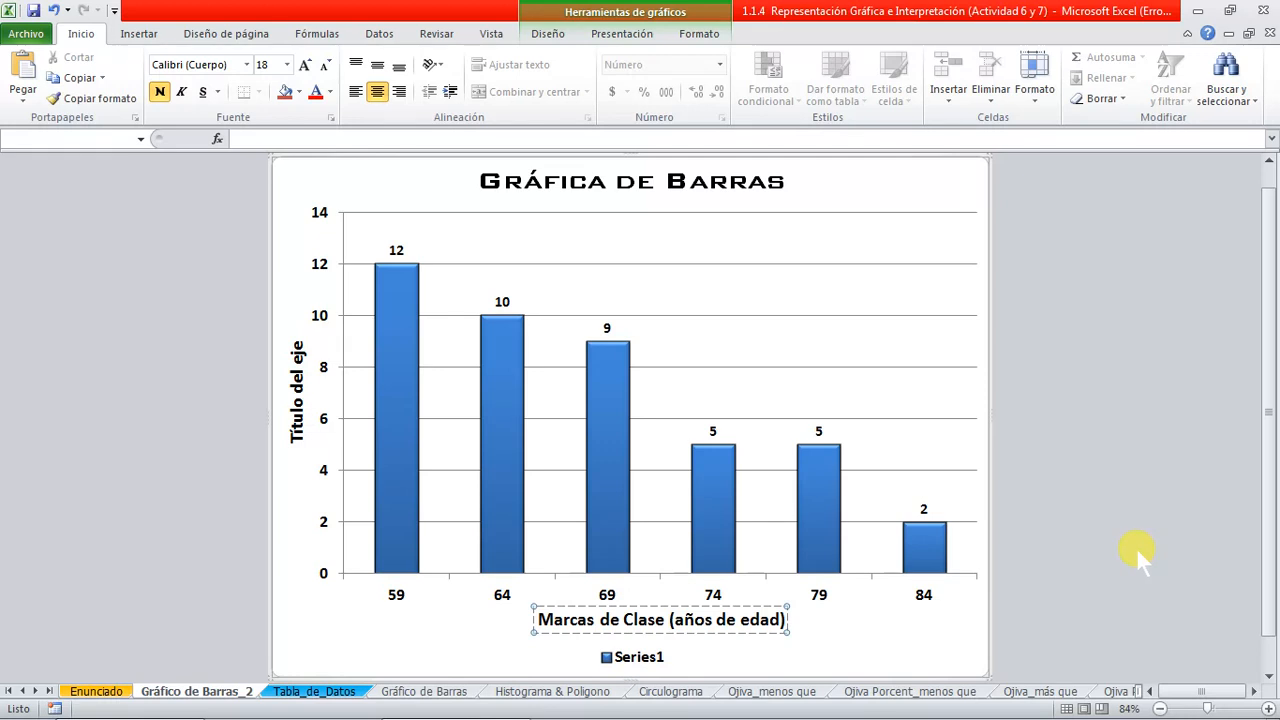
pyautogui.click(1136, 547)
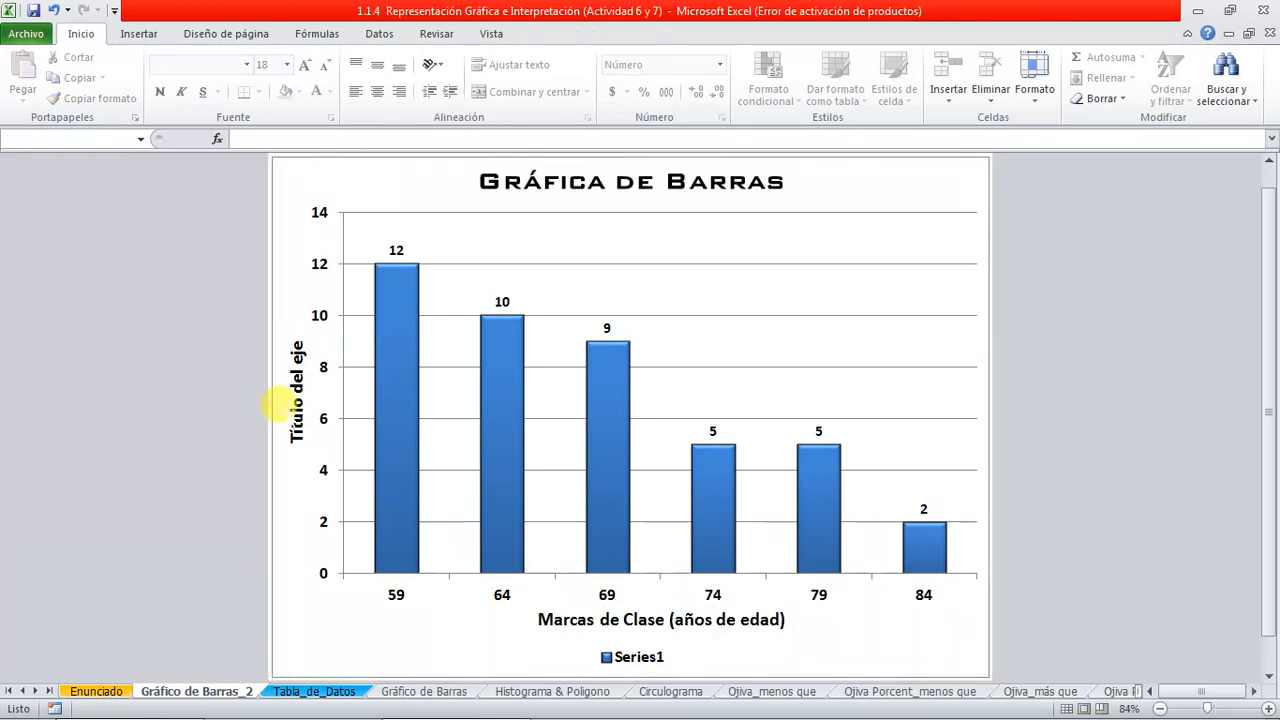
# Replace the vertical axis title with "Número de Personas"
pyautogui.click(297, 398)
pyautogui.click(297, 398)
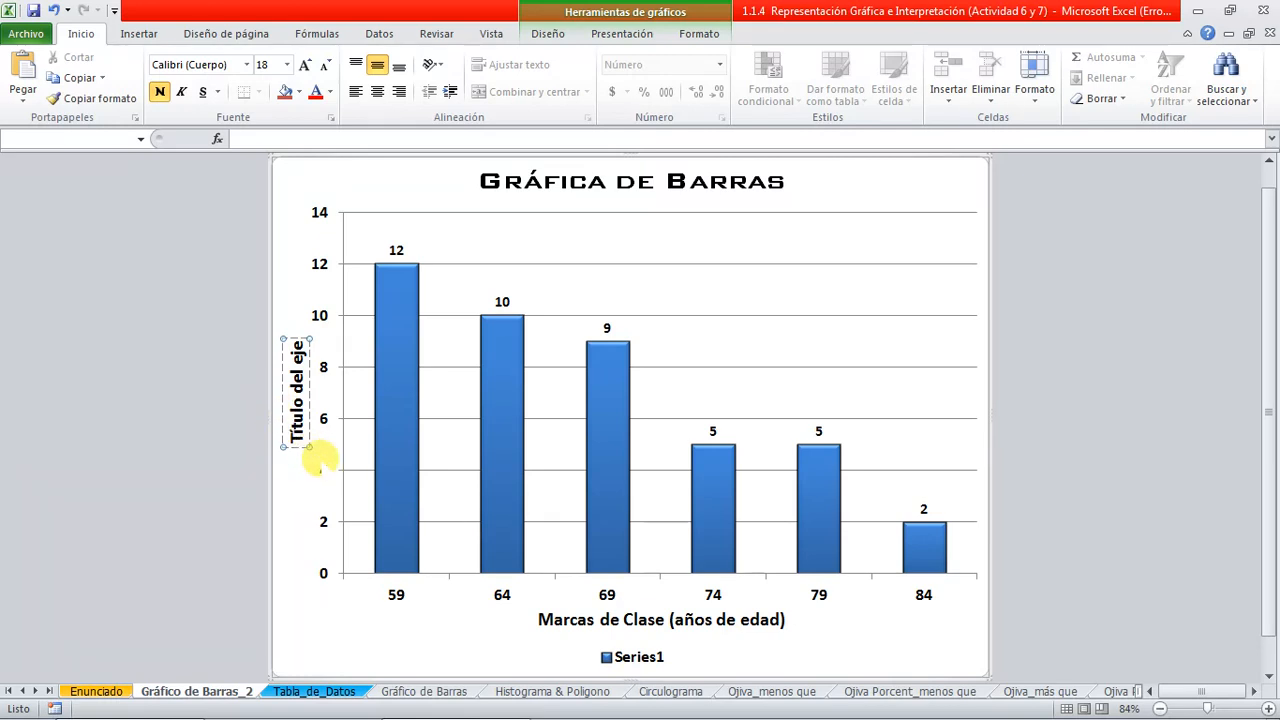
pyautogui.hotkey('ctrl', 'a')
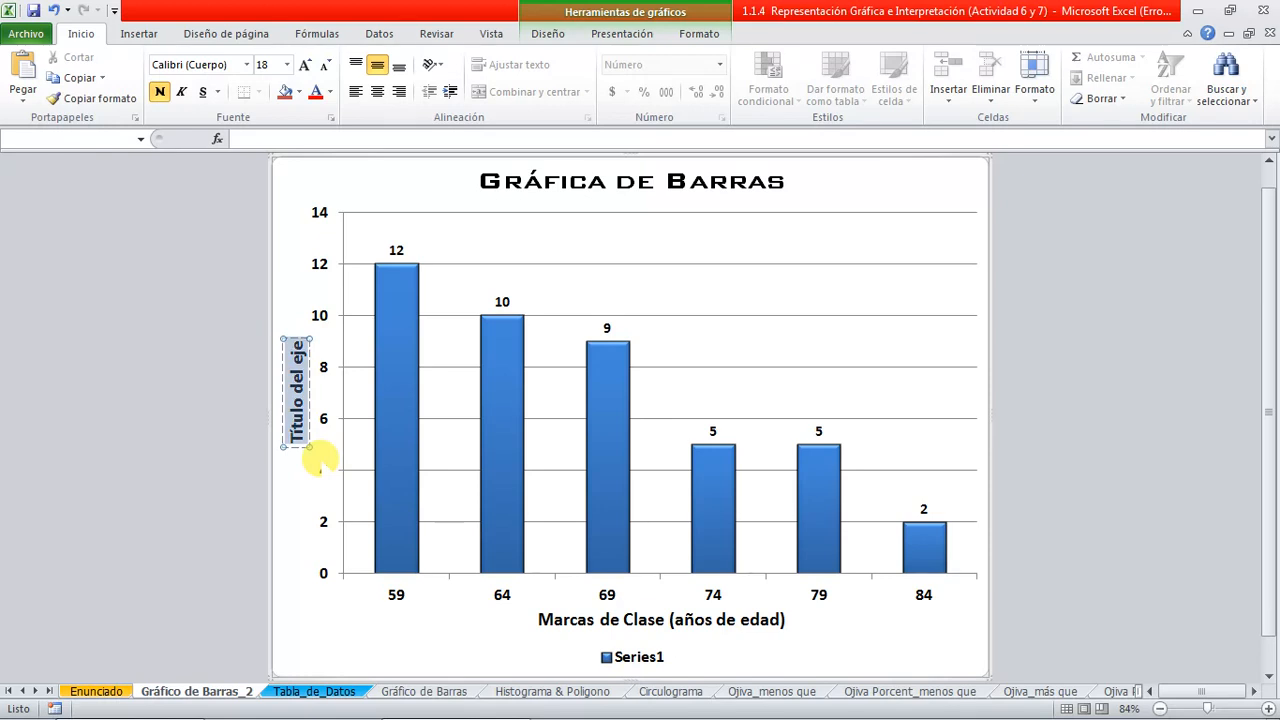
pyautogui.write('Número')
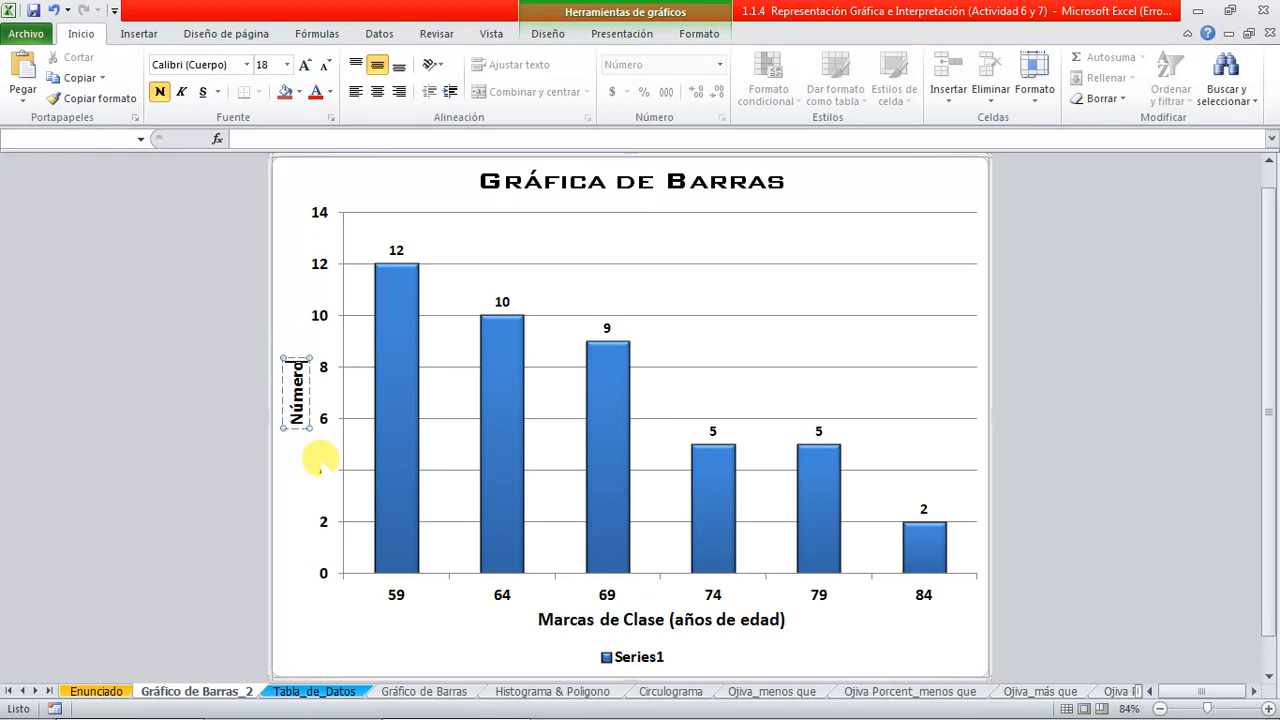
pyautogui.write(' de')
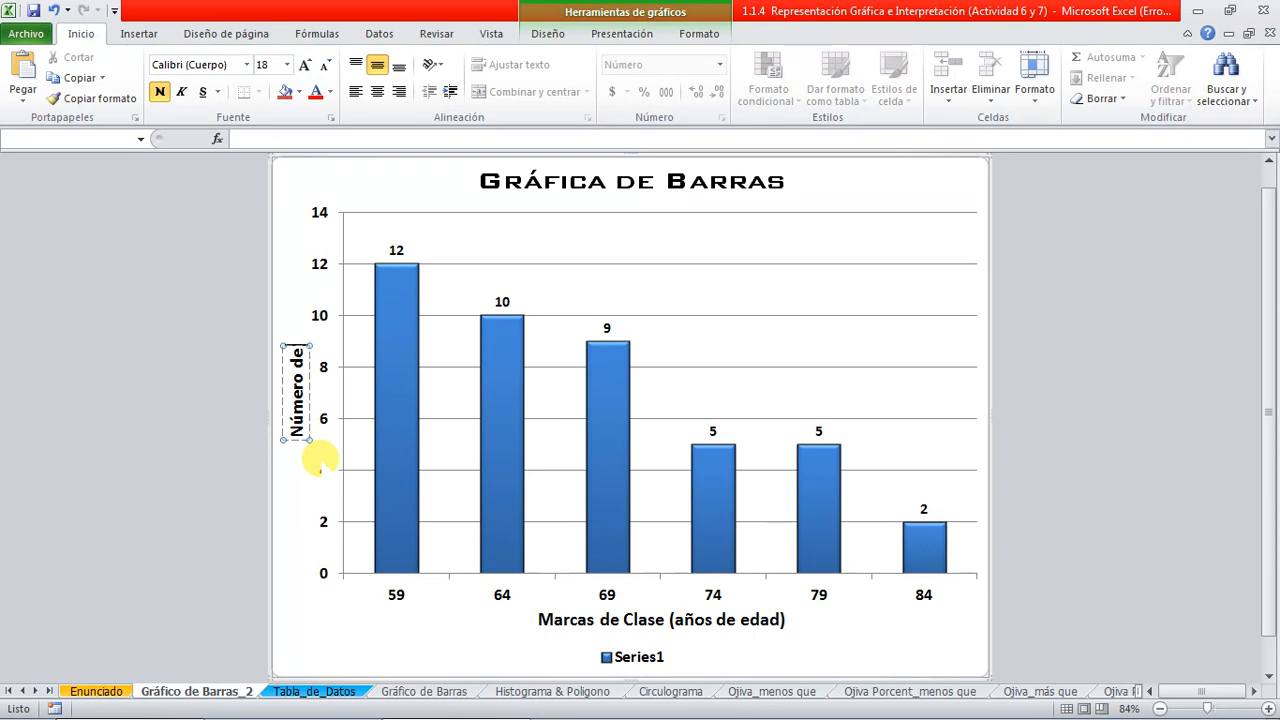
pyautogui.write(' Personas')
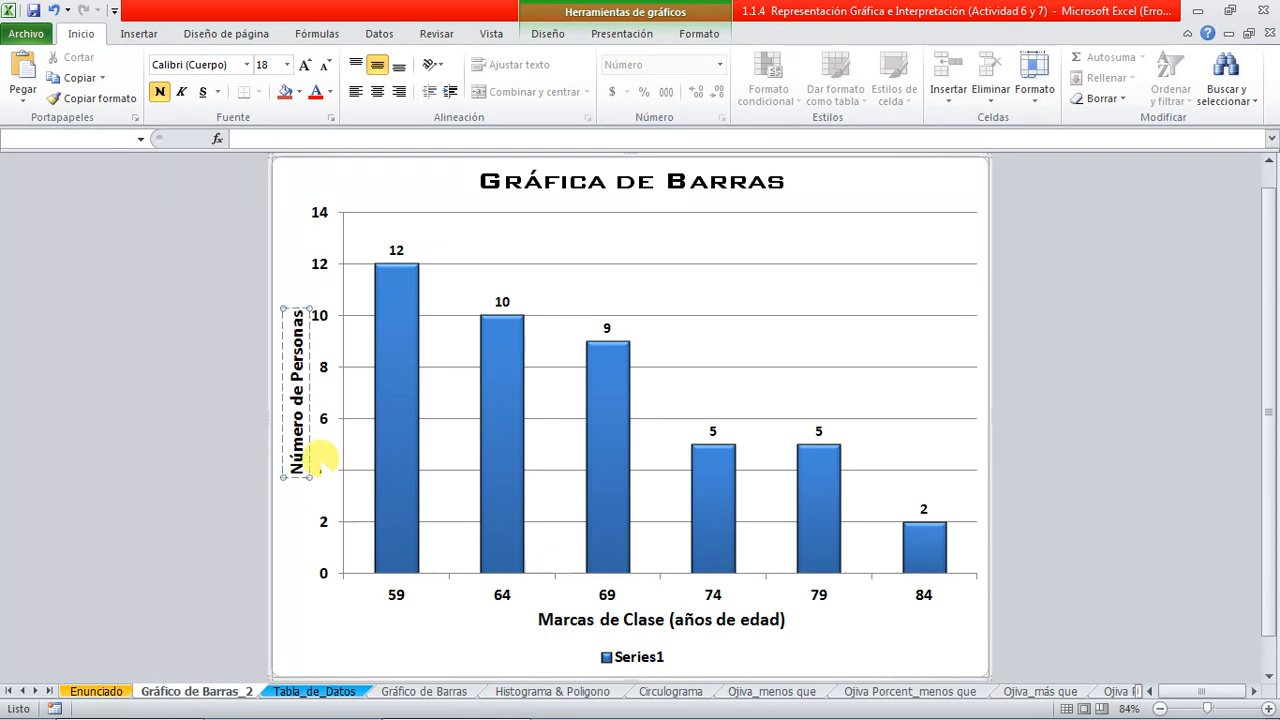
pyautogui.click(164, 486)
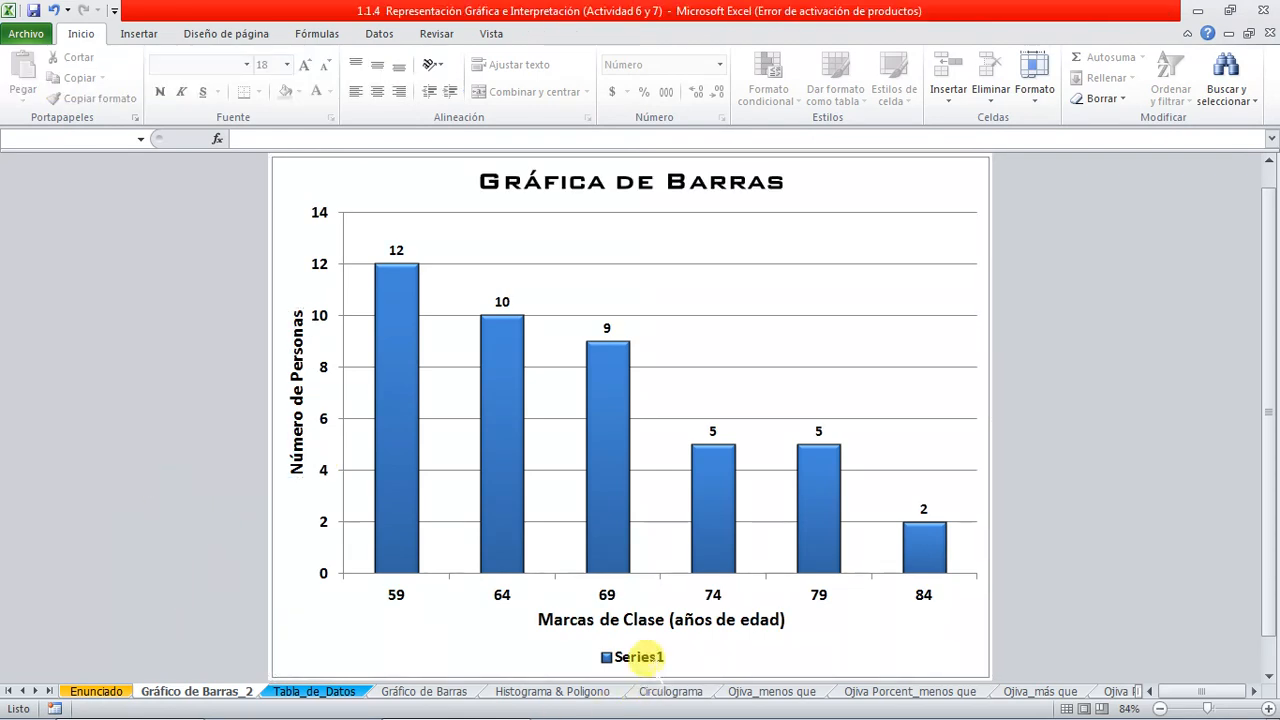
# Rename the chart's data series Series1 to "Frecuencias" in the chart's data source
pyautogui.click(642, 657)
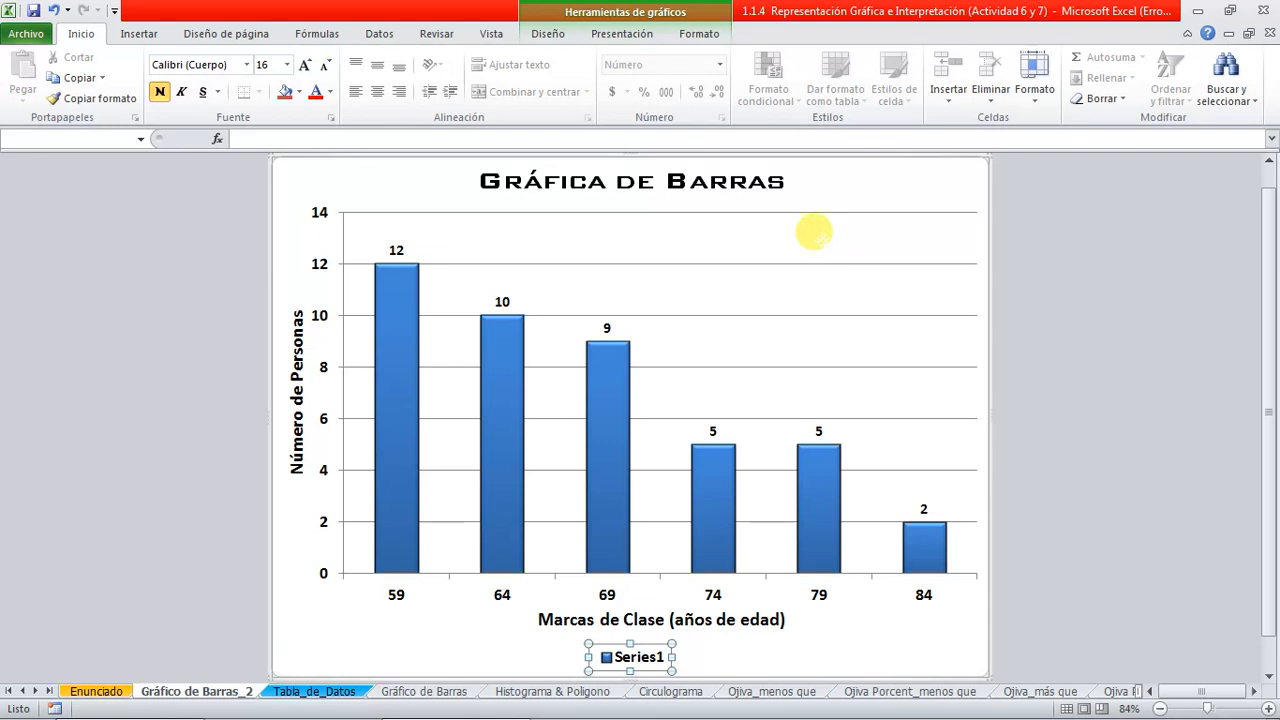
pyautogui.click(548, 34)
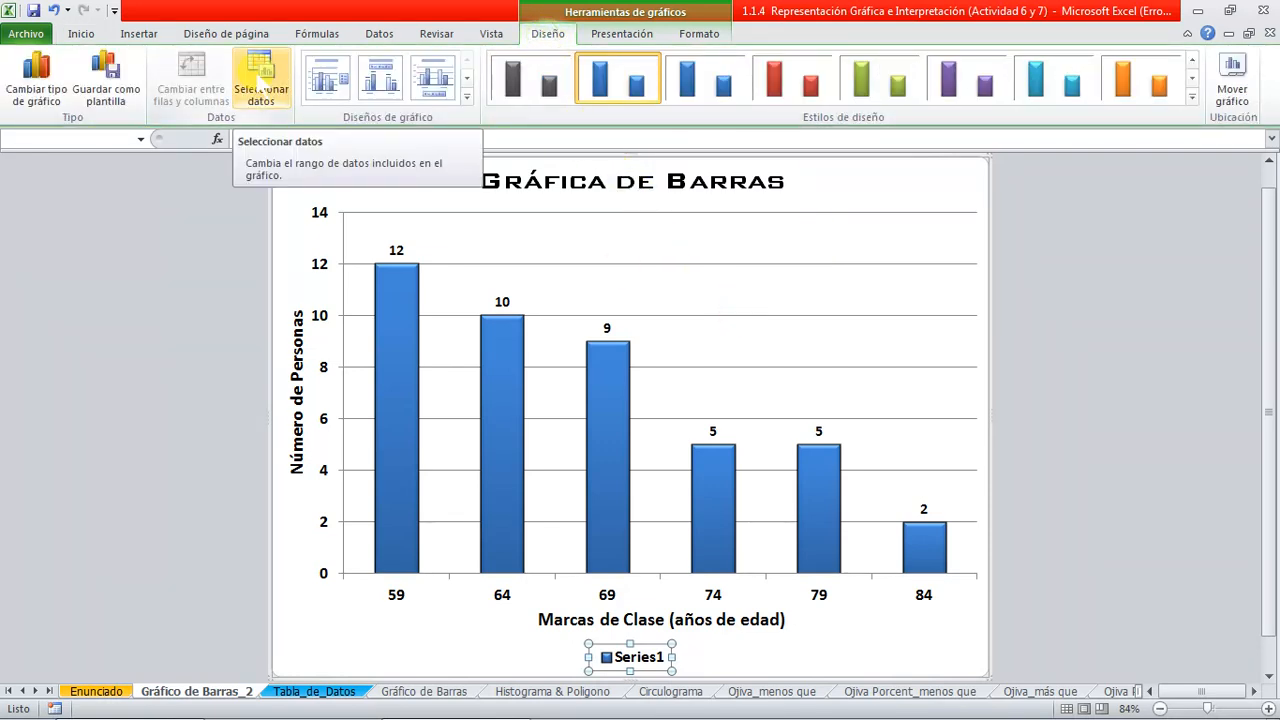
pyautogui.click(261, 88)
pyautogui.click(694, 242)
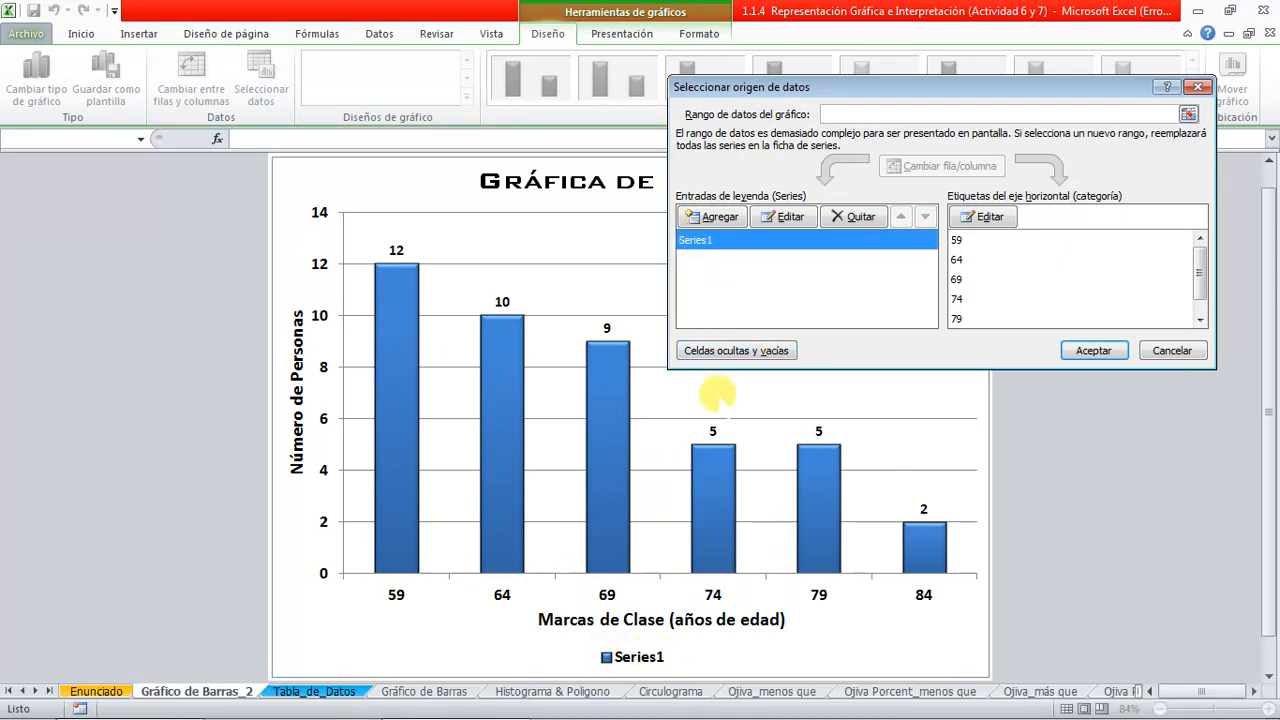
pyautogui.click(789, 217)
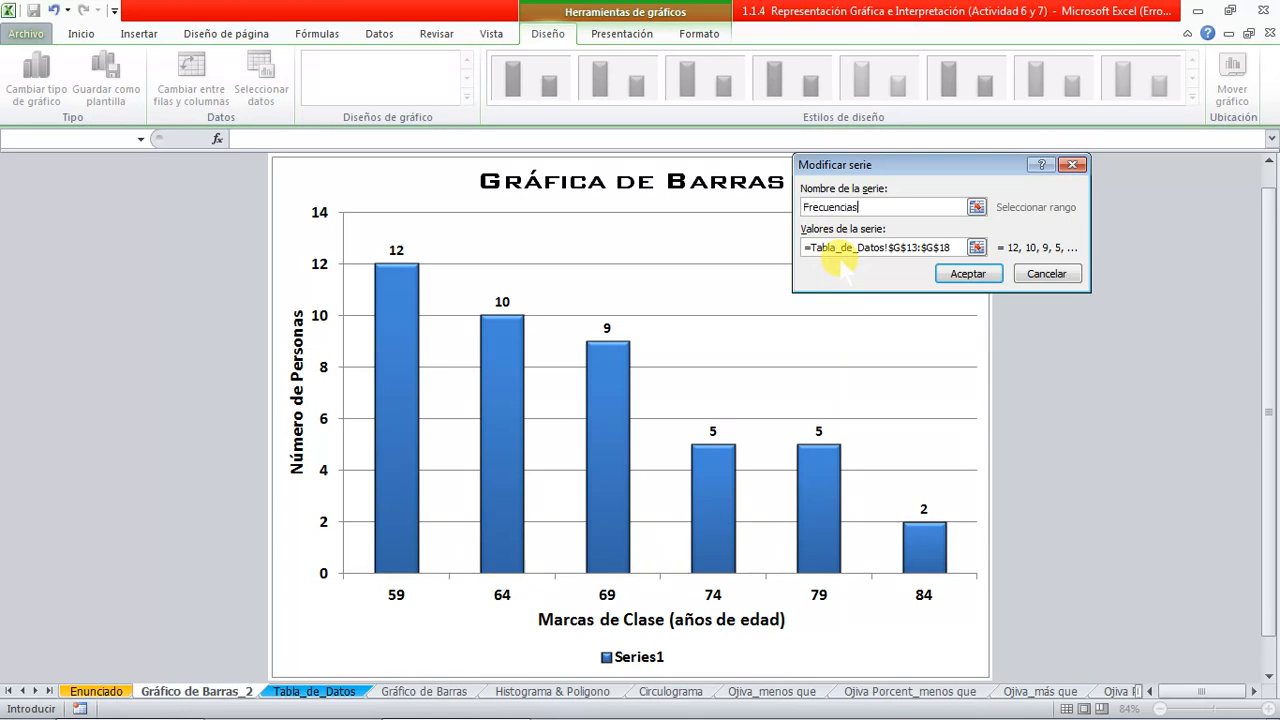
pyautogui.click(980, 274)
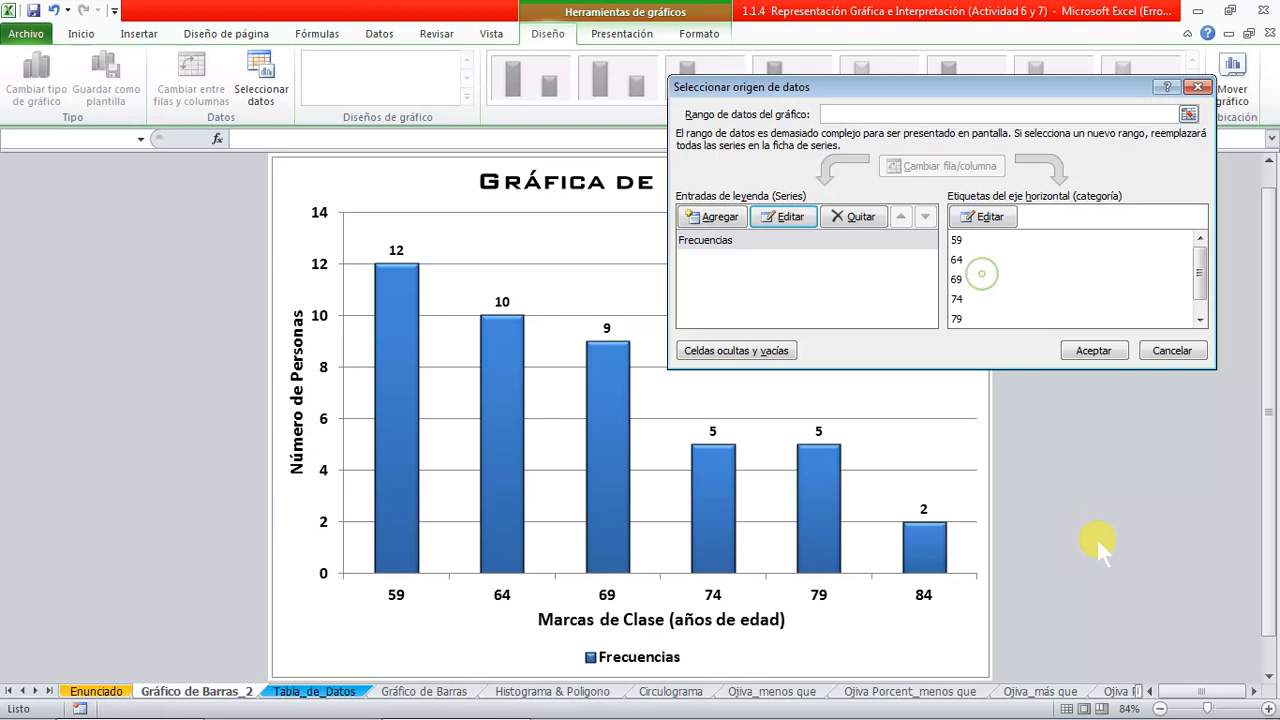
pyautogui.click(1080, 357)
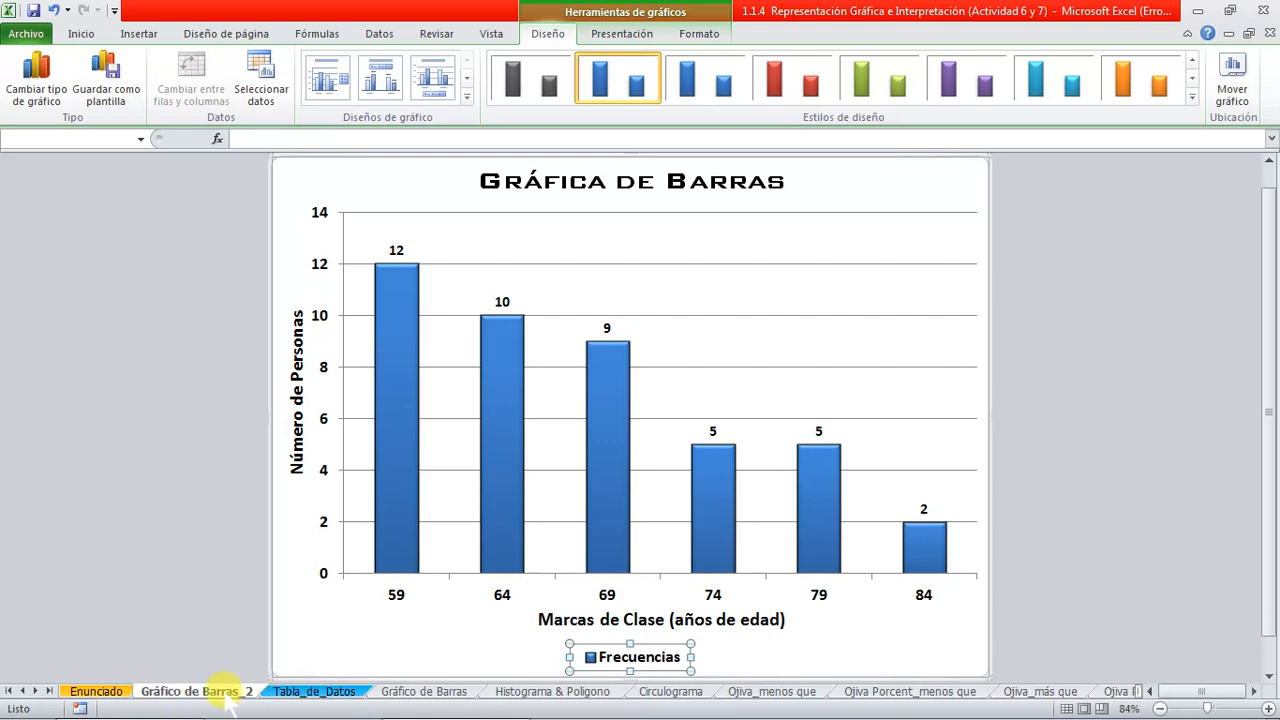
# Move the Gráfico de Barras_2 sheet directly after Tabla_de_Datos and compare its chart with the one in Gráfico de Barras
pyautogui.moveTo(228, 700)
pyautogui.mouseDown()
pyautogui.moveTo(340, 690)
pyautogui.moveTo(372, 672)
pyautogui.moveTo(395, 716)
pyautogui.mouseUp()
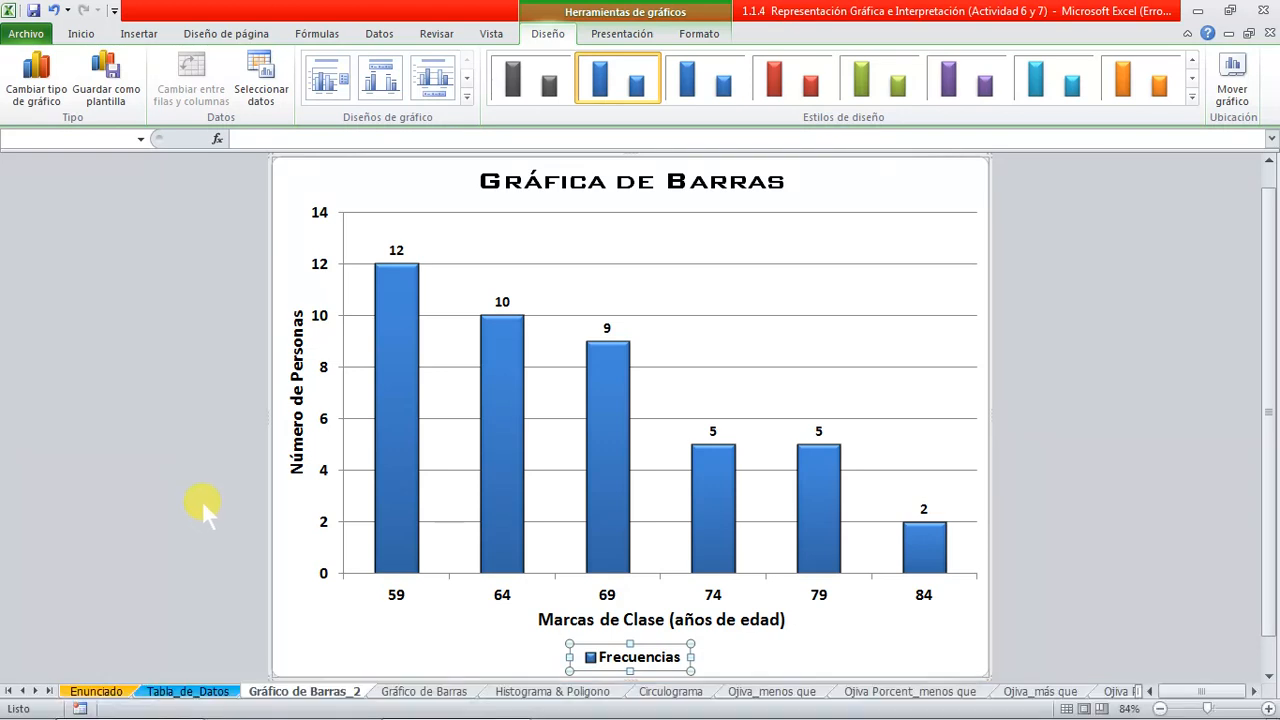
pyautogui.click(400, 692)
pyautogui.click(310, 695)
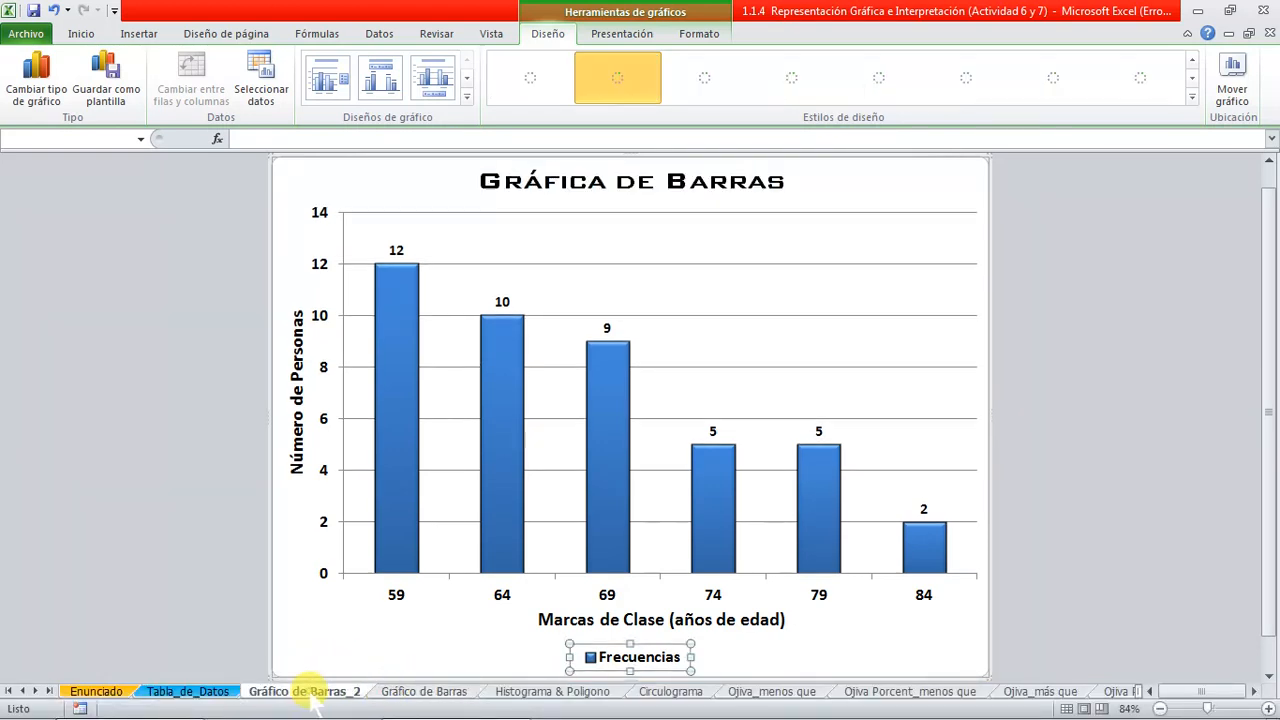
pyautogui.click(392, 698)
pyautogui.click(315, 694)
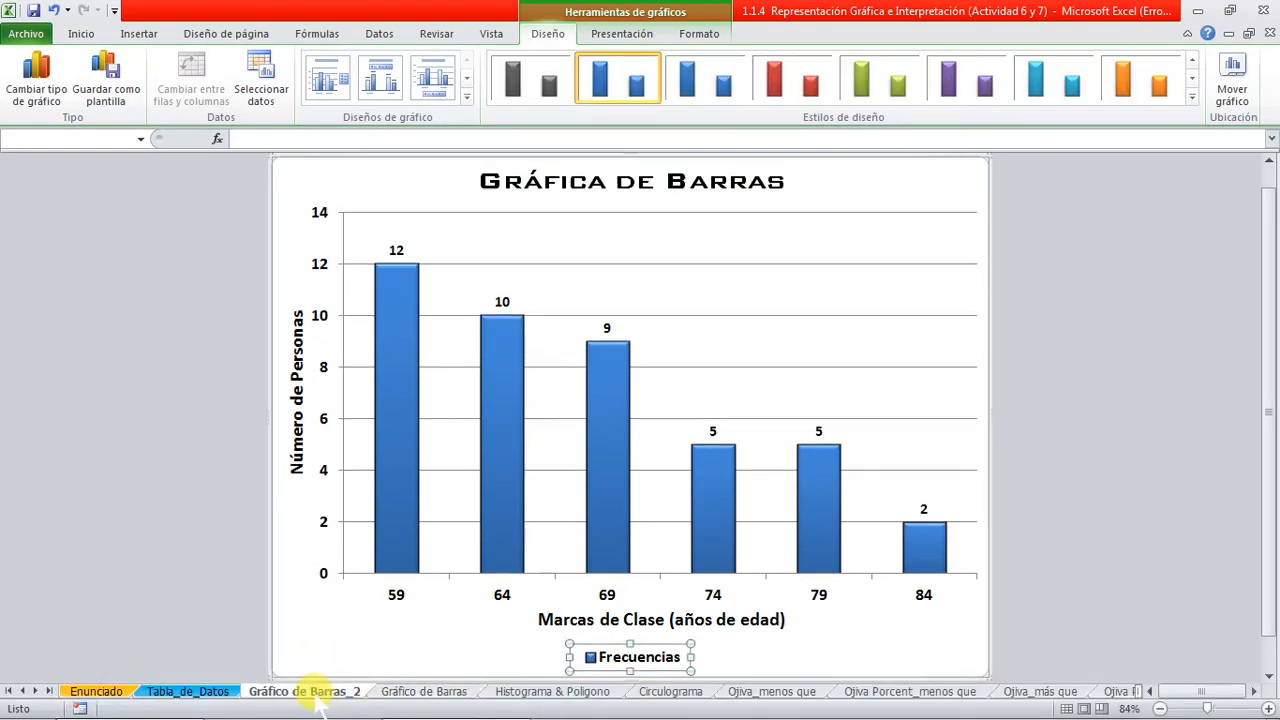
pyautogui.click(390, 697)
pyautogui.click(308, 696)
pyautogui.click(388, 697)
pyautogui.click(292, 697)
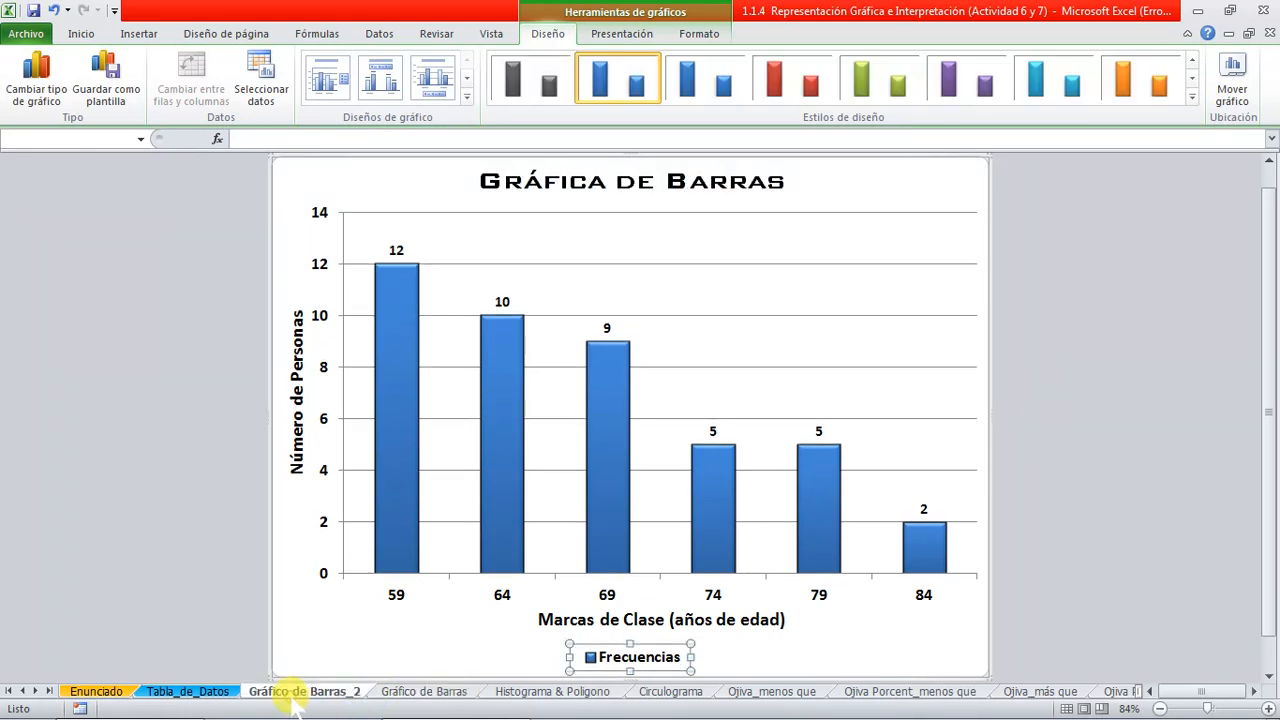
# Check the title's font size in the Gráfico de Barras chart and reduce the Gráfico de Barras_2 title to 24 points to match
pyautogui.click(395, 692)
pyautogui.click(535, 180)
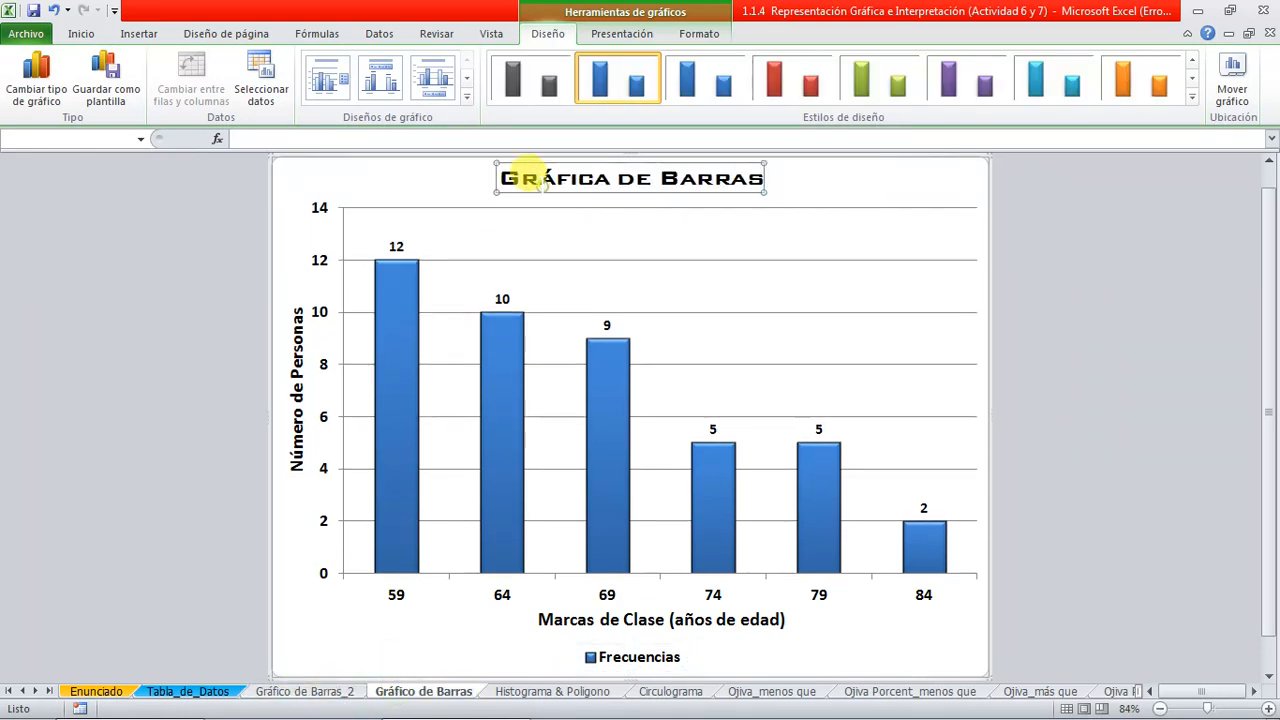
pyautogui.click(80, 33)
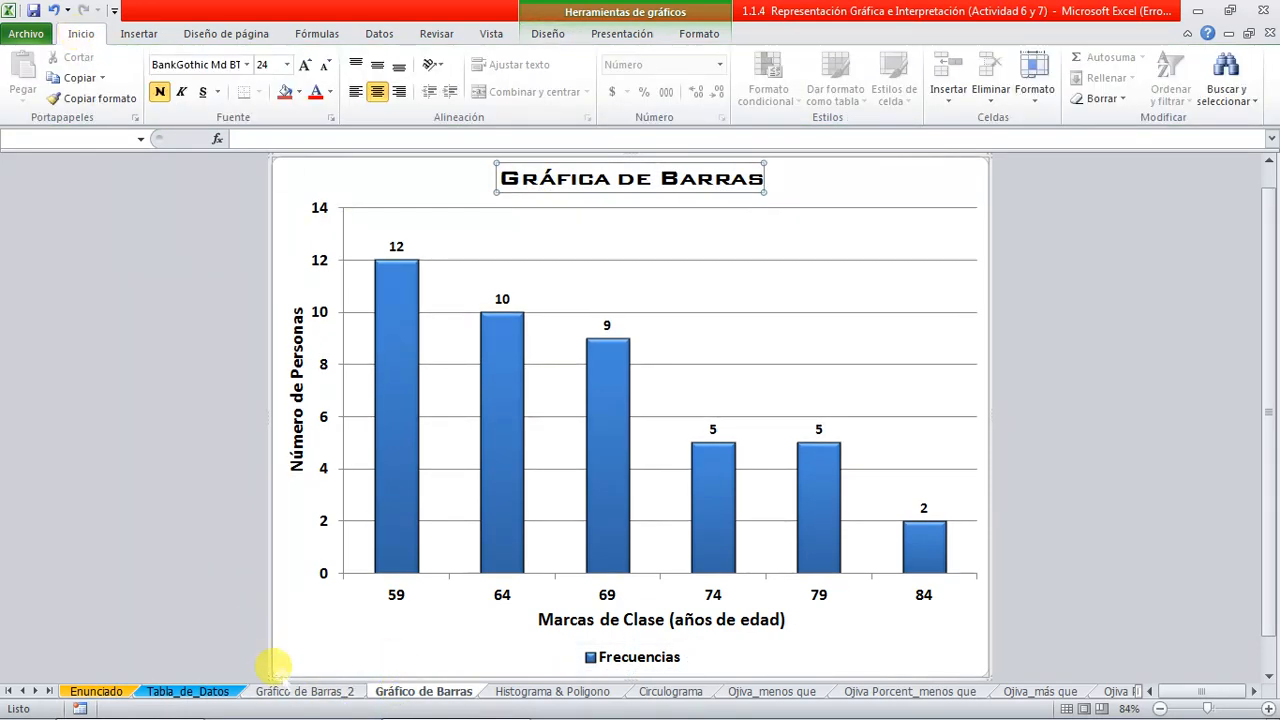
pyautogui.click(292, 691)
pyautogui.click(532, 181)
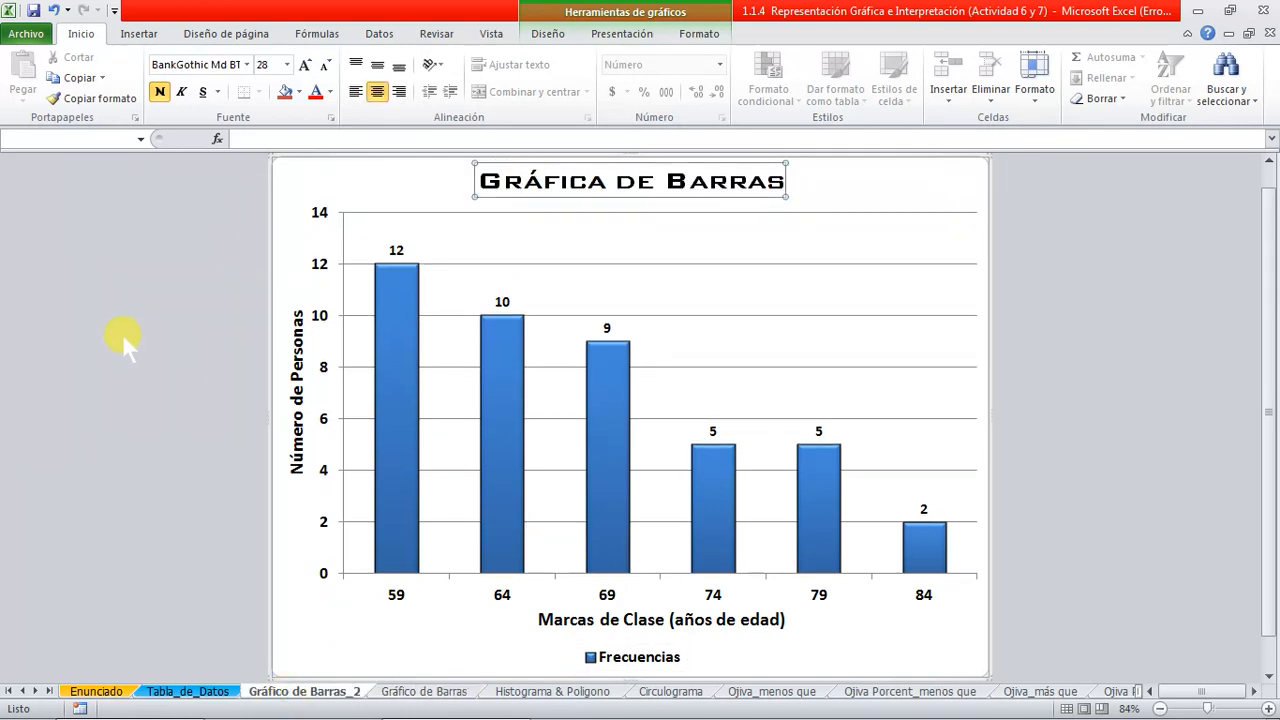
pyautogui.click(325, 64)
pyautogui.click(325, 64)
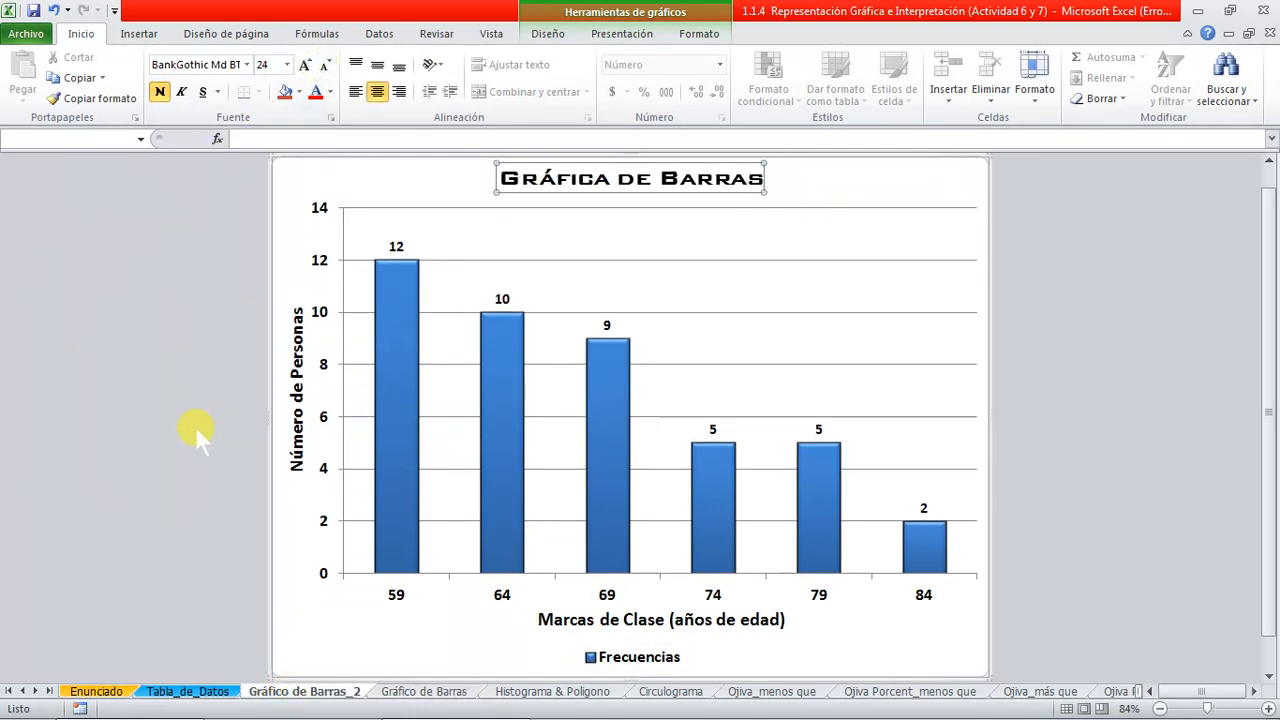
# Compare the original Gráfico de Barras sheet once more and hide it
pyautogui.click(392, 692)
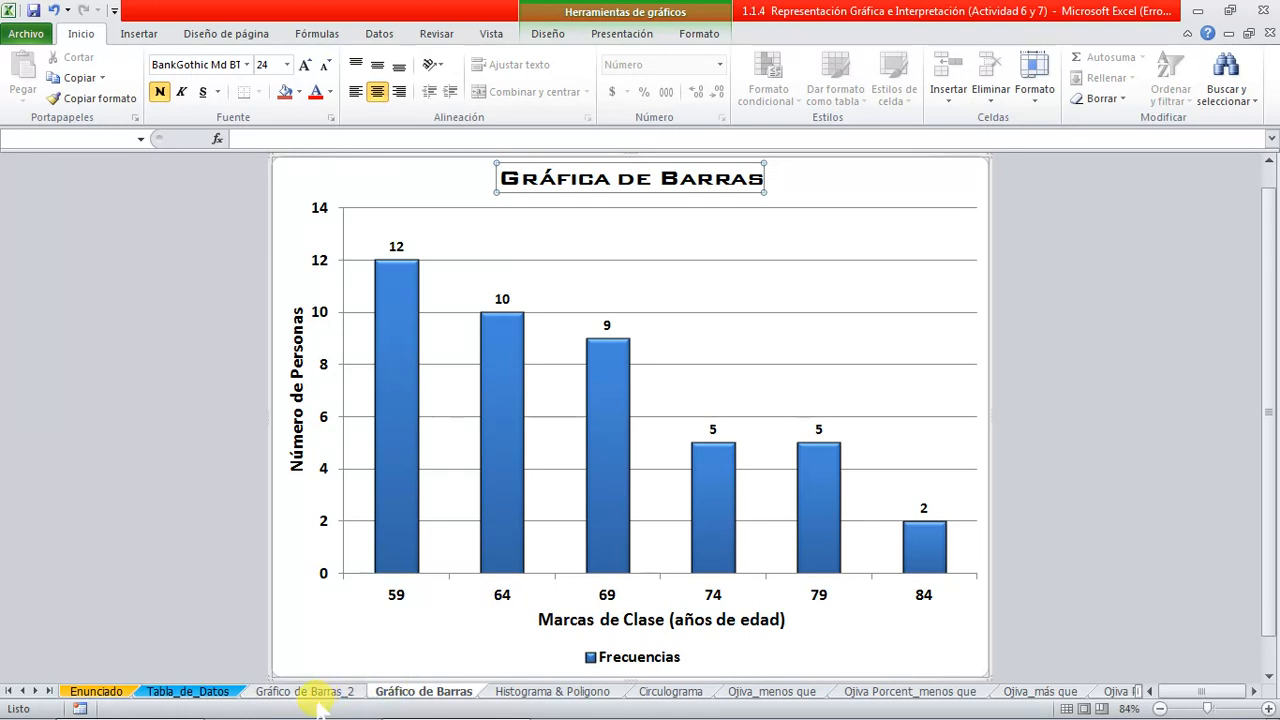
pyautogui.rightClick(408, 698)
pyautogui.click(456, 638)
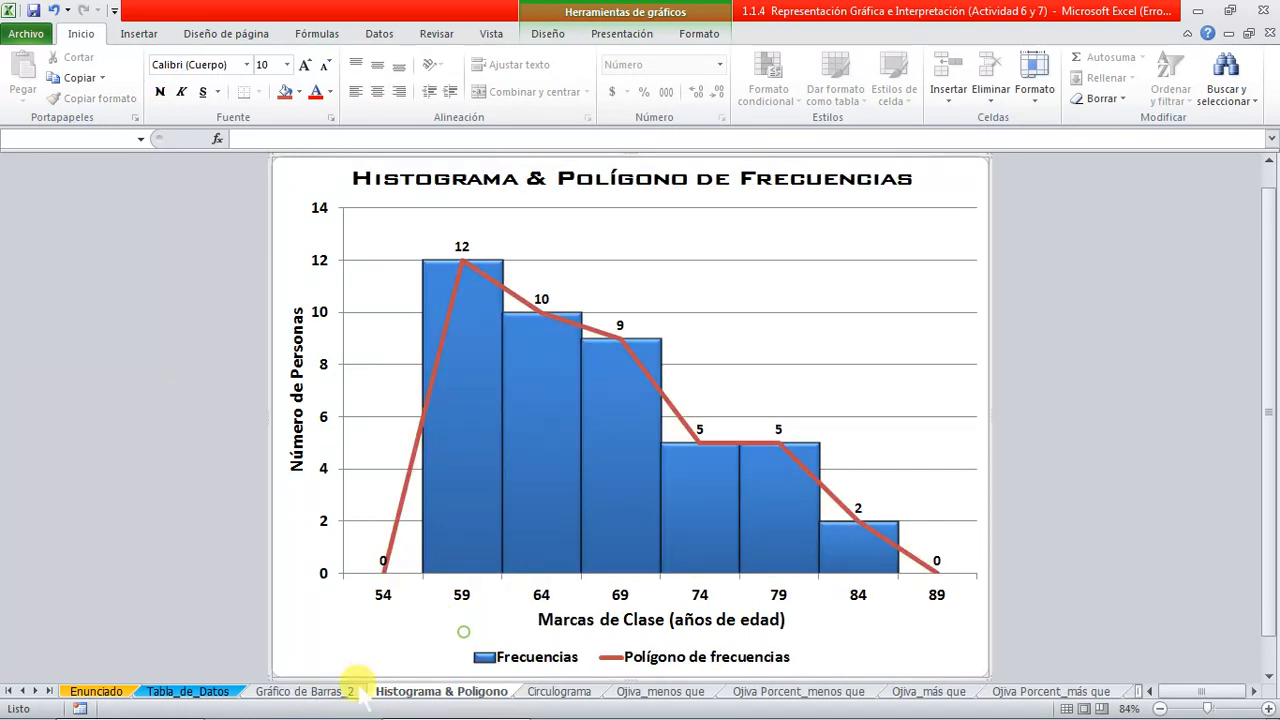
# Compare the bar chart in Gráfico de Barras_2 with the combined chart in Histograma & Poligono
pyautogui.click(321, 700)
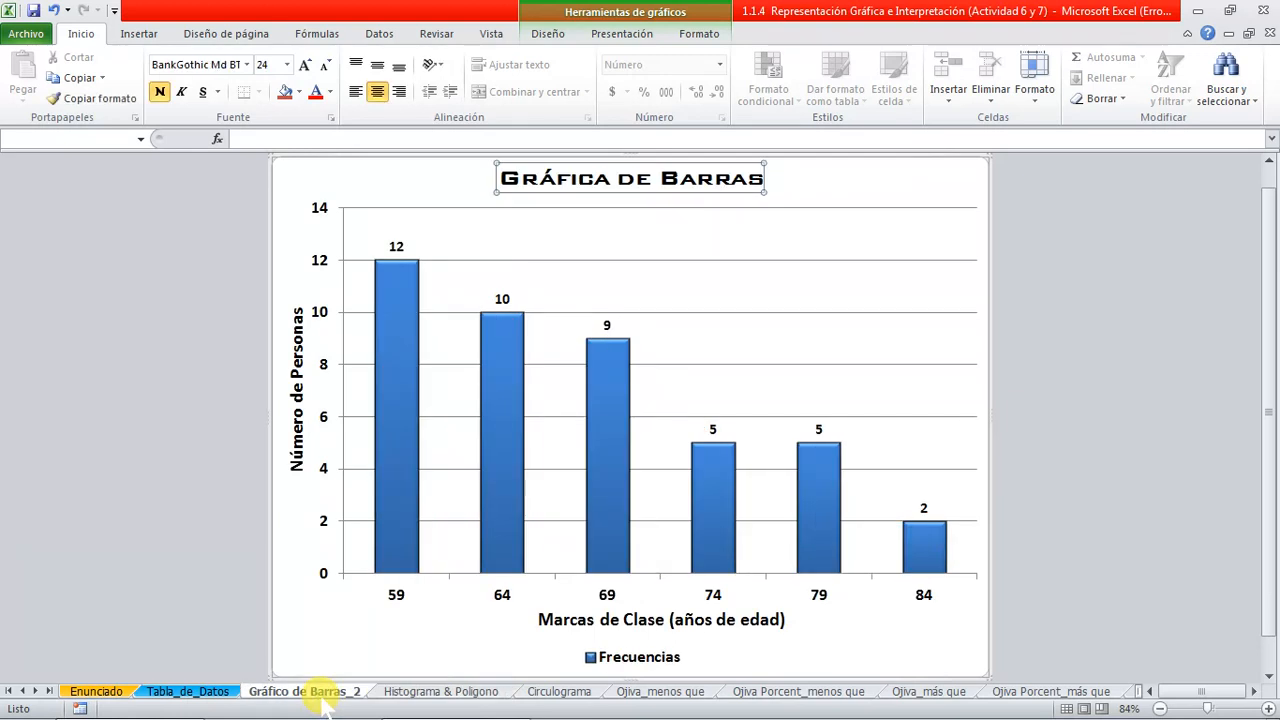
pyautogui.click(104, 433)
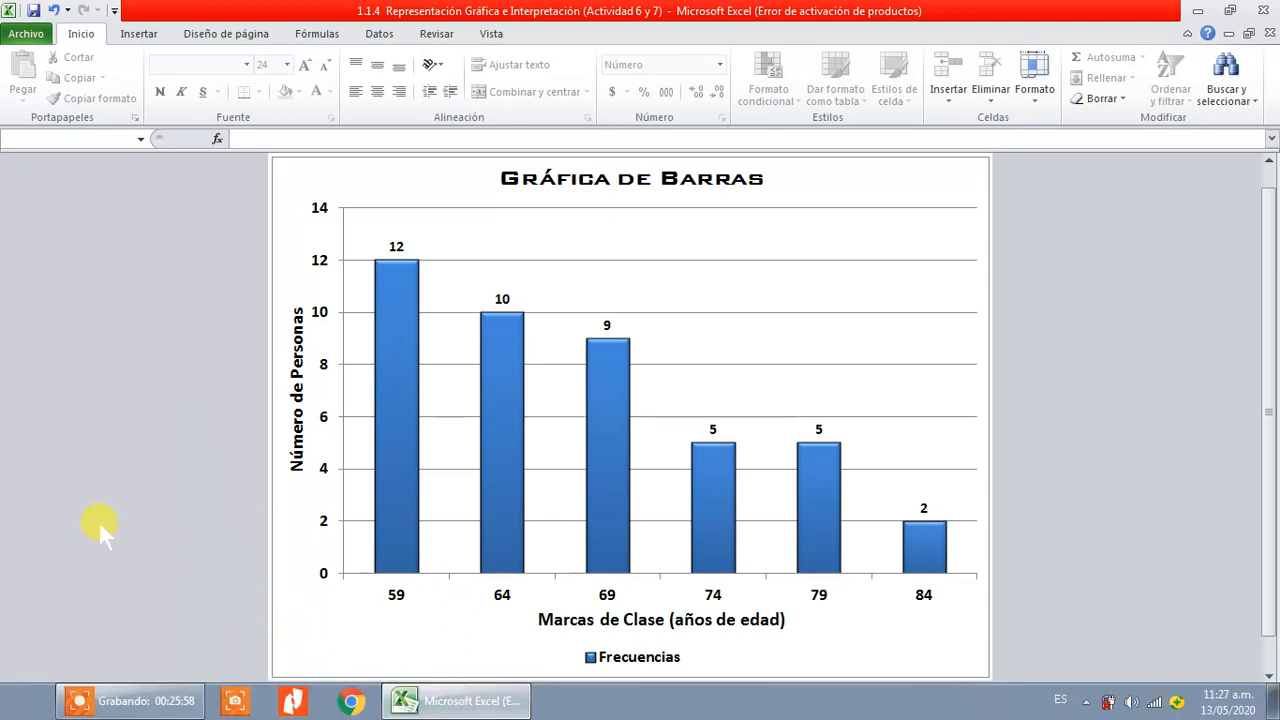
pyautogui.click(405, 692)
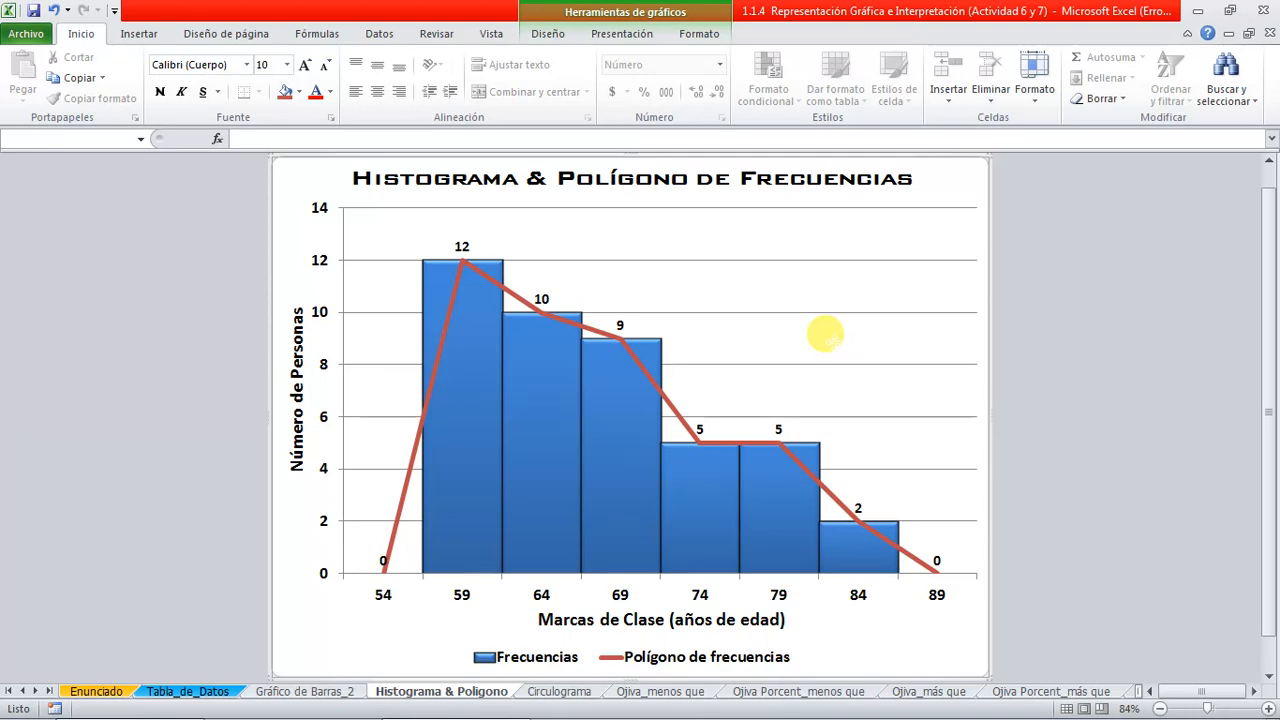
# Unhide the rows between 2 and 10 in the Tabla_de_Datos sheet
pyautogui.click(168, 698)
pyautogui.click(100, 214)
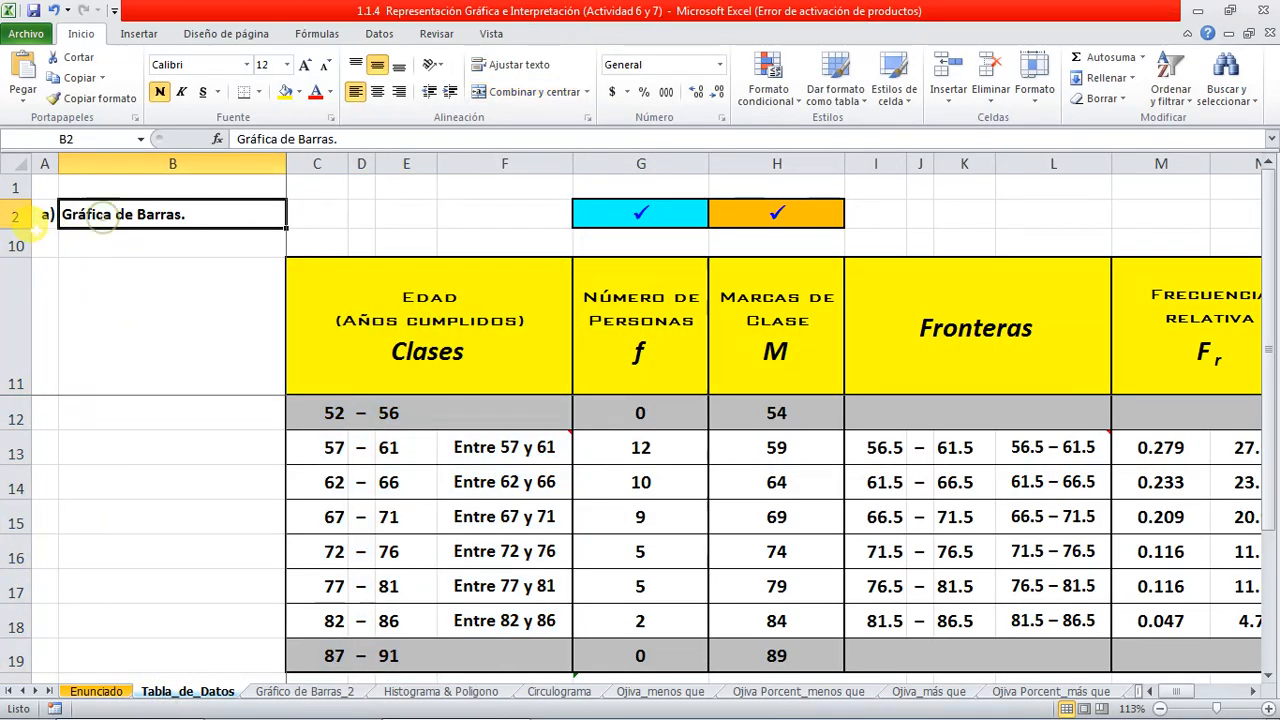
pyautogui.moveTo(15, 215); pyautogui.dragTo(15, 243)
pyautogui.rightClick(18, 243)
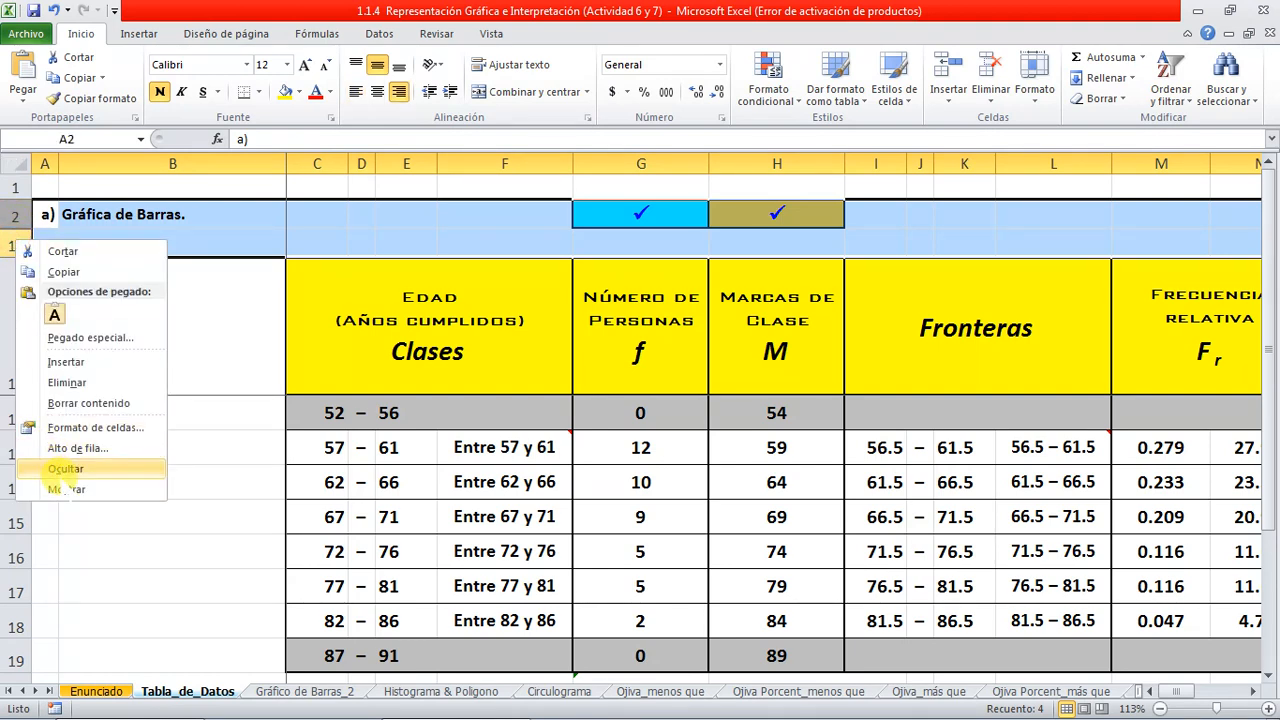
pyautogui.click(66, 489)
# Hide row 2, the Gráfica de Barras entry, in Tabla_de_Datos
pyautogui.click(103, 211)
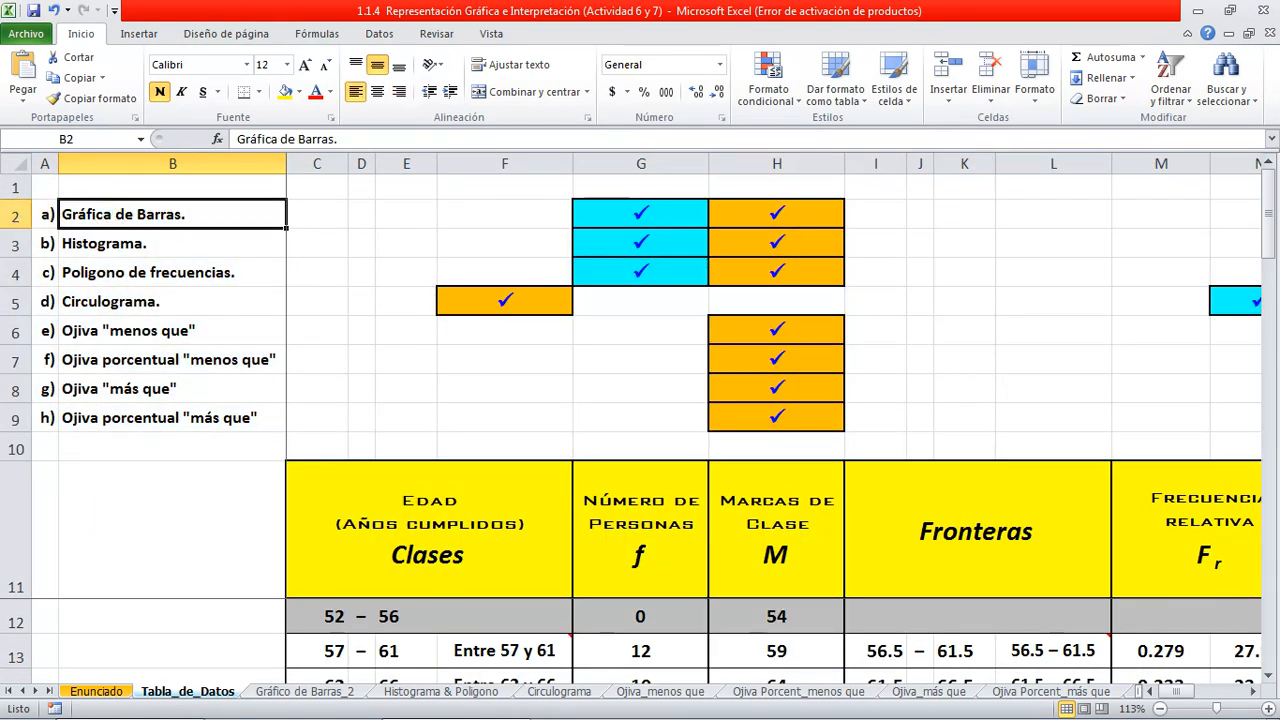
pyautogui.rightClick(15, 214)
pyautogui.click(58, 447)
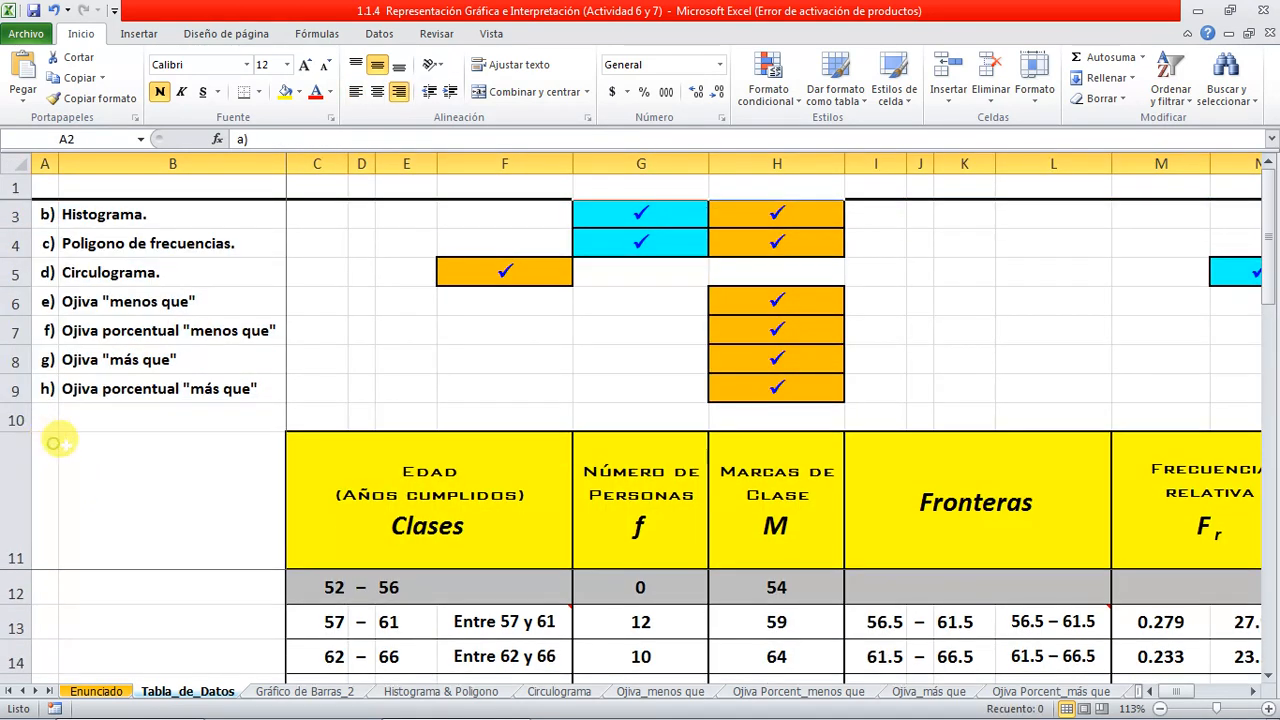
# Hide rows 5 to 9, from Circulograma to Ojiva porcentual "más que", keeping only the Histograma and Poligono de frecuencias entries
pyautogui.click(104, 213)
pyautogui.click(100, 244)
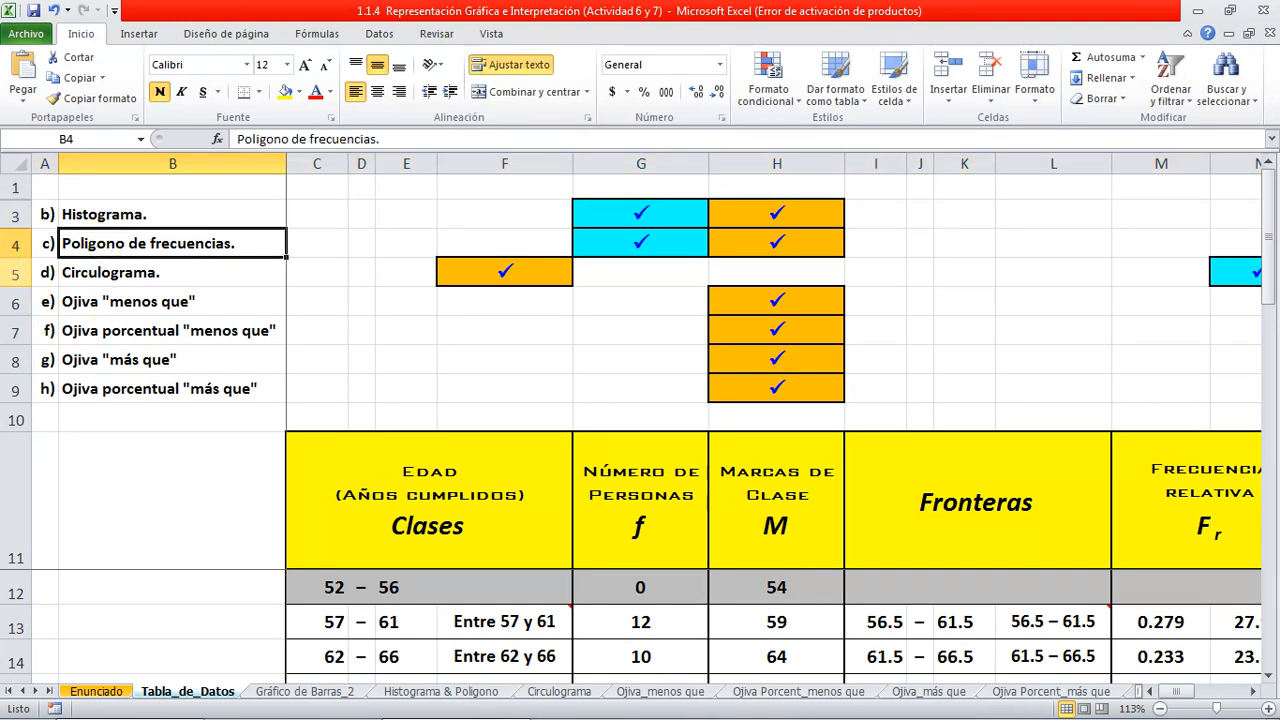
pyautogui.moveTo(15, 272); pyautogui.dragTo(15, 388)
pyautogui.rightClick(15, 388)
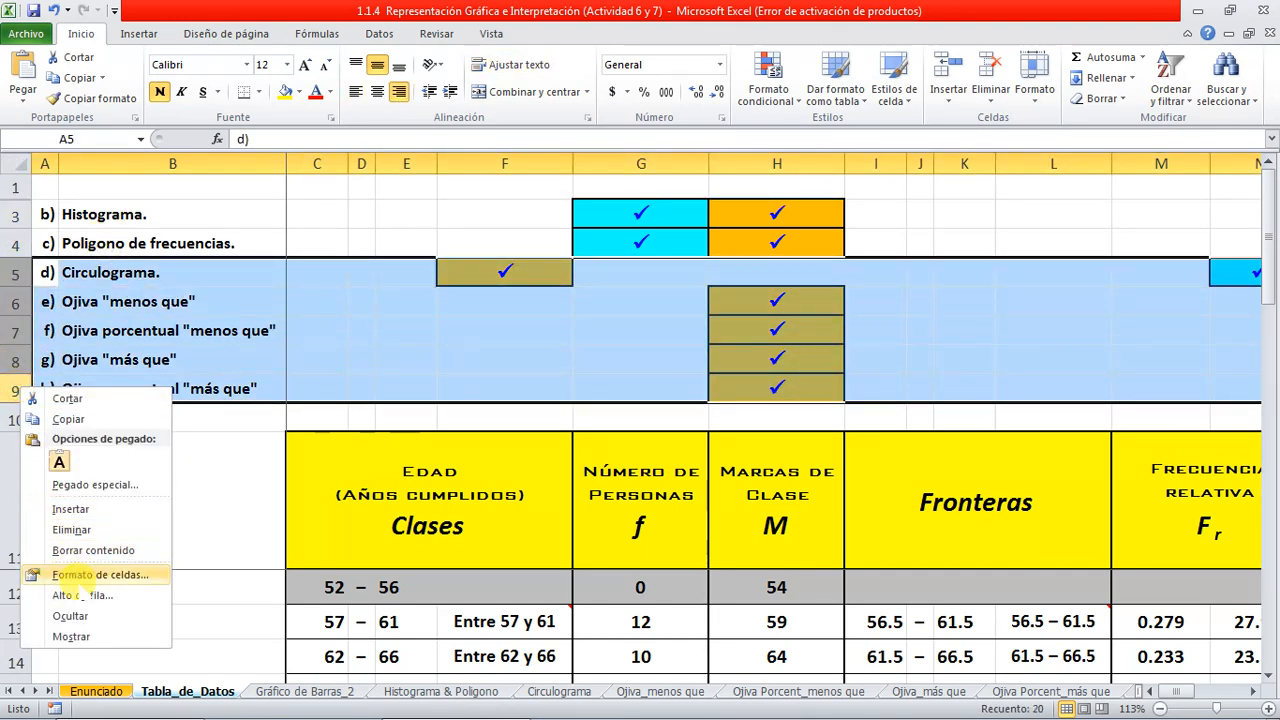
pyautogui.click(70, 616)
# Examine the check marks for Histograma and Poligono de frecuencias and the Número de Personas and Marcas de Clase columns they refer to
pyautogui.click(617, 203)
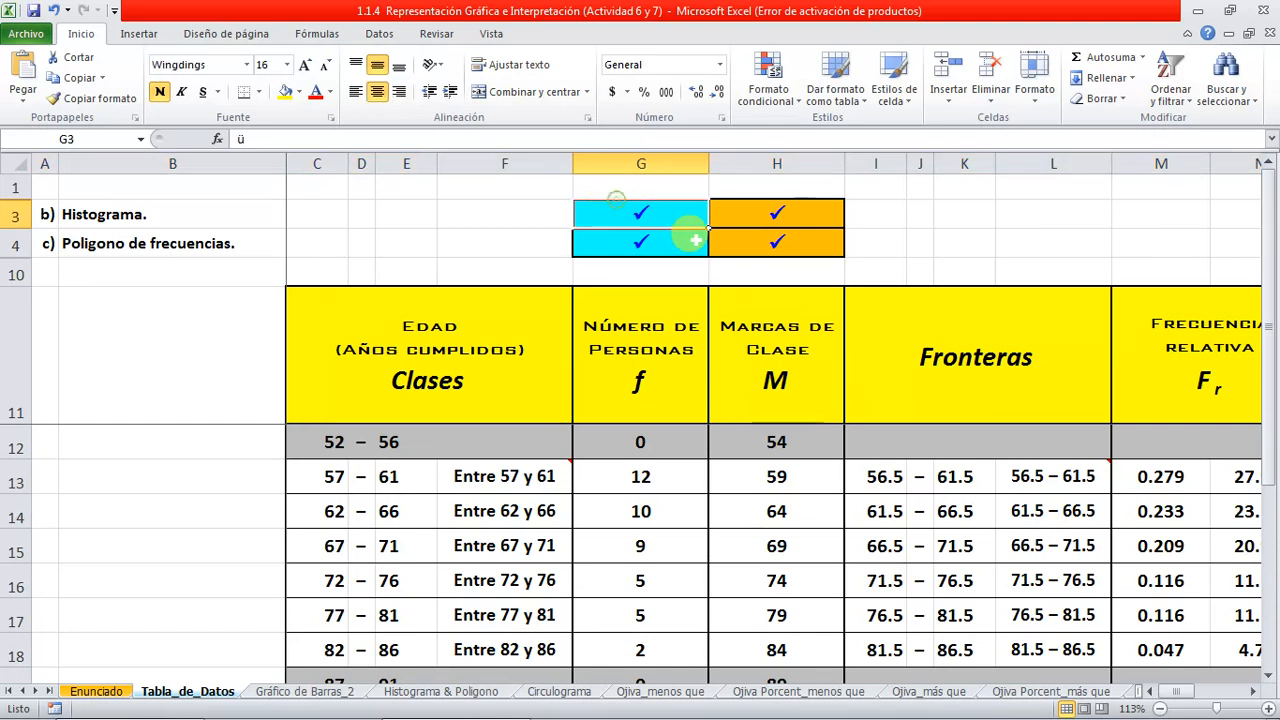
pyautogui.moveTo(666, 209); pyautogui.dragTo(738, 238)
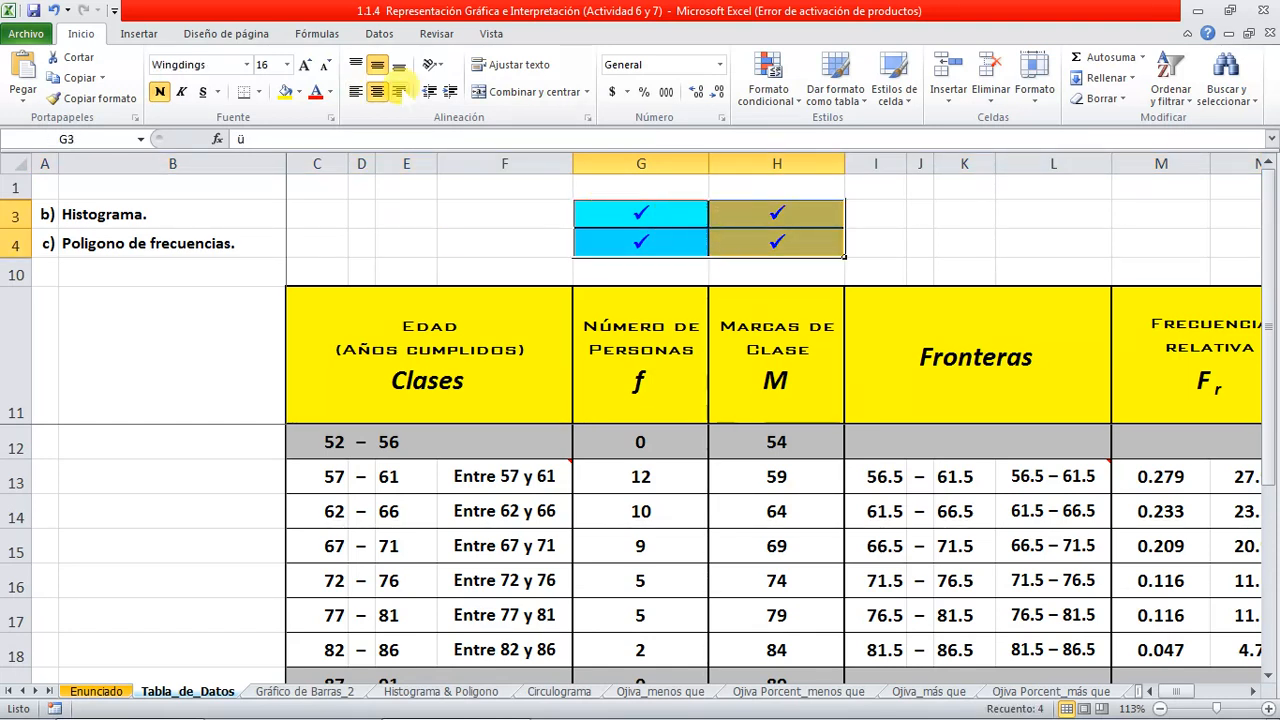
pyautogui.click(645, 355)
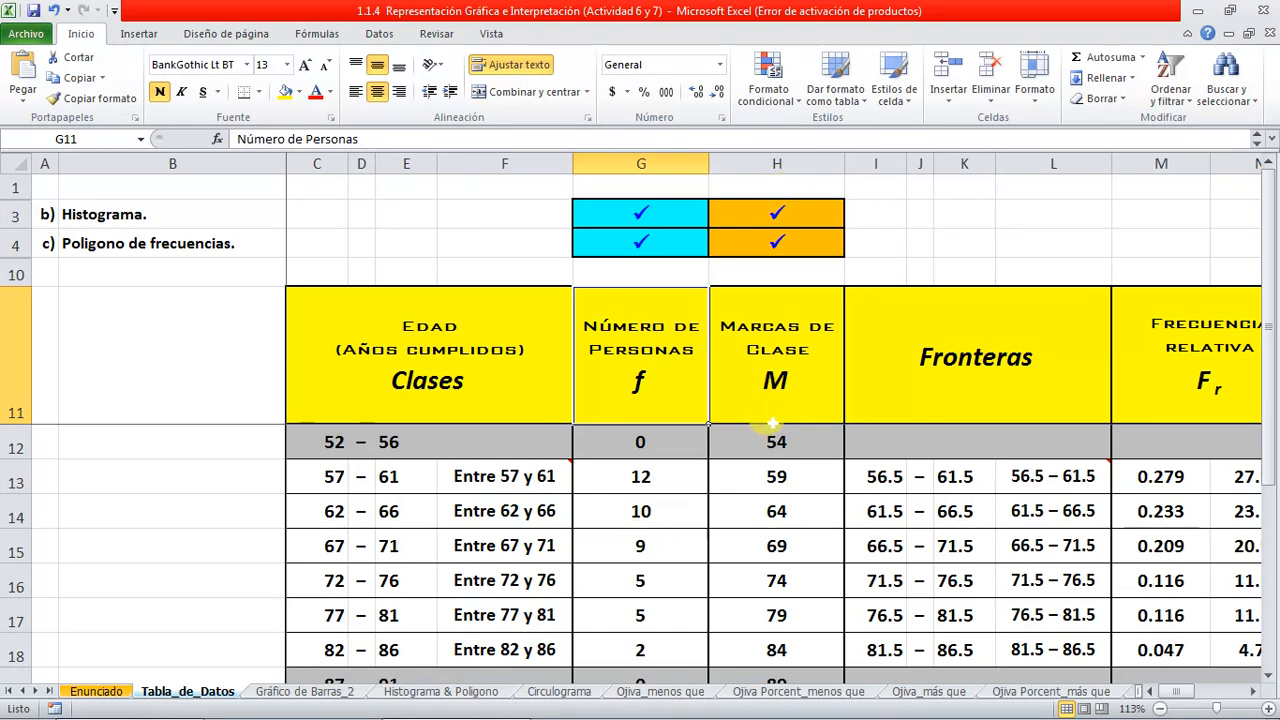
pyautogui.click(776, 370)
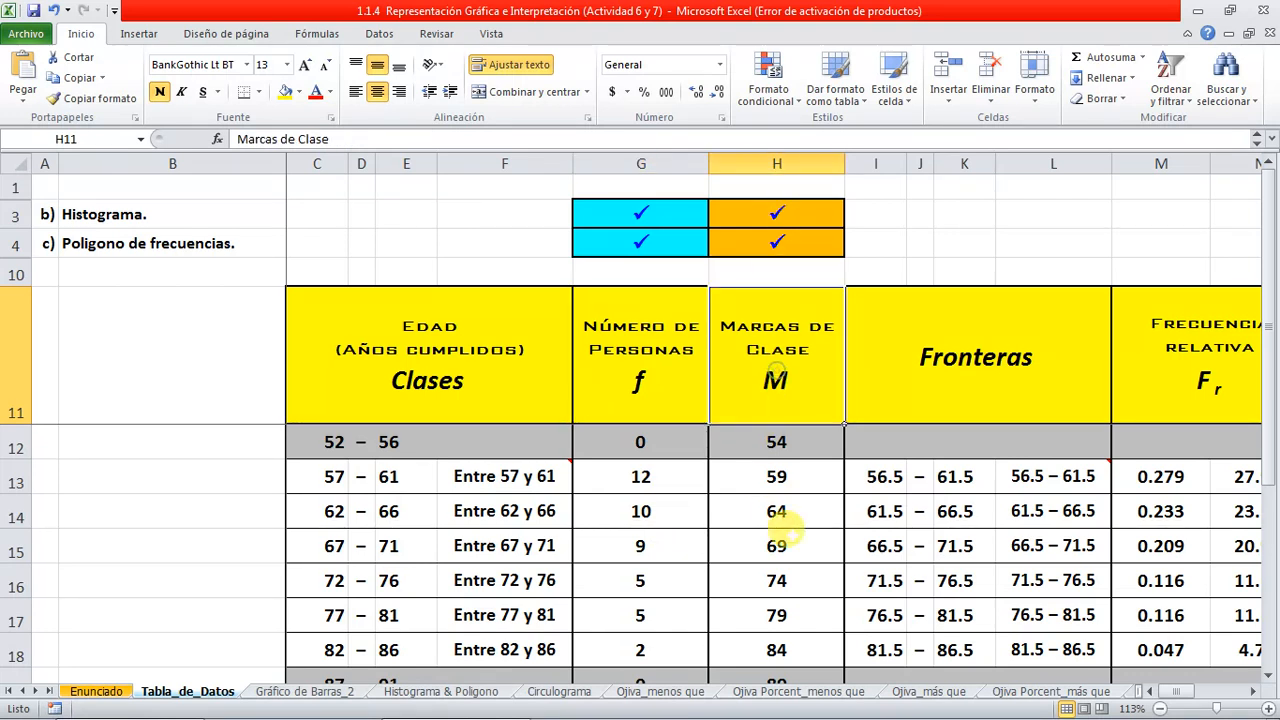
pyautogui.click(645, 440)
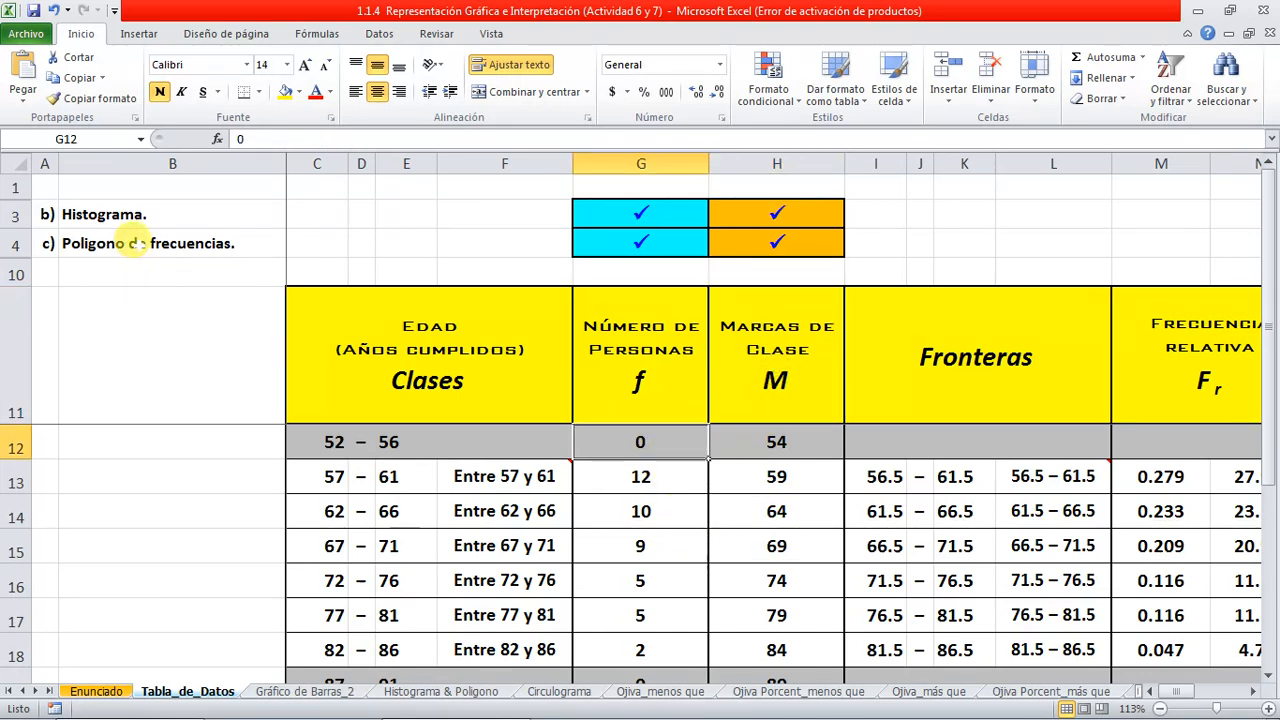
pyautogui.click(638, 372)
pyautogui.click(745, 352)
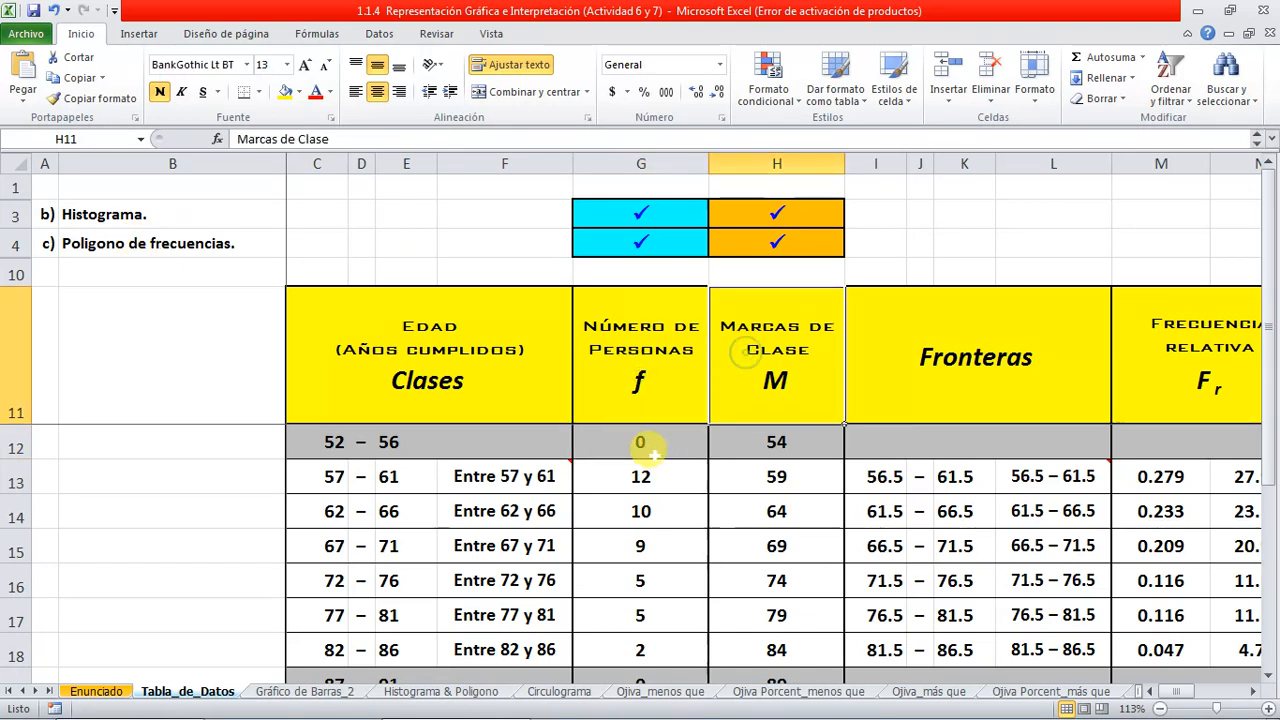
# Examine the extra grey classes 52–56 and 87–91 at both ends of the table, including their frequencies and class marks
pyautogui.moveTo(652, 453); pyautogui.dragTo(719, 440)
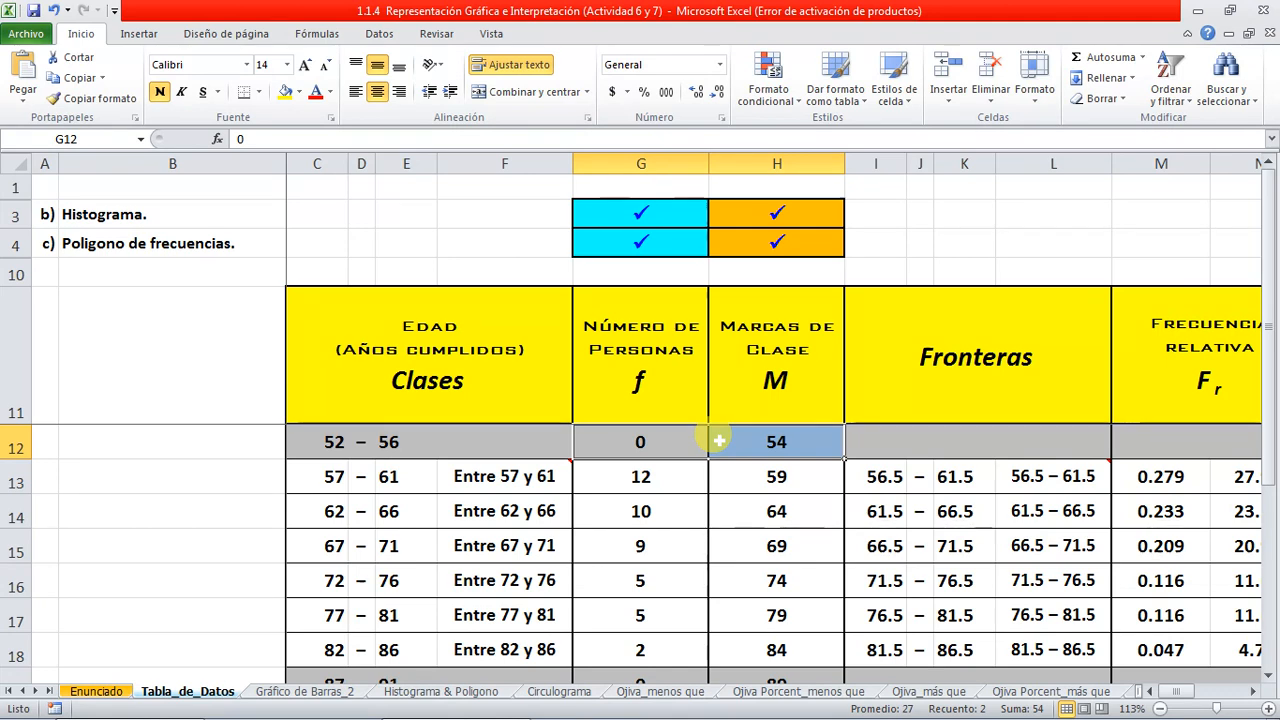
pyautogui.click(662, 442)
pyautogui.scroll(-1, 678, 460)
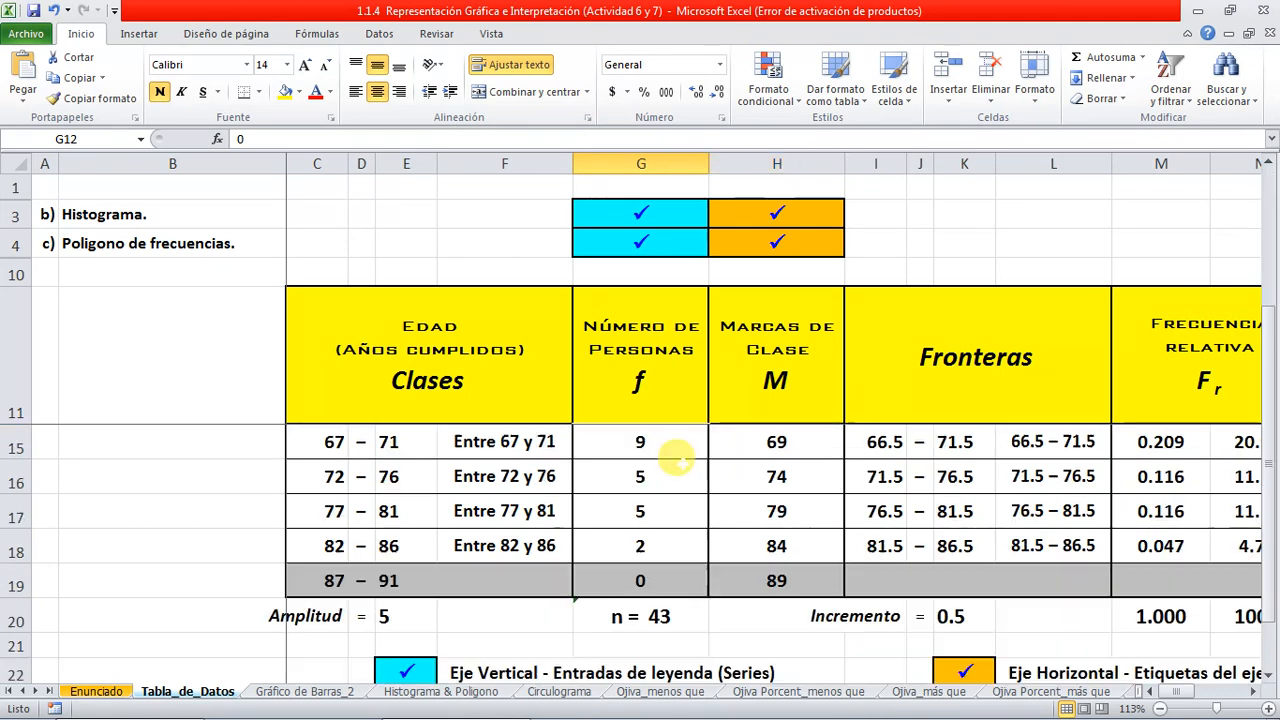
pyautogui.scroll(1, 678, 460)
pyautogui.click(395, 442)
pyautogui.scroll(-1, 700, 500)
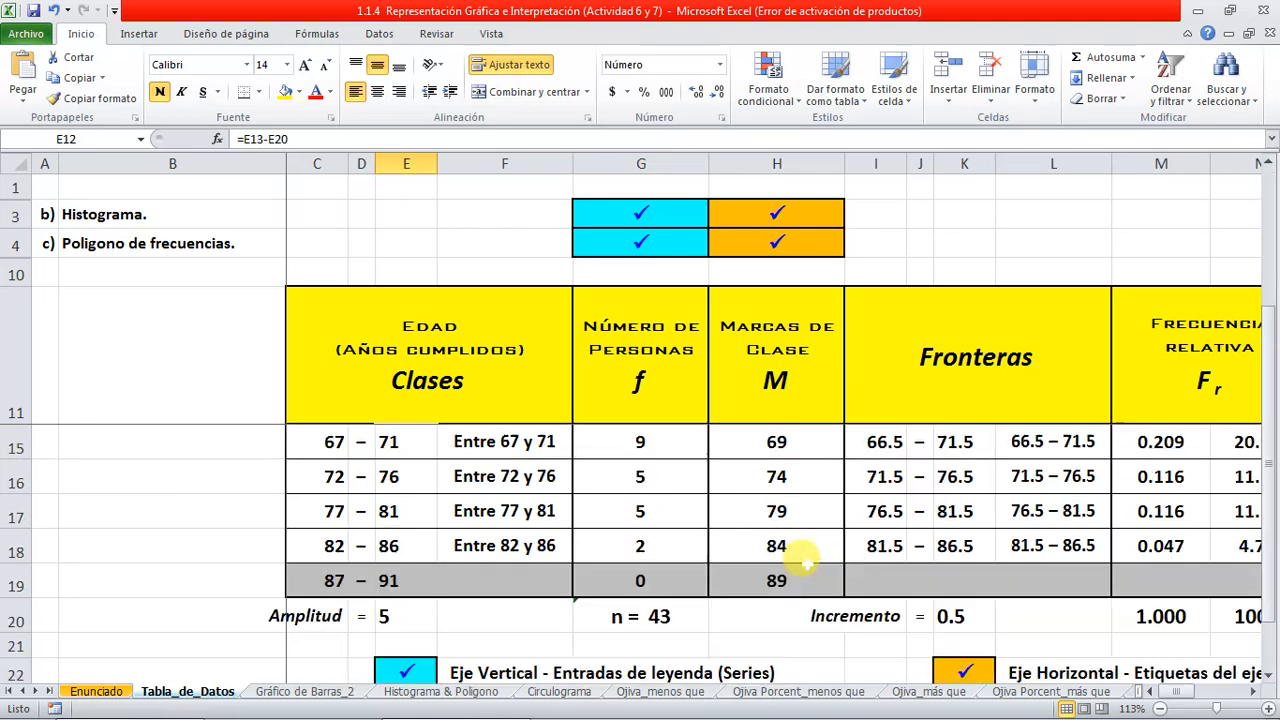
pyautogui.click(640, 580)
pyautogui.scroll(1, 640, 580)
pyautogui.click(640, 442)
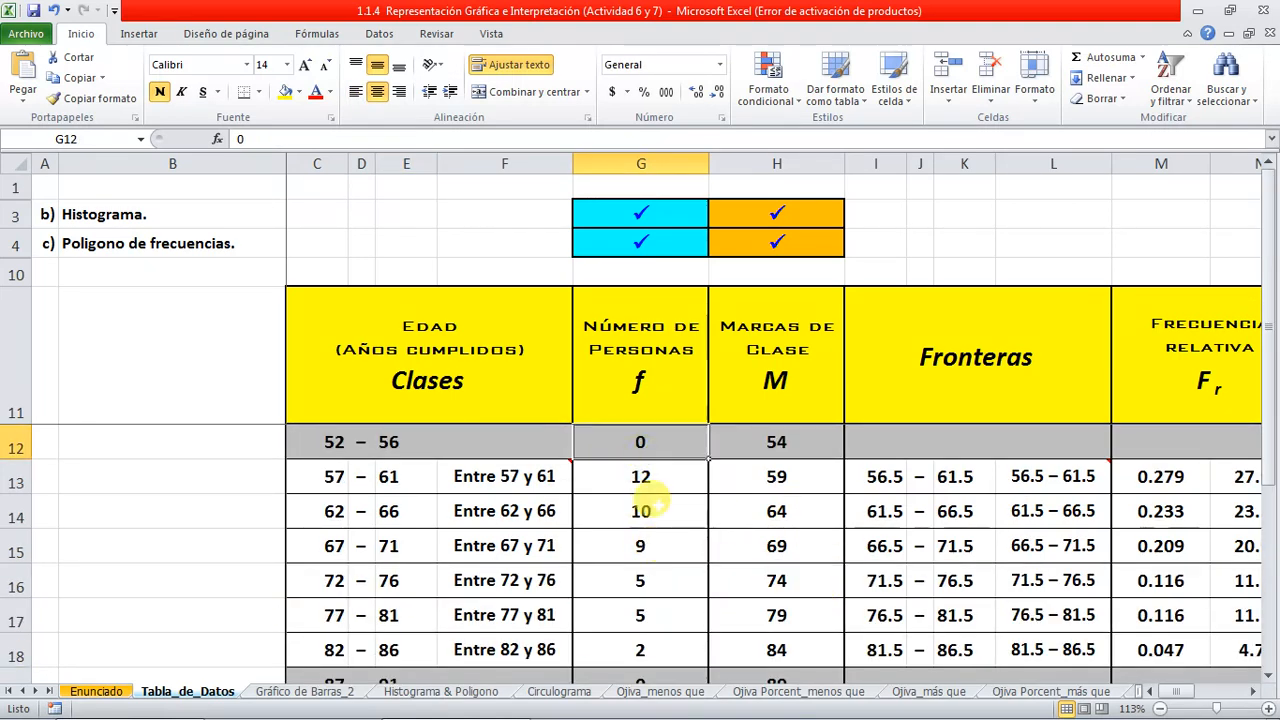
pyautogui.click(643, 380)
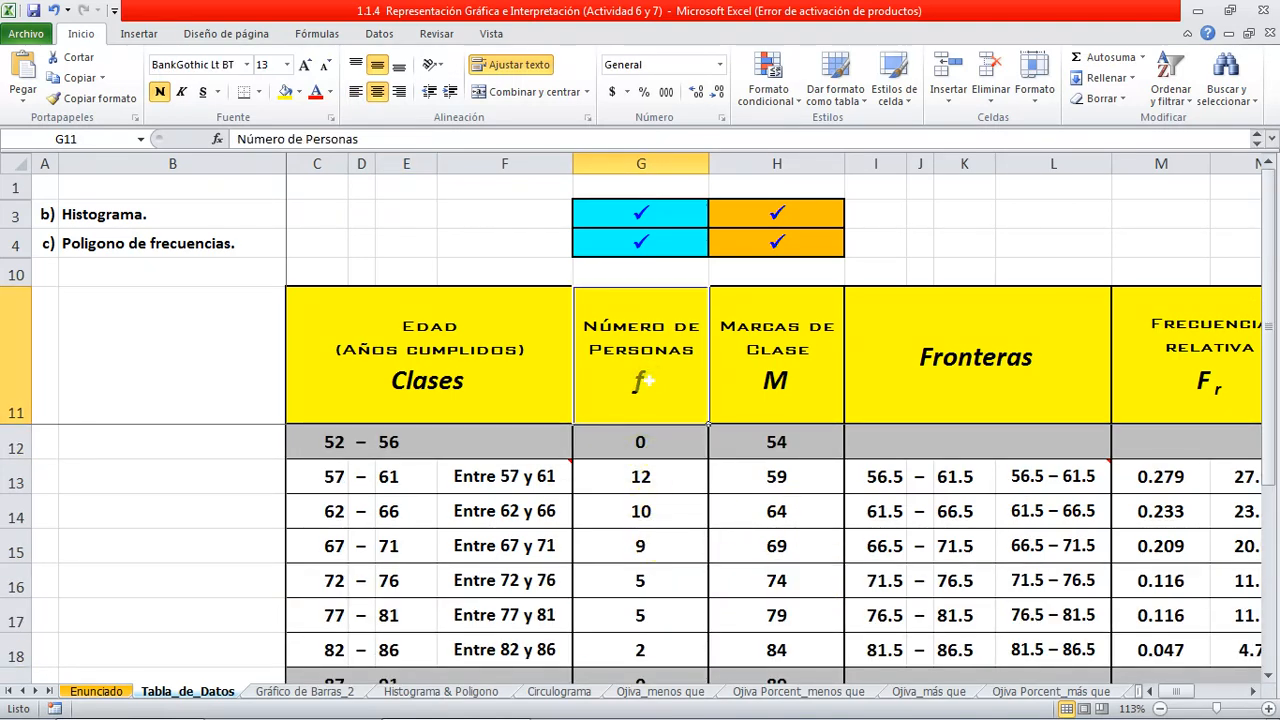
# Insert a blank 2-D clustered column chart from the empty cell A21 in Tabla_de_Datos
pyautogui.scroll(-1, 486, 368)
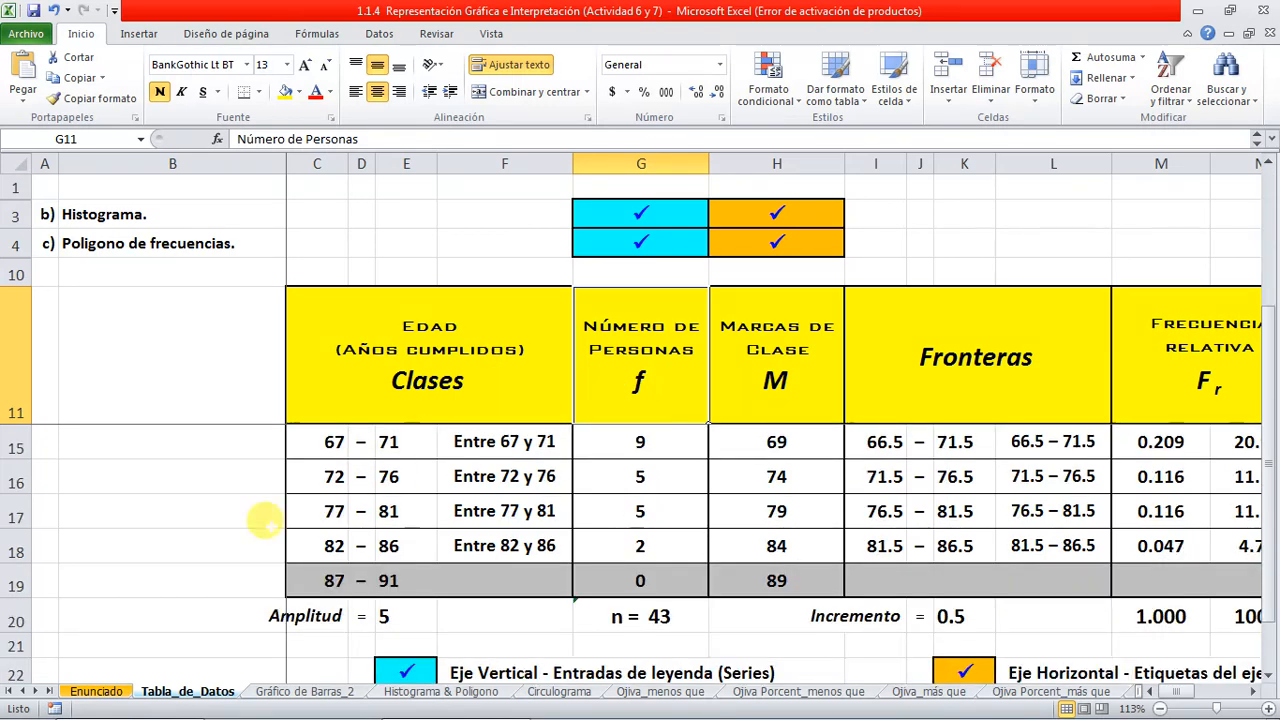
pyautogui.click(44, 647)
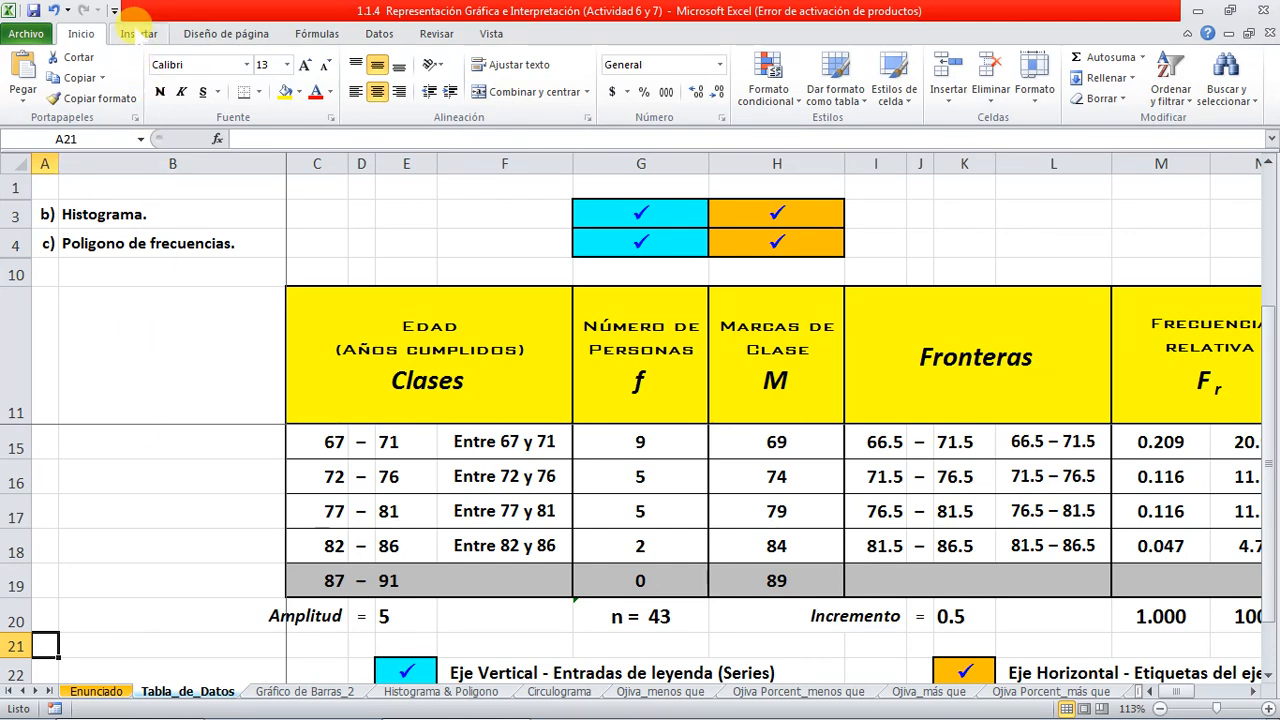
pyautogui.click(135, 33)
pyautogui.click(372, 104)
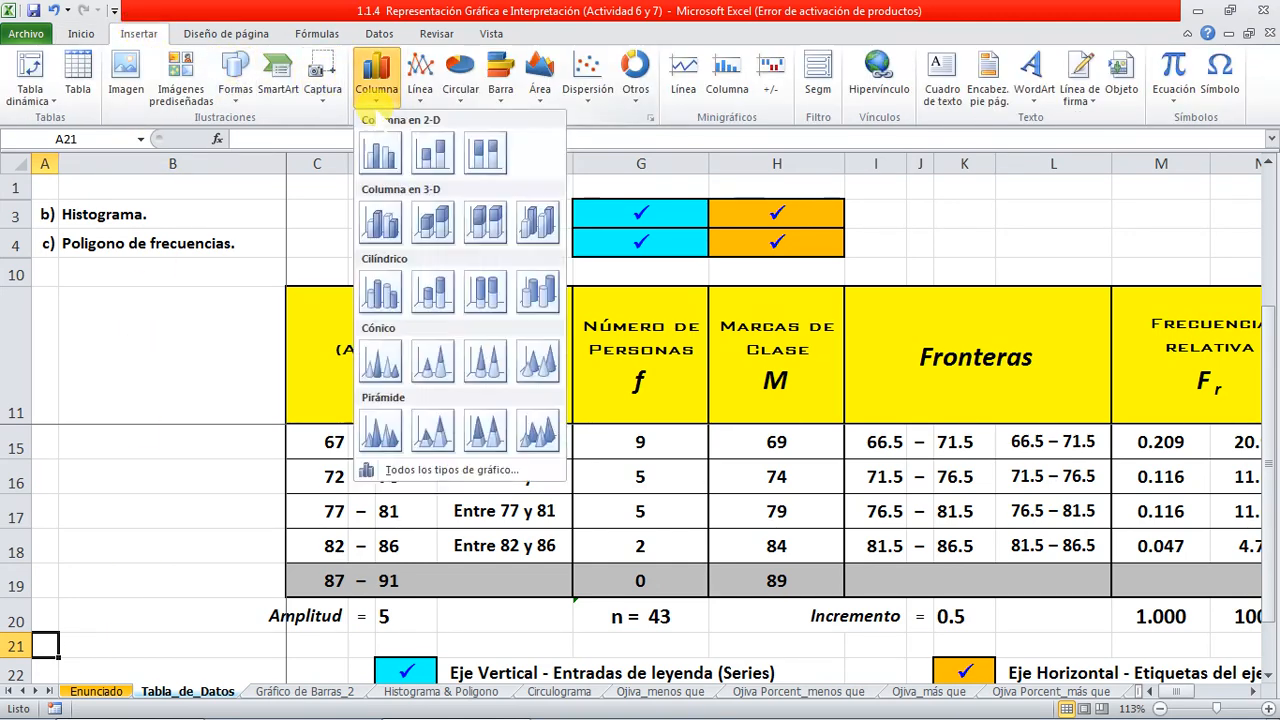
pyautogui.click(378, 154)
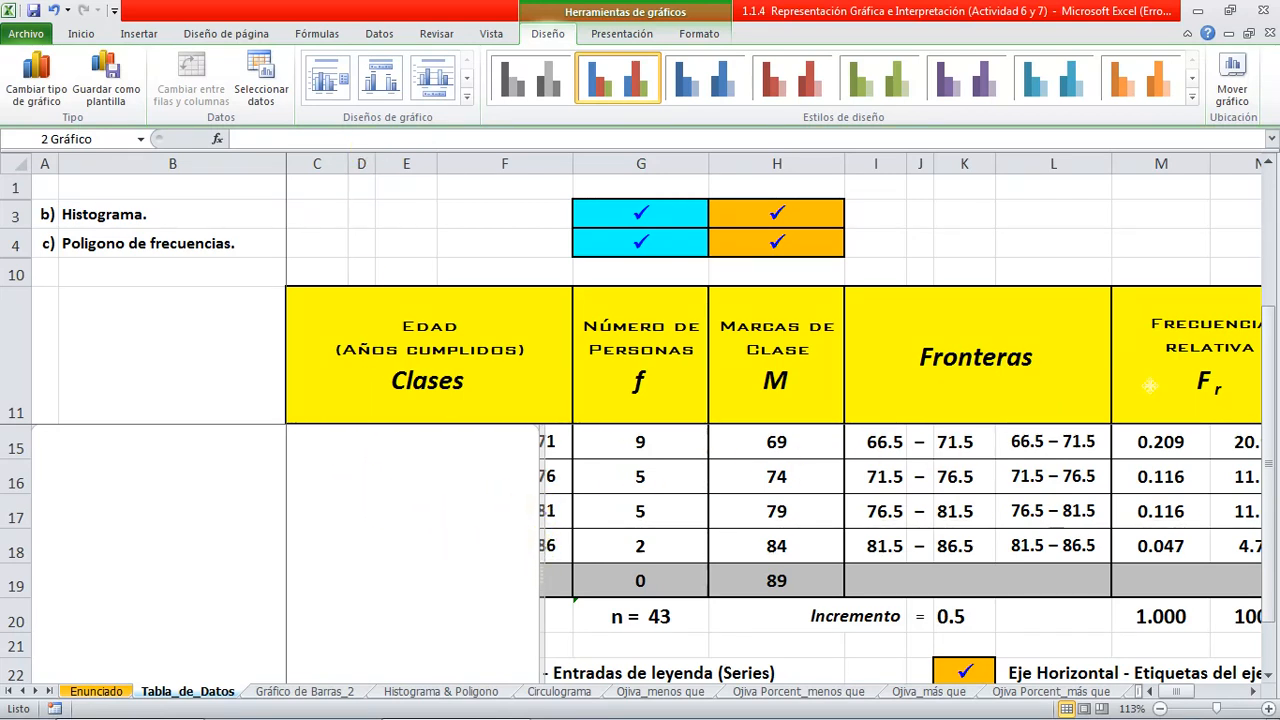
# Move the blank chart beside the Marcas de Clase column, starting at row 1, so columns G and H stay uncovered
pyautogui.moveTo(1188, 365); pyautogui.dragTo(1216, 381)
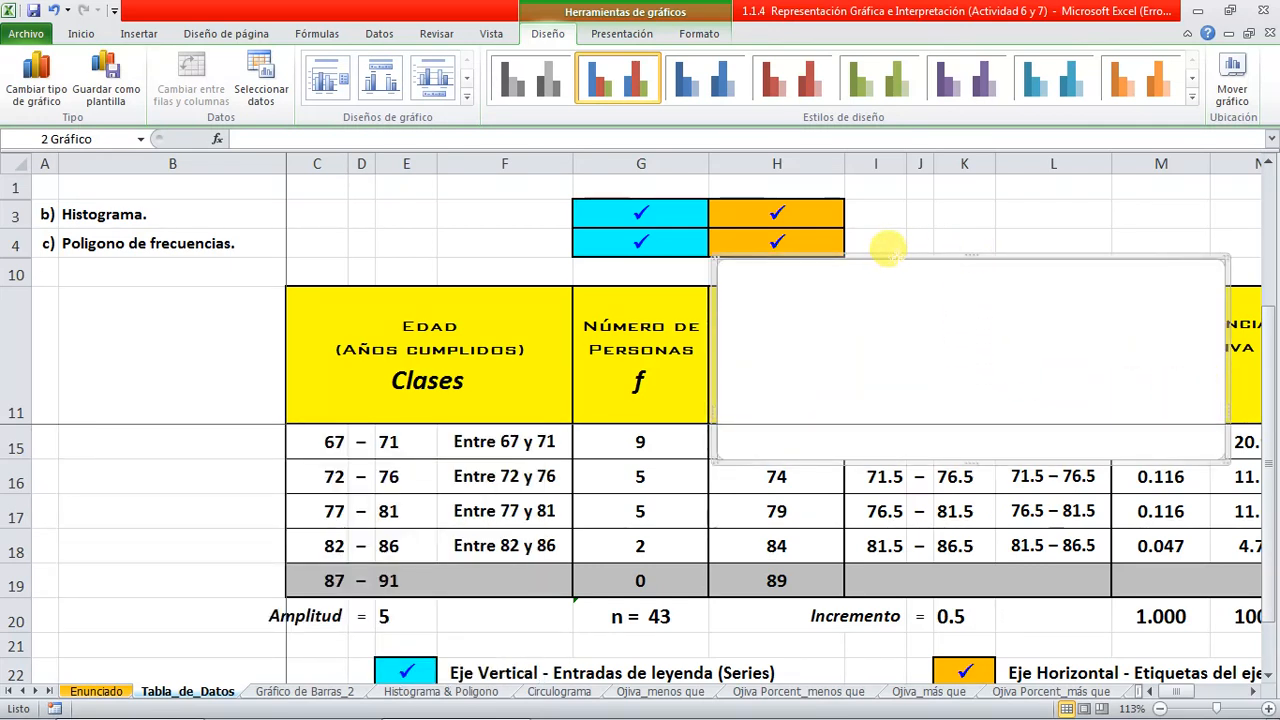
pyautogui.moveTo(888, 248); pyautogui.dragTo(1030, 210)
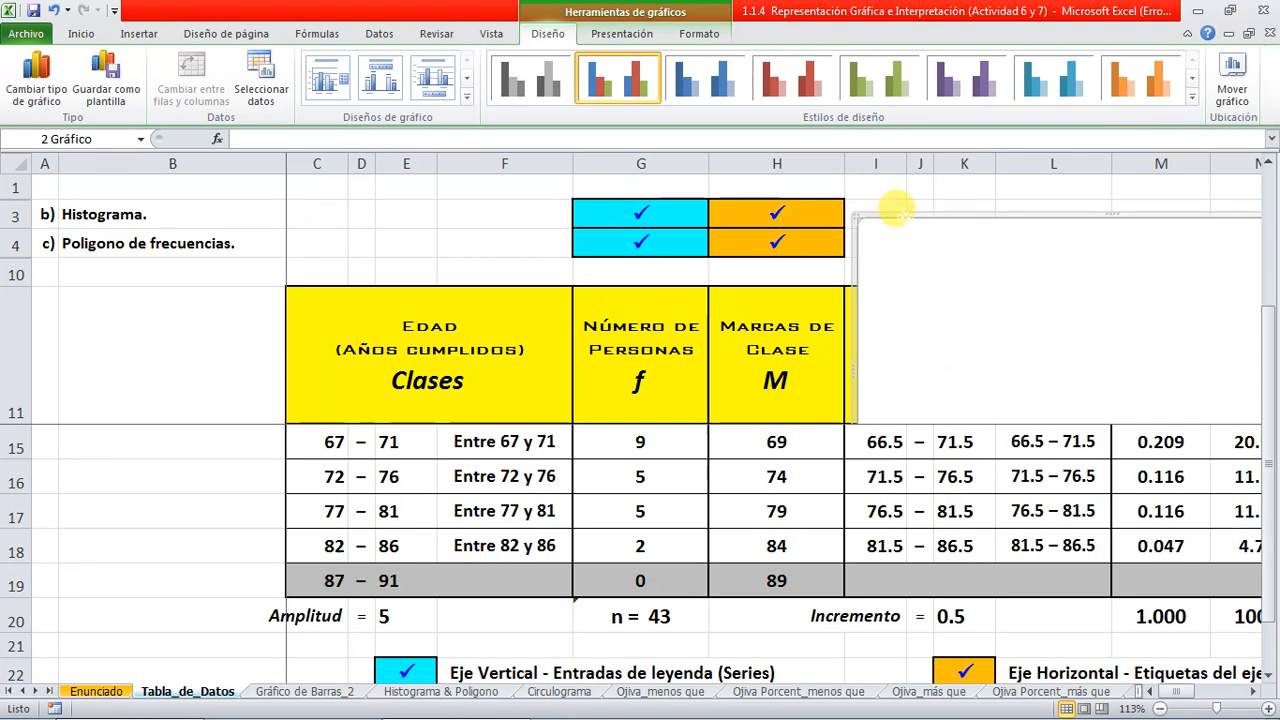
pyautogui.moveTo(905, 216); pyautogui.dragTo(904, 184)
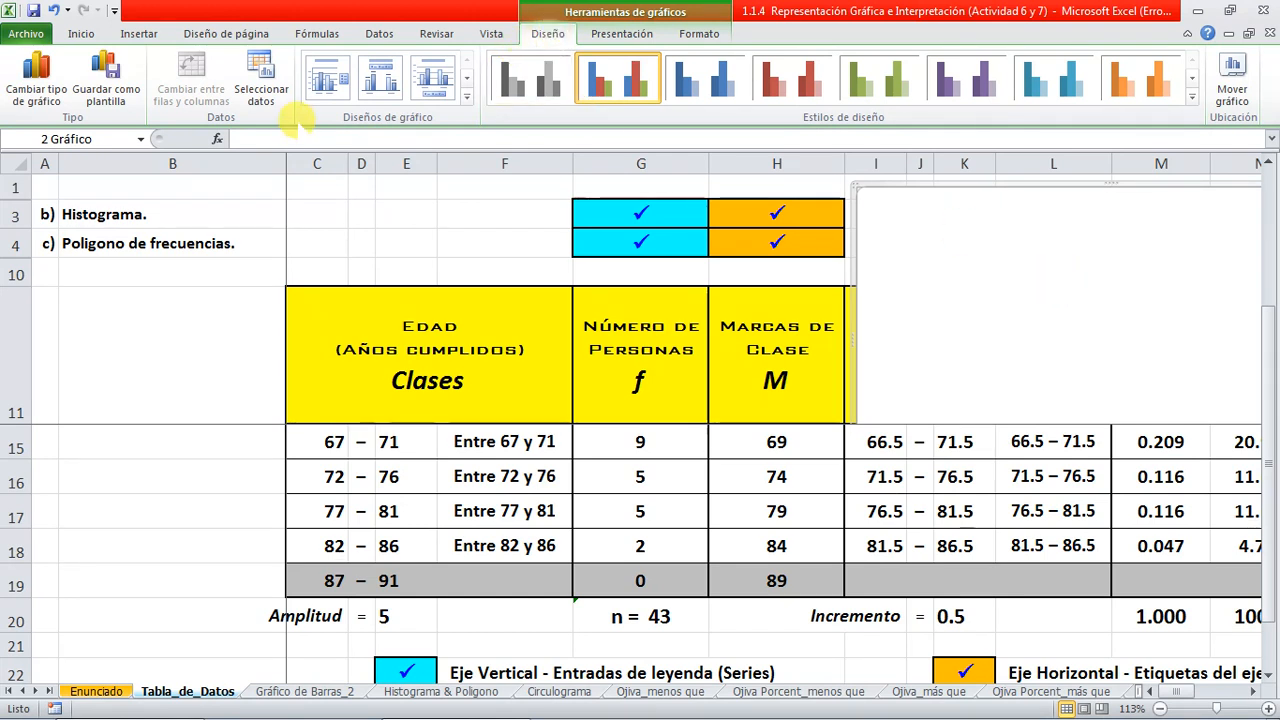
# Add a data series to the blank chart using the Número de Personas values in Tabla_de_Datos G12:G19
pyautogui.click(262, 88)
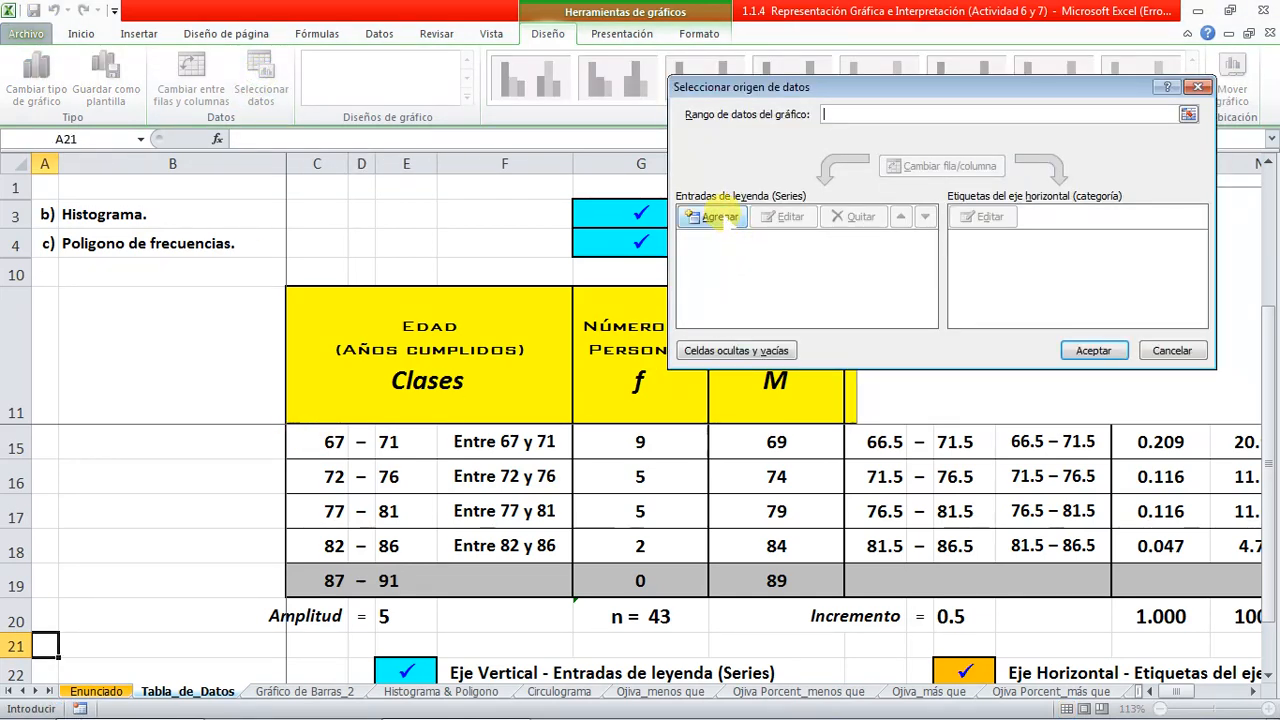
pyautogui.click(718, 216)
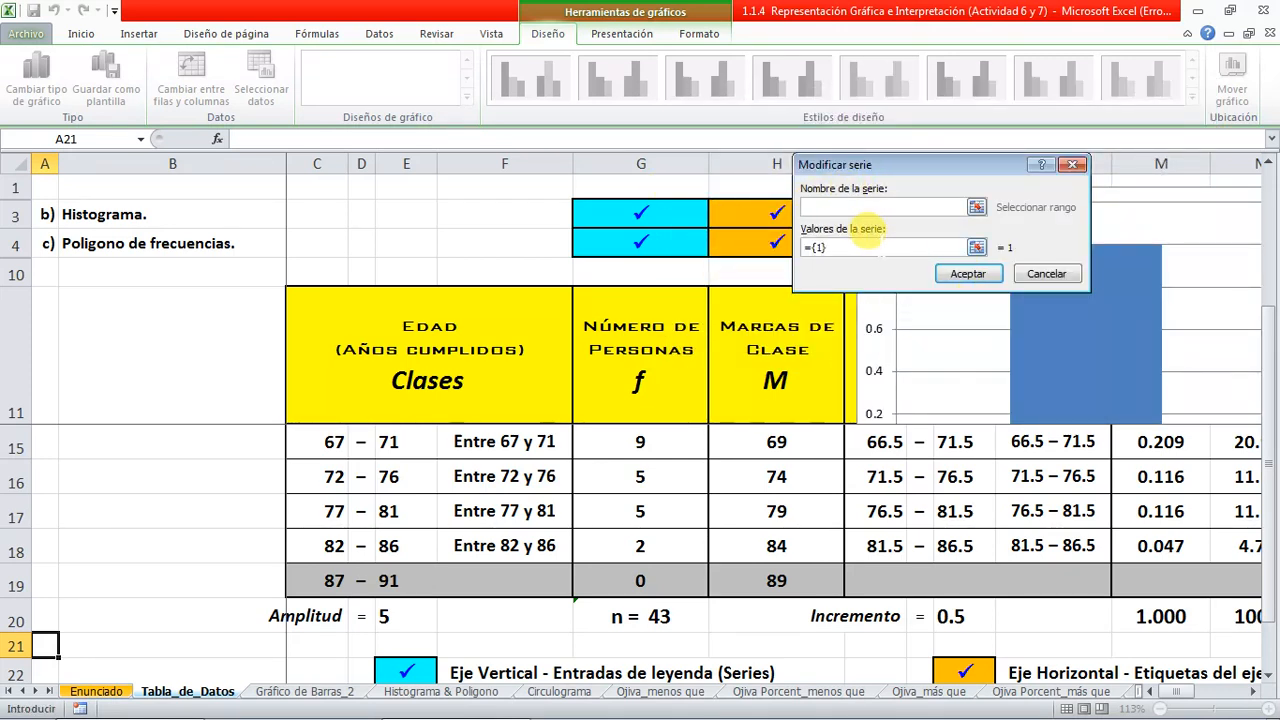
pyautogui.click(882, 249)
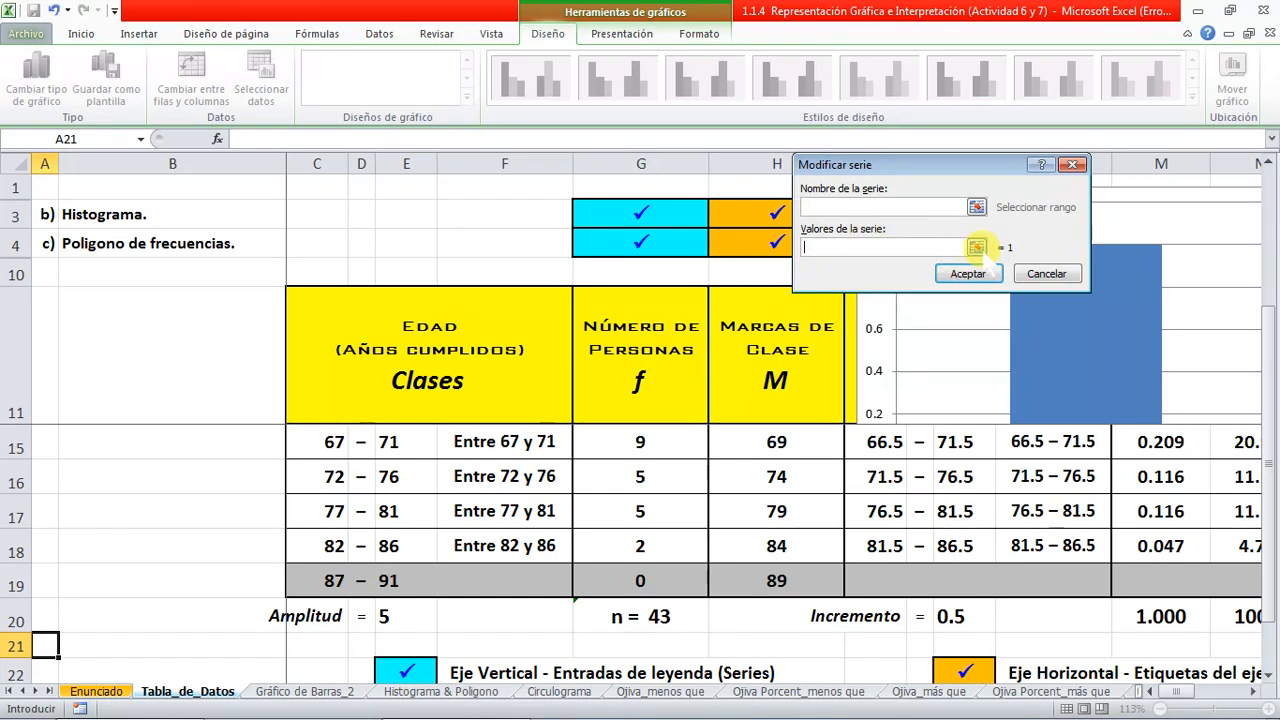
pyautogui.click(976, 247)
pyautogui.scroll(1, 583, 497)
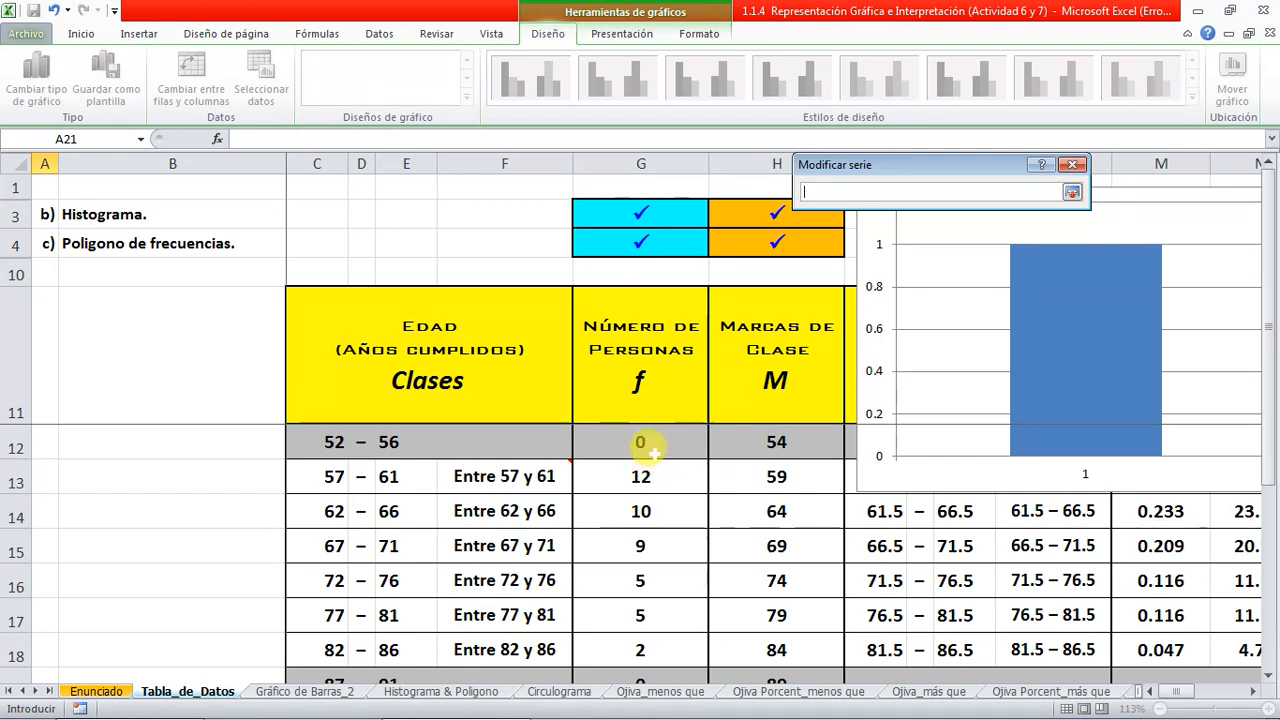
pyautogui.moveTo(640, 441); pyautogui.dragTo(623, 579)
pyautogui.press('Return')
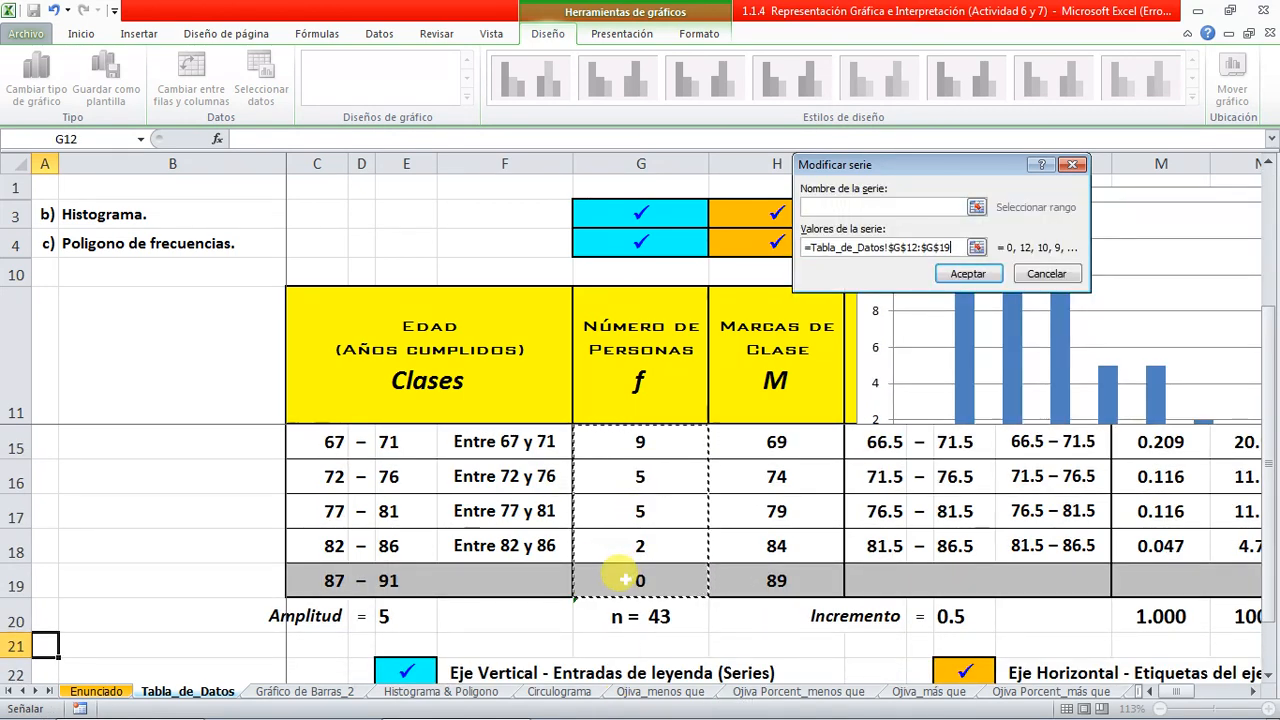
pyautogui.click(964, 275)
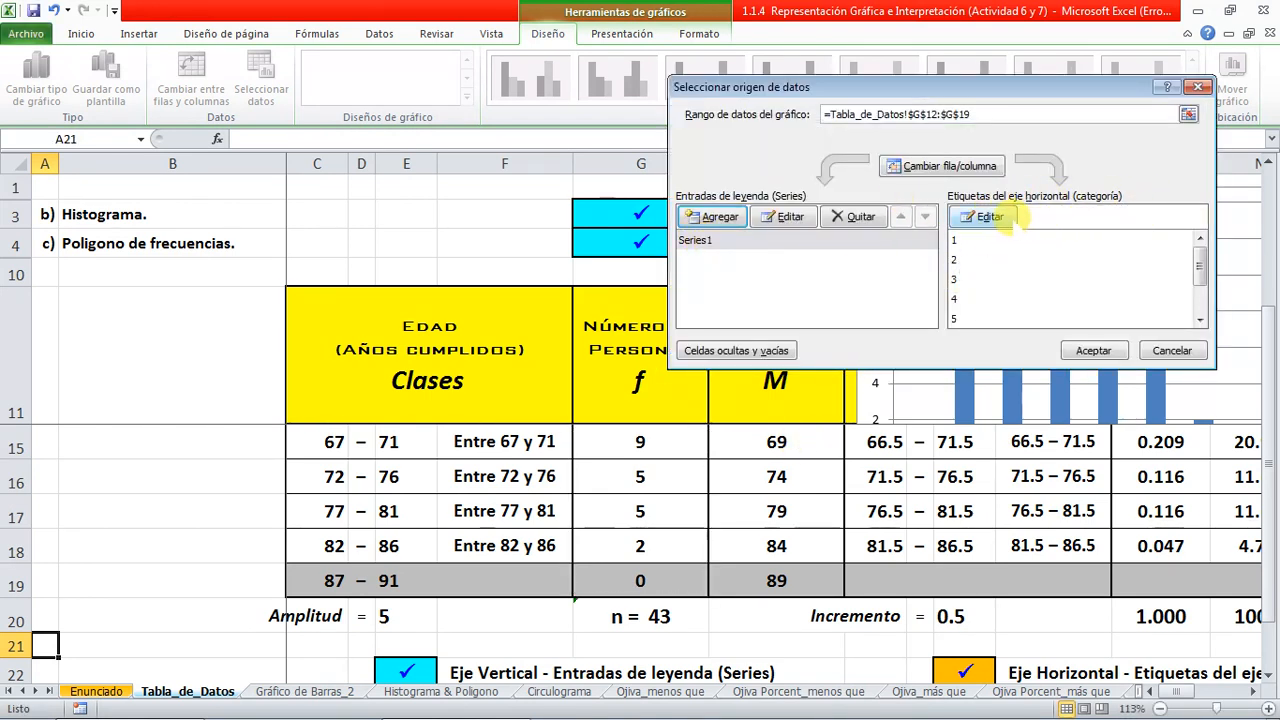
# Set the chart's horizontal axis labels to the Marcas de Clase values in Tabla_de_Datos H12:H19 and accept the data source
pyautogui.click(988, 217)
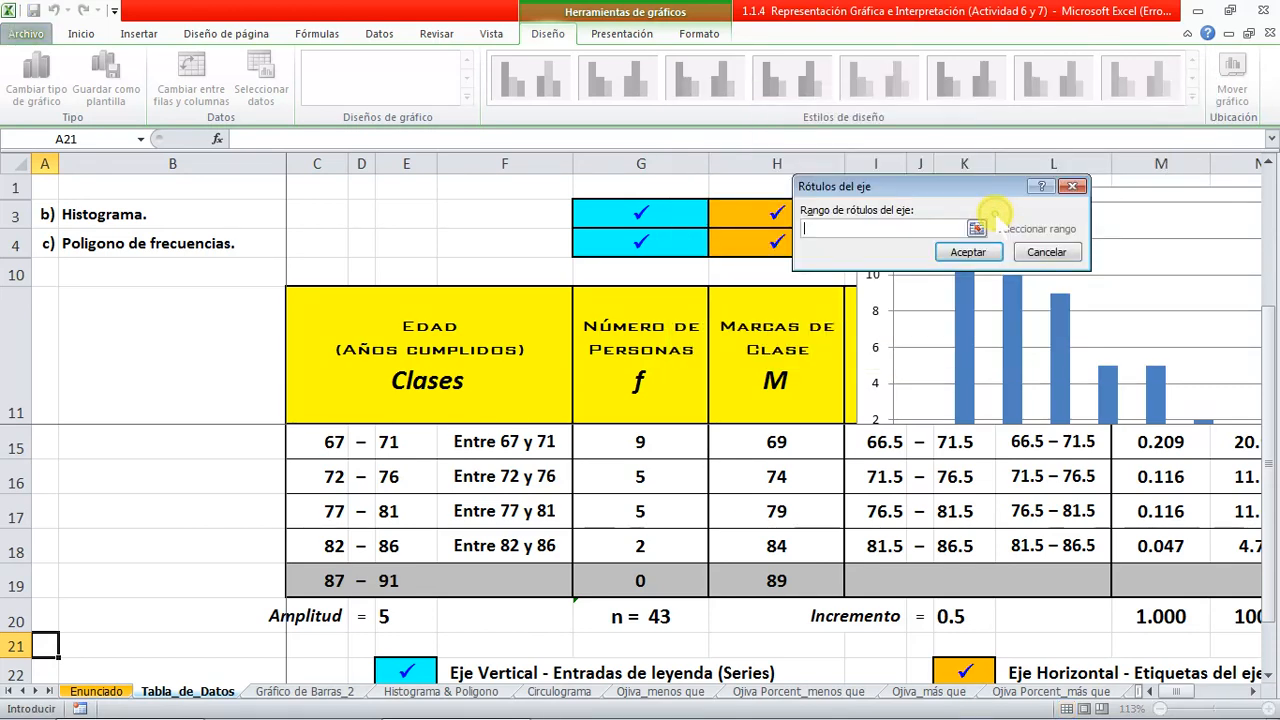
pyautogui.click(976, 229)
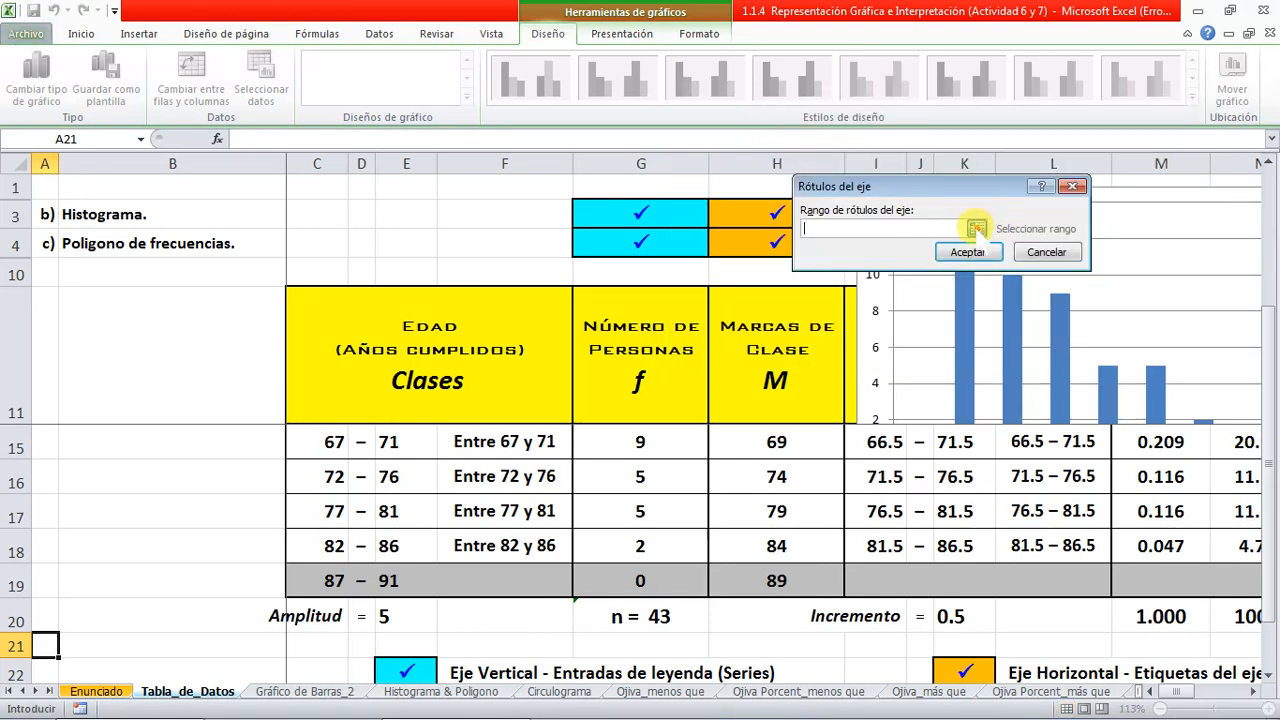
pyautogui.scroll(1, 788, 410)
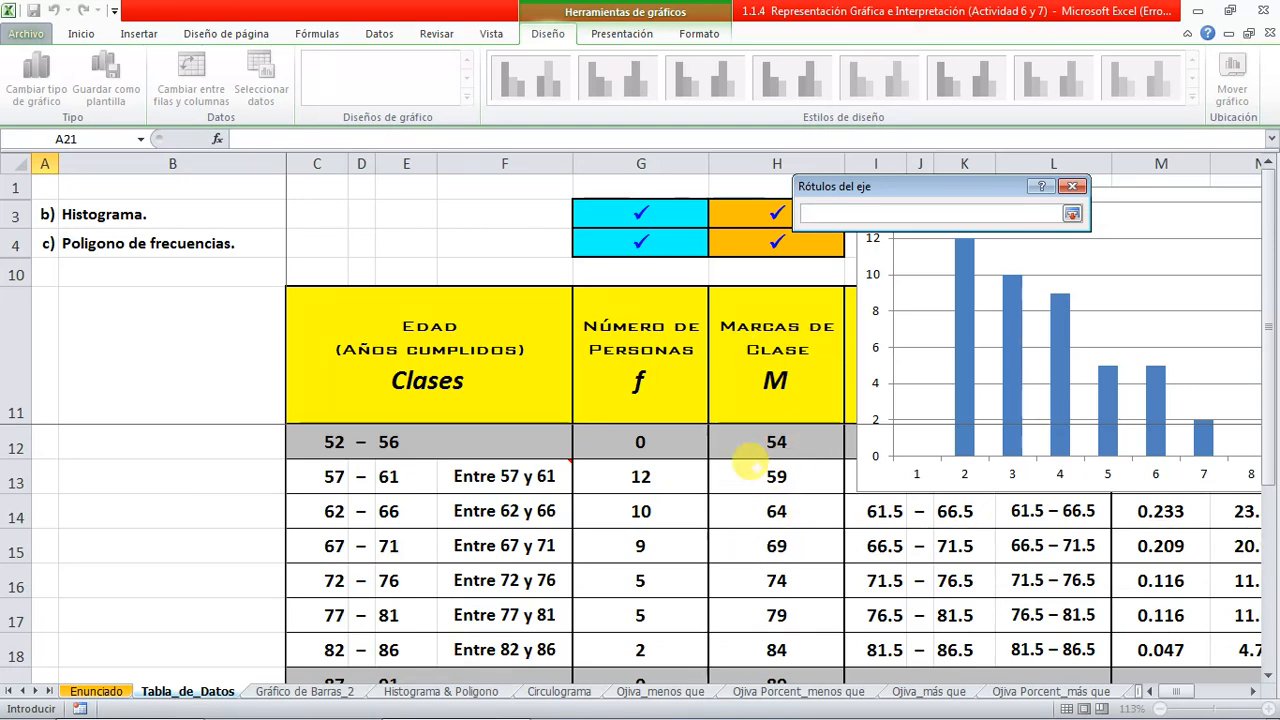
pyautogui.click(766, 440)
pyautogui.moveTo(766, 440); pyautogui.dragTo(777, 580)
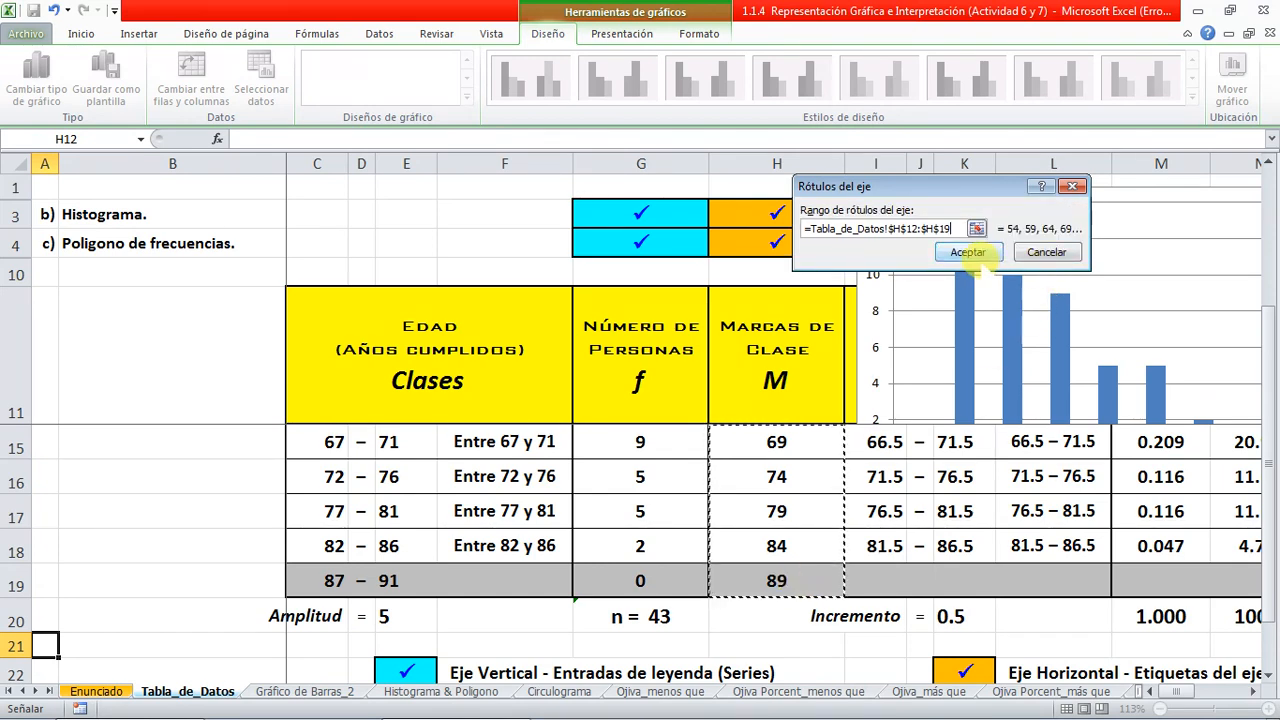
pyautogui.click(970, 251)
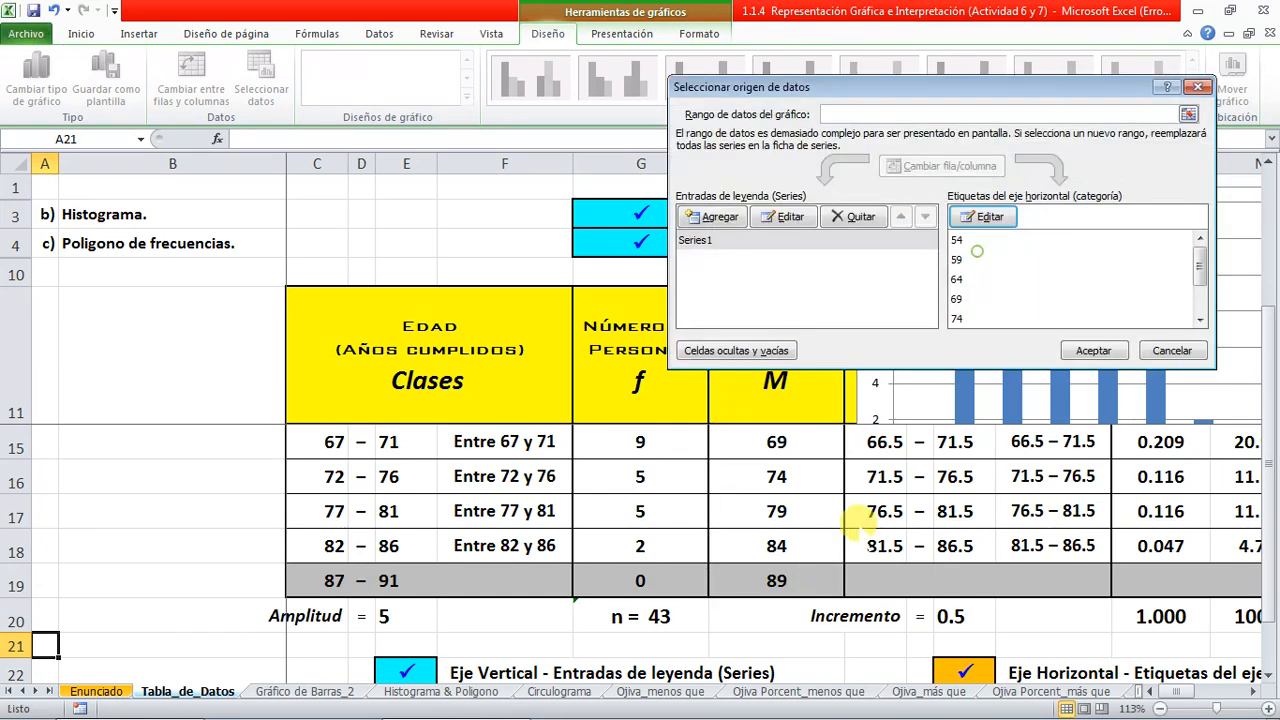
pyautogui.click(1097, 352)
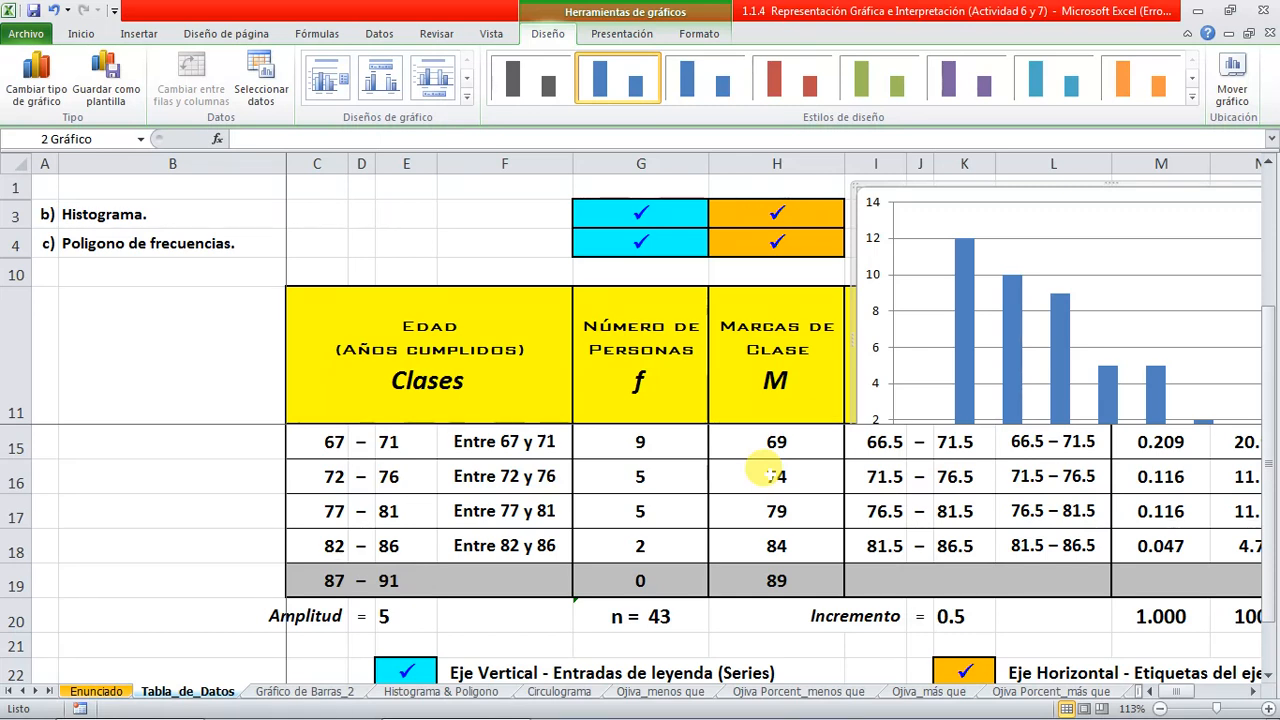
# Check the reference Histograma & Poligono sheet and add a second series to the new chart from the same Número de Personas values, G12:G19
pyautogui.click(448, 692)
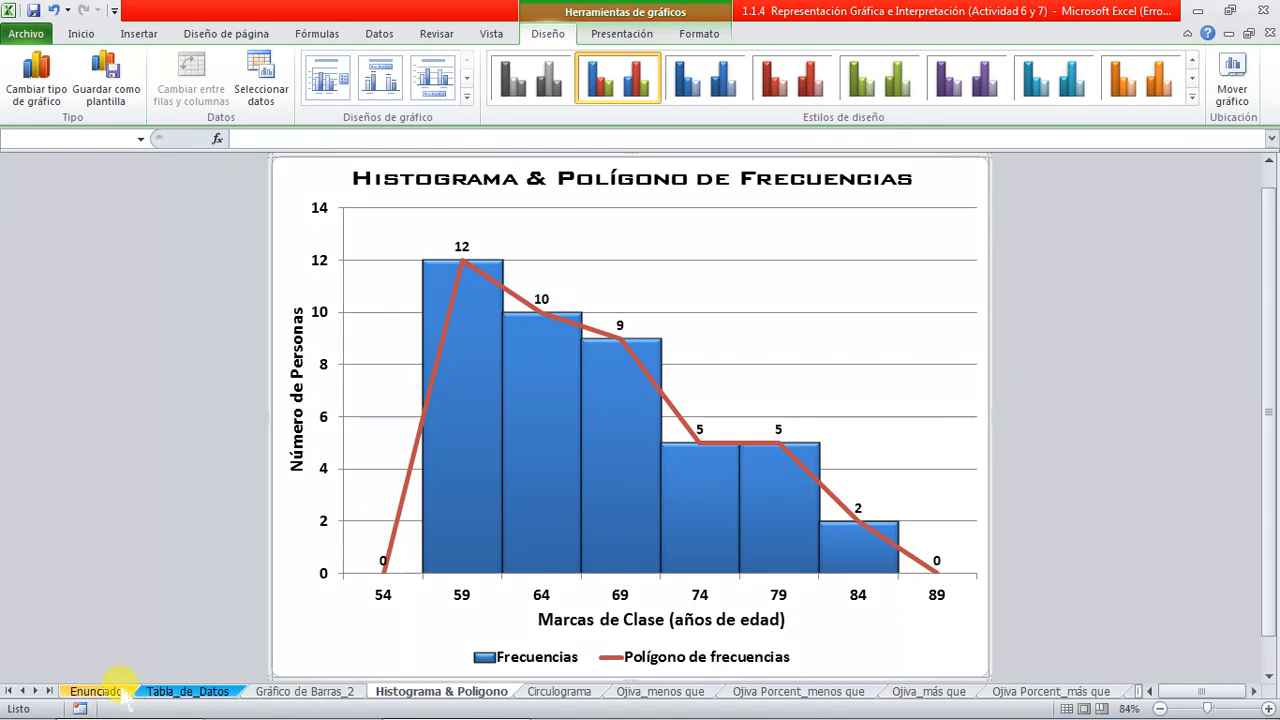
pyautogui.click(172, 693)
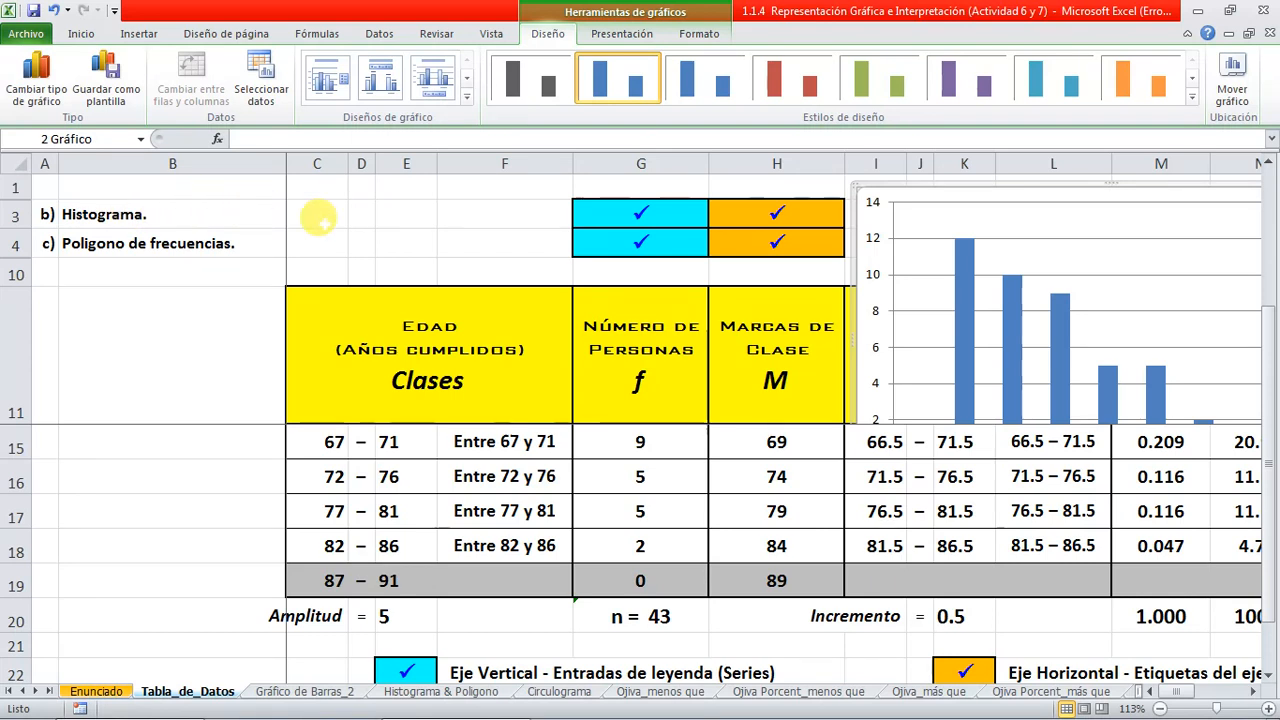
pyautogui.click(951, 206)
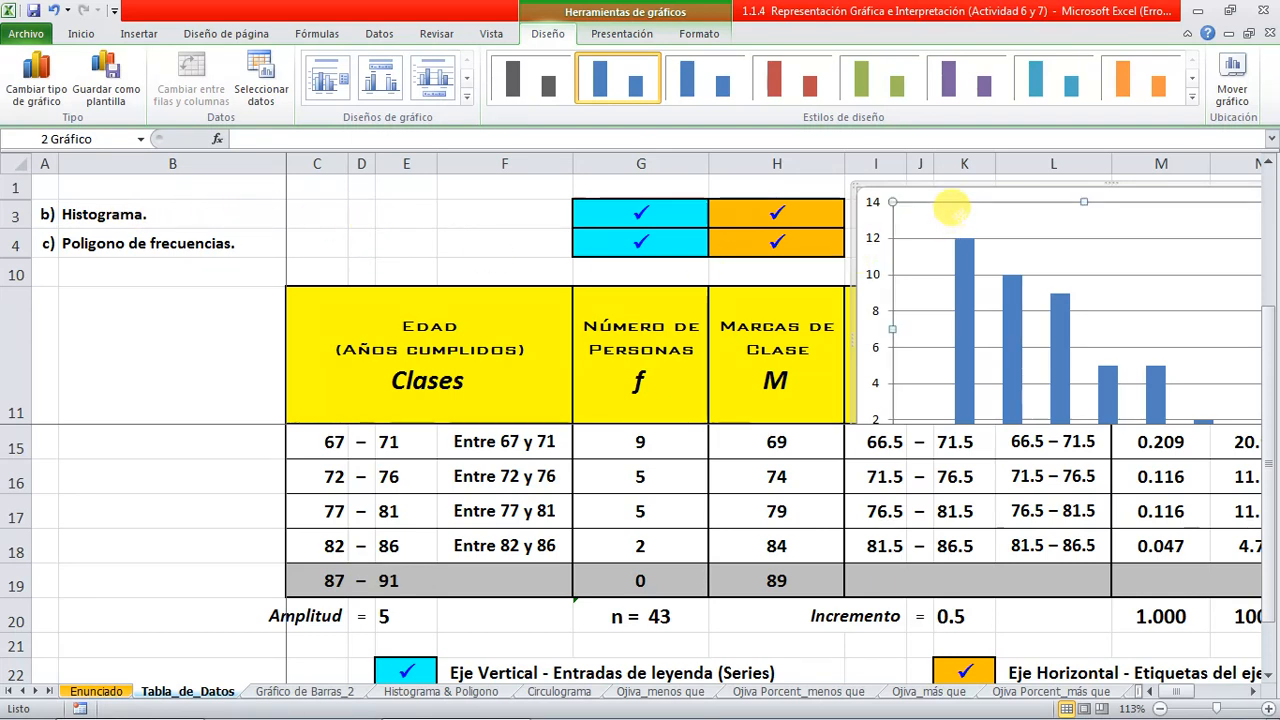
pyautogui.click(955, 185)
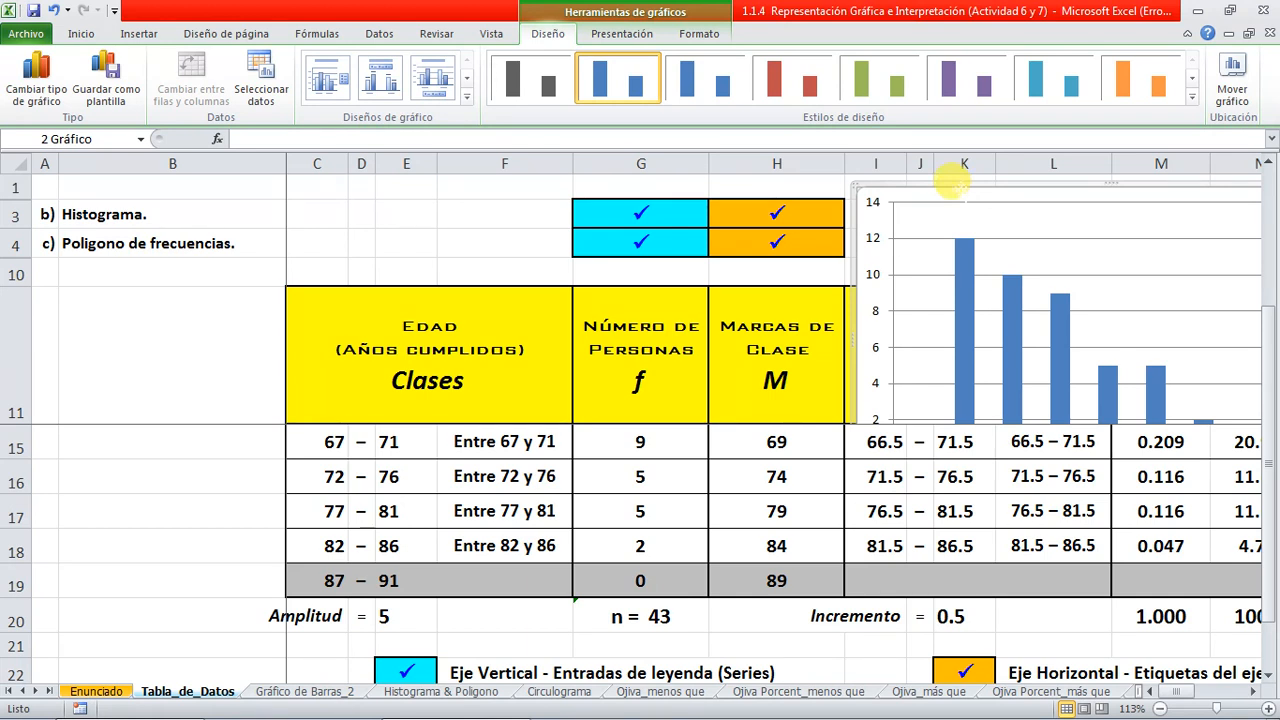
pyautogui.click(268, 82)
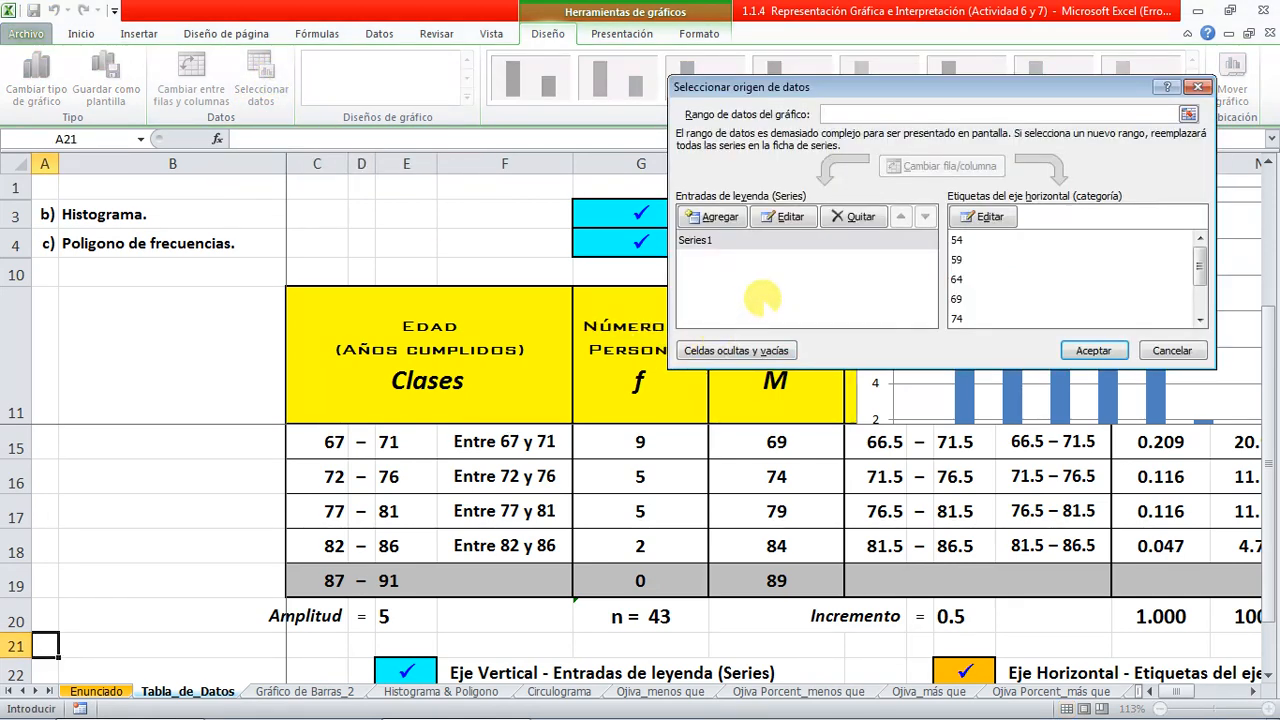
pyautogui.click(720, 217)
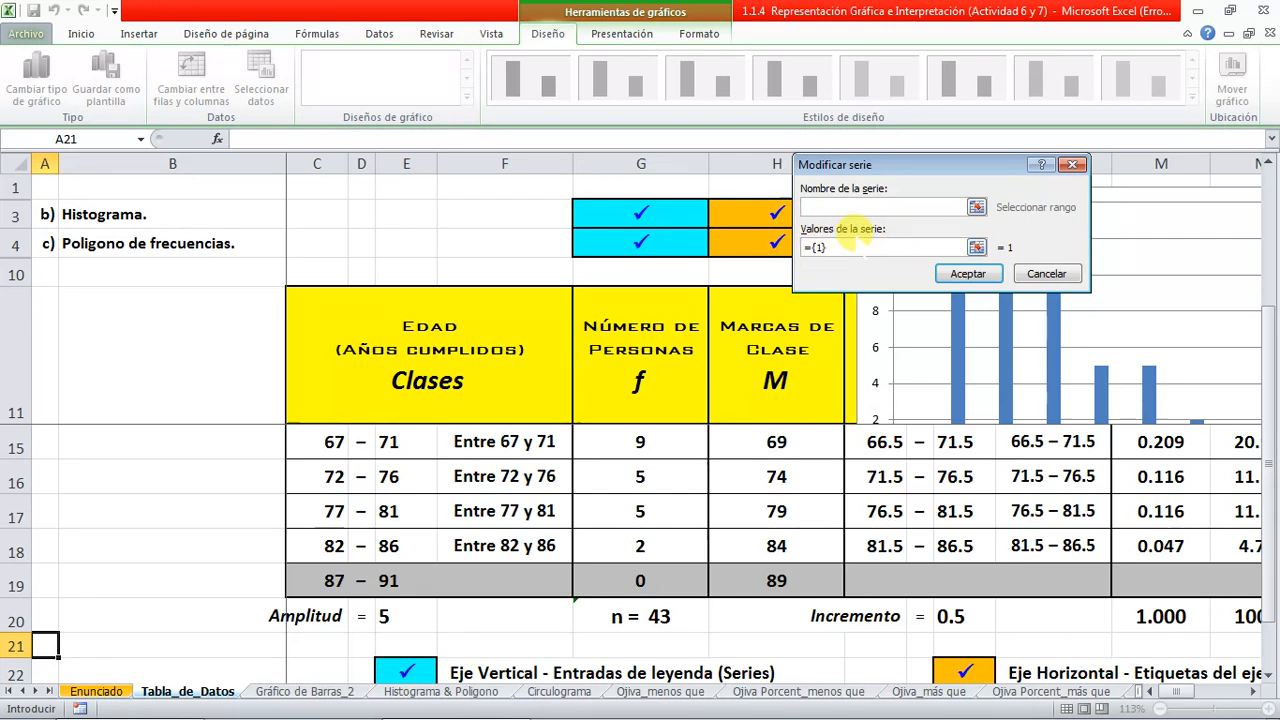
pyautogui.click(976, 247)
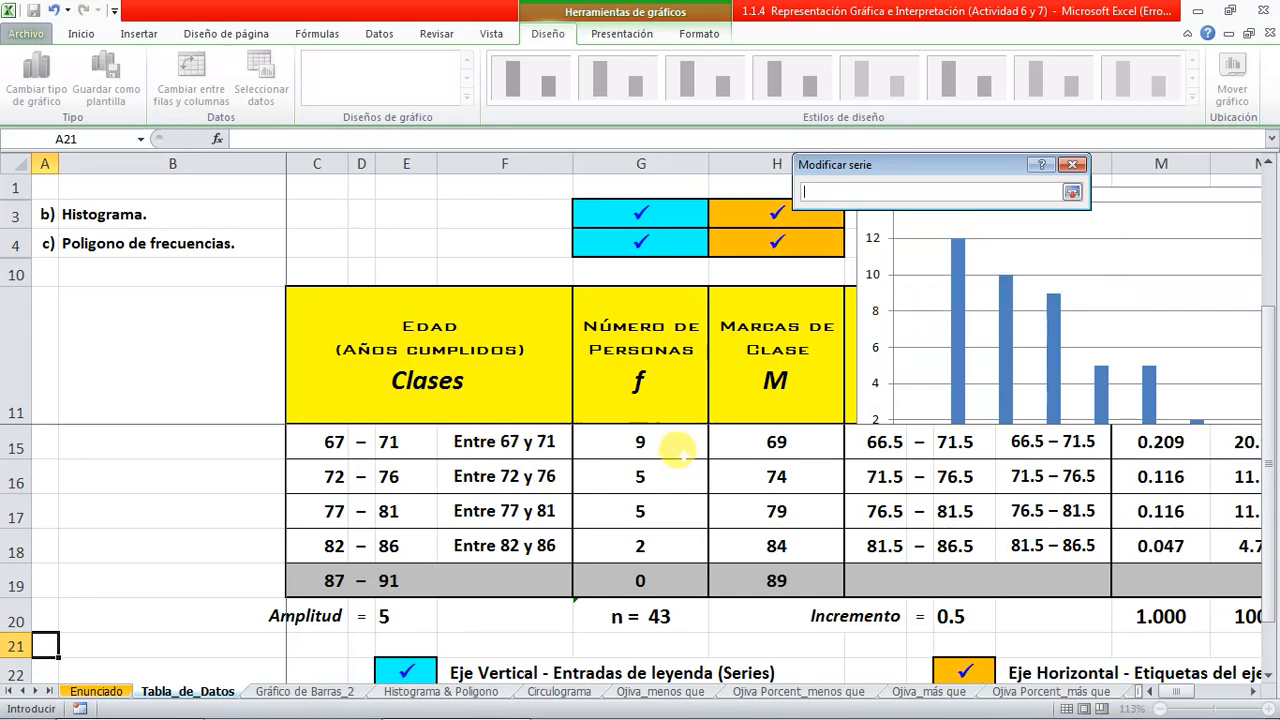
pyautogui.scroll(1, 660, 457)
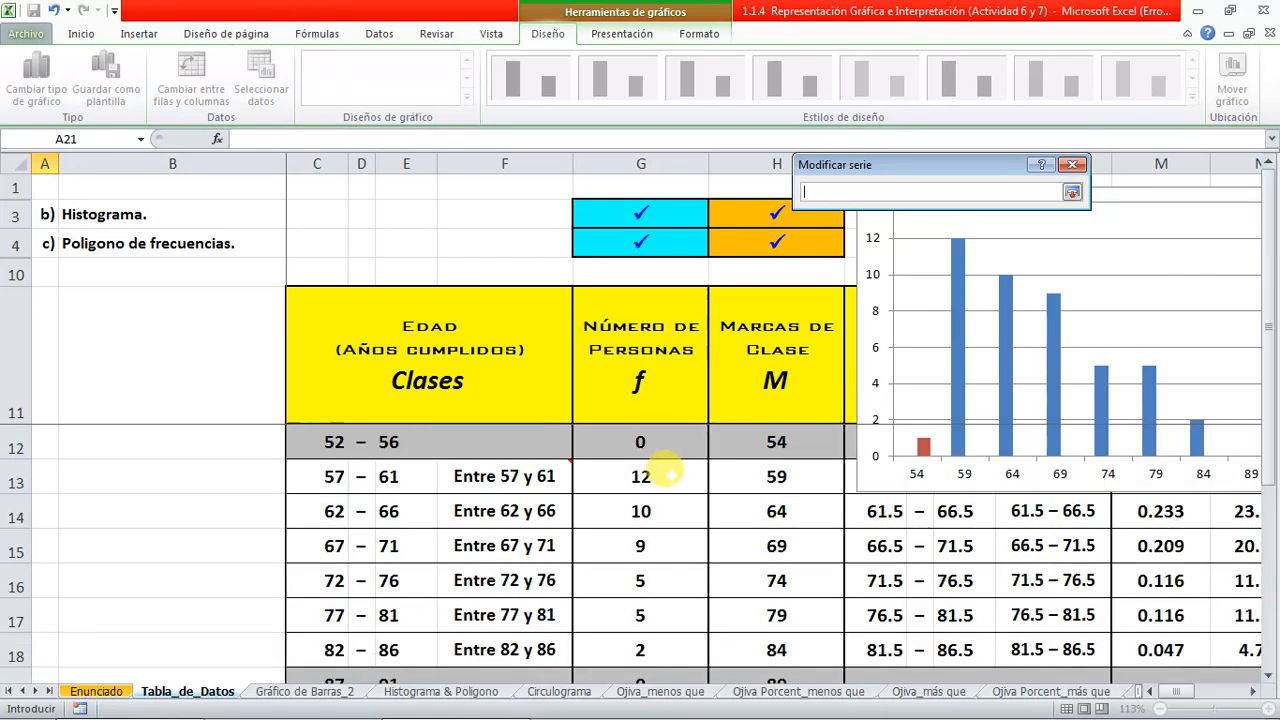
pyautogui.click(643, 441)
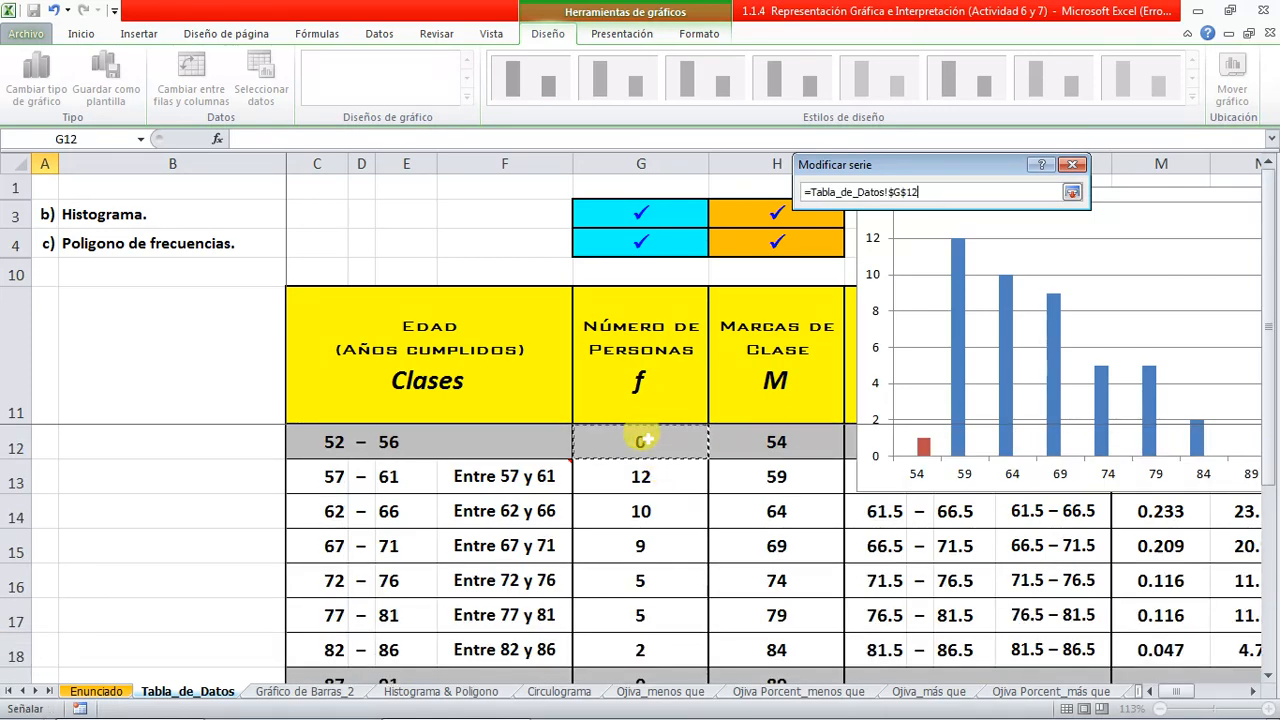
pyautogui.moveTo(643, 441); pyautogui.dragTo(651, 570)
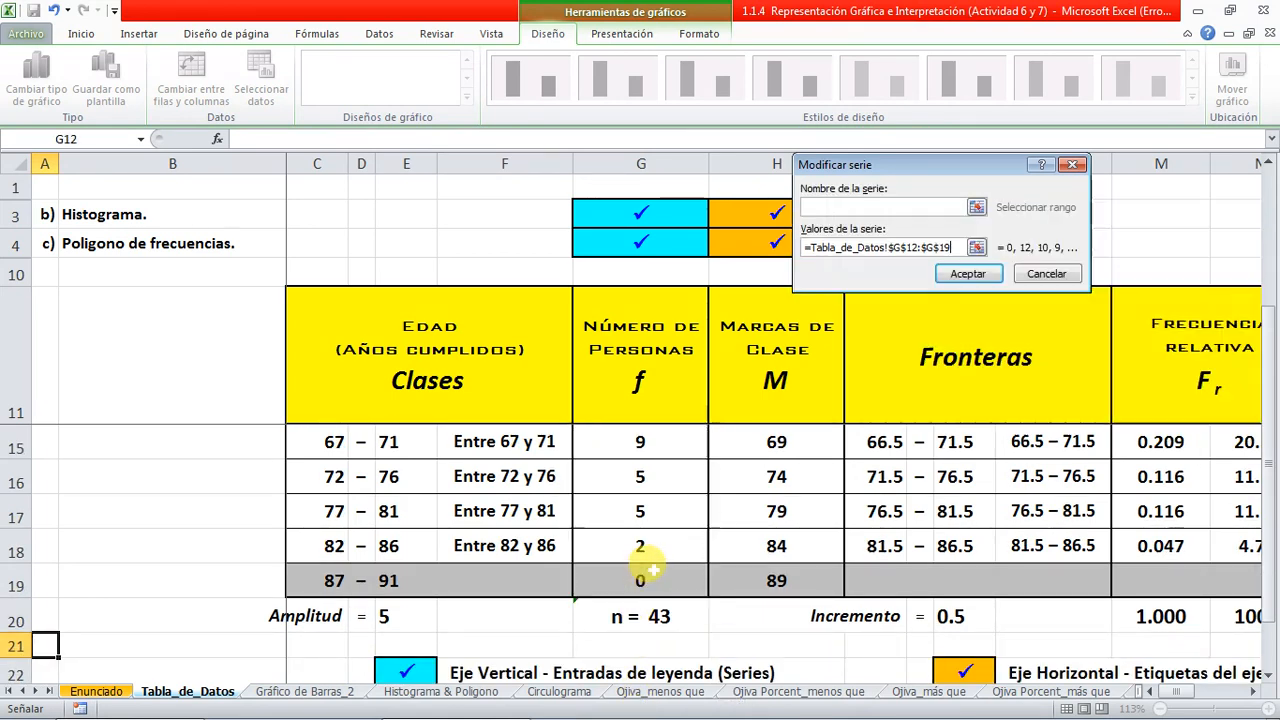
pyautogui.click(968, 274)
# Review the first series' horizontal axis labels down to the last class mark and accept the data source with both series
pyautogui.moveTo(1012, 13); pyautogui.dragTo(610, 128)
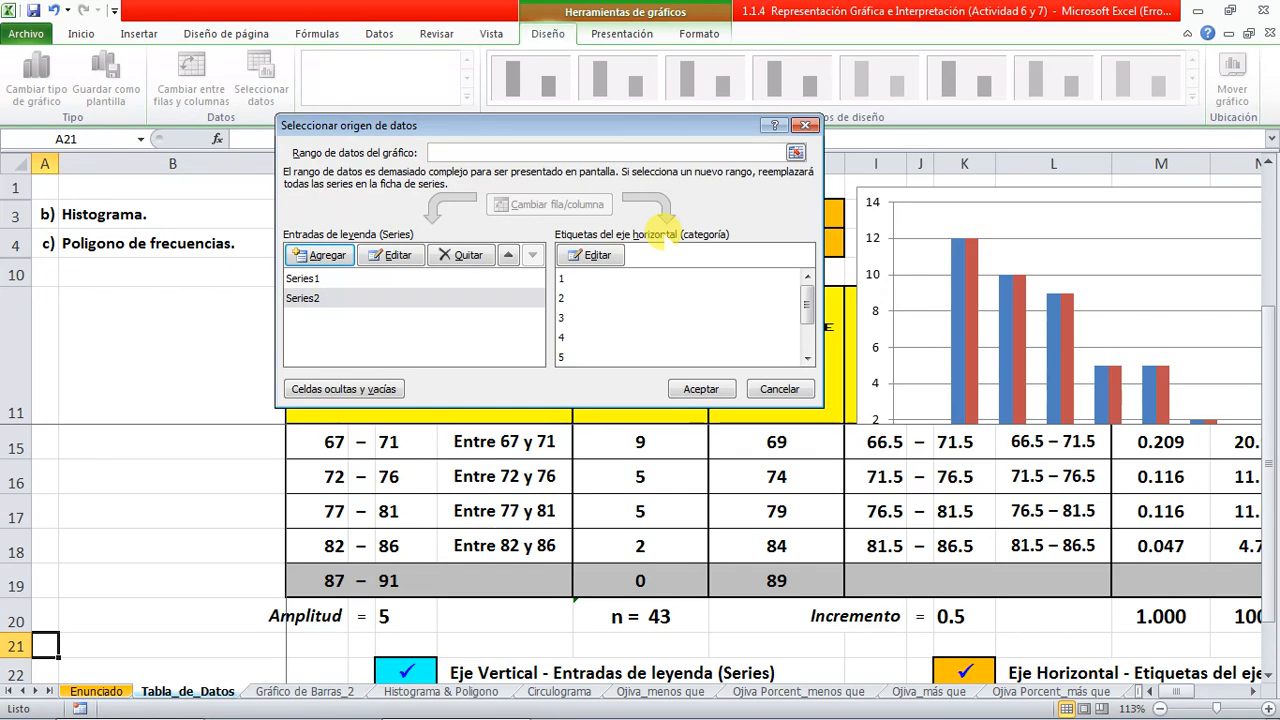
pyautogui.moveTo(670, 122); pyautogui.dragTo(1122, 100)
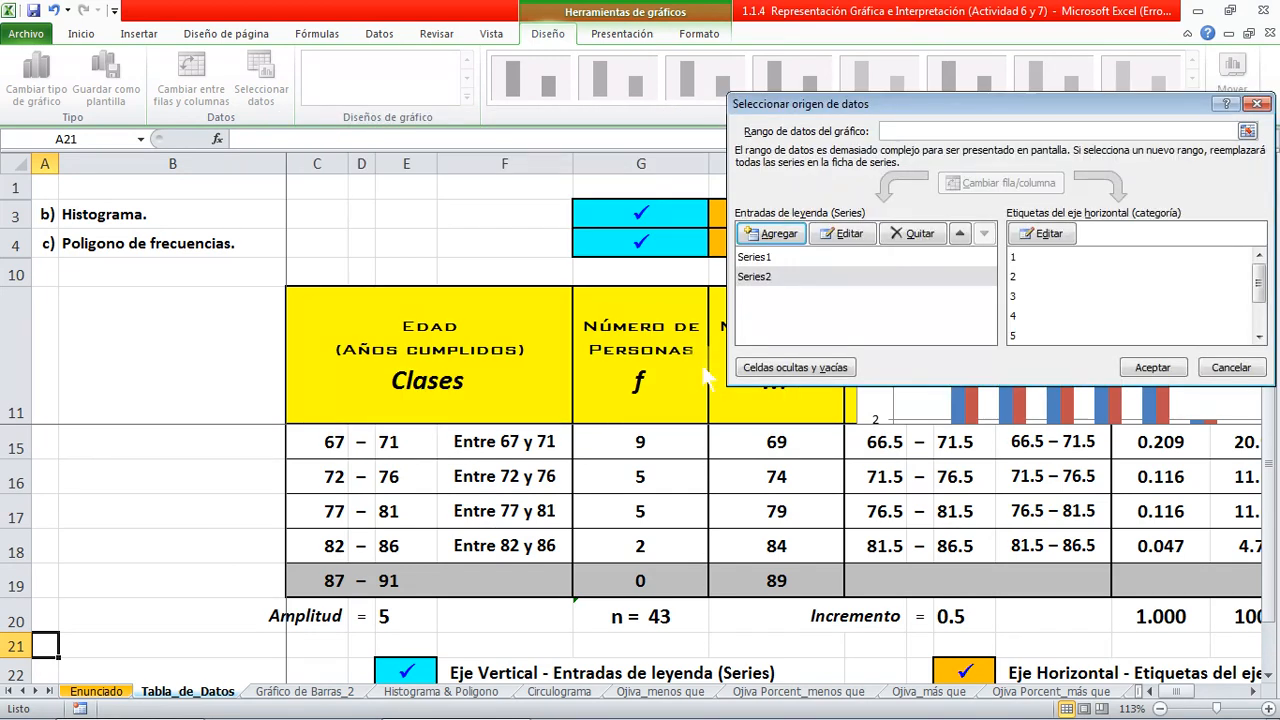
pyautogui.click(800, 257)
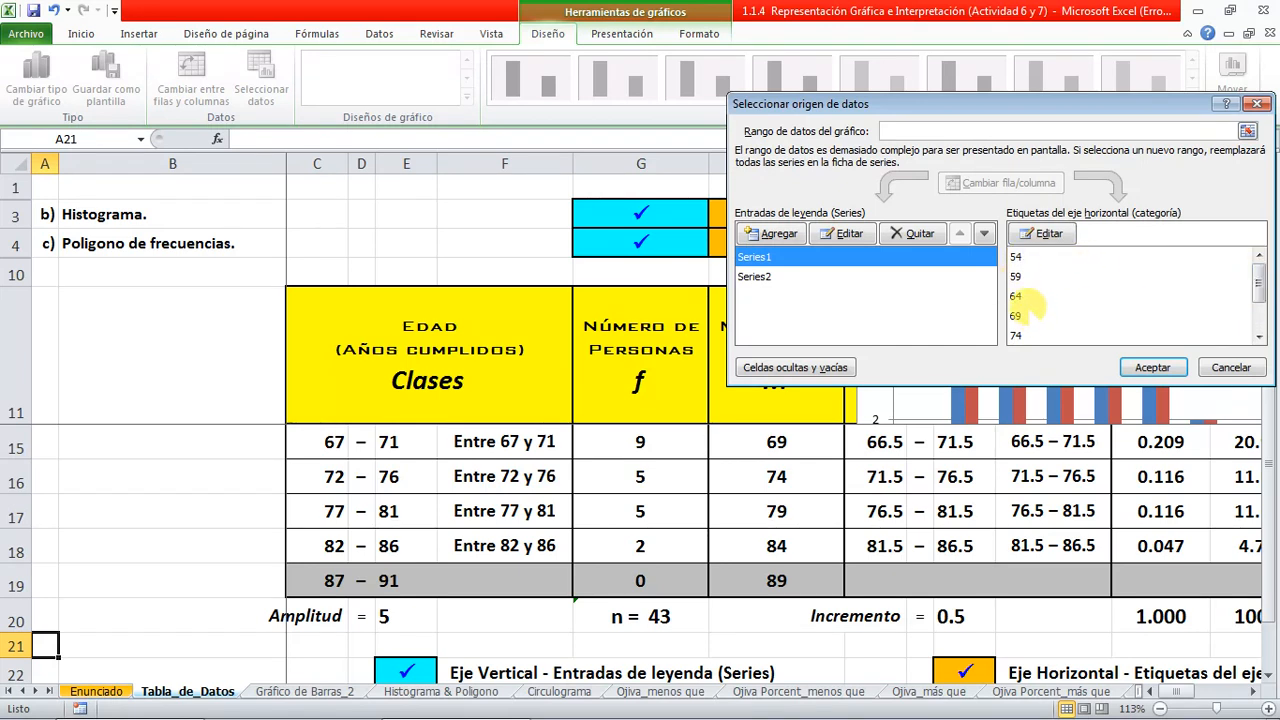
pyautogui.moveTo(1258, 282); pyautogui.dragTo(1259, 391)
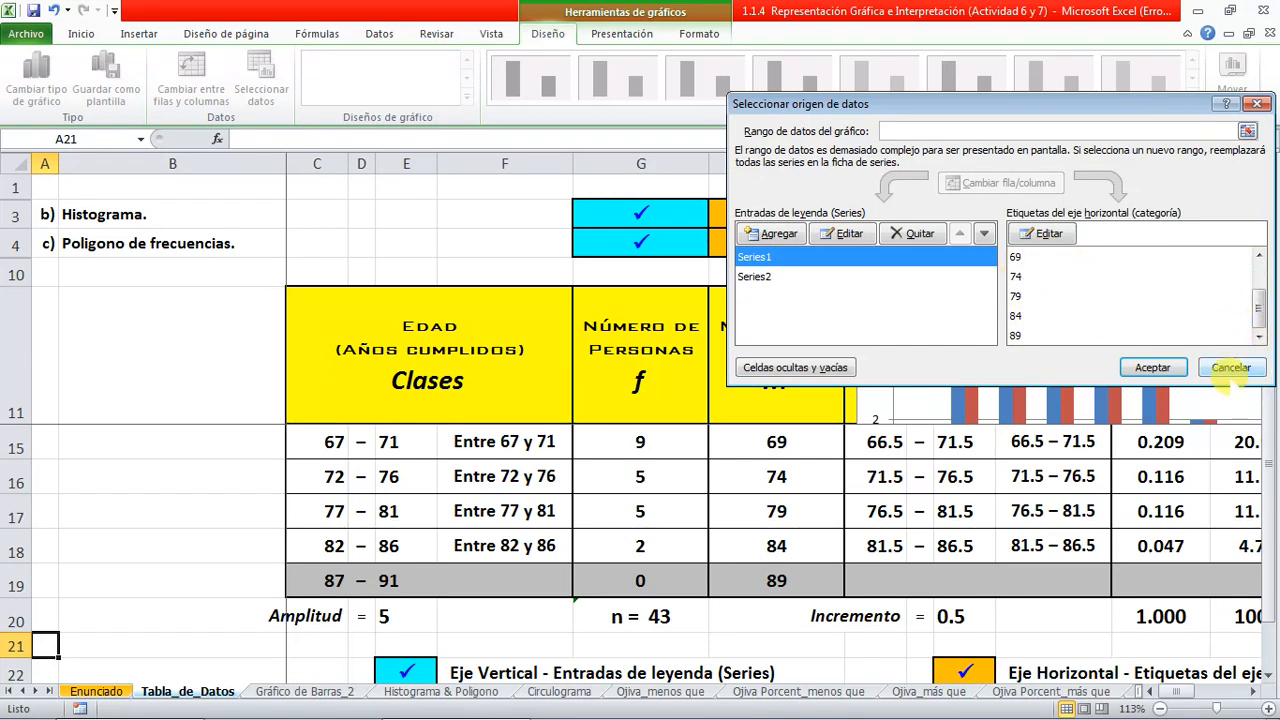
pyautogui.click(1152, 368)
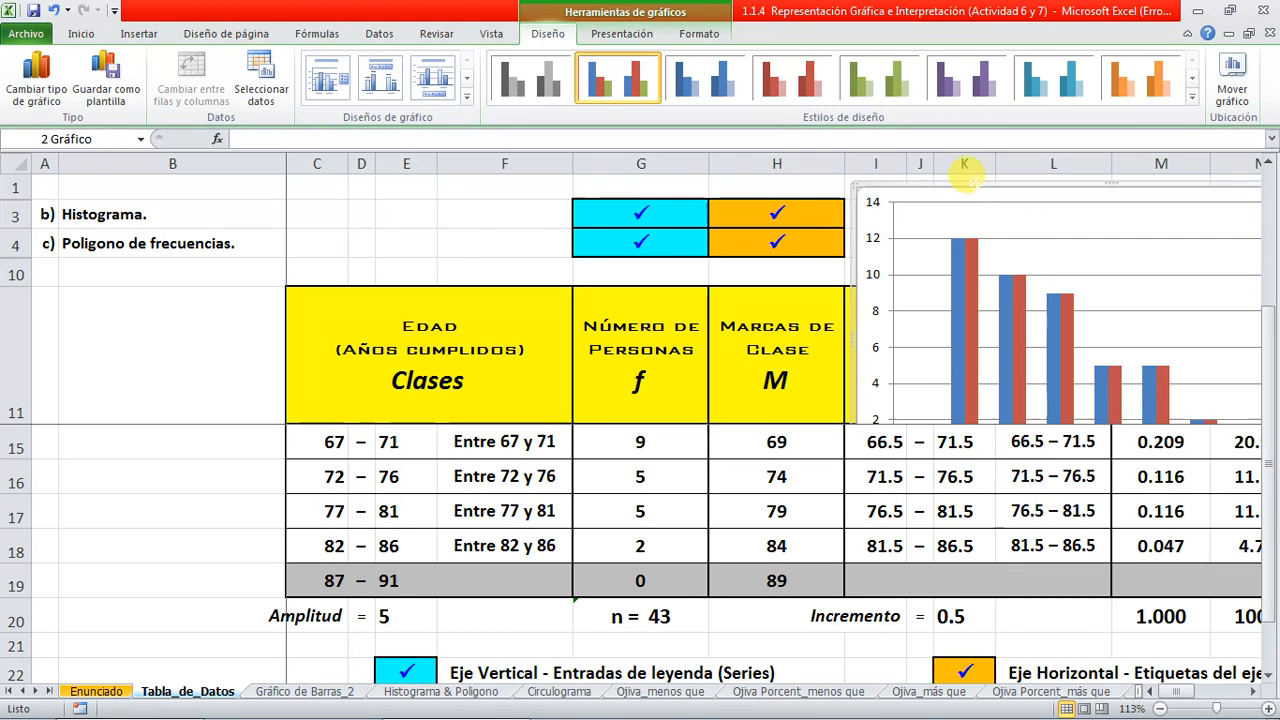
# Move the two-series chart from Tabla_de_Datos to a new chart sheet named Histograma y Polígono
pyautogui.rightClick(965, 181)
pyautogui.rightClick(931, 211)
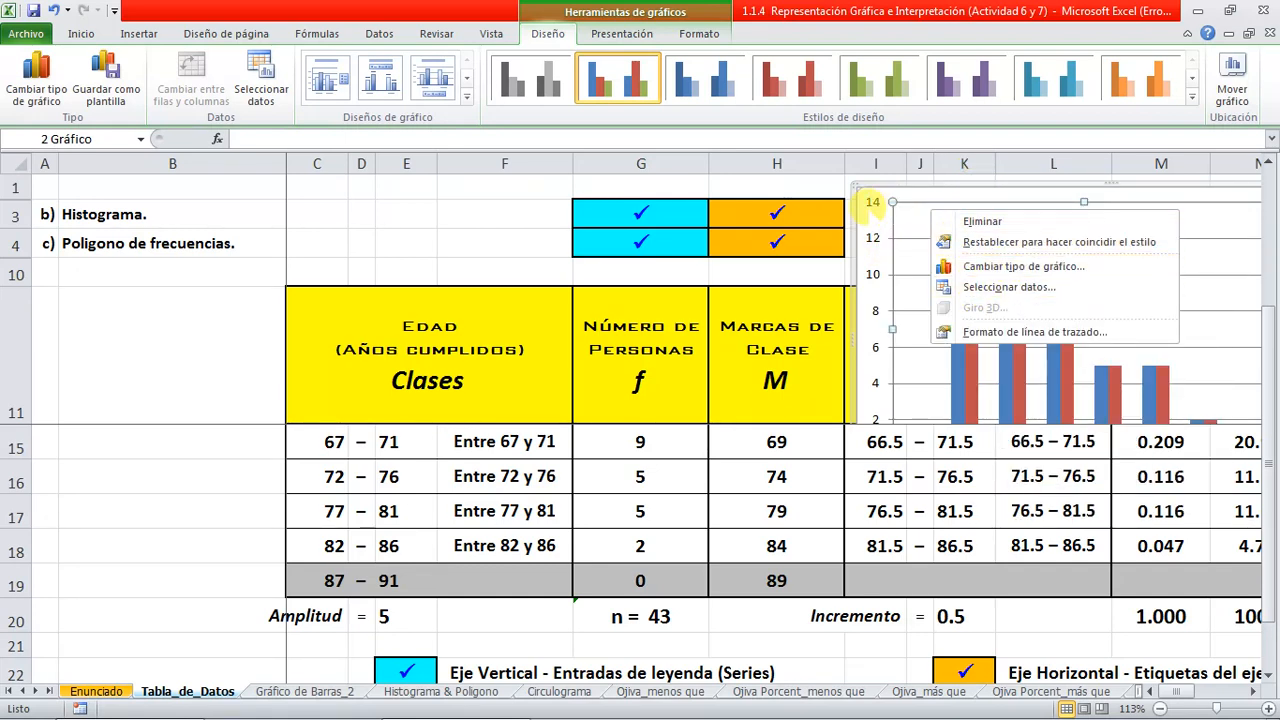
pyautogui.rightClick(873, 221)
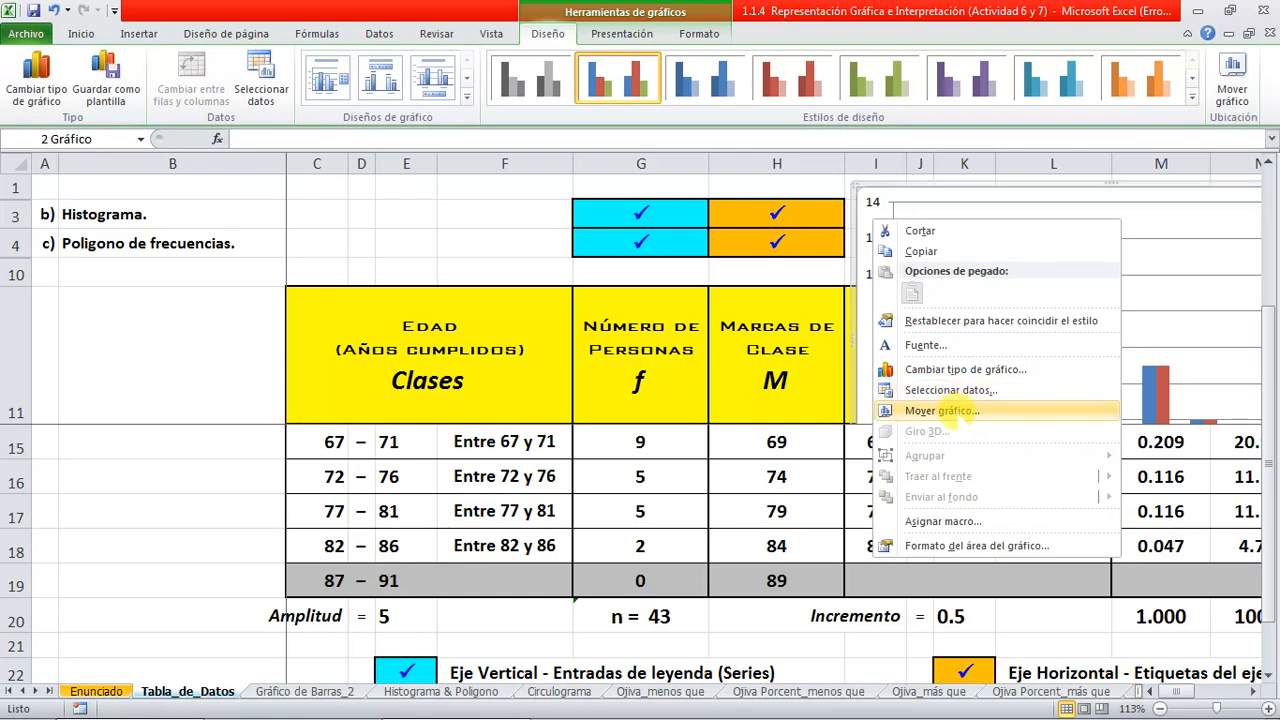
pyautogui.click(960, 410)
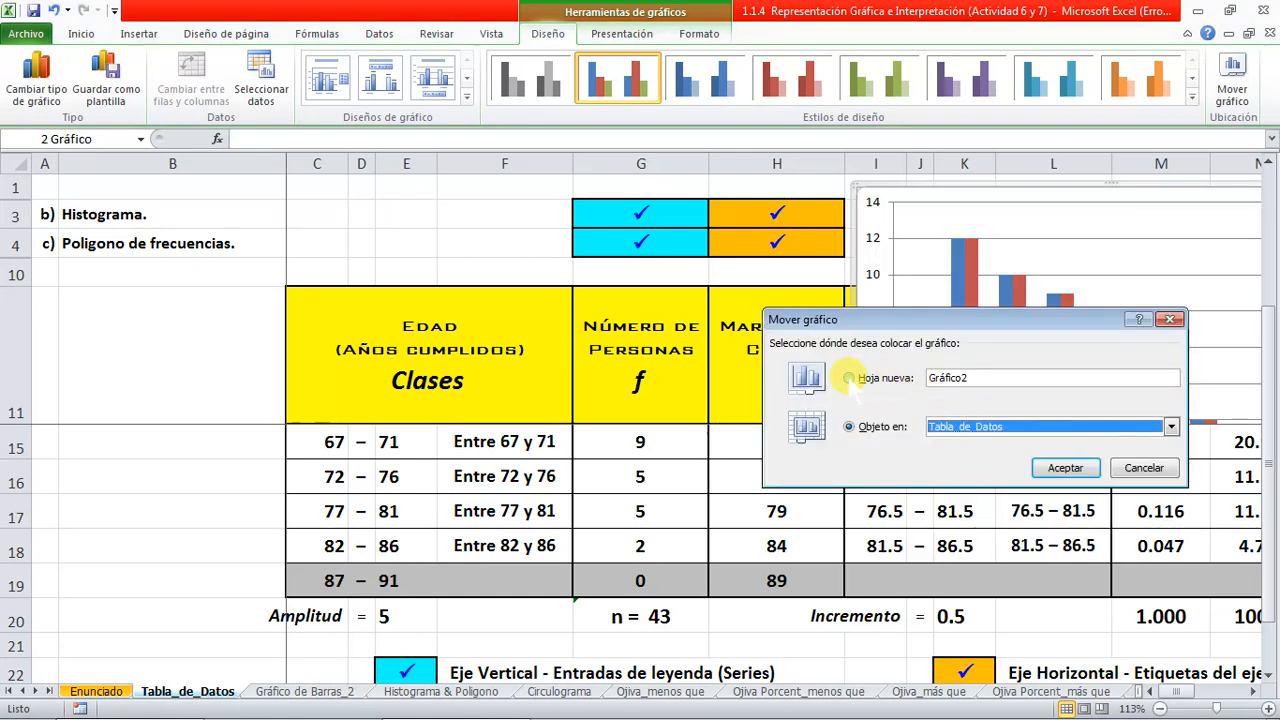
pyautogui.click(849, 378)
pyautogui.click(982, 378)
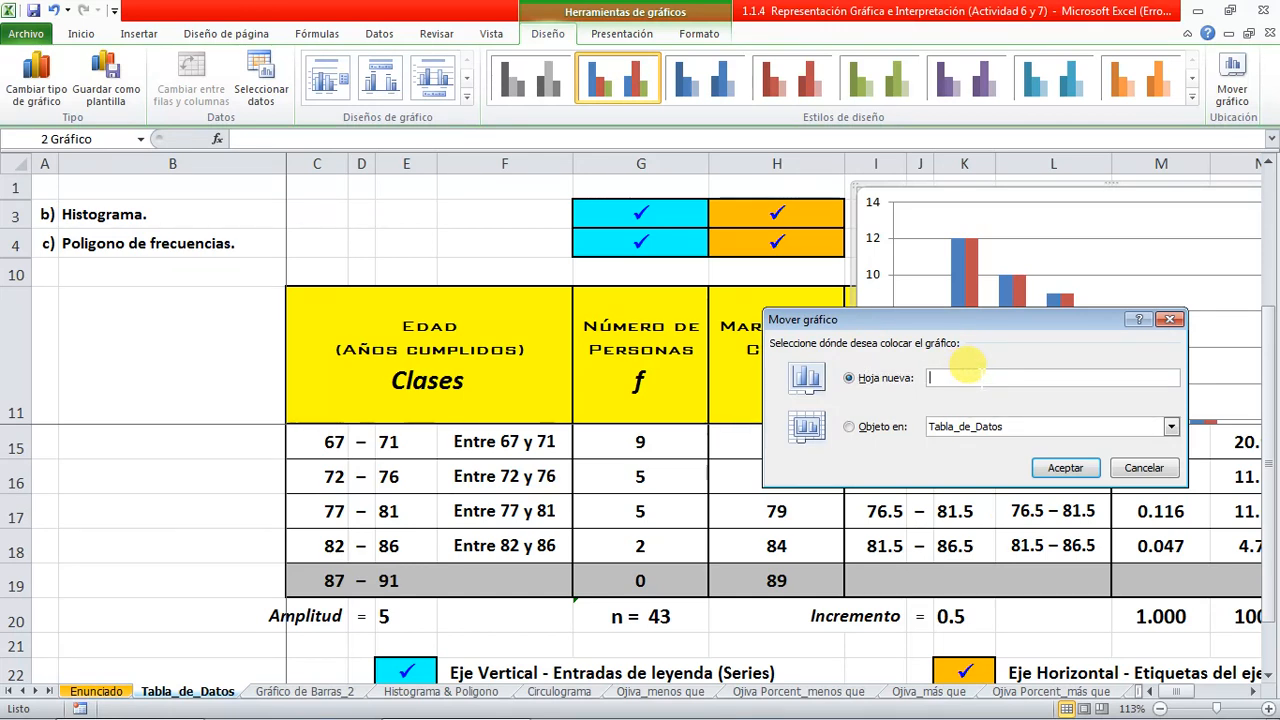
pyautogui.write('Histograma ')
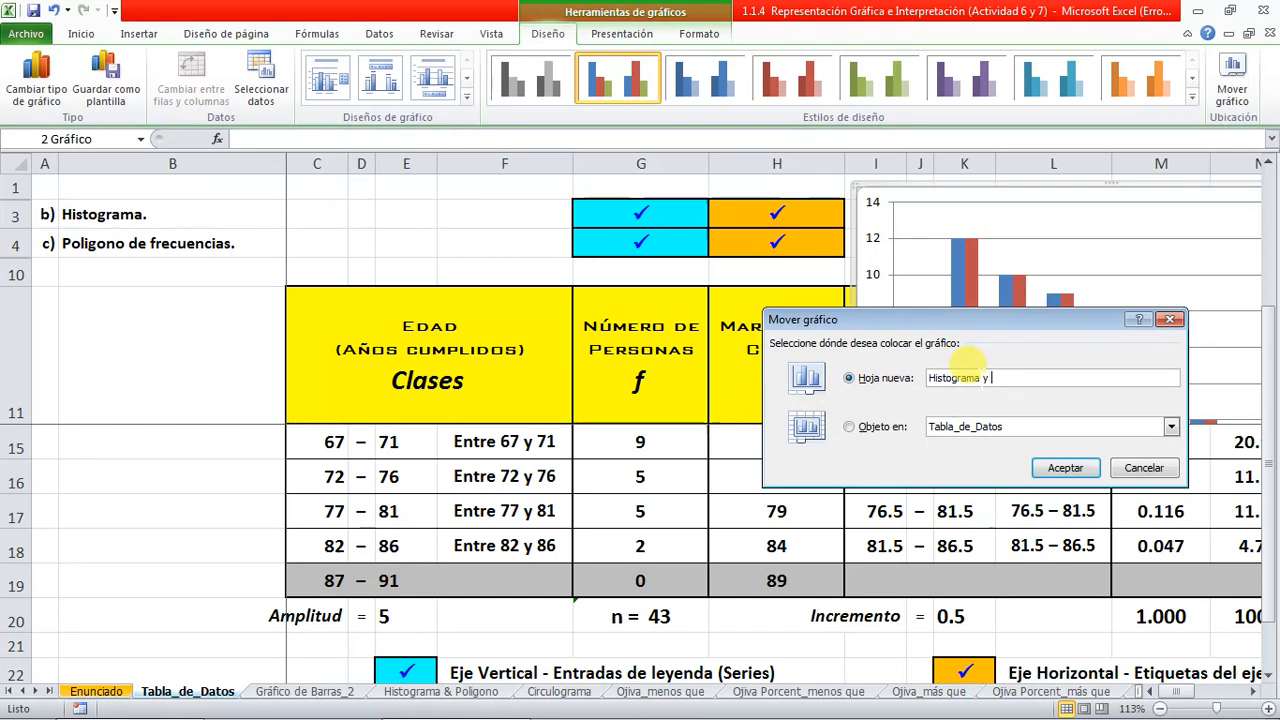
pyautogui.write('y Pol')
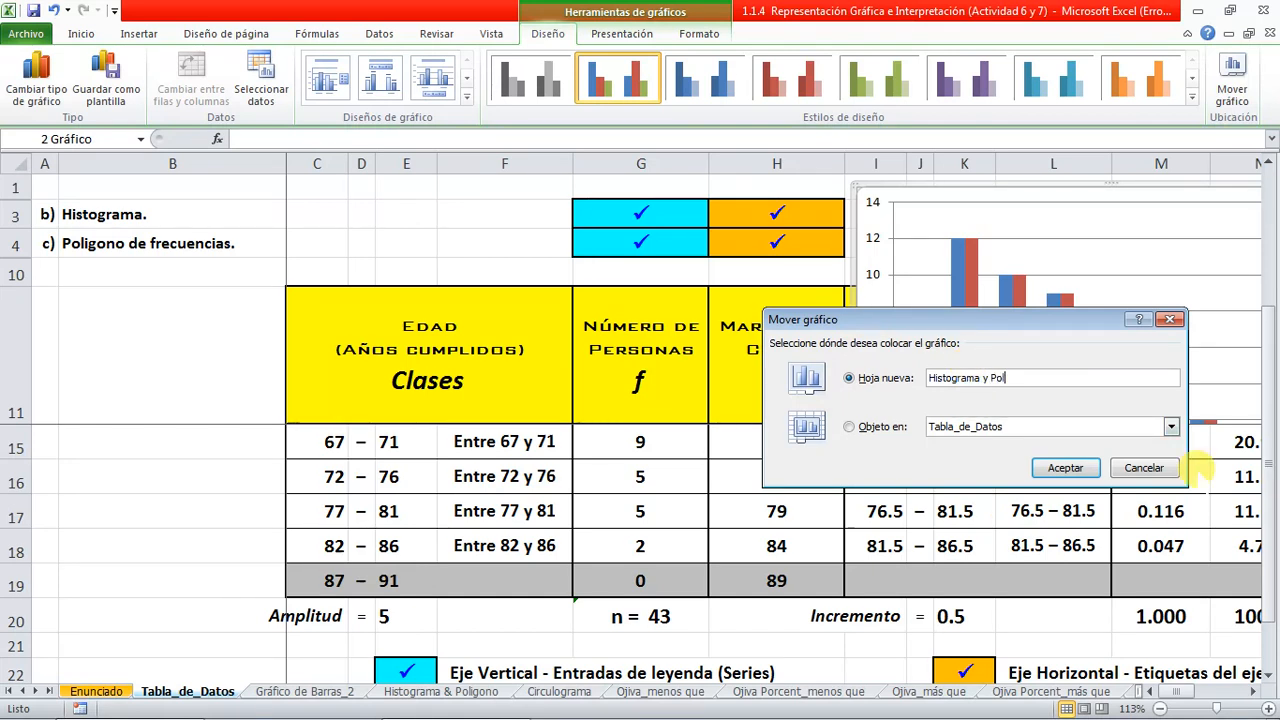
pyautogui.write('igono')
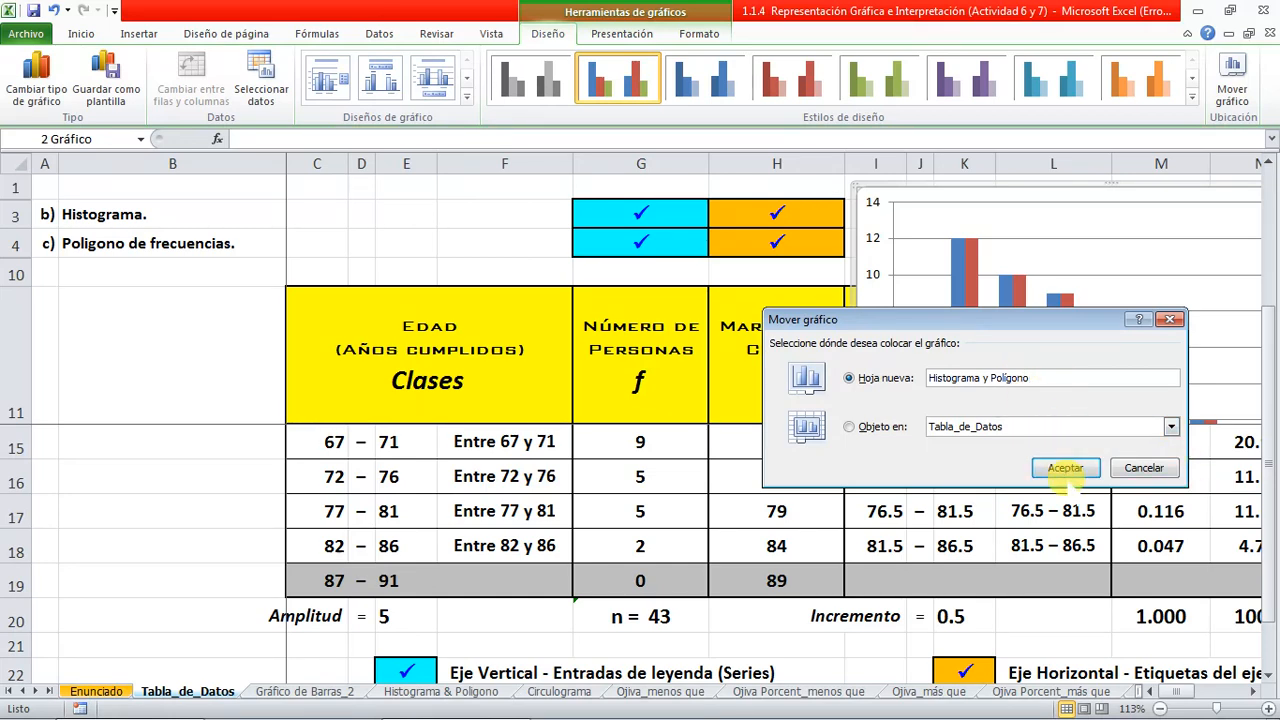
pyautogui.click(1066, 468)
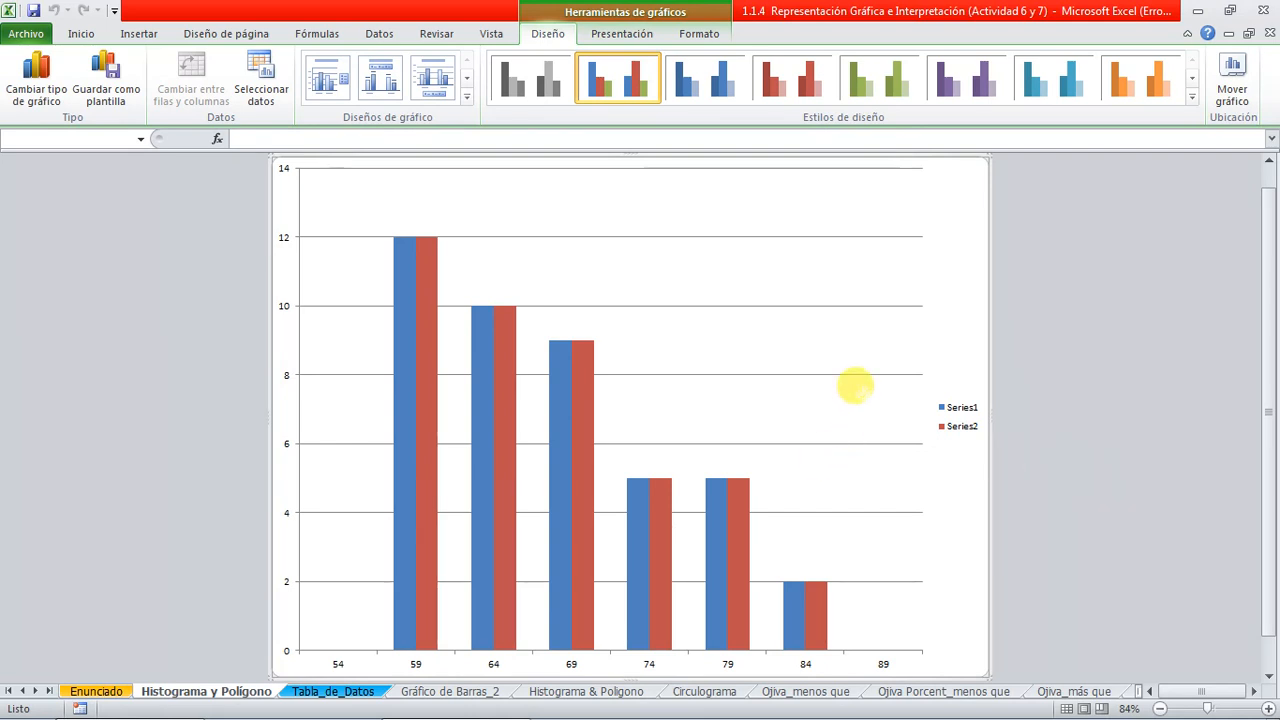
# Change the chart type of the second (red) series to a plain 2-D line without markers to form the frequency polygon
pyautogui.click(428, 287)
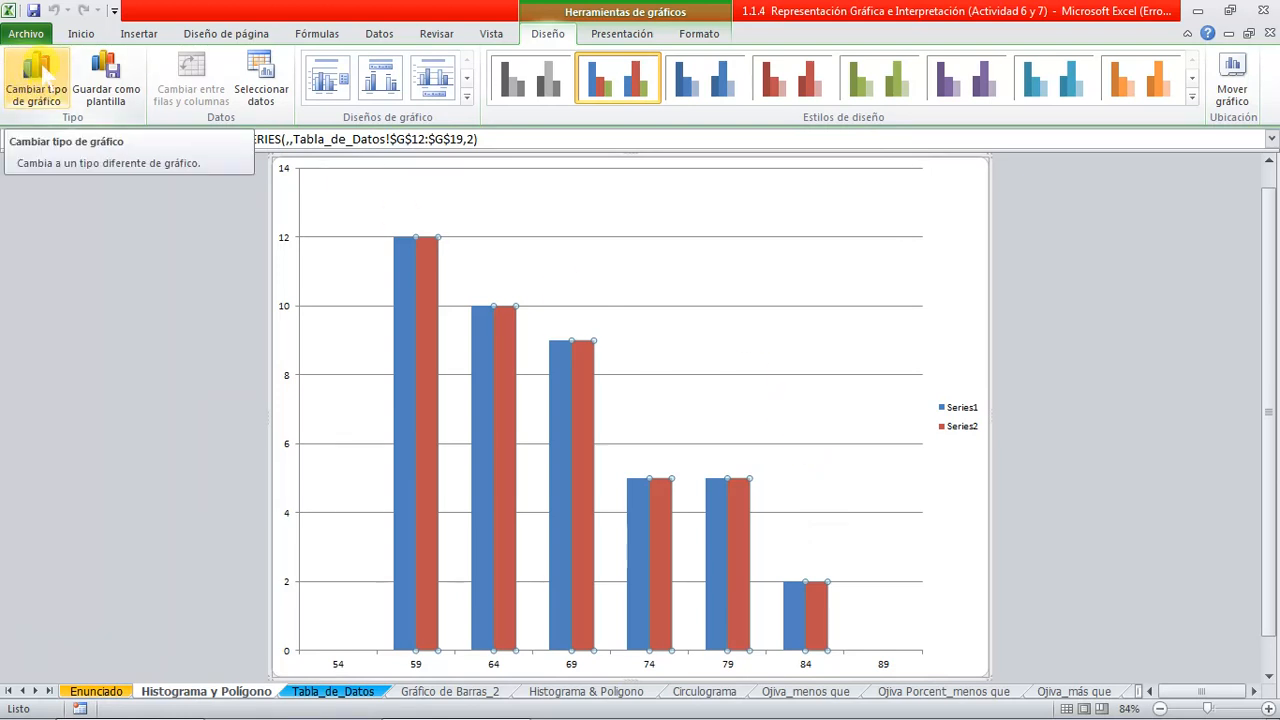
pyautogui.click(40, 92)
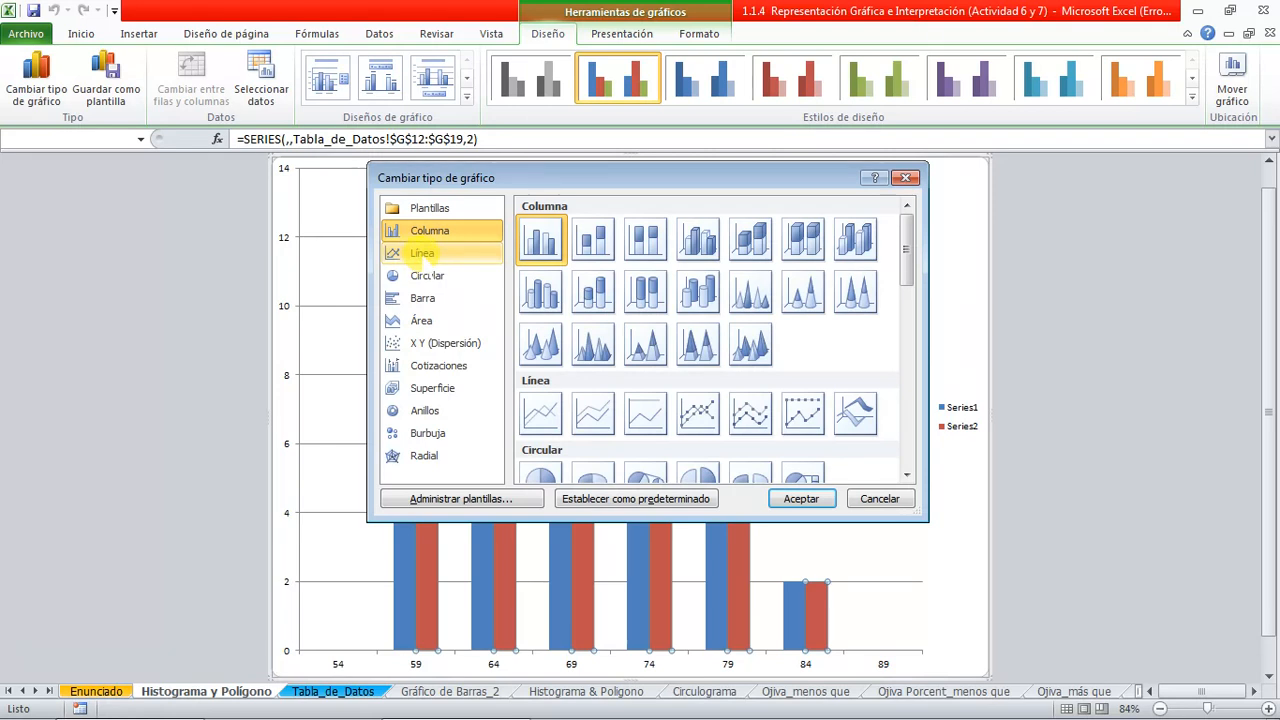
pyautogui.click(421, 253)
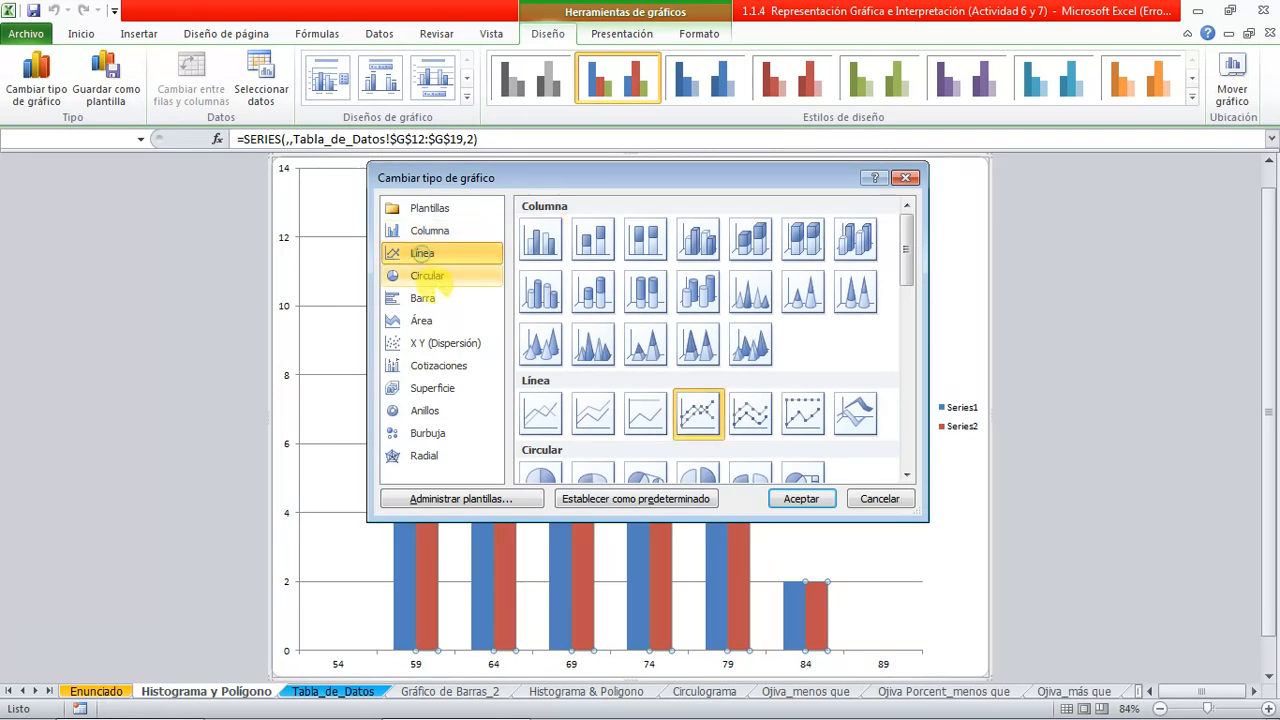
pyautogui.click(540, 413)
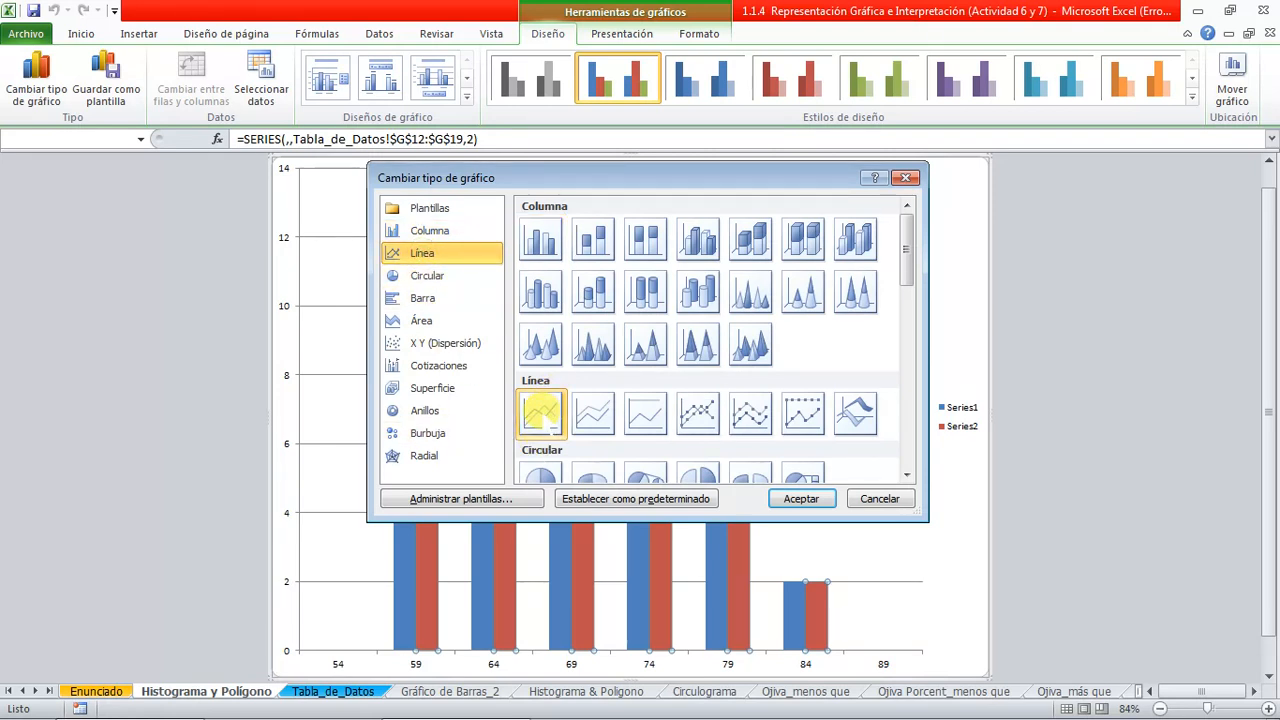
pyautogui.click(797, 495)
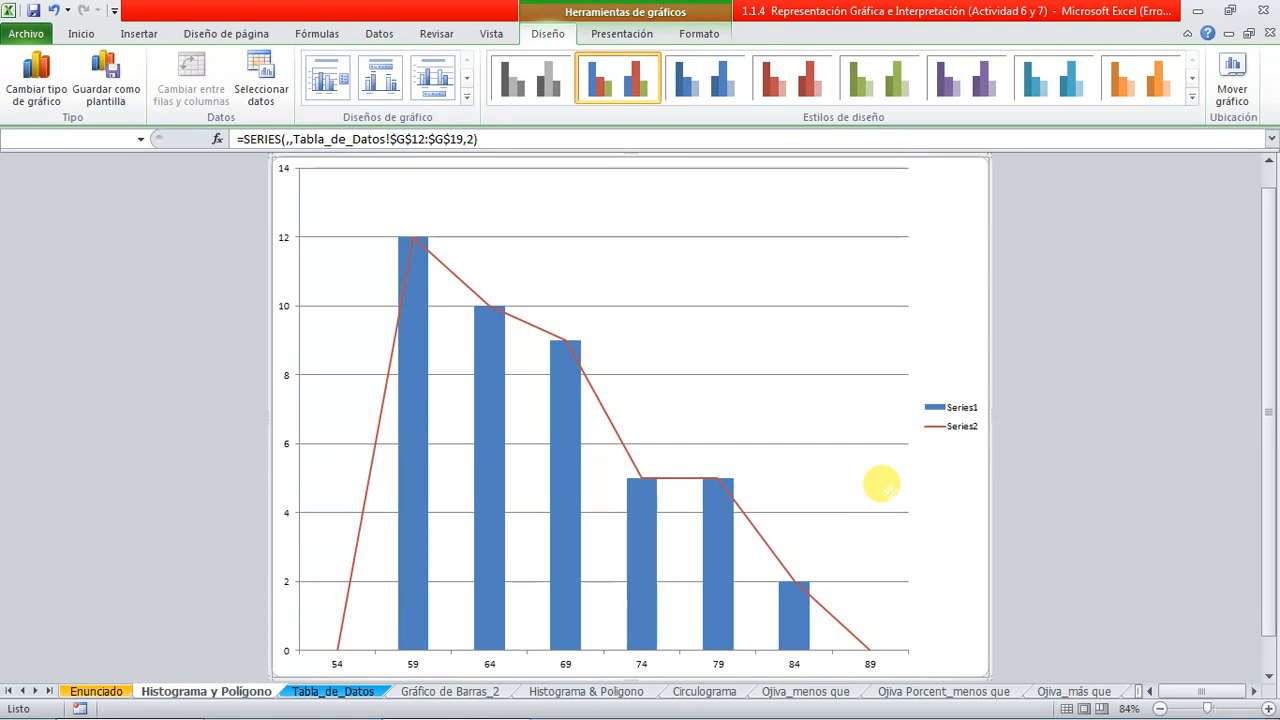
# Apply the multicolour bevelled chart style to the histogram, giving glossy blue columns and a thicker red polygon line
pyautogui.click(415, 445)
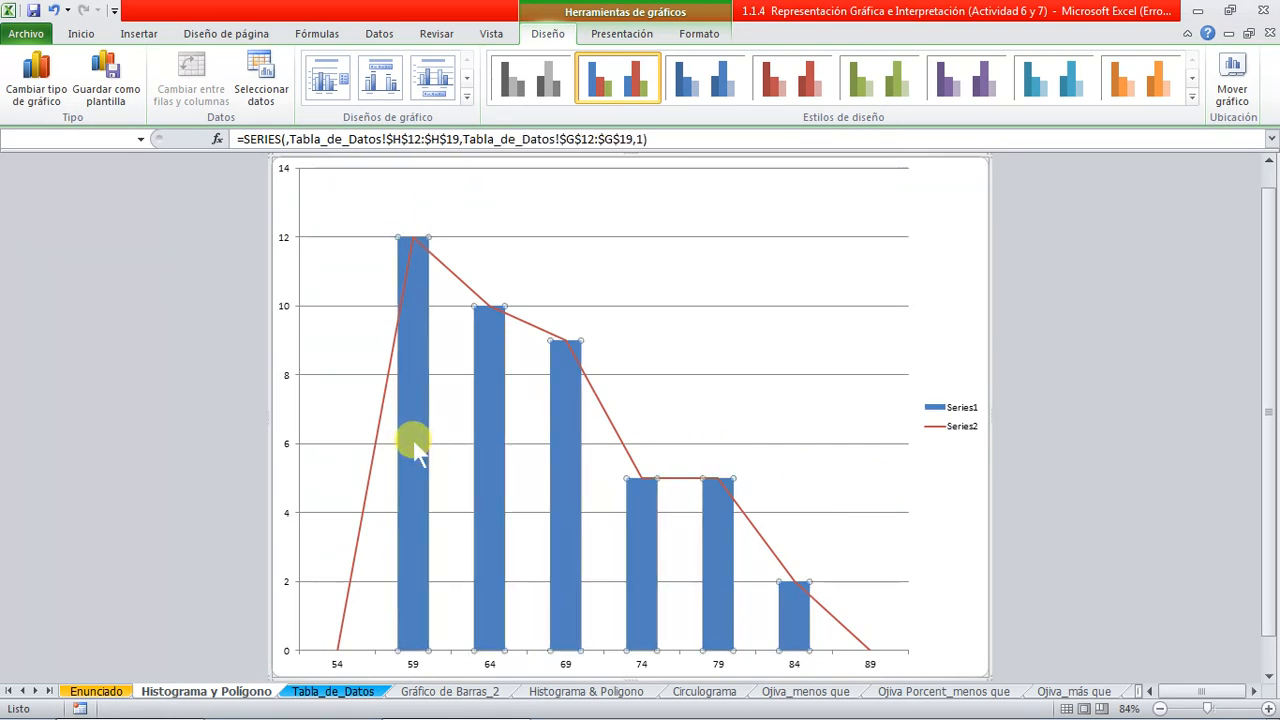
pyautogui.click(1192, 93)
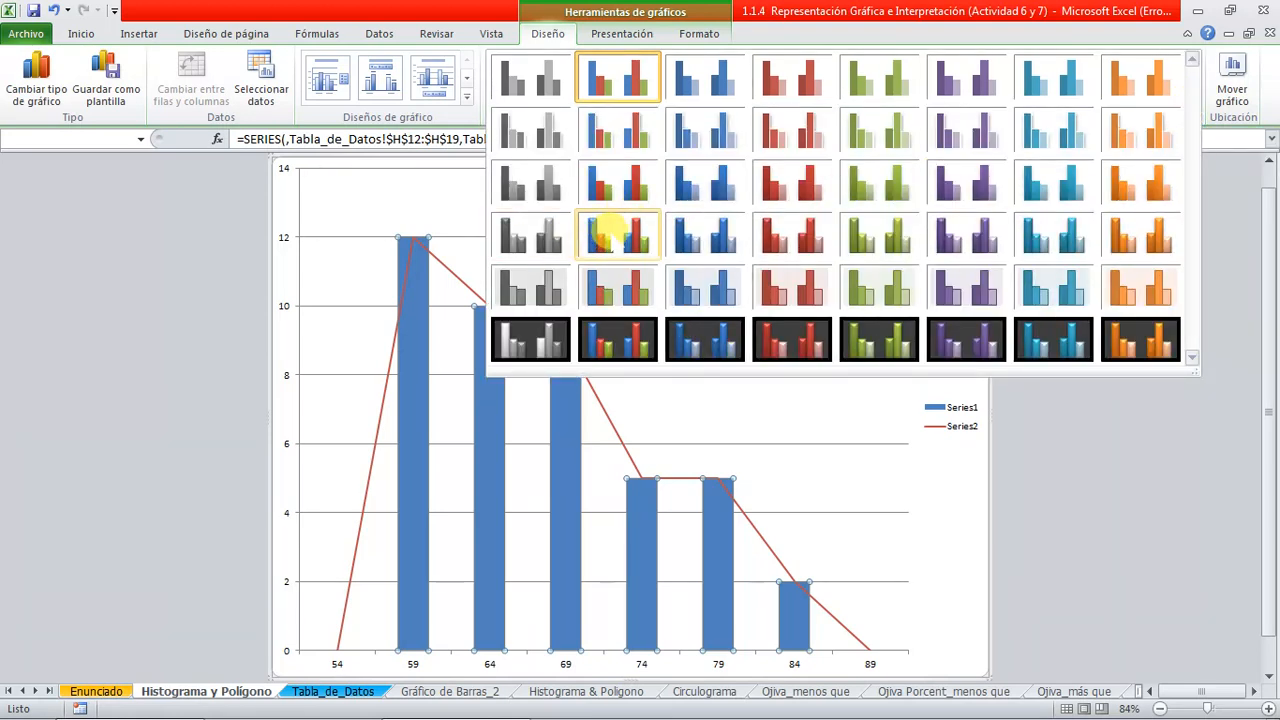
pyautogui.click(609, 232)
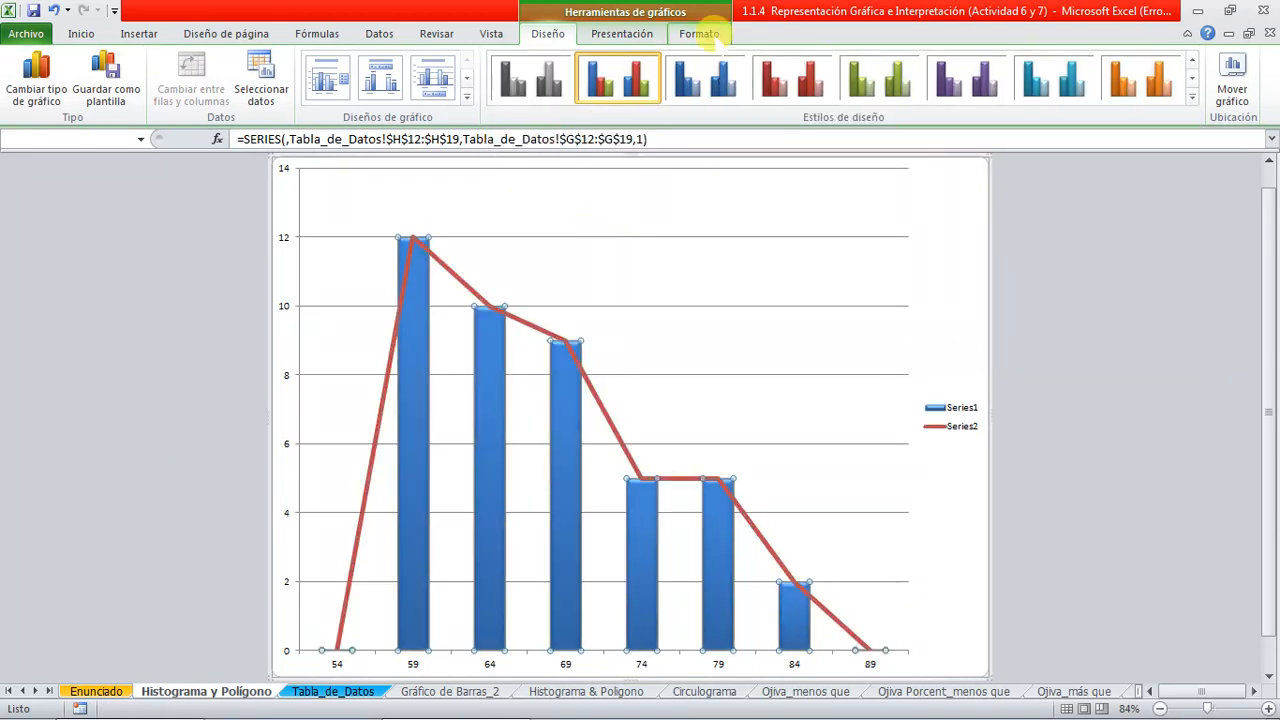
# Outline the blue columns in black, and reapply the multicolour bevelled chart style with the red line series selected
pyautogui.click(703, 33)
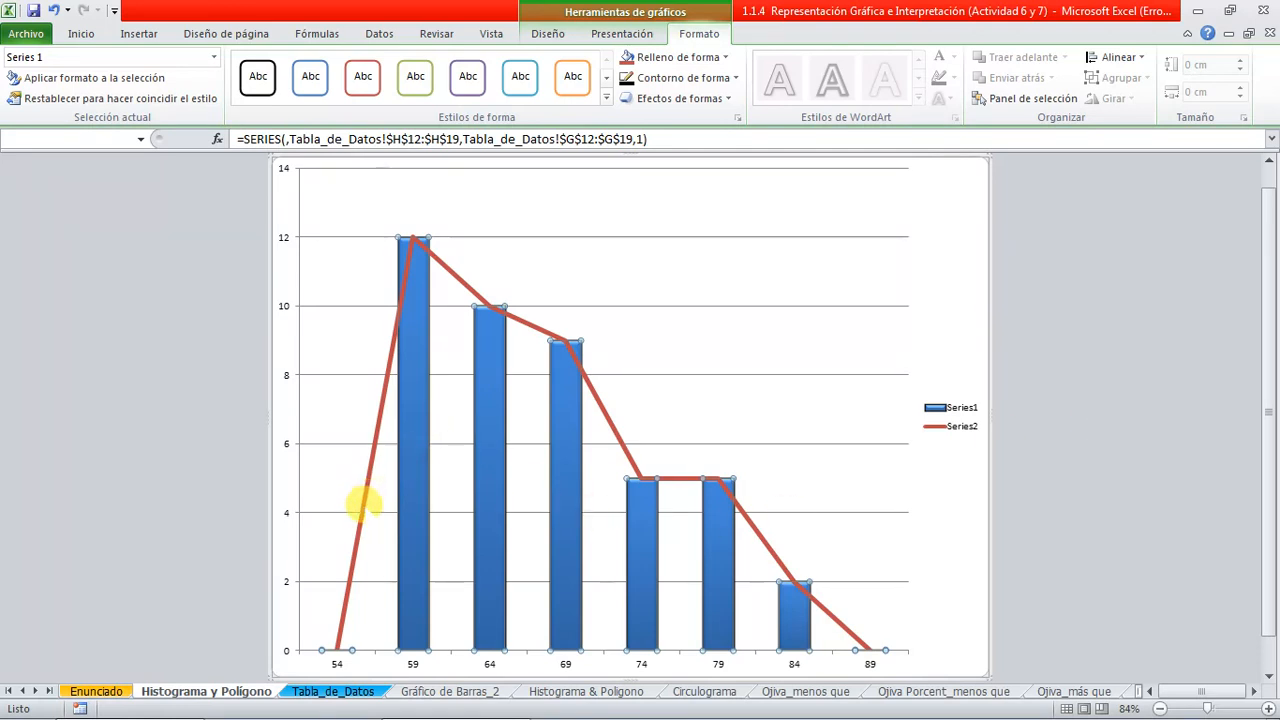
pyautogui.click(365, 502)
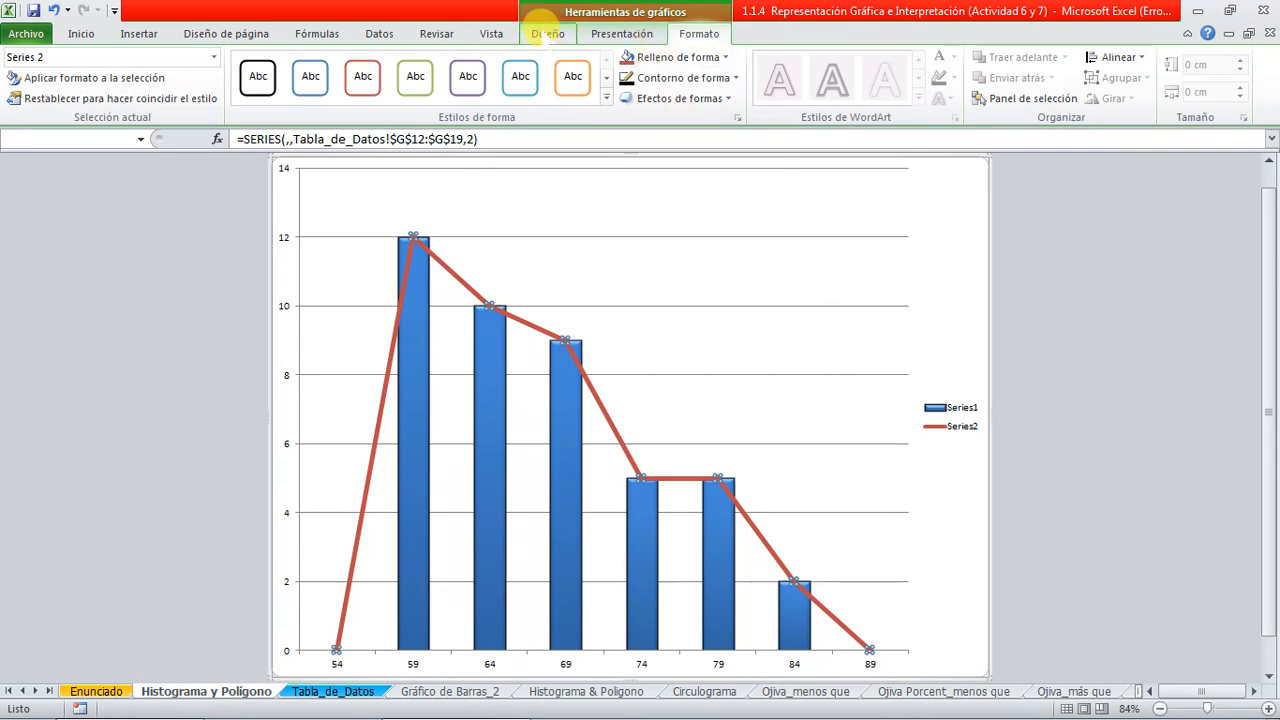
pyautogui.click(547, 33)
pyautogui.click(1192, 97)
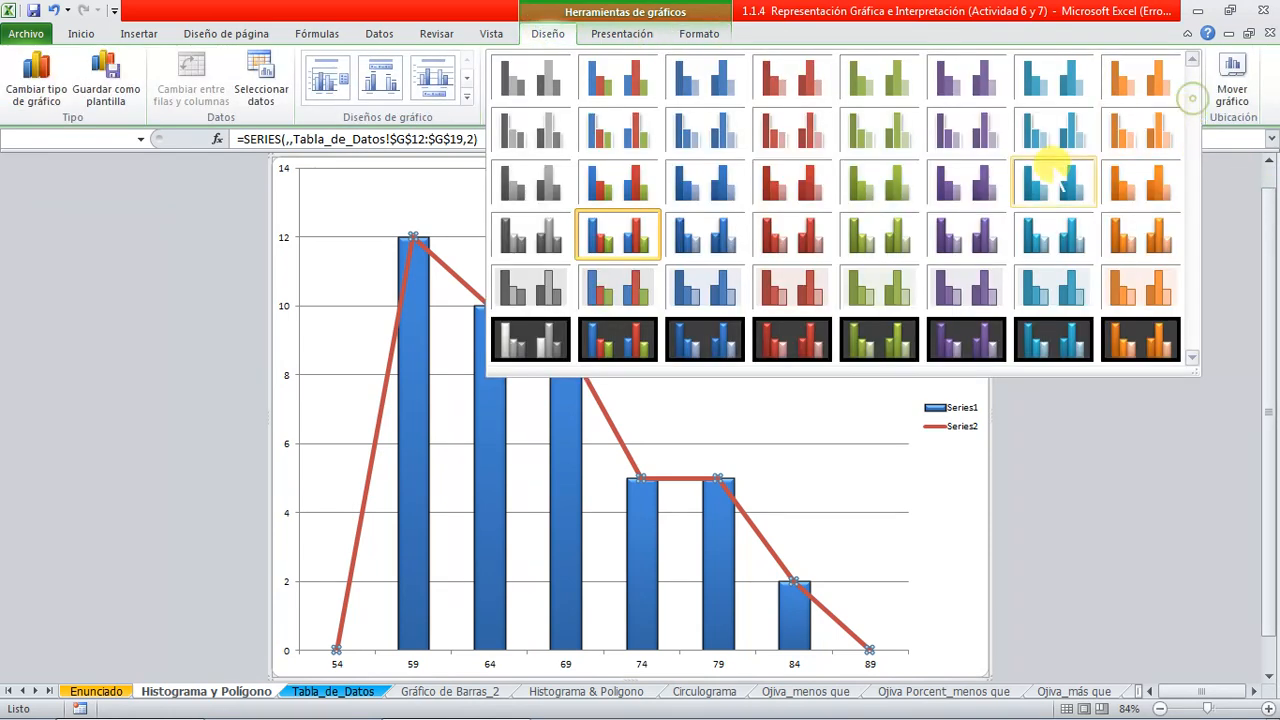
pyautogui.click(607, 245)
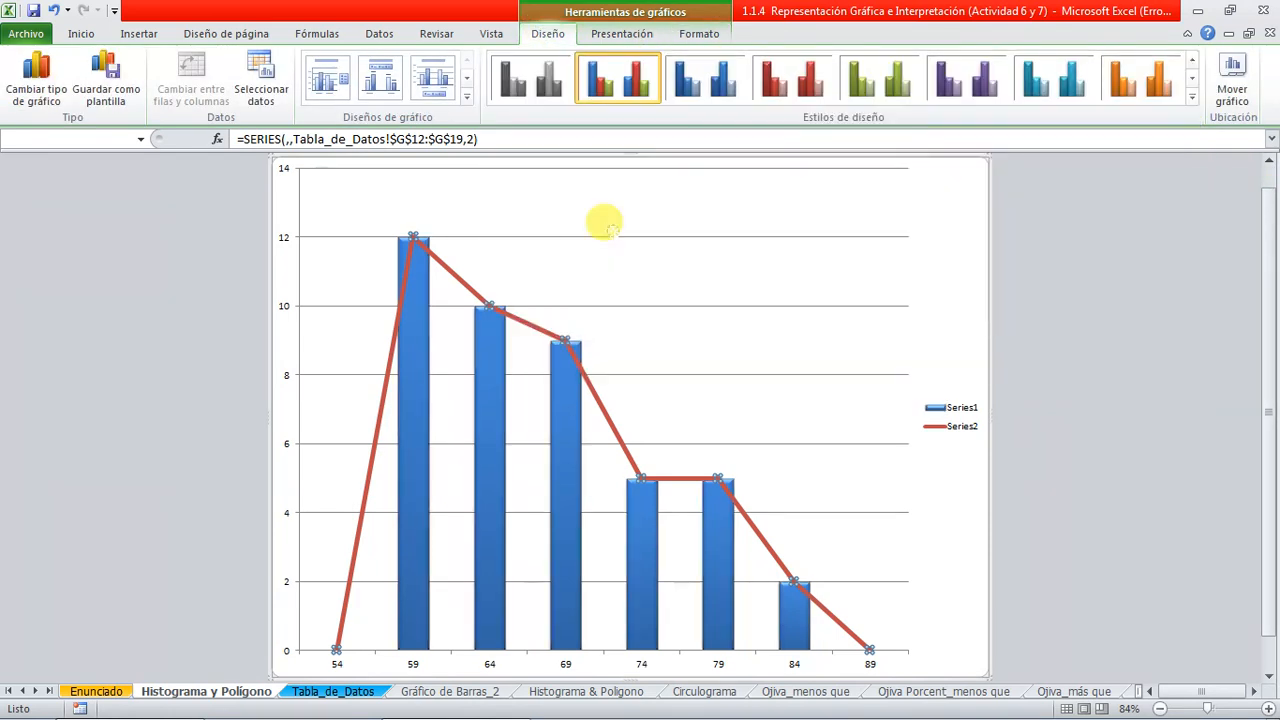
pyautogui.click(1191, 456)
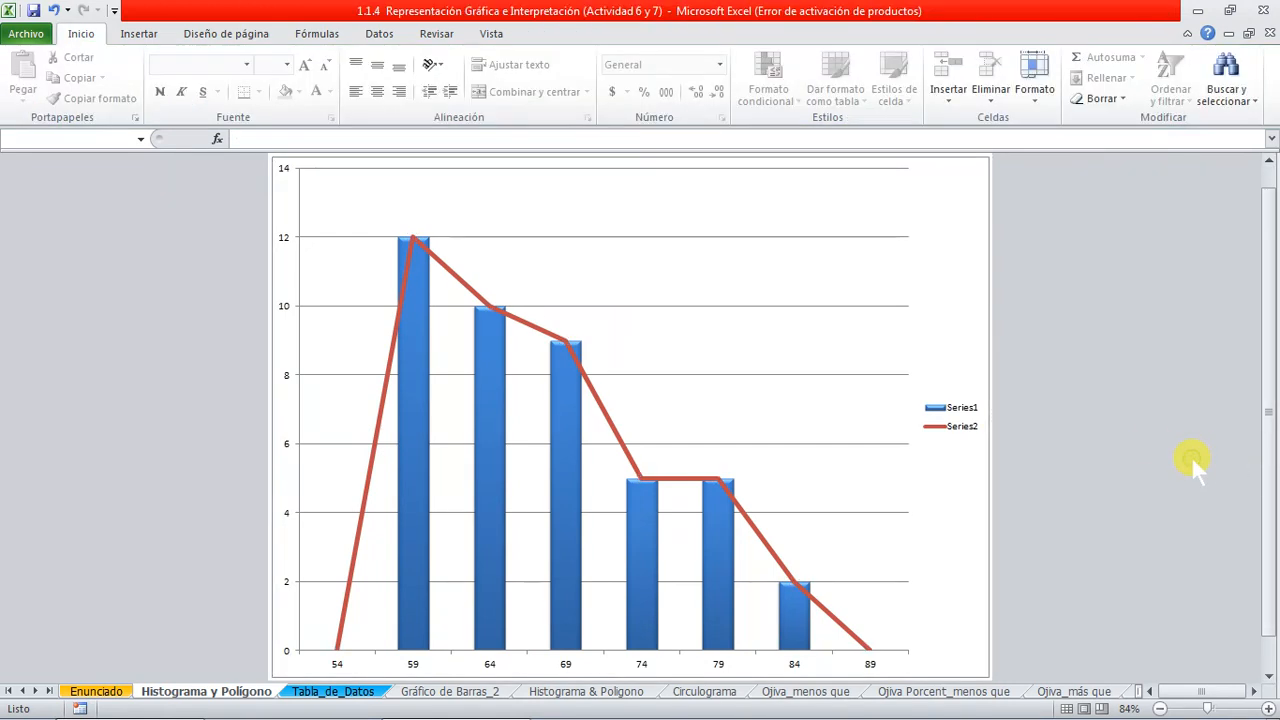
# Set the gap width of the blue column series to 0 % so that the histogram bars touch
pyautogui.click(530, 324)
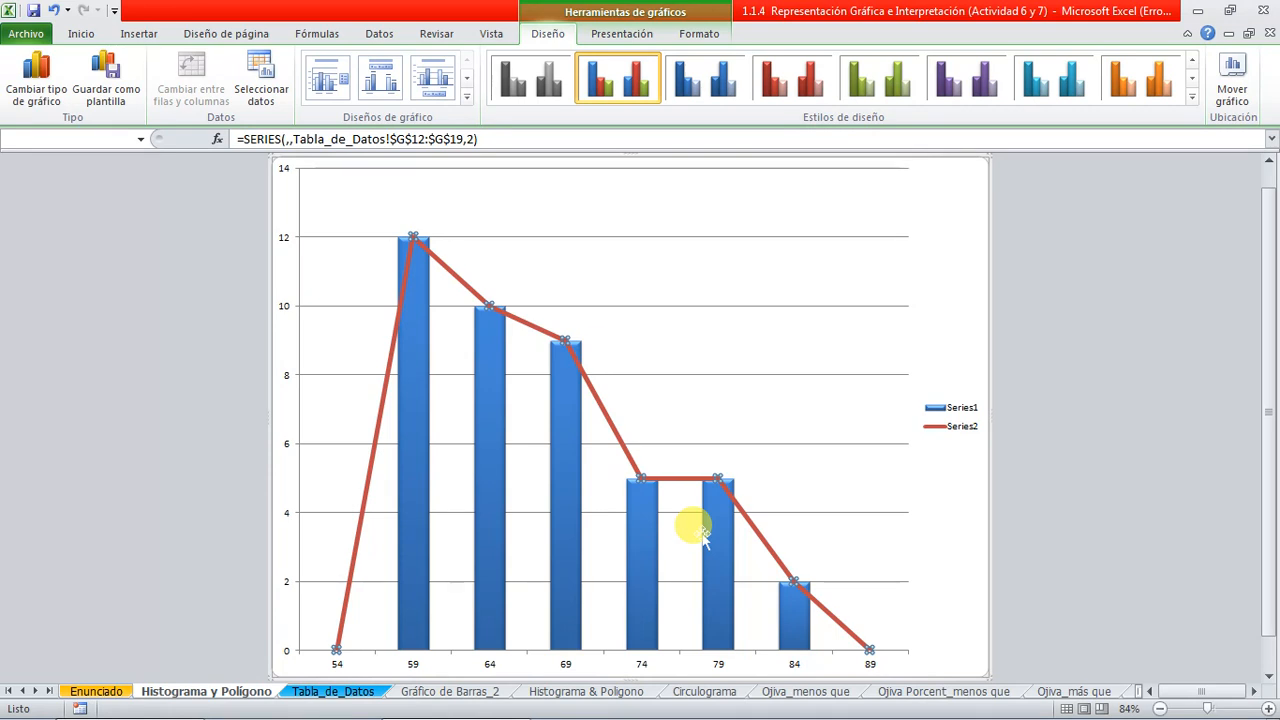
pyautogui.click(417, 362)
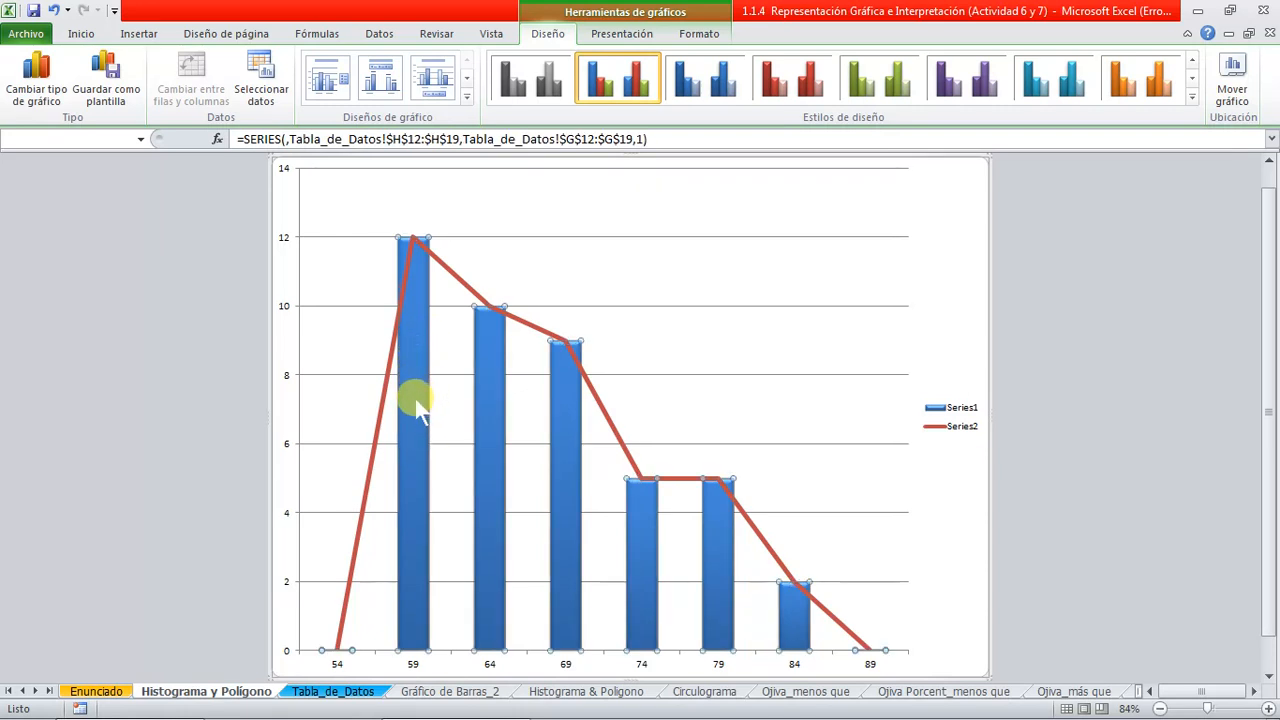
pyautogui.rightClick(416, 399)
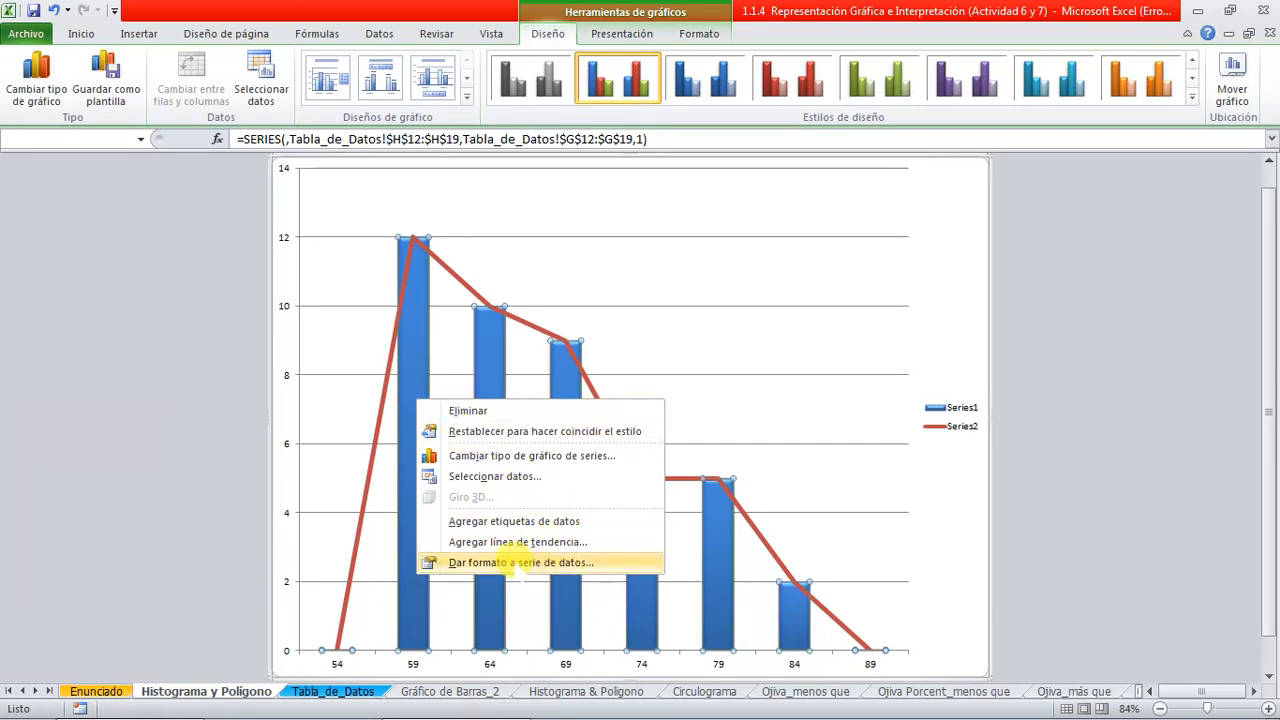
pyautogui.click(518, 563)
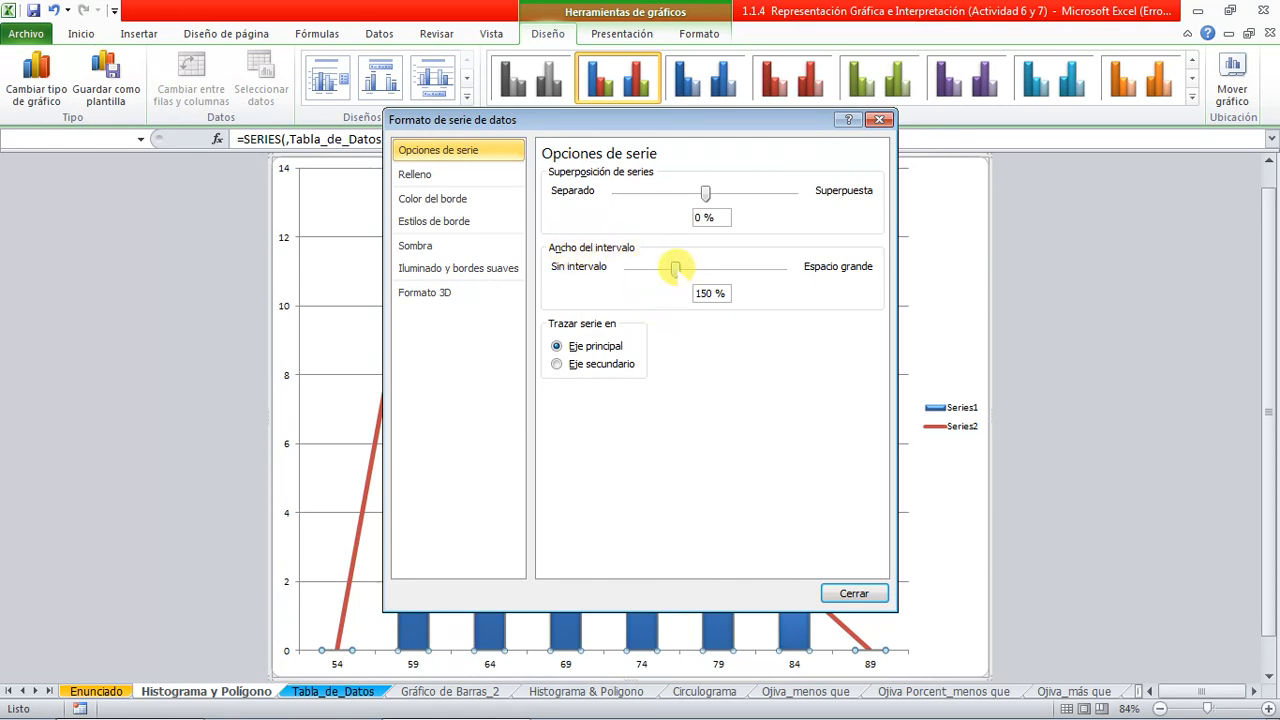
pyautogui.moveTo(675, 268); pyautogui.dragTo(628, 268)
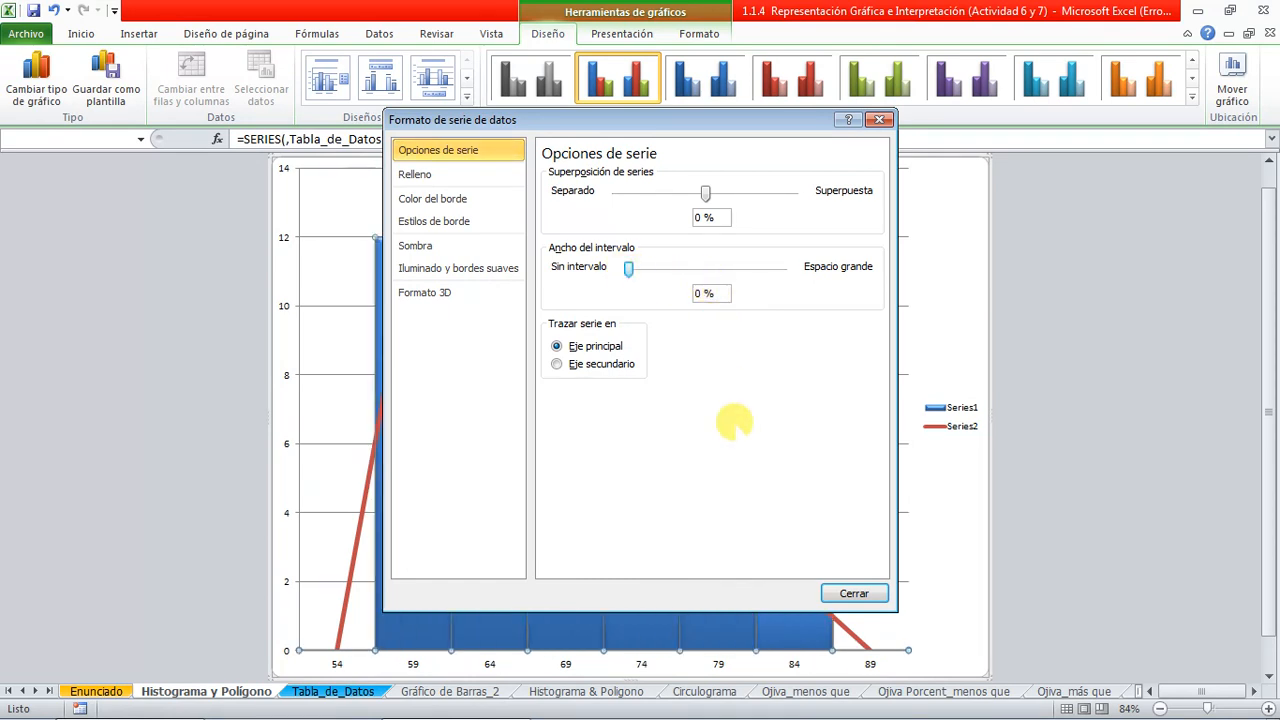
pyautogui.click(854, 595)
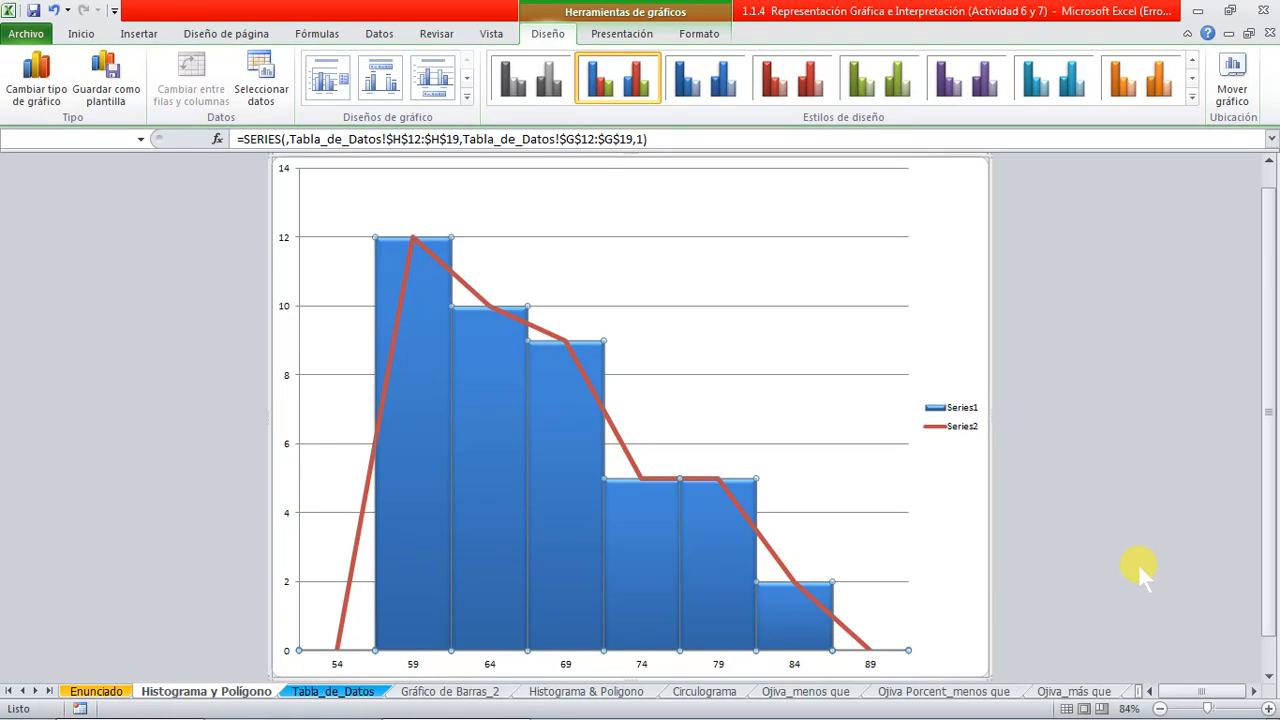
# Give the histogram columns a black shape outline and save the workbook
pyautogui.click(699, 33)
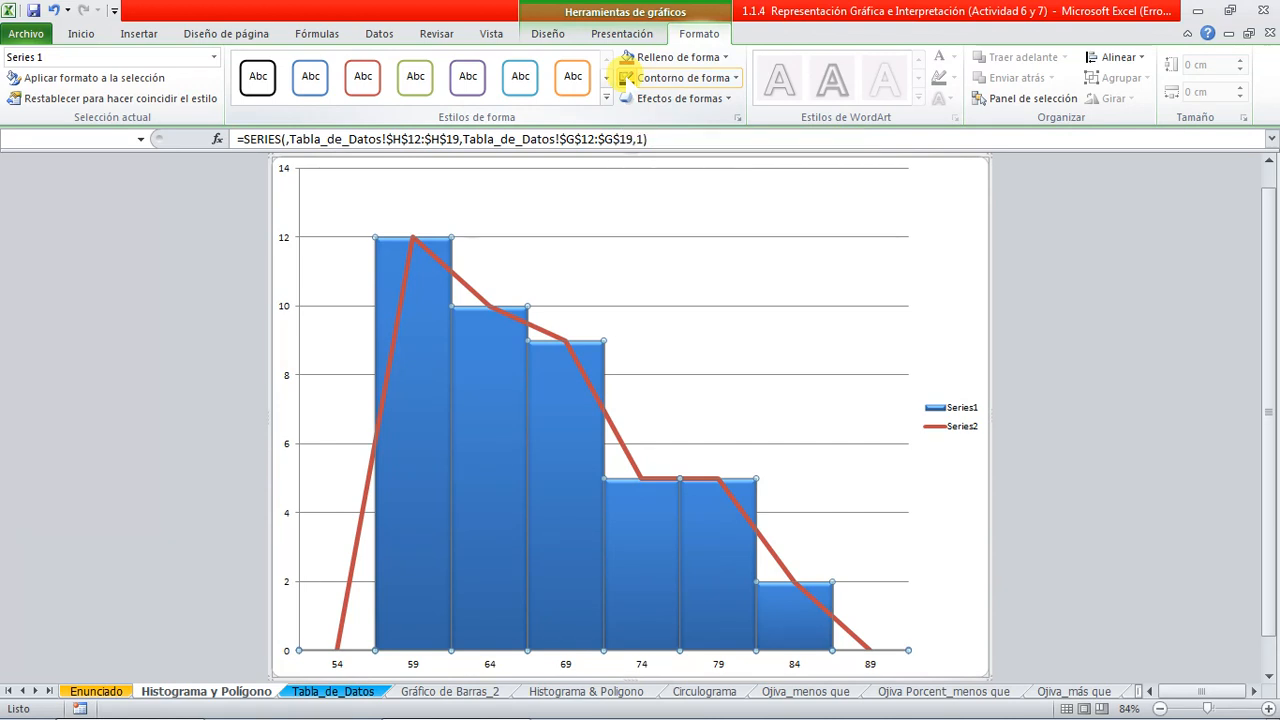
pyautogui.click(1141, 491)
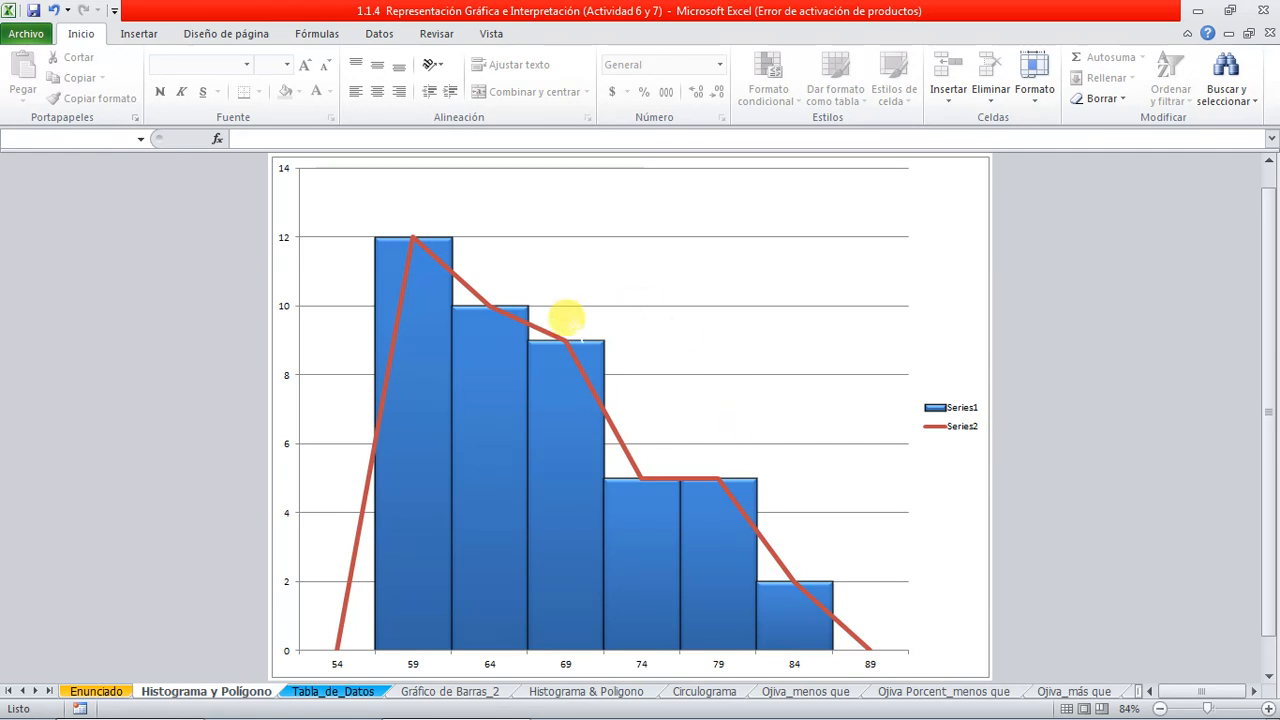
pyautogui.click(602, 348)
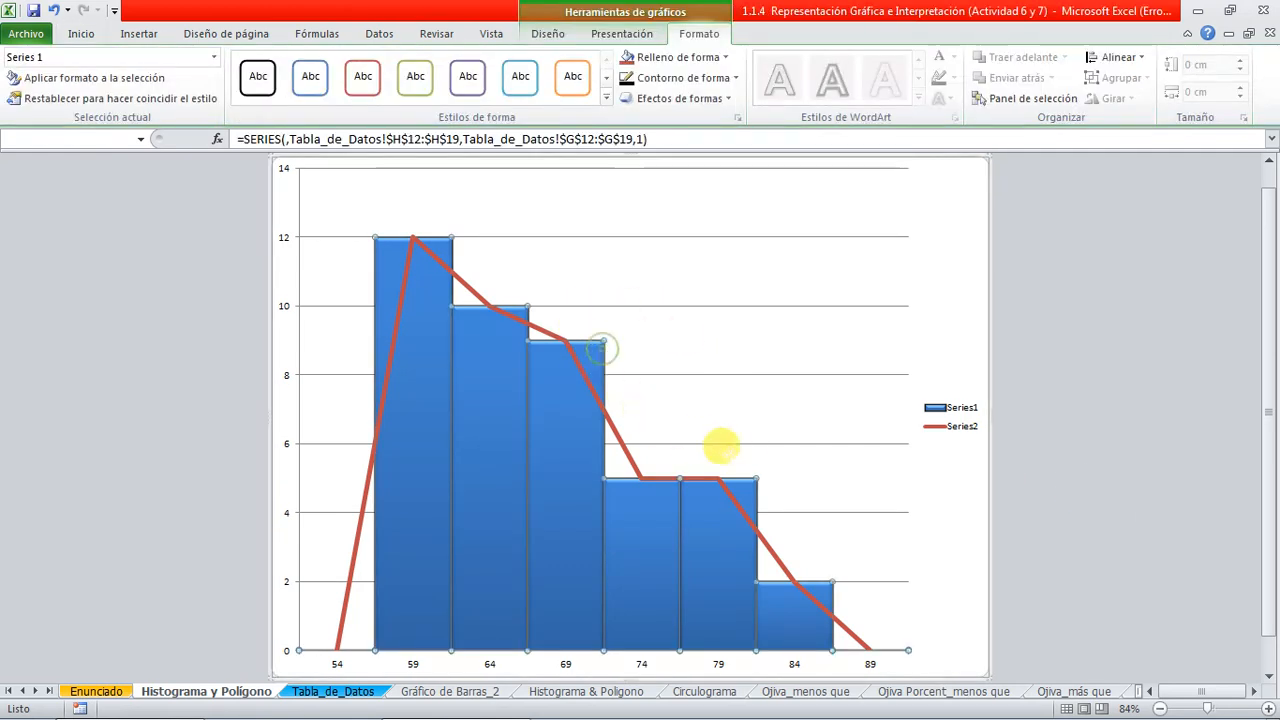
pyautogui.click(1076, 538)
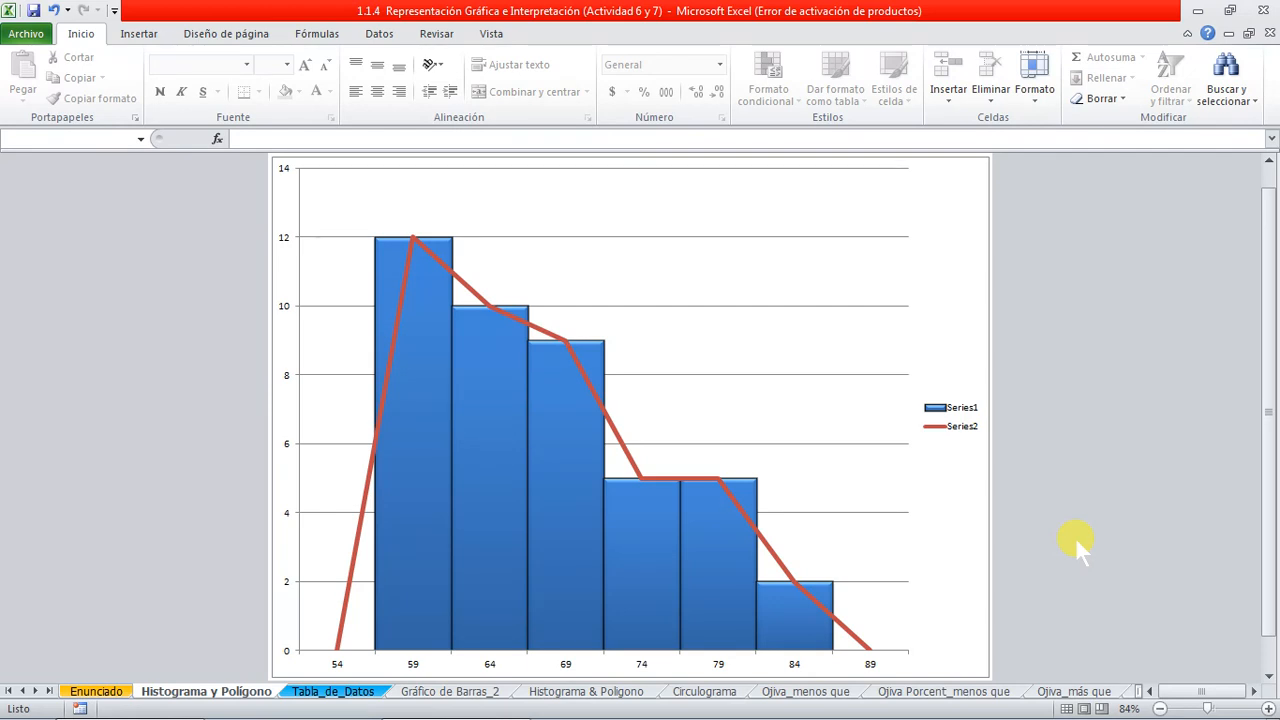
pyautogui.click(33, 11)
# Add data labels to the blue column series of the histogram
pyautogui.click(487, 400)
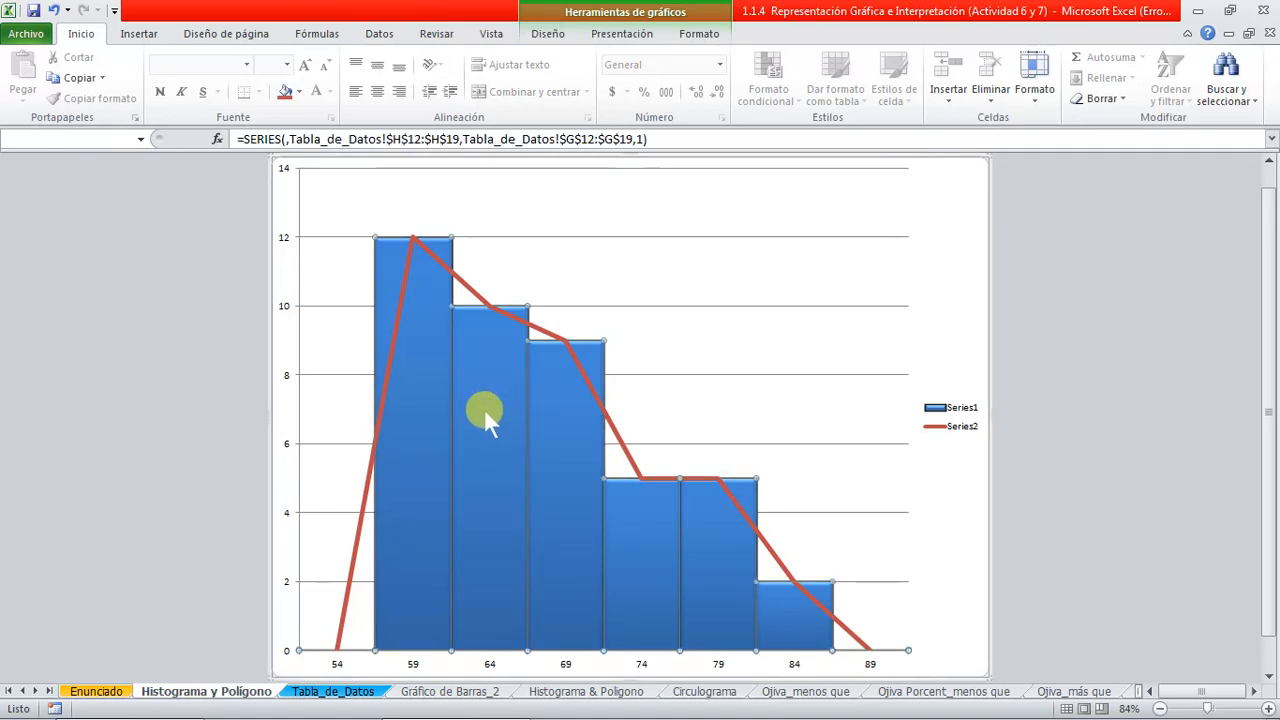
pyautogui.rightClick(486, 411)
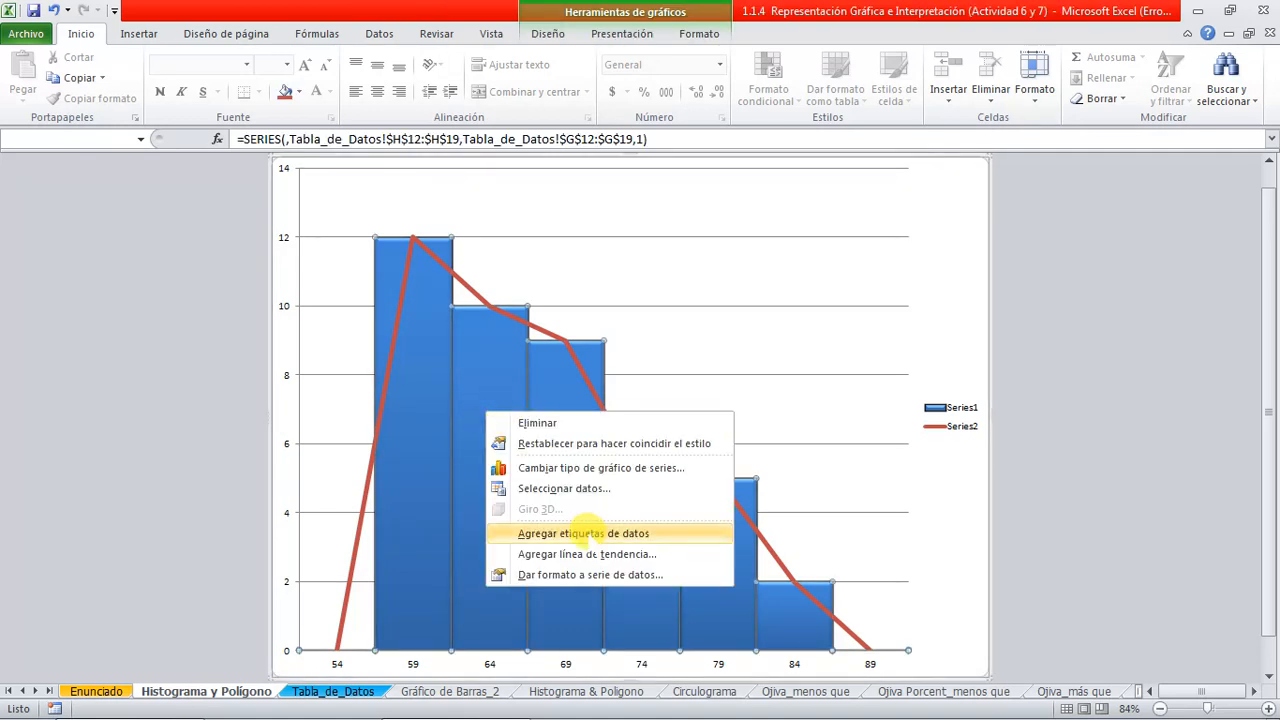
pyautogui.rightClick(466, 338)
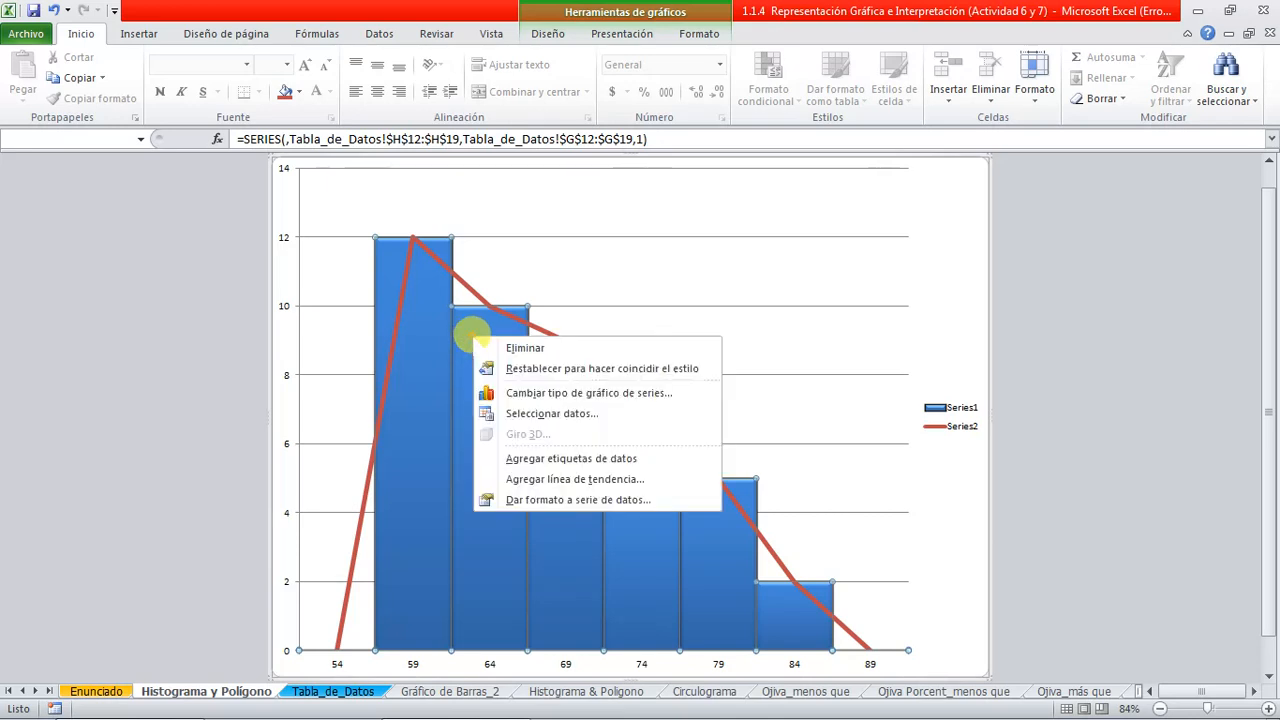
pyautogui.click(515, 458)
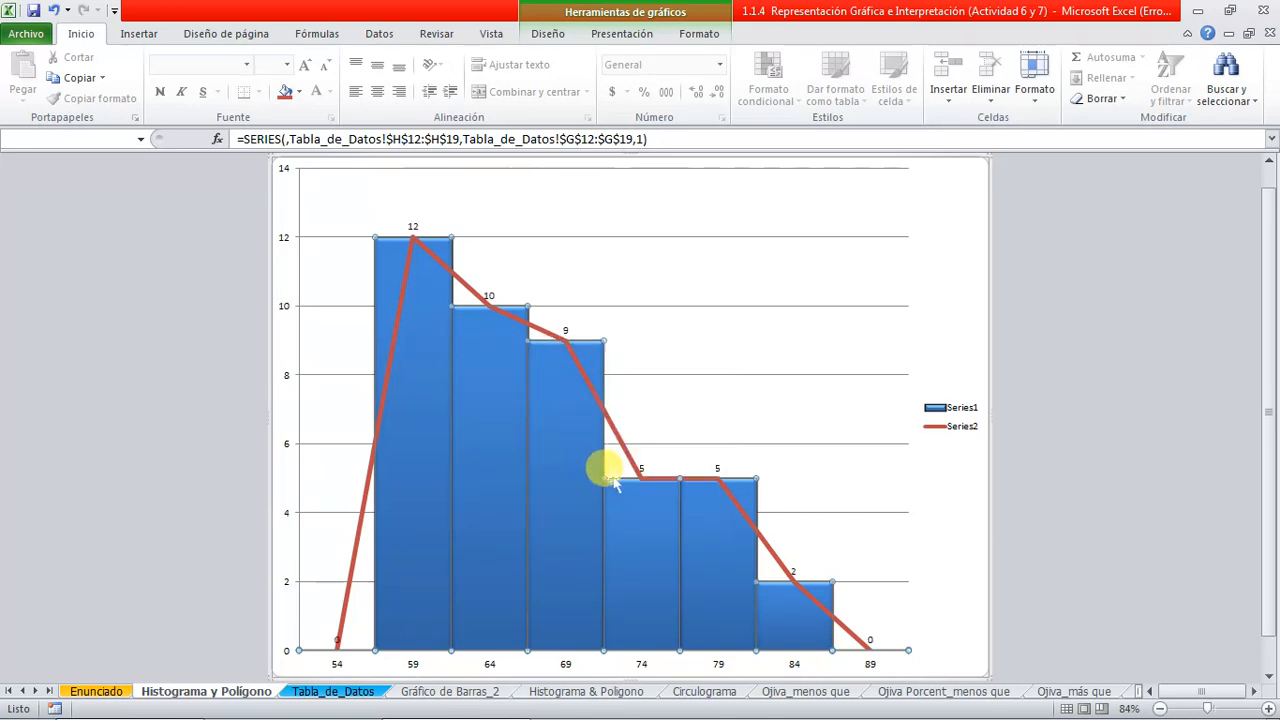
pyautogui.click(1095, 499)
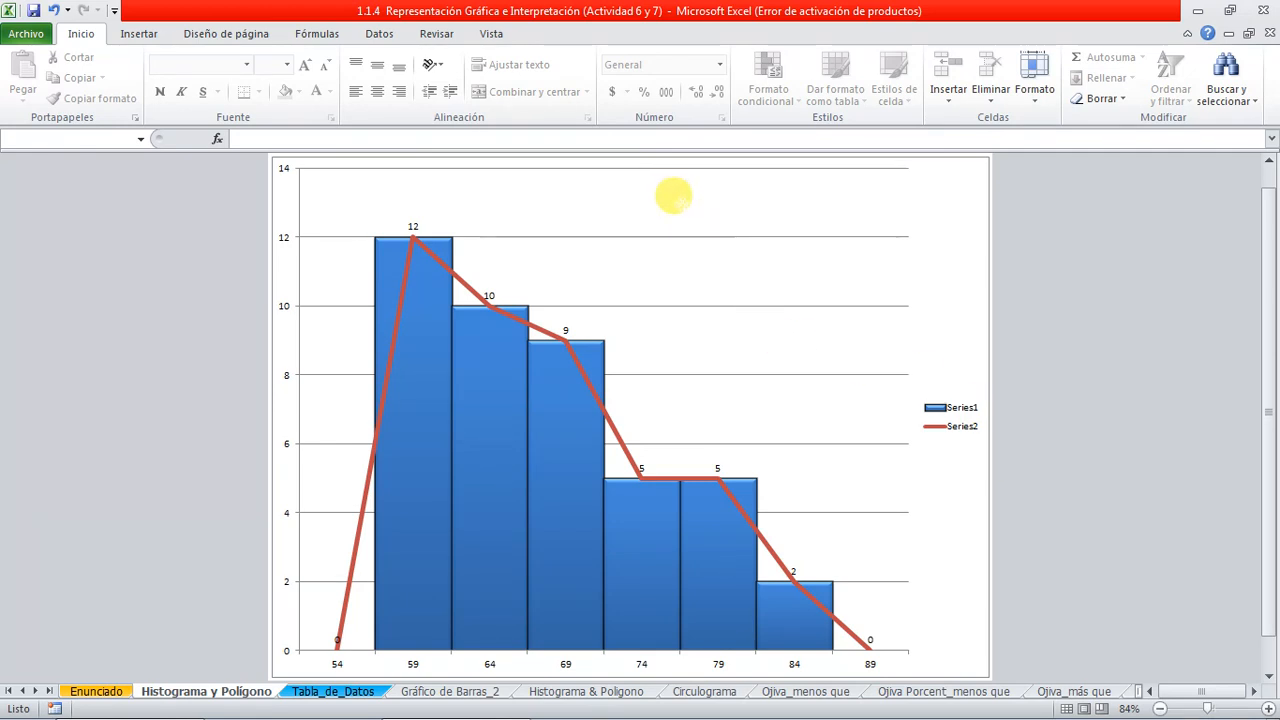
# Add a chart title above the plot of the histogram and polygon chart
pyautogui.click(673, 196)
pyautogui.click(621, 33)
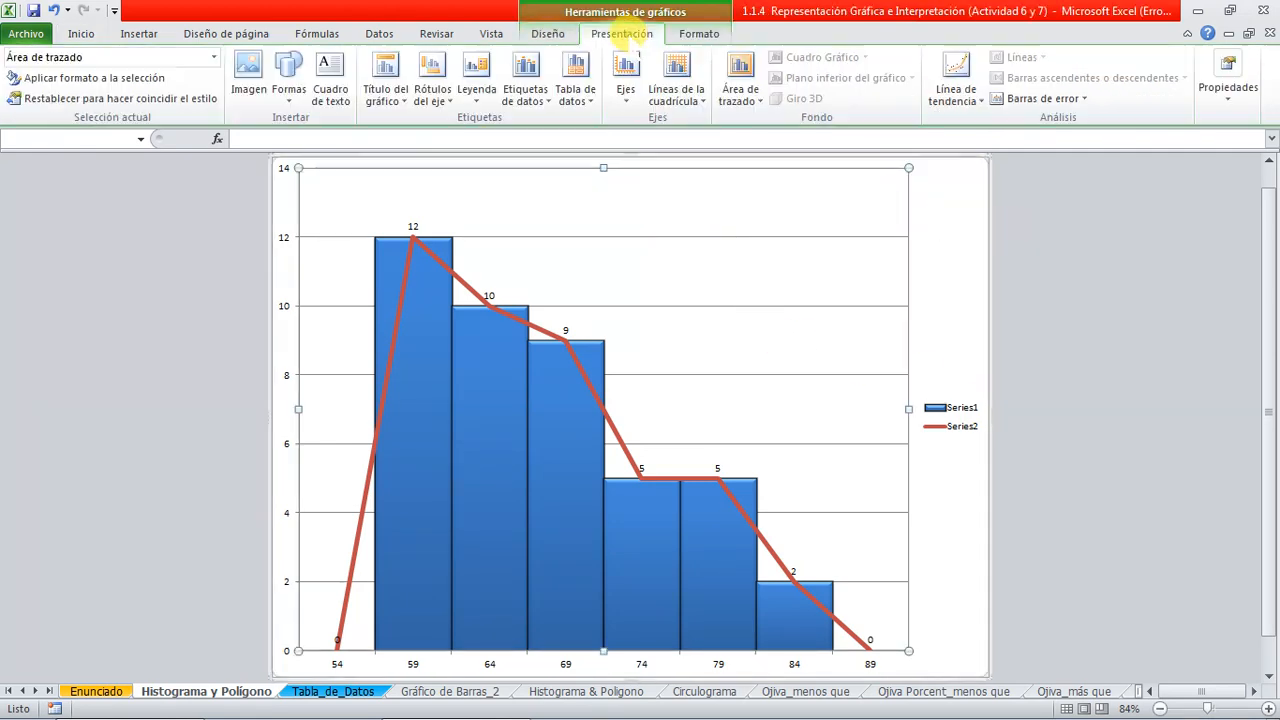
pyautogui.click(386, 95)
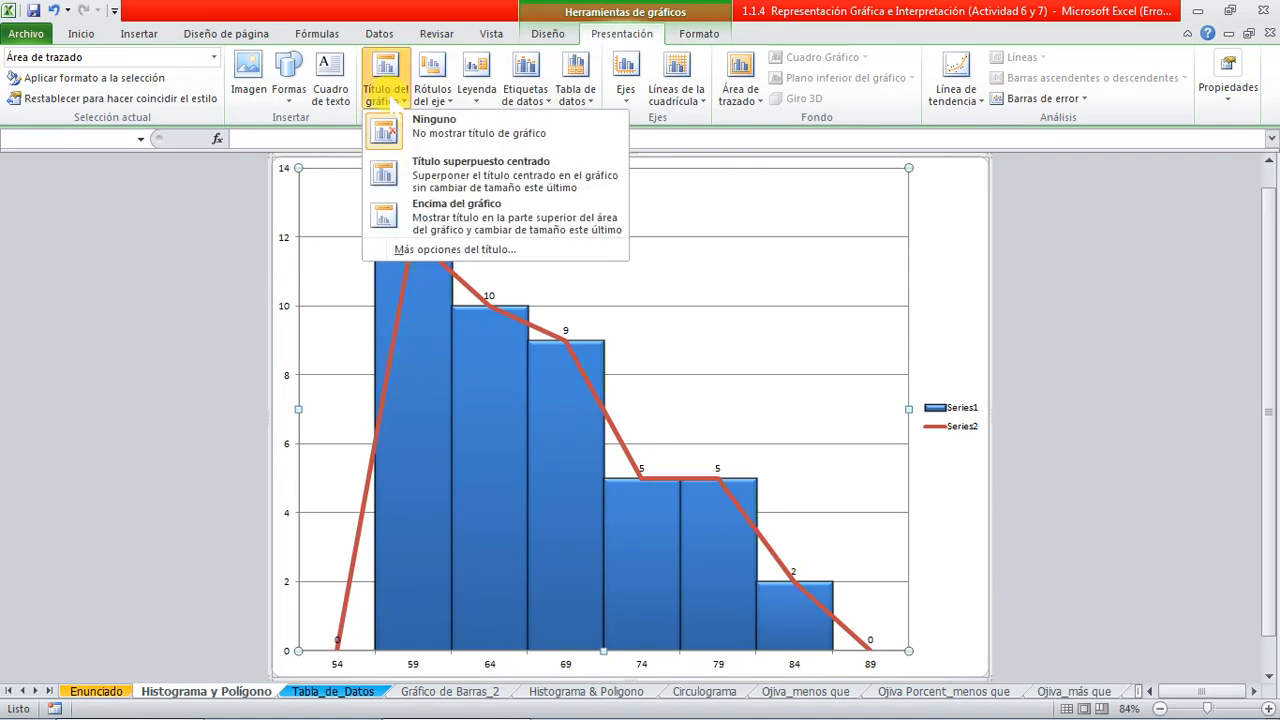
pyautogui.click(467, 226)
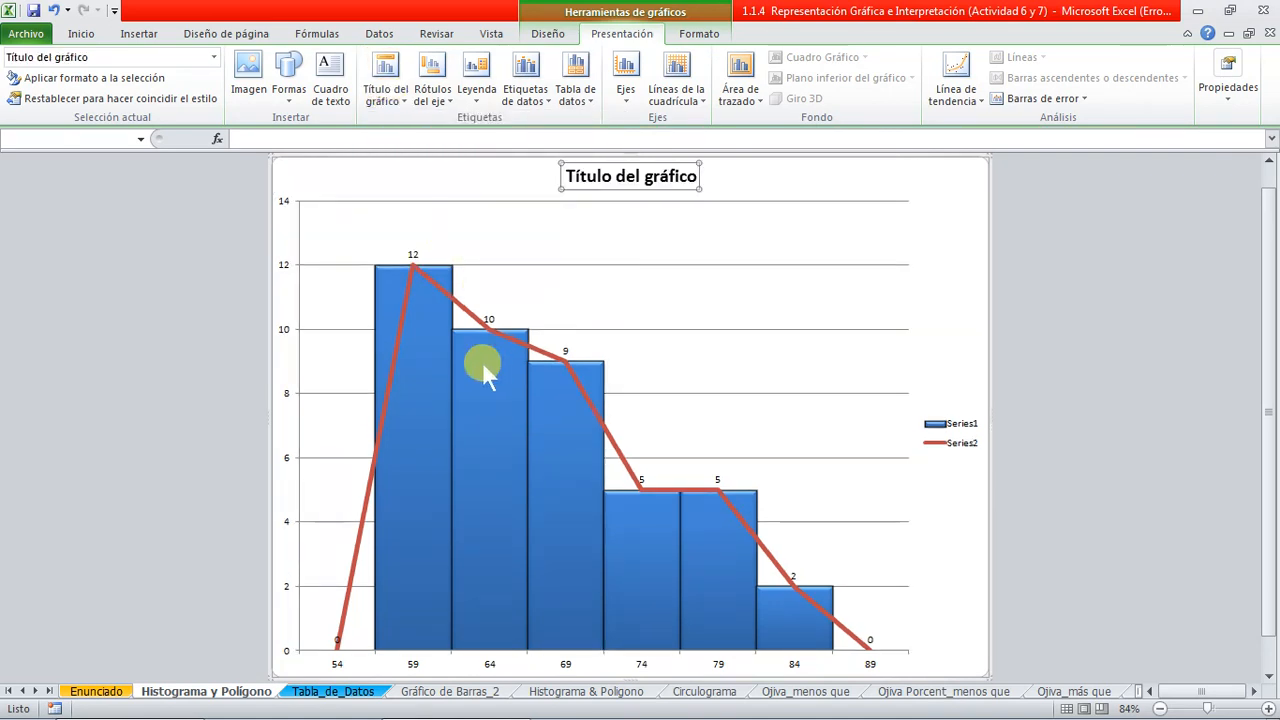
# Add a horizontal axis title below the axis and a rotated title for the vertical axis
pyautogui.click(432, 92)
pyautogui.moveTo(548, 121)
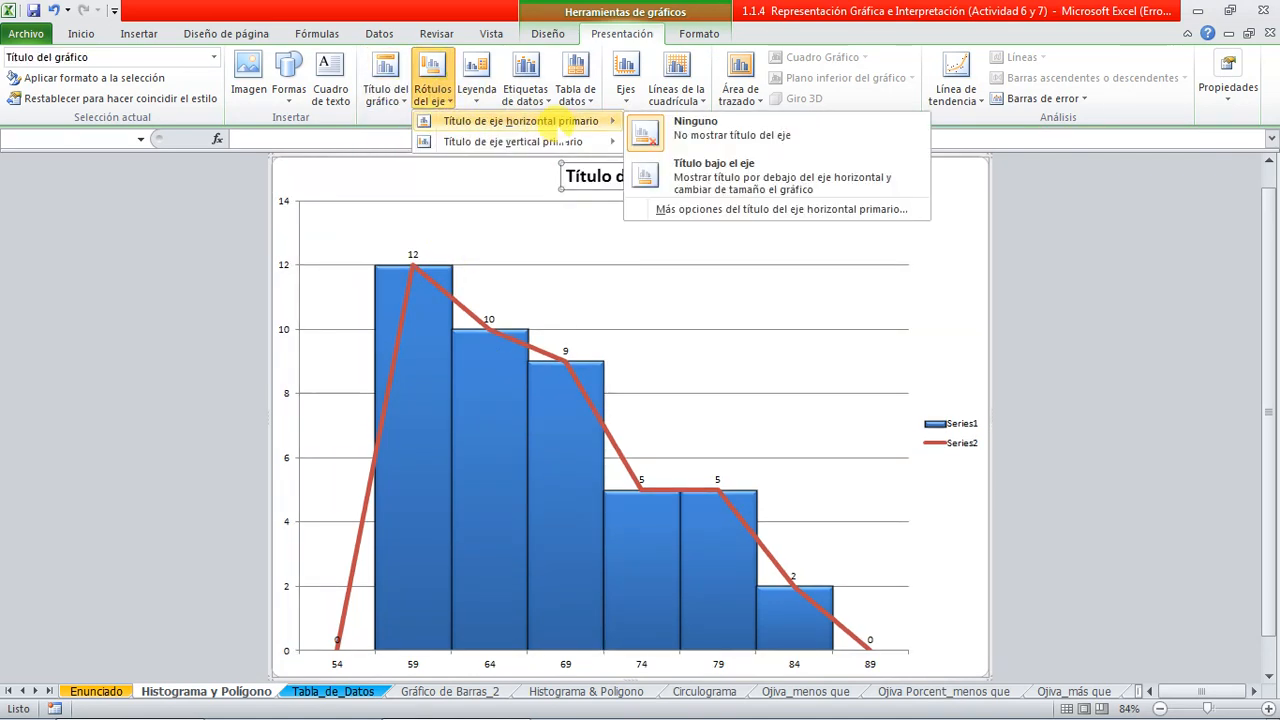
pyautogui.click(714, 172)
pyautogui.click(433, 75)
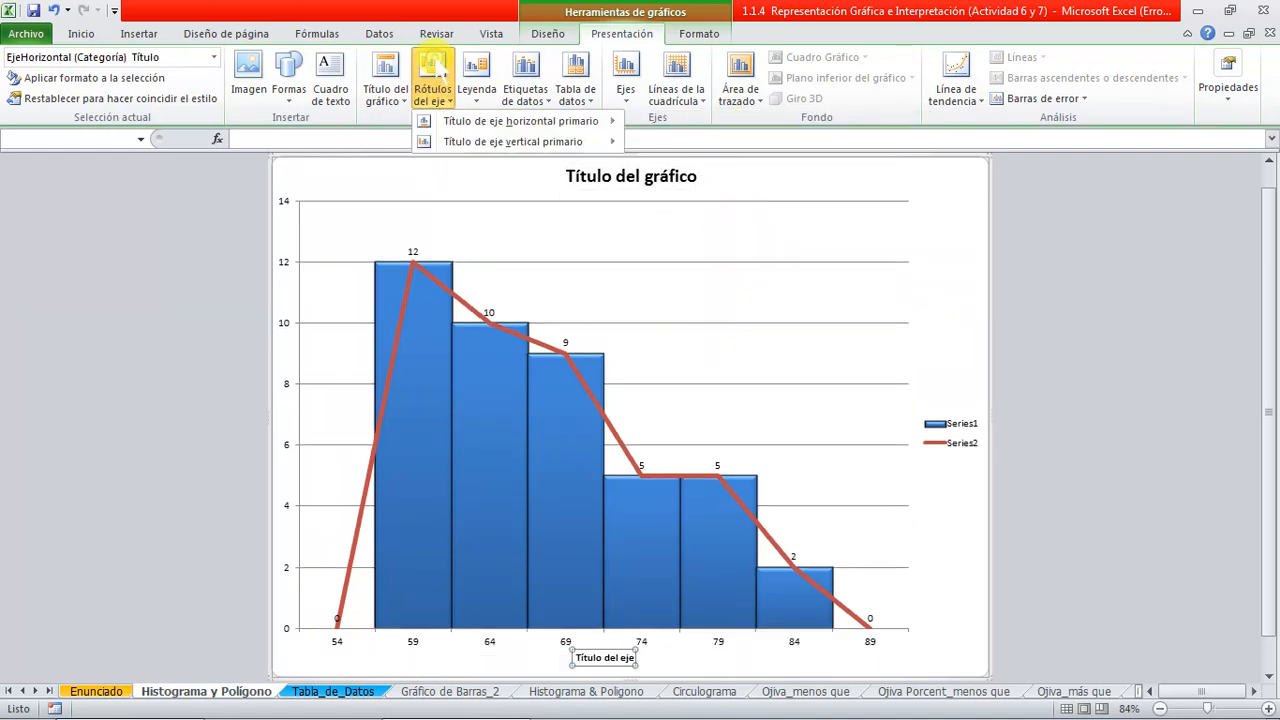
pyautogui.moveTo(500, 142)
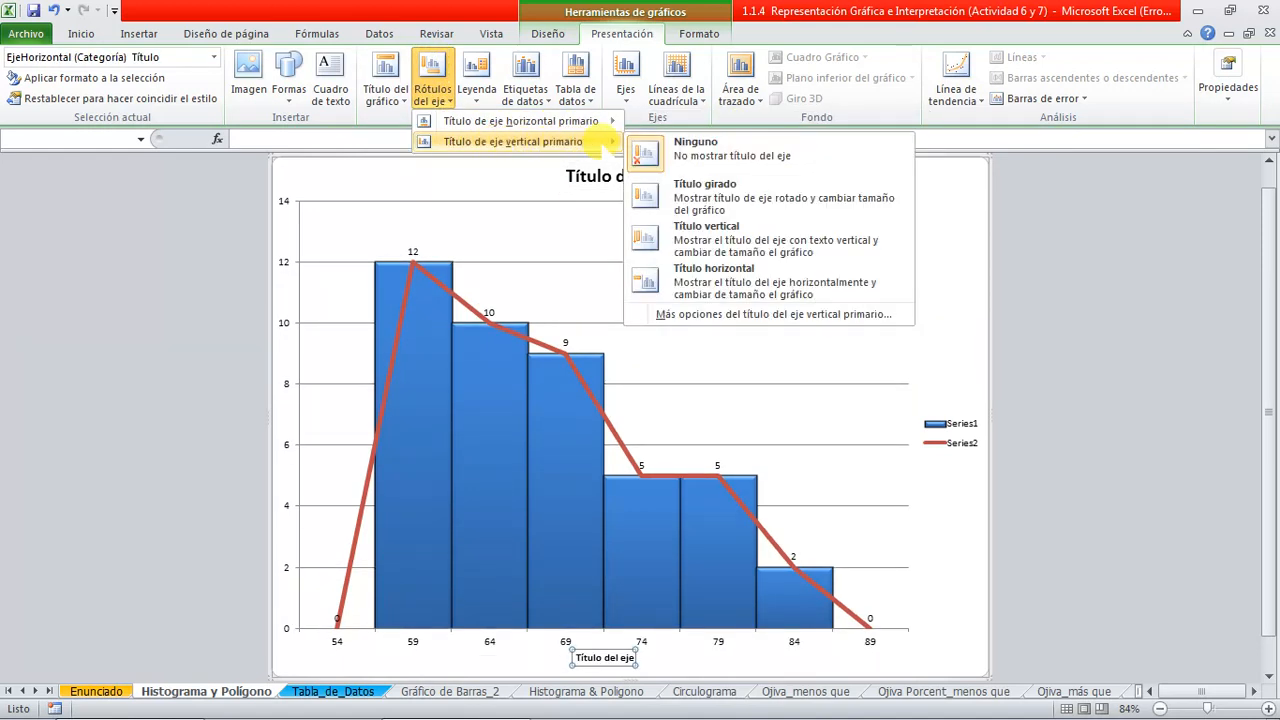
pyautogui.click(735, 198)
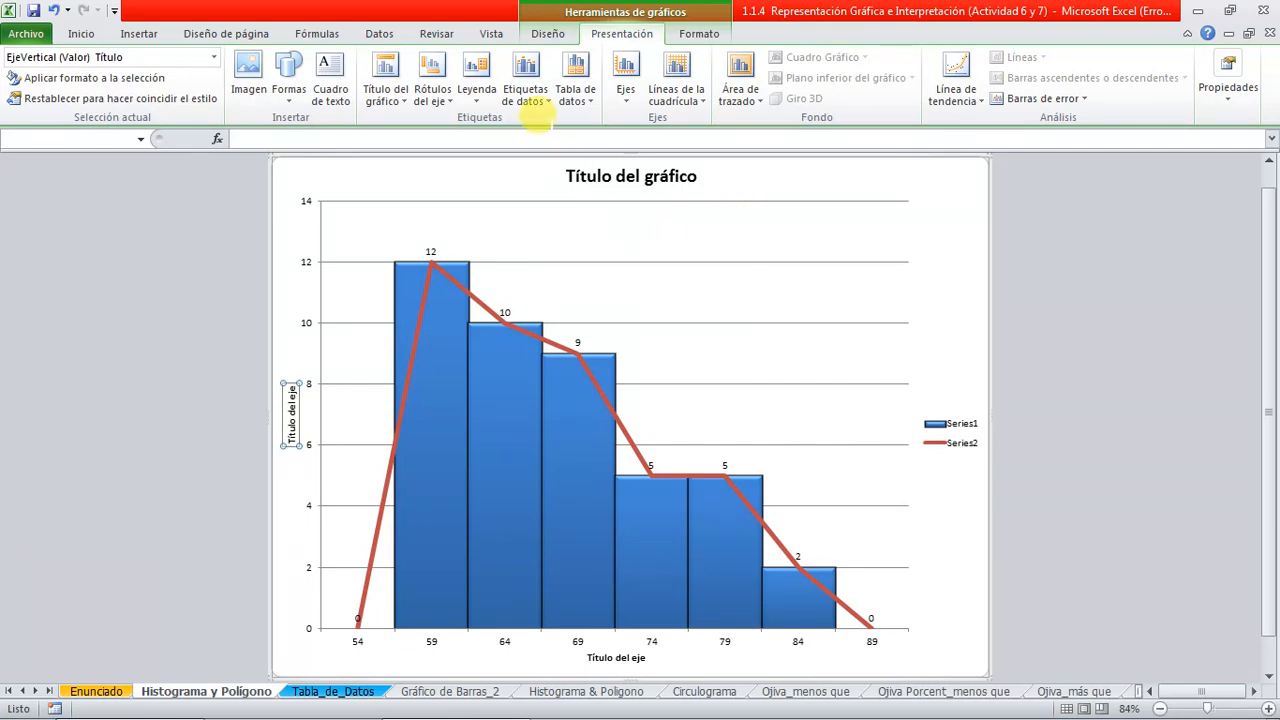
# Move the chart legend to the bottom of the chart
pyautogui.click(537, 104)
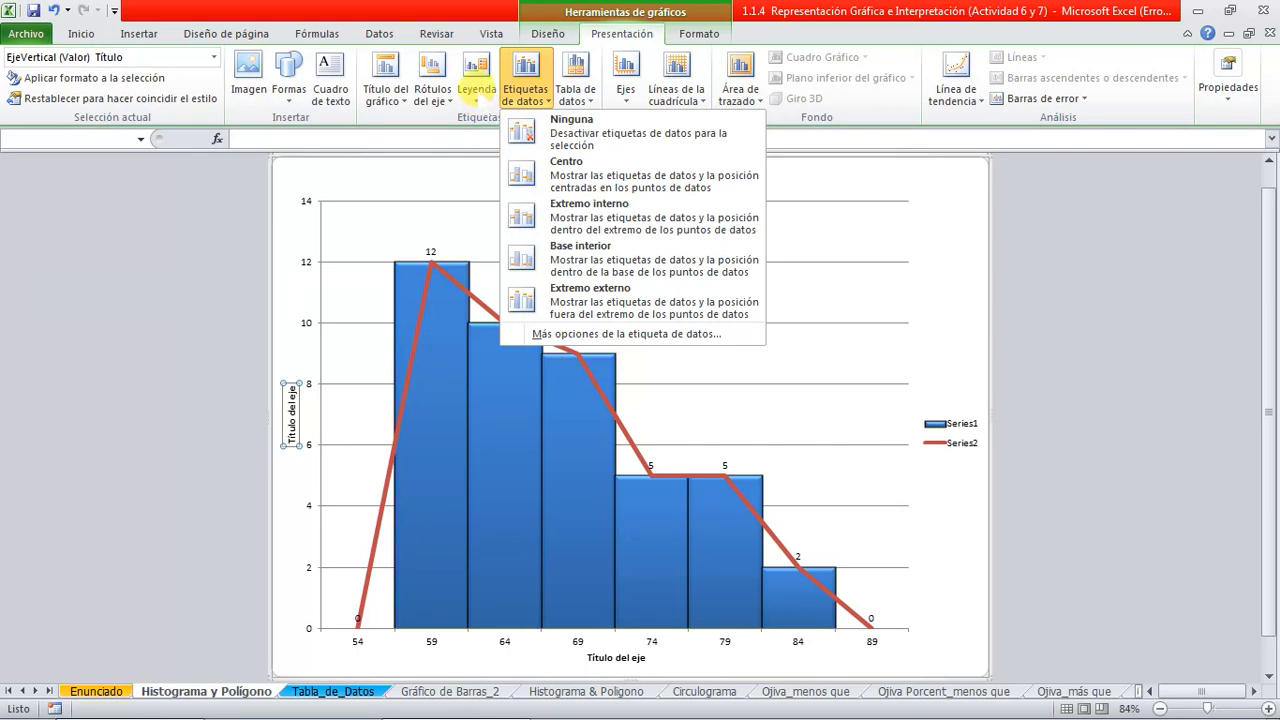
pyautogui.click(476, 88)
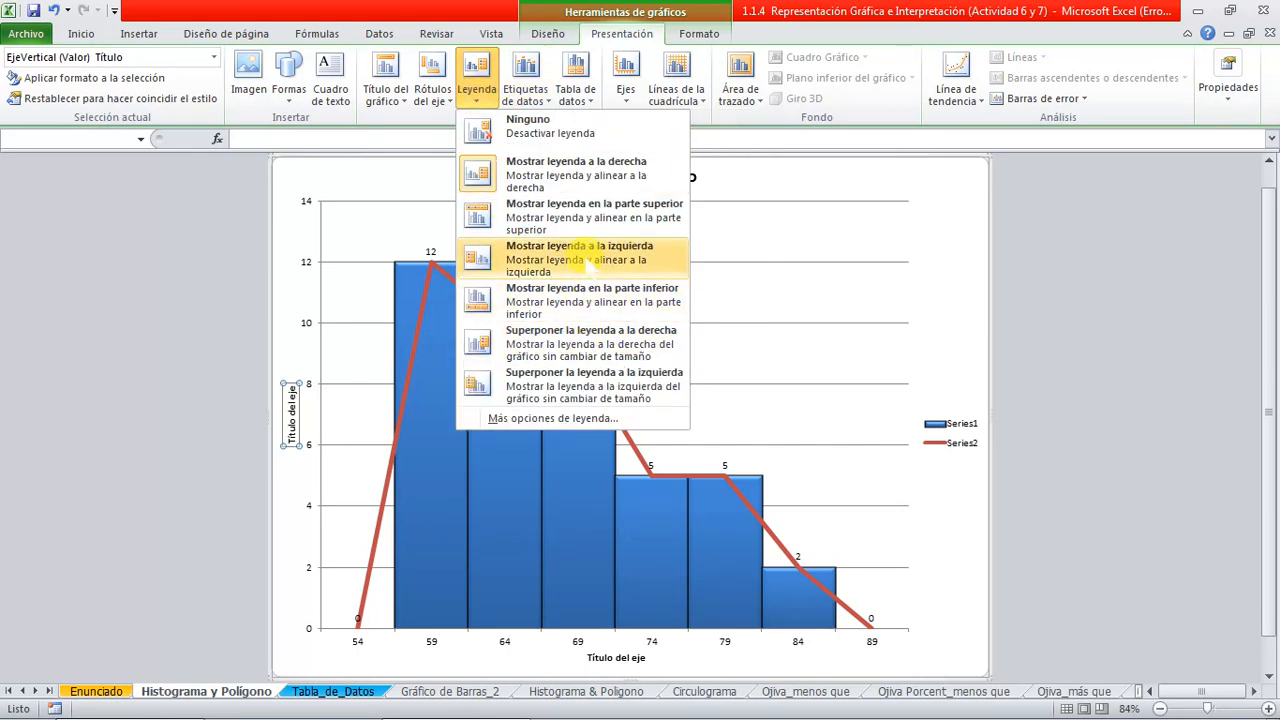
pyautogui.click(598, 295)
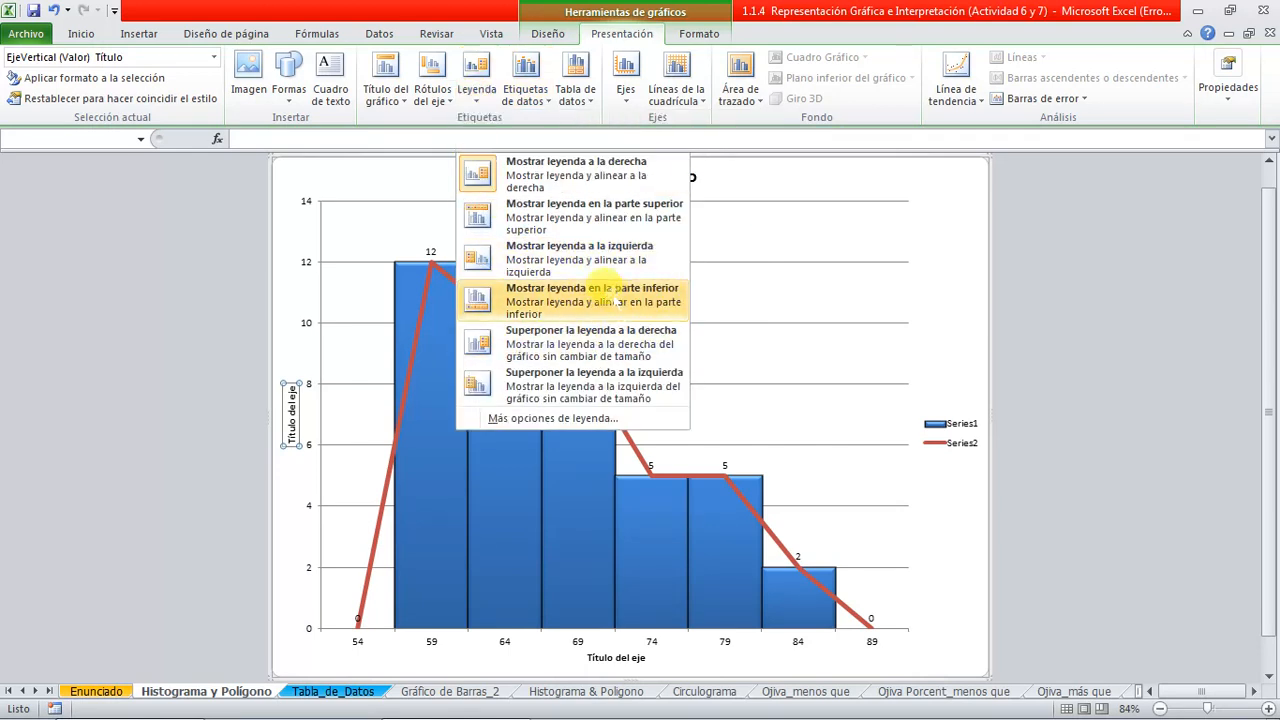
pyautogui.click(1164, 524)
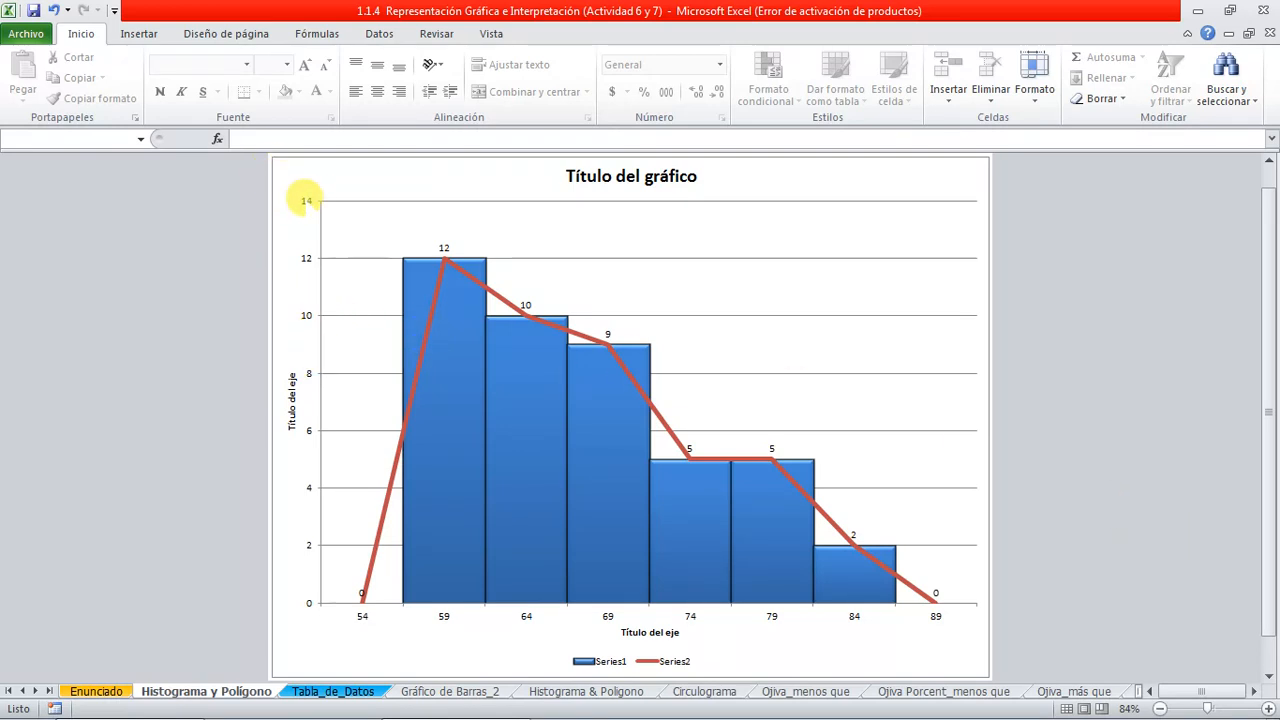
# Make the vertical axis numbers of the histogram bold and enlarge them to size 16
pyautogui.click(304, 199)
pyautogui.click(81, 33)
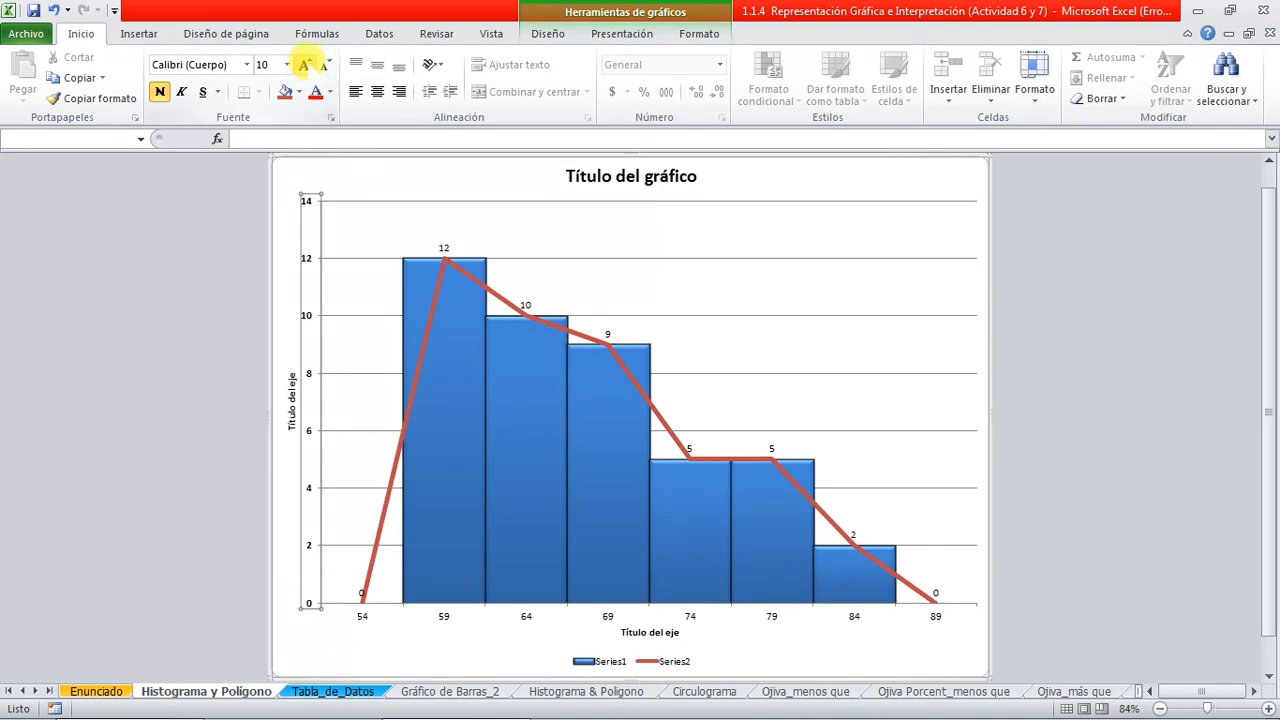
pyautogui.click(305, 65)
pyautogui.click(305, 65)
pyautogui.click(305, 65)
pyautogui.click(305, 65)
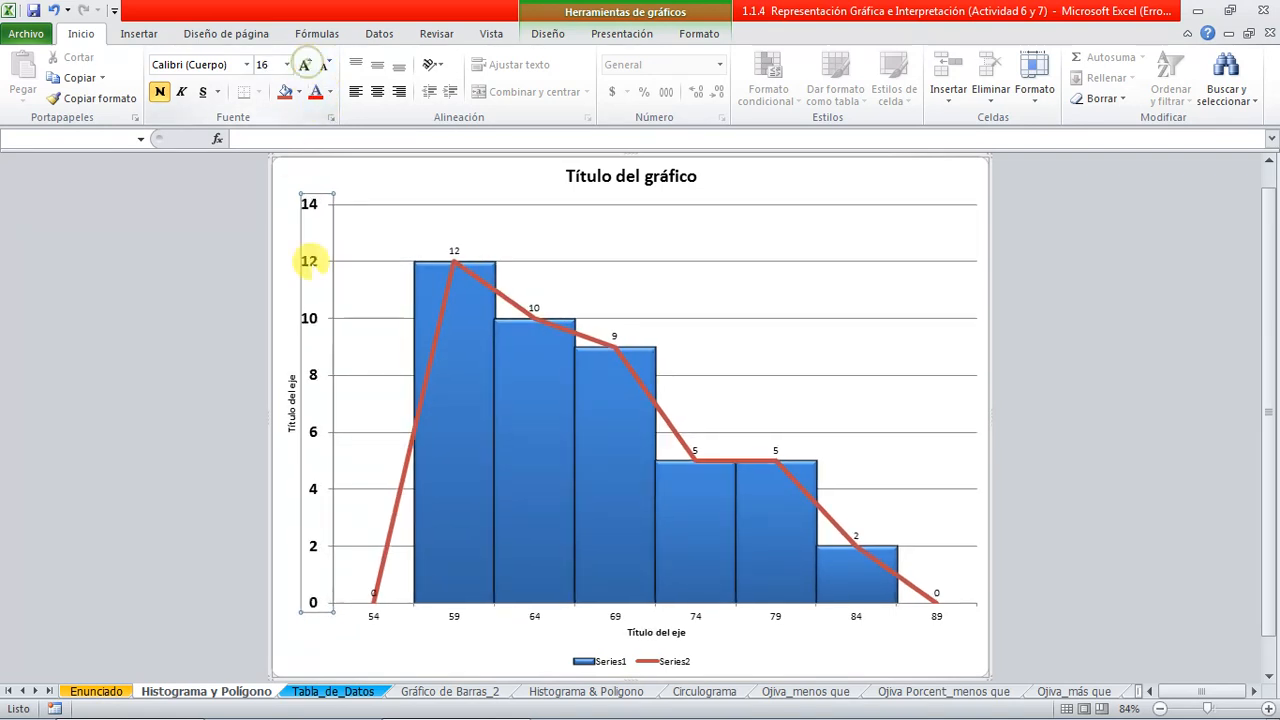
# Make the data labels above the columns bold and enlarge them to size 14
pyautogui.click(452, 260)
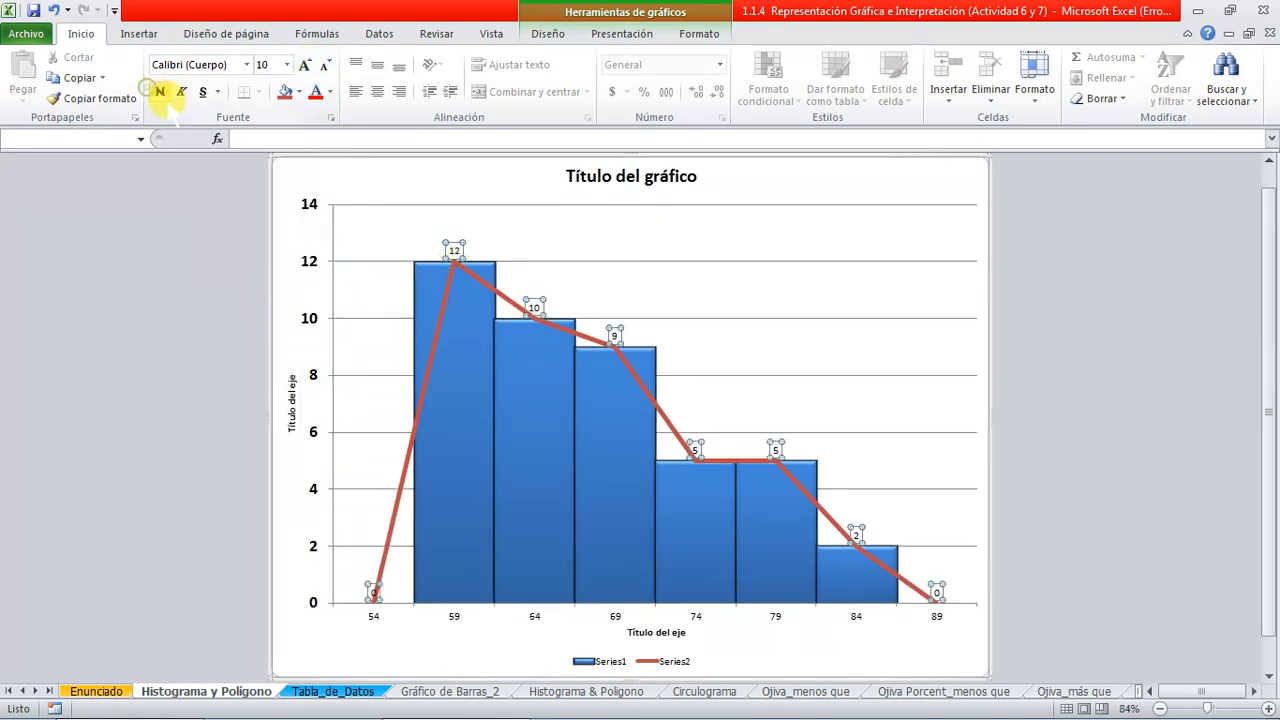
pyautogui.click(305, 65)
pyautogui.click(305, 65)
pyautogui.click(305, 65)
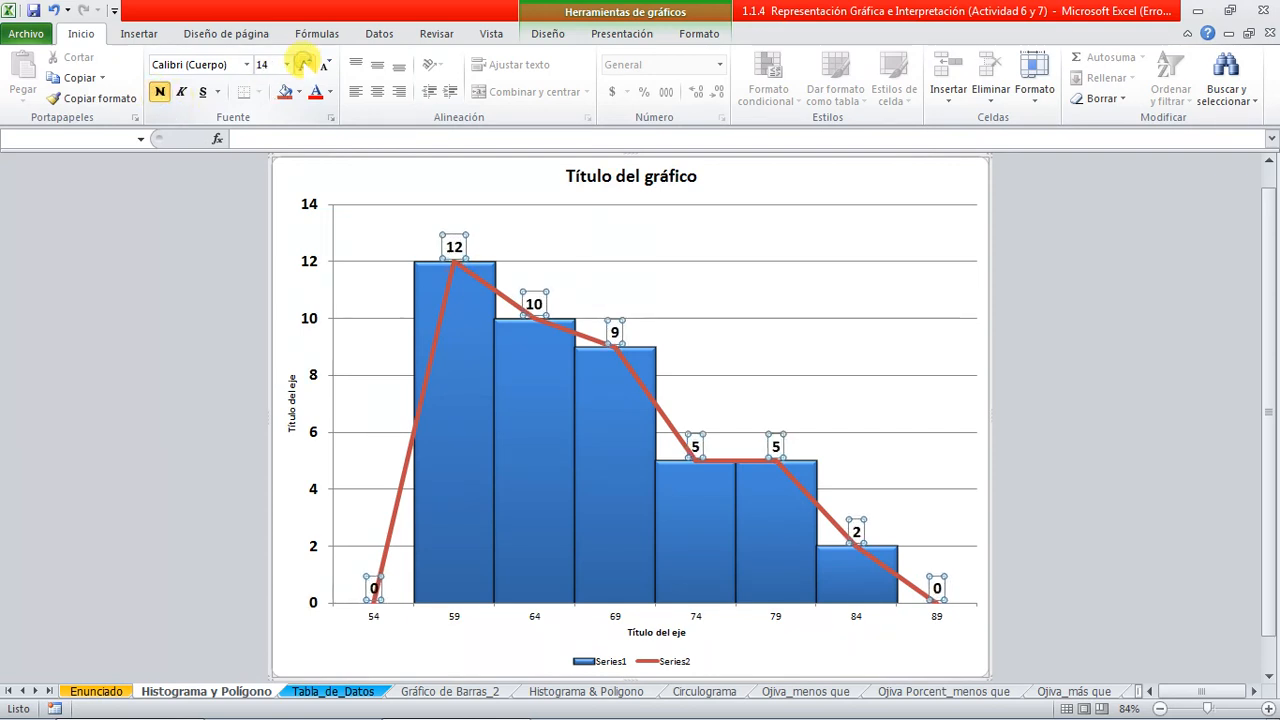
pyautogui.click(305, 65)
# Enlarge the rotated vertical axis title to font size 18
pyautogui.click(291, 400)
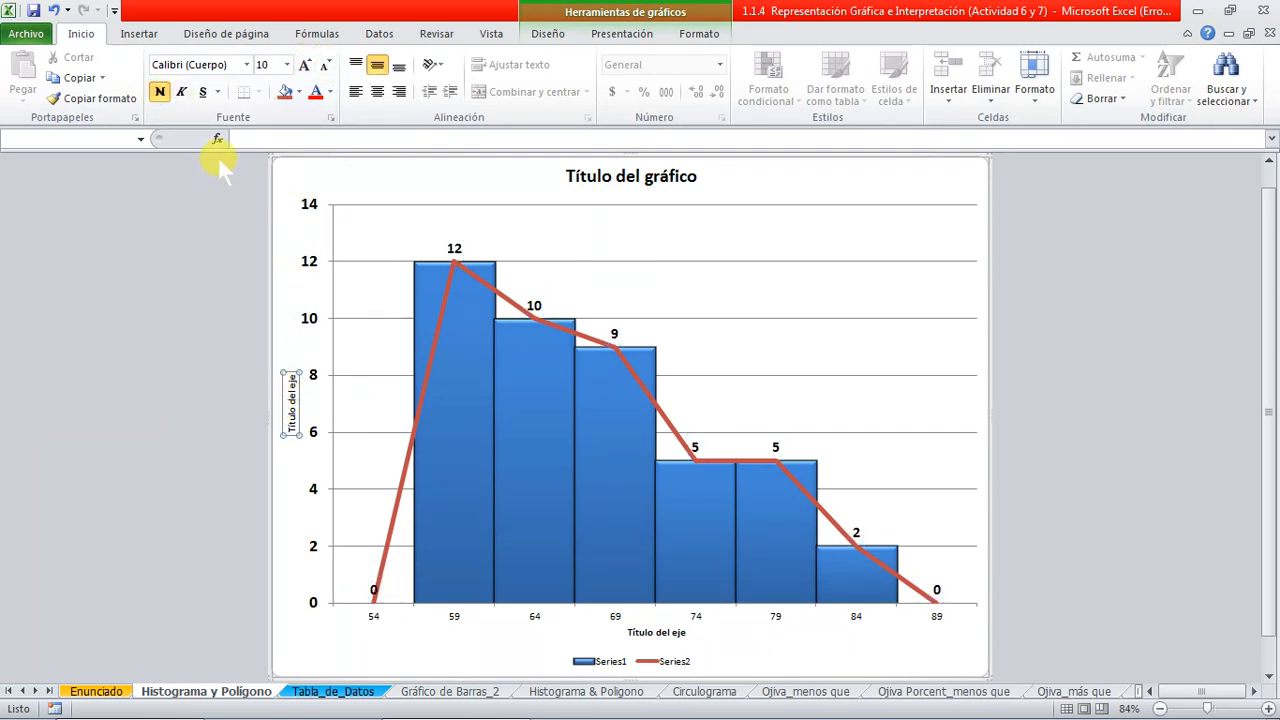
pyautogui.click(305, 65)
pyautogui.click(305, 65)
pyautogui.click(305, 65)
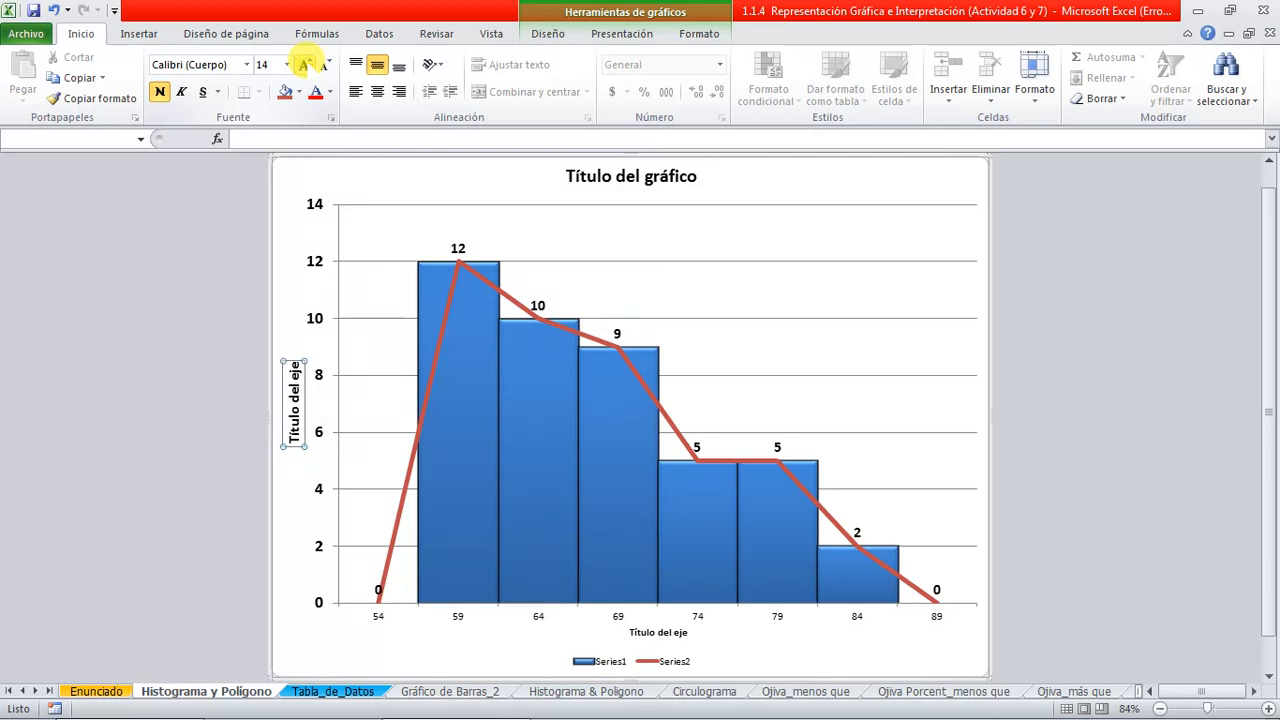
pyautogui.click(305, 65)
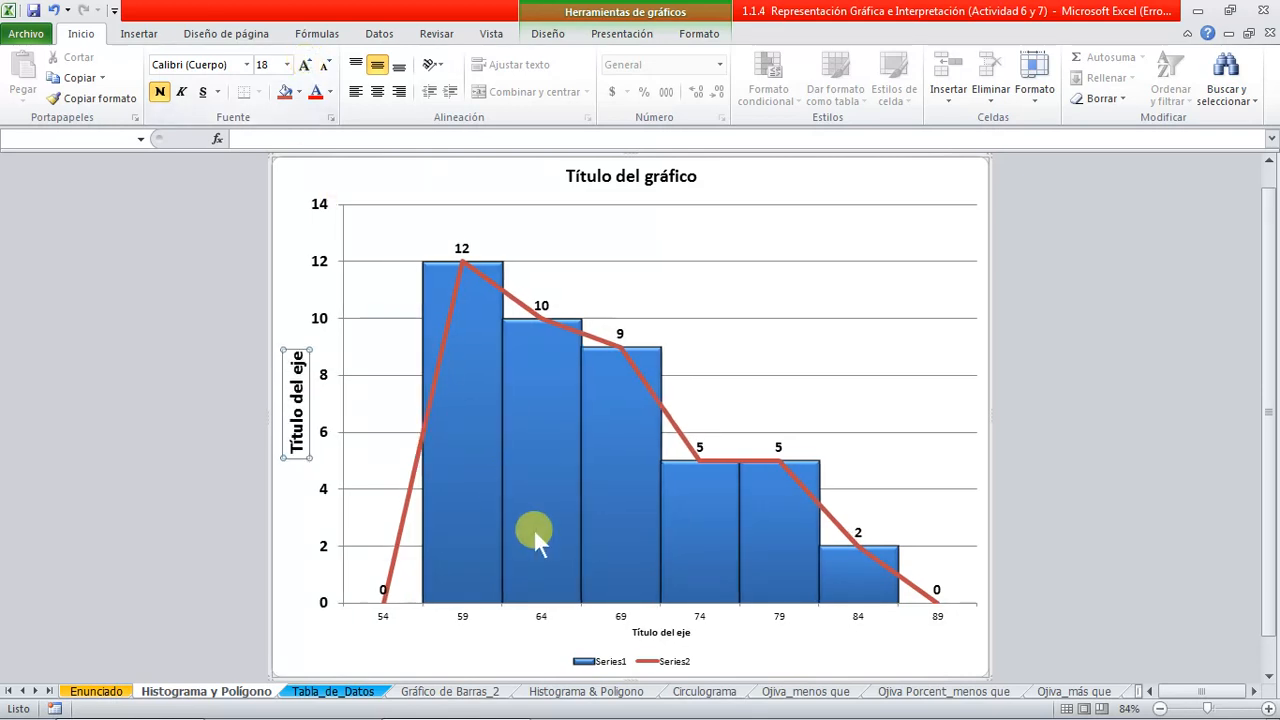
# Enlarge the horizontal axis title below the chart to font size 18
pyautogui.click(645, 628)
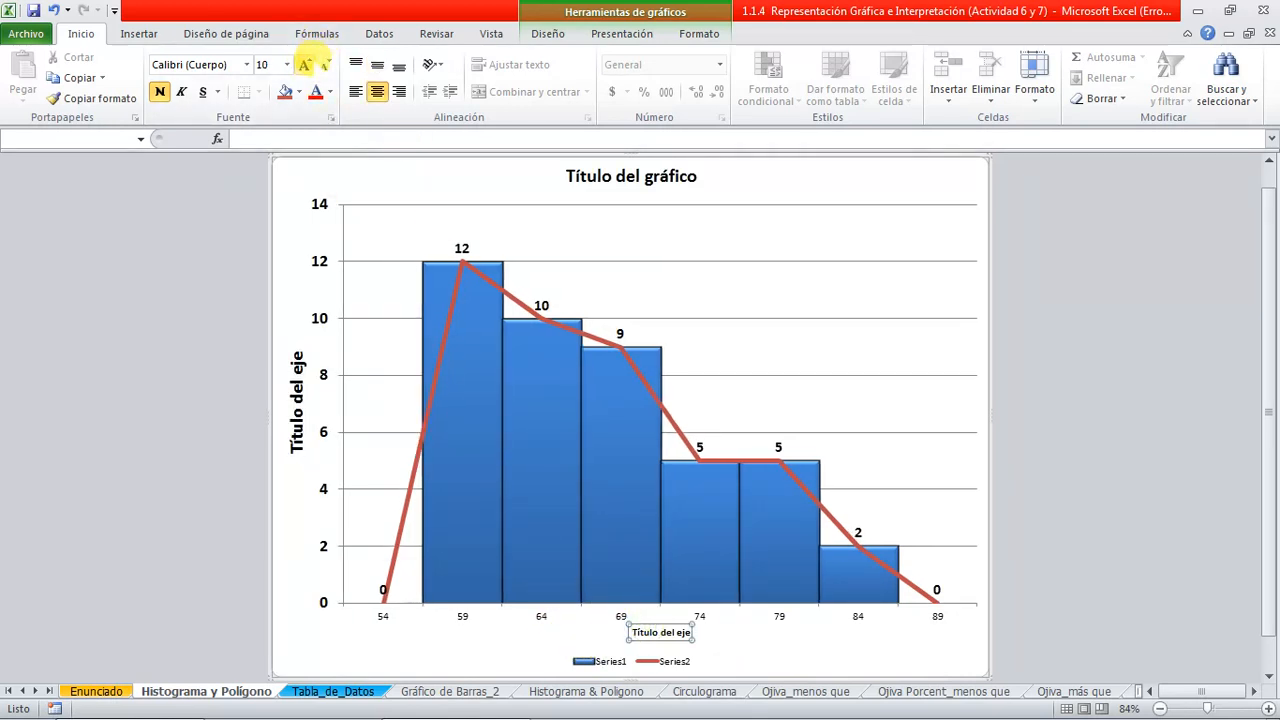
pyautogui.click(305, 65)
pyautogui.click(305, 65)
pyautogui.click(305, 65)
pyautogui.click(305, 65)
pyautogui.click(305, 65)
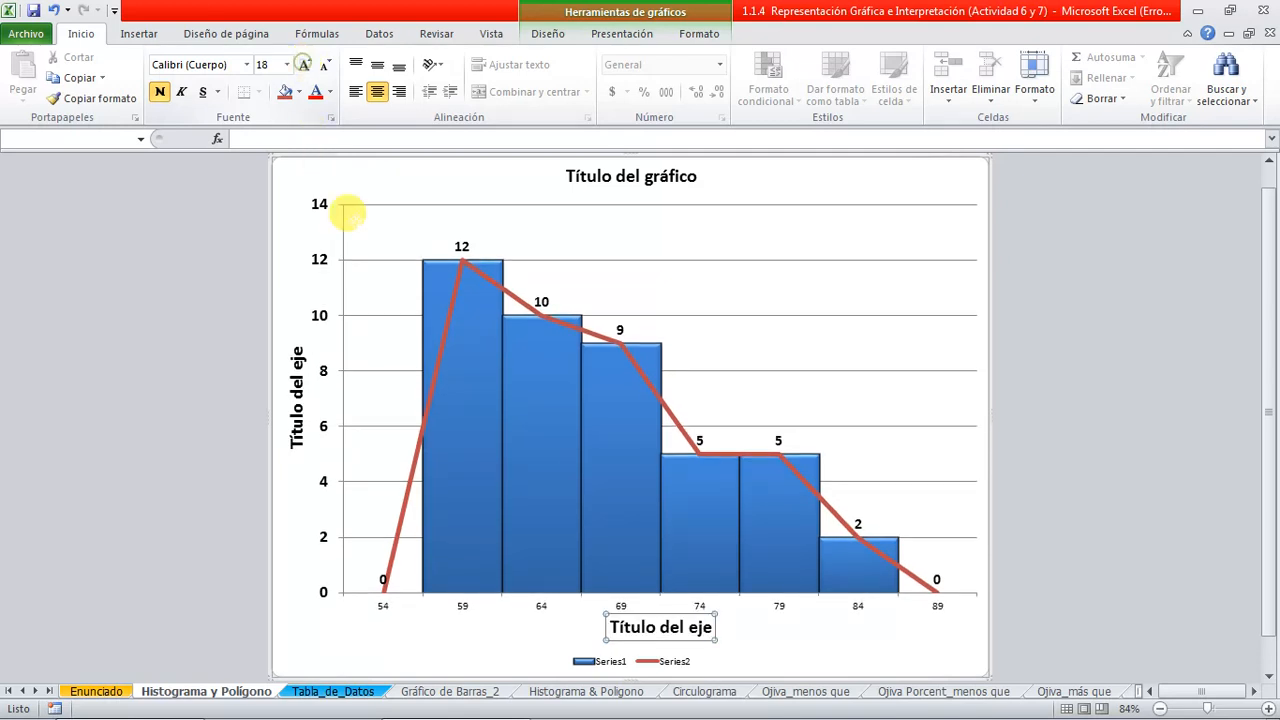
# Make the class mark numbers along the horizontal axis bold and enlarge them to size 16
pyautogui.click(457, 603)
pyautogui.click(323, 371)
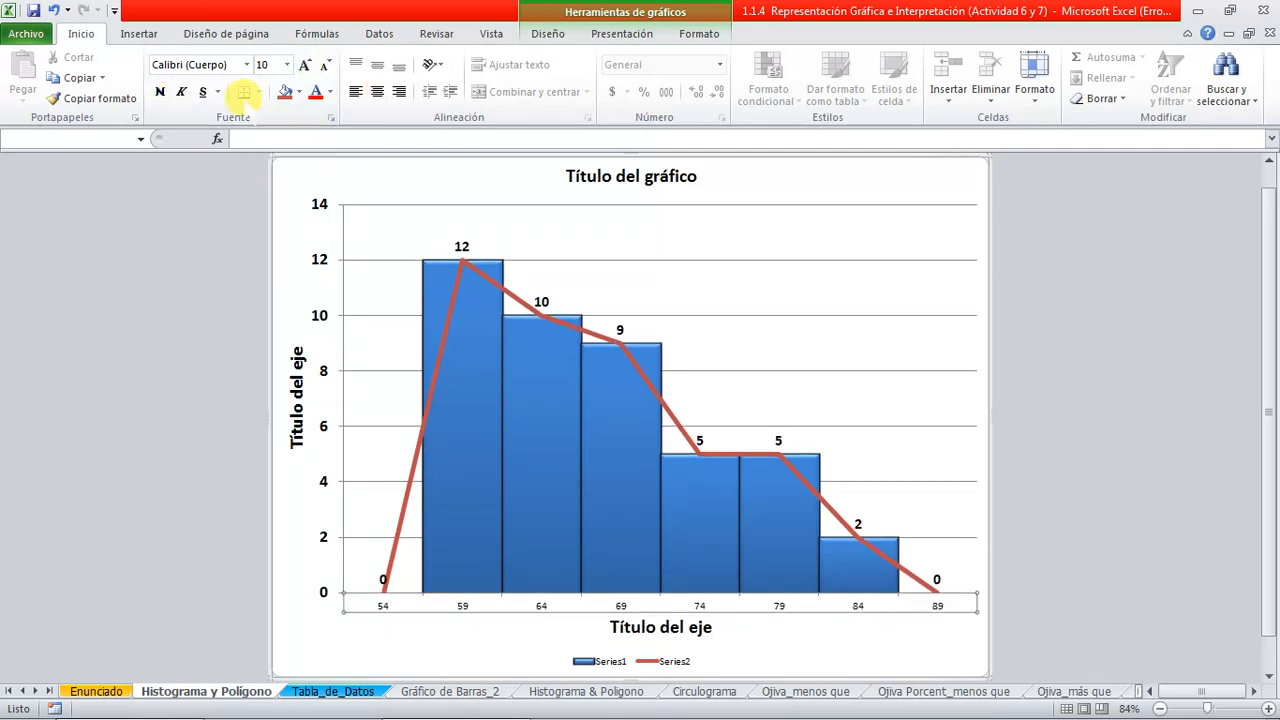
pyautogui.click(305, 65)
pyautogui.click(305, 65)
pyautogui.click(305, 65)
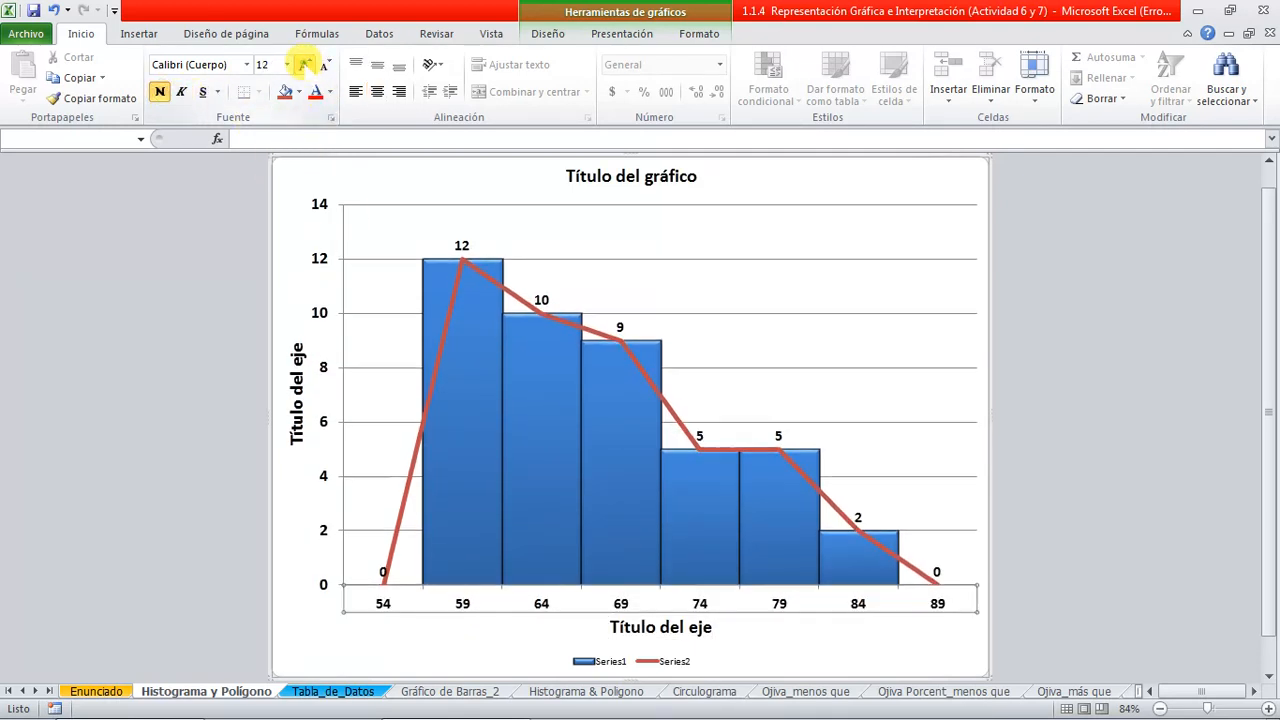
pyautogui.click(305, 65)
pyautogui.click(305, 65)
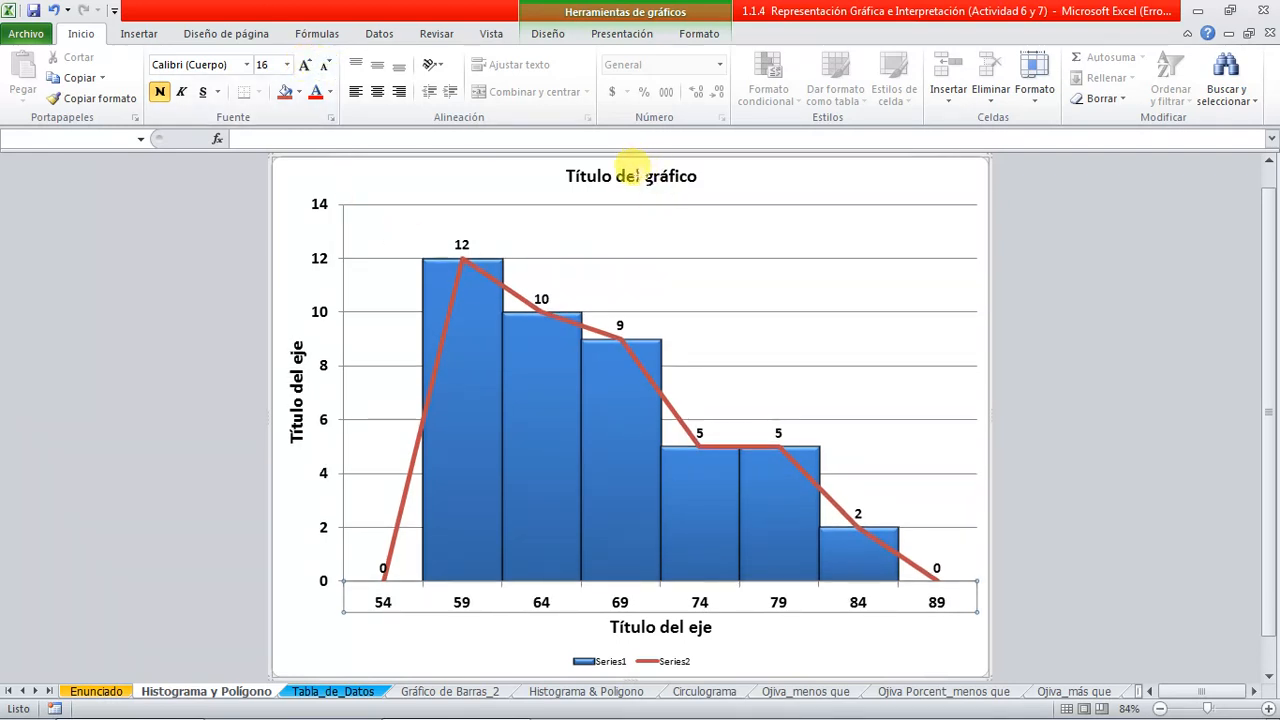
# Enlarge the chart title above the plot to font size 24
pyautogui.click(630, 172)
pyautogui.click(305, 65)
pyautogui.click(305, 65)
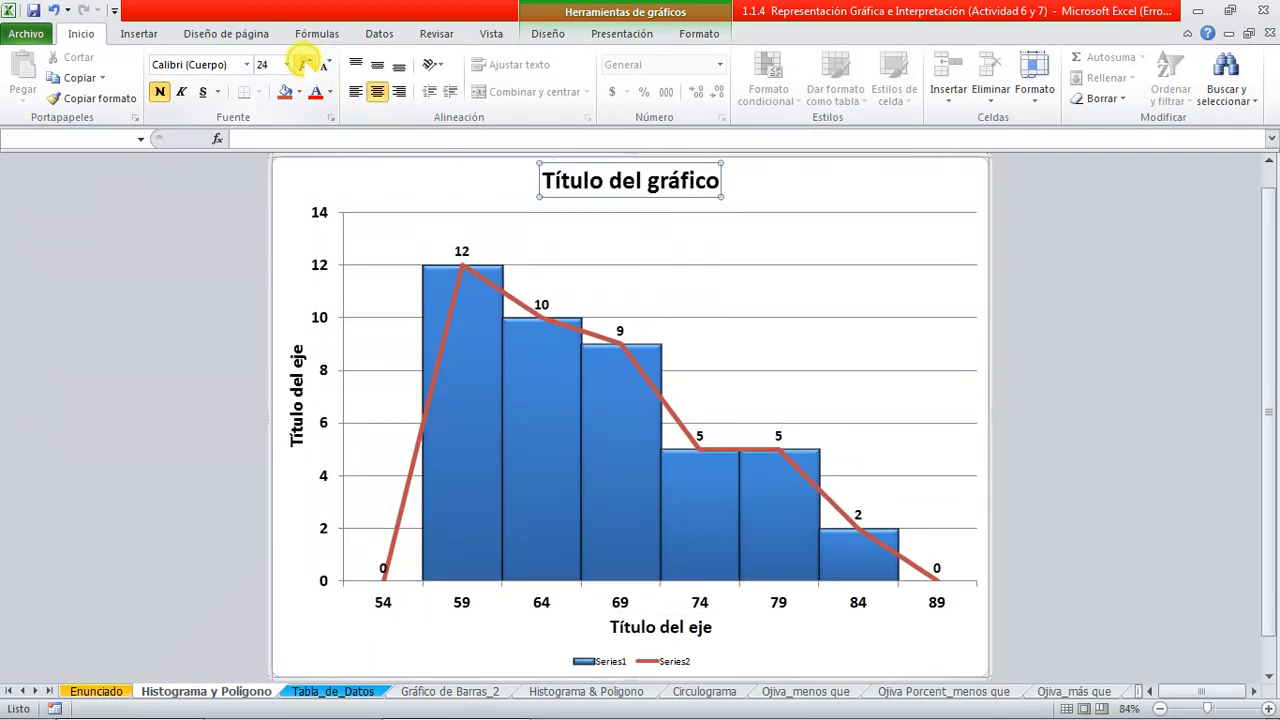
pyautogui.click(305, 65)
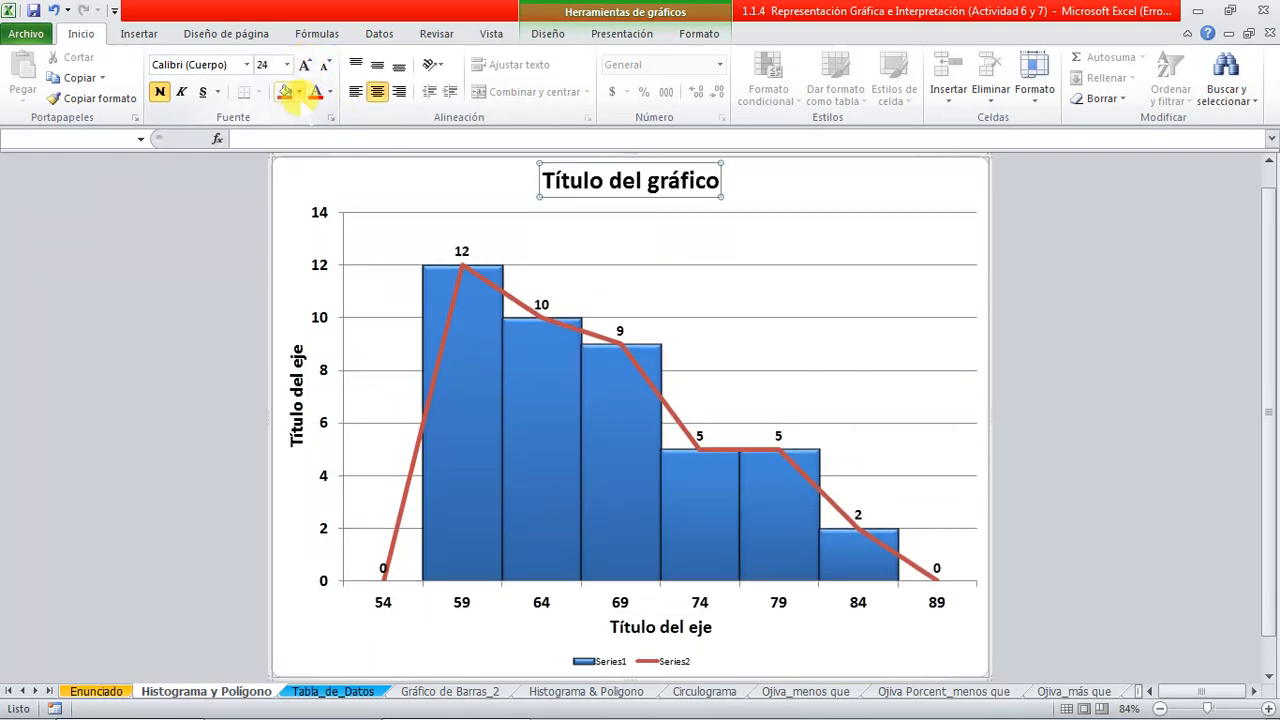
# Make the chart legend text bold and enlarge it to size 16
pyautogui.click(603, 661)
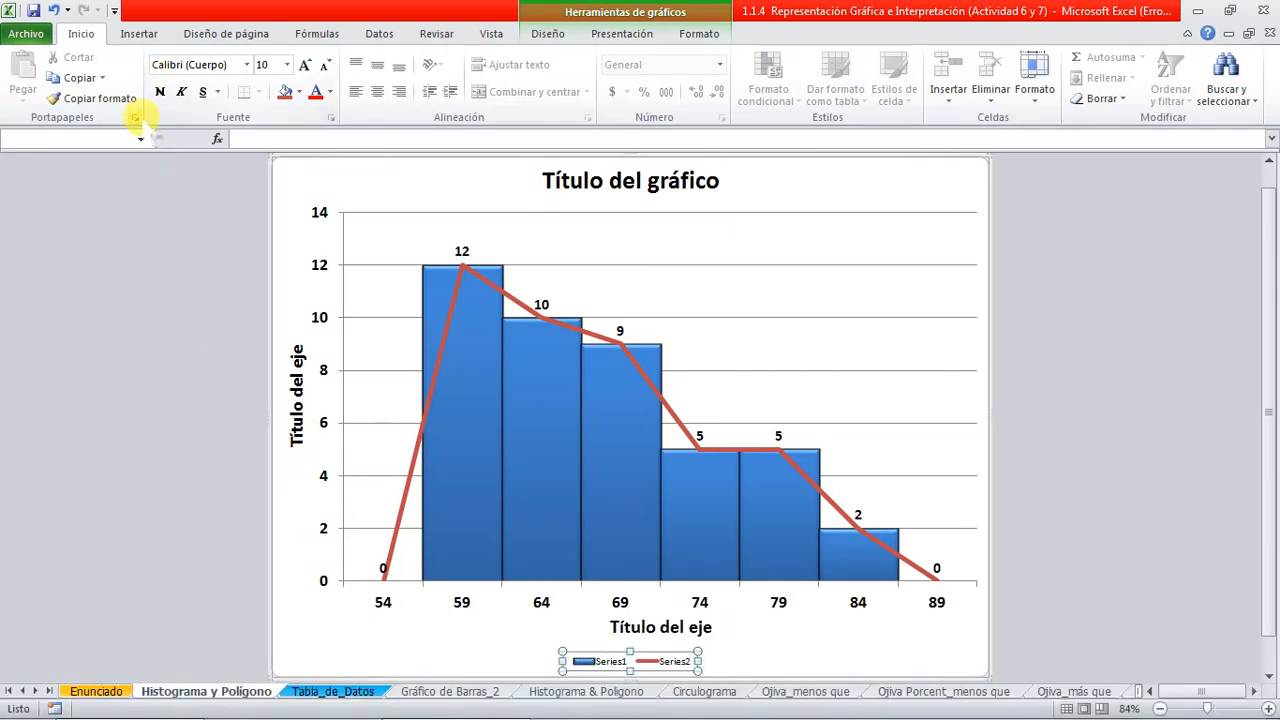
pyautogui.click(159, 91)
pyautogui.click(305, 65)
pyautogui.click(305, 65)
pyautogui.click(305, 65)
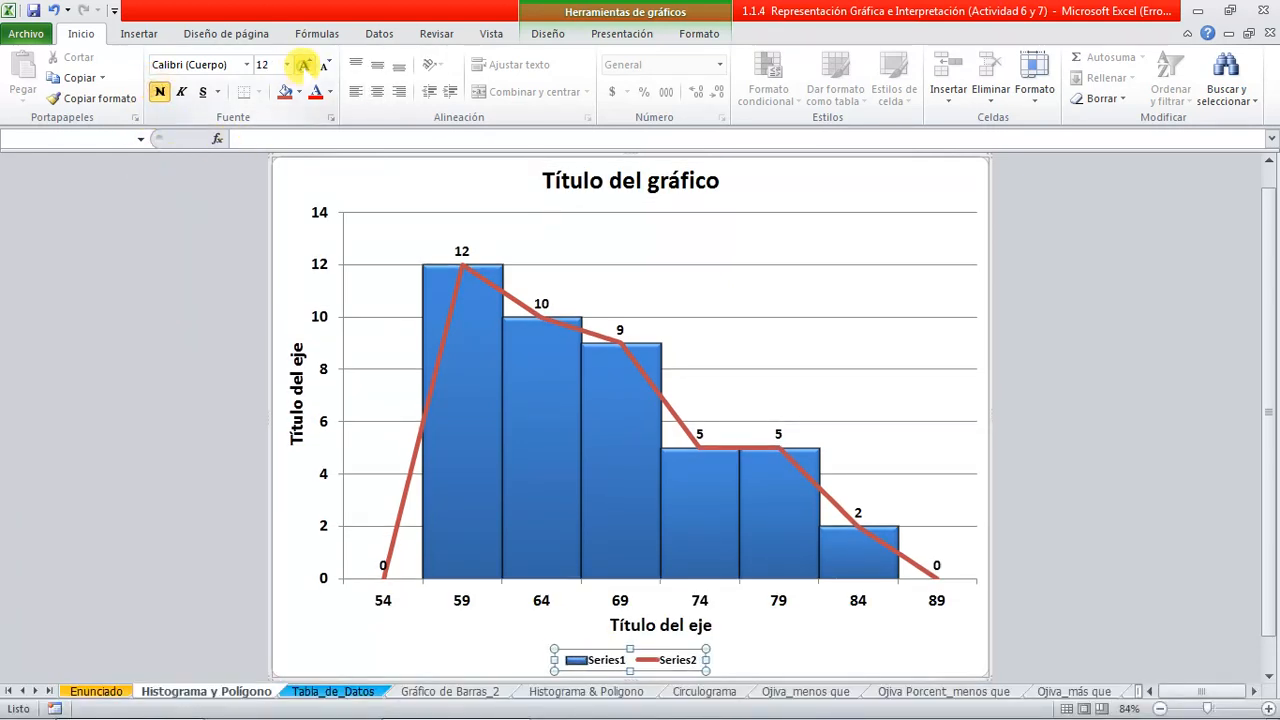
pyautogui.click(305, 65)
pyautogui.click(305, 65)
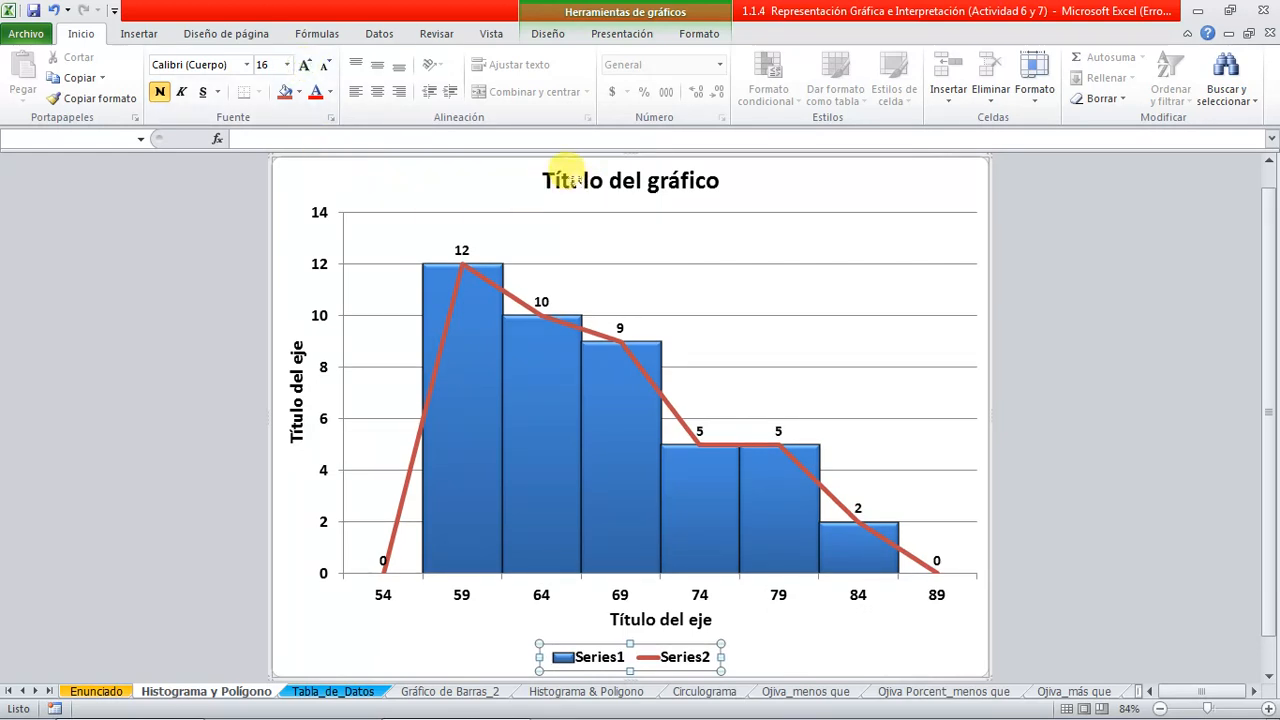
# Replace the placeholder chart title with "Histograma y Polígono de frecuencias"
pyautogui.click(566, 180)
pyautogui.click(588, 181)
pyautogui.hotkey('ctrl', 'a')
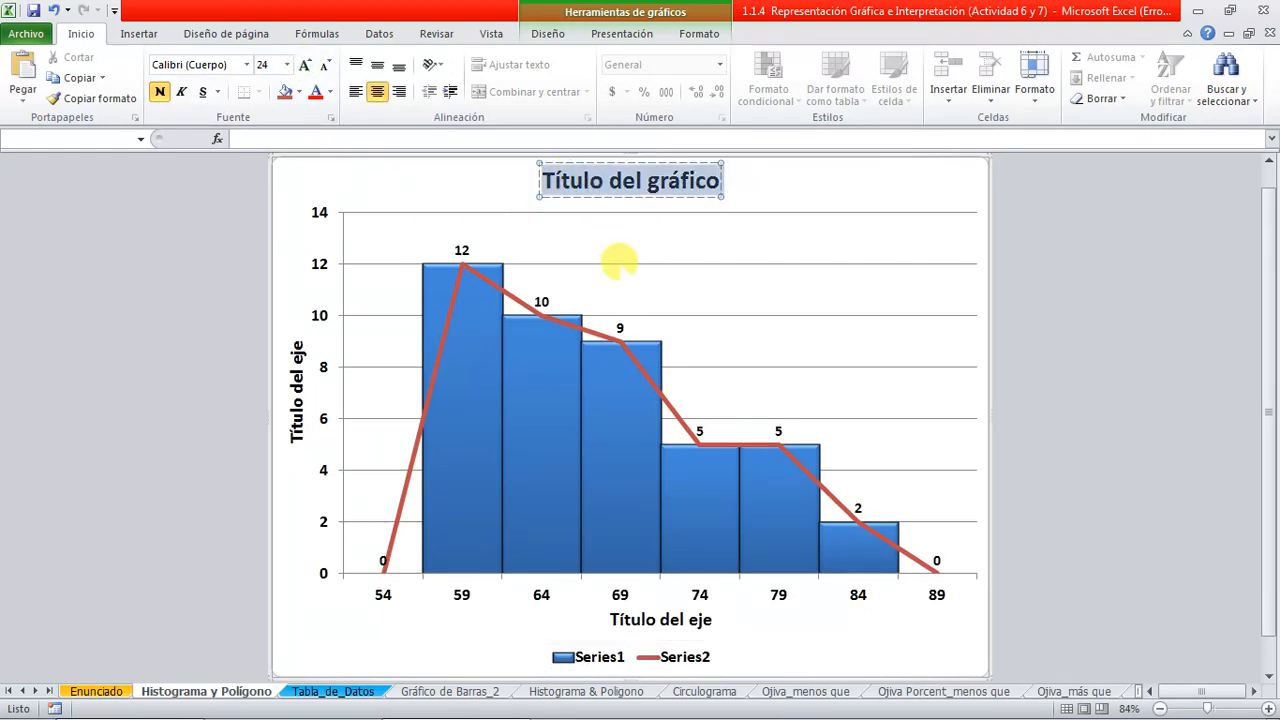
pyautogui.write('Histograma')
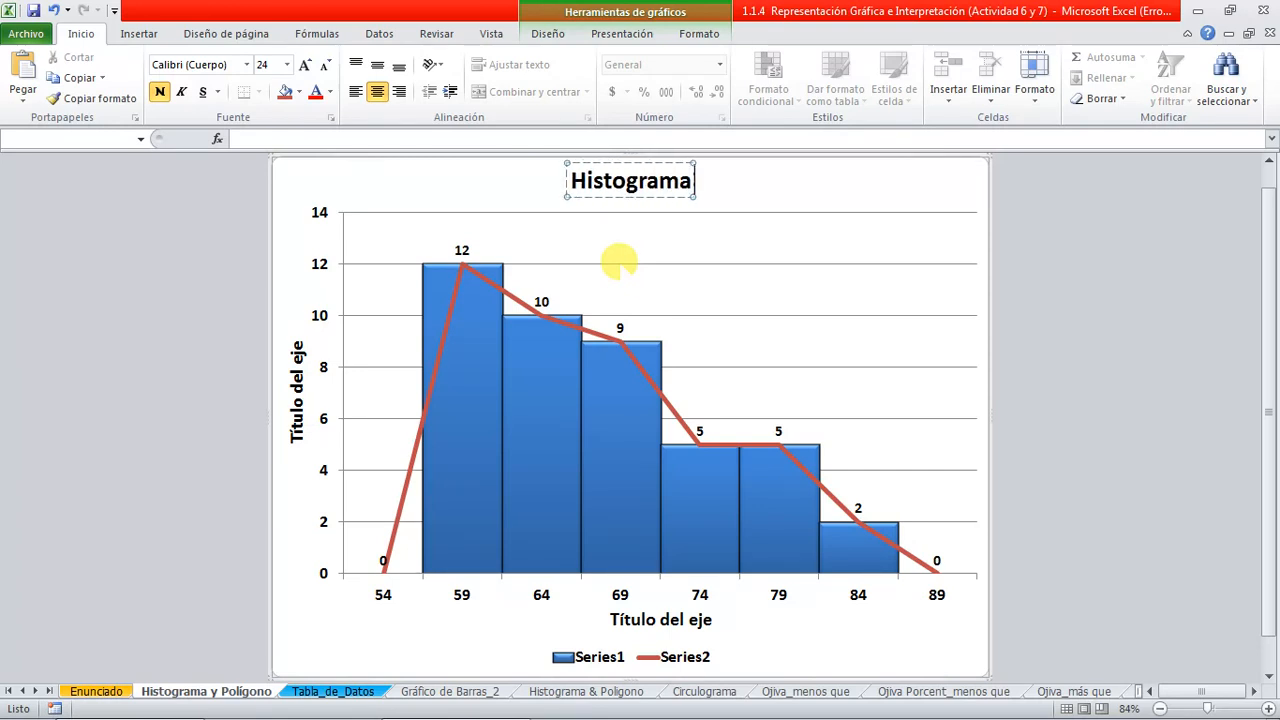
pyautogui.write(' y Pol')
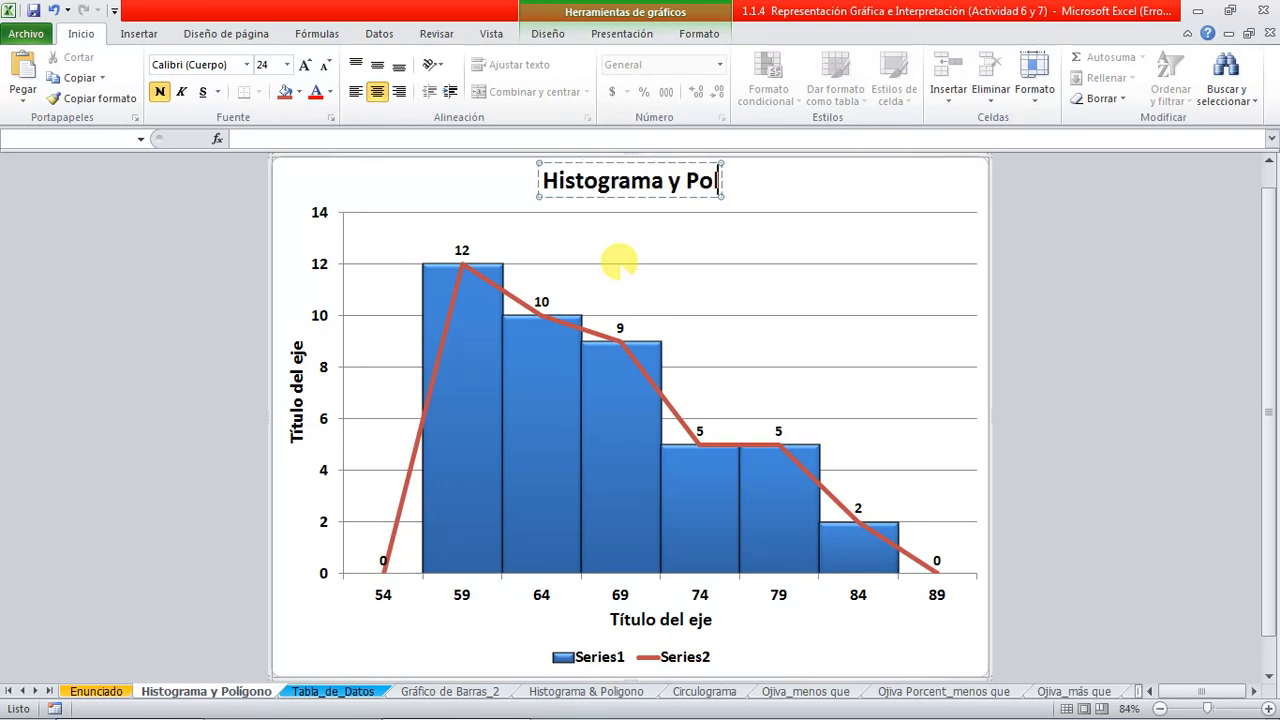
pyautogui.write('ígono')
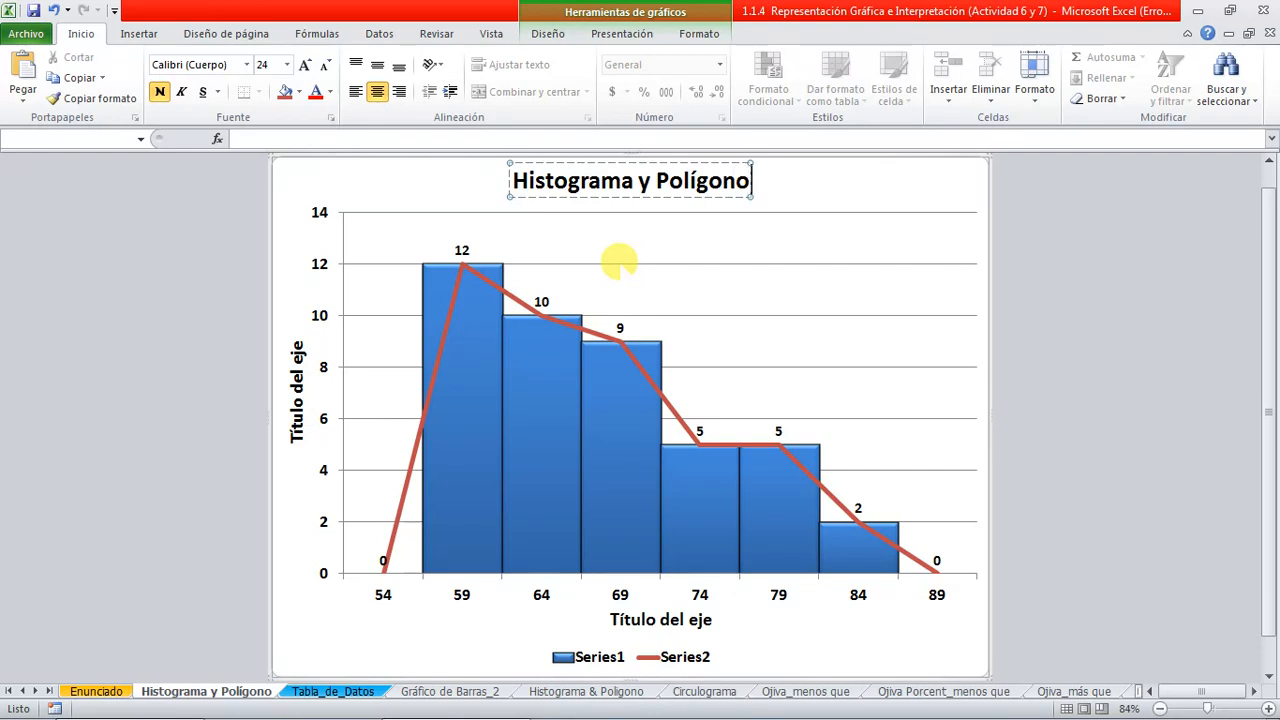
pyautogui.write(' de frecuencias')
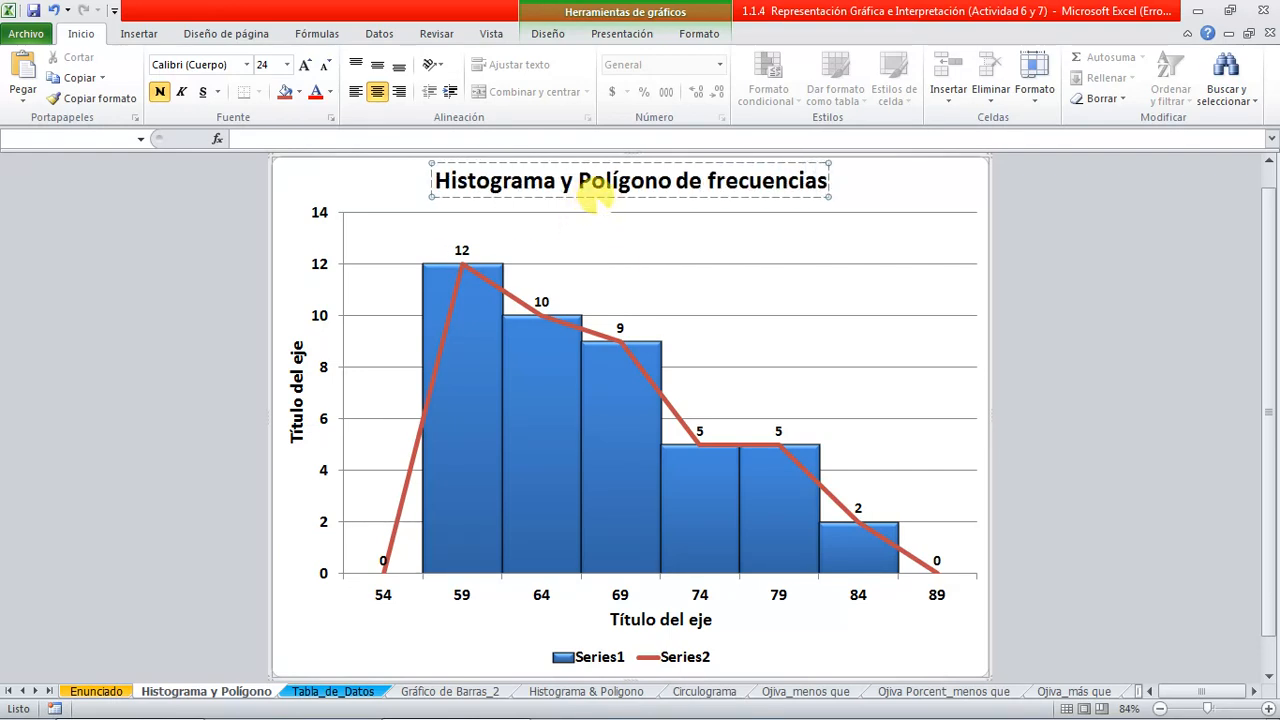
# Change the font of the chart title to BankGothic Md BT
pyautogui.click(594, 199)
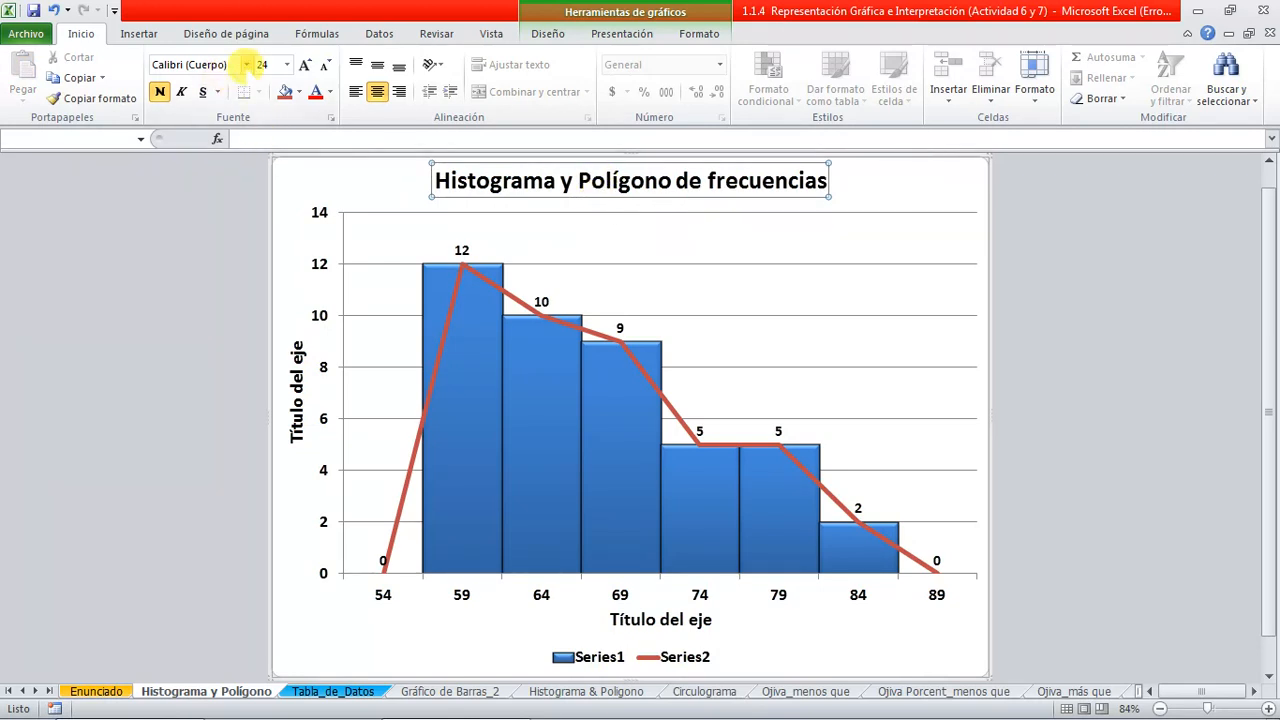
pyautogui.click(245, 64)
pyautogui.click(270, 171)
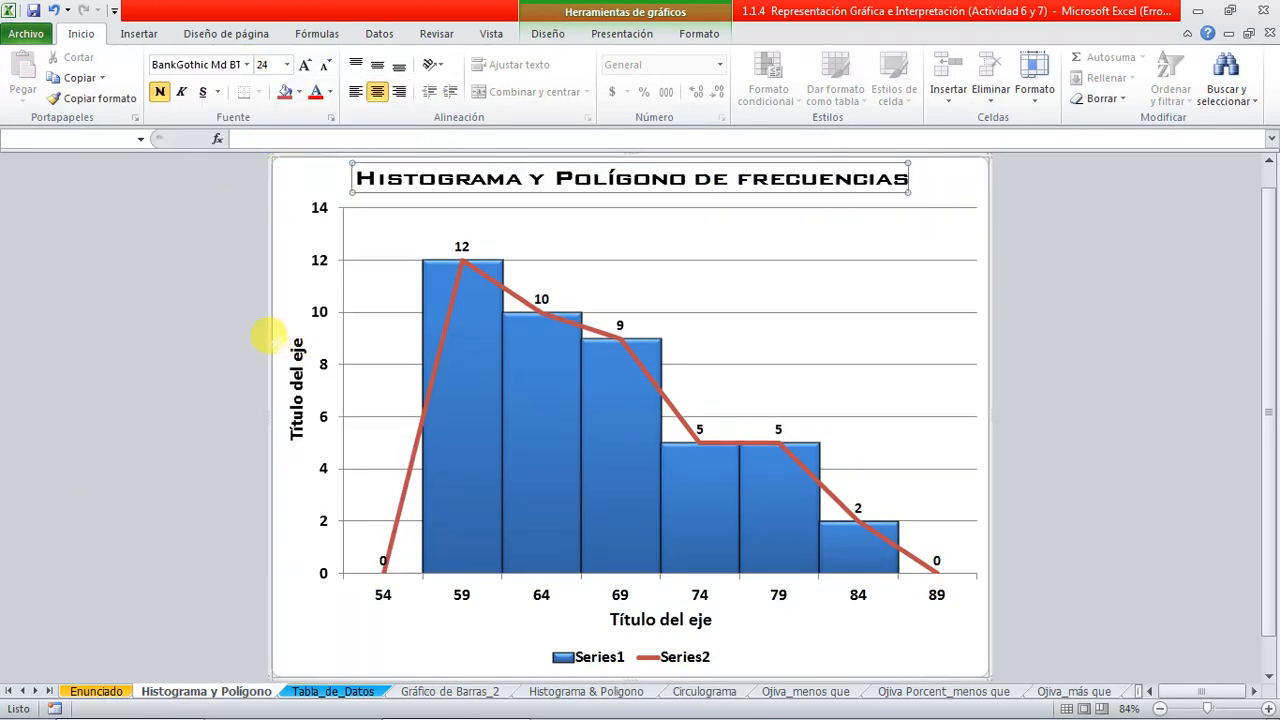
pyautogui.click(1078, 265)
# Replace the placeholder vertical axis title with "Número de Personas"
pyautogui.click(292, 385)
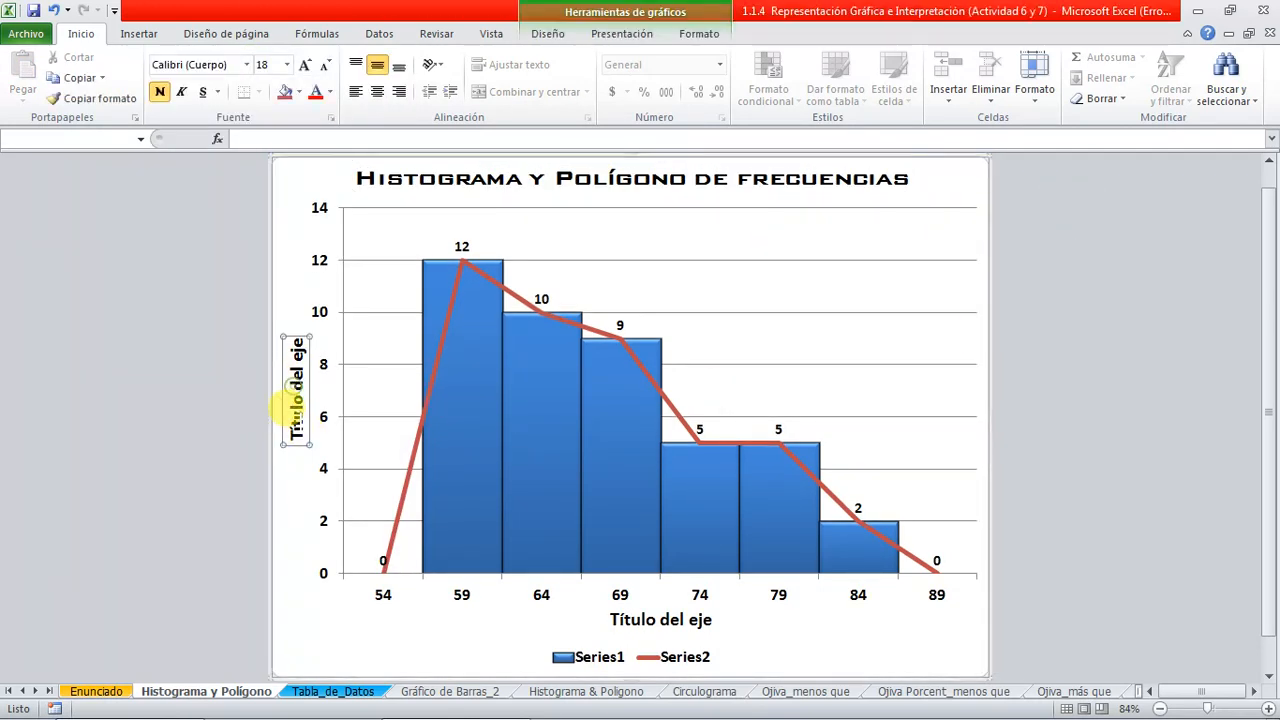
pyautogui.click(295, 395)
pyautogui.hotkey('ctrl', 'e')
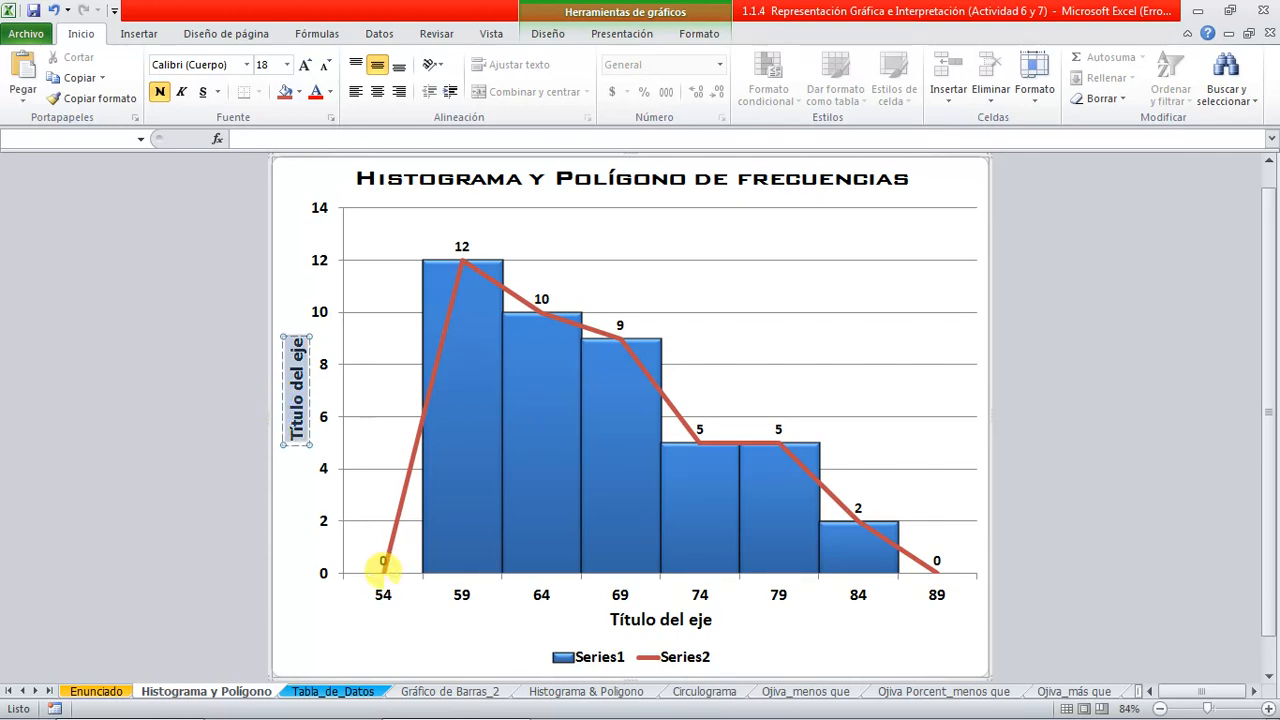
pyautogui.write('Número de')
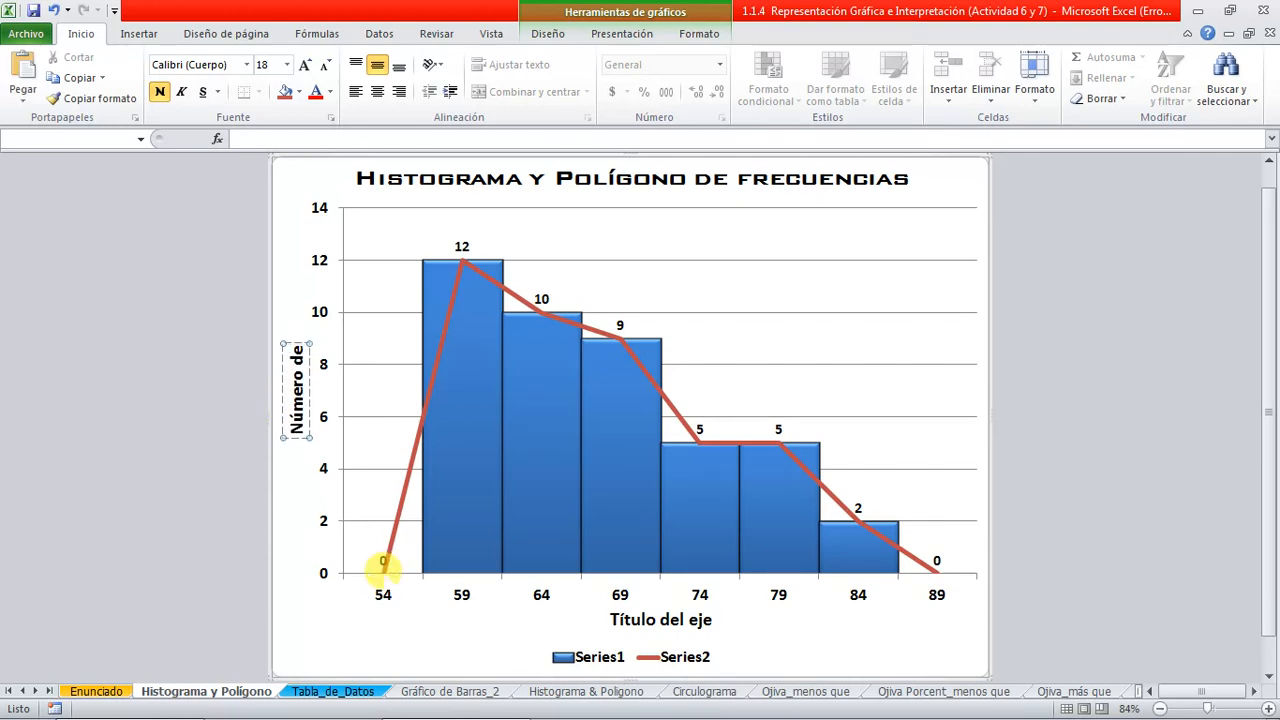
pyautogui.write(' Fersonas')
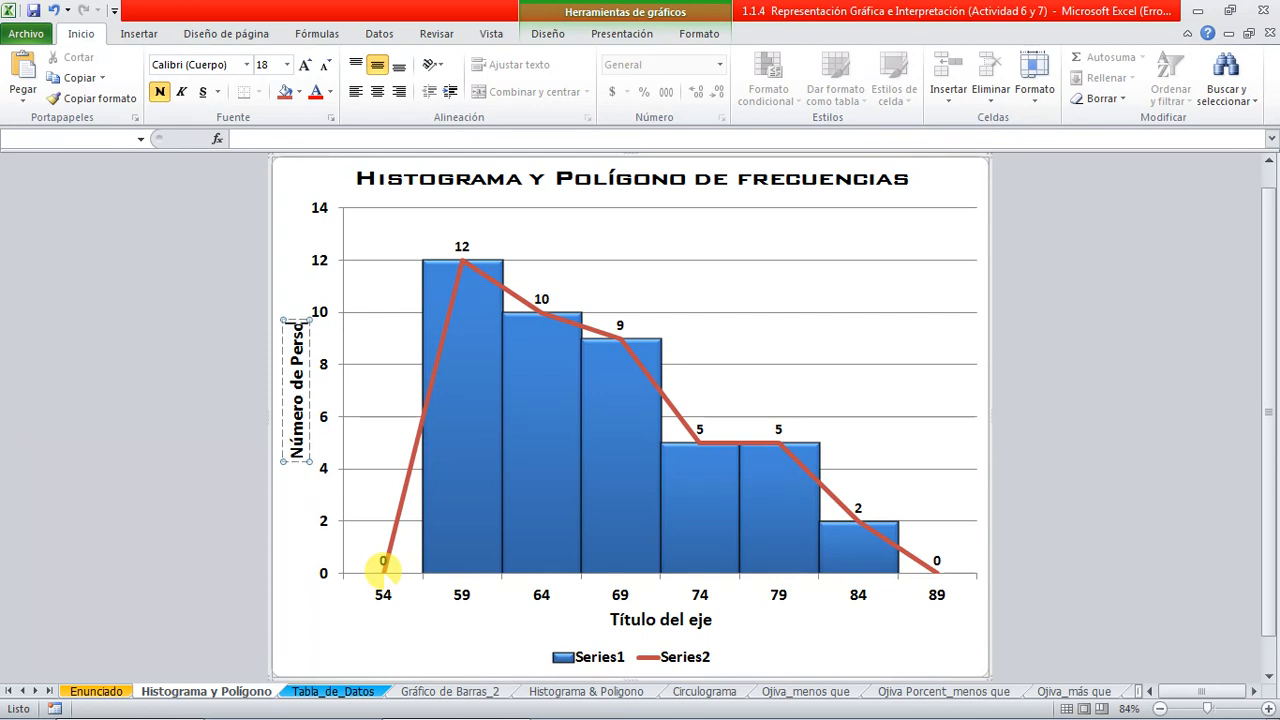
# Replace the placeholder horizontal axis title with "Marcas de Clase (años de edad)"
pyautogui.click(622, 614)
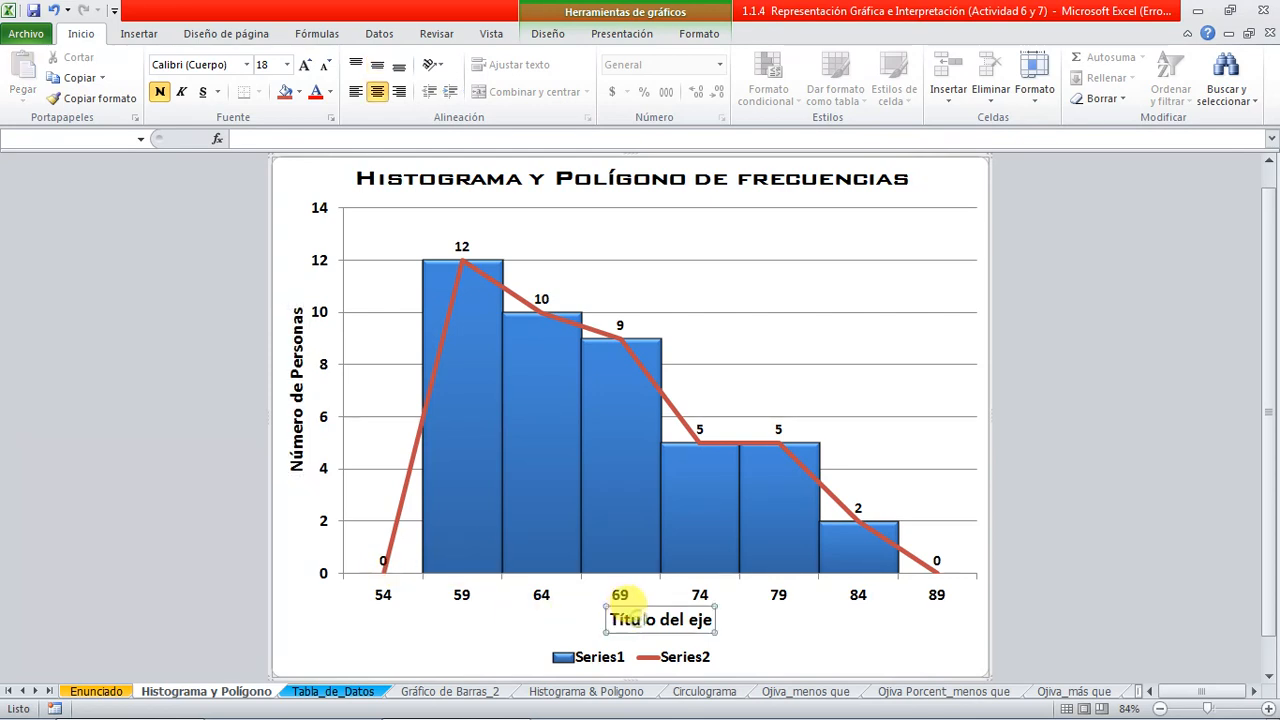
pyautogui.hotkey('ctrl', 'e')
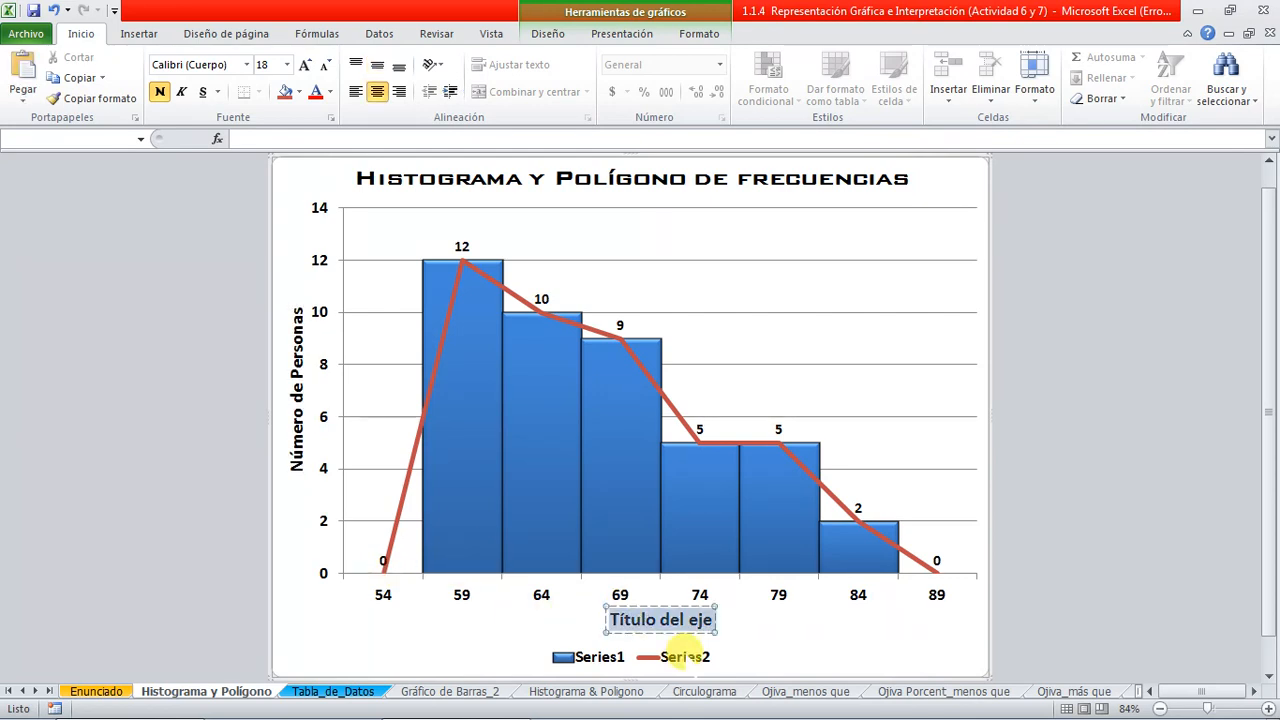
pyautogui.write('Marfaa')
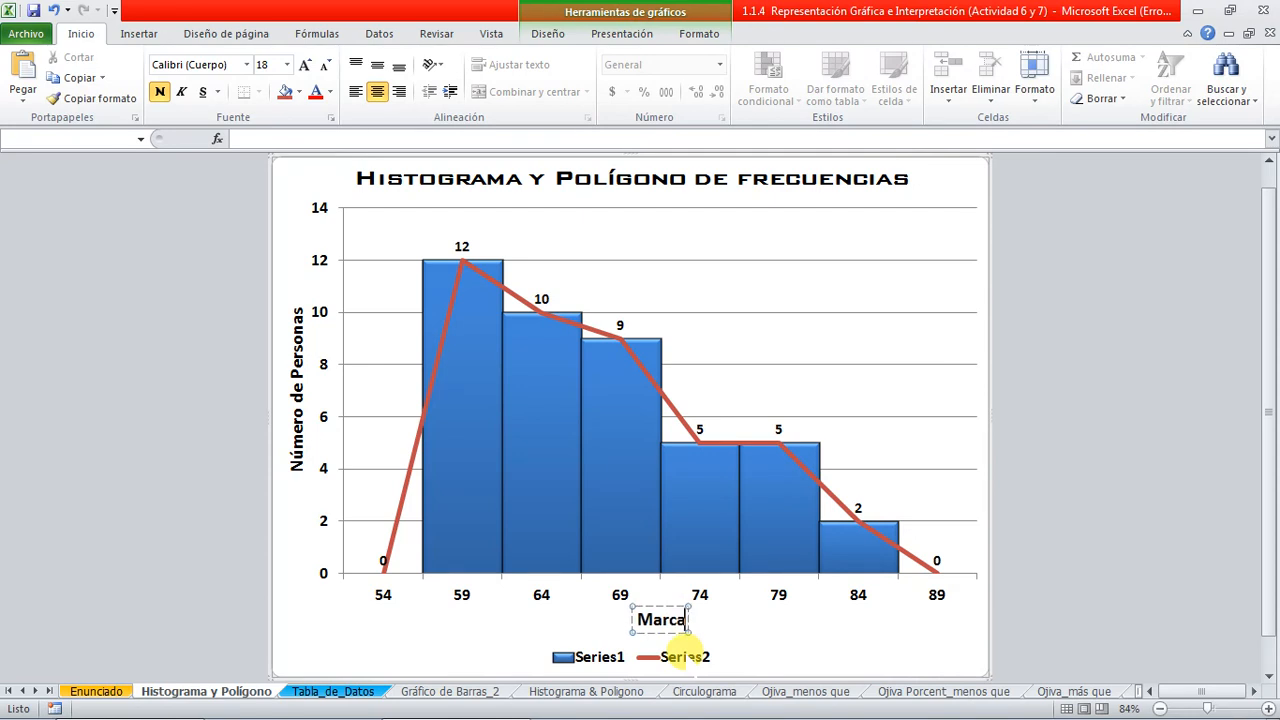
pyautogui.write('s de C')
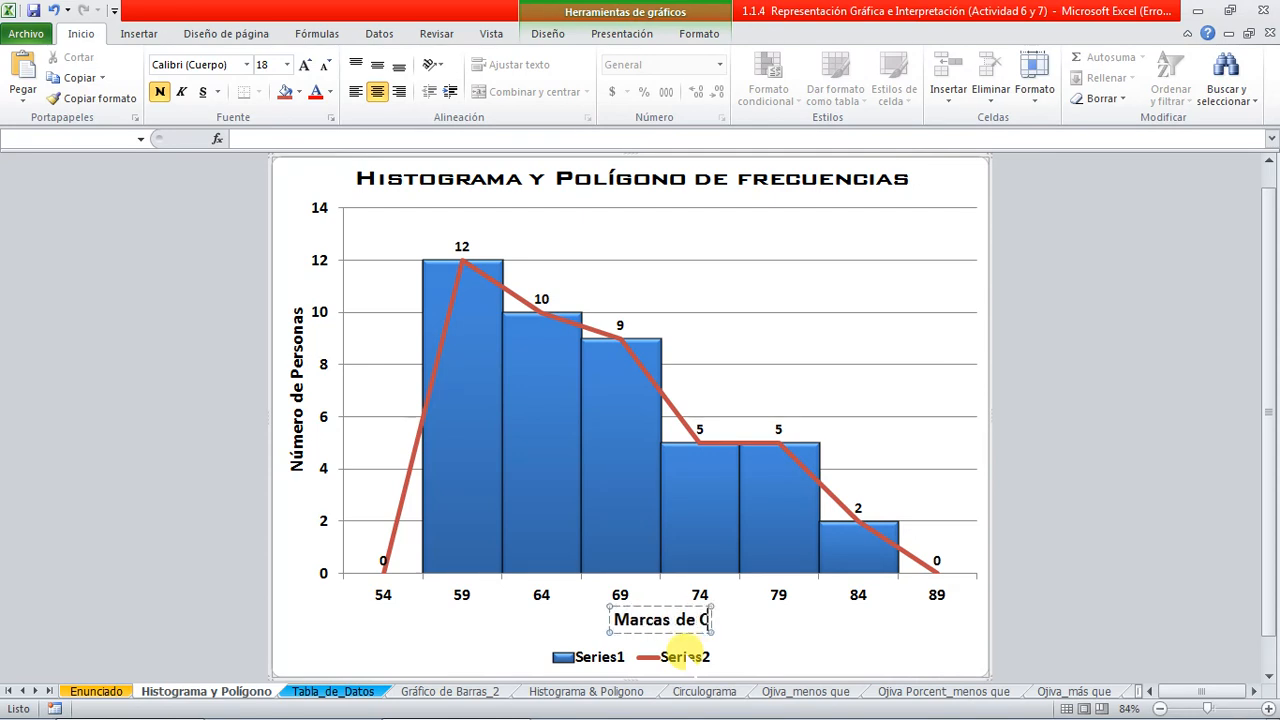
pyautogui.write('lase (')
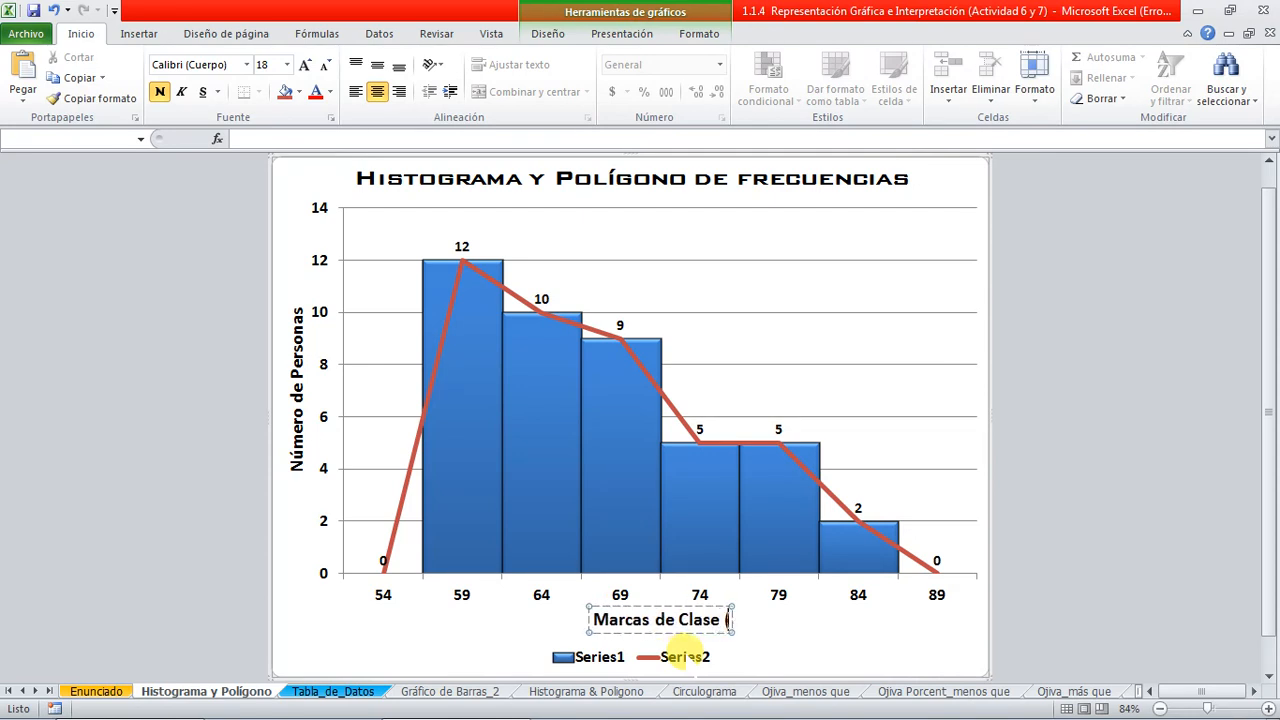
pyautogui.write('años de ed')
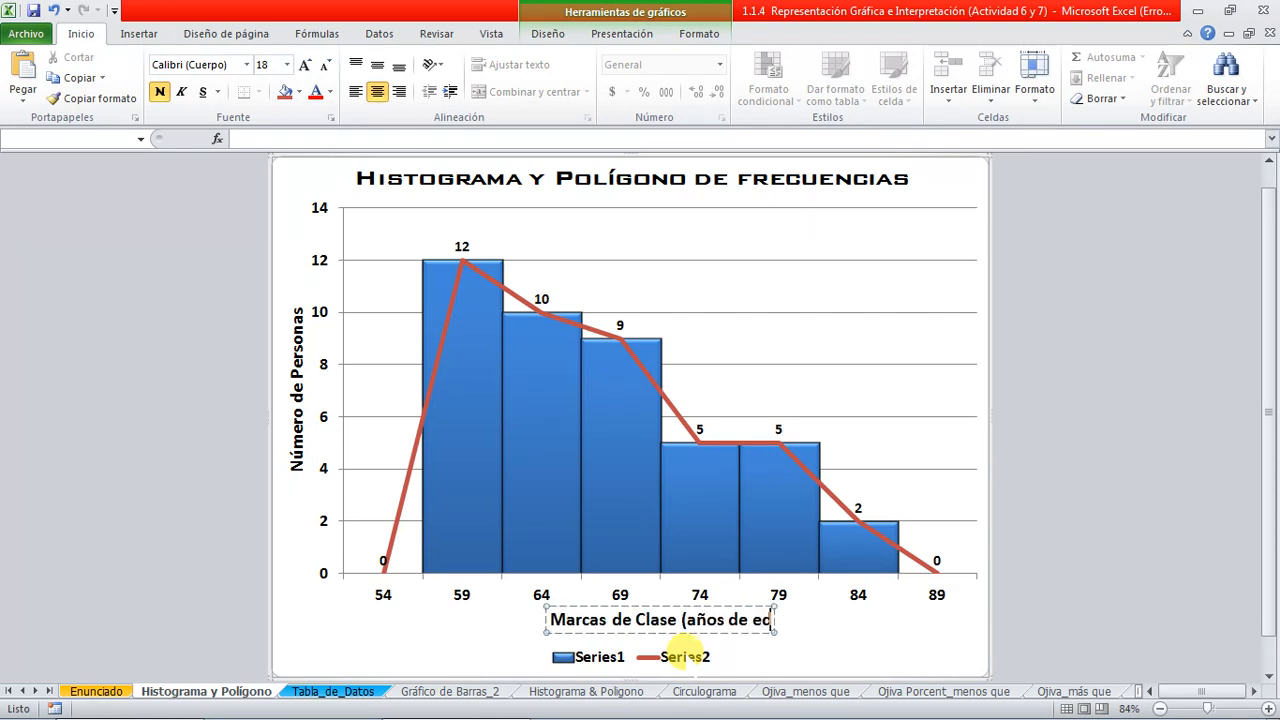
pyautogui.write('ad)')
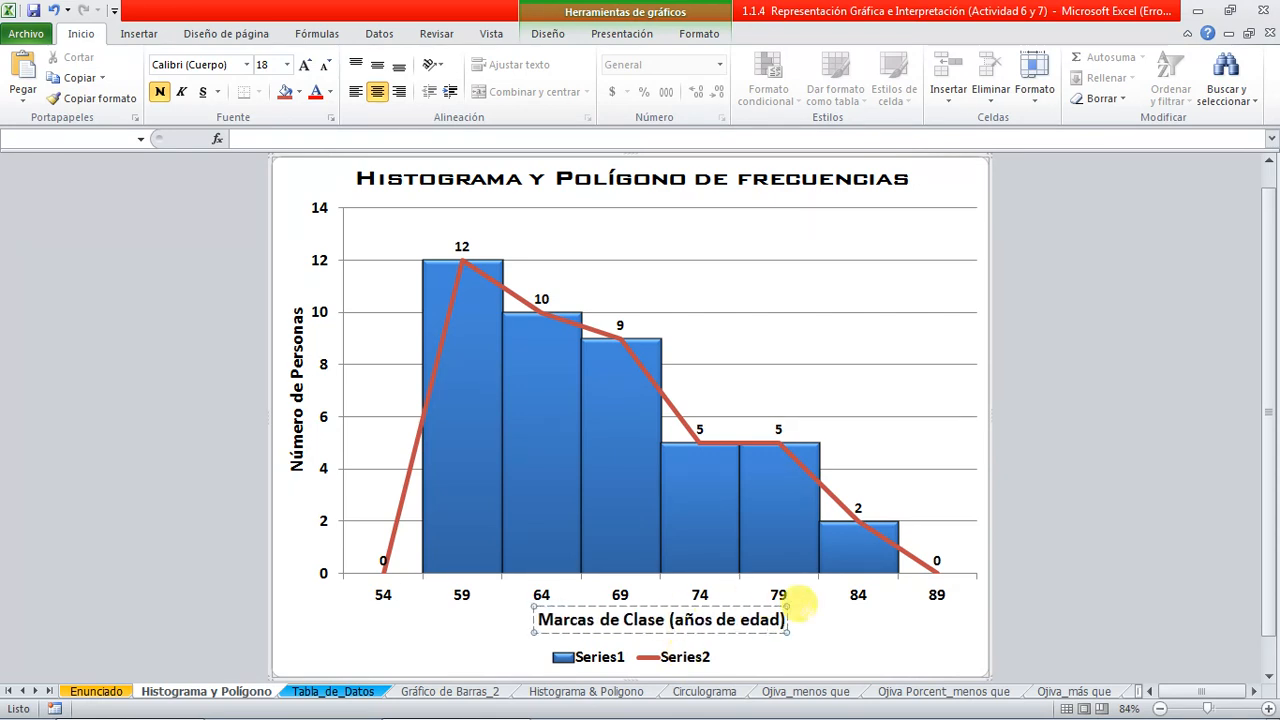
# Rename the chart's first data series, Series1, to "Frecuencias"
pyautogui.click(1122, 533)
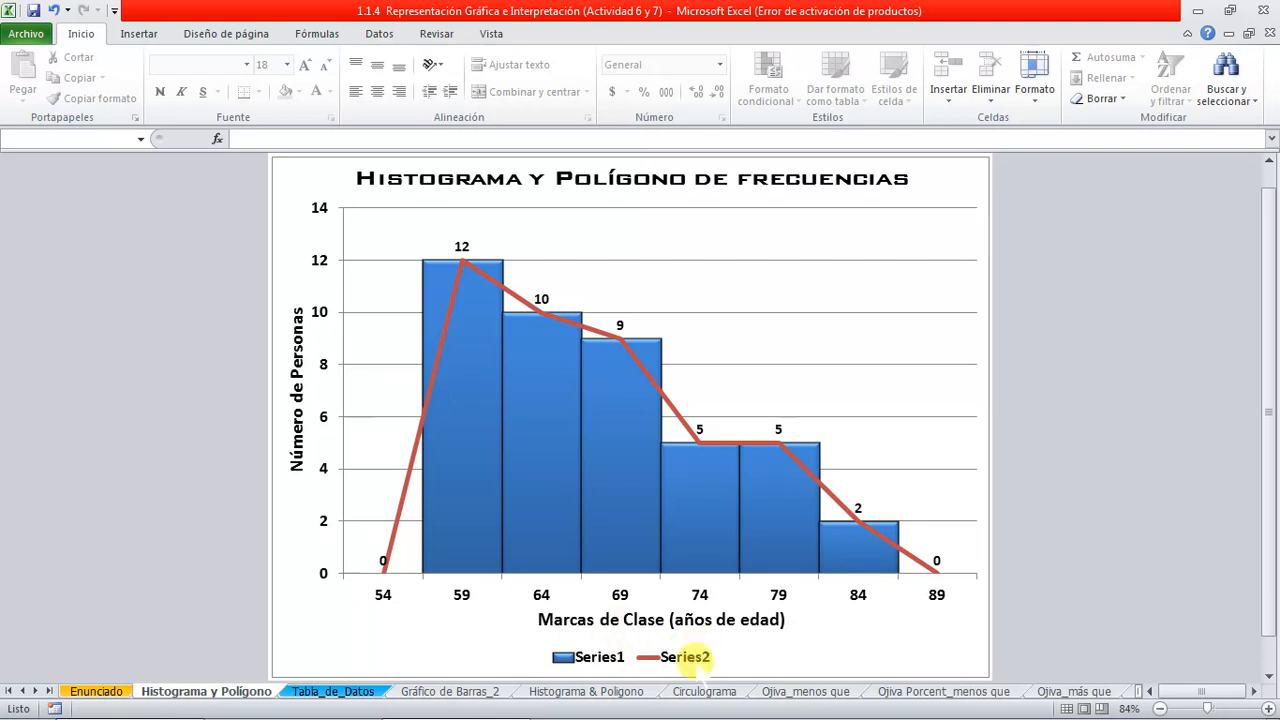
pyautogui.click(750, 232)
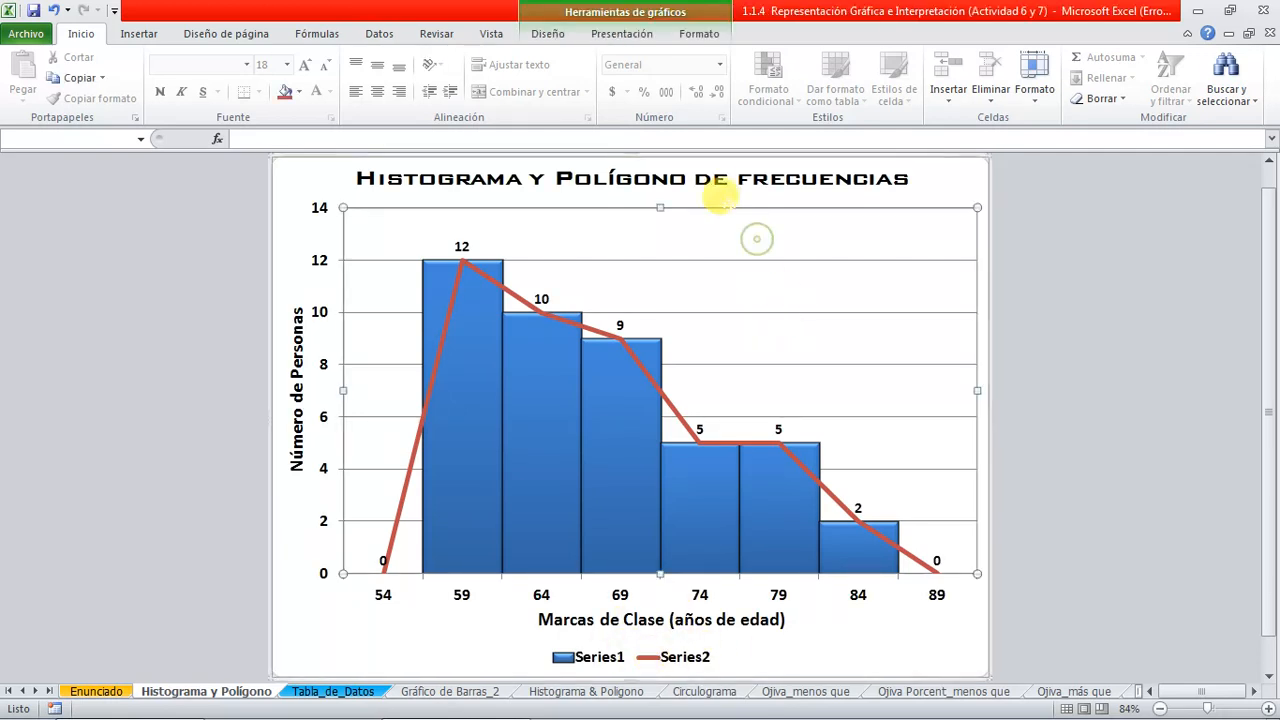
pyautogui.click(549, 33)
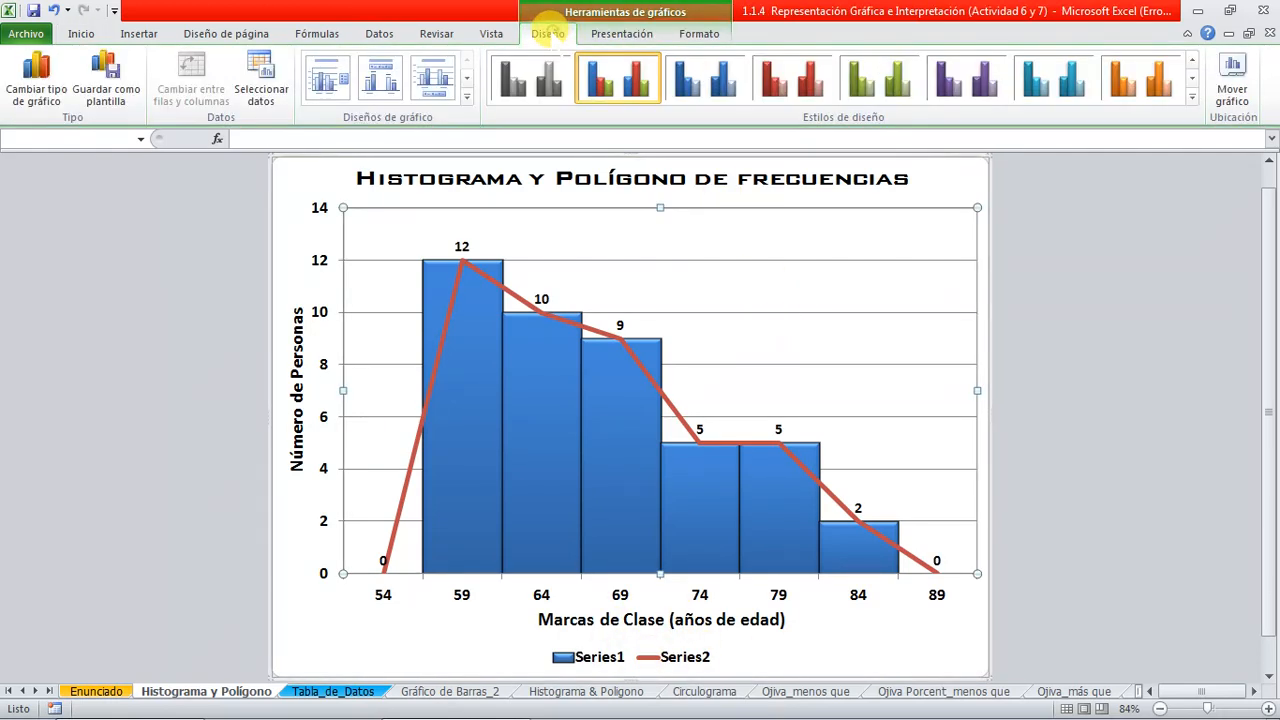
pyautogui.click(262, 84)
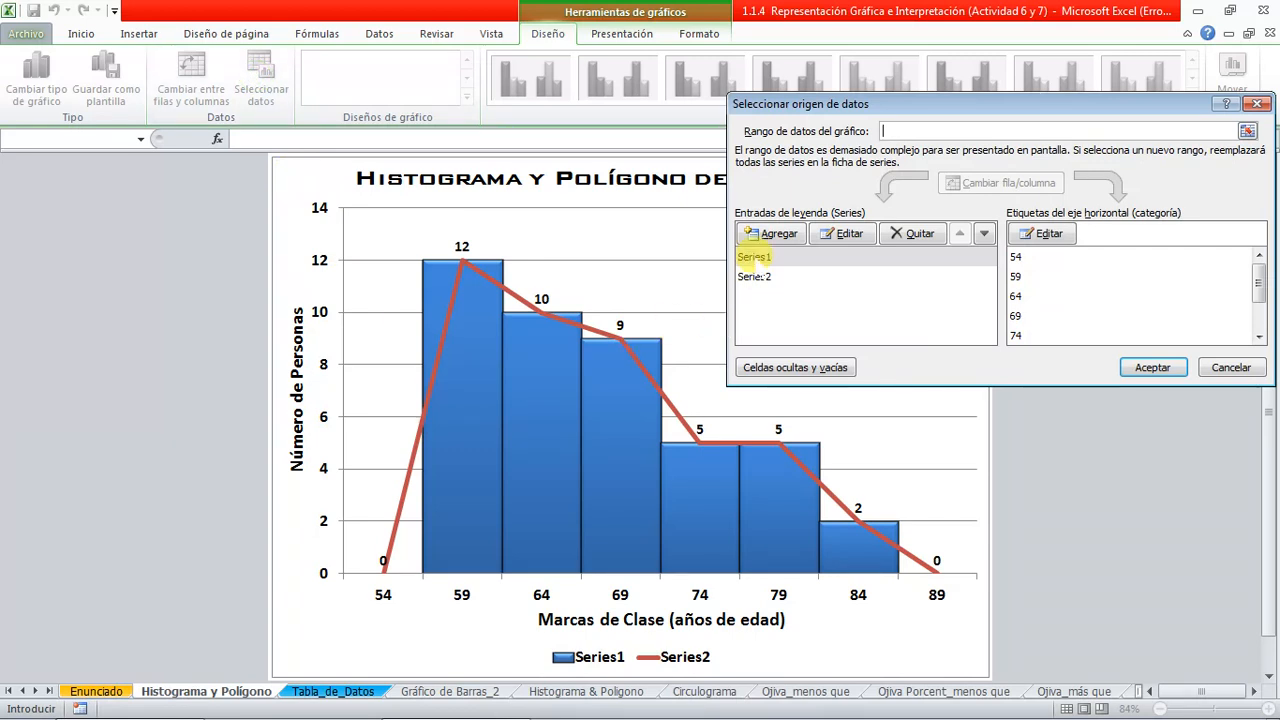
pyautogui.click(752, 257)
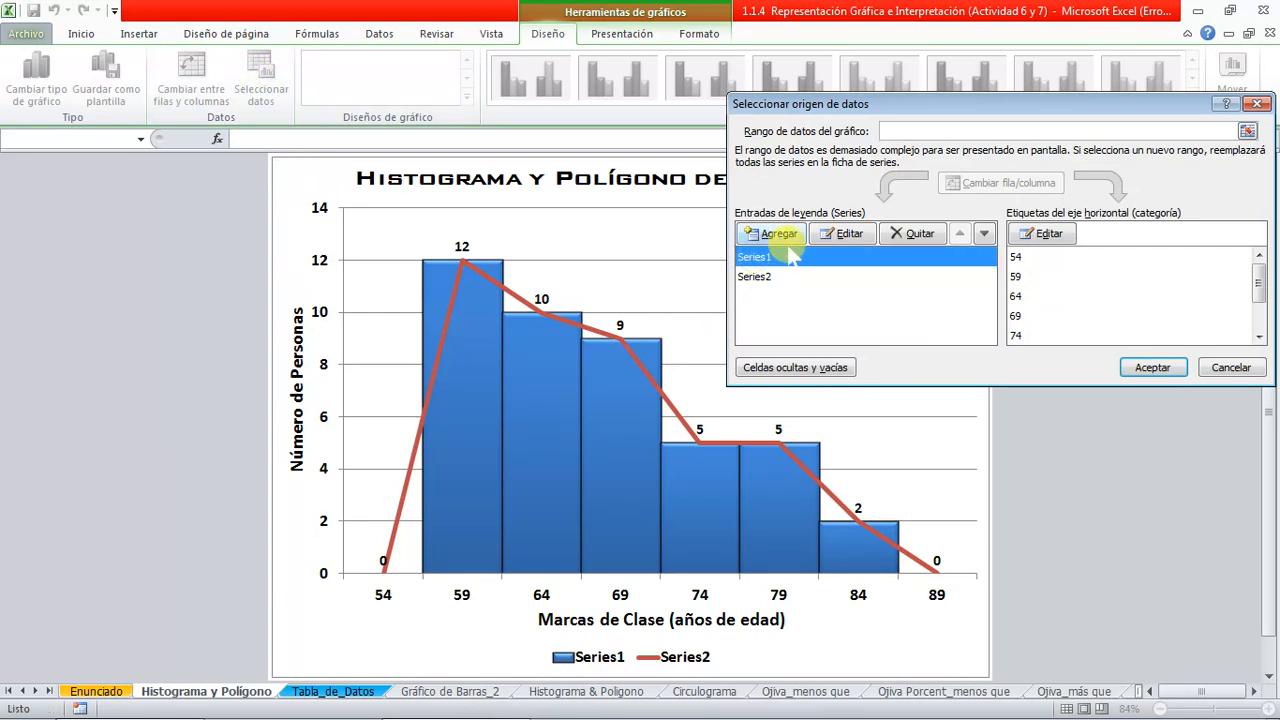
pyautogui.click(848, 236)
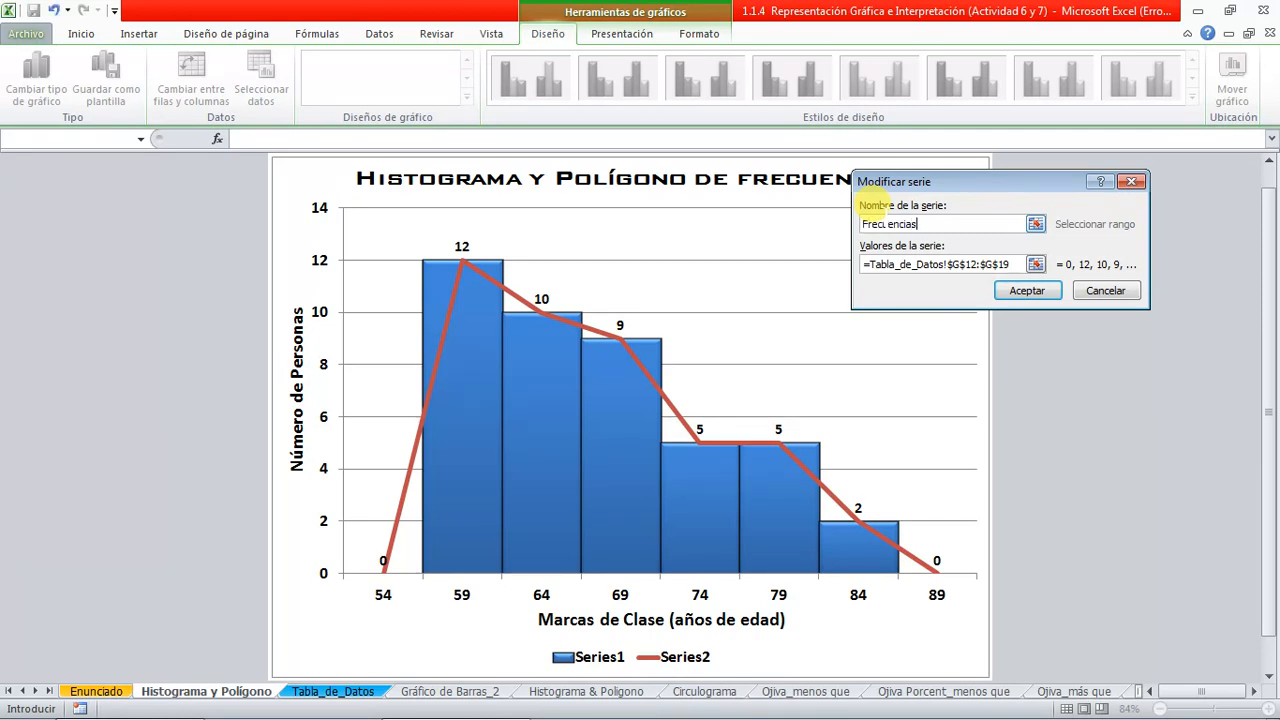
pyautogui.write('Frecuencias')
pyautogui.click(1003, 291)
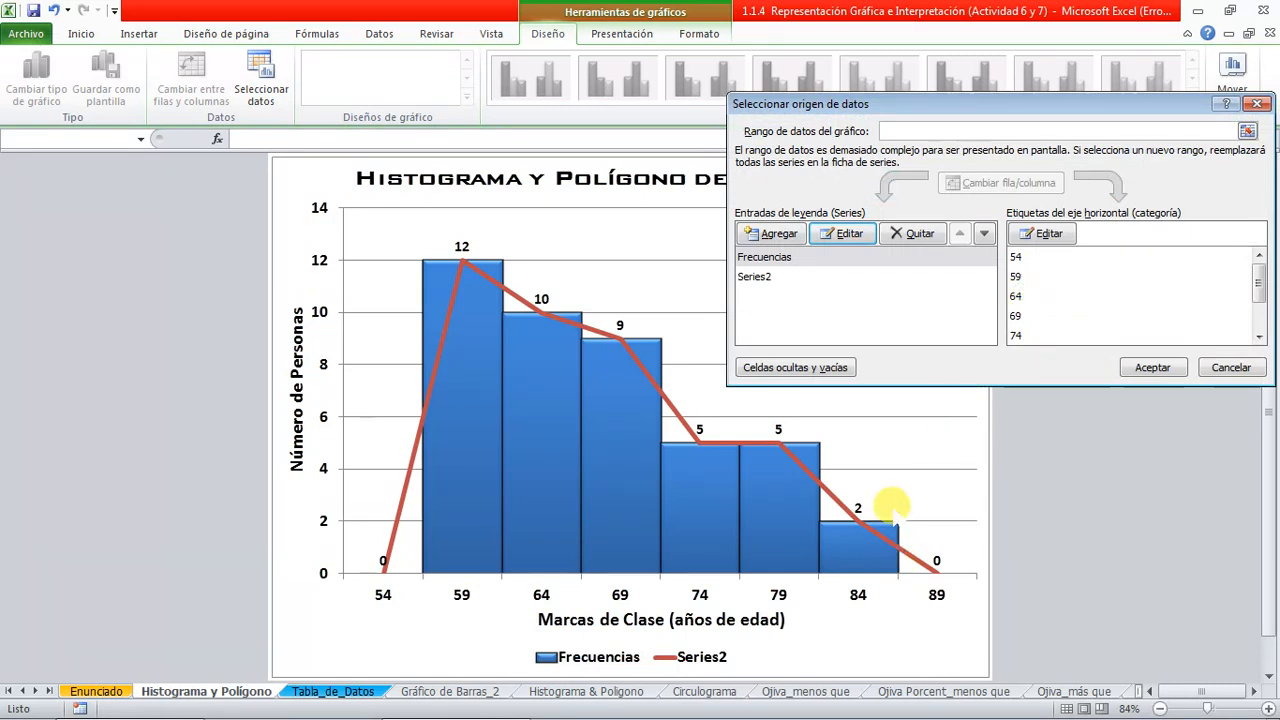
# Rename the second series, Series2, to "Polígono de frecuencias" and apply the data source changes
pyautogui.click(756, 277)
pyautogui.click(848, 233)
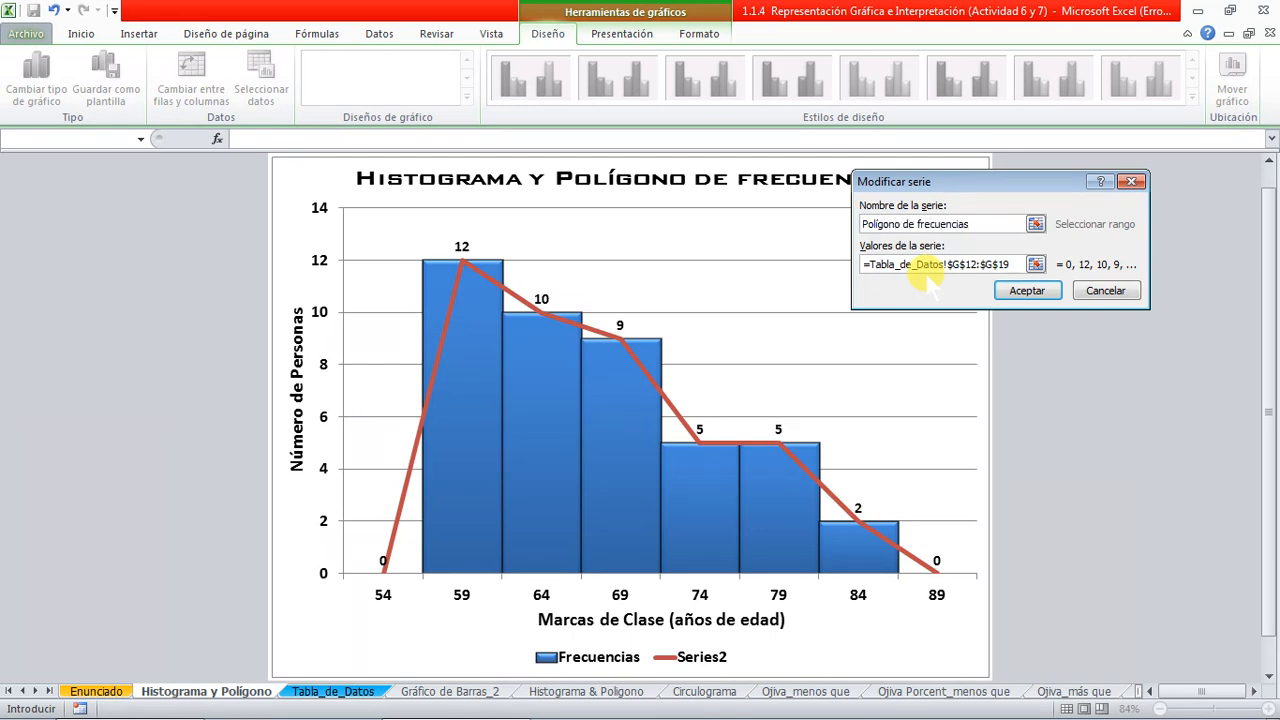
pyautogui.click(1022, 292)
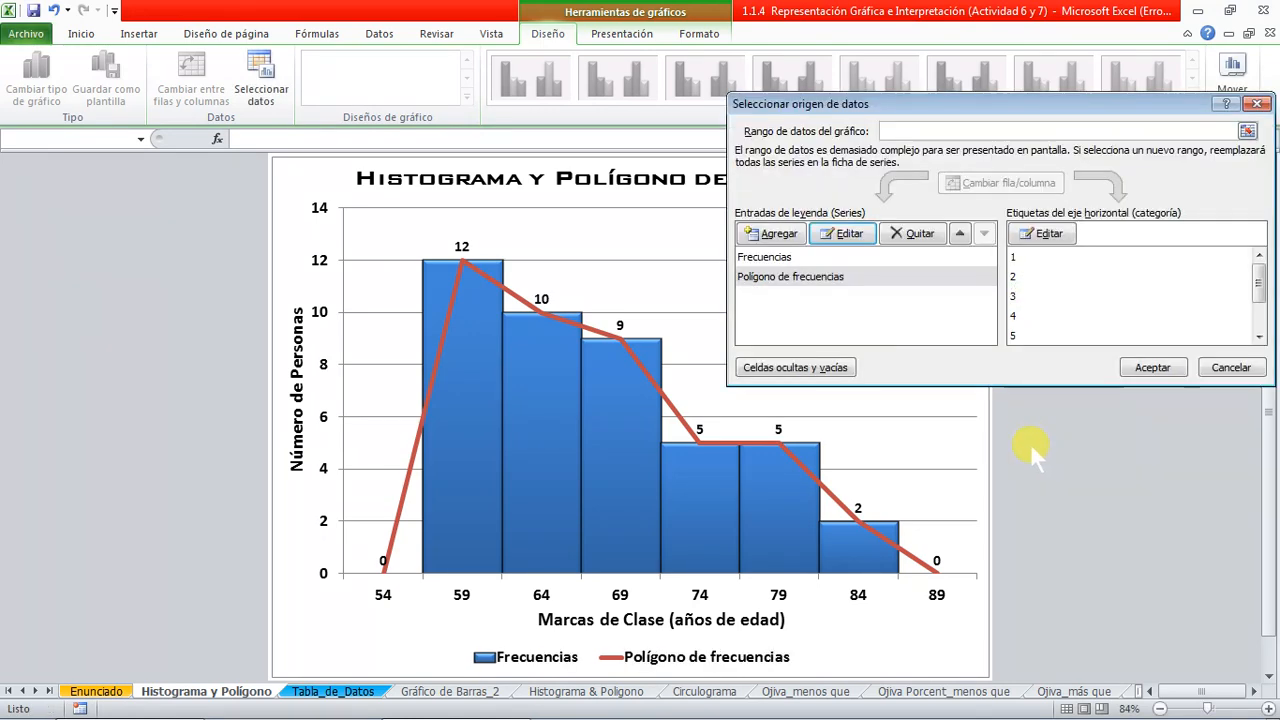
pyautogui.click(1146, 370)
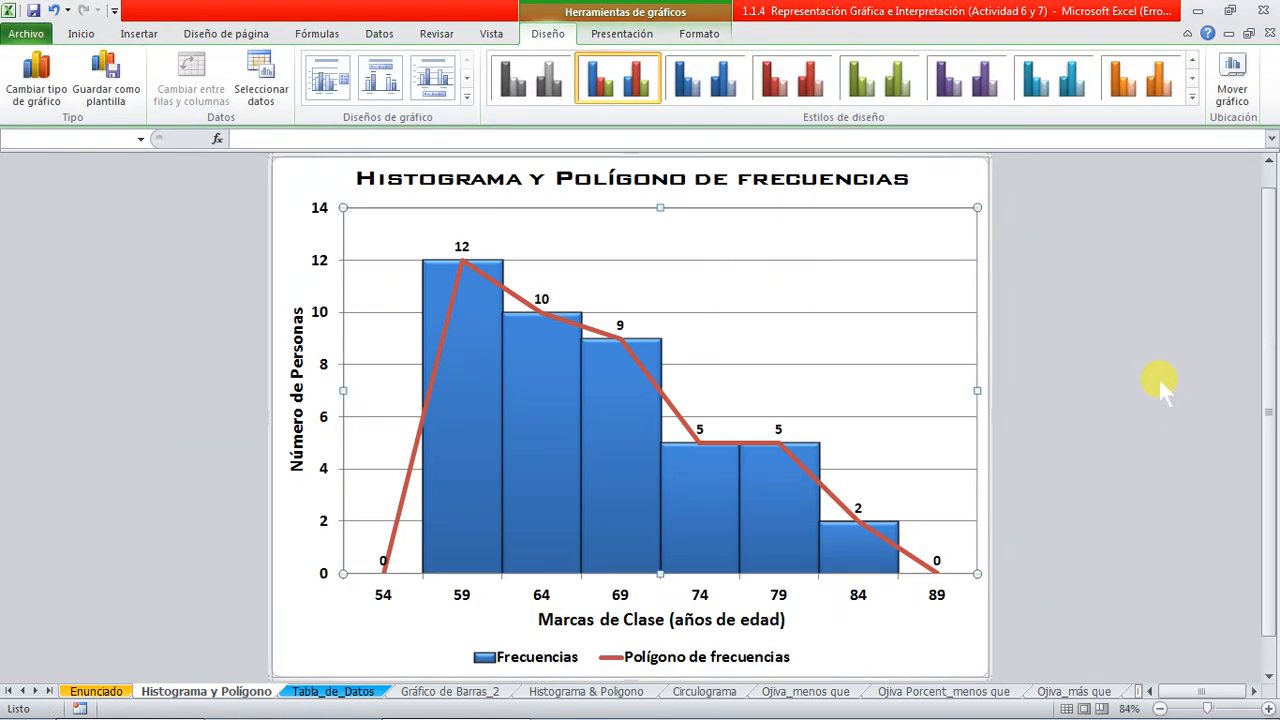
pyautogui.click(1250, 465)
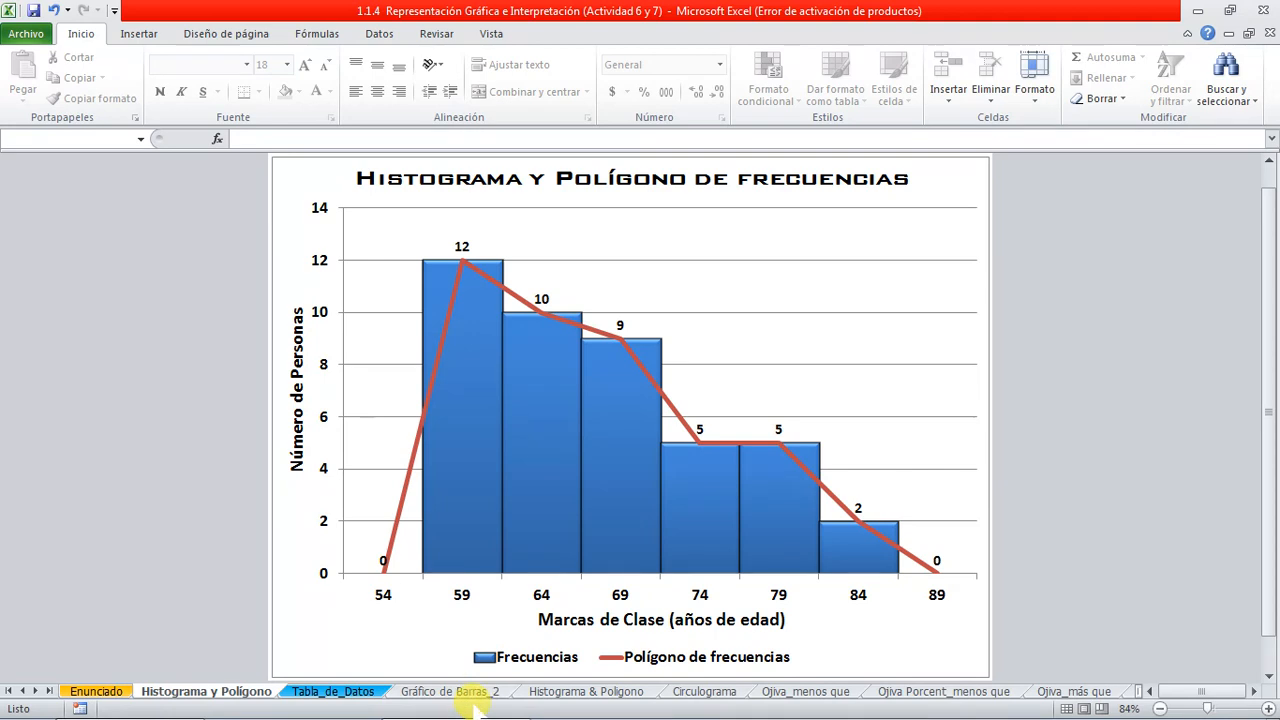
# Compare the chart on the Histograma y Polígono sheet with the reference chart on the Histograma & Poligono sheet
pyautogui.click(574, 697)
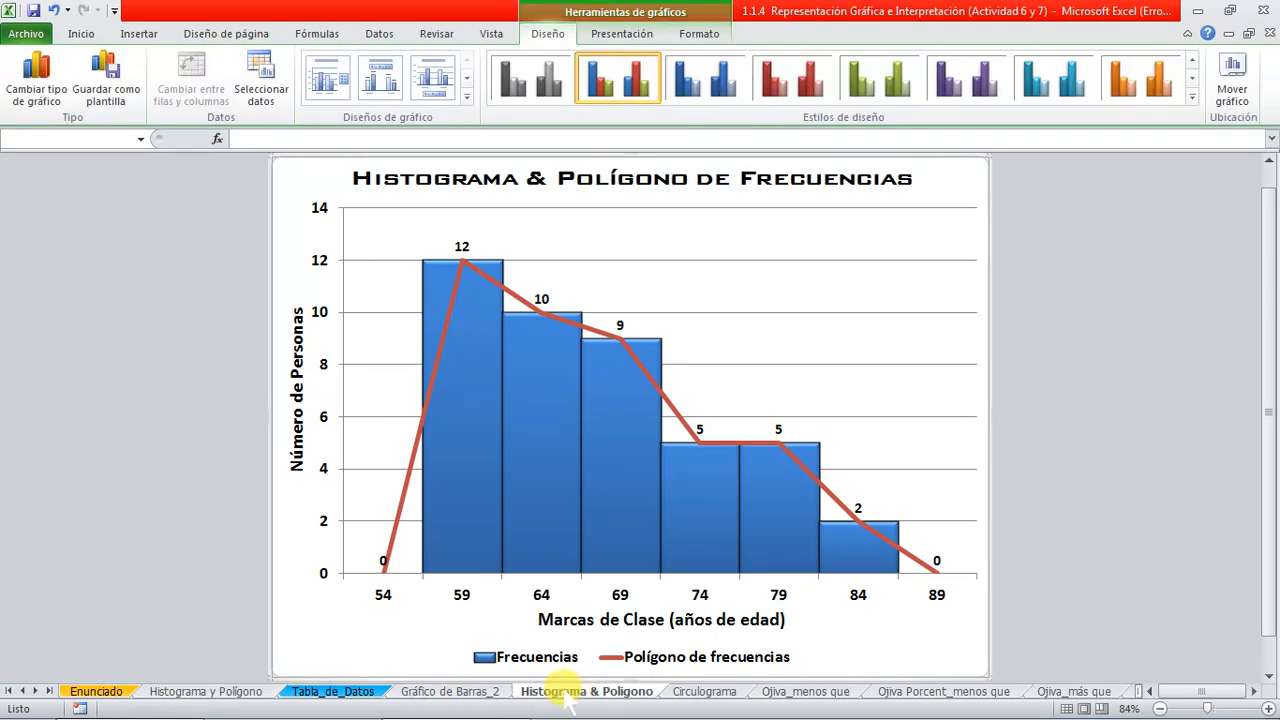
pyautogui.click(224, 697)
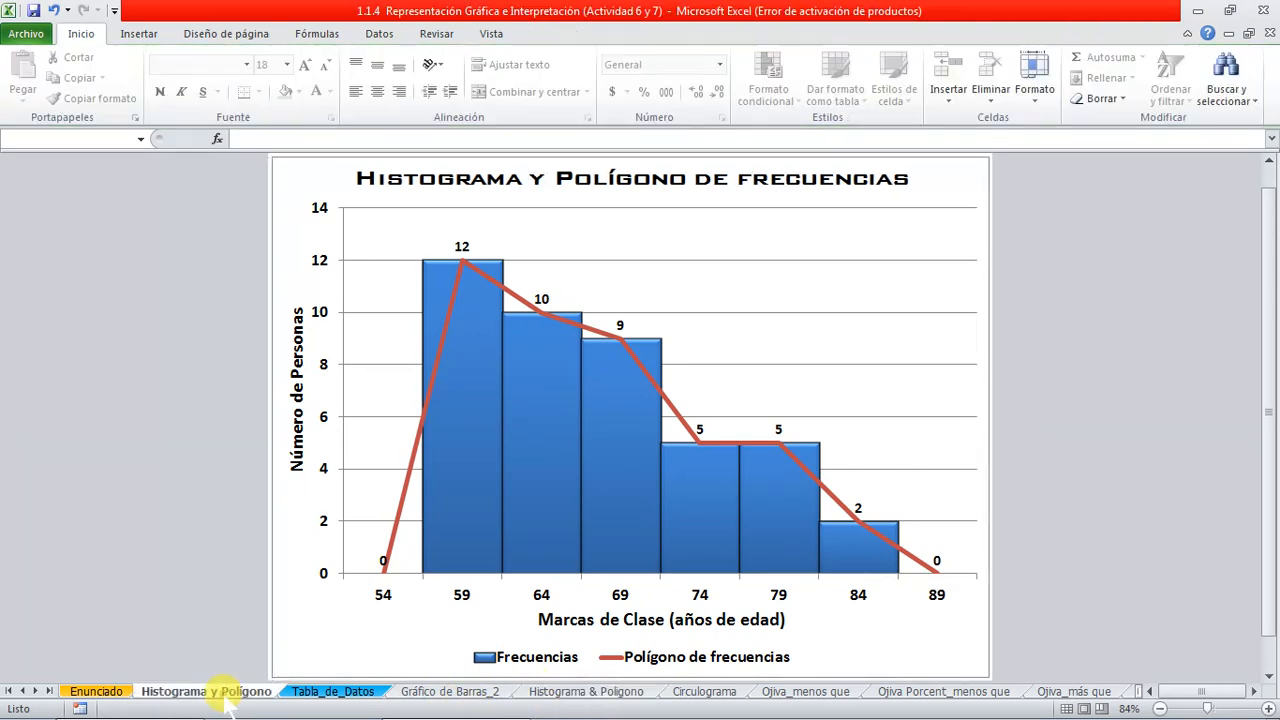
pyautogui.click(570, 694)
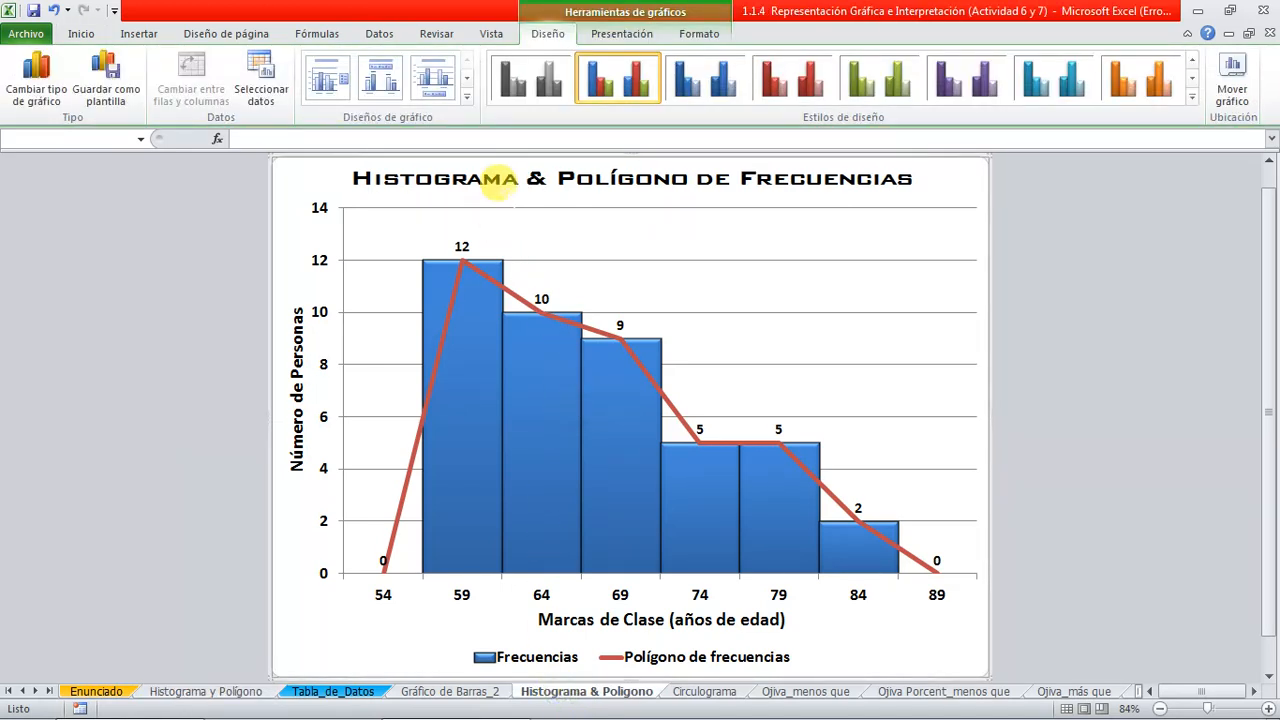
pyautogui.click(212, 692)
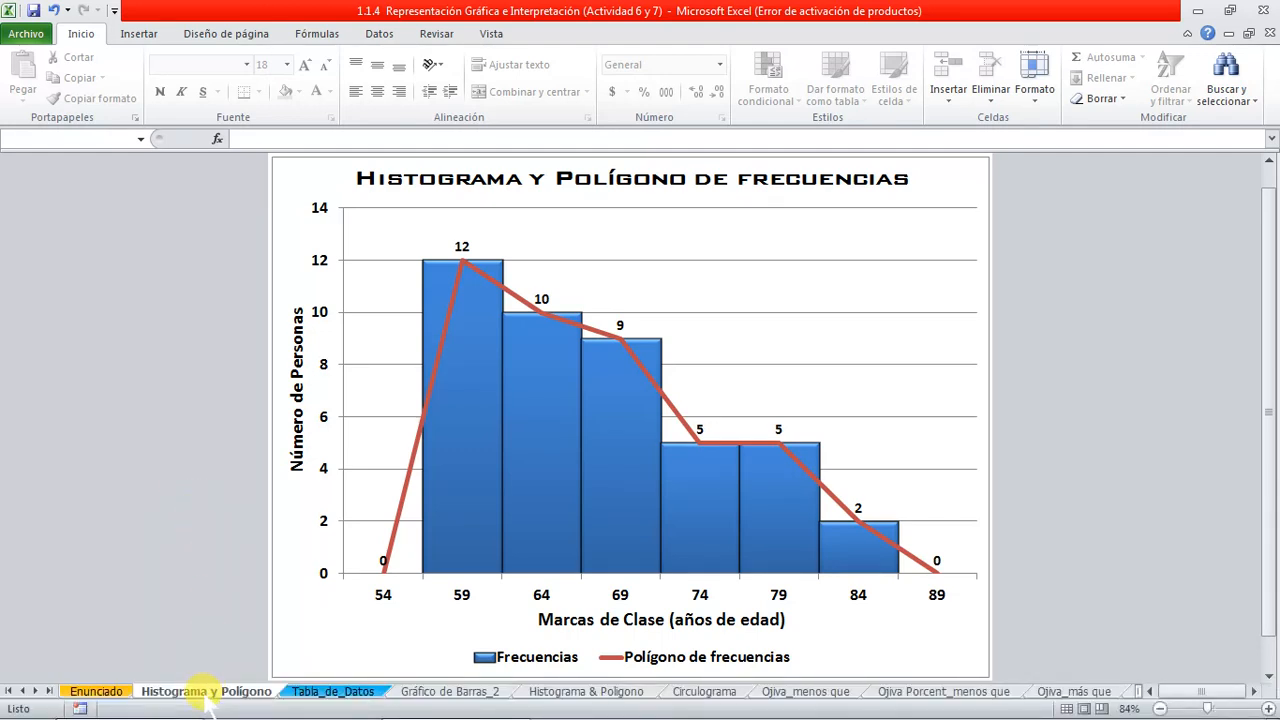
# Move the Histograma y Polígono sheet to just after Gráfico de Barras_2 and hide the reference Histograma & Poligono sheet
pyautogui.moveTo(207, 697); pyautogui.dragTo(532, 697)
pyautogui.rightClick(580, 692)
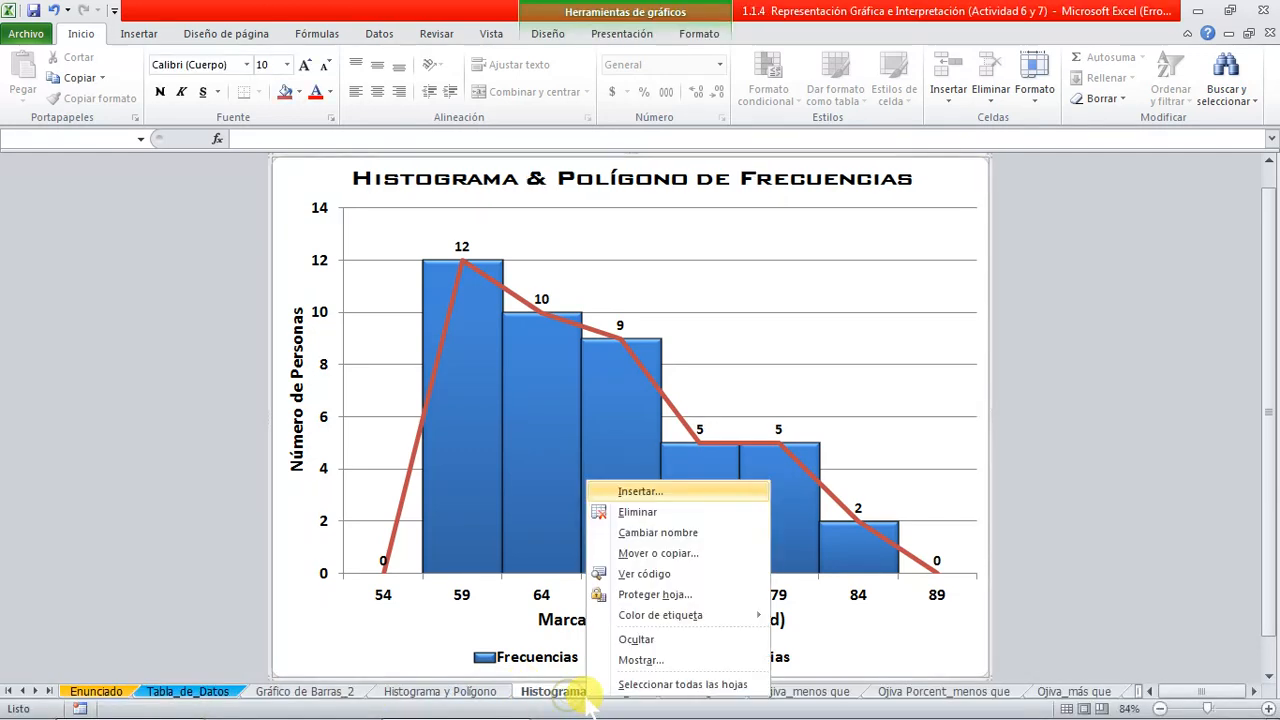
pyautogui.click(643, 635)
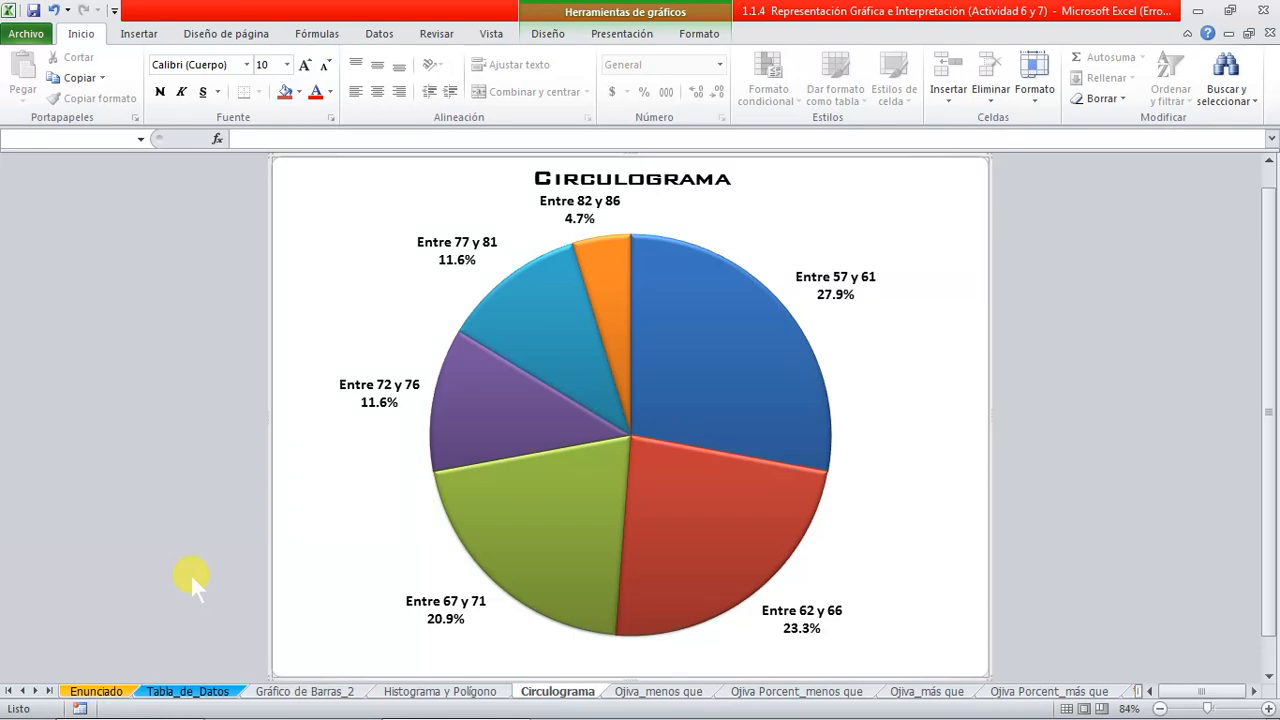
# Unhide rows 5 to 9 between rows 4 and 10 on the Tabla_de_Datos sheet
pyautogui.click(184, 690)
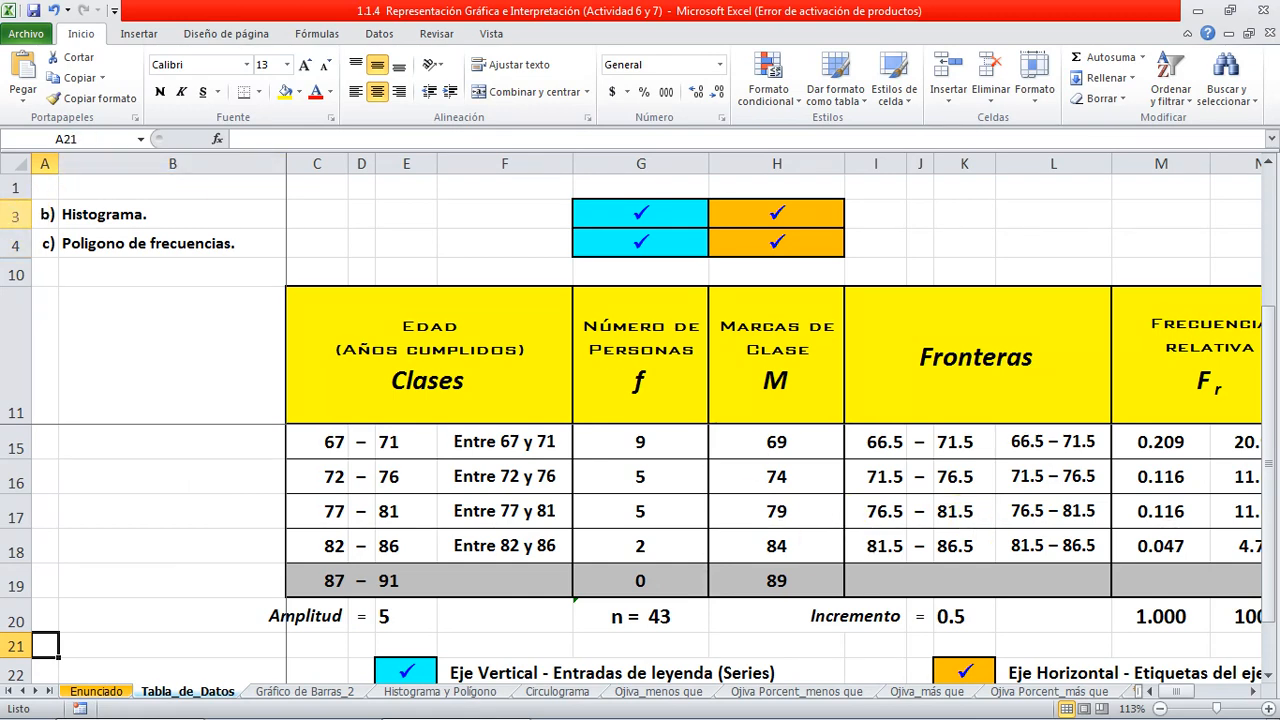
pyautogui.moveTo(15, 243); pyautogui.dragTo(15, 274)
pyautogui.rightClick(15, 266)
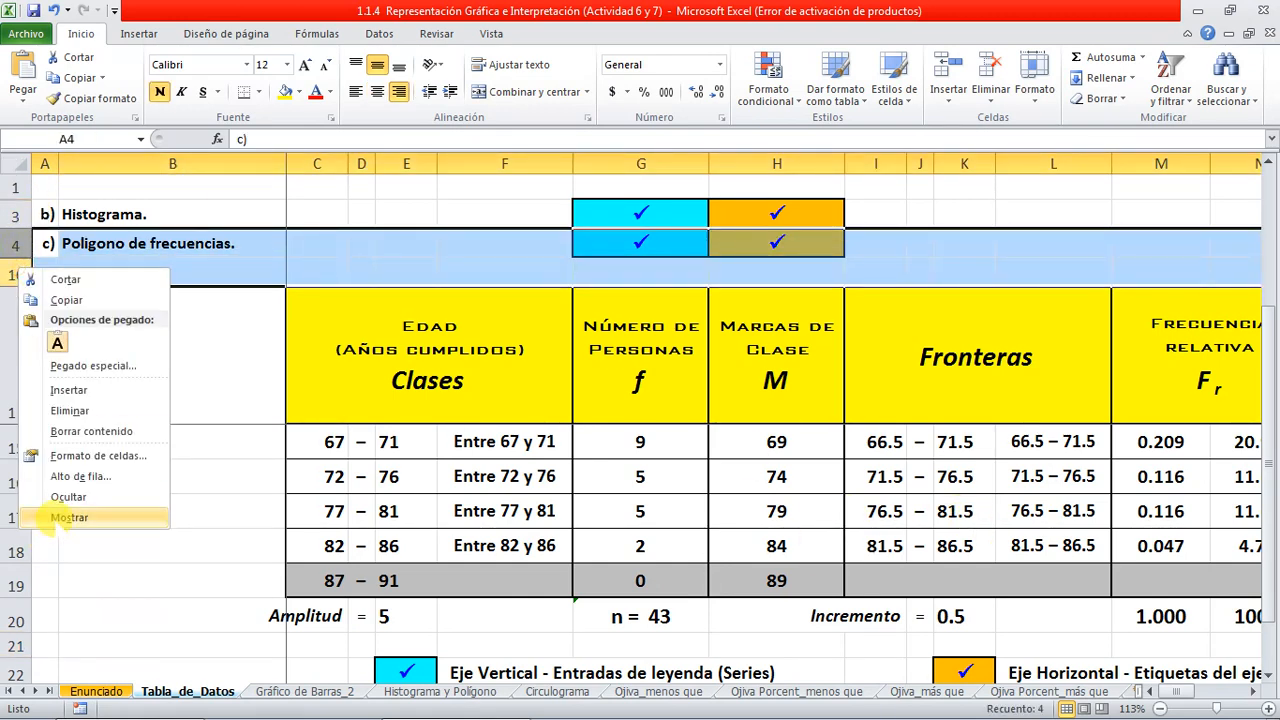
pyautogui.click(54, 518)
pyautogui.click(79, 274)
# Hide rows 3 and 4, which hold the Histograma and Poligono de frecuencias entries
pyautogui.moveTo(15, 214); pyautogui.dragTo(15, 243)
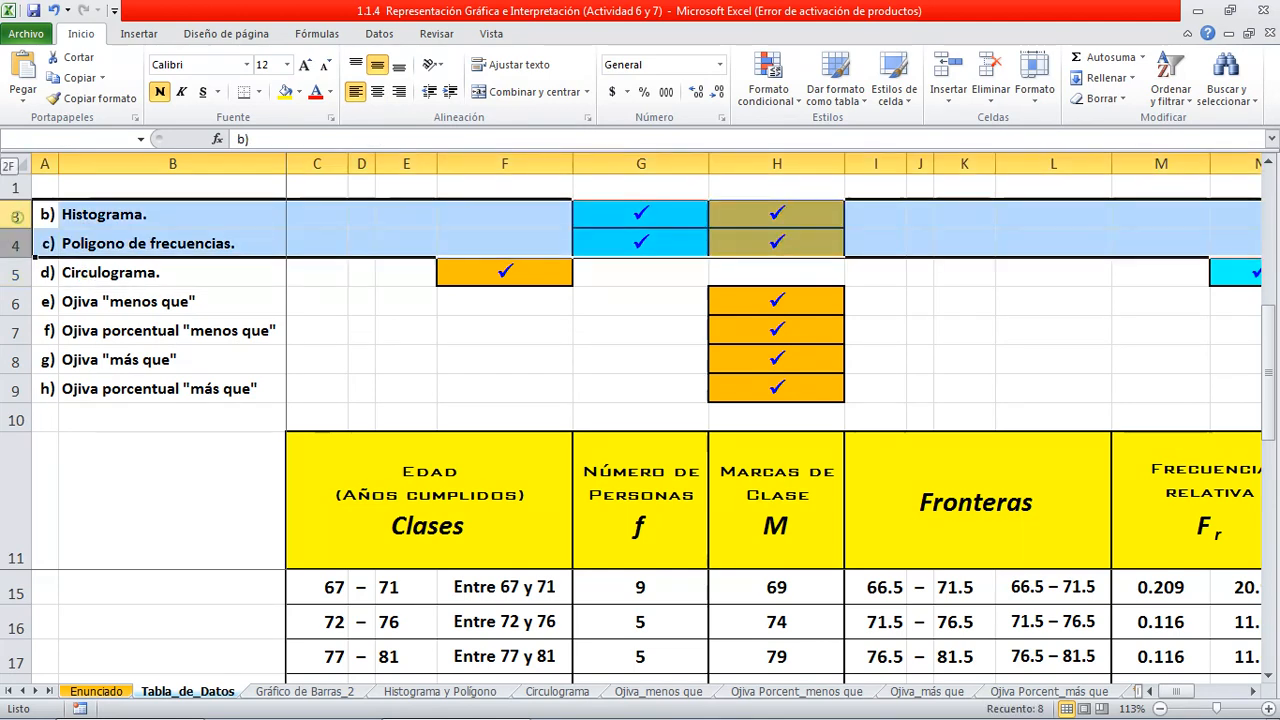
pyautogui.rightClick(17, 240)
pyautogui.click(67, 465)
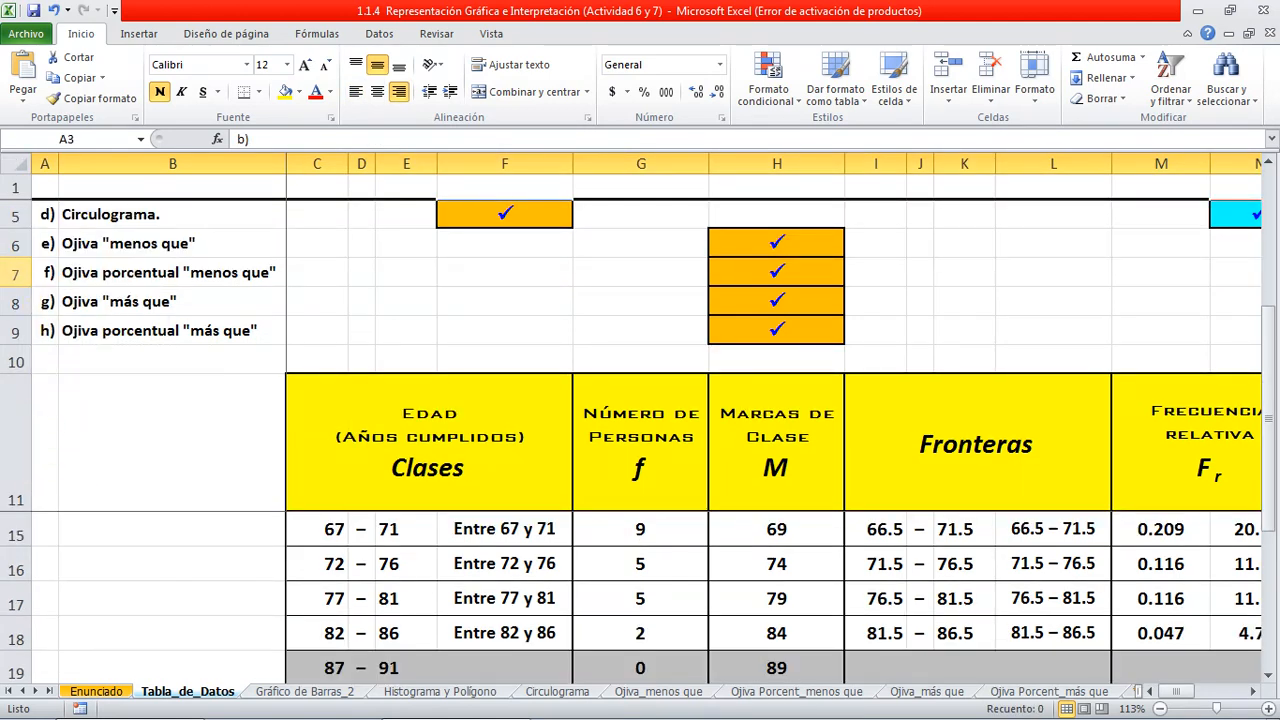
# Hide rows 6 to 9 with the four Ojiva entries and select the Circulograma entry in B5
pyautogui.click(15, 243)
pyautogui.moveTo(15, 243); pyautogui.dragTo(15, 330)
pyautogui.rightClick(15, 333)
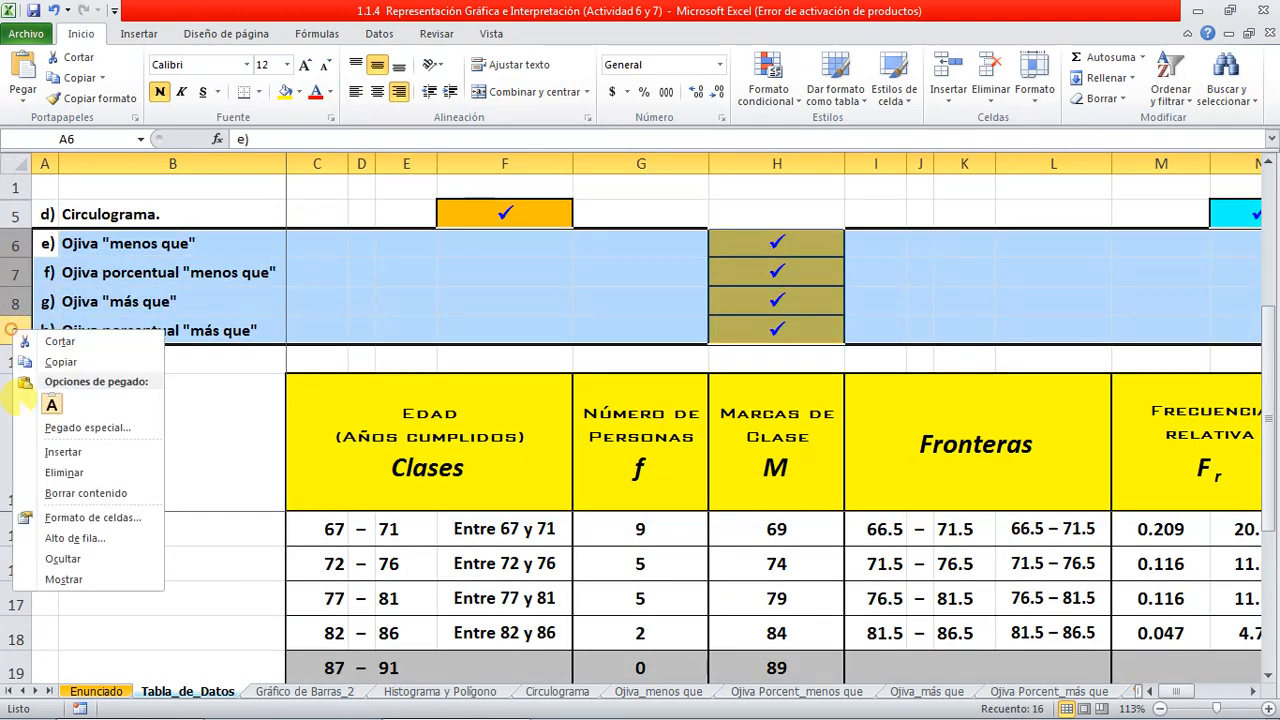
pyautogui.click(60, 557)
pyautogui.click(121, 214)
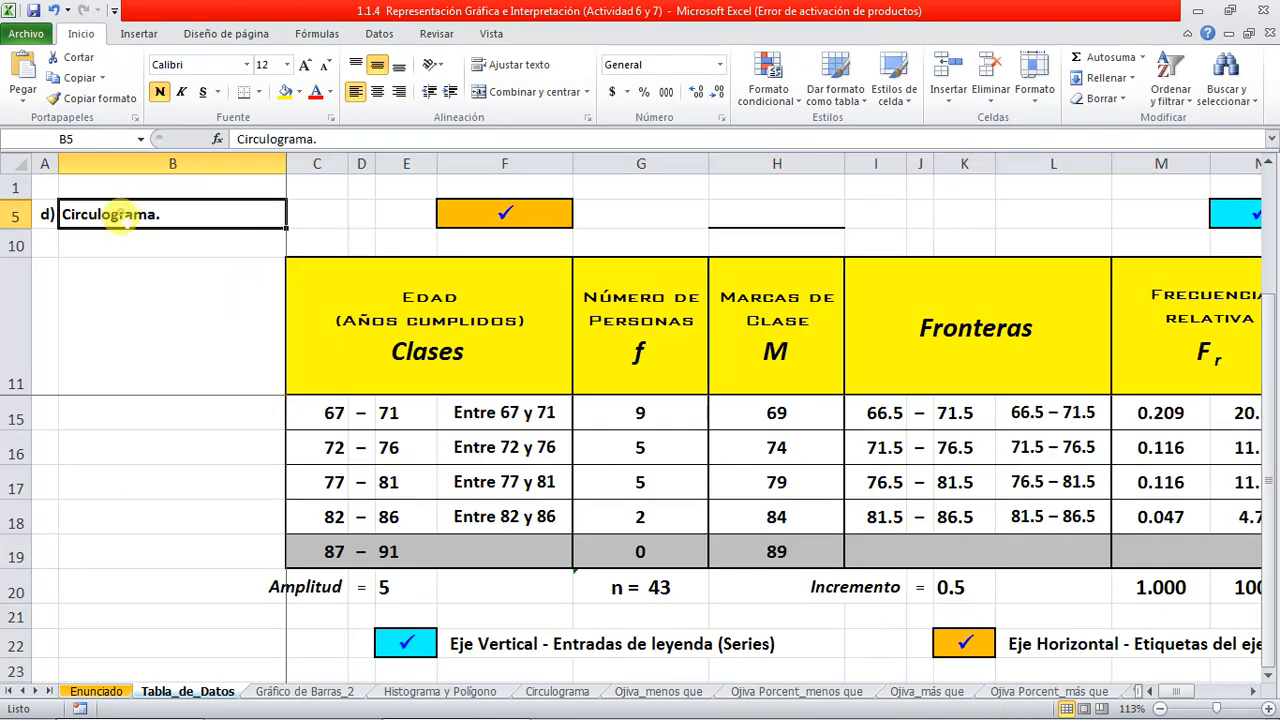
# Examine the relative frequencies in M13:M18, their percentages in N13:N18 and the series mark in N5 for the Circulograma
pyautogui.click(1252, 691)
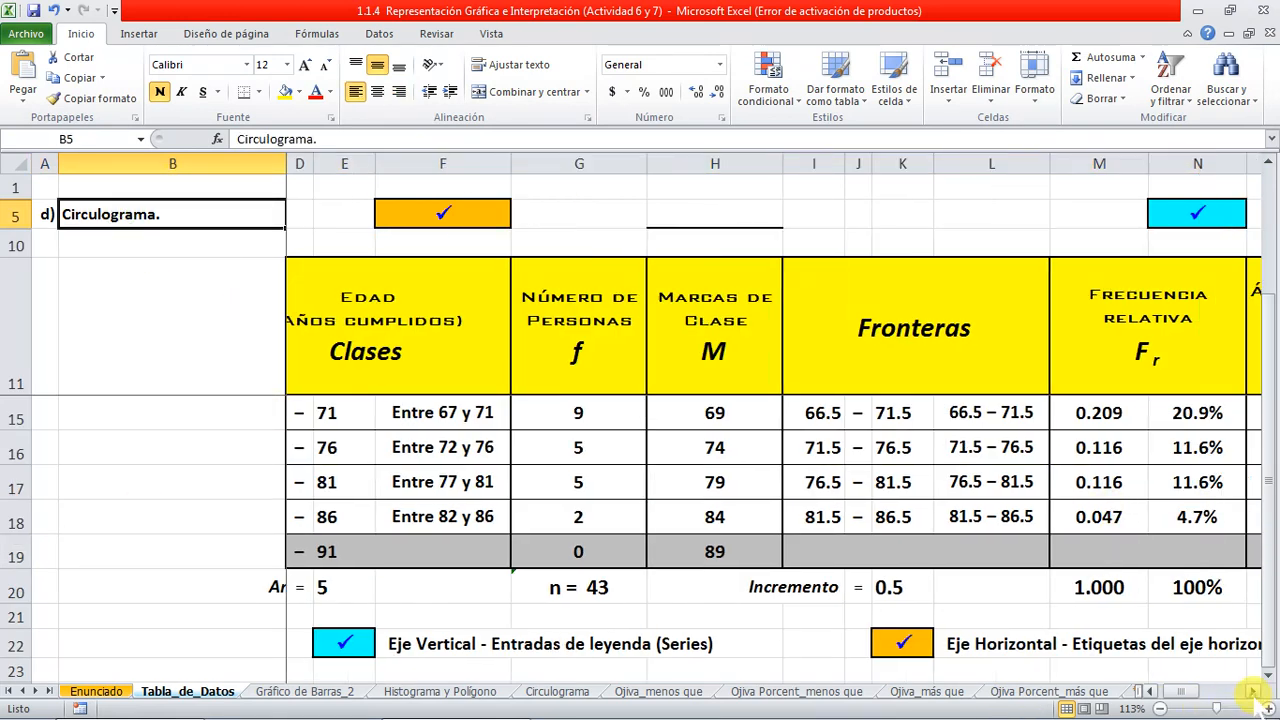
pyautogui.click(1252, 691)
pyautogui.scroll(1, 1240, 665)
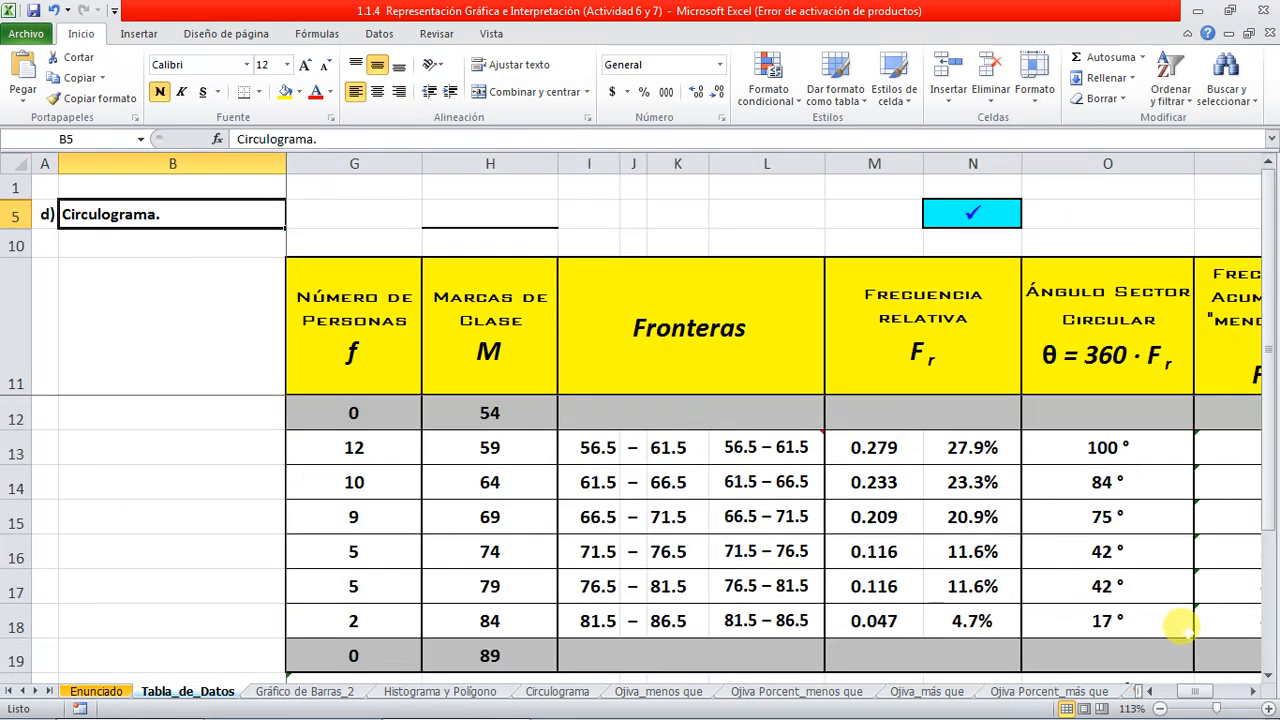
pyautogui.click(955, 215)
pyautogui.click(885, 210)
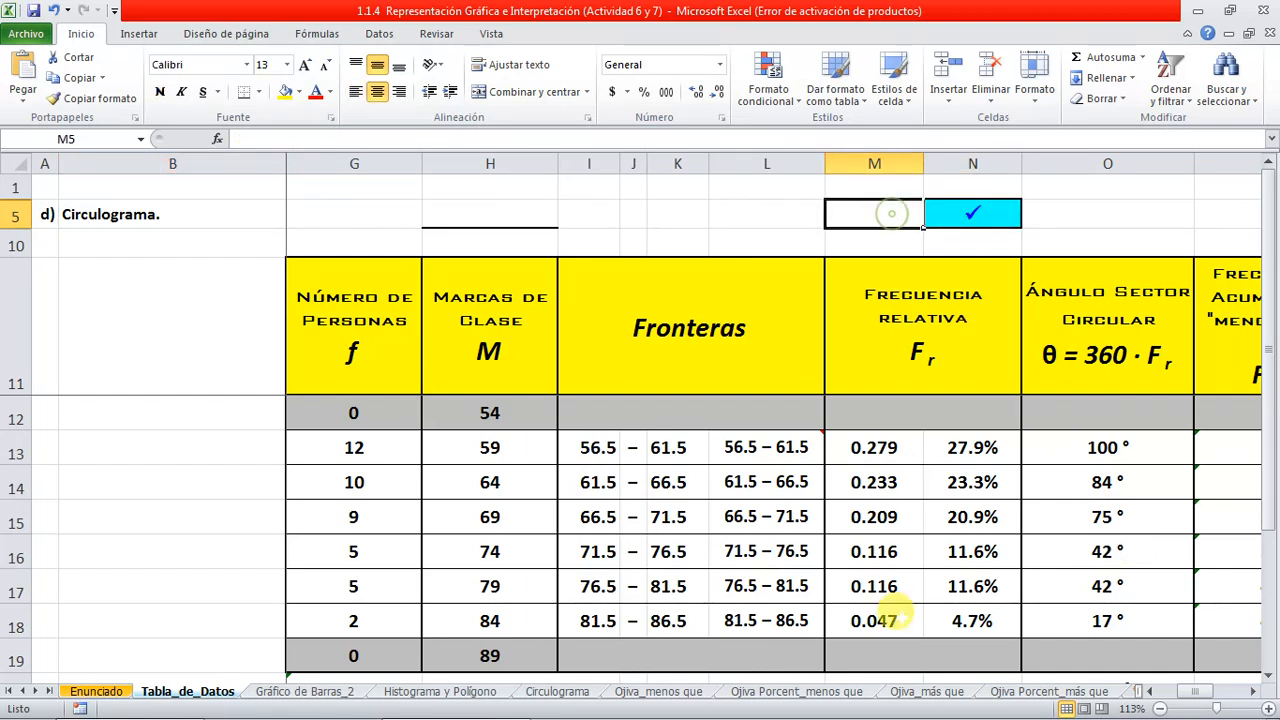
pyautogui.moveTo(885, 447); pyautogui.dragTo(862, 610)
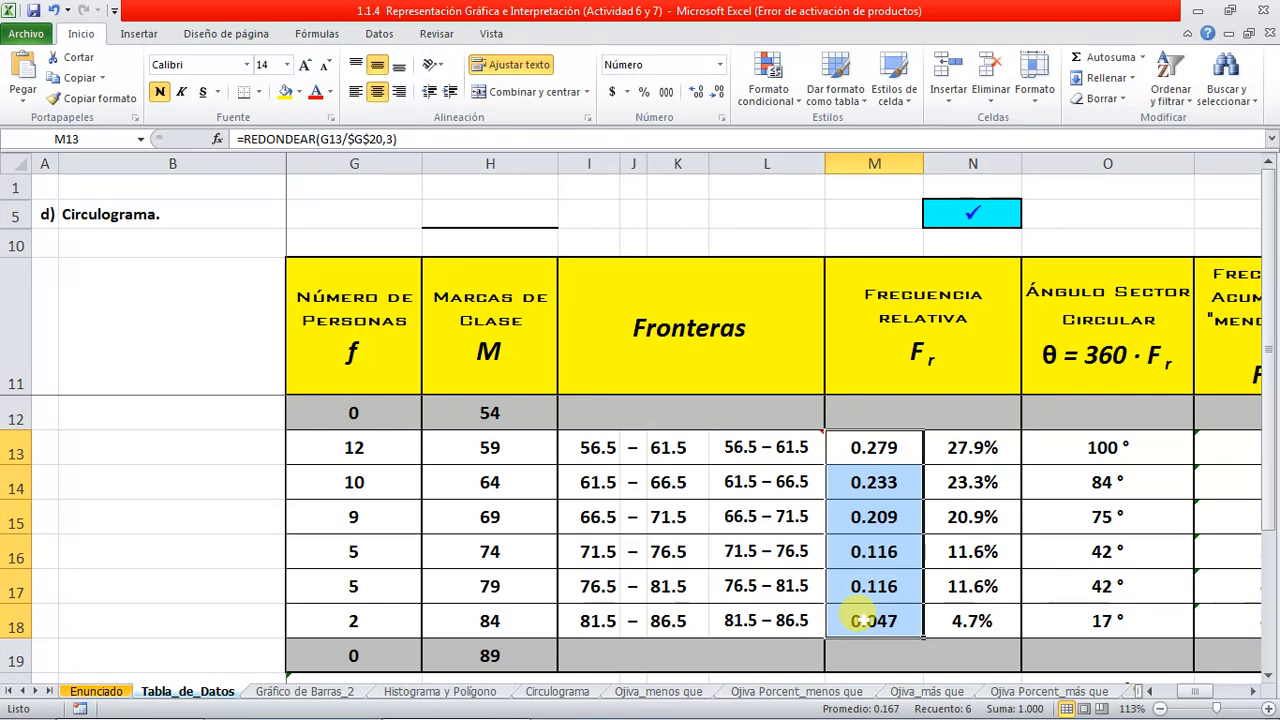
pyautogui.moveTo(963, 447); pyautogui.dragTo(960, 605)
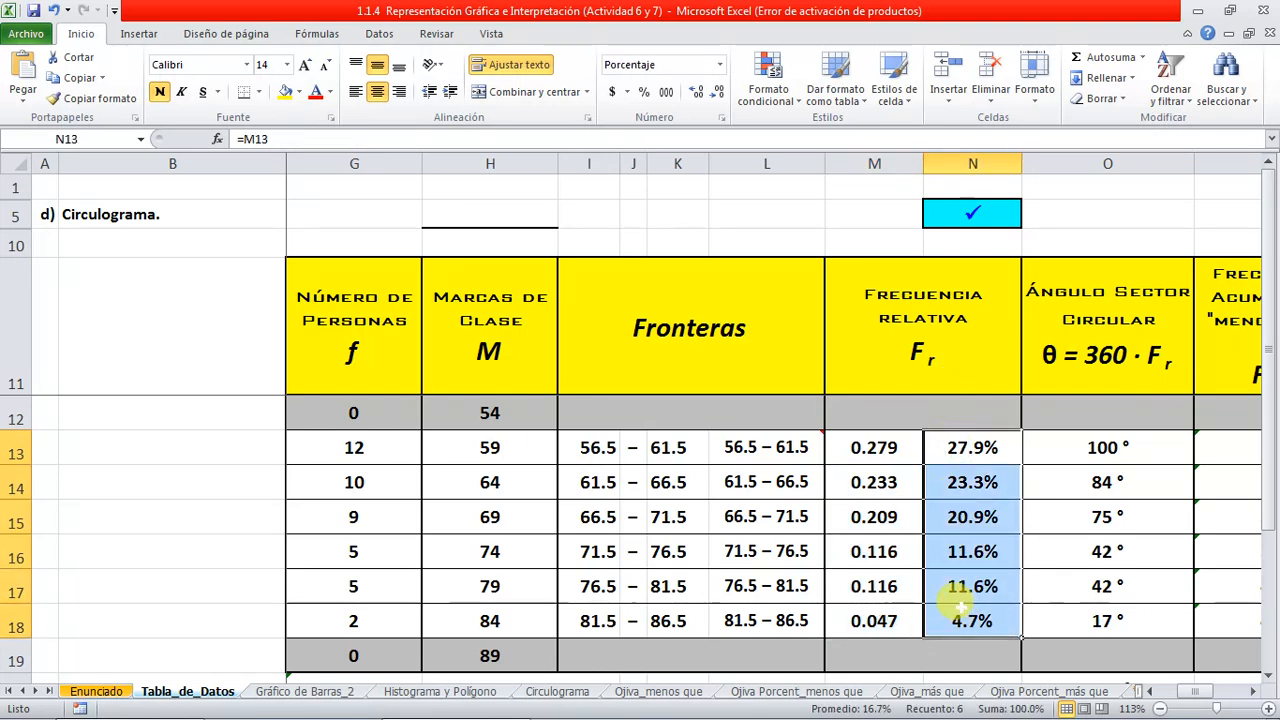
pyautogui.click(882, 455)
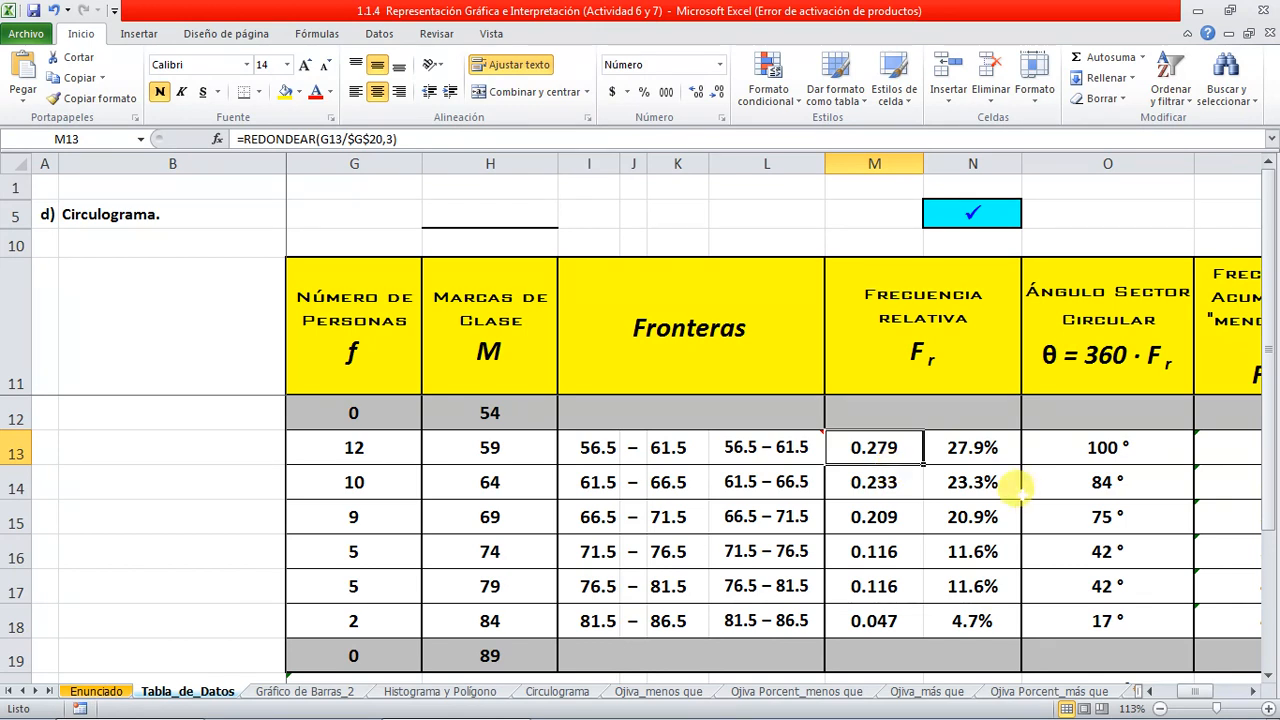
pyautogui.click(978, 448)
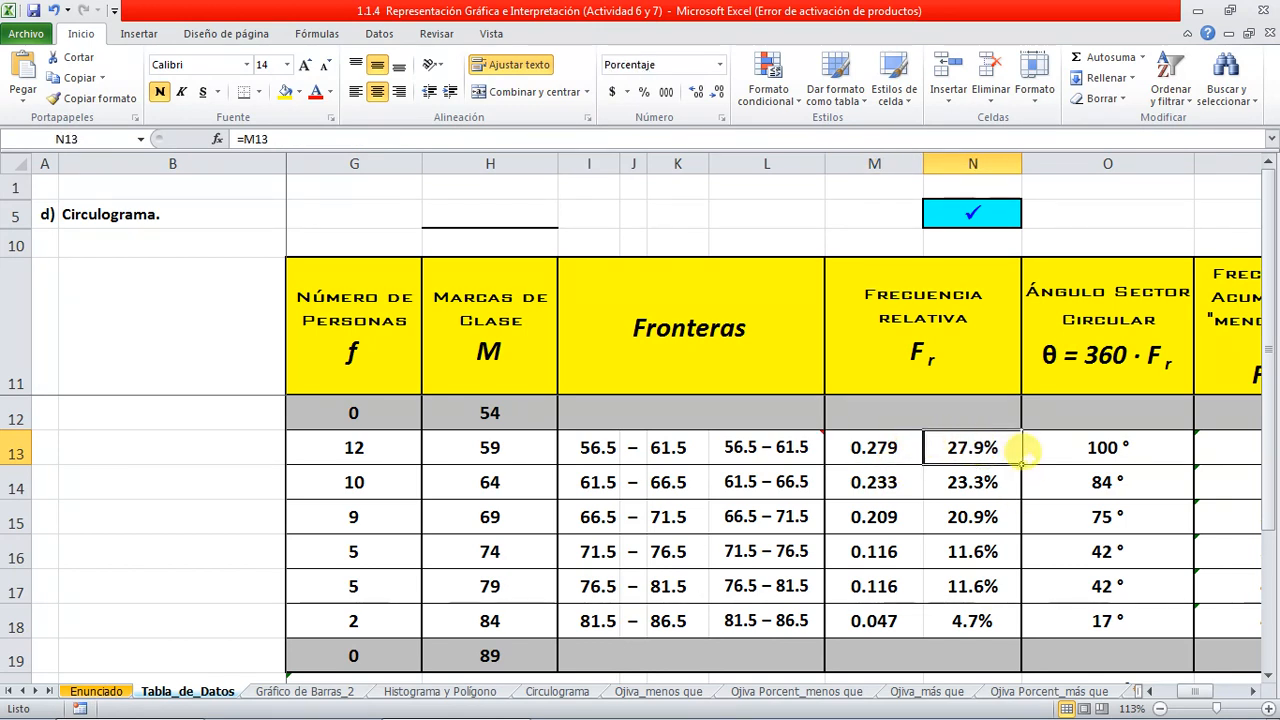
pyautogui.moveTo(975, 447); pyautogui.dragTo(944, 617)
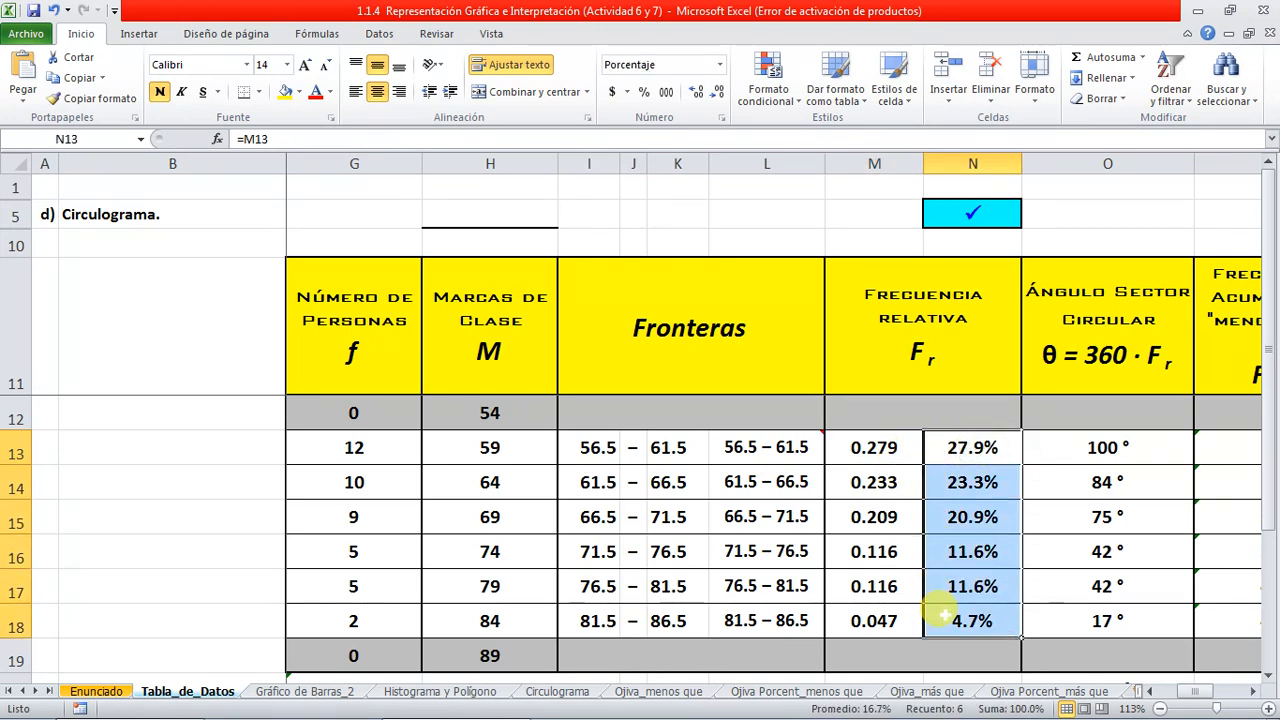
pyautogui.click(858, 447)
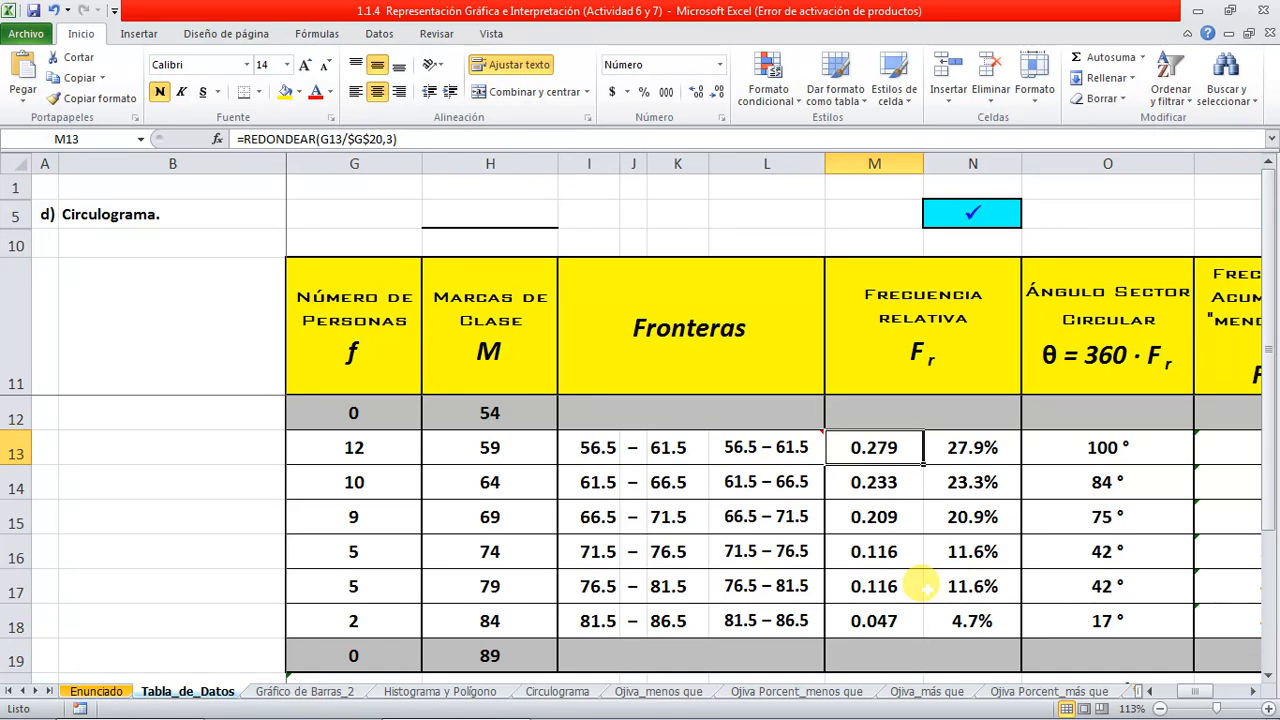
pyautogui.click(972, 448)
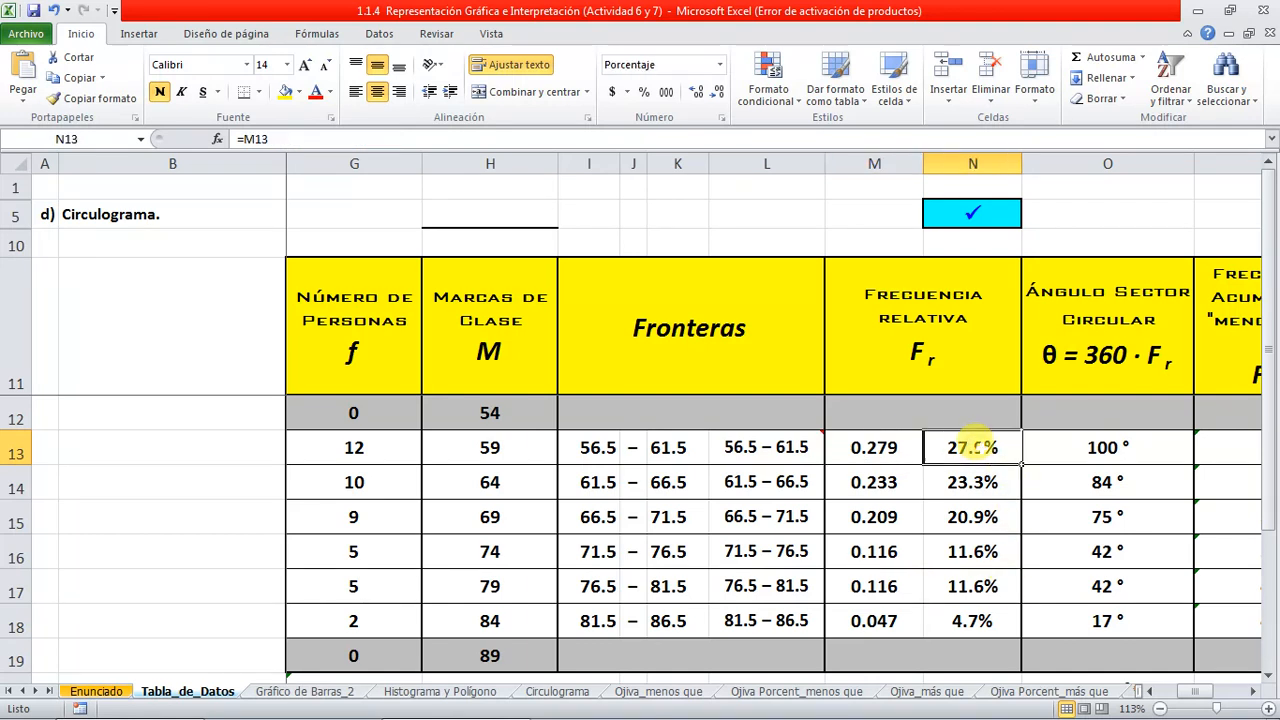
pyautogui.click(972, 213)
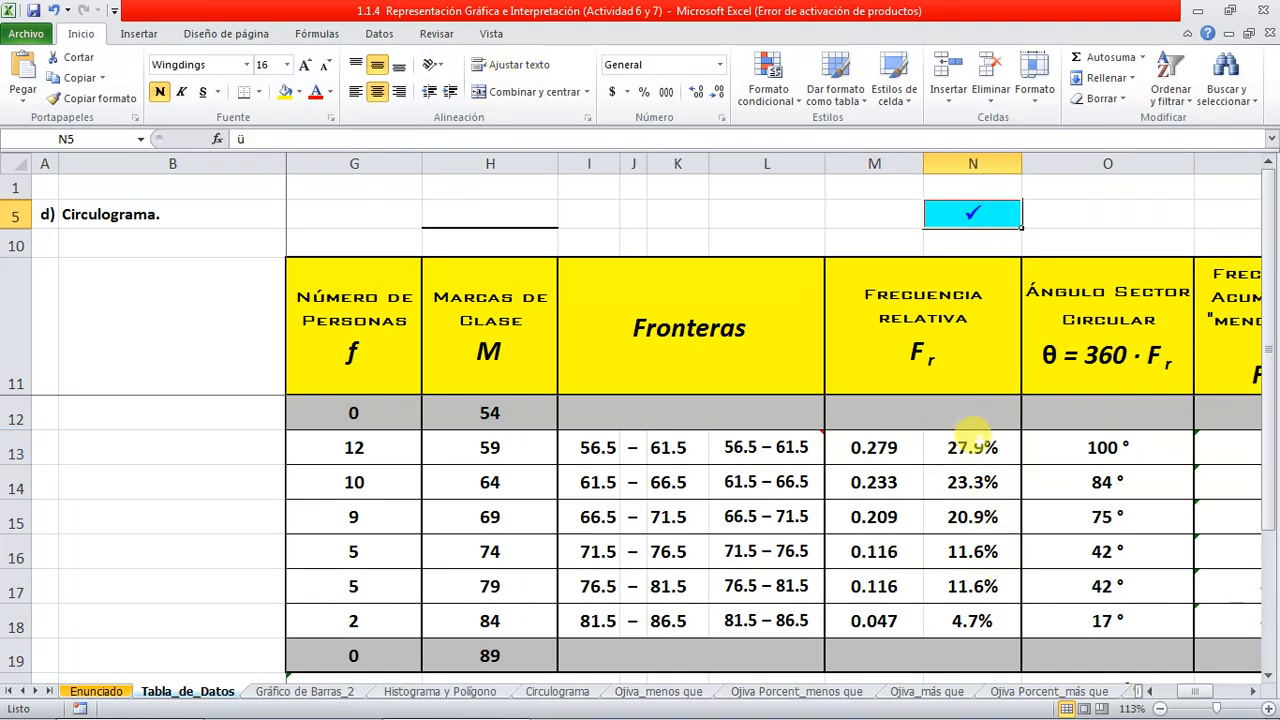
pyautogui.moveTo(966, 447); pyautogui.dragTo(972, 596)
pyautogui.click(948, 208)
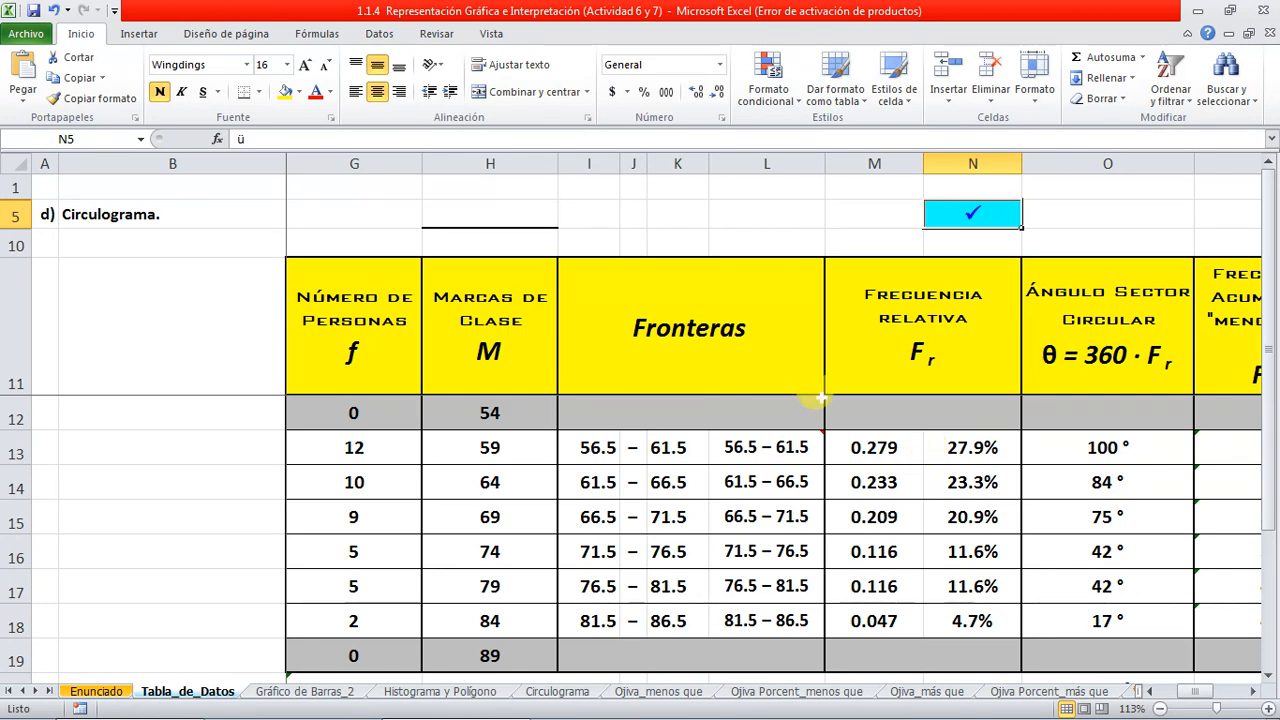
# Examine the percentages in column N and the age class labels in column F, with their series marks in N5 and F5
pyautogui.click(881, 213)
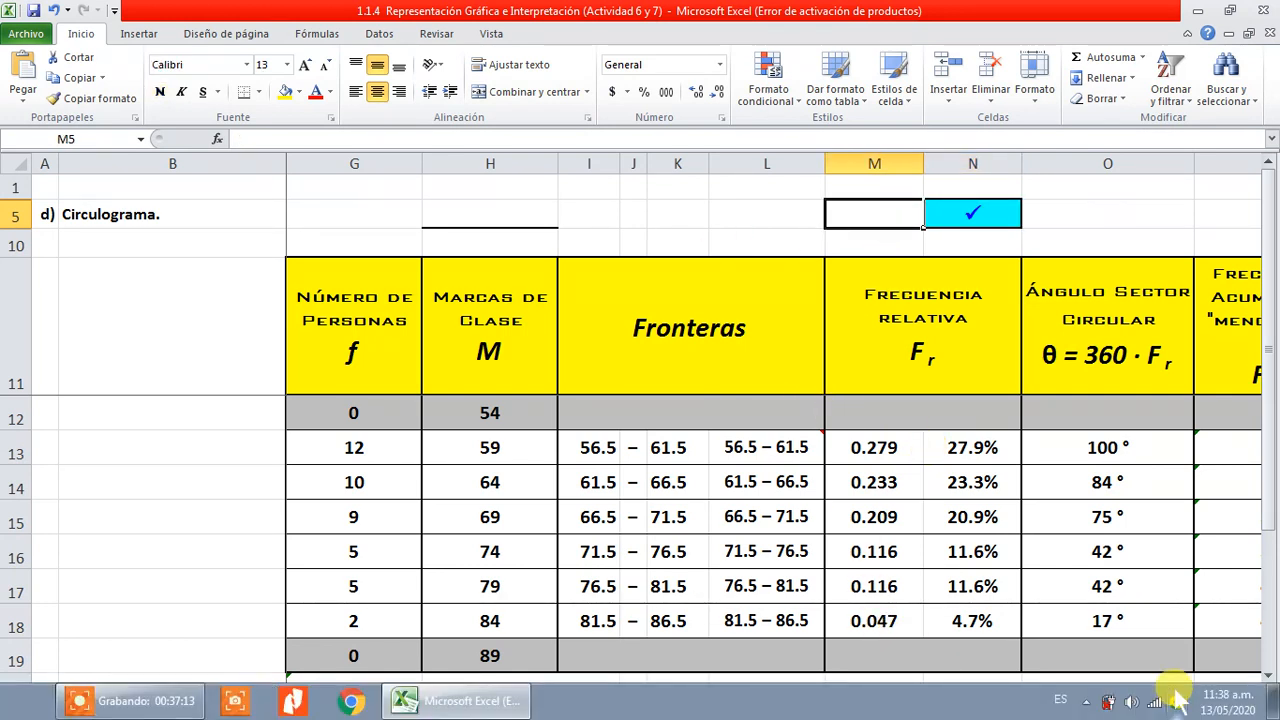
pyautogui.moveTo(1189, 690); pyautogui.dragTo(1180, 690)
pyautogui.click(1170, 162)
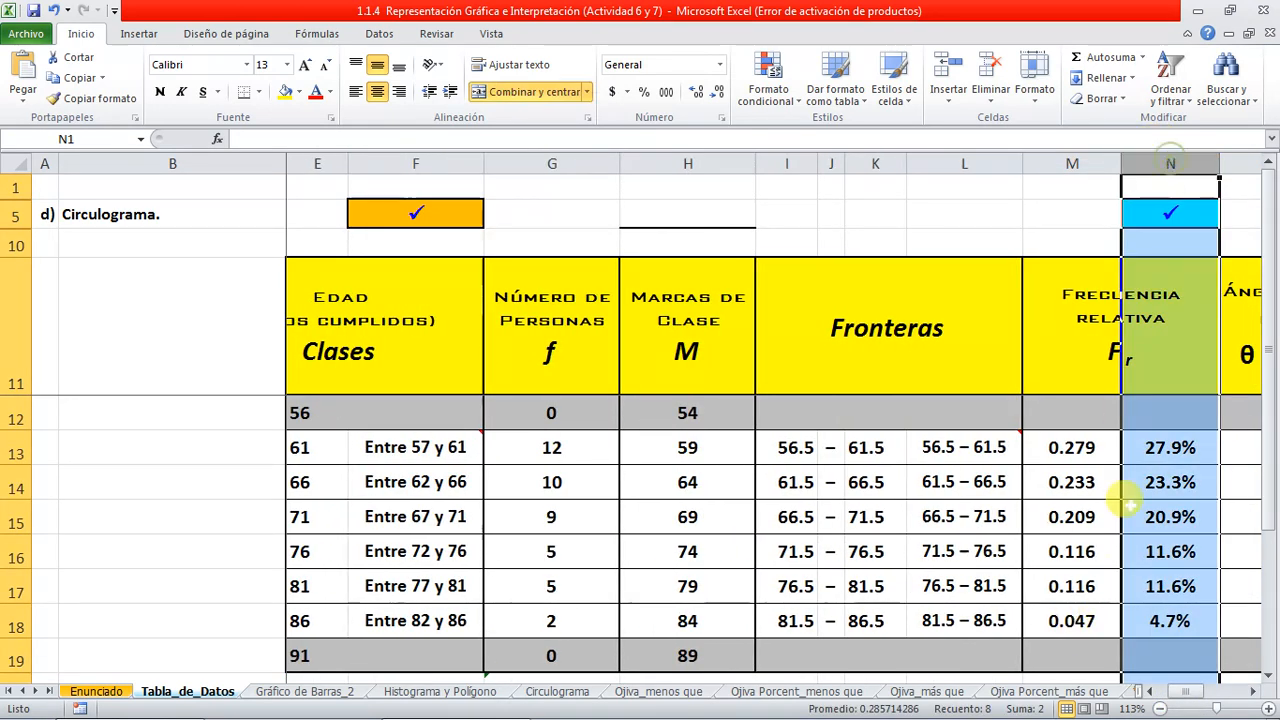
pyautogui.click(1149, 691)
pyautogui.click(1149, 691)
pyautogui.click(485, 213)
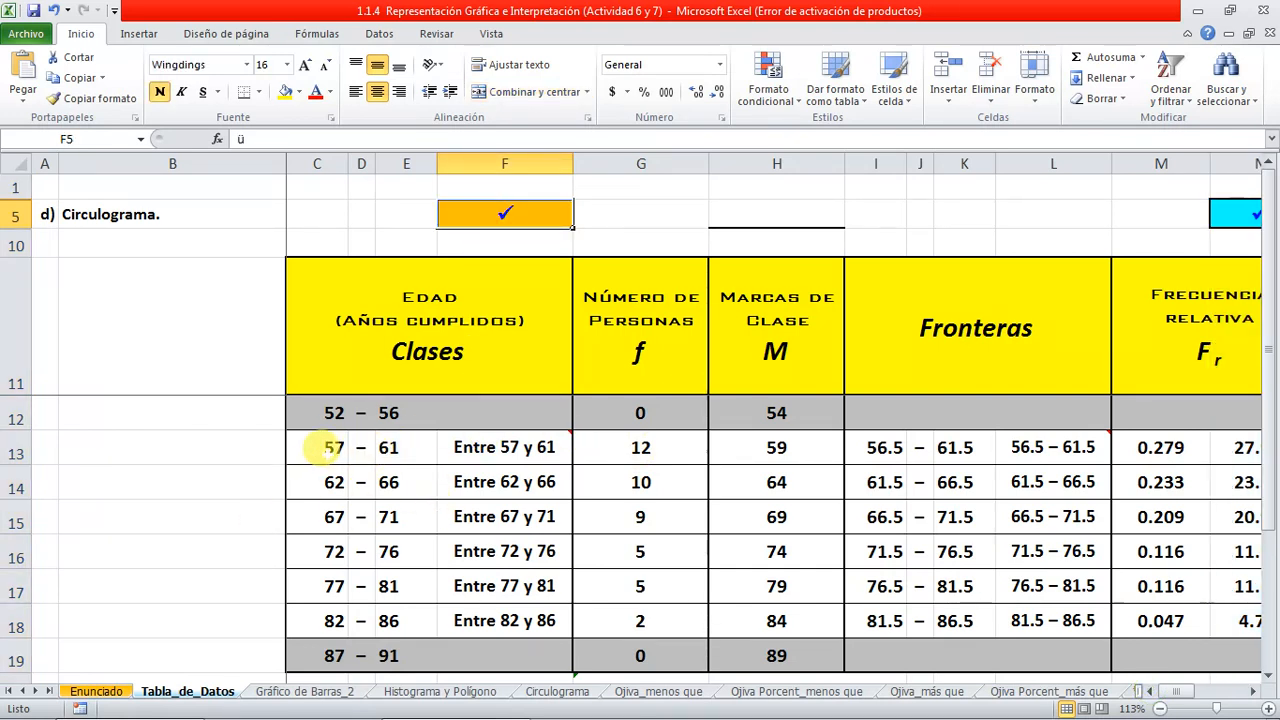
pyautogui.click(480, 447)
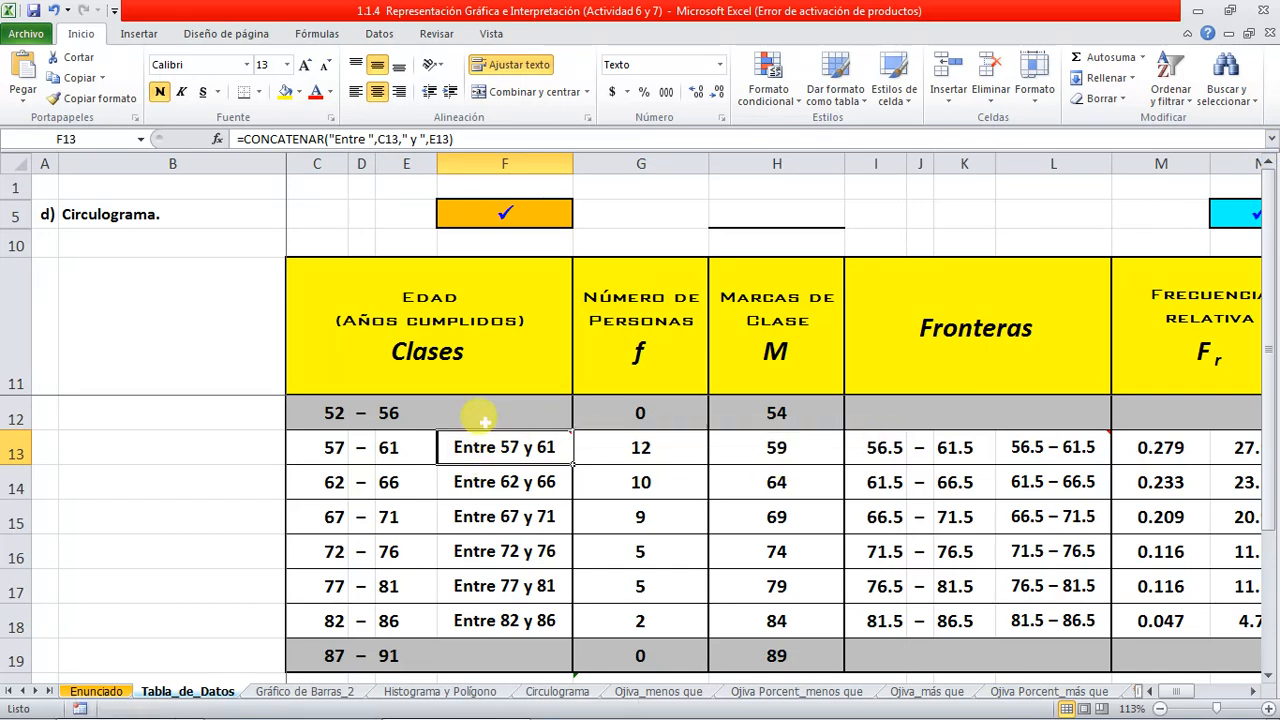
pyautogui.click(494, 351)
pyautogui.click(482, 214)
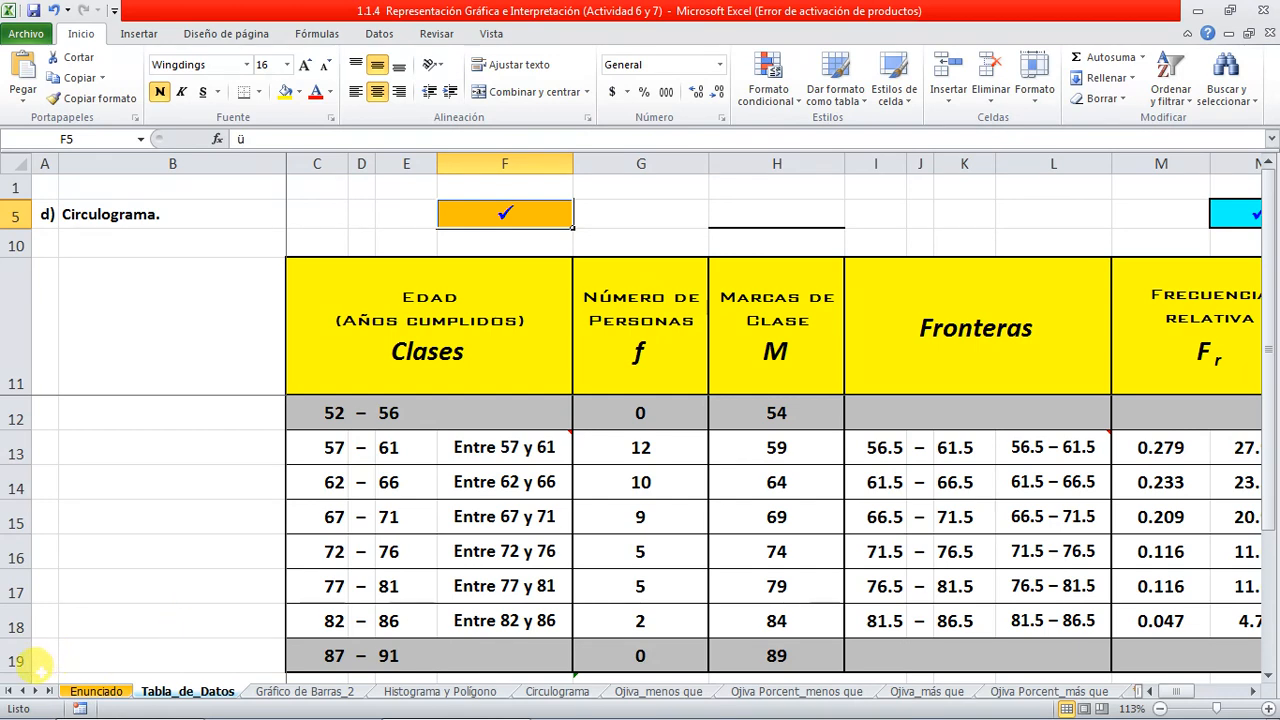
pyautogui.scroll(-1, 44, 606)
pyautogui.scroll(1, 44, 606)
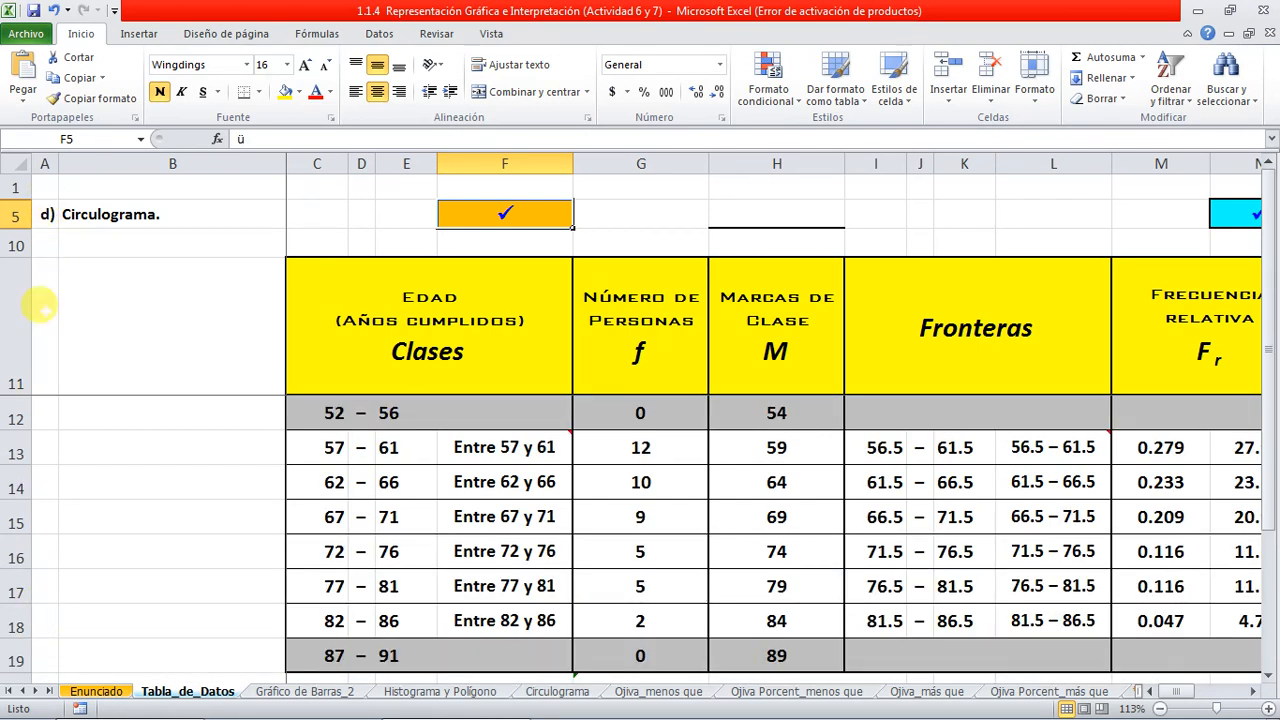
# Insert a blank 2D pie chart from empty cell A19 and place it over columns G to L of the table
pyautogui.click(44, 658)
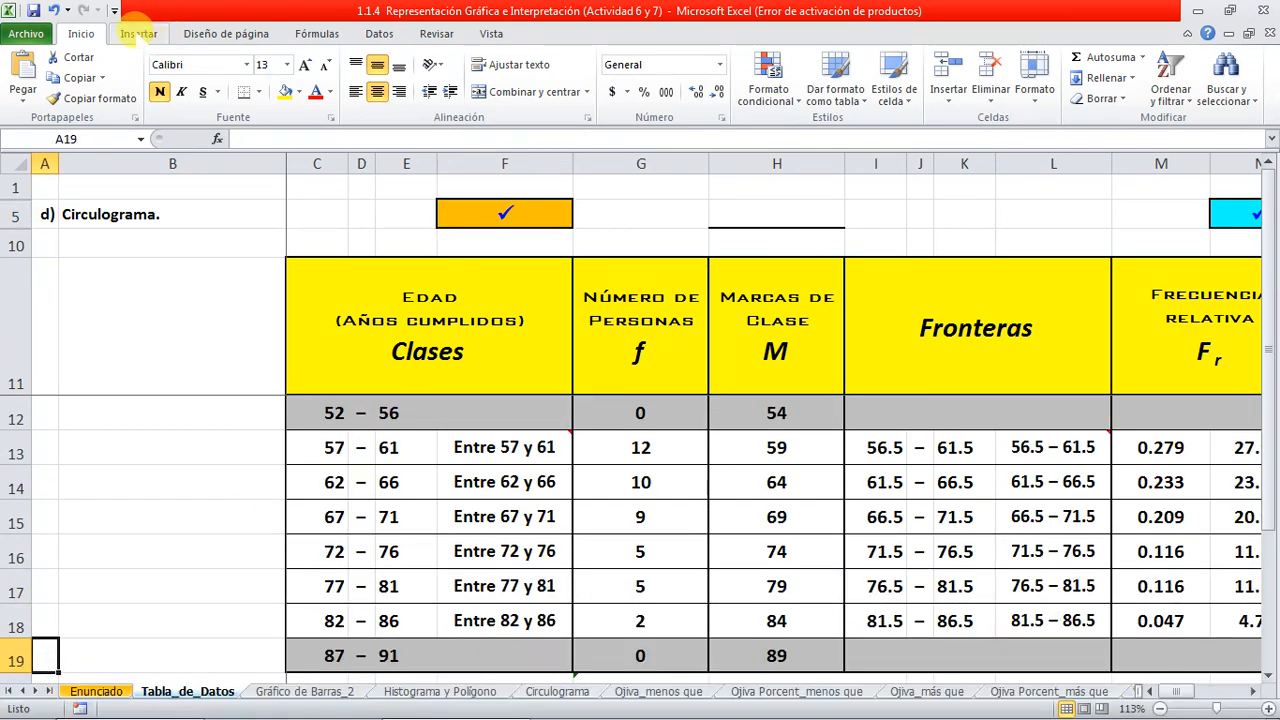
pyautogui.click(138, 33)
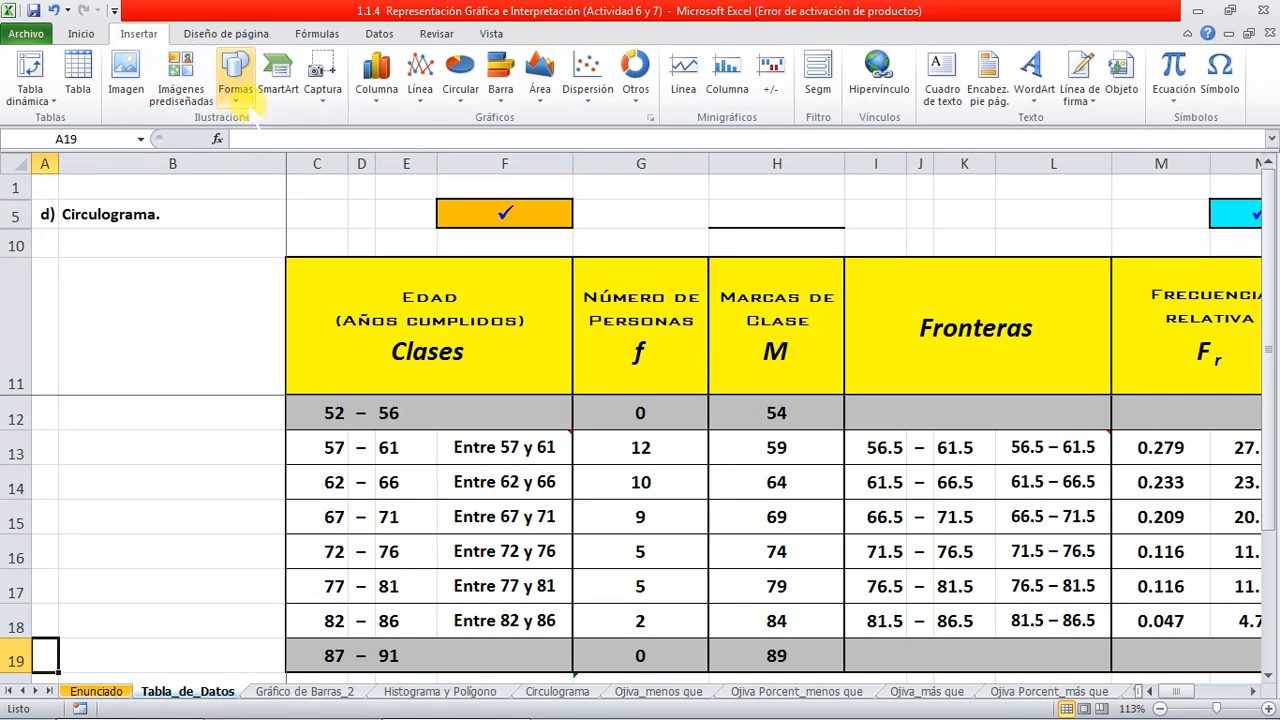
pyautogui.click(460, 90)
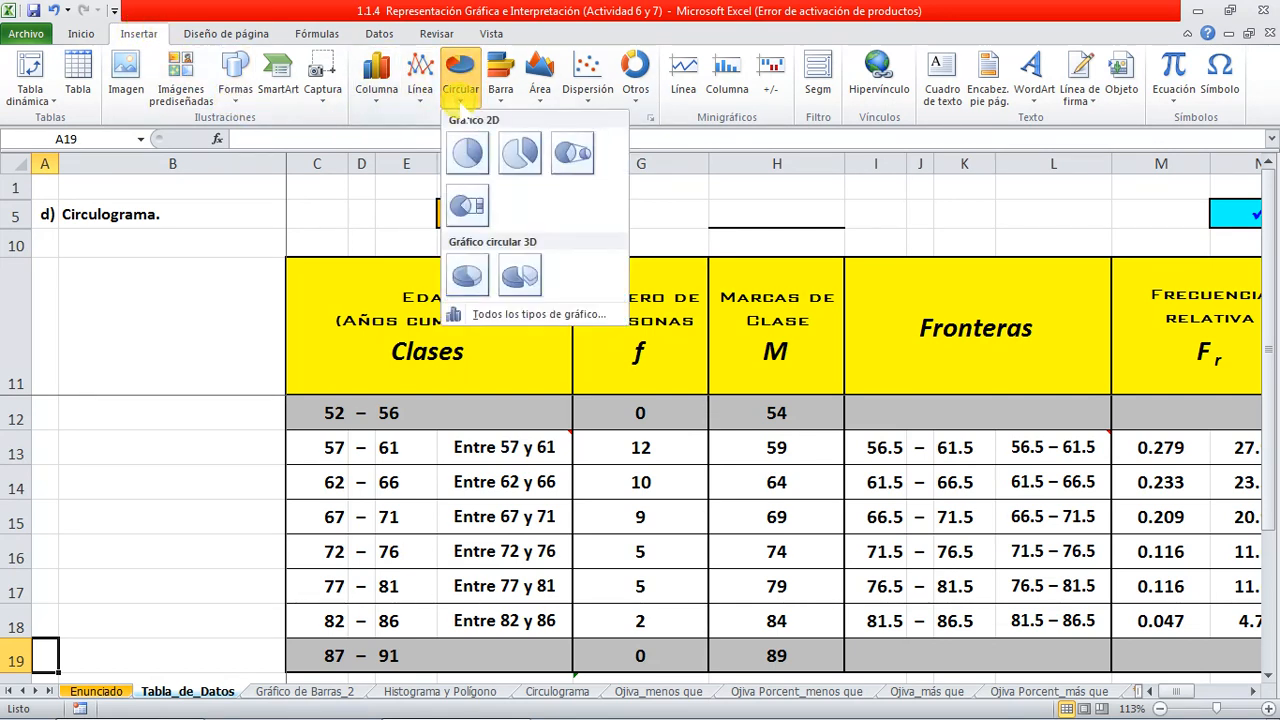
pyautogui.click(467, 152)
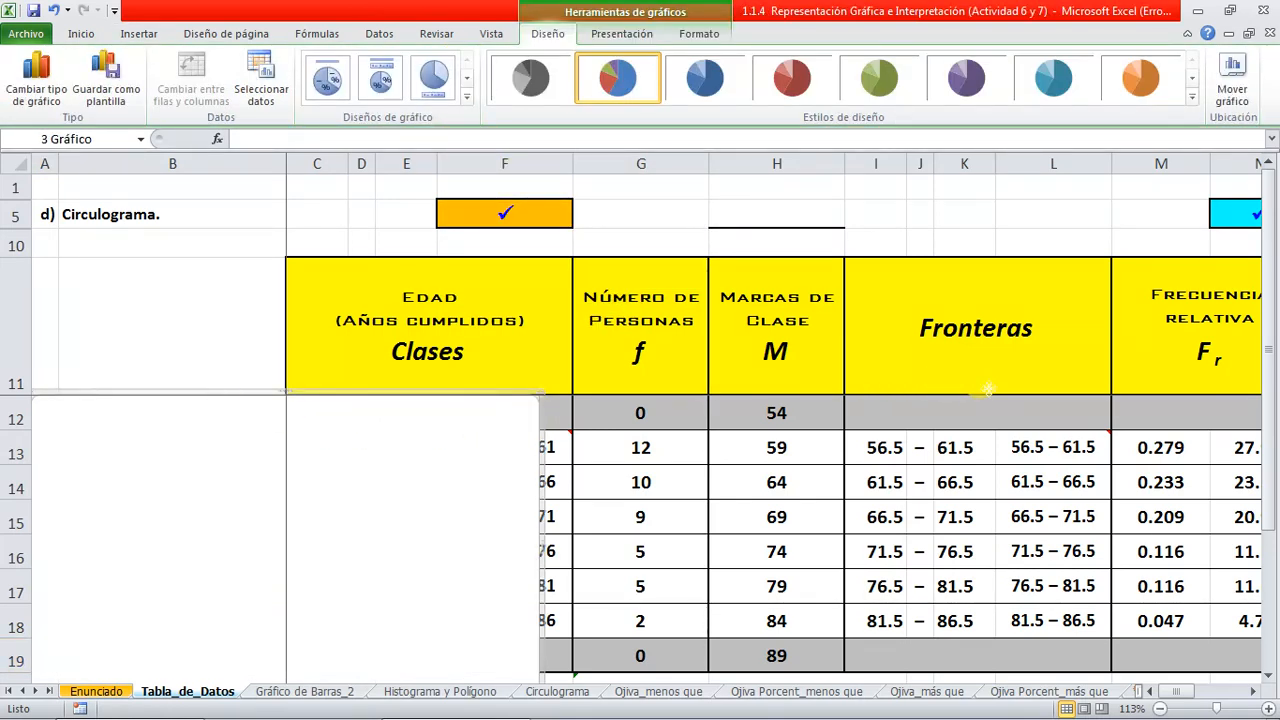
pyautogui.moveTo(227, 390); pyautogui.dragTo(775, 281)
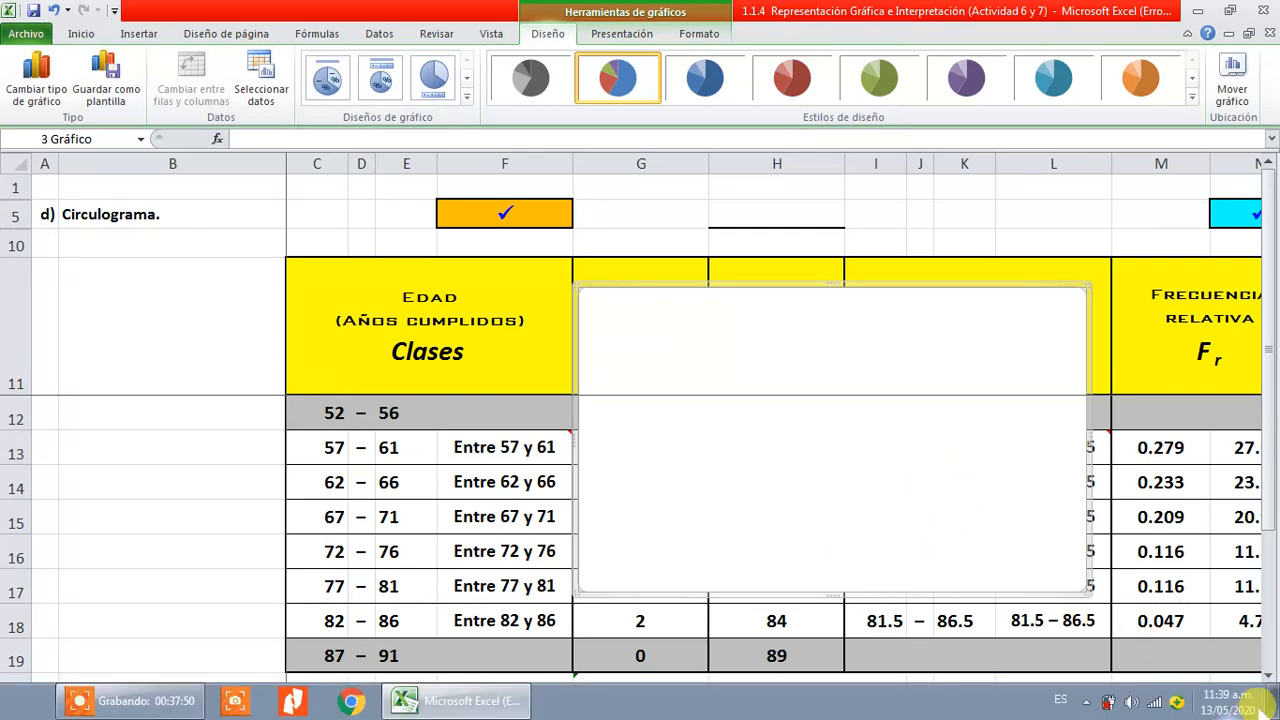
# Add a data series to the pie chart with the percentages in Tabla_de_Datos N13:N18 as its values
pyautogui.click(1252, 691)
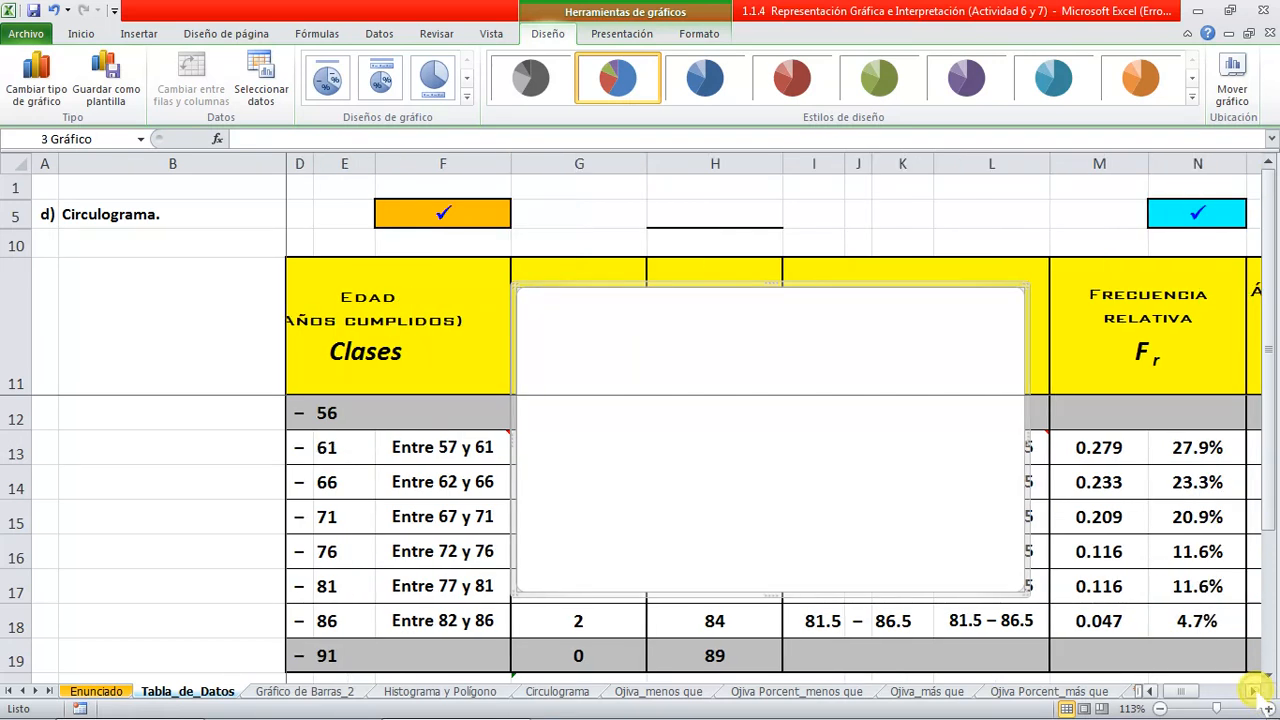
pyautogui.click(1252, 691)
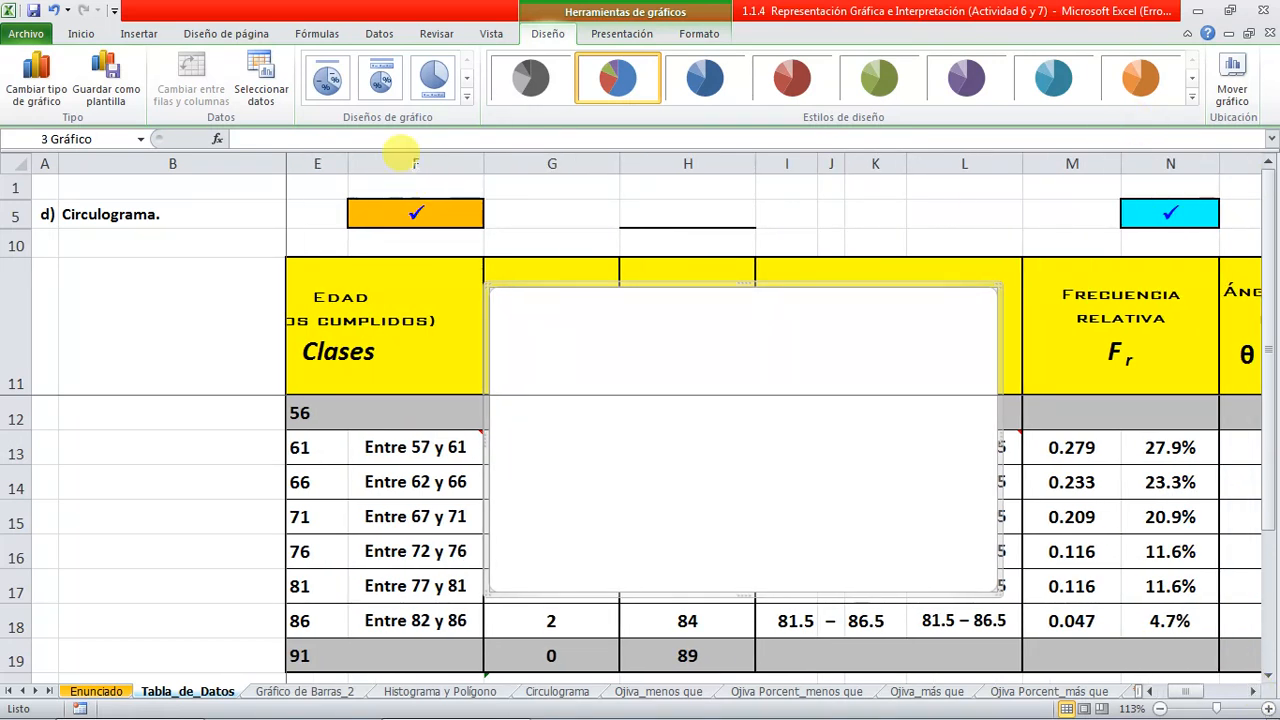
pyautogui.click(261, 78)
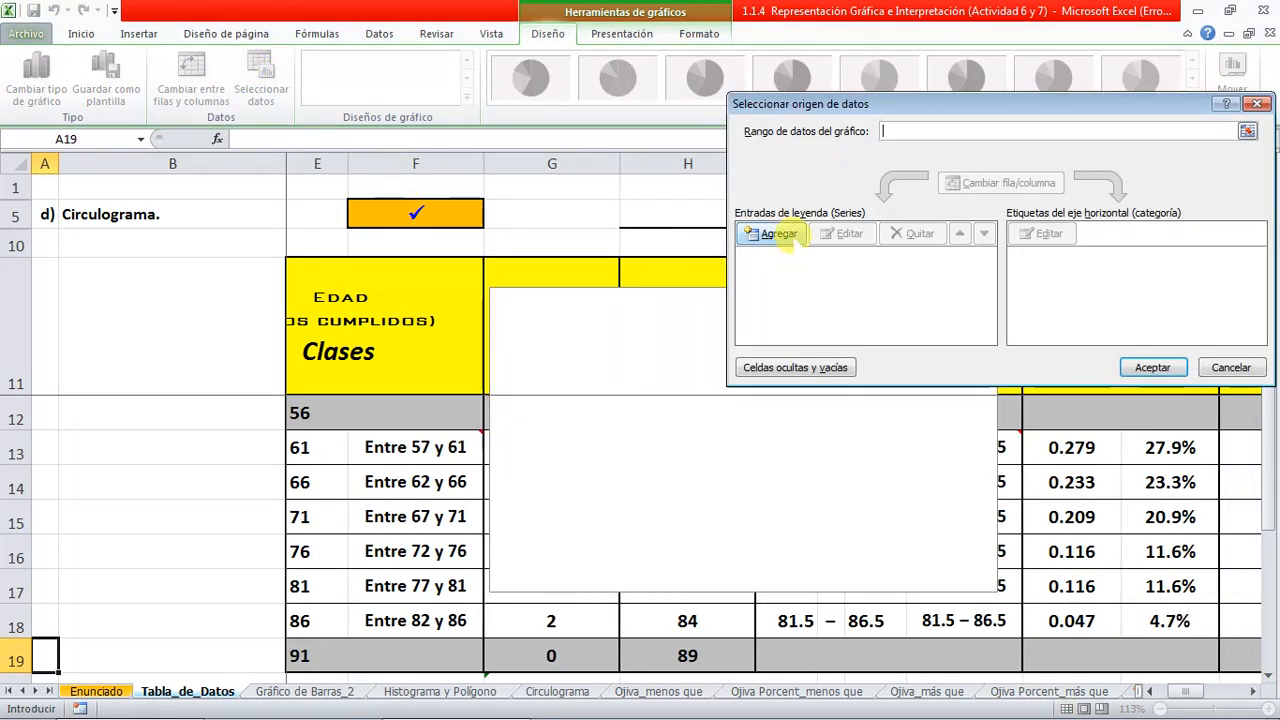
pyautogui.click(774, 233)
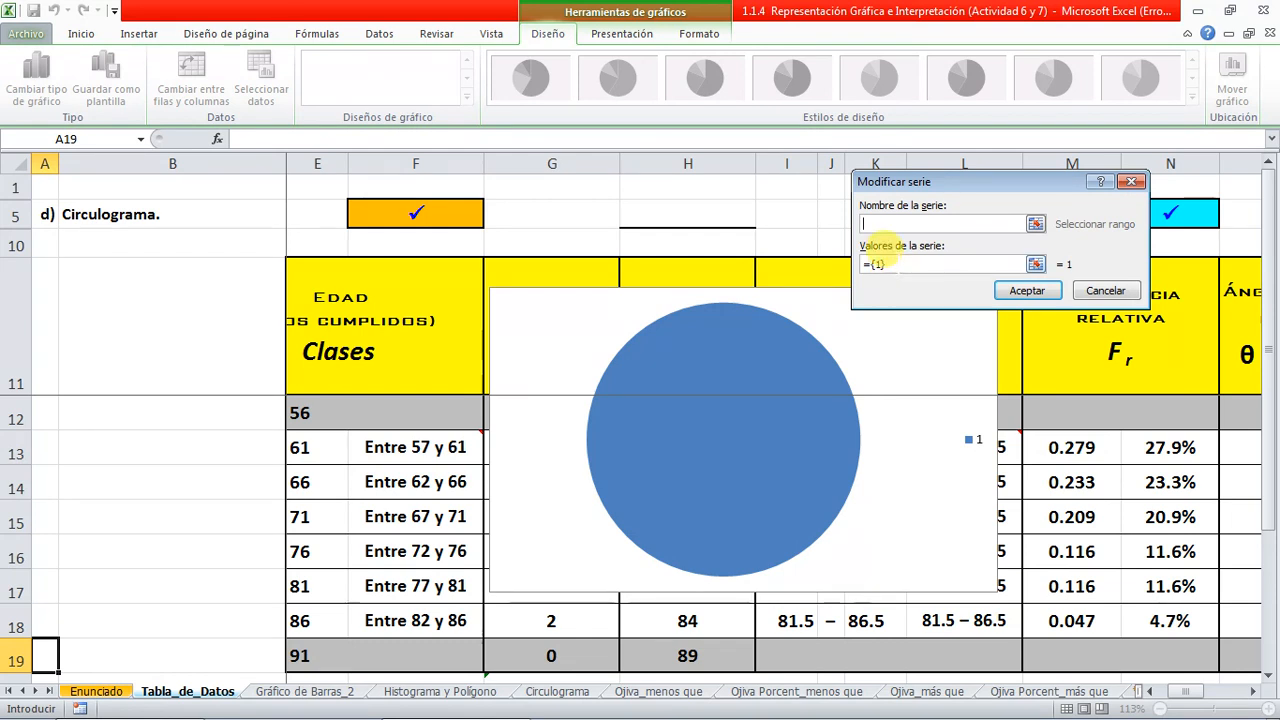
pyautogui.click(1035, 264)
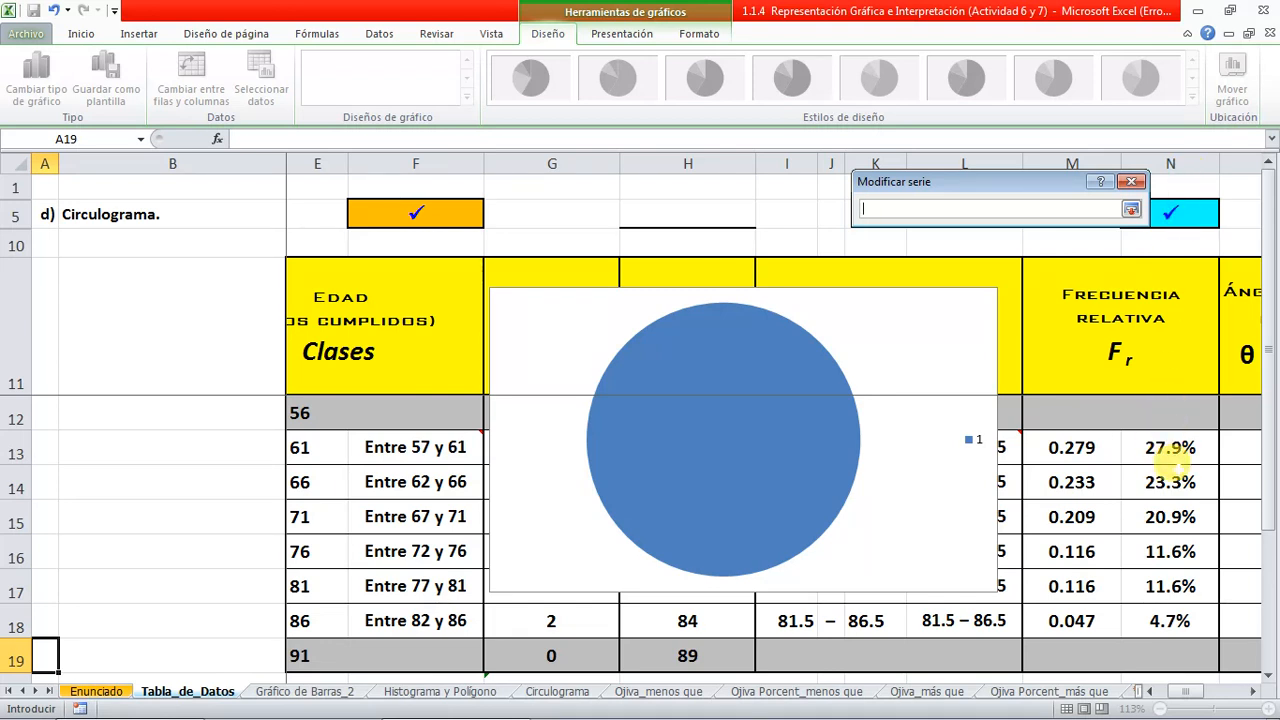
pyautogui.moveTo(1168, 447); pyautogui.dragTo(1170, 622)
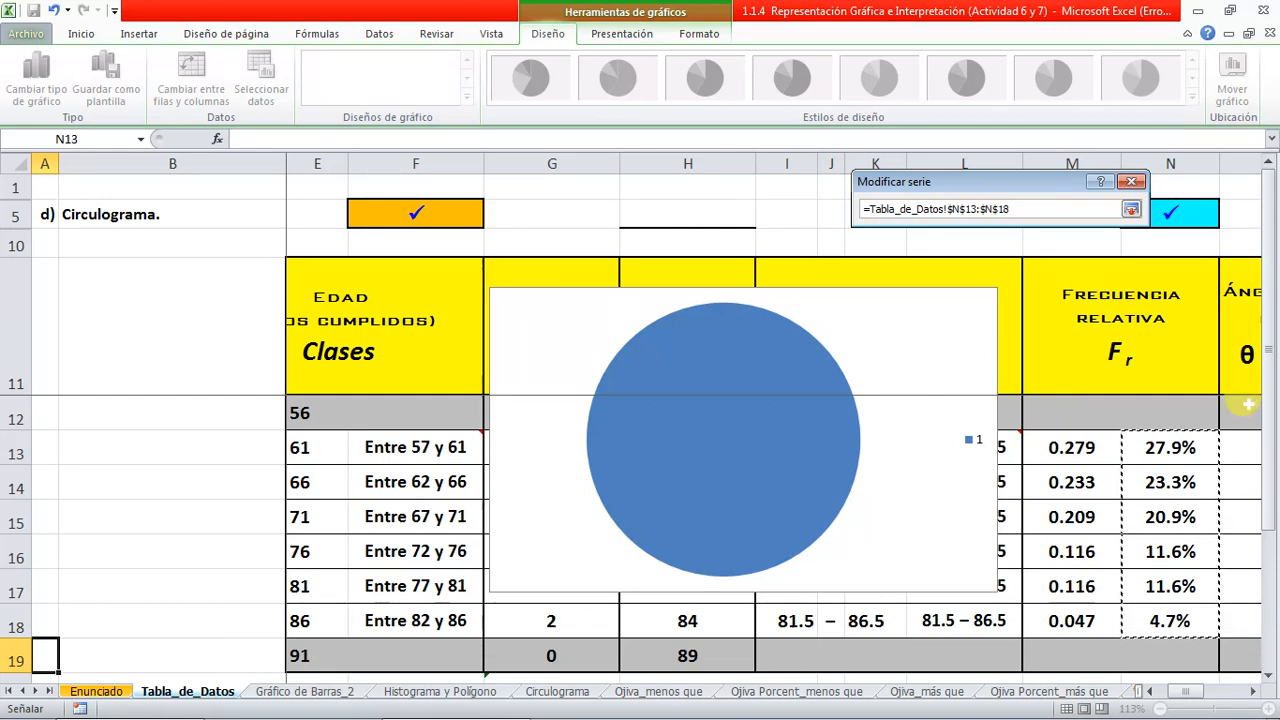
pyautogui.press('Return')
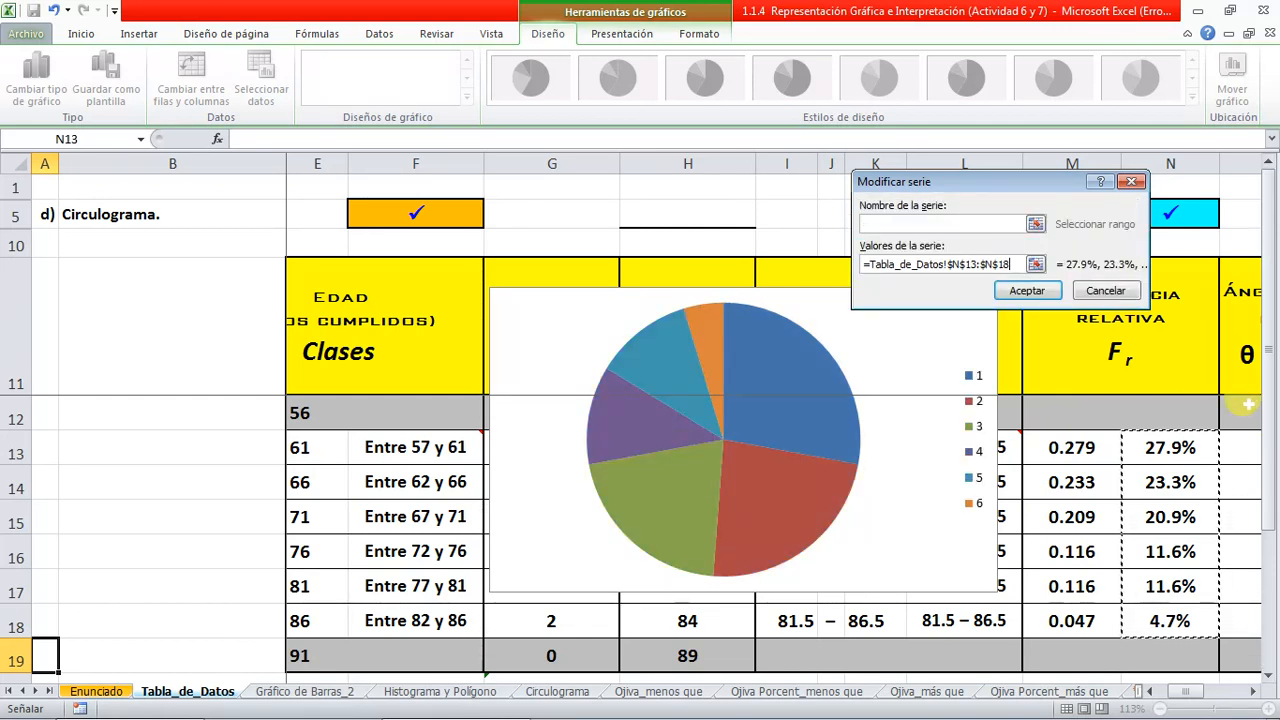
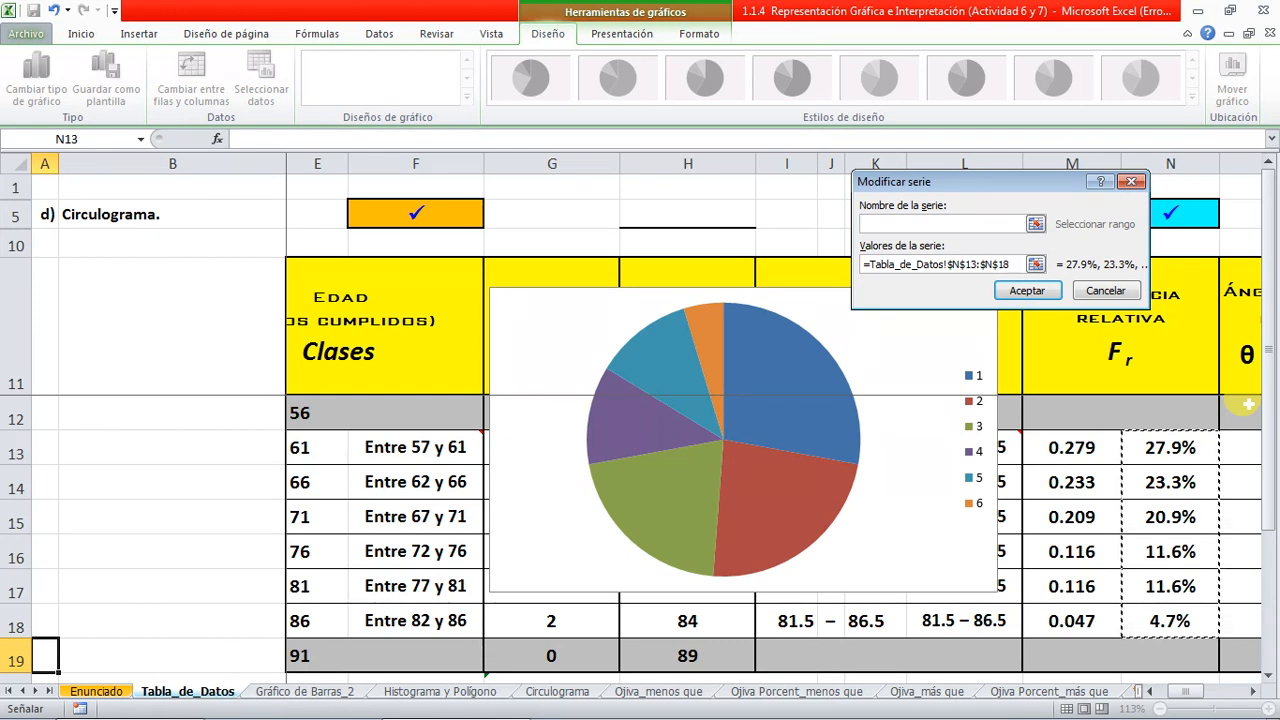
pyautogui.click(1030, 295)
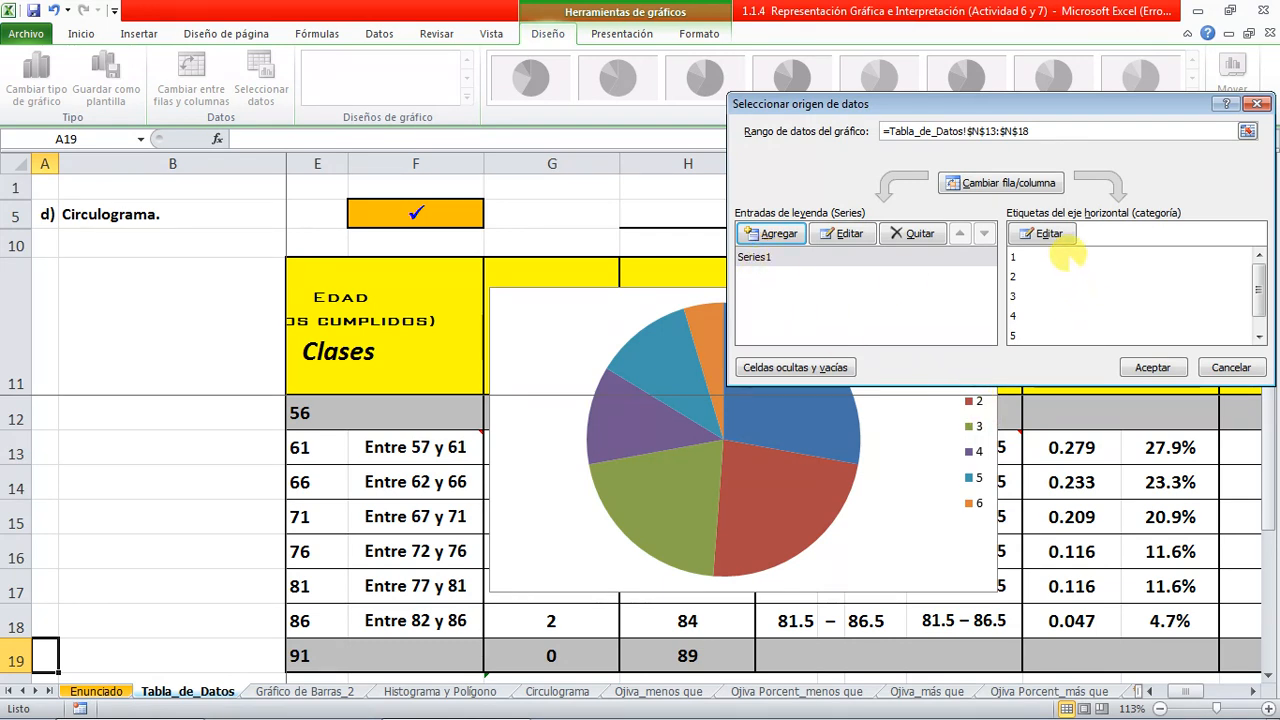
# Set the pie chart's category labels to the age classes in Tabla_de_Datos F13:F18 and accept the data source
pyautogui.click(815, 256)
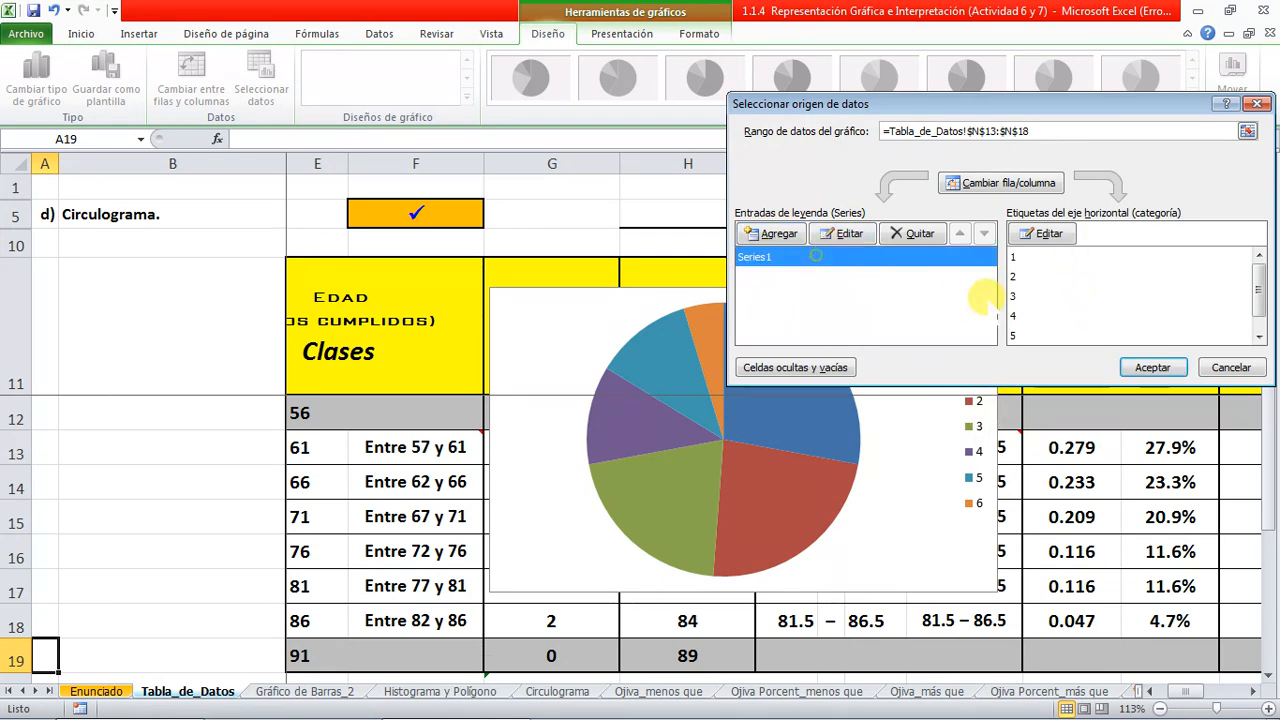
pyautogui.click(1040, 233)
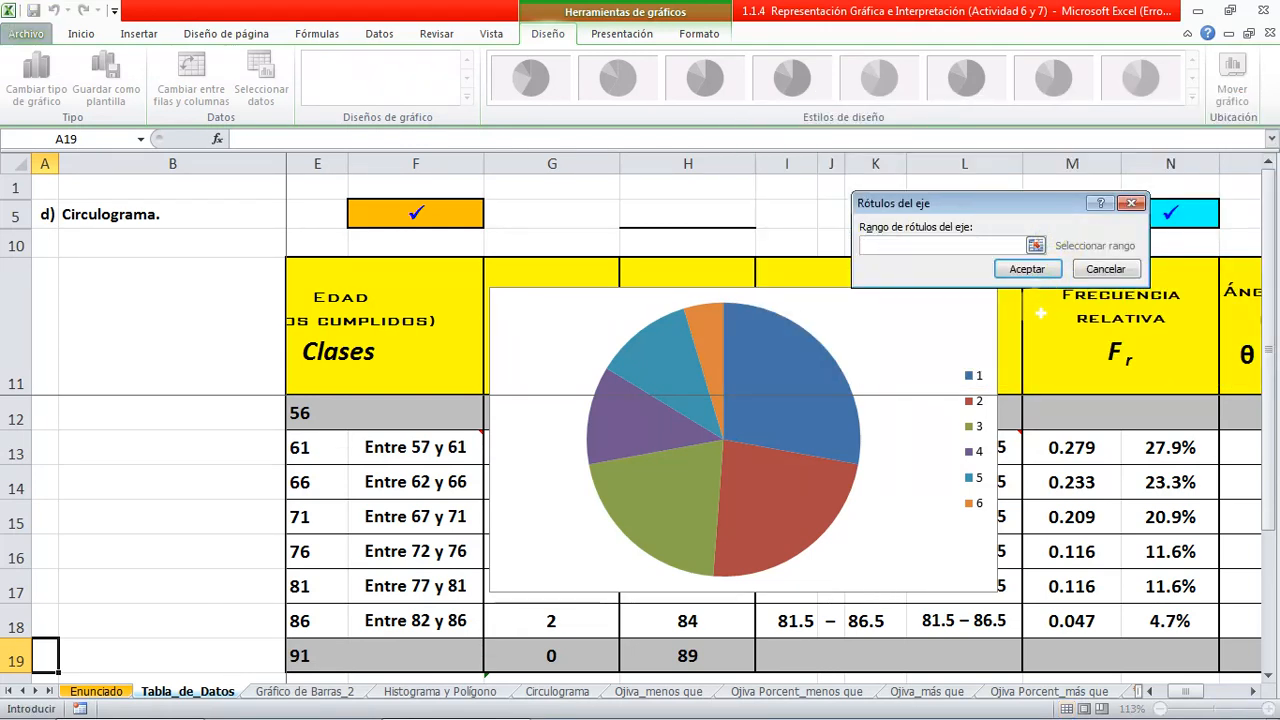
pyautogui.click(1036, 245)
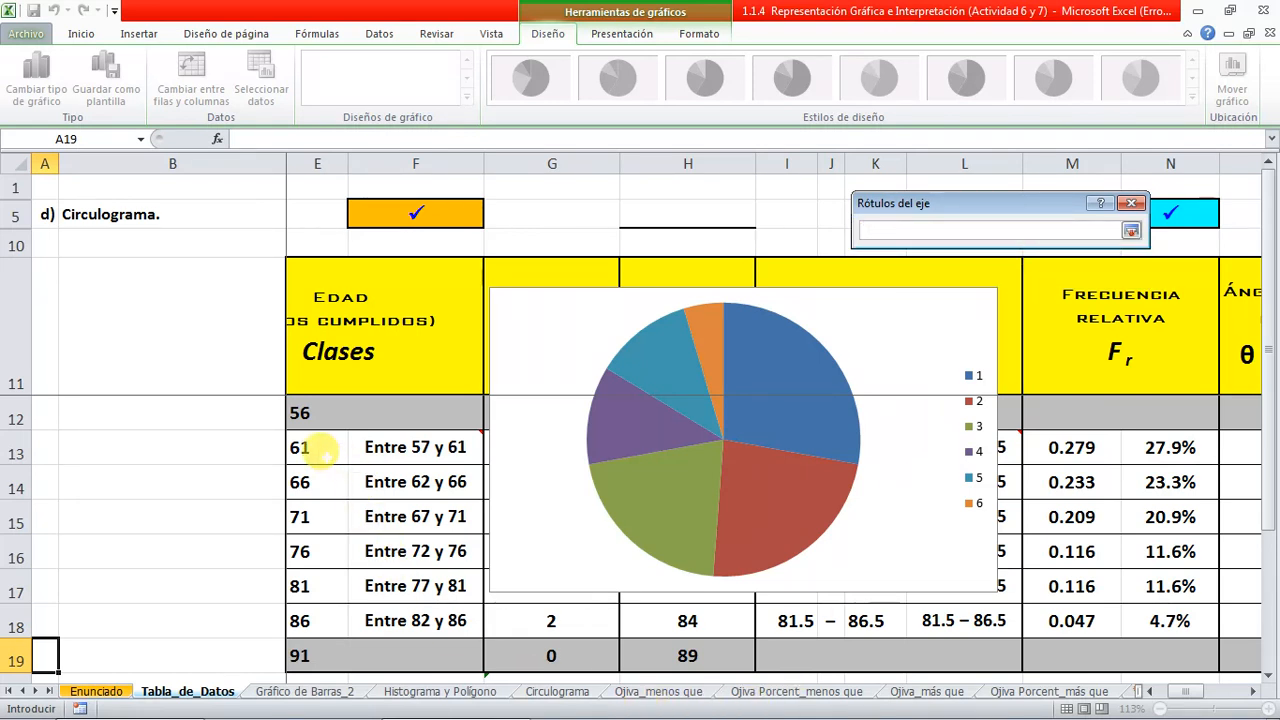
pyautogui.moveTo(380, 446); pyautogui.dragTo(386, 610)
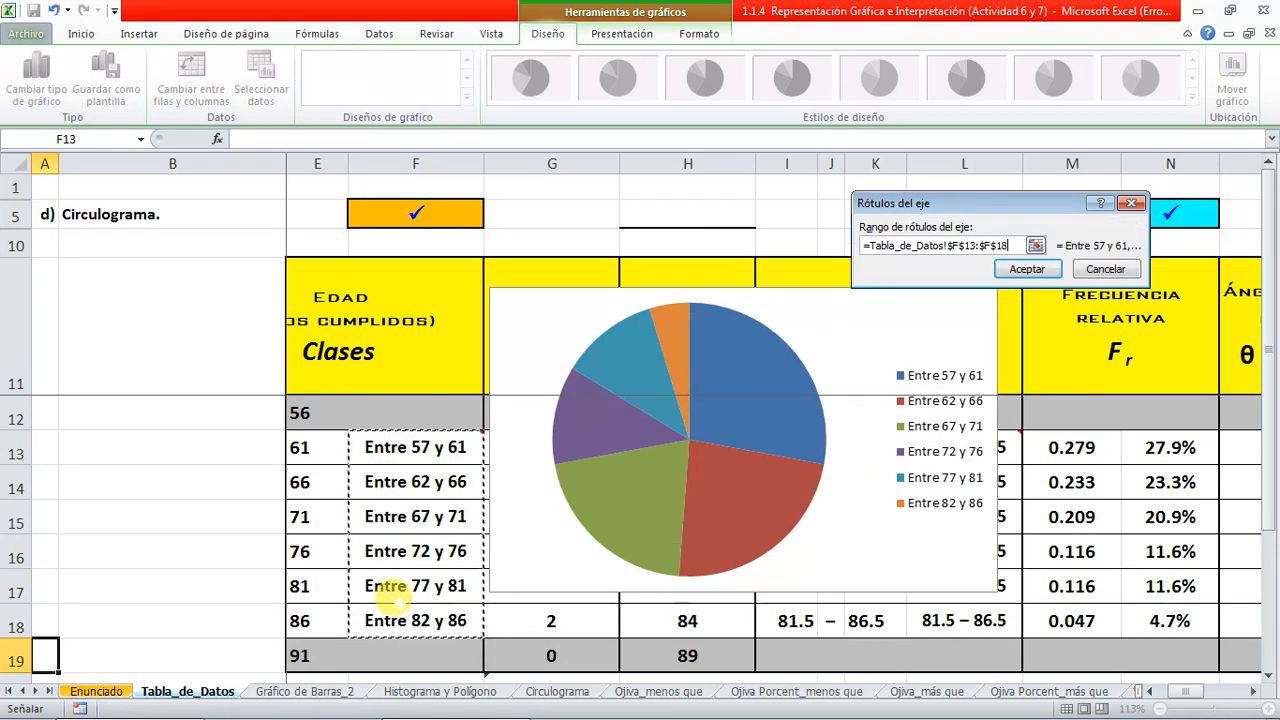
pyautogui.press('Return')
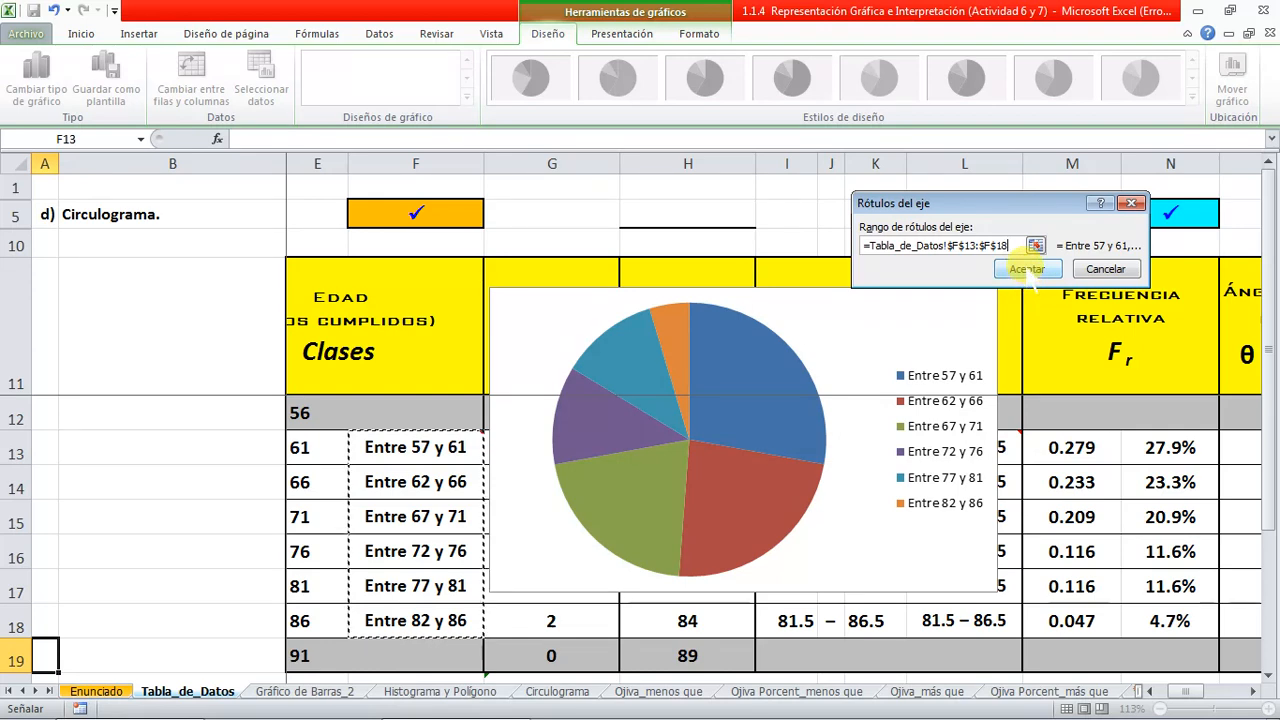
pyautogui.click(1026, 269)
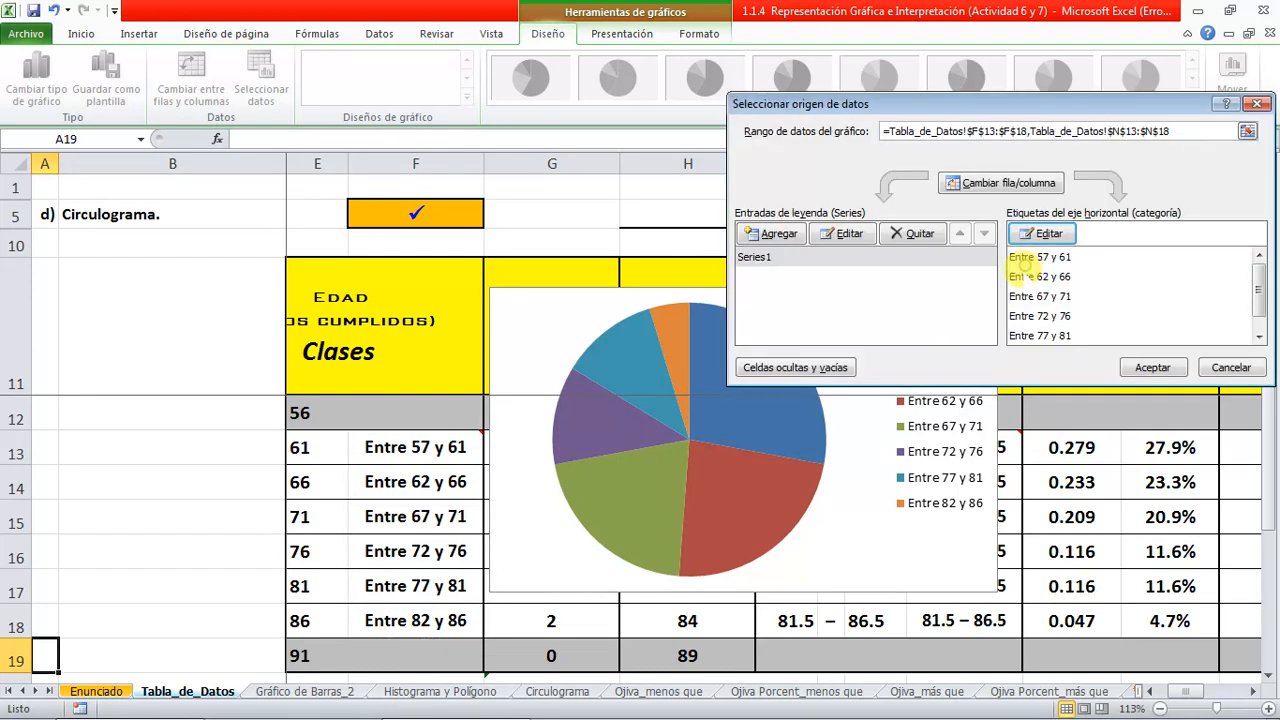
pyautogui.click(1152, 368)
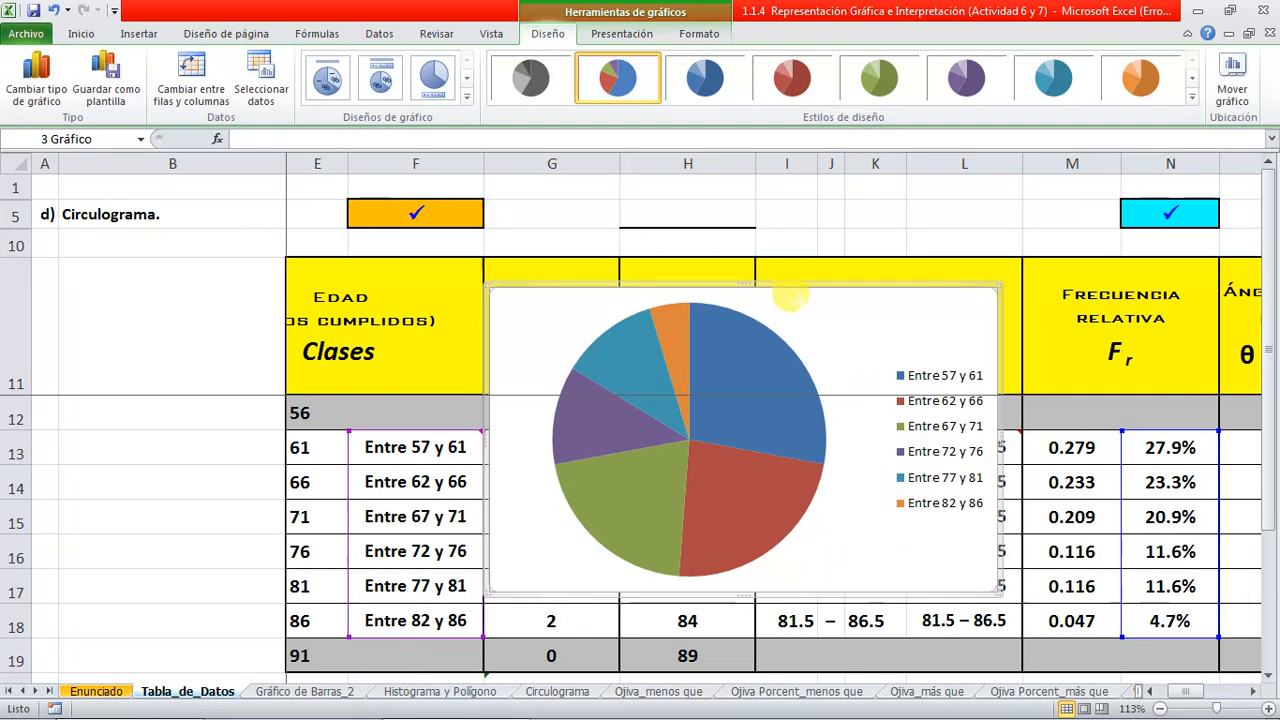
# Move the pie chart to a new chart sheet named Circulograma_2
pyautogui.rightClick(789, 296)
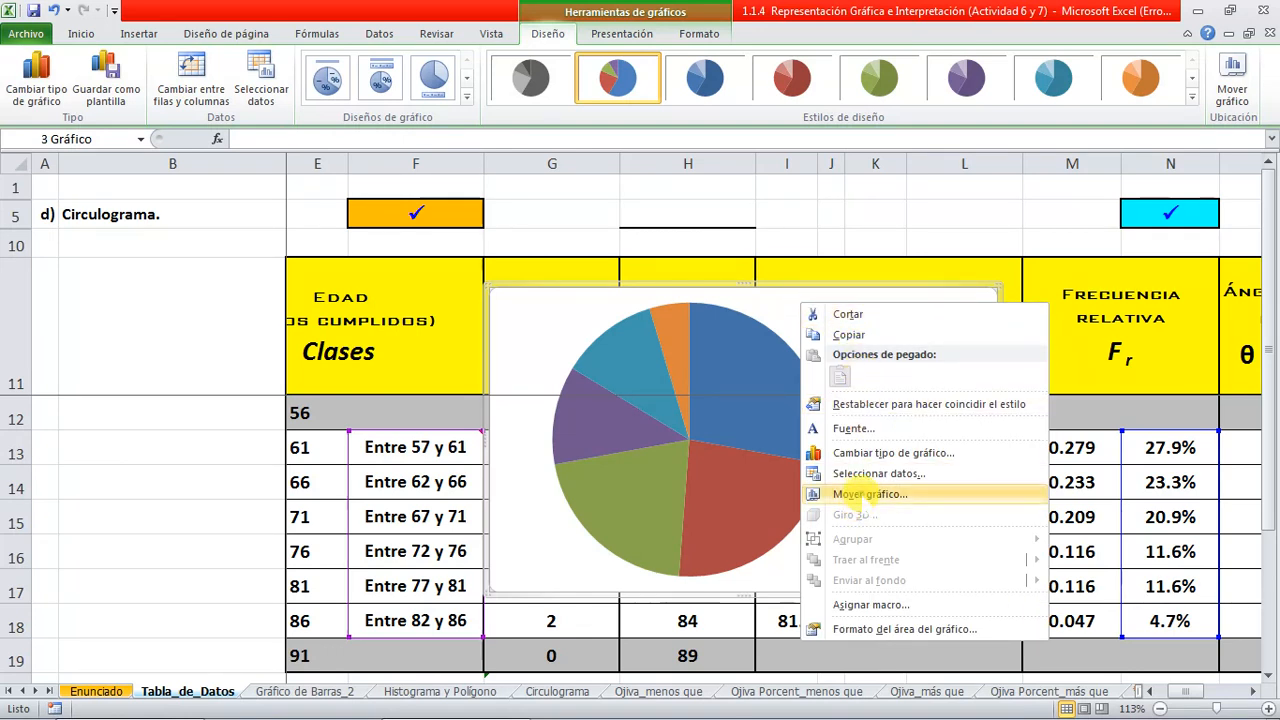
pyautogui.click(860, 494)
pyautogui.click(748, 464)
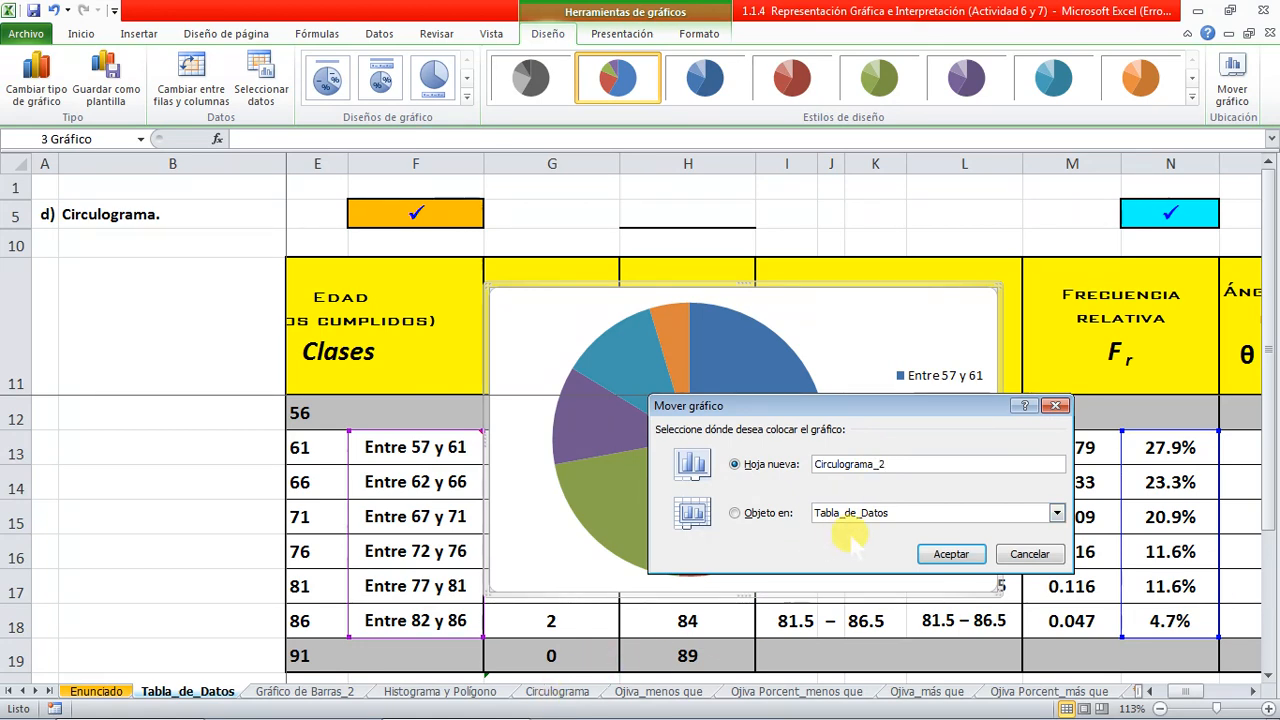
pyautogui.click(950, 553)
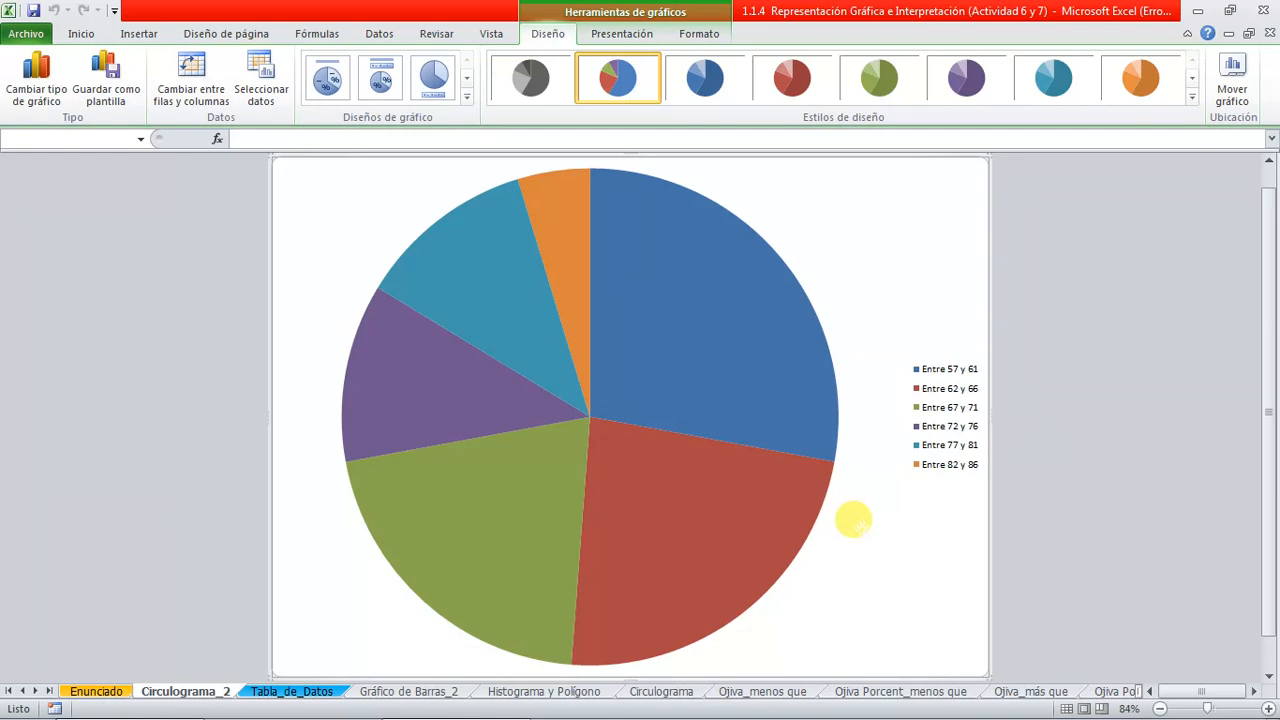
# Add data labels to all slices of the pie chart on Circulograma_2
pyautogui.click(723, 317)
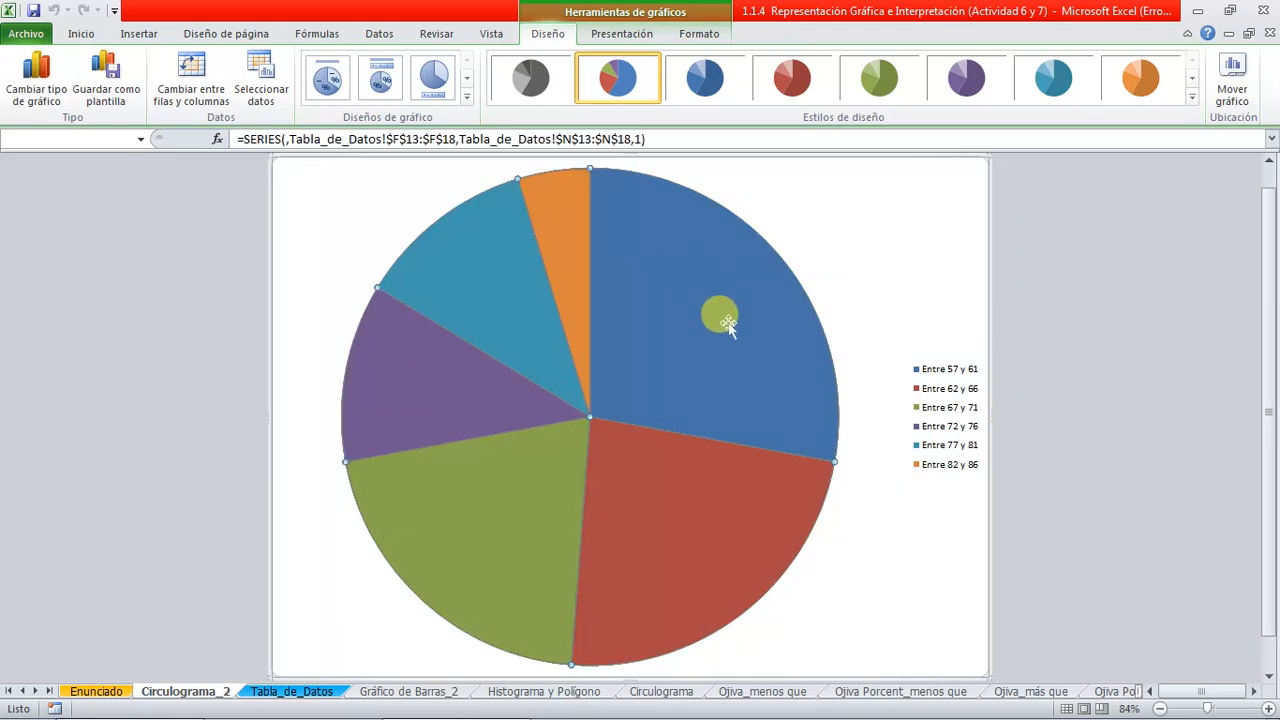
pyautogui.rightClick(729, 323)
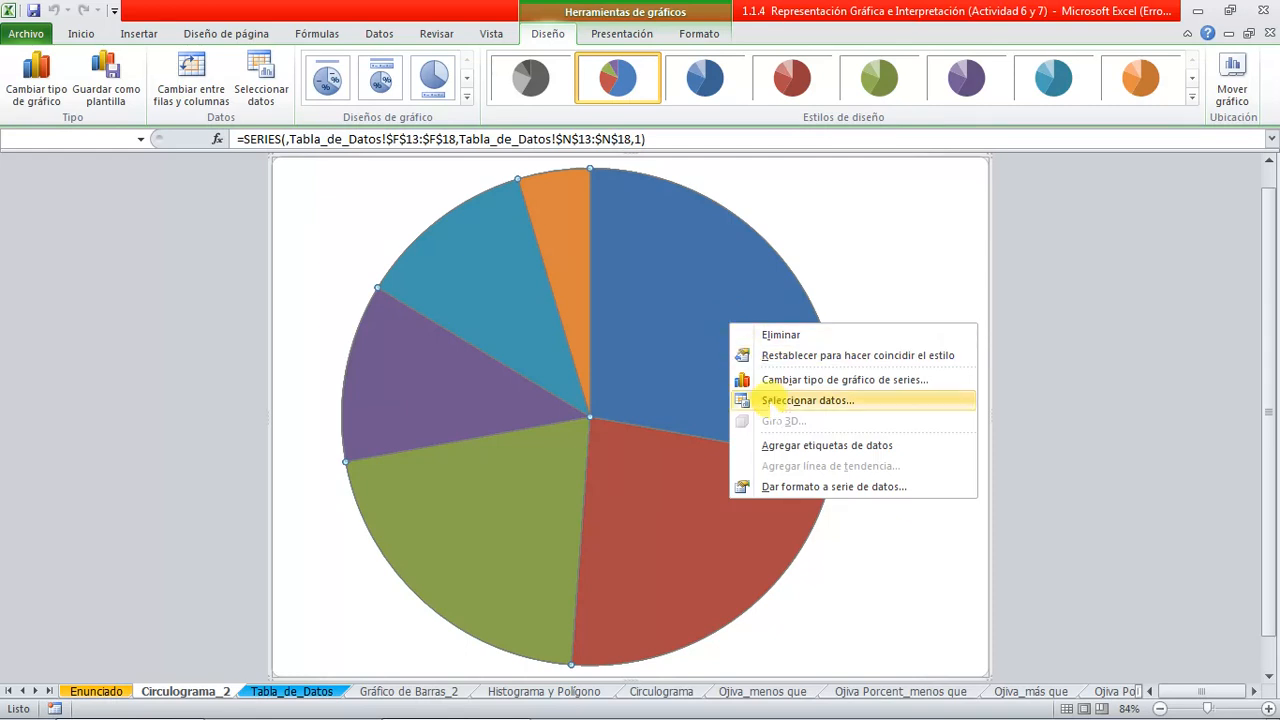
pyautogui.click(819, 445)
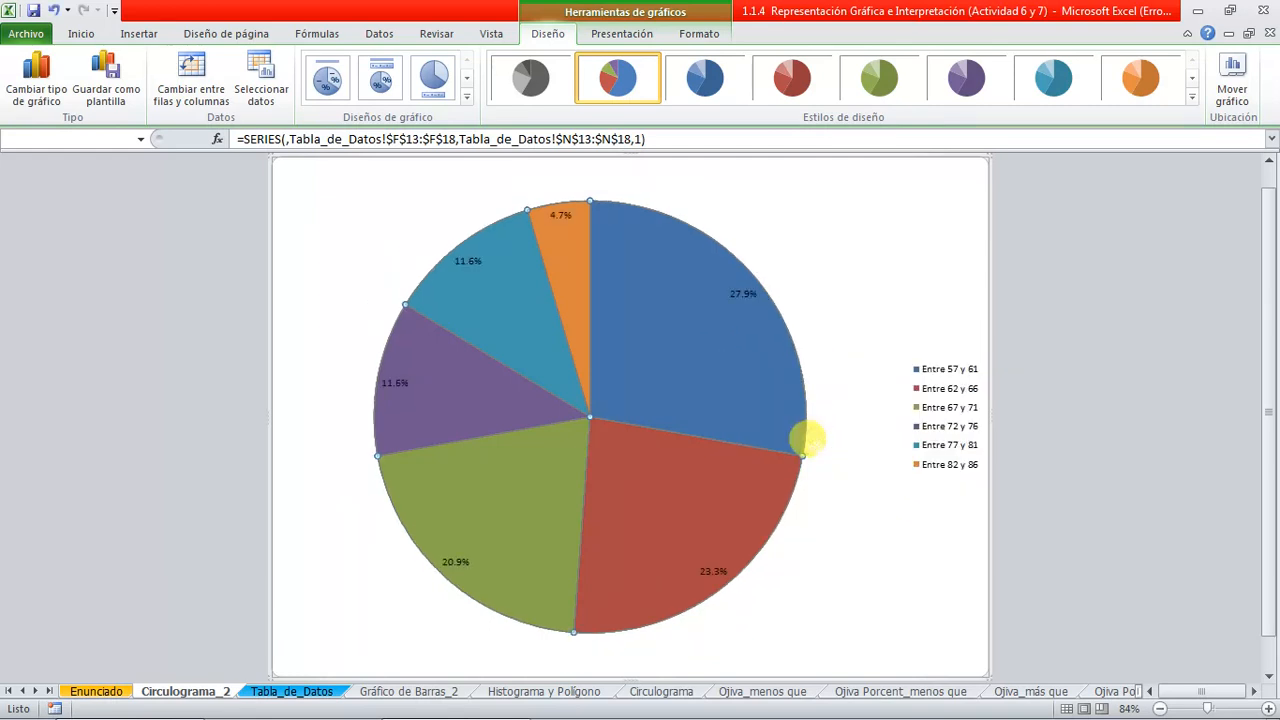
pyautogui.rightClick(745, 310)
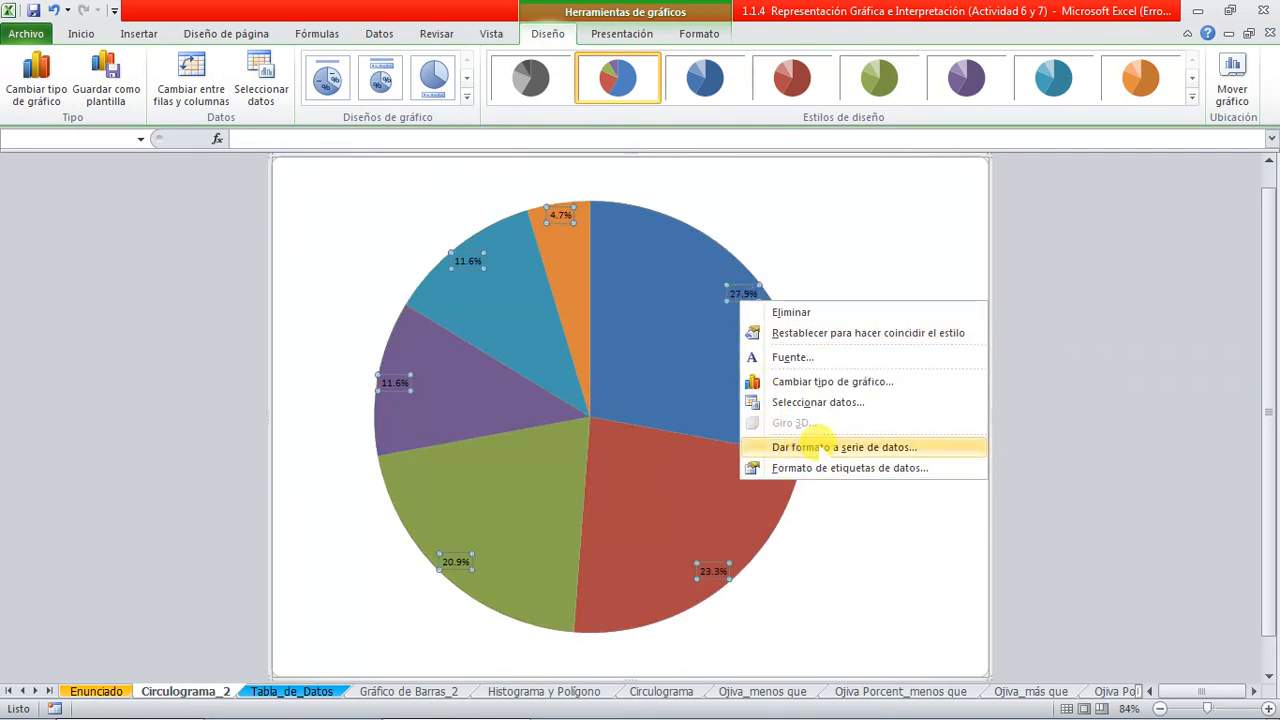
pyautogui.click(815, 447)
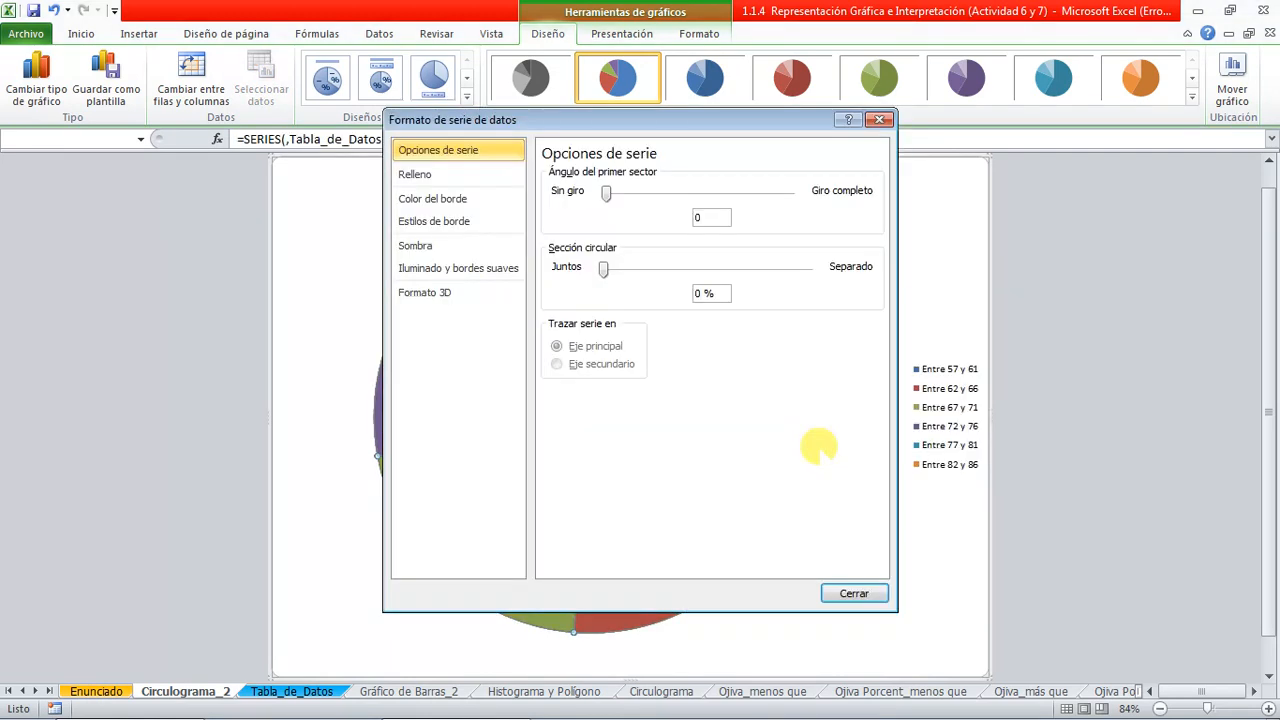
pyautogui.click(845, 590)
# Show the category name together with the value in the pie's data labels, separated by a new line (Nueva línea)
pyautogui.rightClick(732, 402)
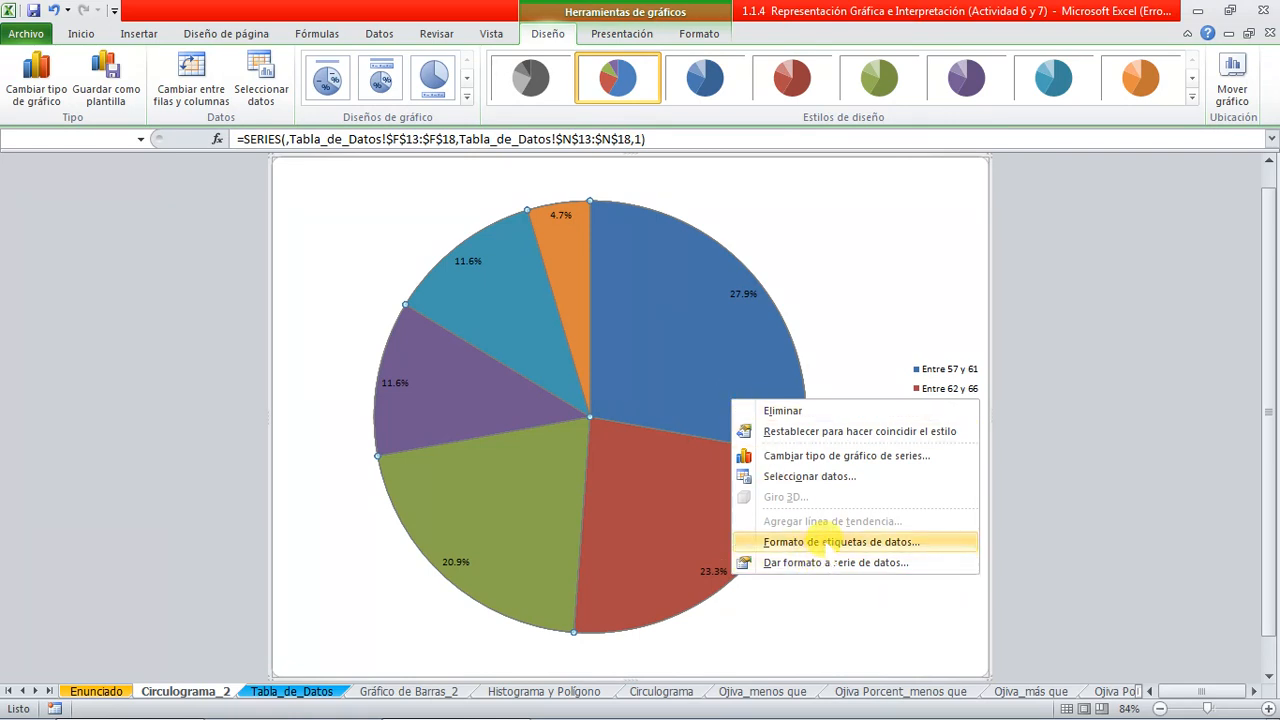
pyautogui.click(815, 541)
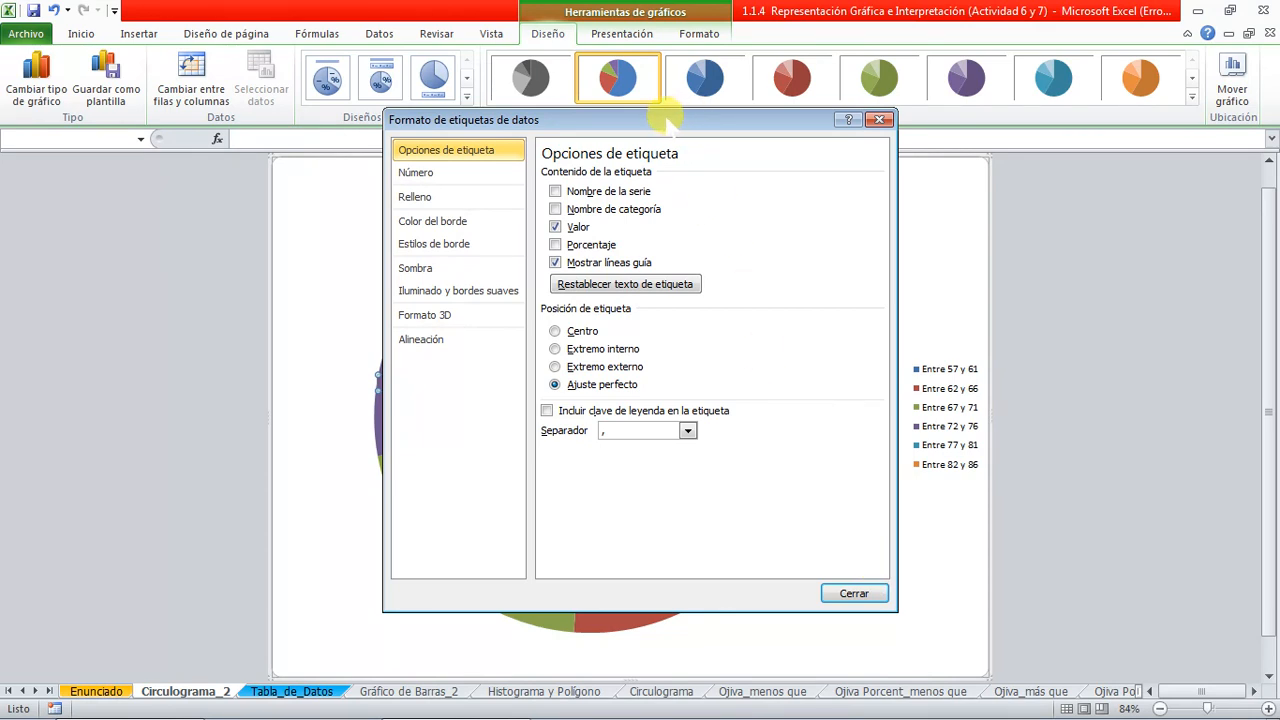
pyautogui.moveTo(600, 124); pyautogui.dragTo(1081, 171)
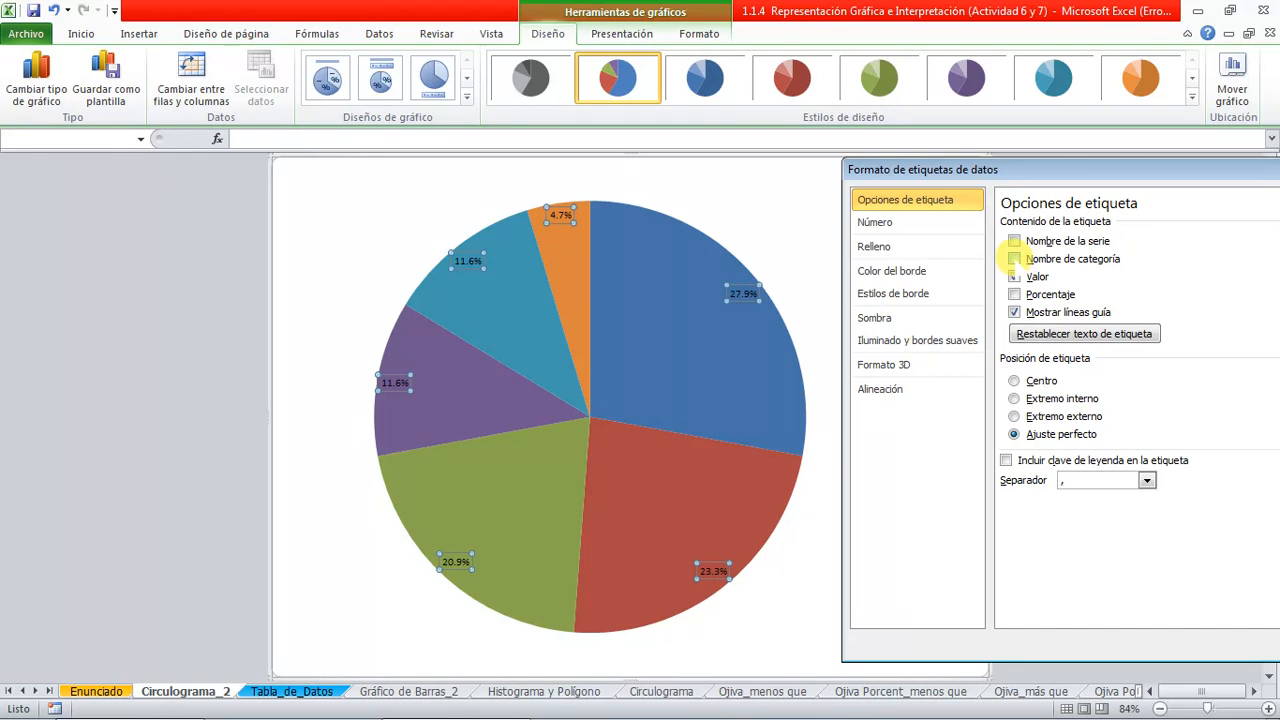
pyautogui.click(1014, 259)
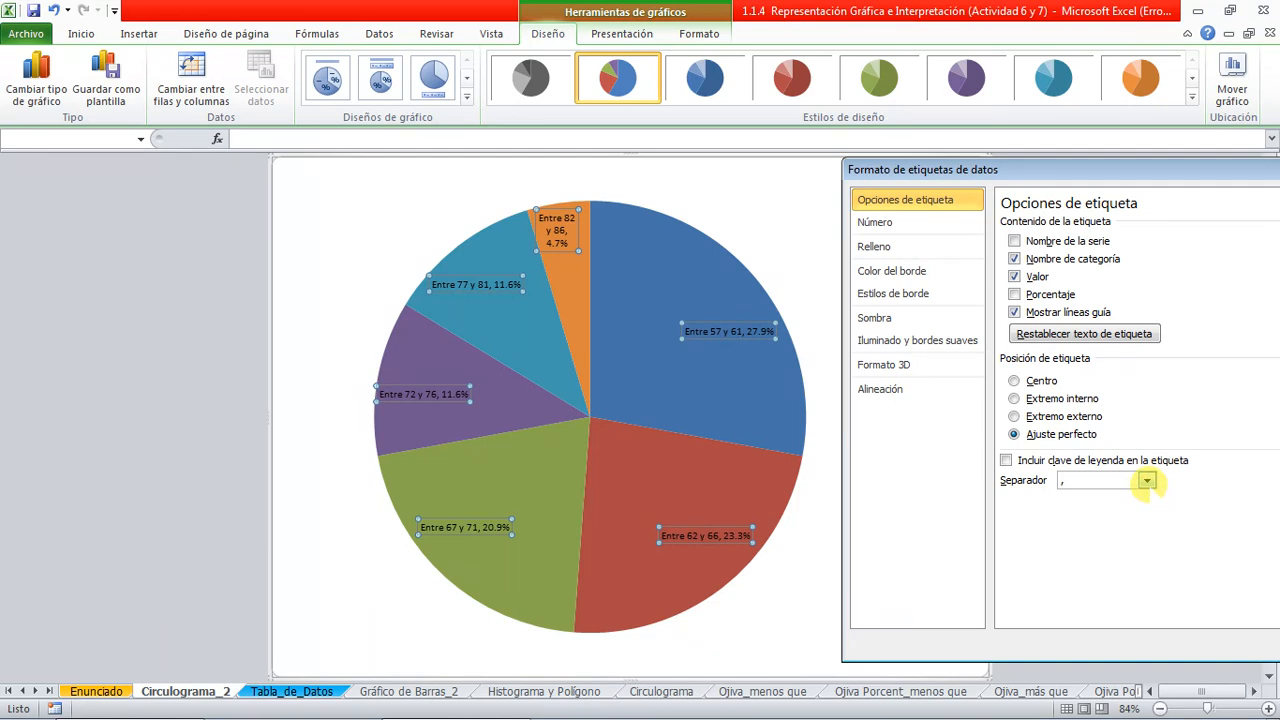
pyautogui.click(1147, 481)
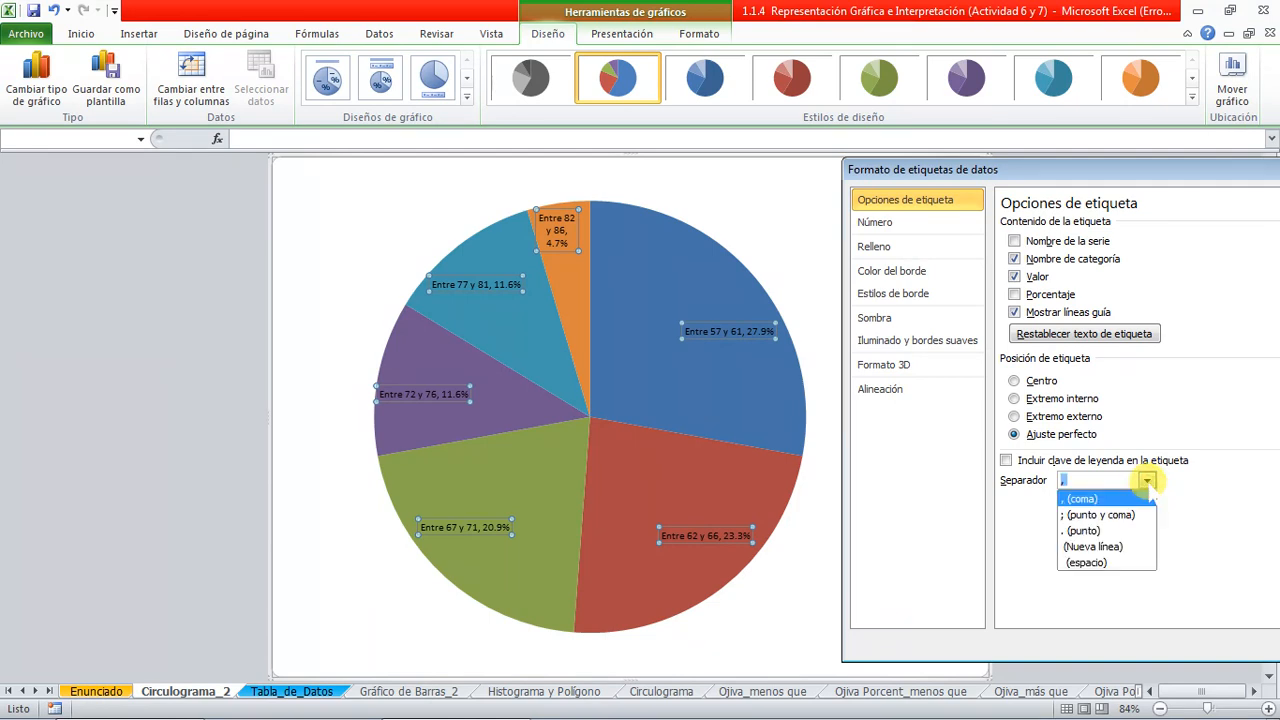
pyautogui.click(1117, 545)
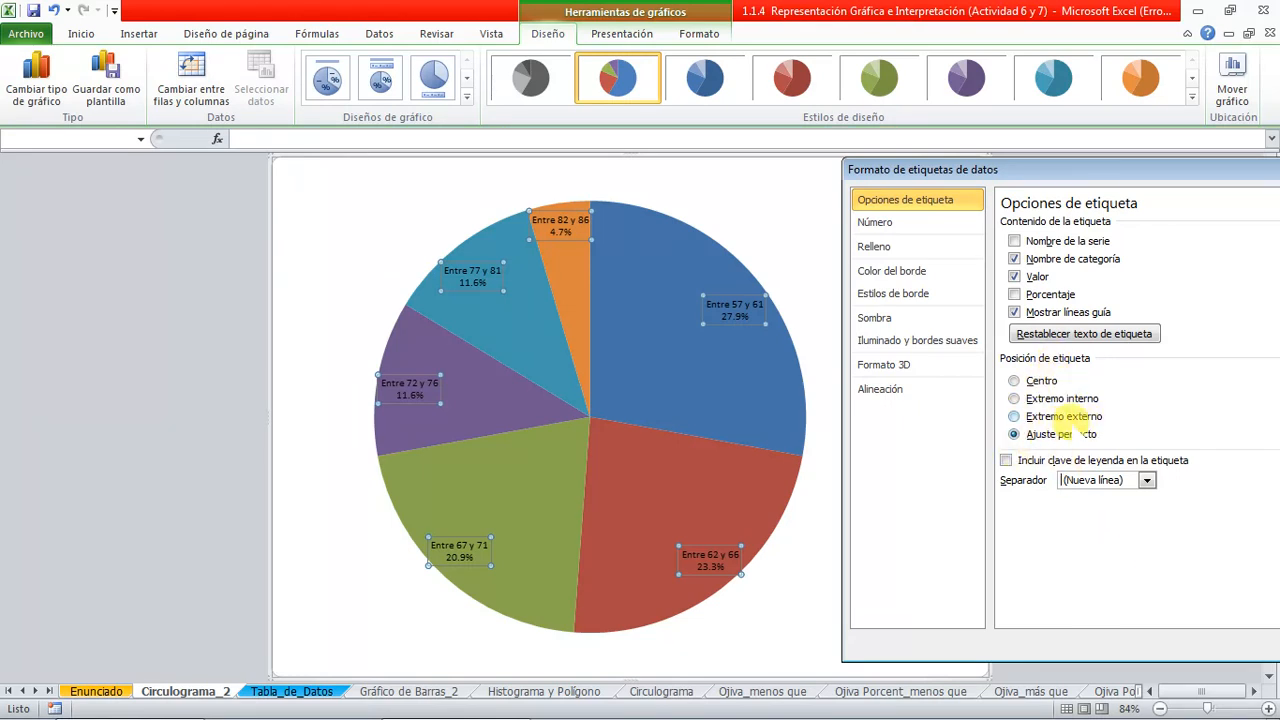
# Place the pie's data labels at the outside end (Extremo externo) and delete the chart's legend
pyautogui.click(1014, 416)
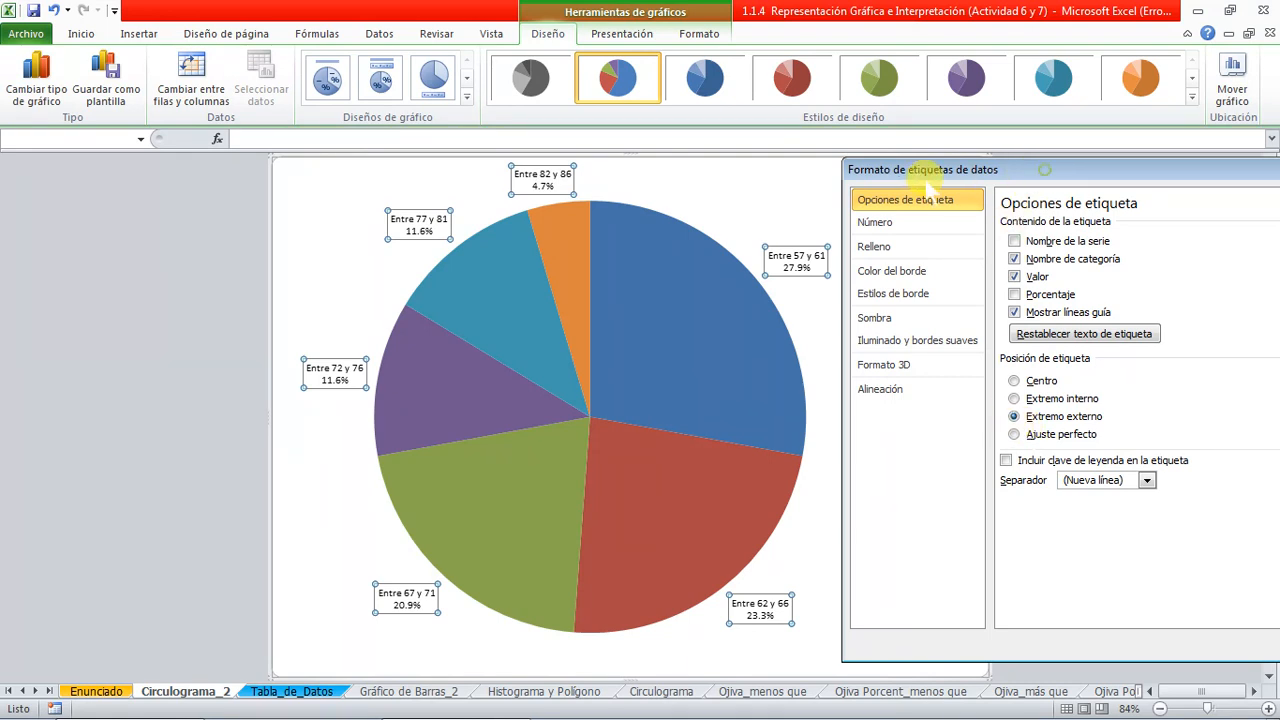
pyautogui.moveTo(869, 172); pyautogui.dragTo(690, 184)
pyautogui.click(1134, 655)
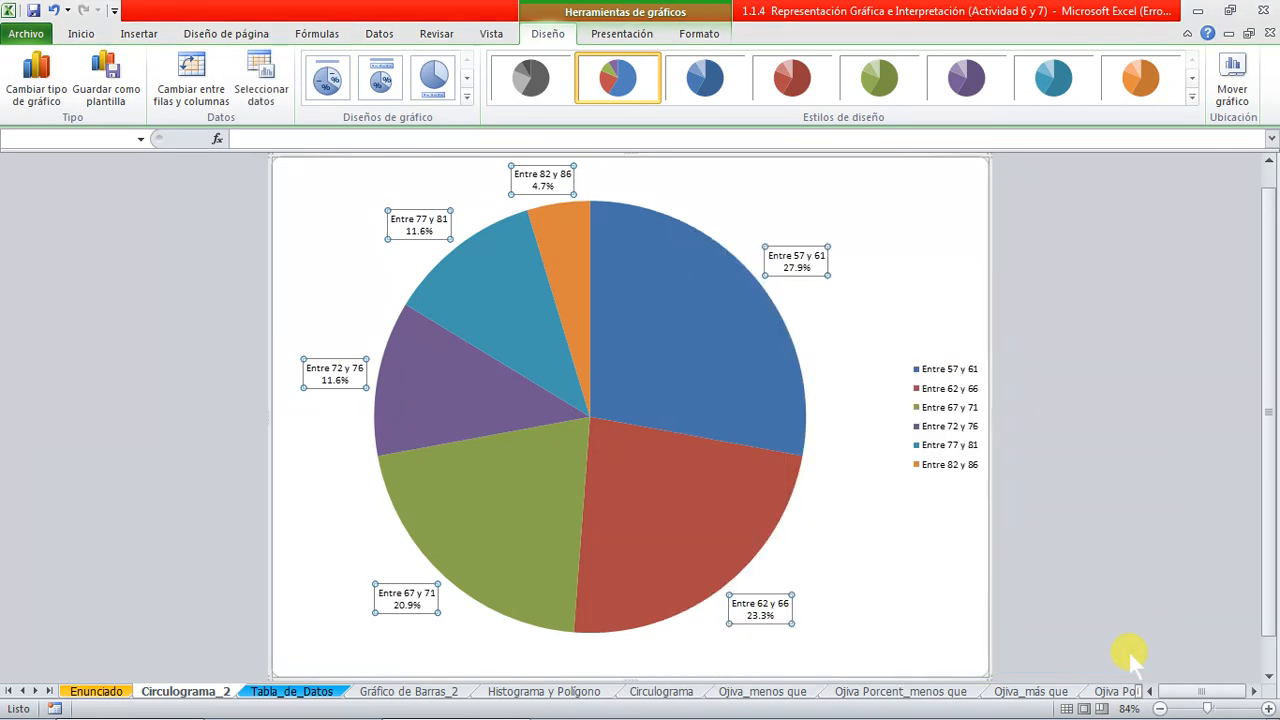
pyautogui.click(940, 368)
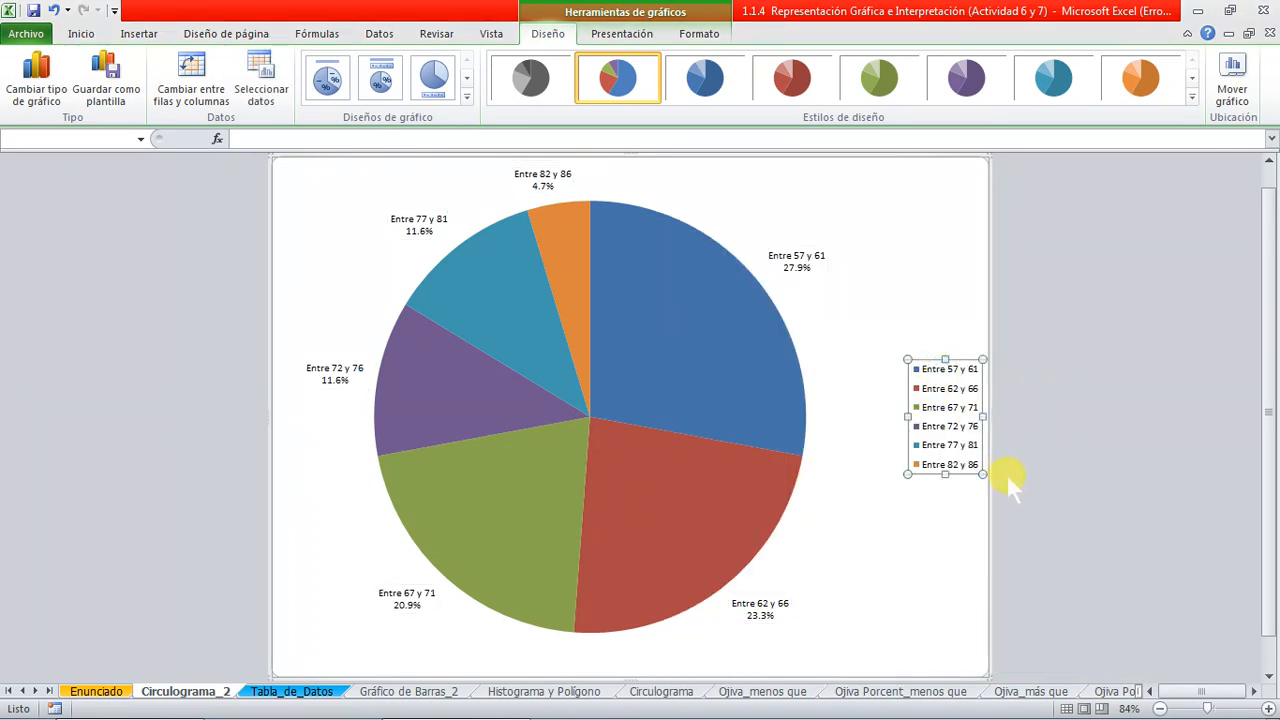
pyautogui.press('Delete')
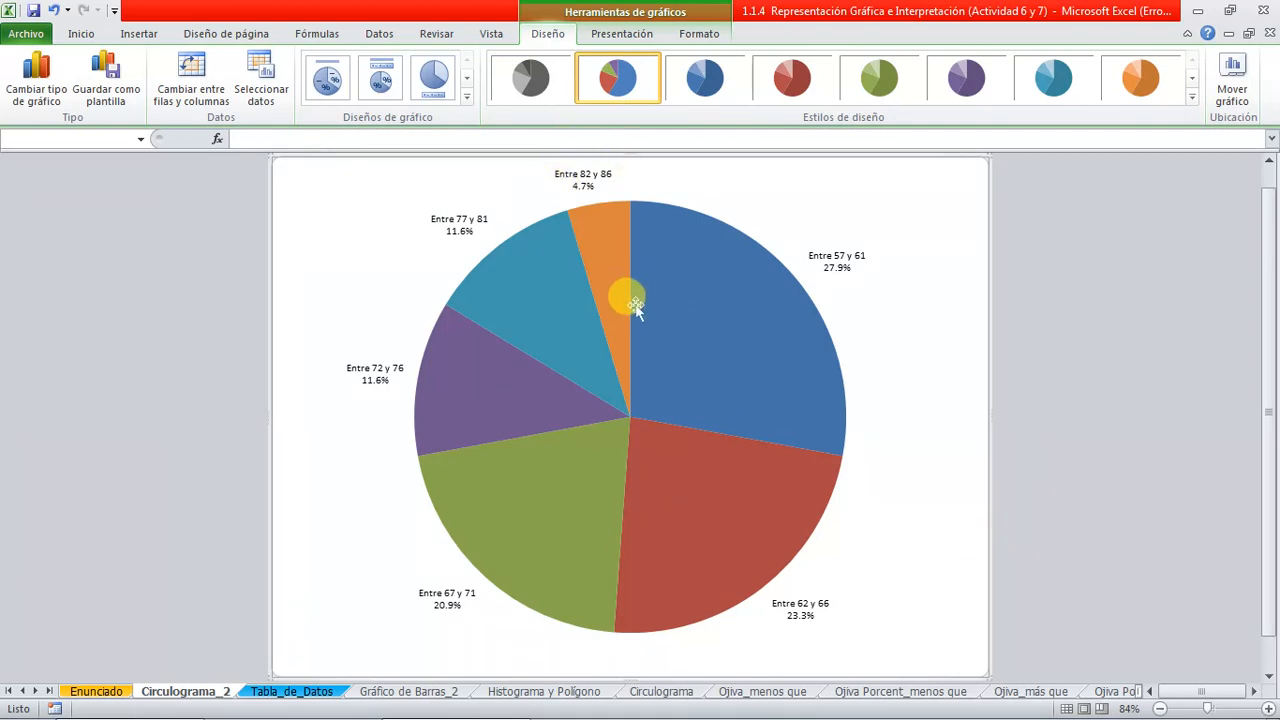
# Apply the multicolour bevelled chart style from the gallery's fourth row to the pie and outline its slices in black
pyautogui.click(697, 344)
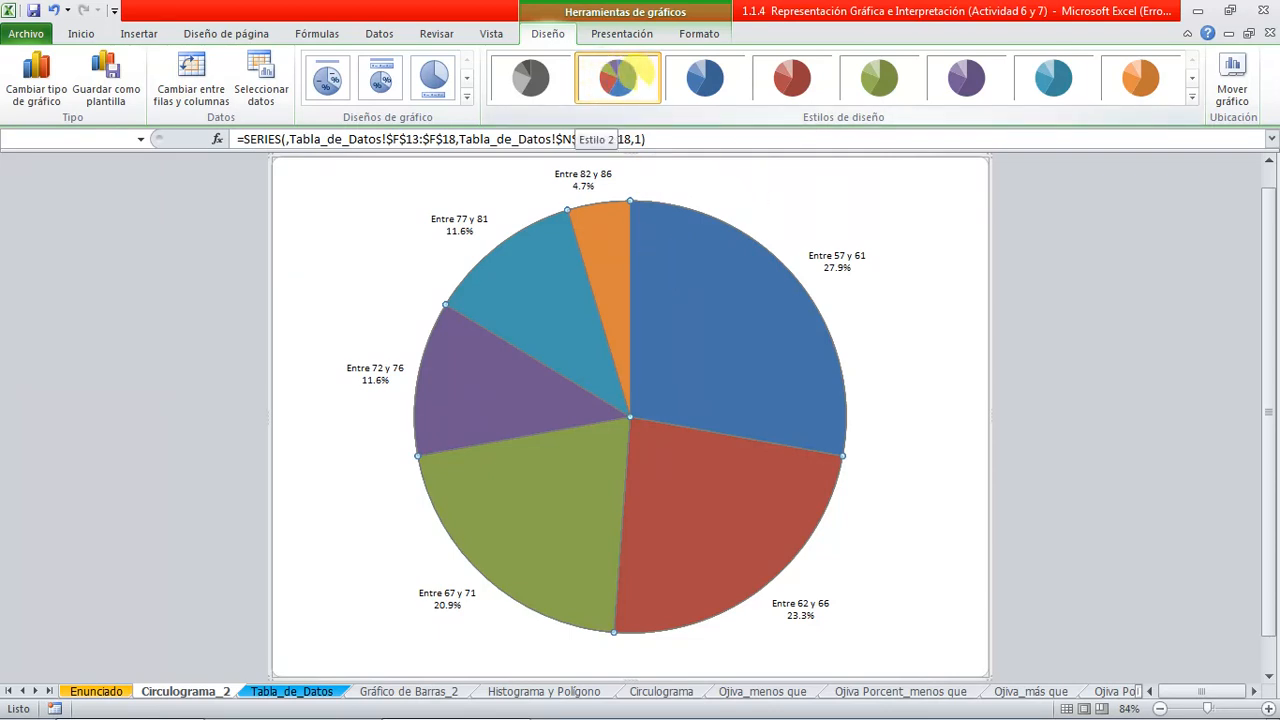
pyautogui.click(1193, 95)
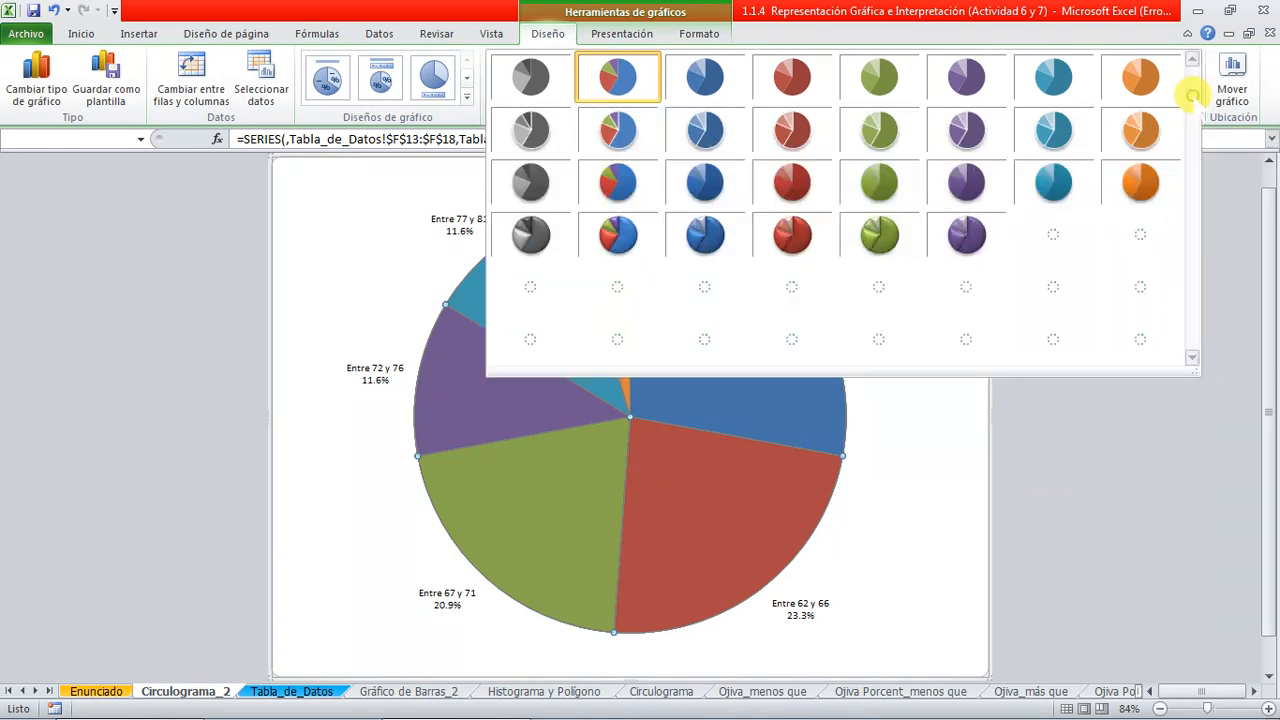
pyautogui.click(616, 238)
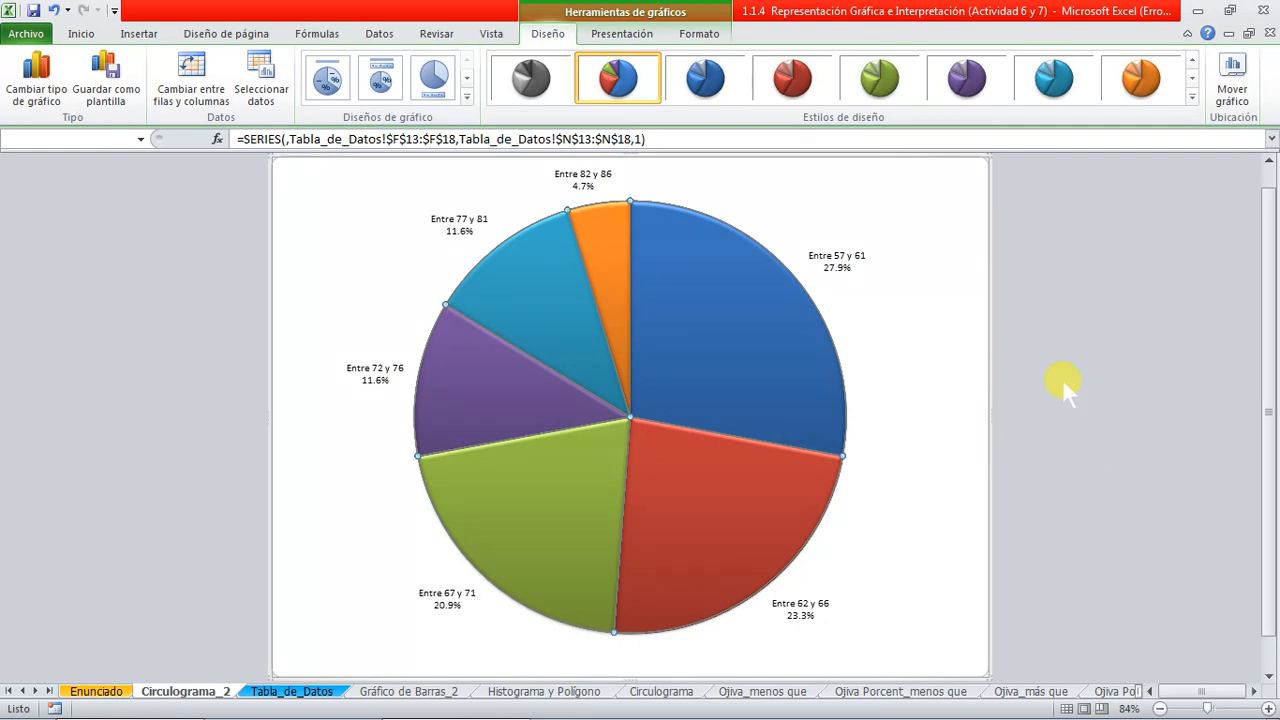
pyautogui.click(699, 33)
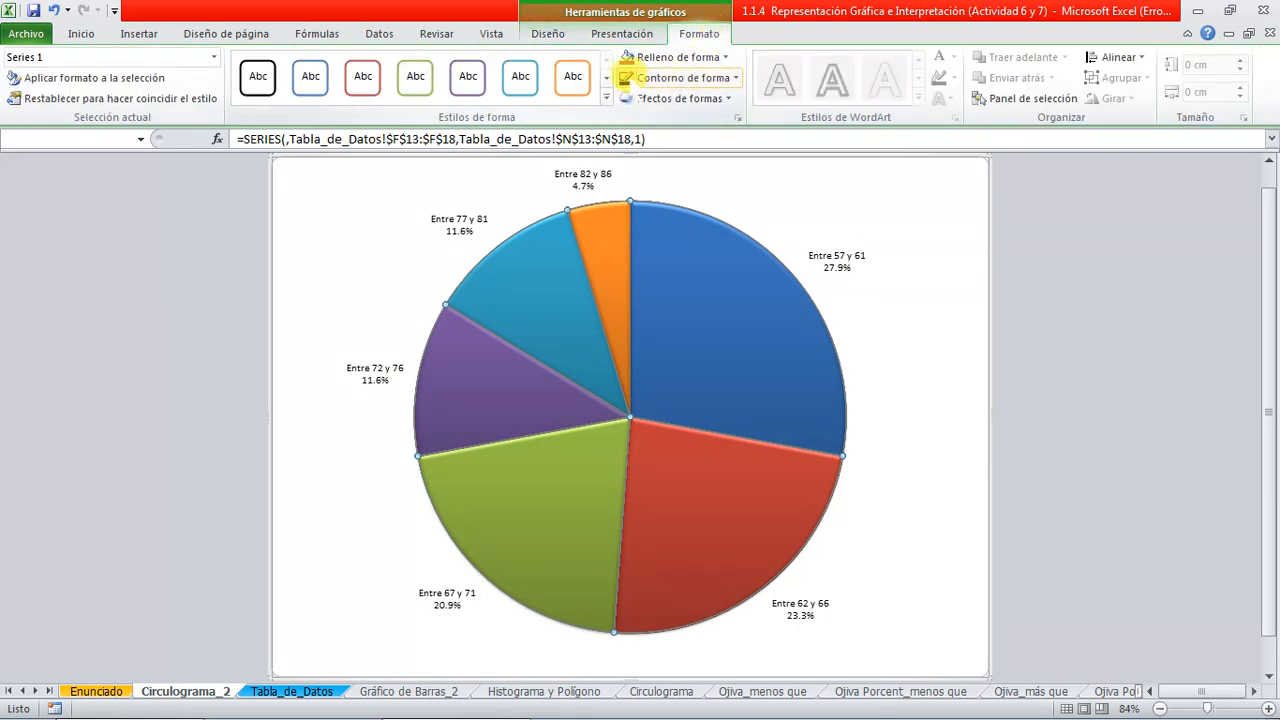
pyautogui.click(1128, 358)
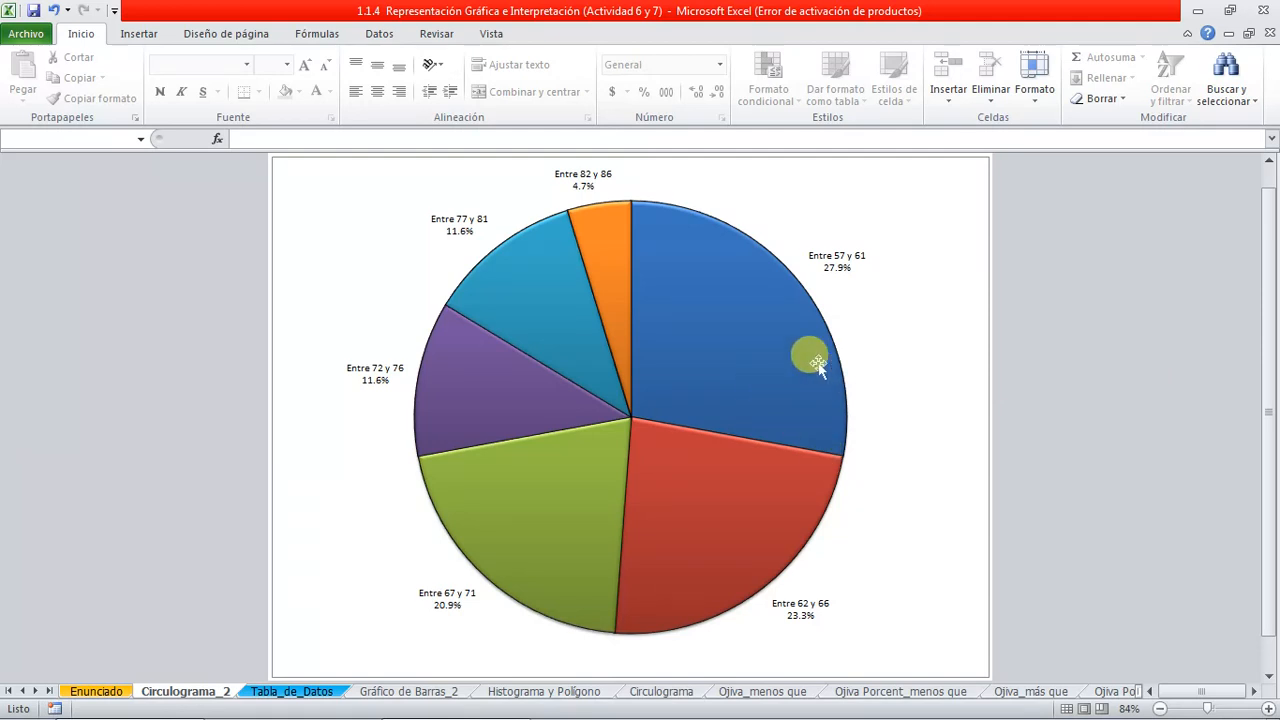
# Add a chart title above the pie chart (Encima del gráfico) with the text "Circulograma"
pyautogui.click(714, 171)
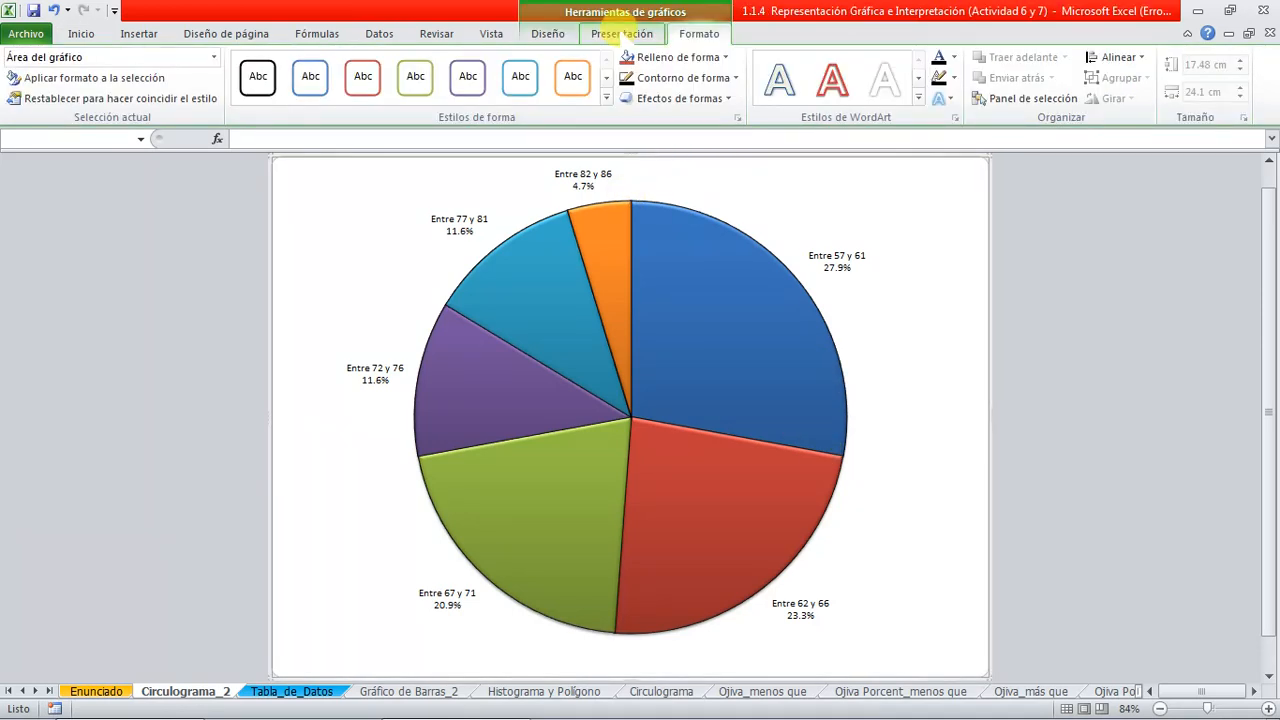
pyautogui.click(622, 32)
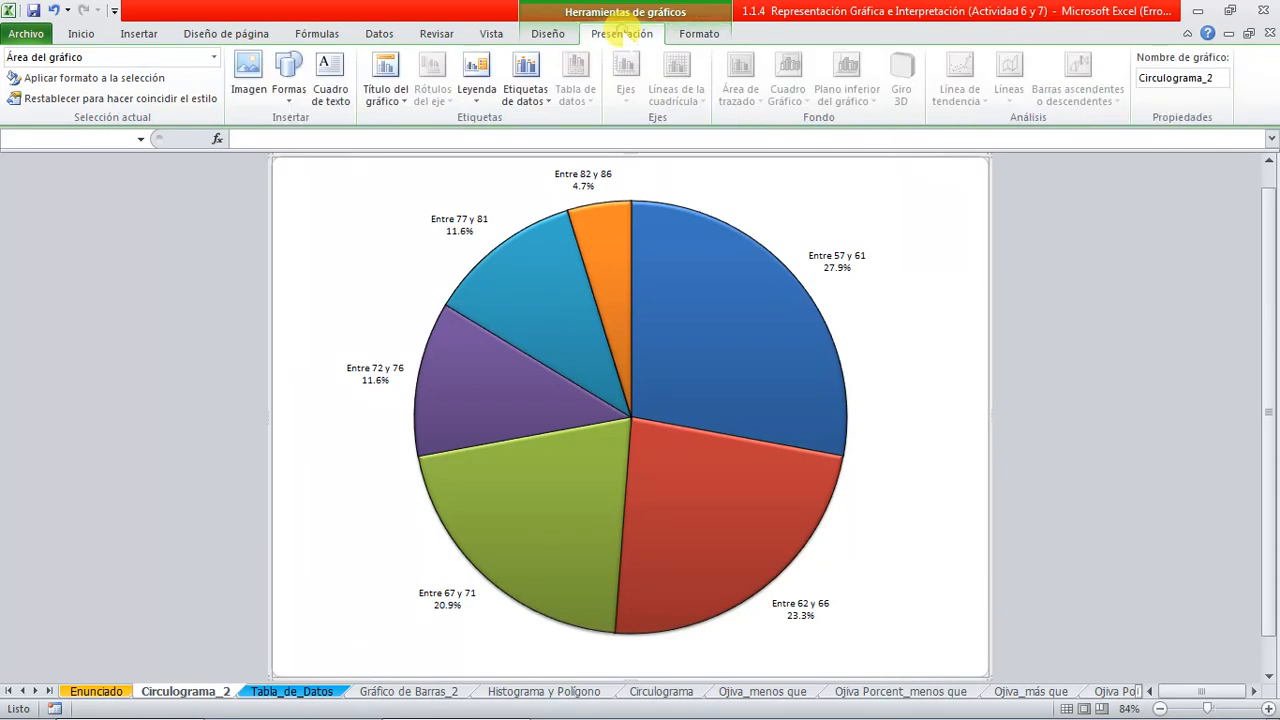
pyautogui.click(390, 95)
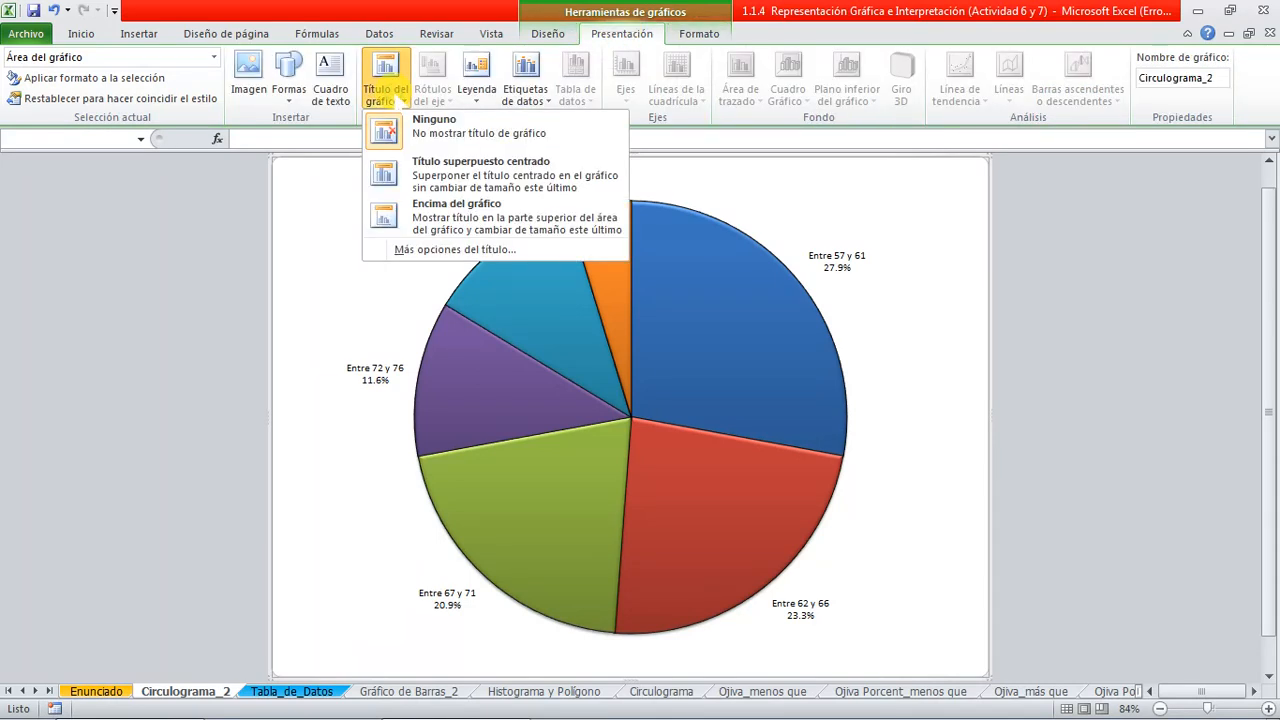
pyautogui.click(455, 215)
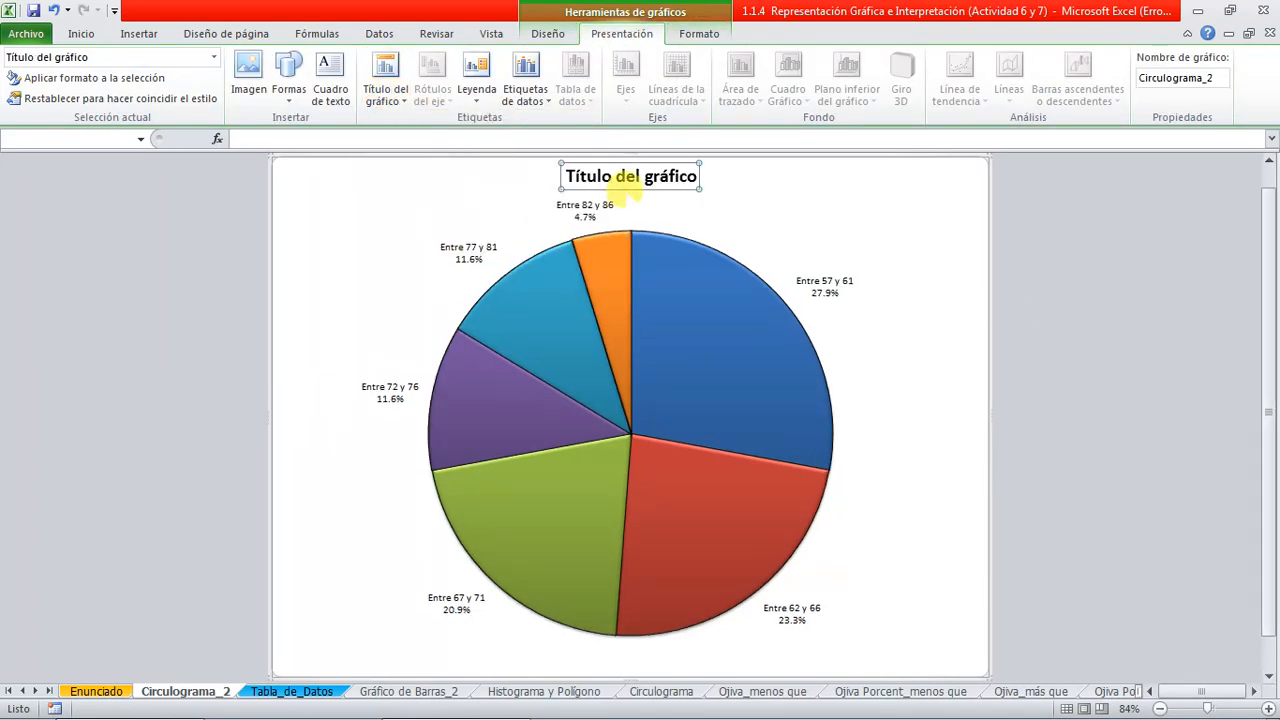
pyautogui.doubleClick(585, 176)
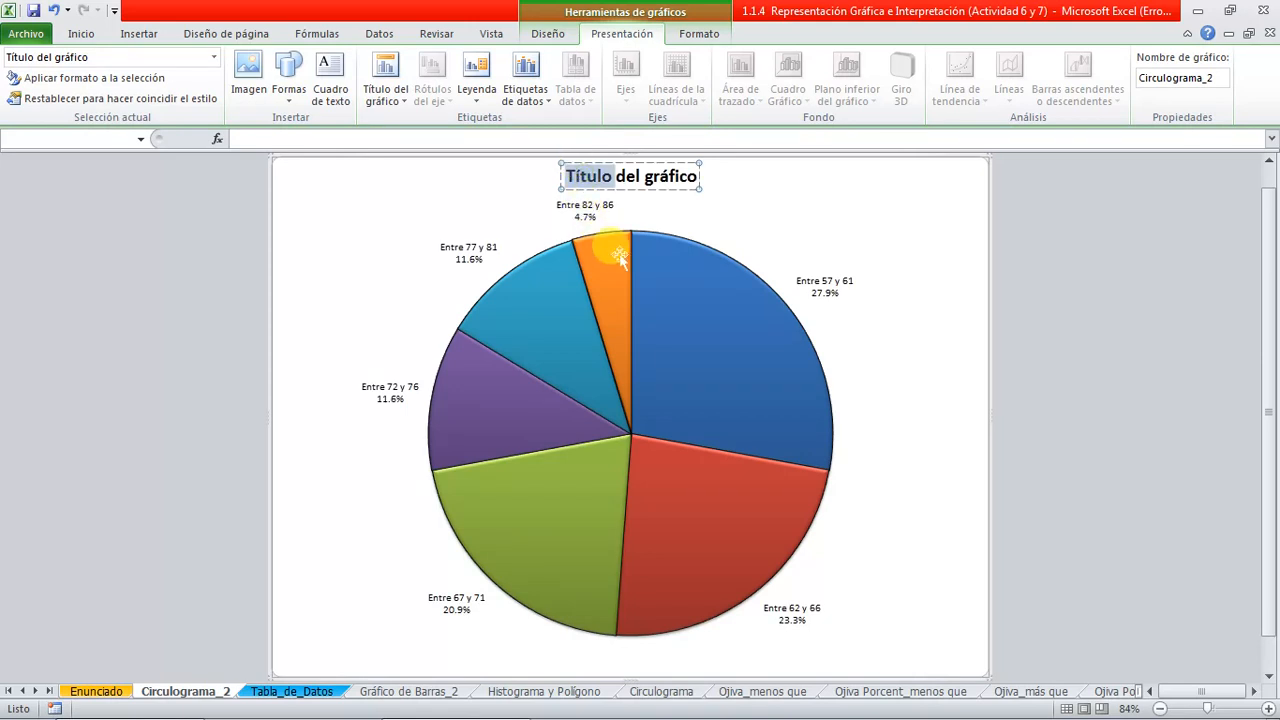
pyautogui.hotkey('shift', 'End')
pyautogui.write('Ci')
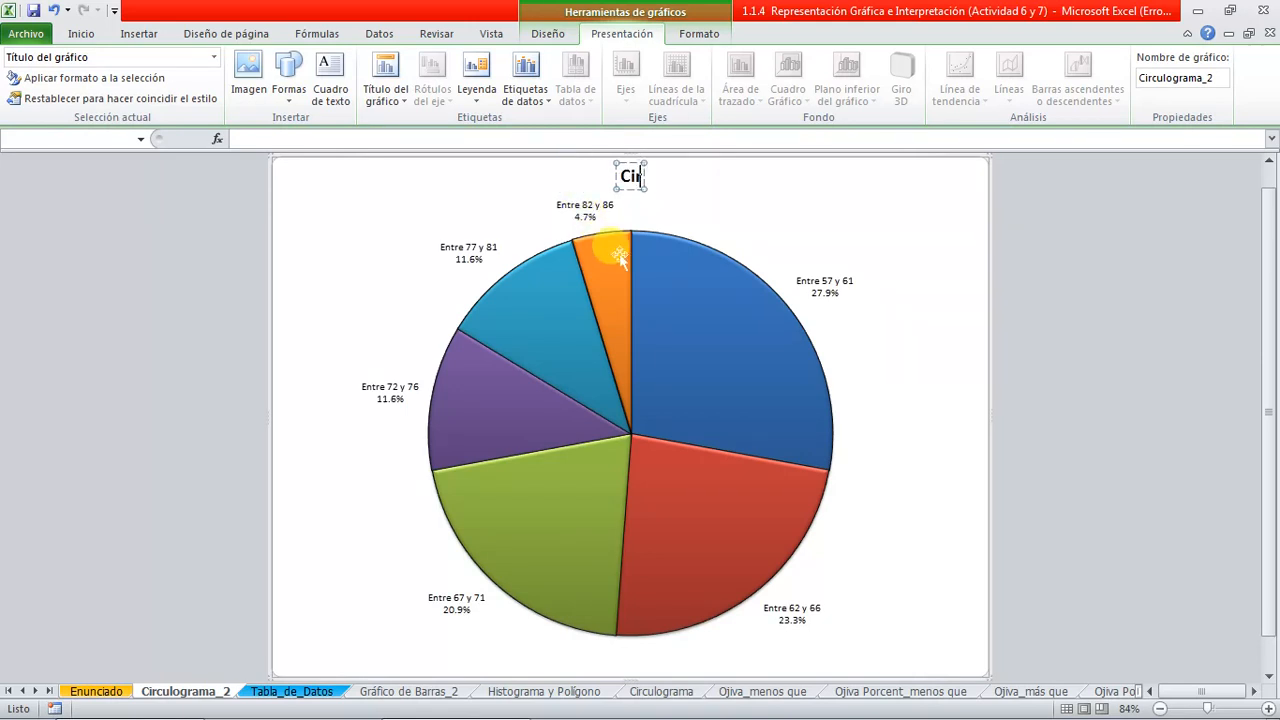
pyautogui.write('rculograma')
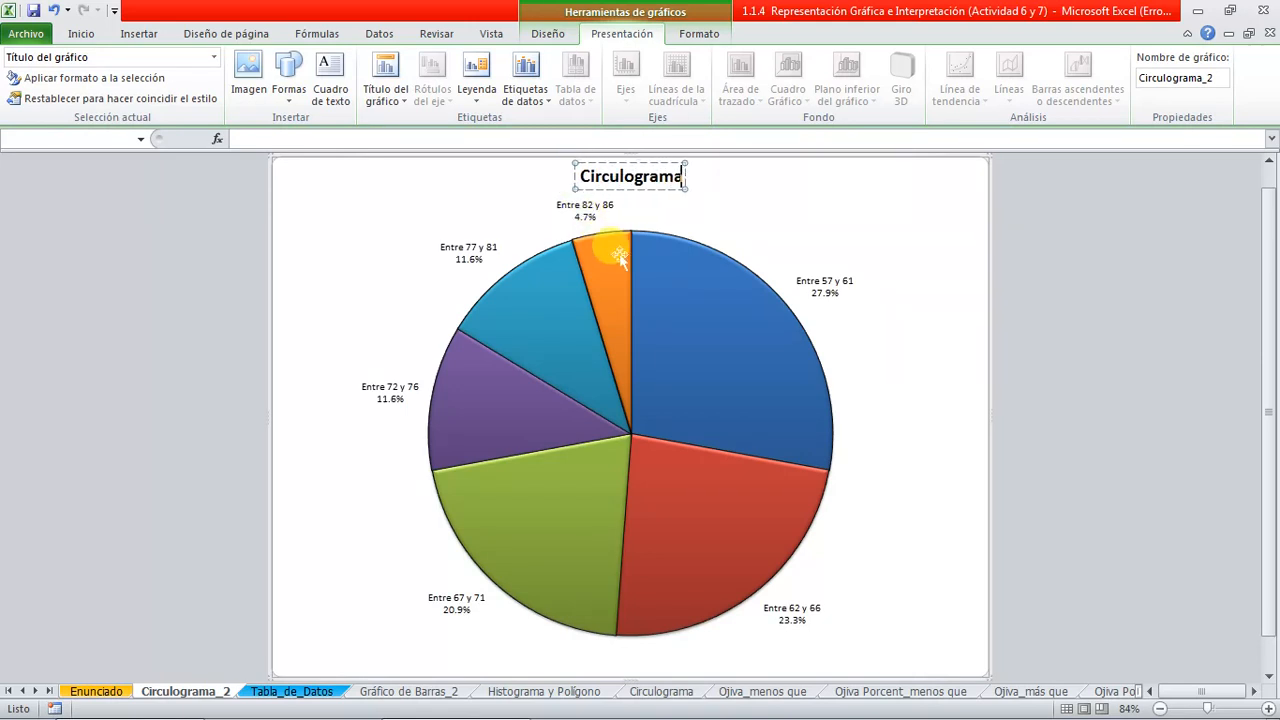
pyautogui.click(1124, 356)
# Format the chart title in the BankGothic Md BT font at size 24
pyautogui.click(660, 182)
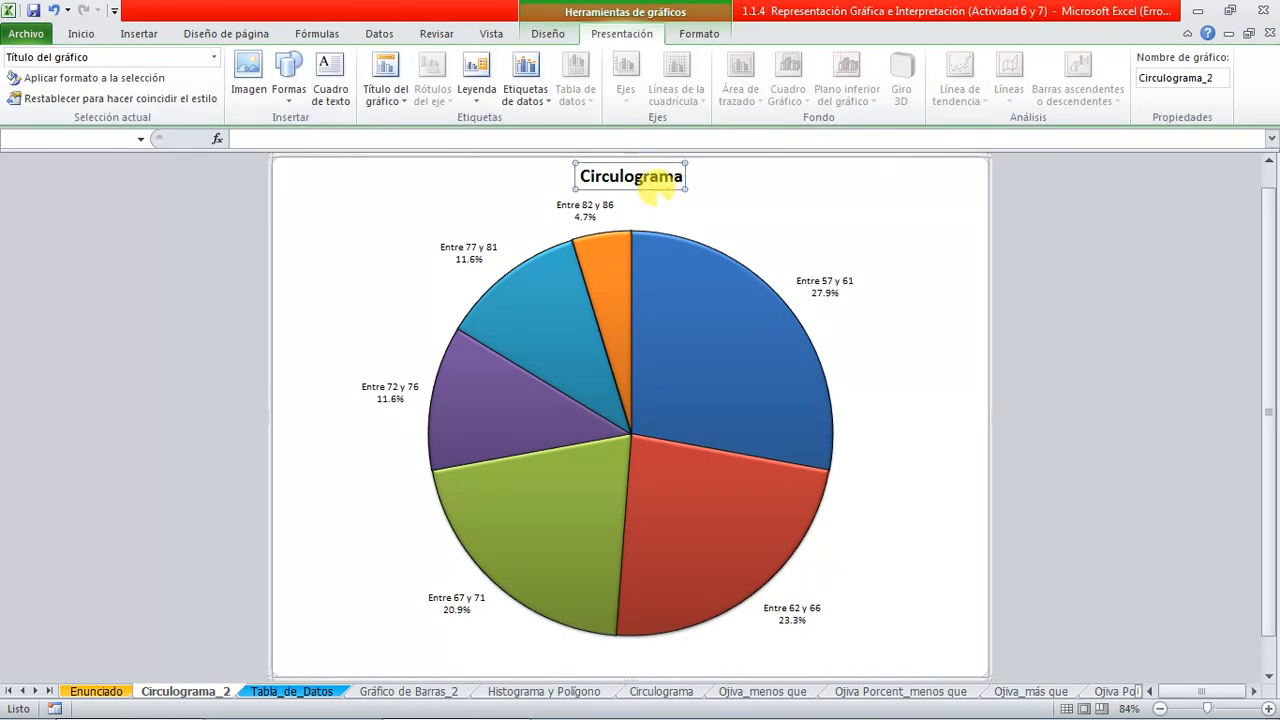
pyautogui.click(82, 34)
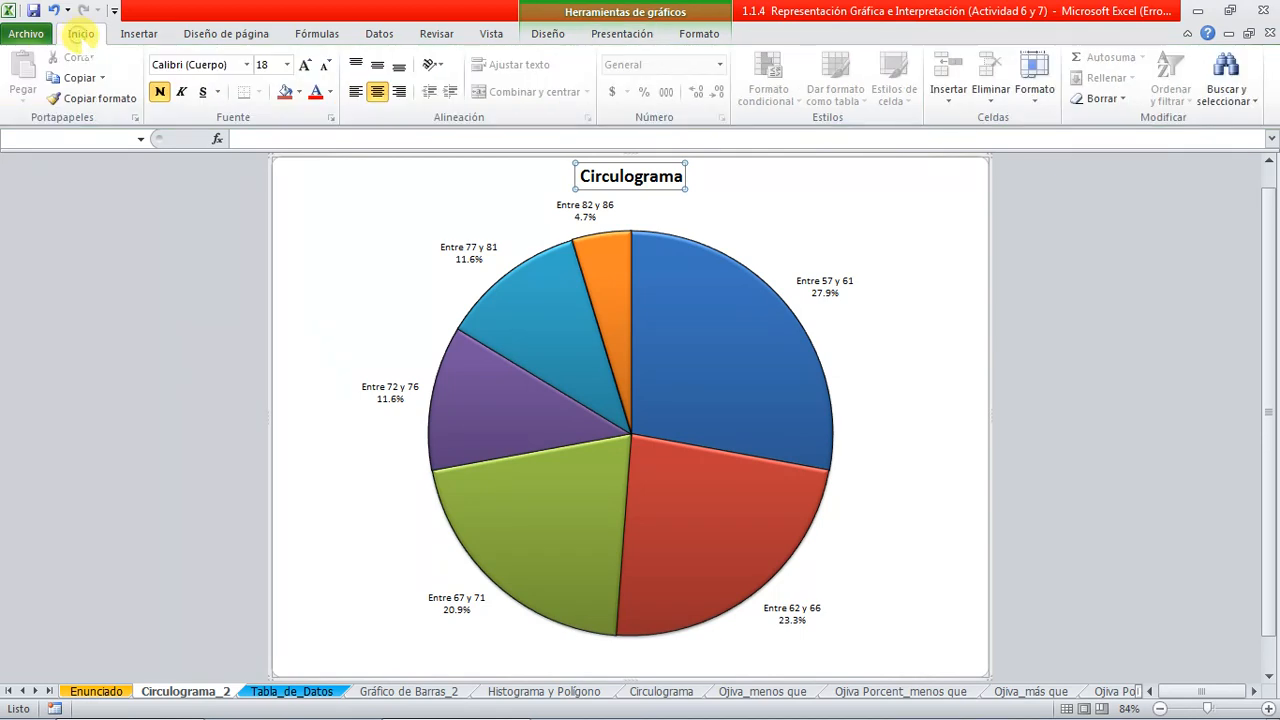
pyautogui.click(246, 64)
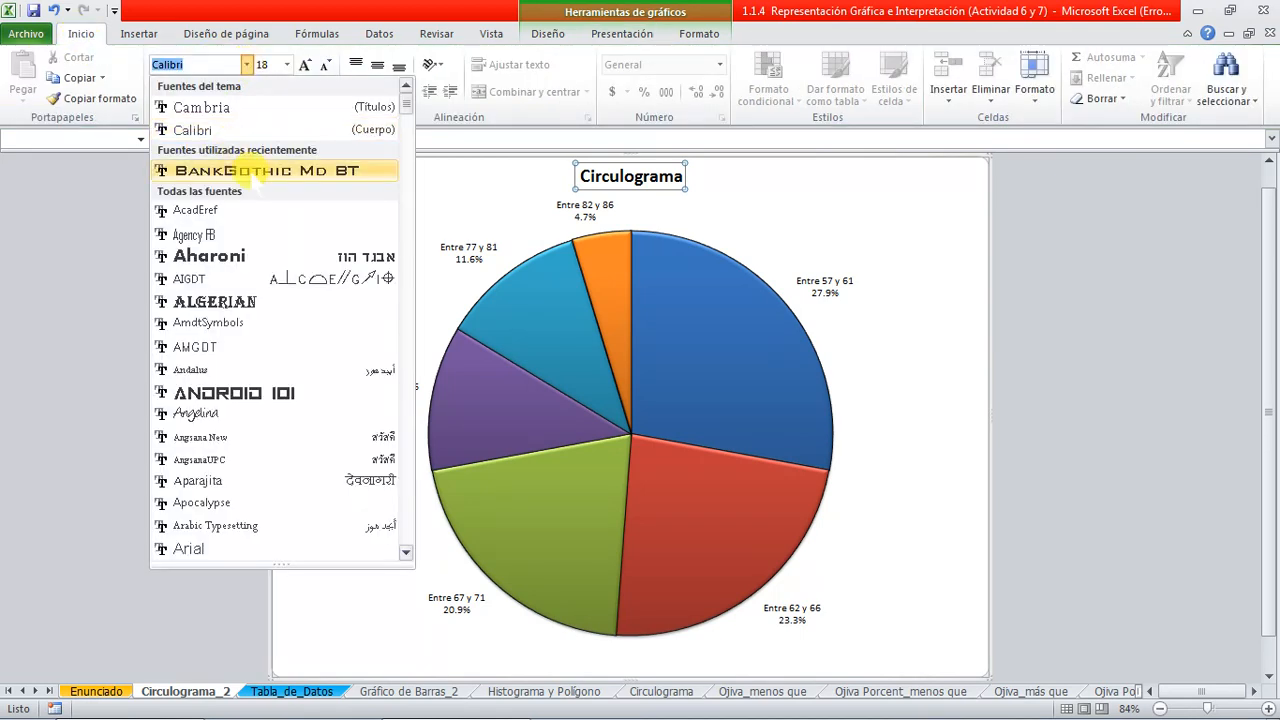
pyautogui.click(250, 169)
pyautogui.click(304, 64)
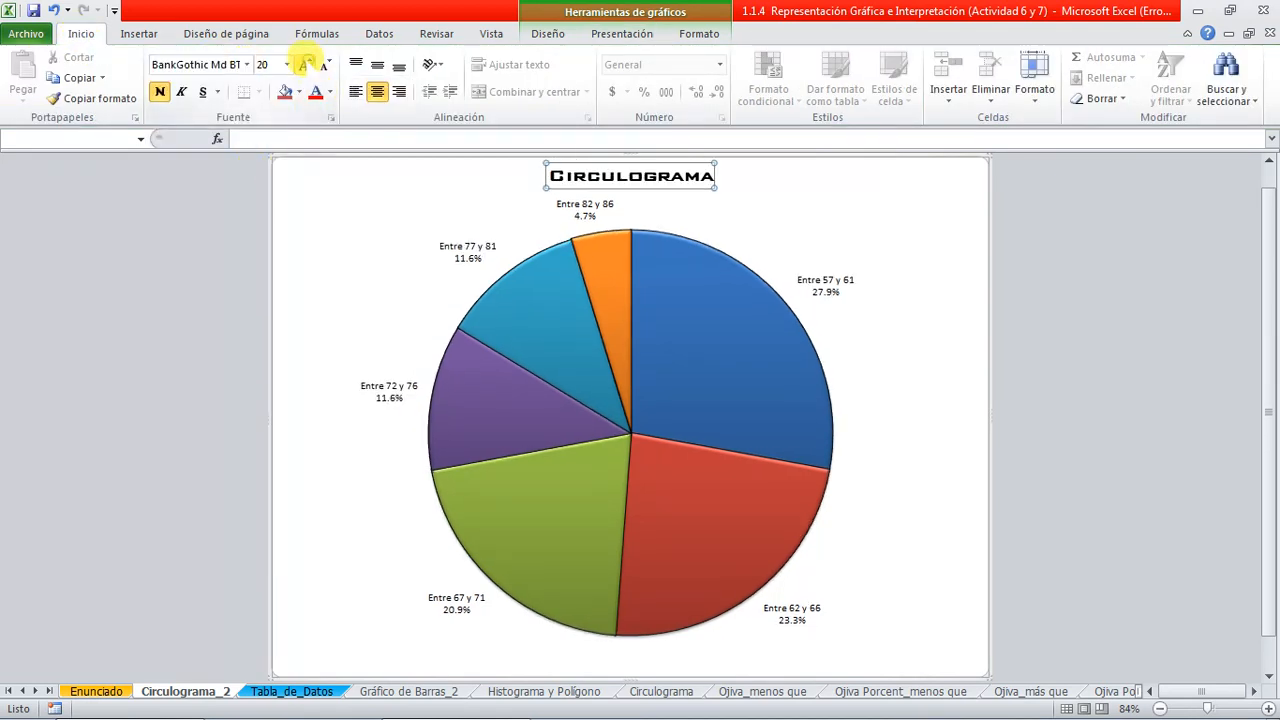
pyautogui.click(304, 64)
pyautogui.click(304, 64)
pyautogui.click(1175, 420)
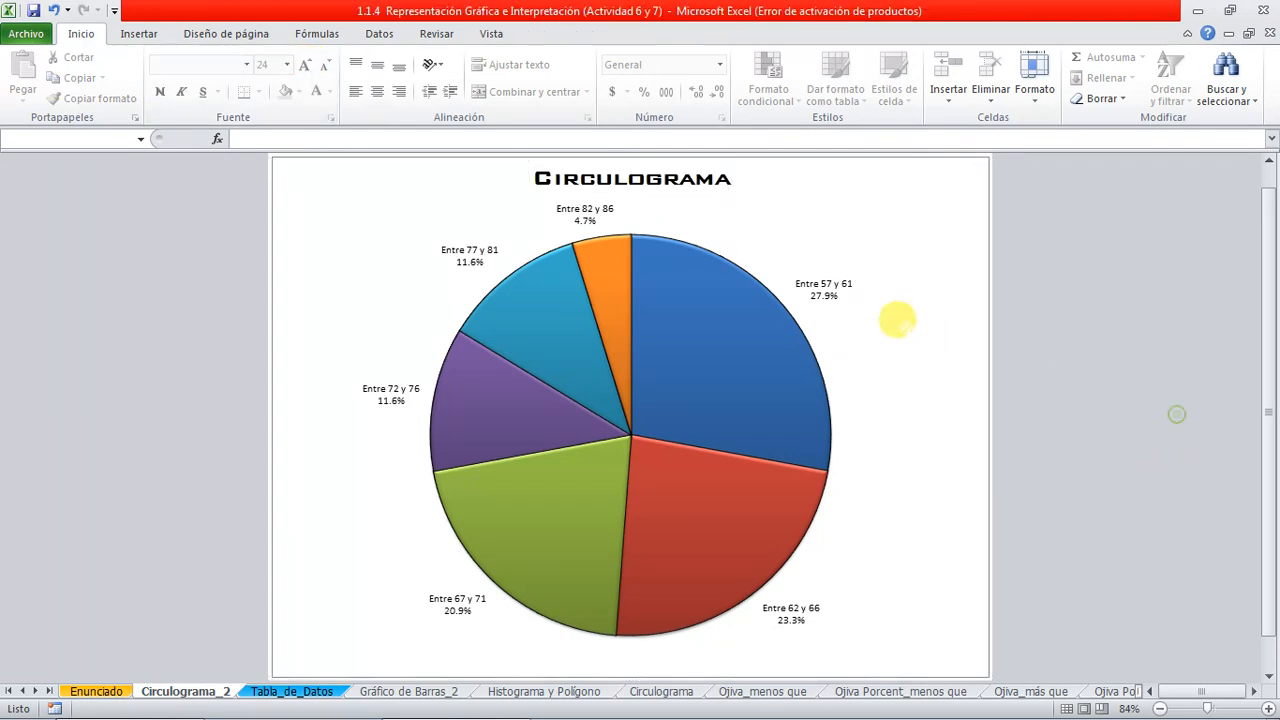
# Make all data labels of the pie chart bold and set their font size to 14
pyautogui.click(816, 284)
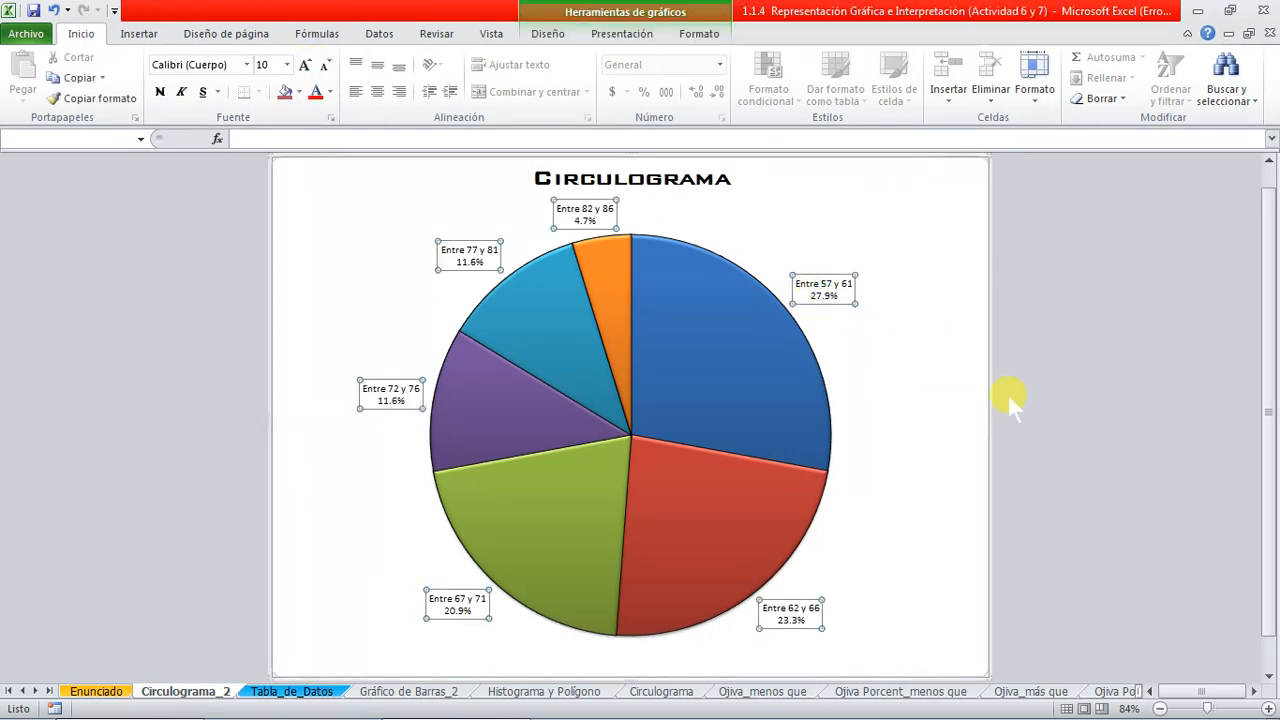
pyautogui.click(159, 91)
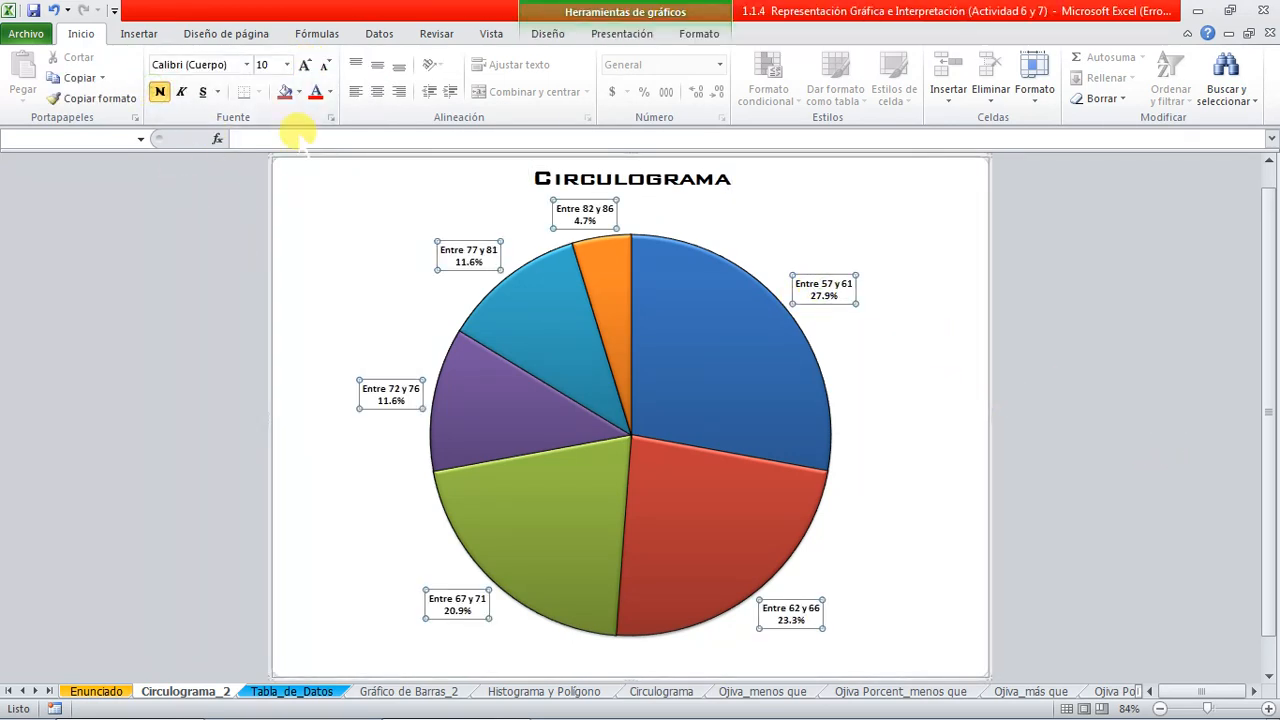
pyautogui.click(305, 64)
pyautogui.click(305, 64)
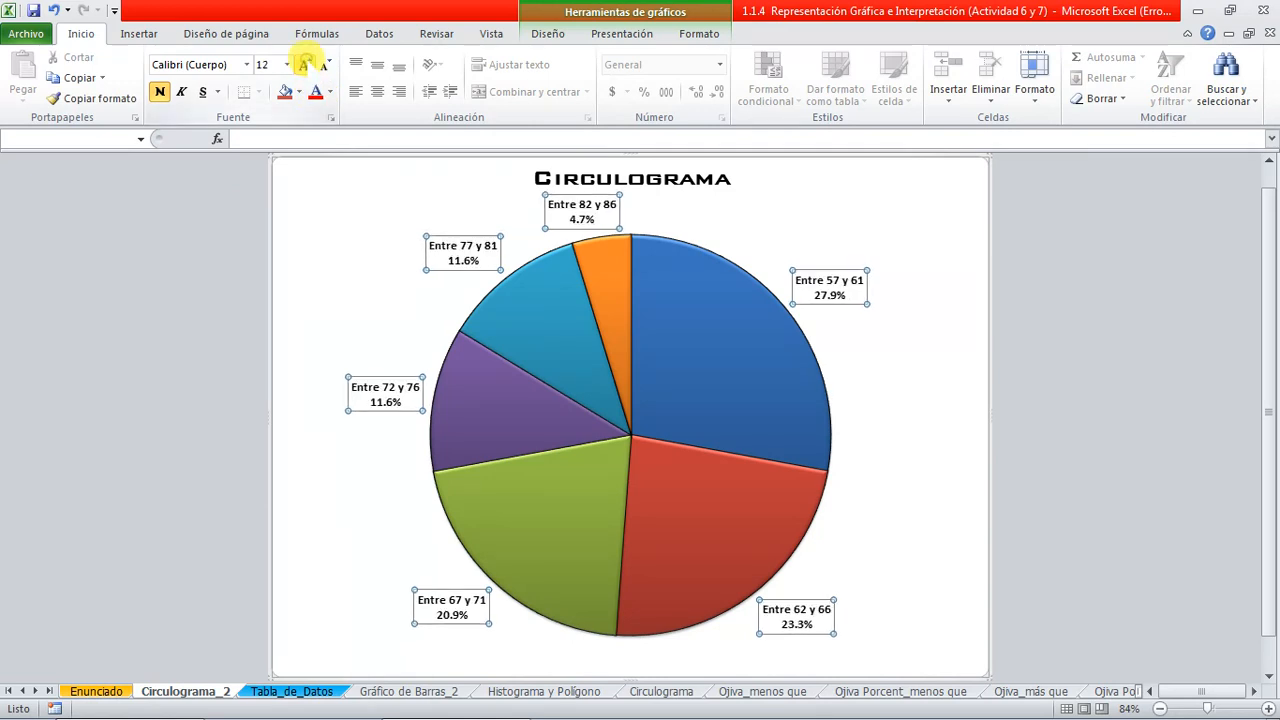
pyautogui.click(305, 64)
pyautogui.click(305, 64)
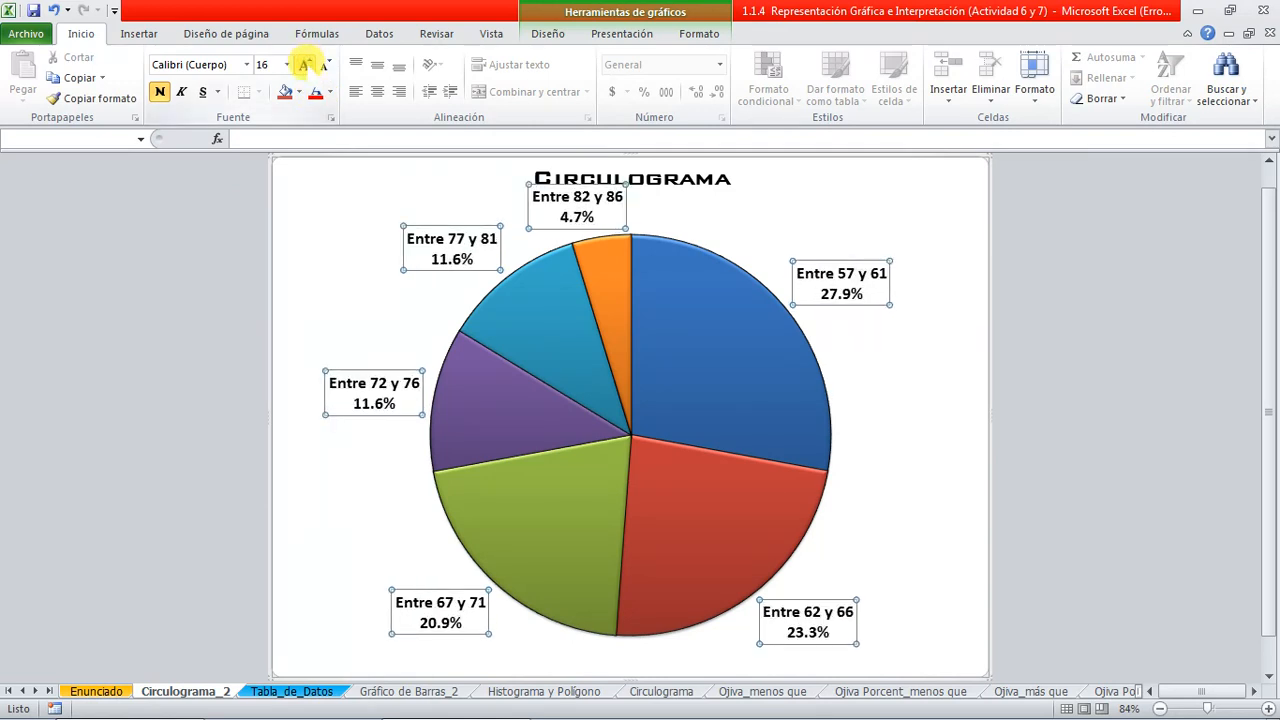
pyautogui.click(1163, 347)
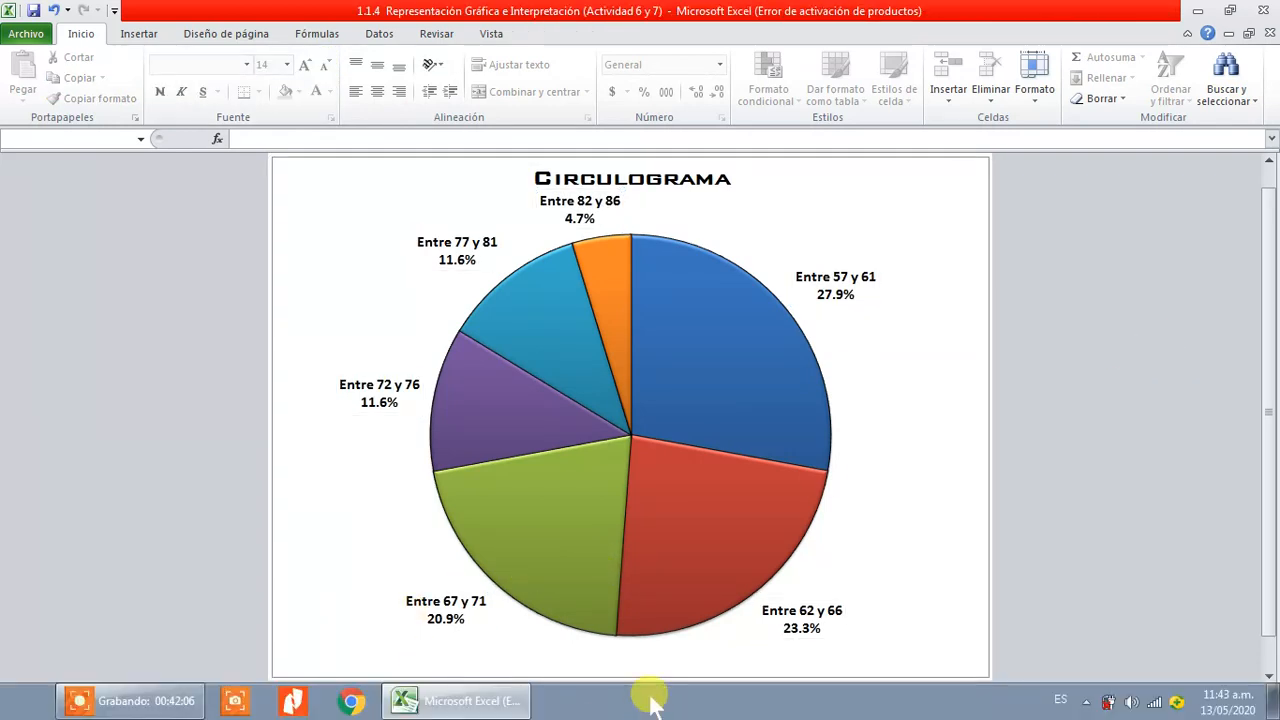
# Switch to the existing Circulograma sheet to compare its pie chart with the new one
pyautogui.click(660, 691)
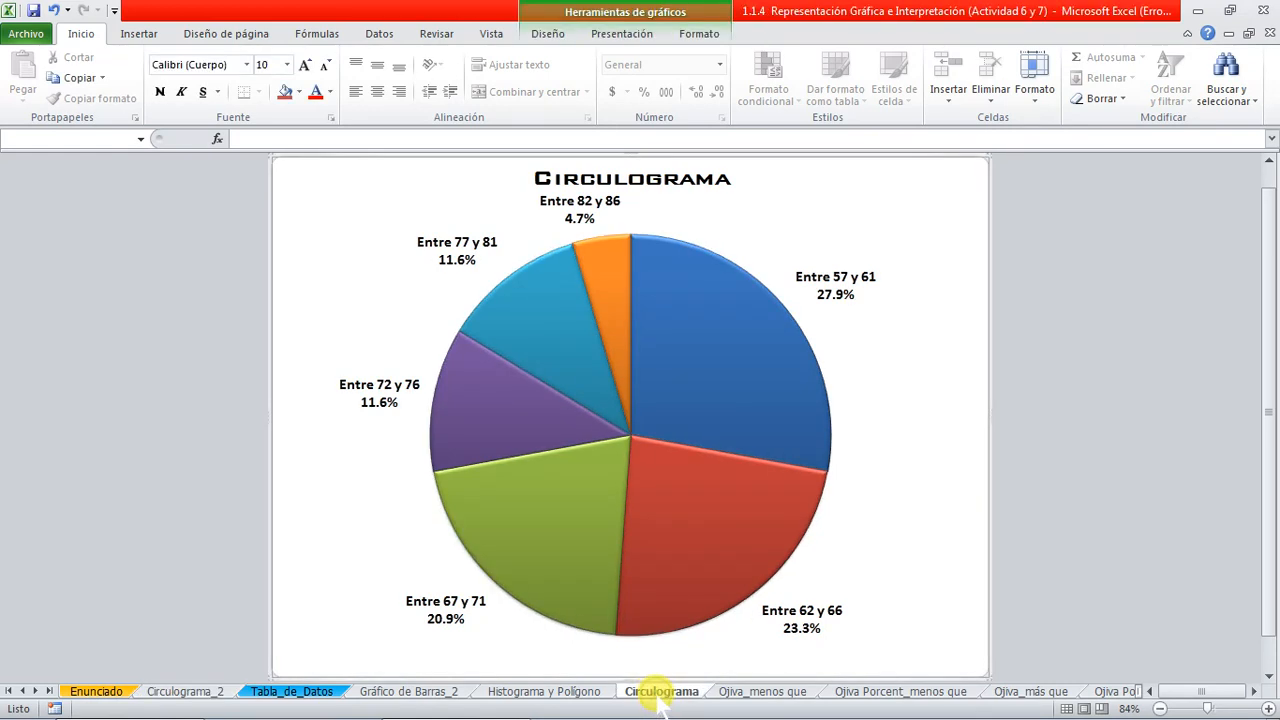
# Compare the pie chart on the Circulograma_2 sheet with the original on the Circulograma sheet
pyautogui.click(185, 691)
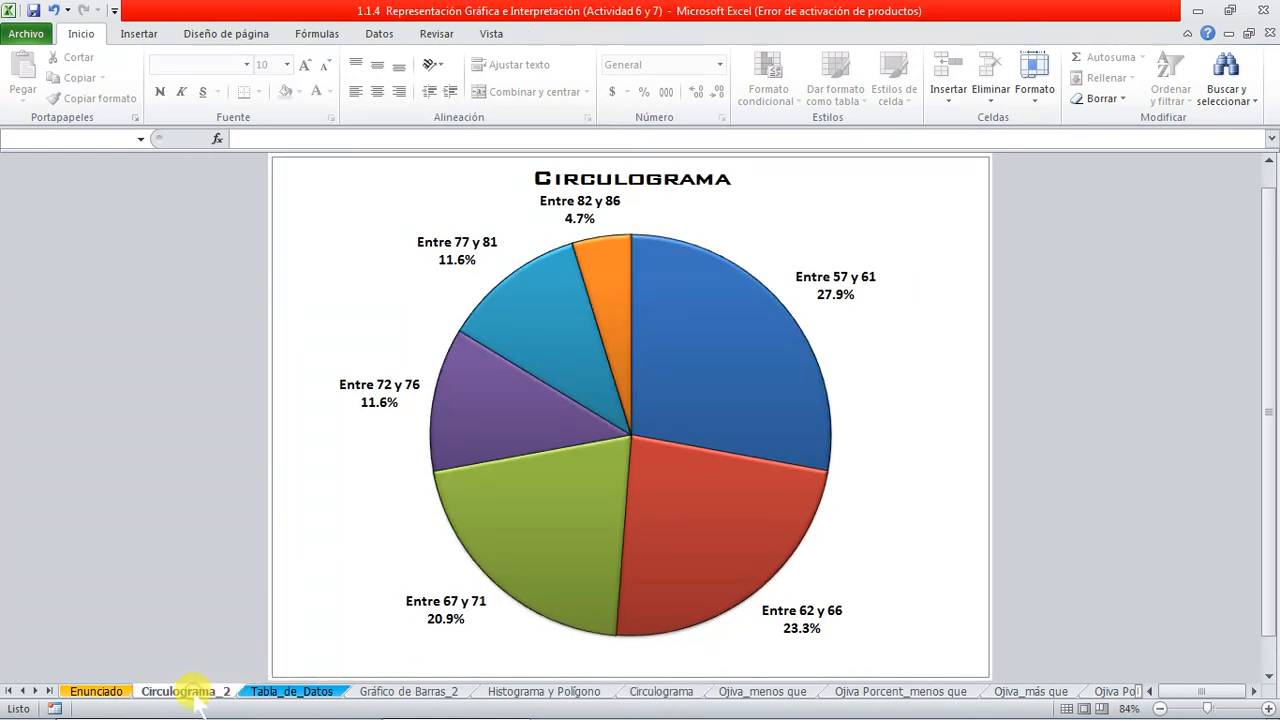
pyautogui.click(655, 691)
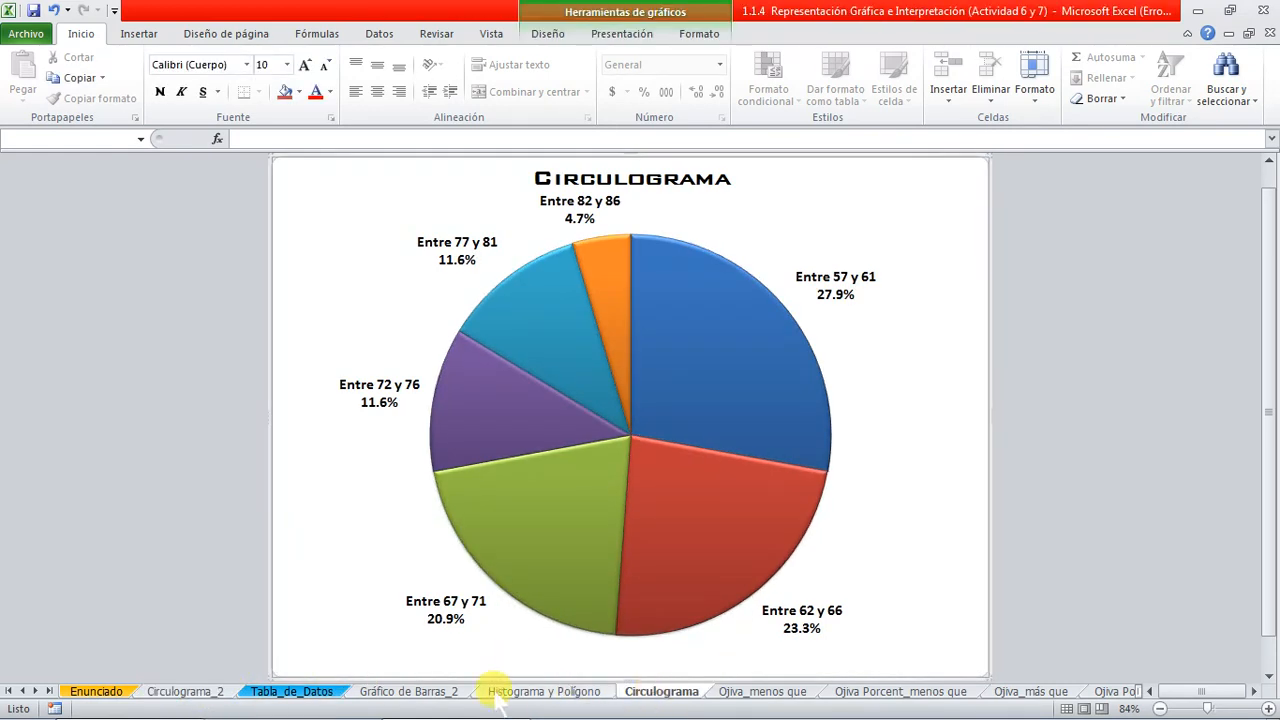
pyautogui.click(185, 691)
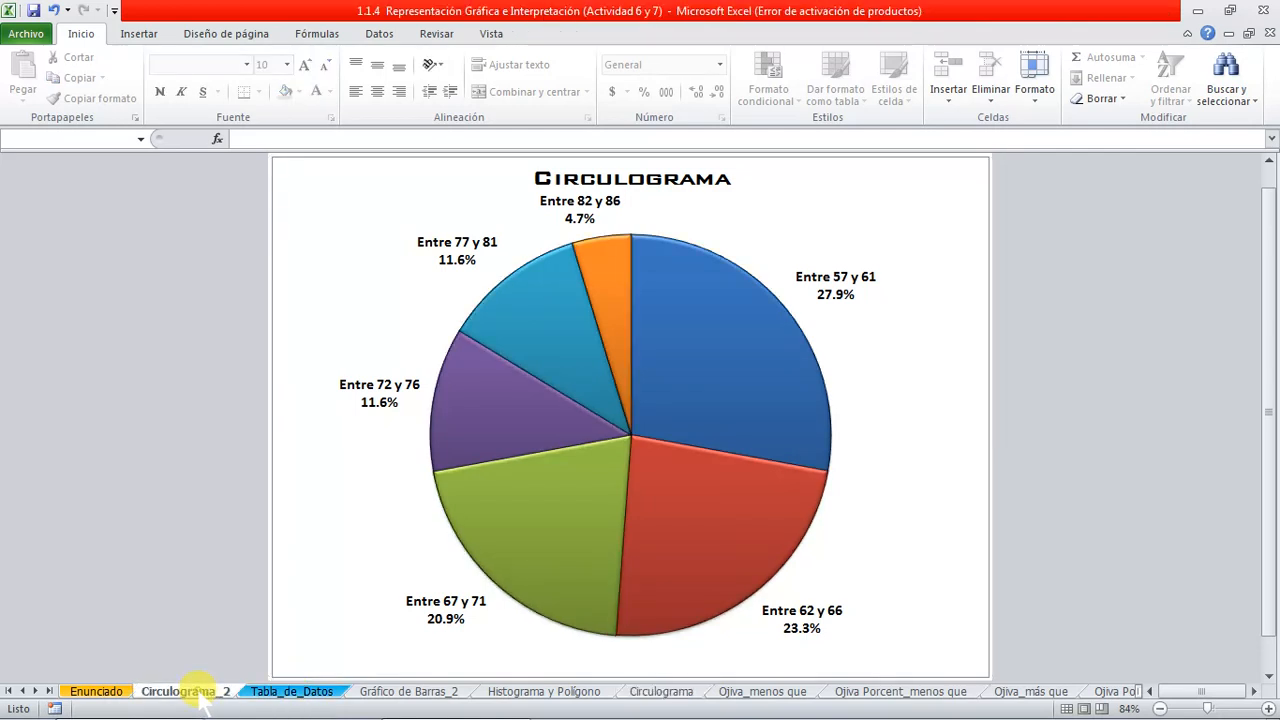
pyautogui.click(660, 691)
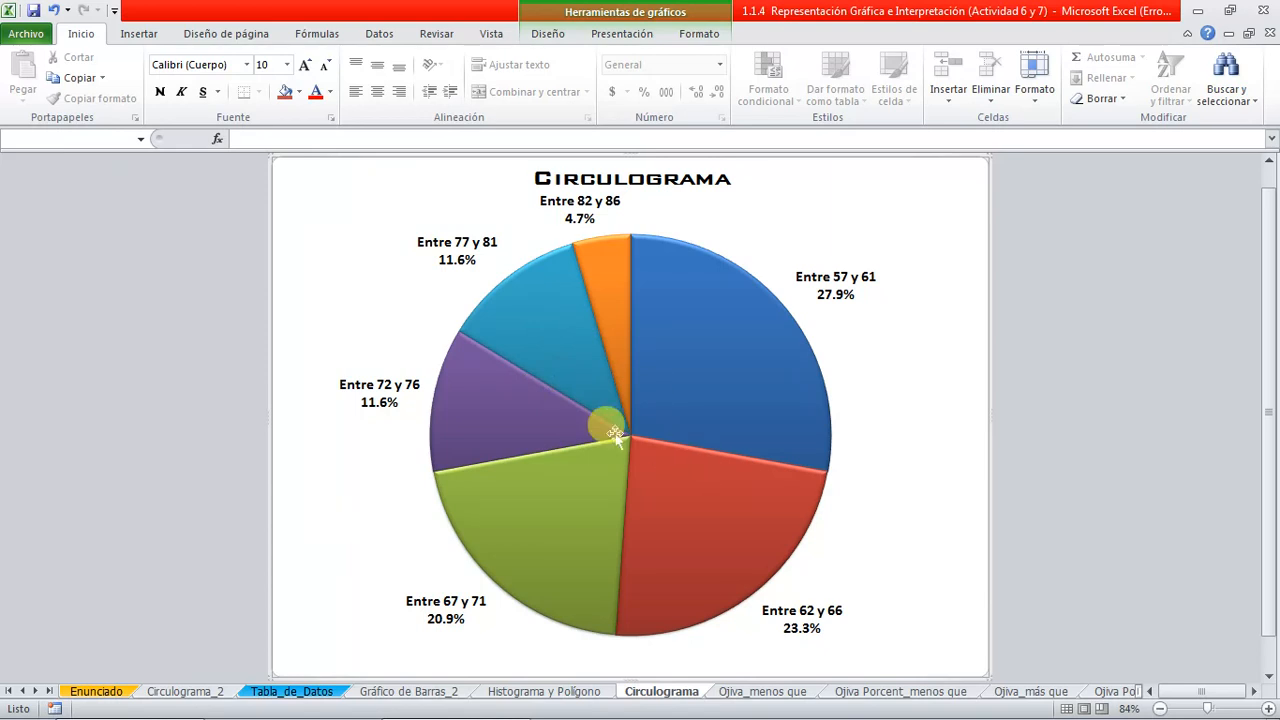
pyautogui.click(182, 689)
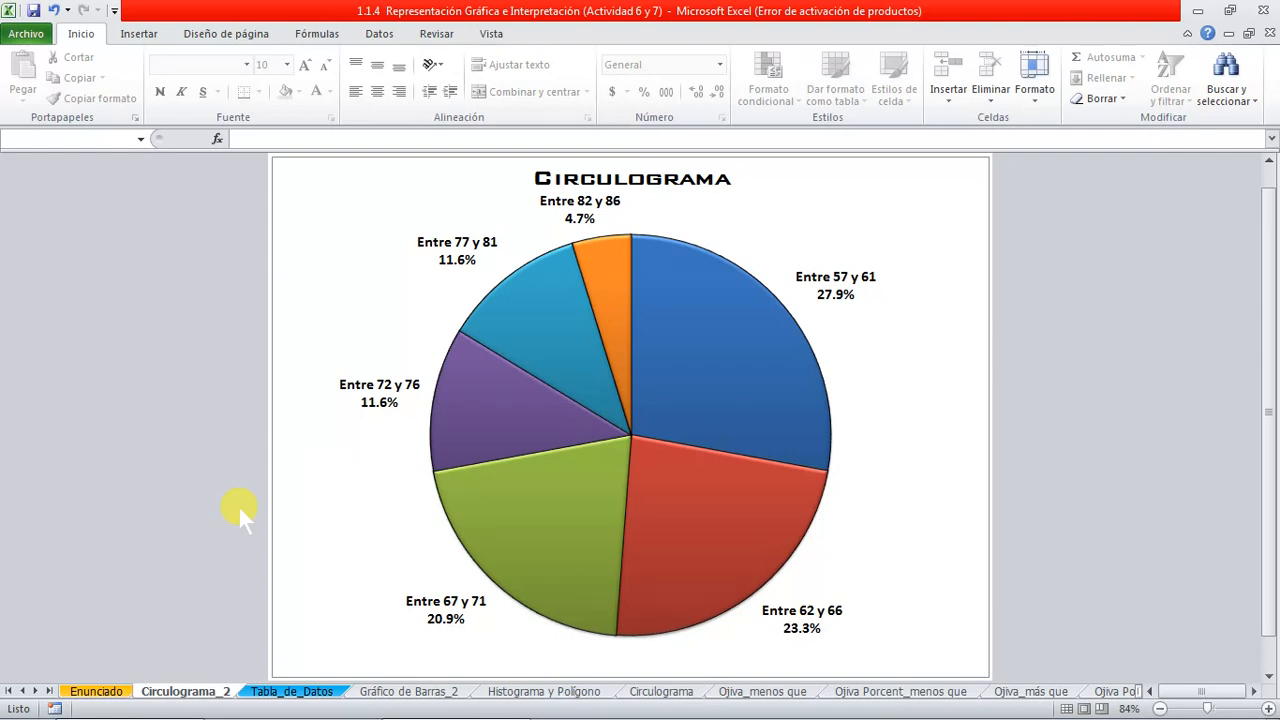
# Check the relative frequency columns in Tabla_de_Datos, and open the data source selection for the Circulograma_2 pie chart
pyautogui.click(720, 345)
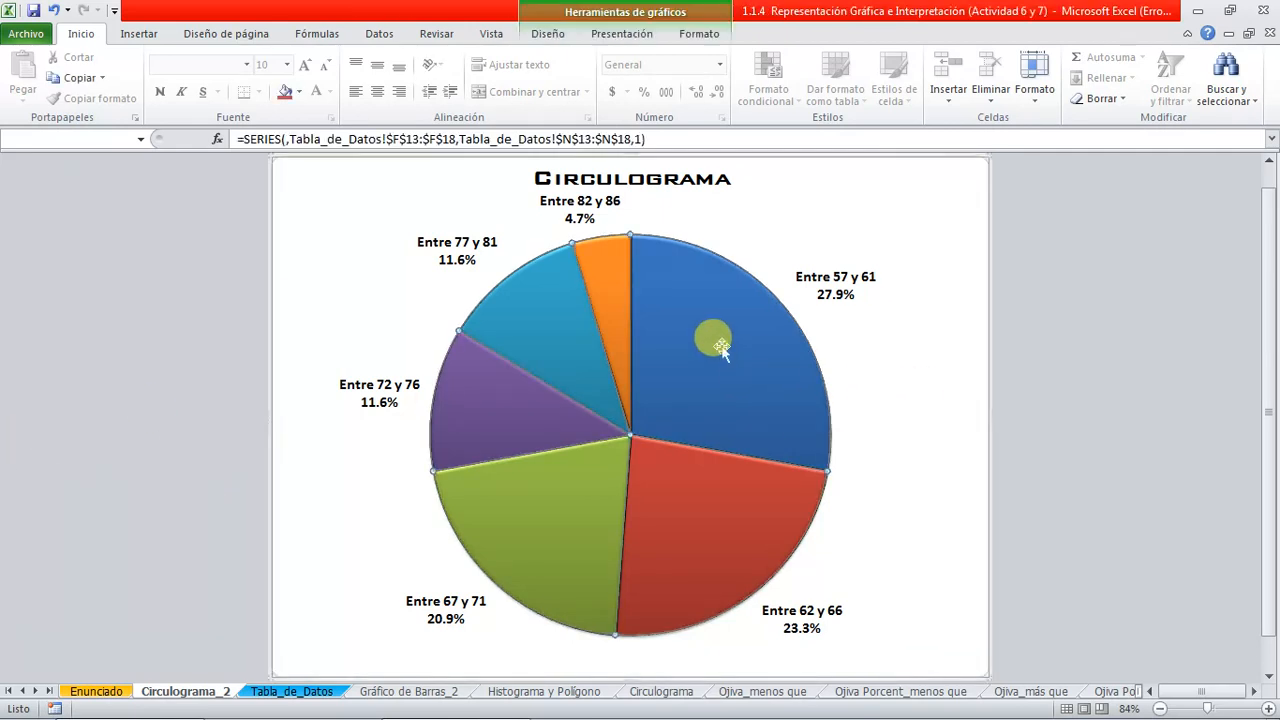
pyautogui.click(548, 33)
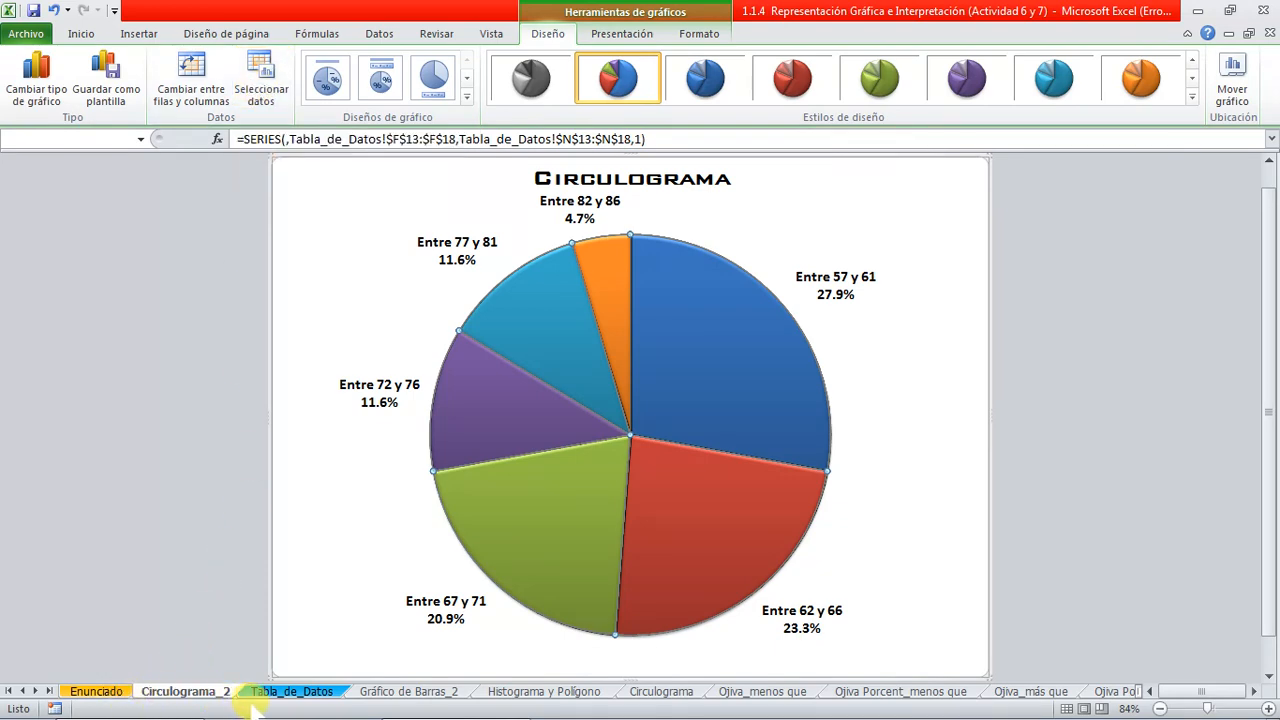
pyautogui.click(290, 691)
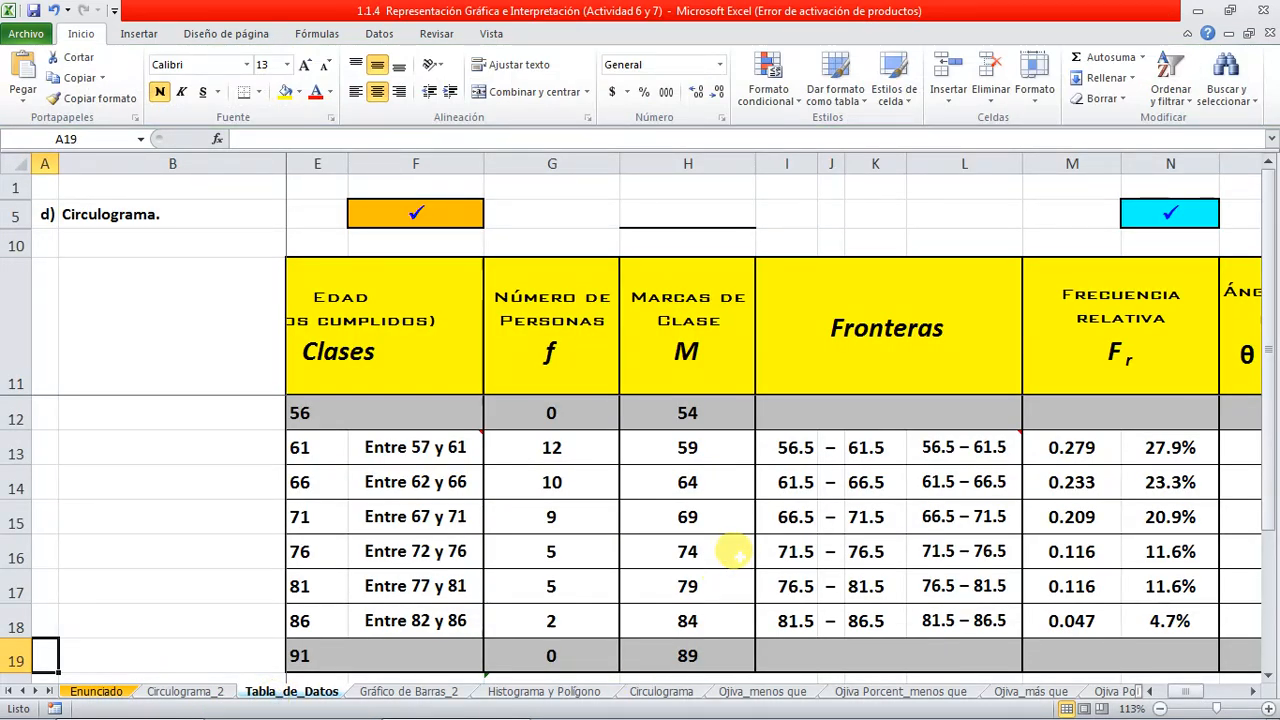
pyautogui.click(1253, 691)
pyautogui.click(1253, 691)
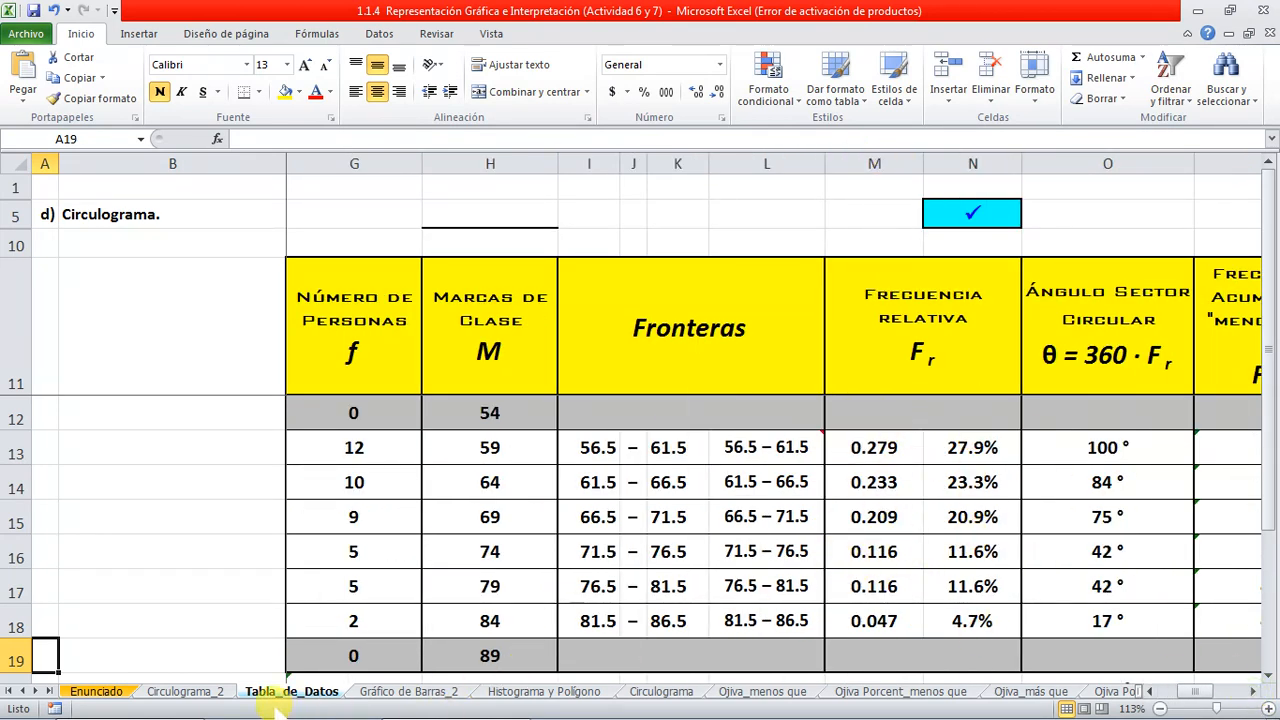
pyautogui.click(185, 691)
pyautogui.click(258, 84)
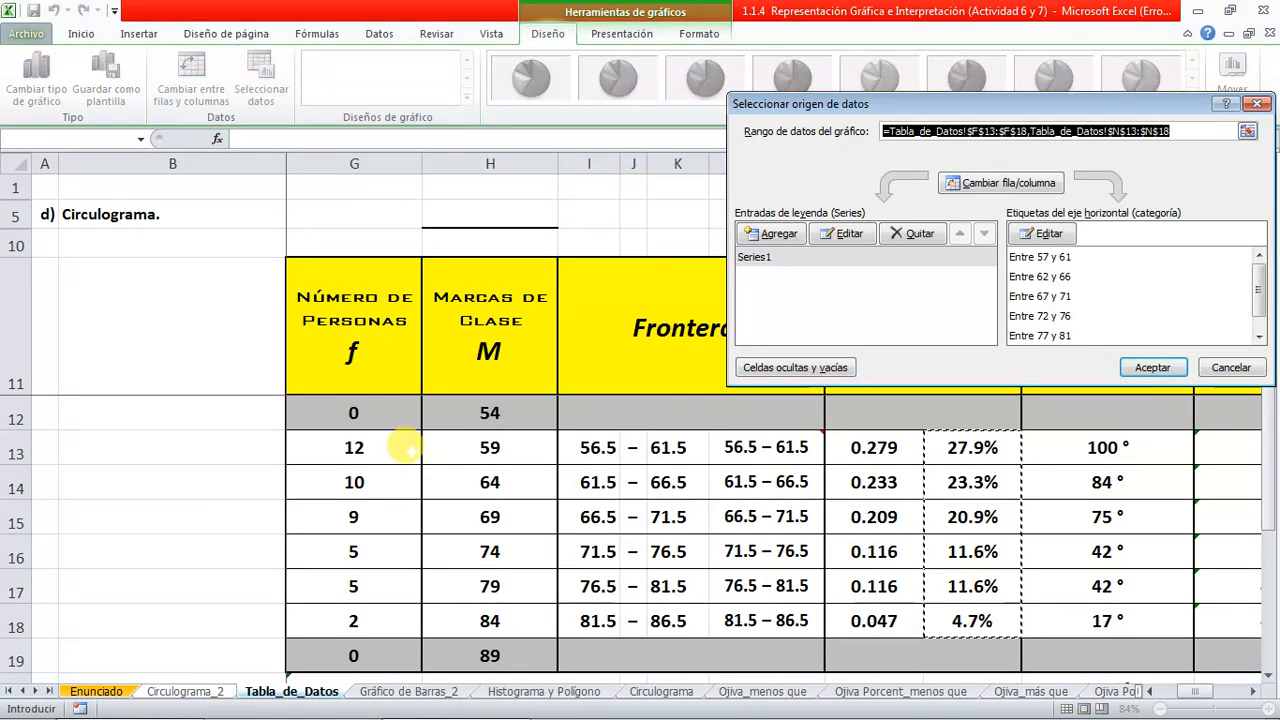
# Set the values of Series1 in the pie chart to the decimal relative frequencies in Tabla_de_Datos!$M$13:$M$18
pyautogui.click(778, 260)
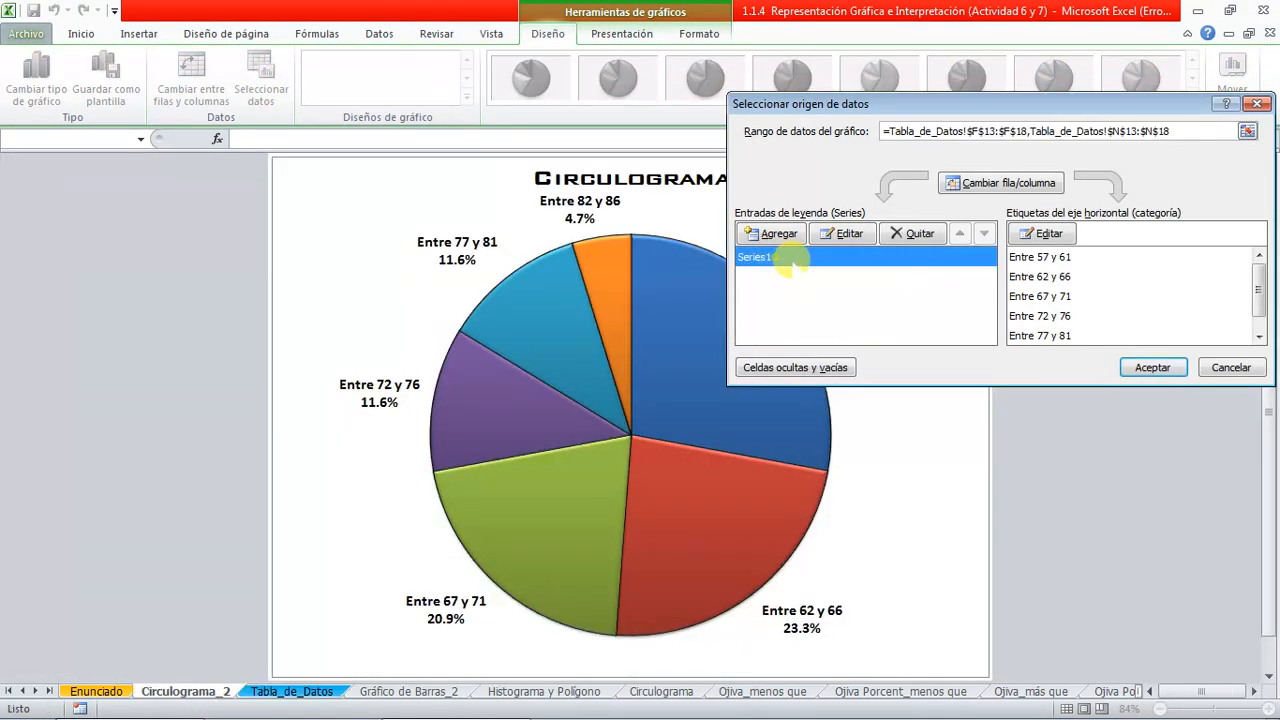
pyautogui.click(848, 240)
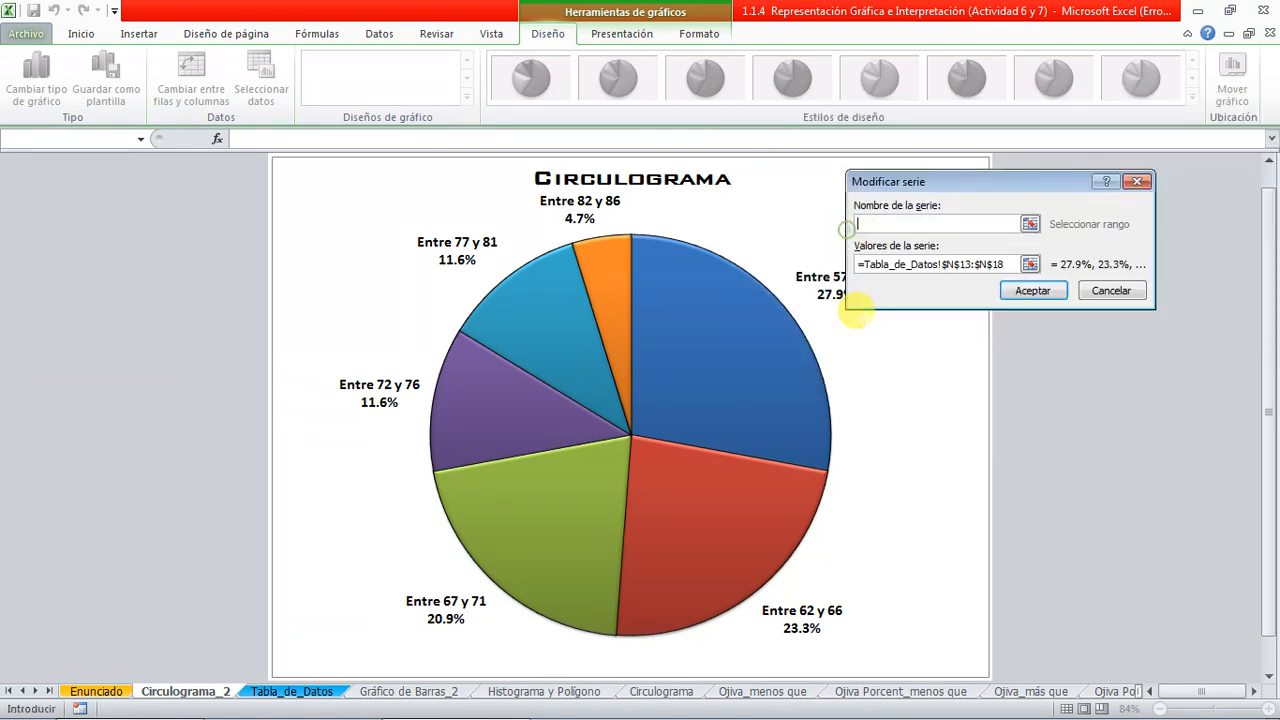
pyautogui.click(1029, 263)
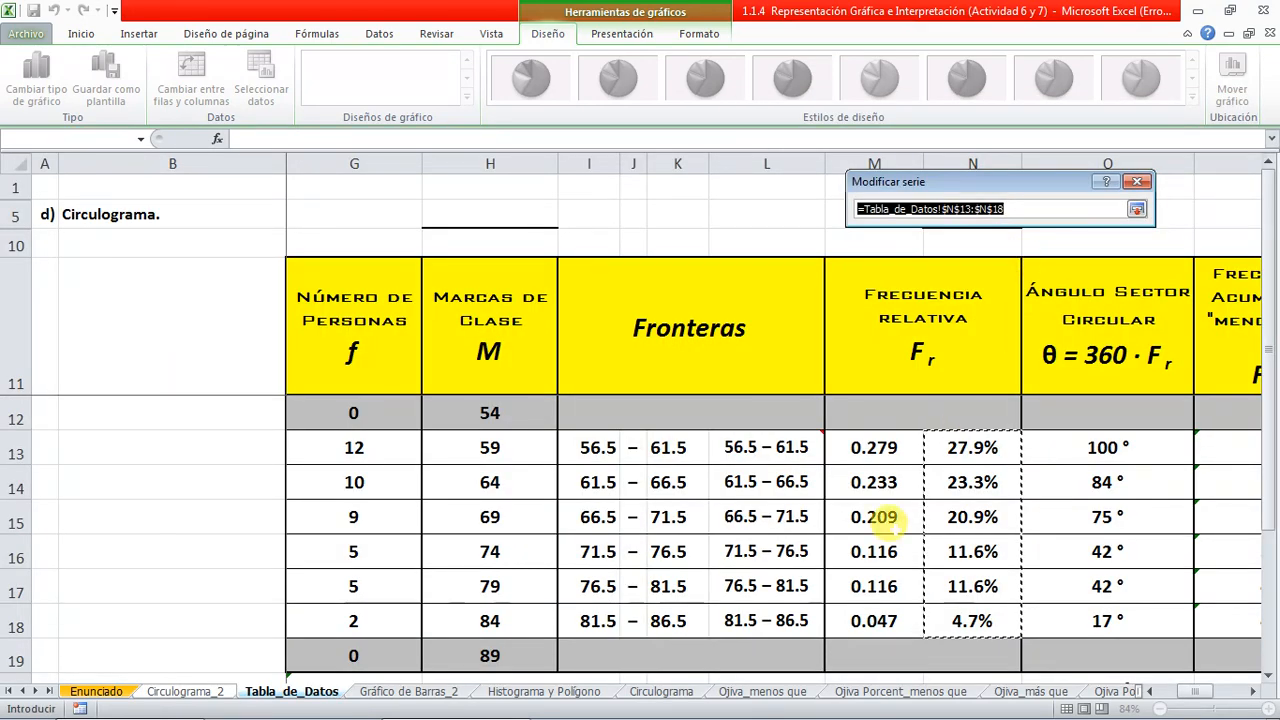
pyautogui.moveTo(868, 445); pyautogui.dragTo(850, 618)
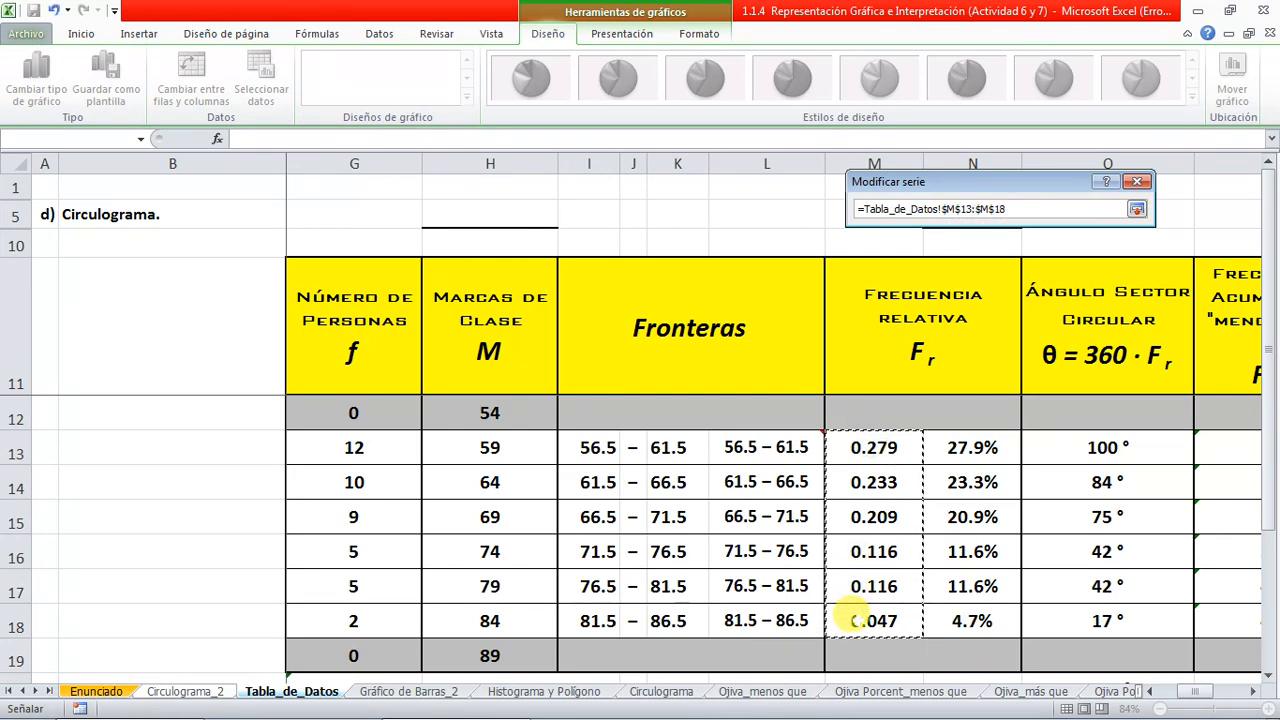
pyautogui.press('Return')
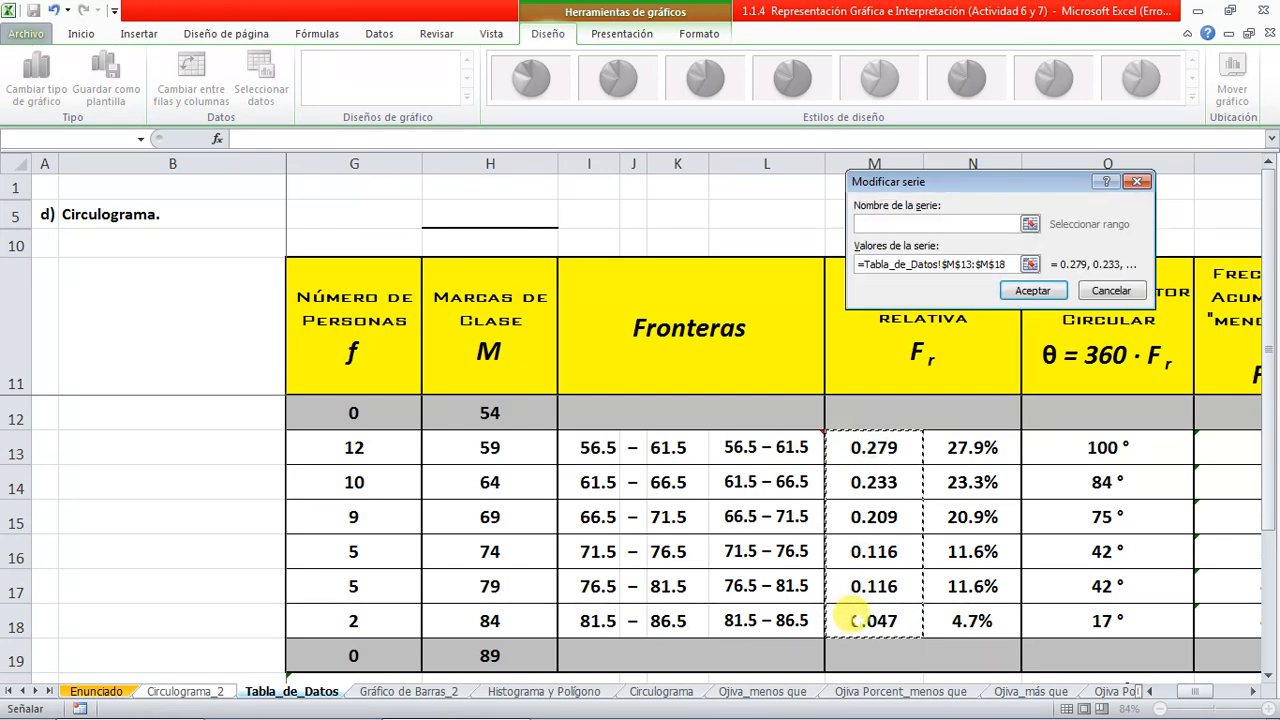
pyautogui.click(1030, 289)
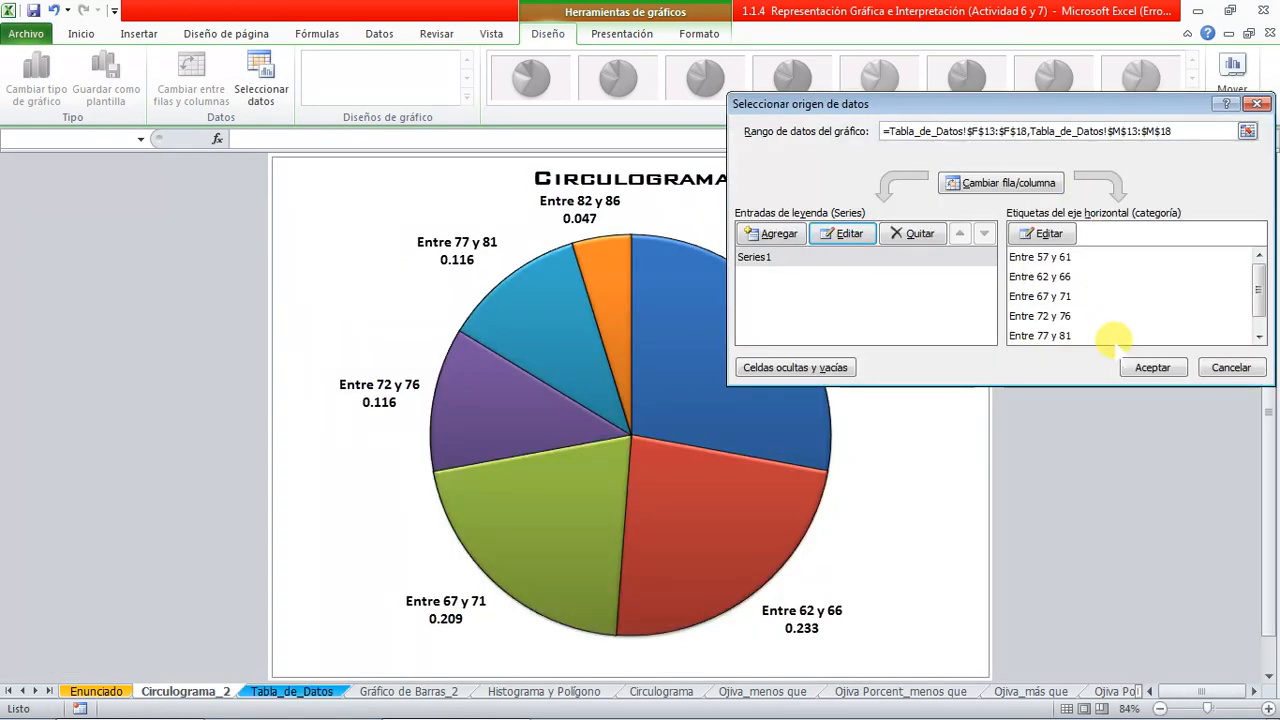
pyautogui.click(1152, 368)
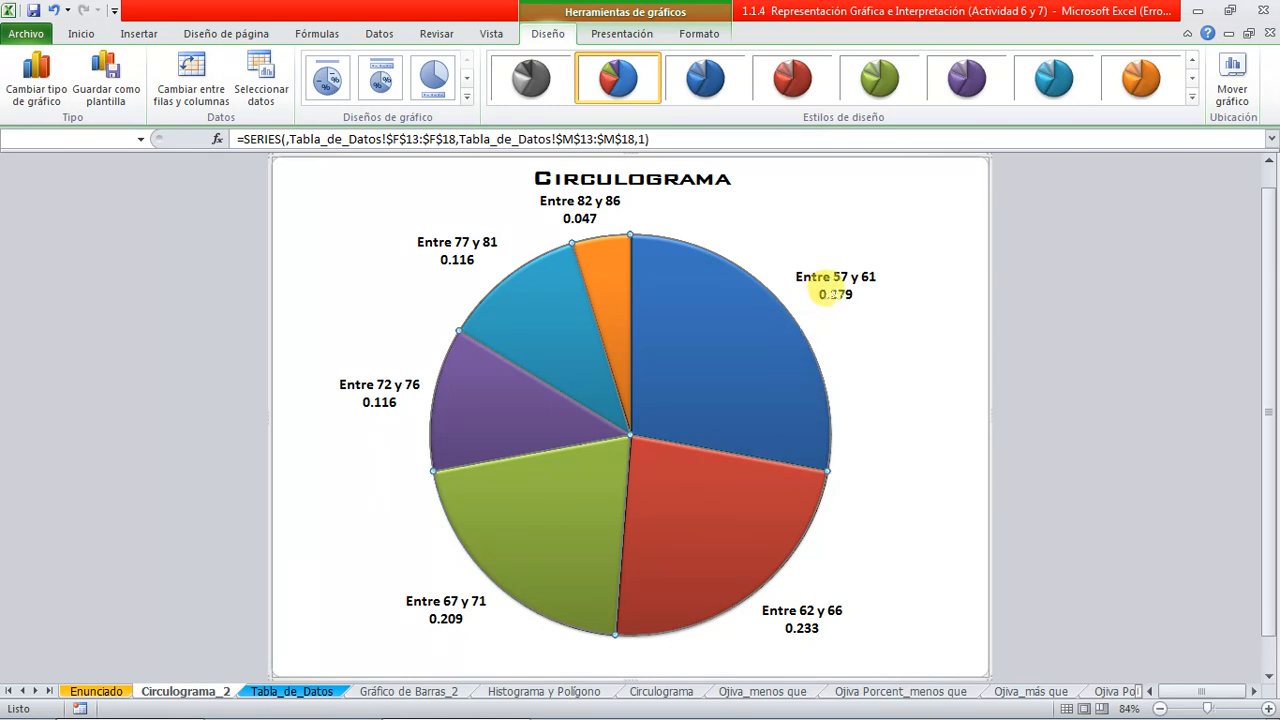
pyautogui.click(832, 288)
pyautogui.rightClick(840, 294)
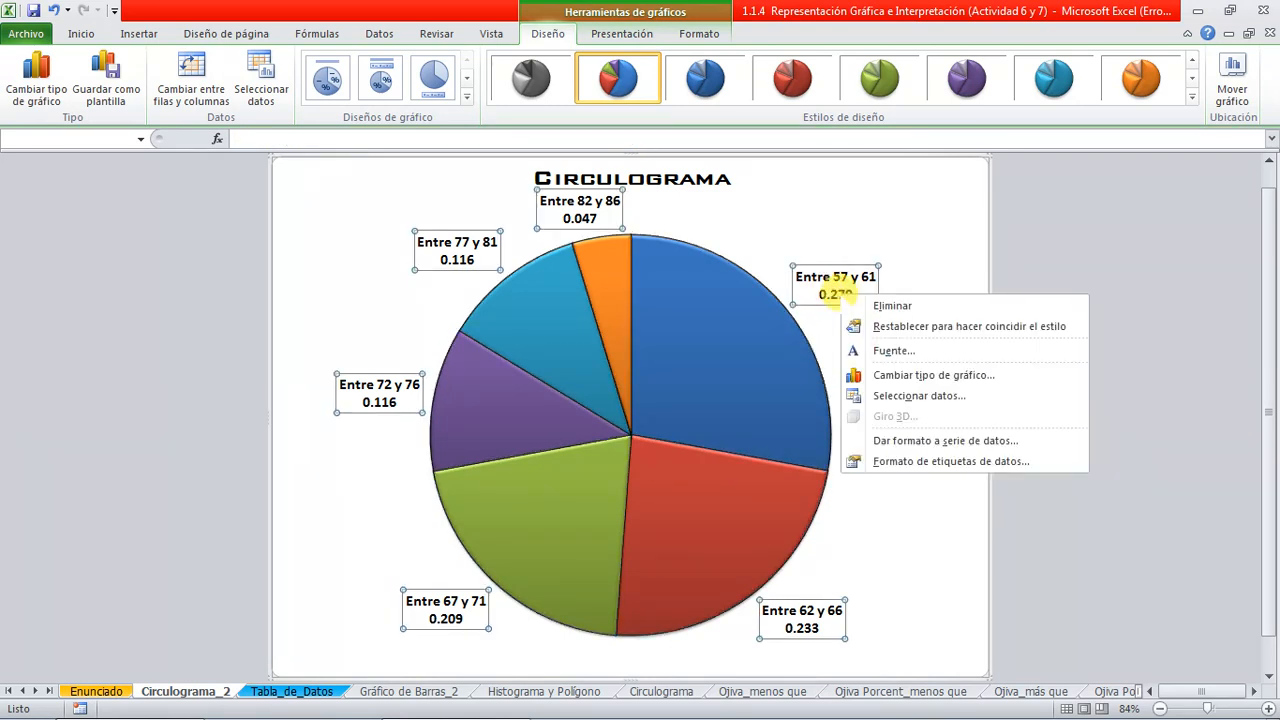
pyautogui.click(920, 436)
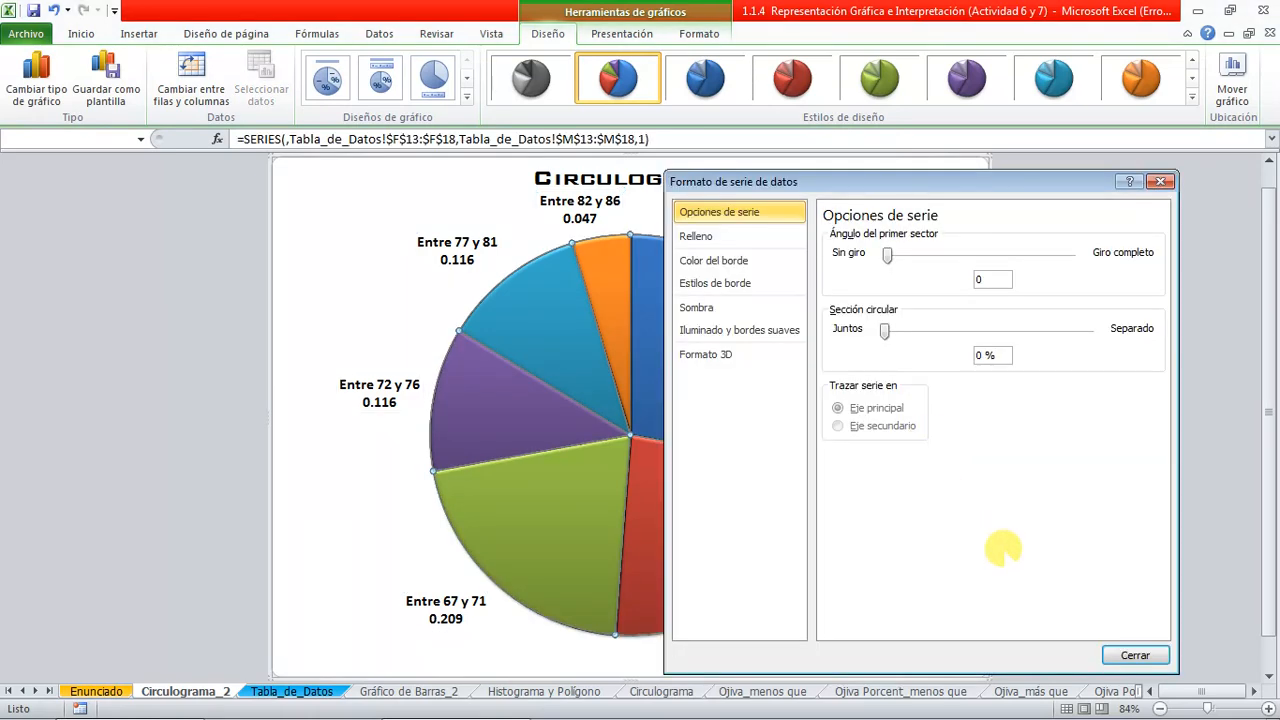
pyautogui.click(1133, 654)
pyautogui.rightClick(700, 322)
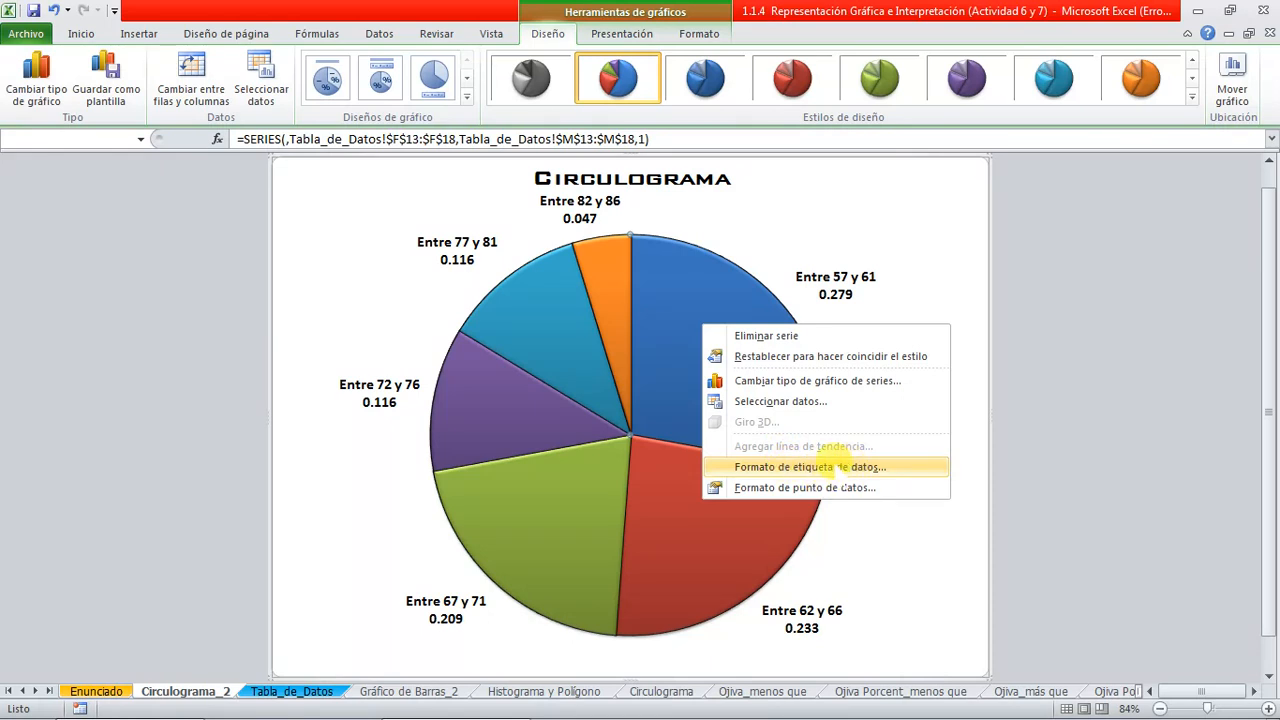
pyautogui.click(691, 343)
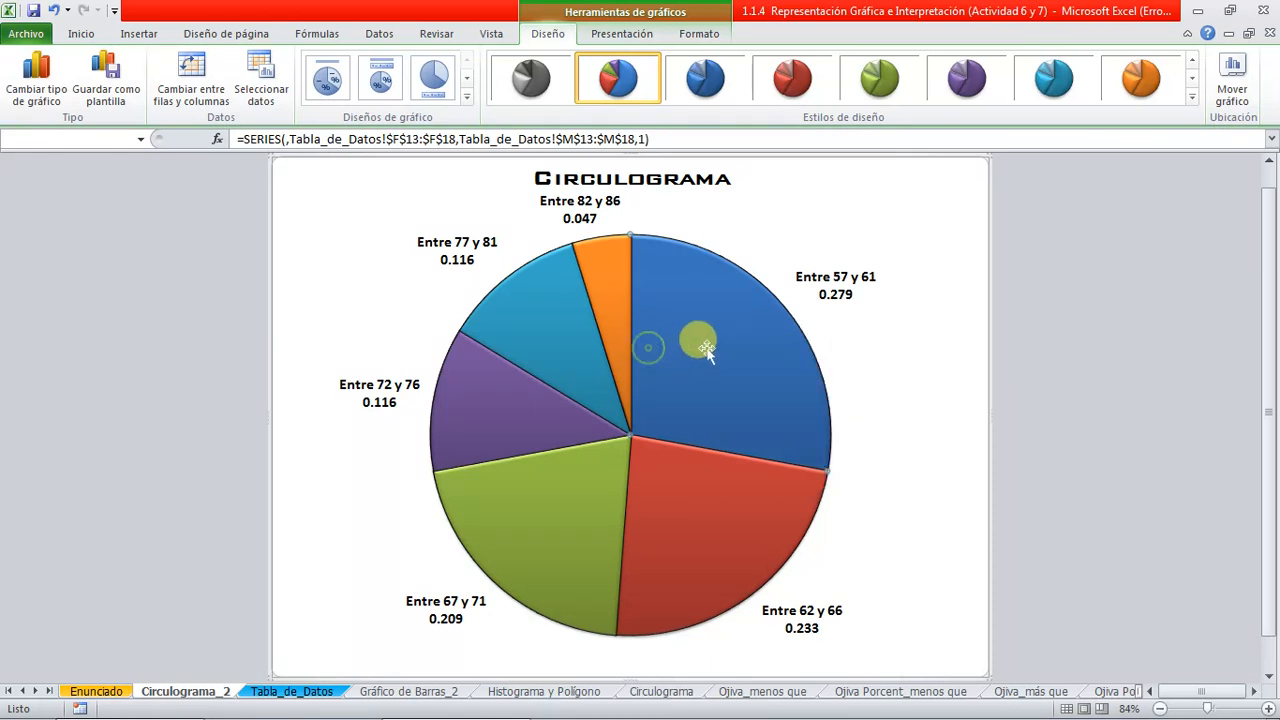
# Try showing the percentage instead of the value in the data label of the "Entre 57 y 61" slice only
pyautogui.rightClick(705, 338)
pyautogui.click(792, 485)
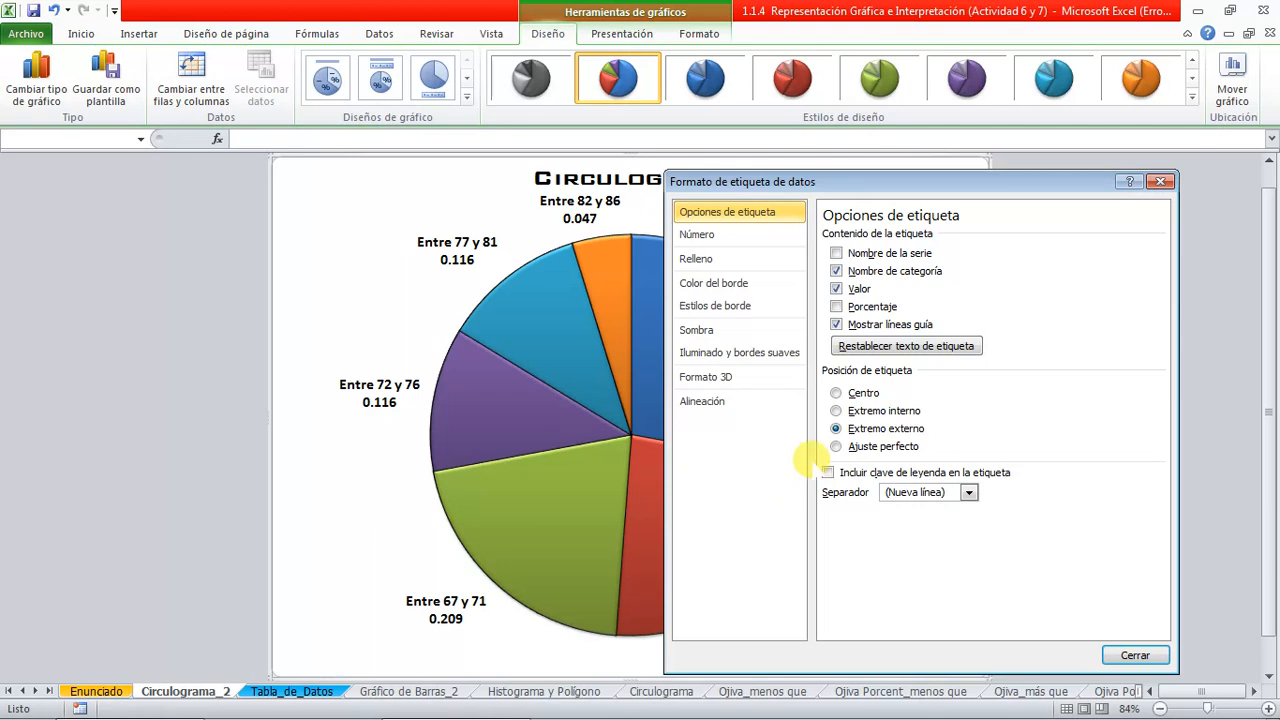
pyautogui.moveTo(921, 181); pyautogui.dragTo(318, 151)
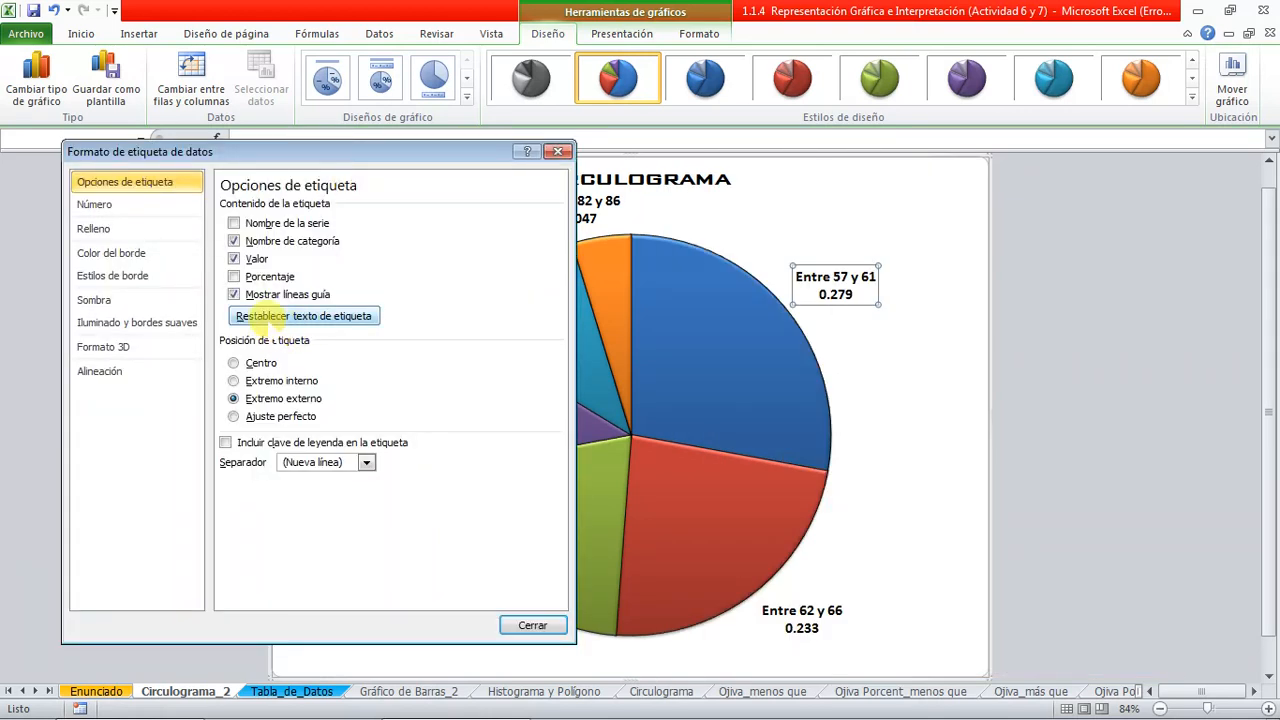
pyautogui.click(233, 258)
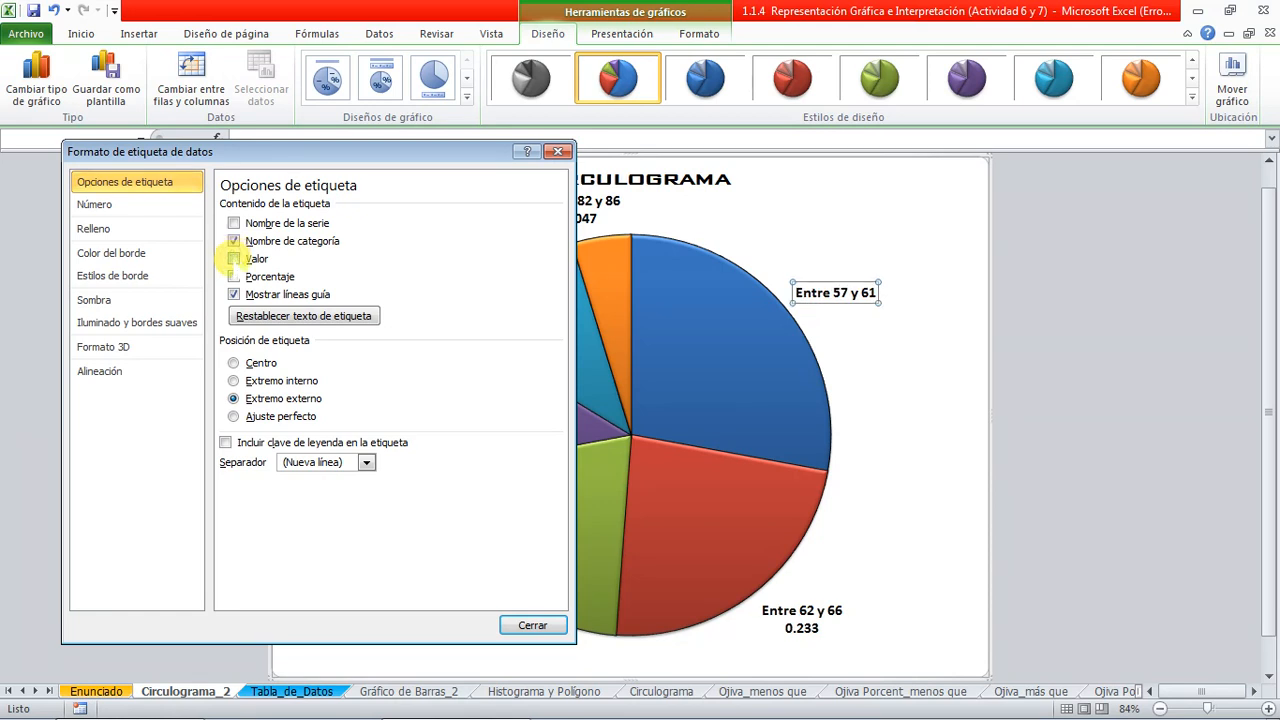
pyautogui.click(233, 276)
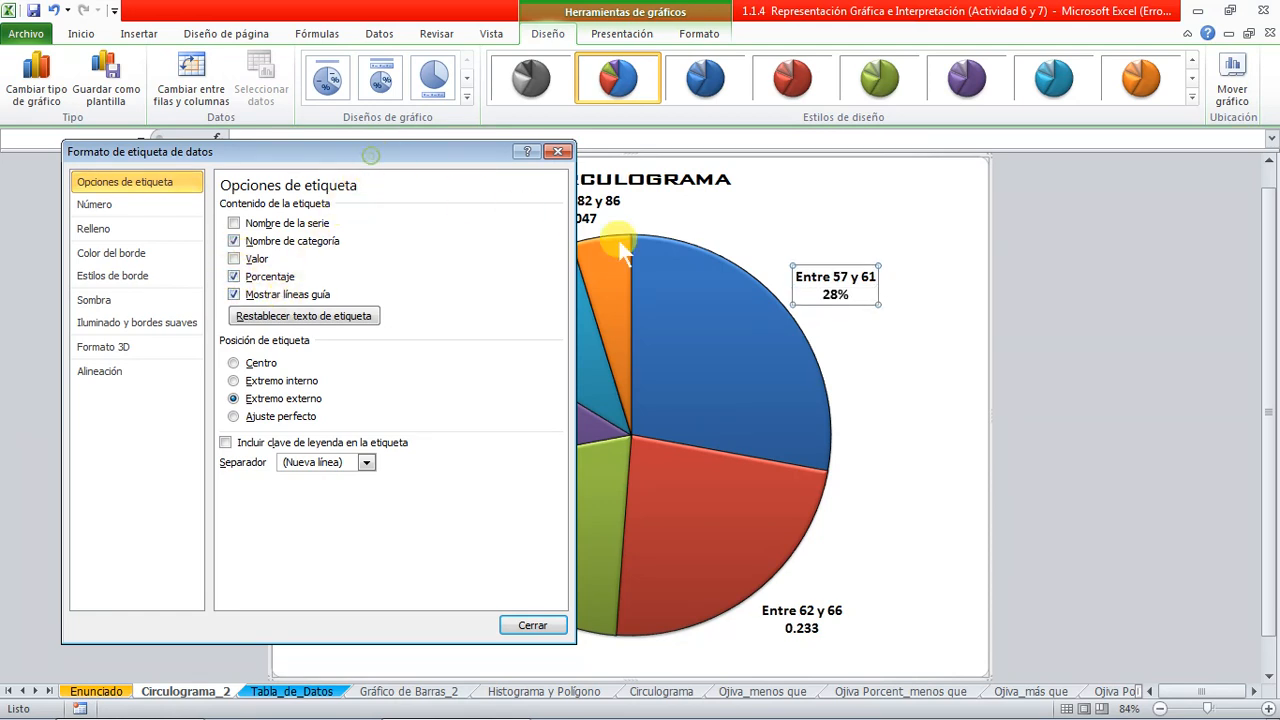
pyautogui.moveTo(375, 151); pyautogui.dragTo(1095, 196)
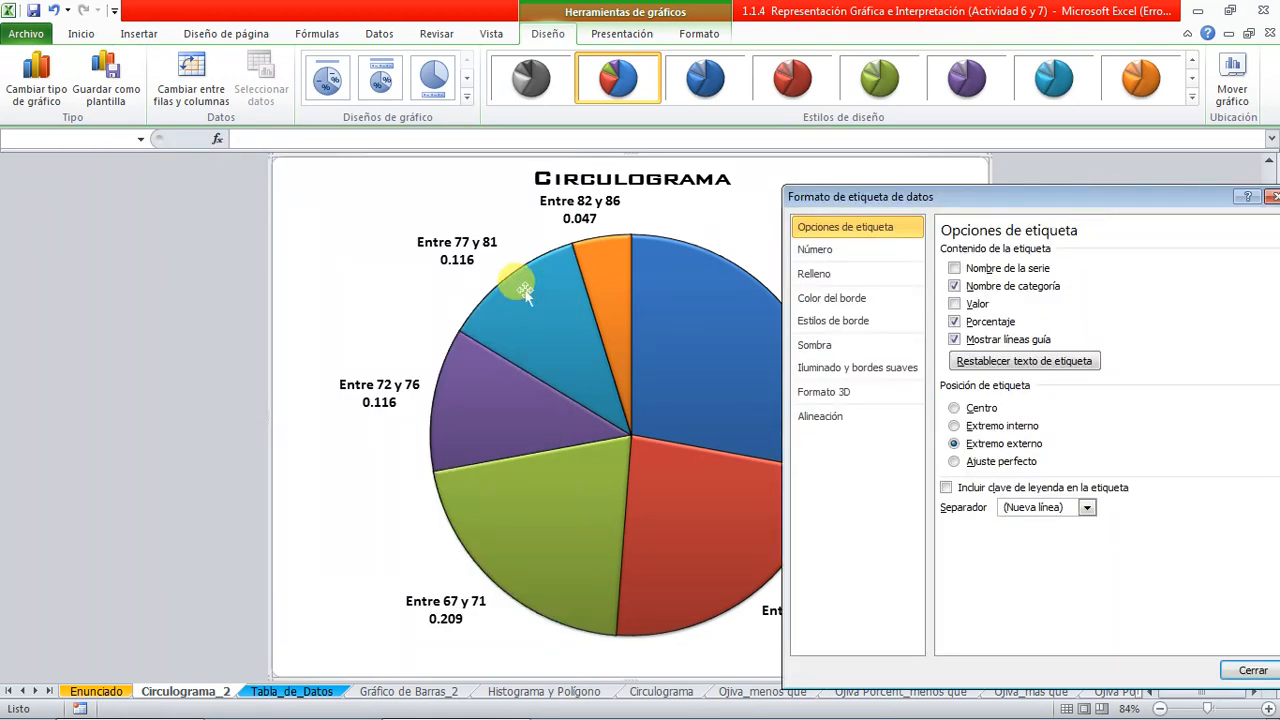
pyautogui.click(1252, 670)
pyautogui.click(1172, 427)
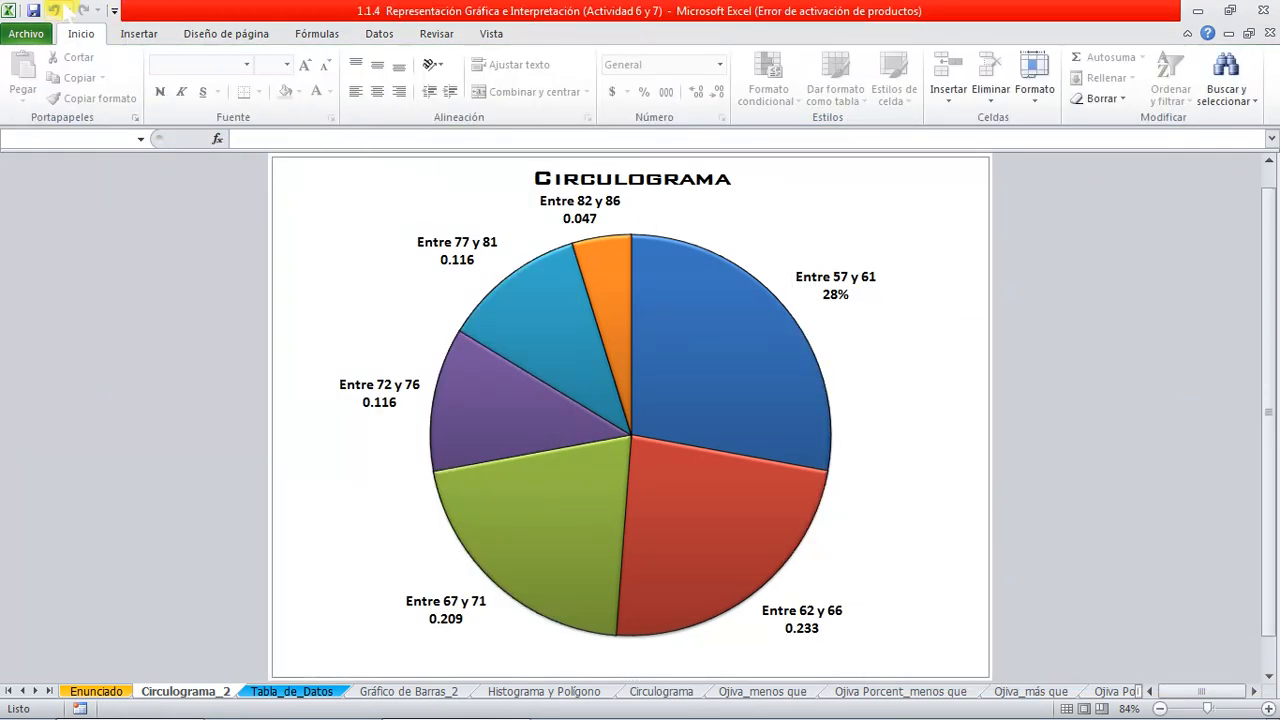
# Undo the two content changes made to the "Entre 57 y 61" data label
pyautogui.click(54, 10)
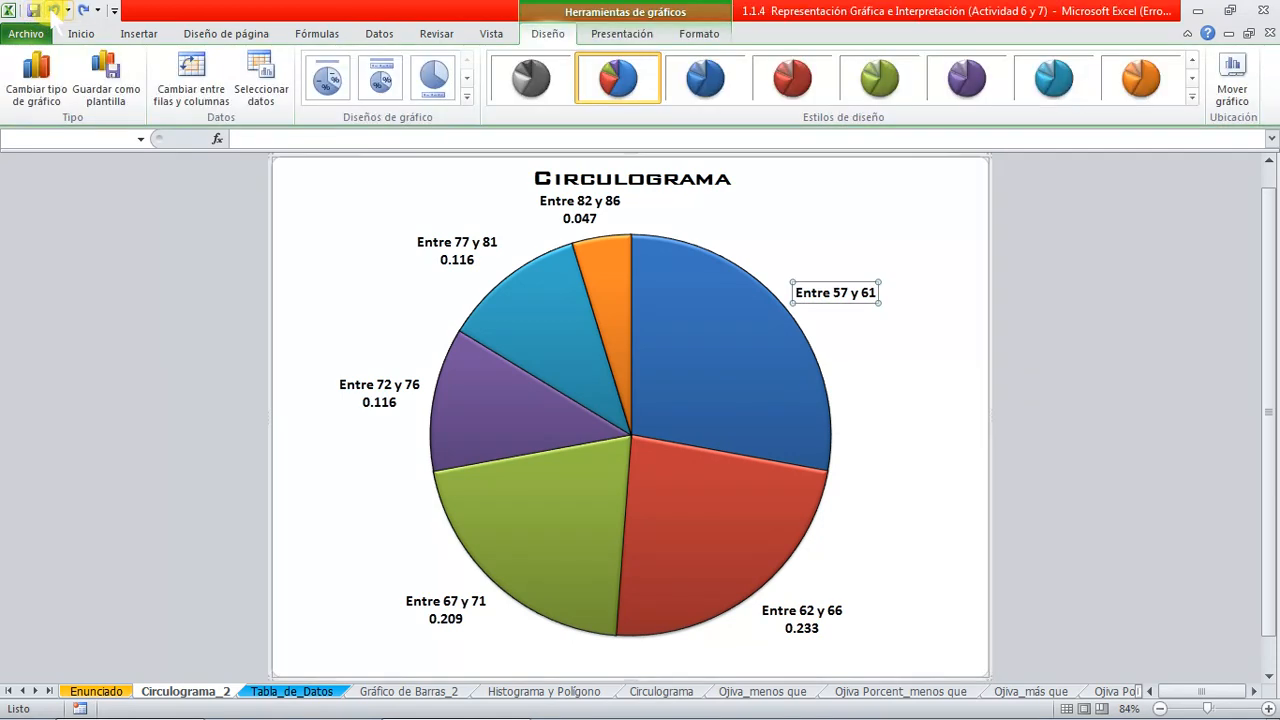
pyautogui.click(54, 10)
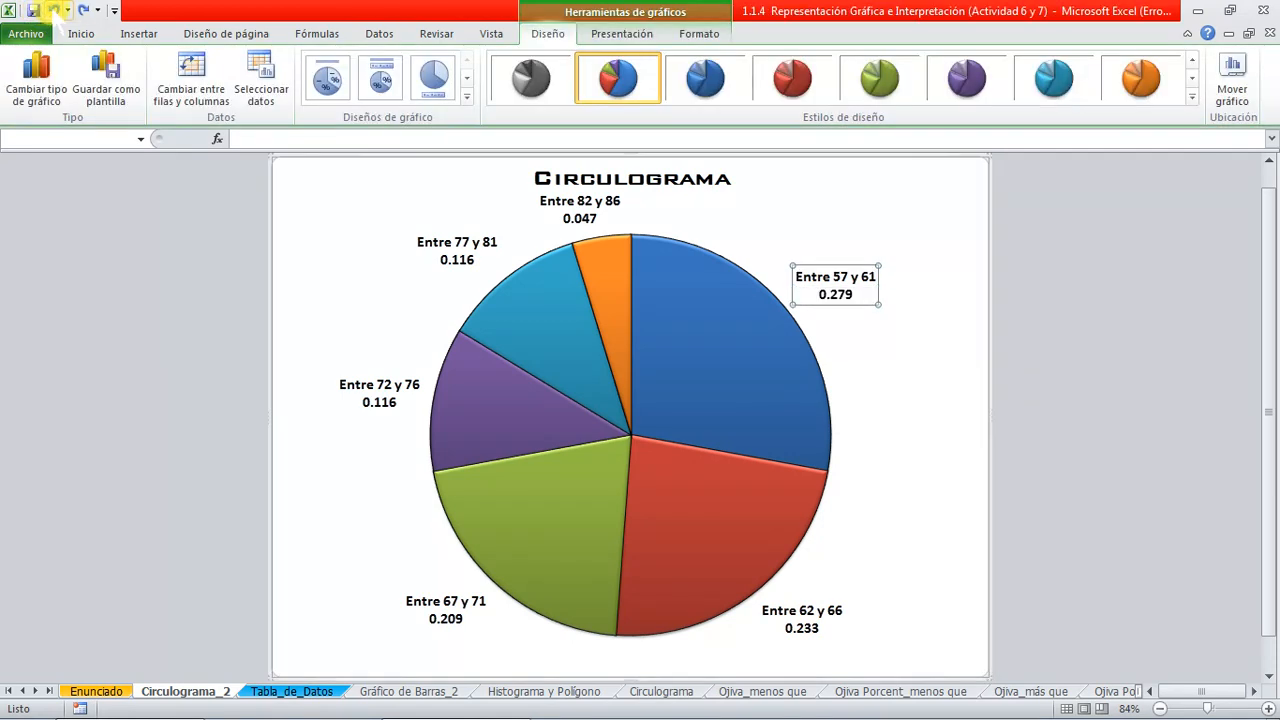
pyautogui.click(1145, 437)
# Show the percentage (Porcentaje) instead of the value (Valor) in all data labels of the pie chart
pyautogui.click(833, 280)
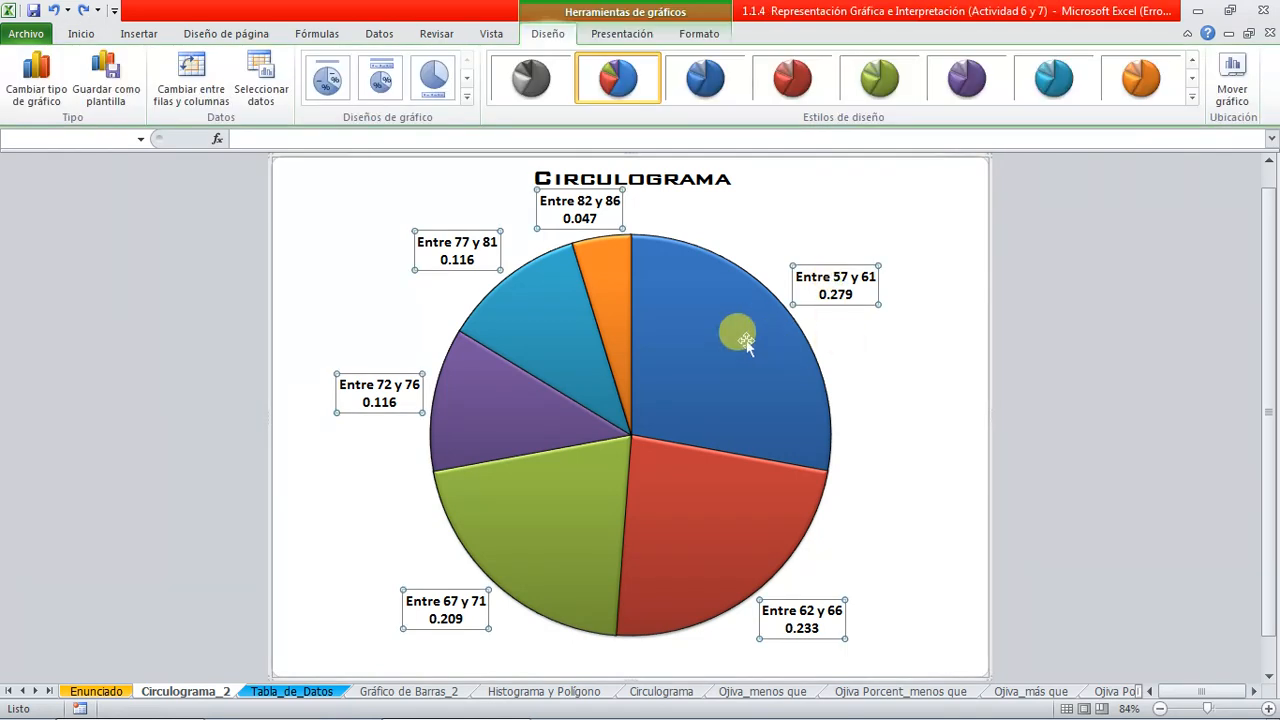
pyautogui.click(712, 343)
pyautogui.rightClick(716, 350)
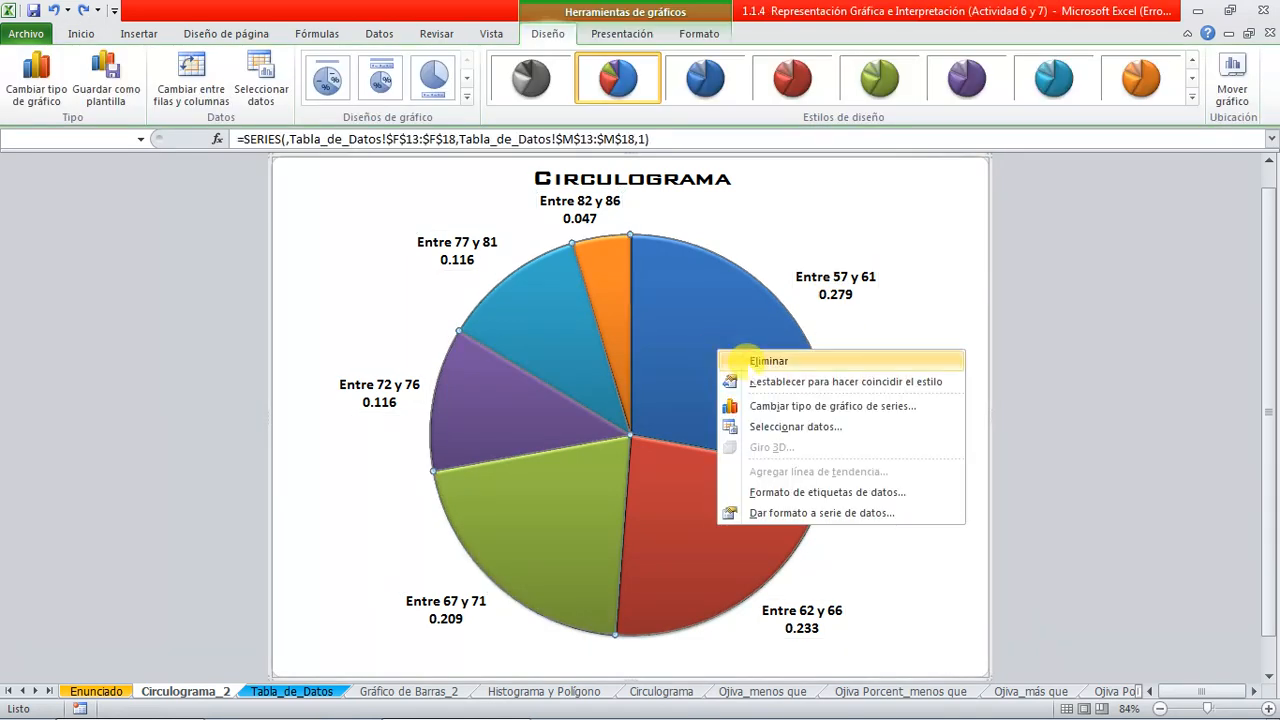
pyautogui.click(808, 493)
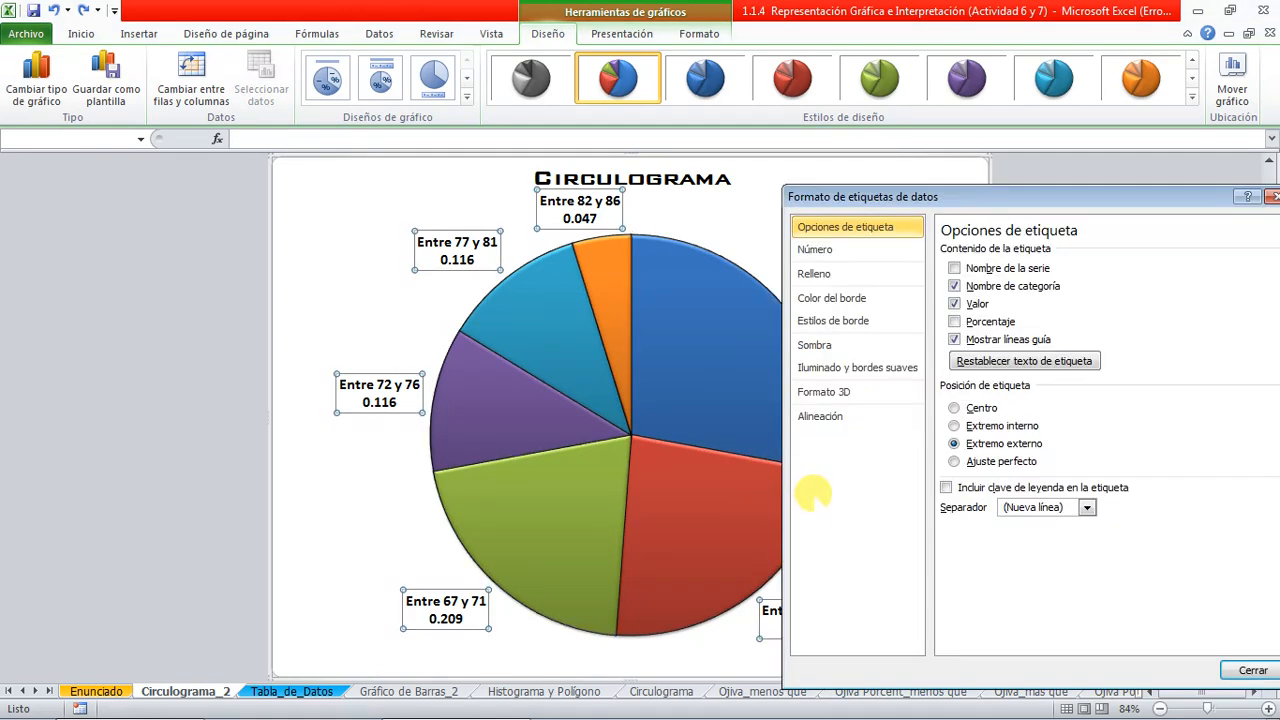
pyautogui.moveTo(980, 205); pyautogui.dragTo(1064, 186)
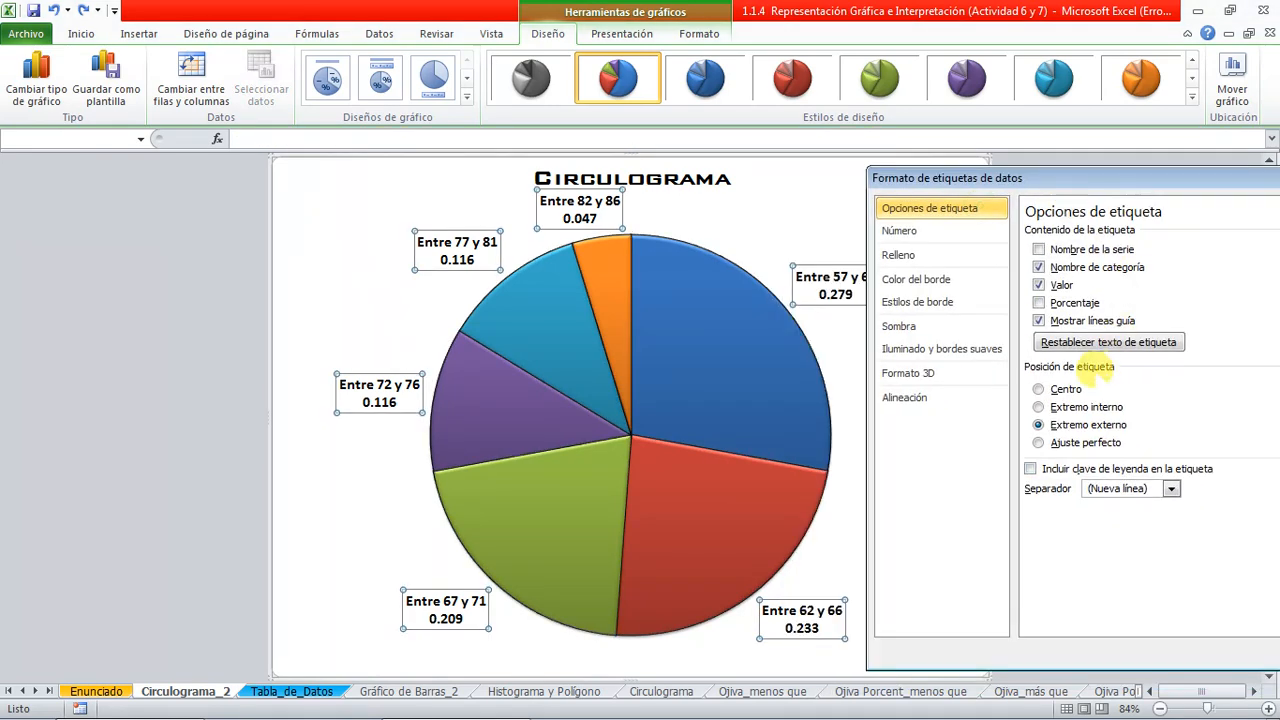
pyautogui.click(1038, 302)
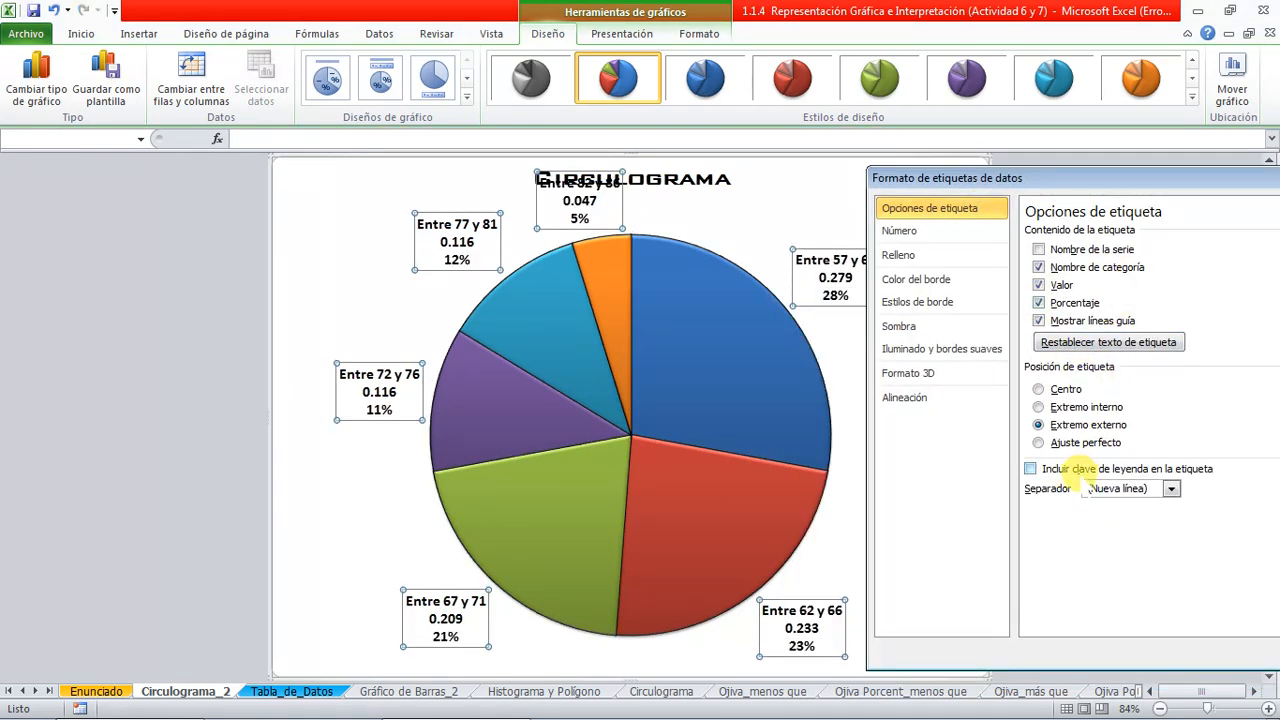
pyautogui.click(1038, 285)
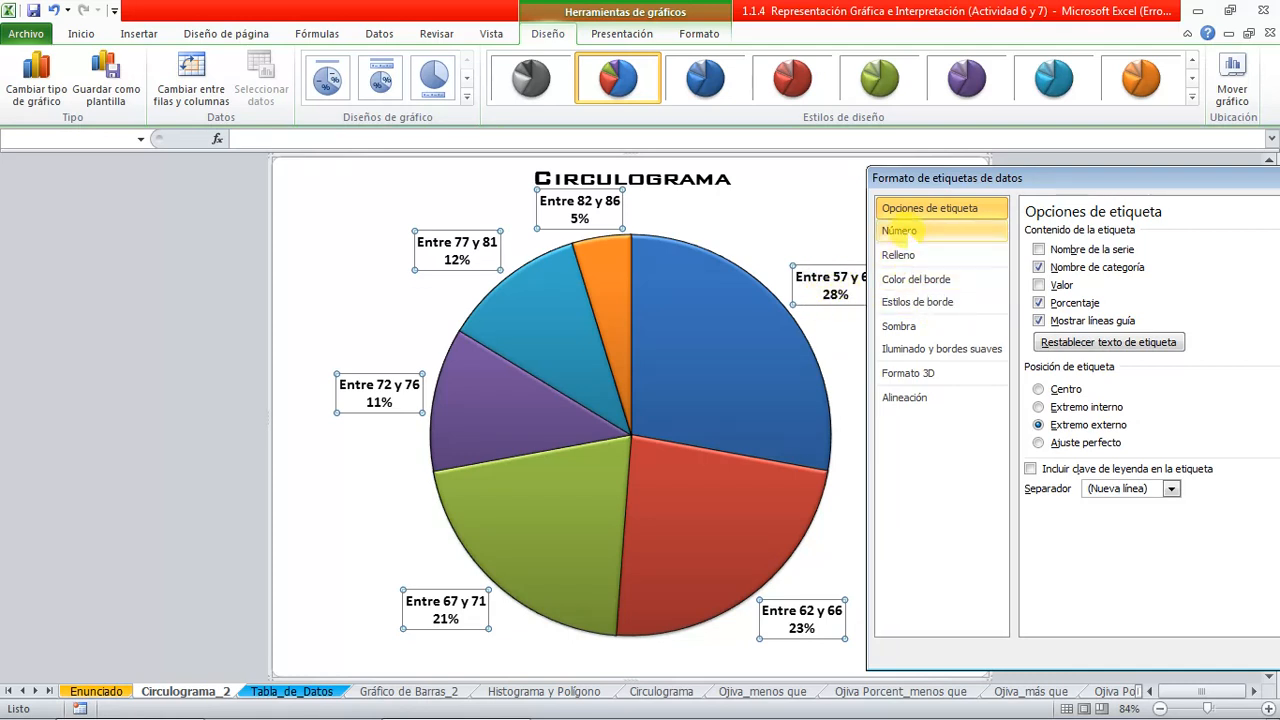
# Format the numbers in all the pie chart's data labels as Porcentaje with 1 decimal place
pyautogui.click(898, 230)
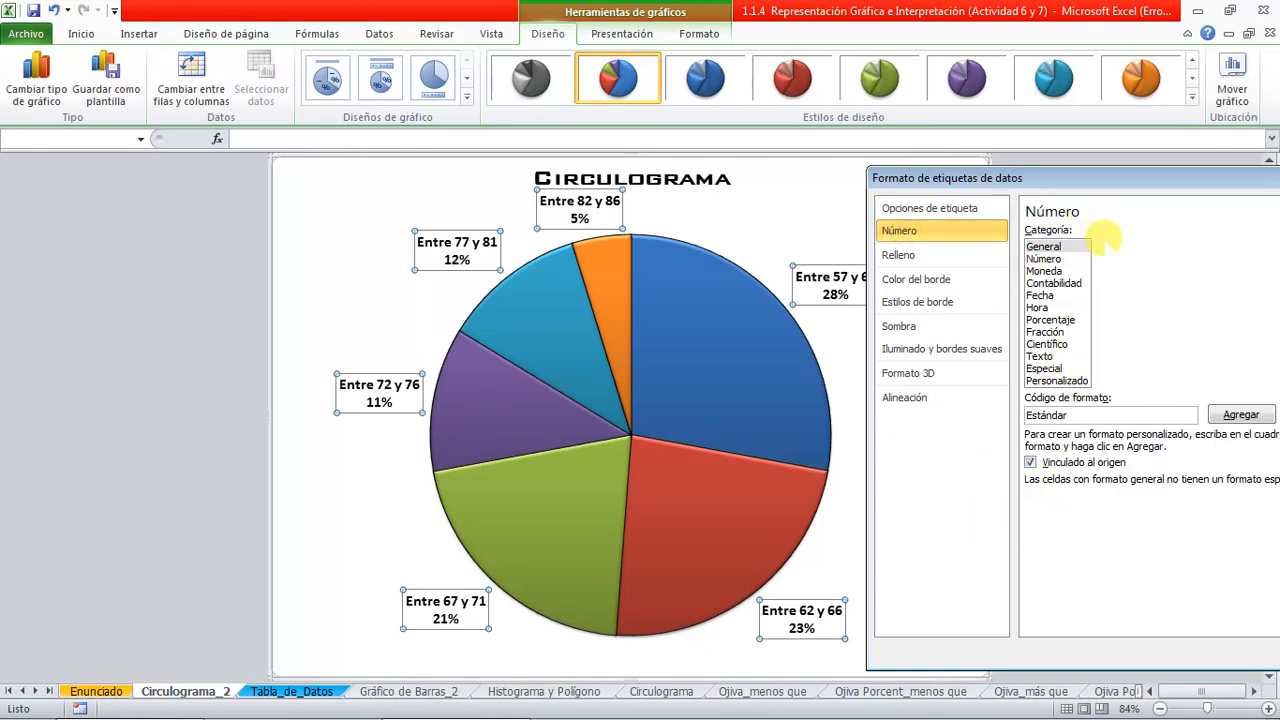
pyautogui.click(1050, 319)
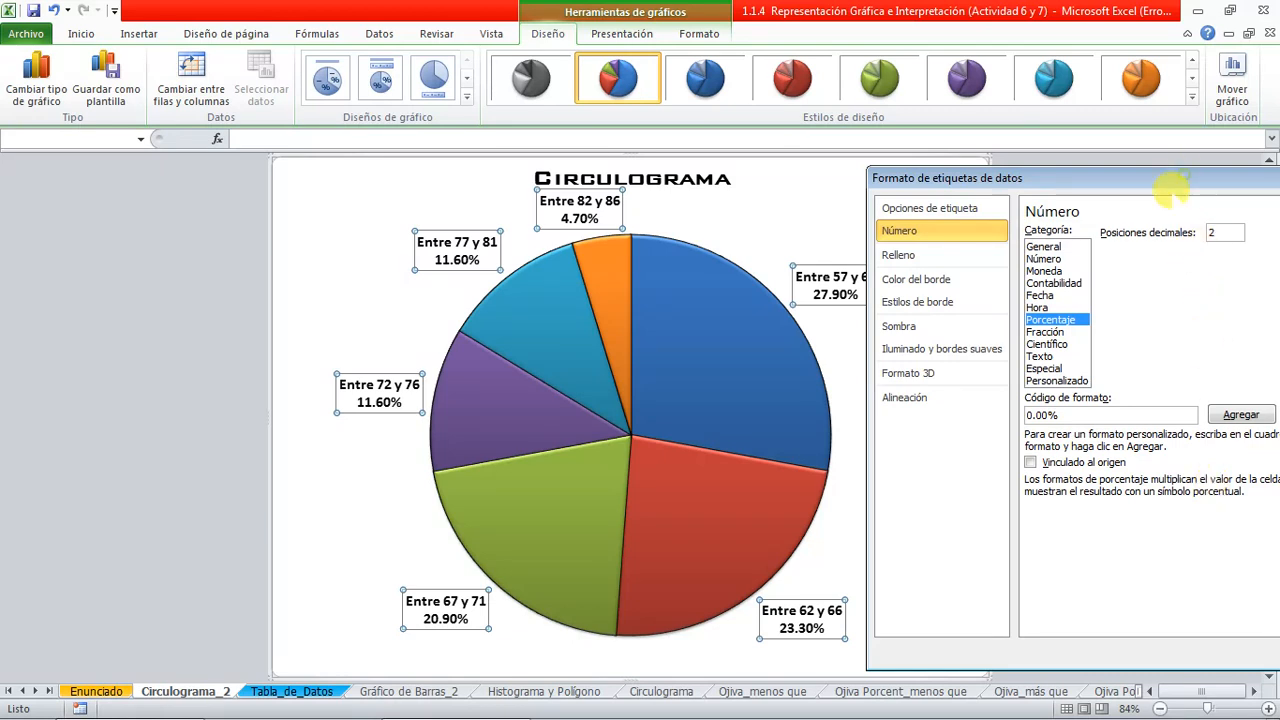
pyautogui.moveTo(1166, 177); pyautogui.dragTo(1153, 194)
pyautogui.doubleClick(1208, 249)
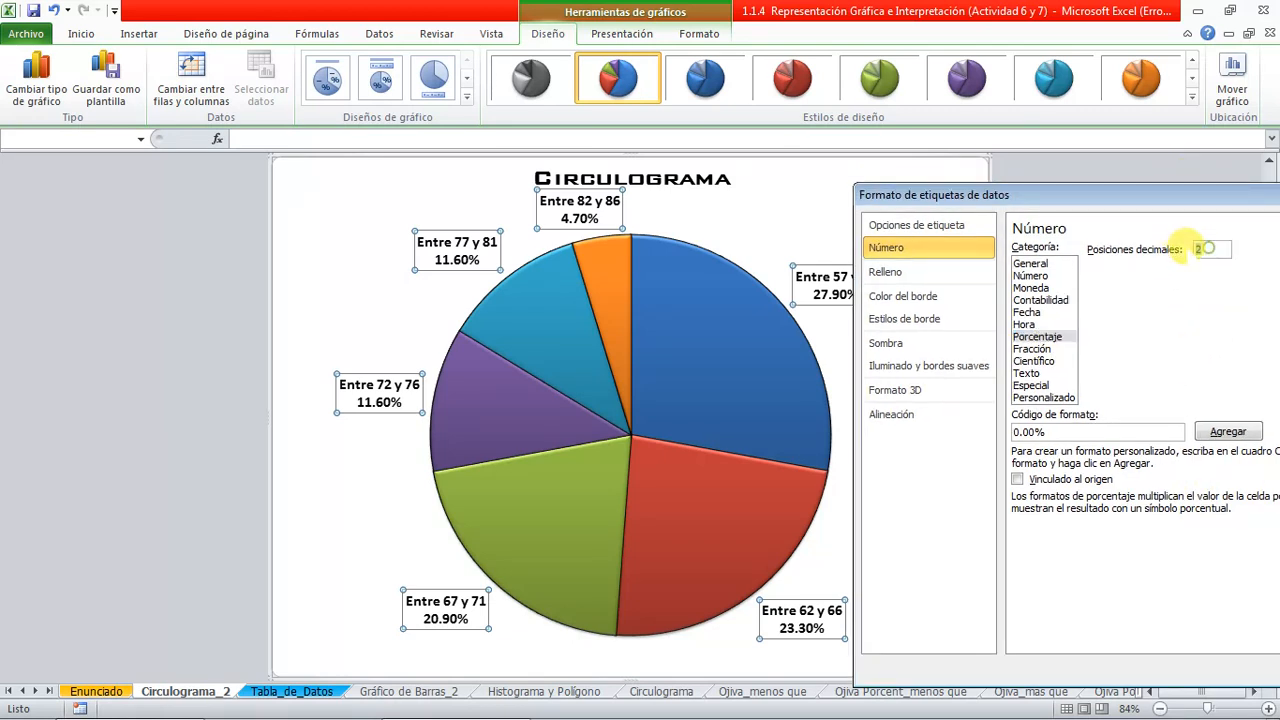
pyautogui.write('1')
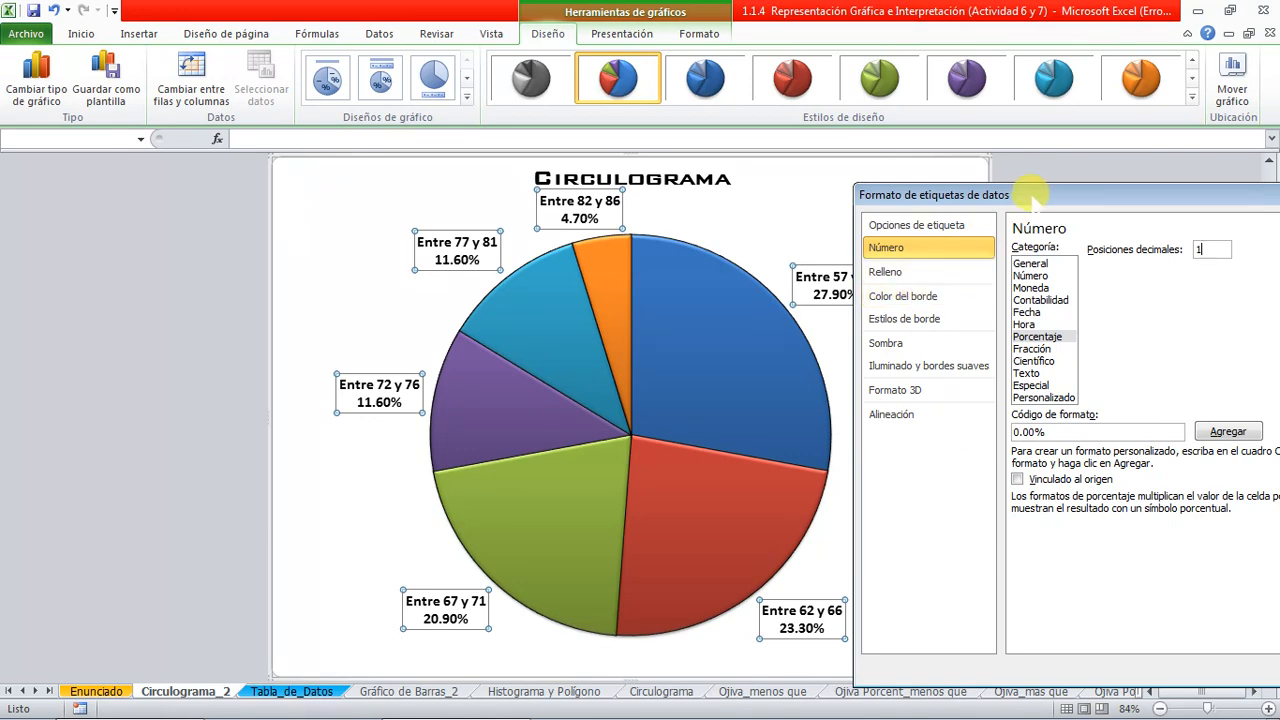
pyautogui.moveTo(1030, 195); pyautogui.dragTo(926, 107)
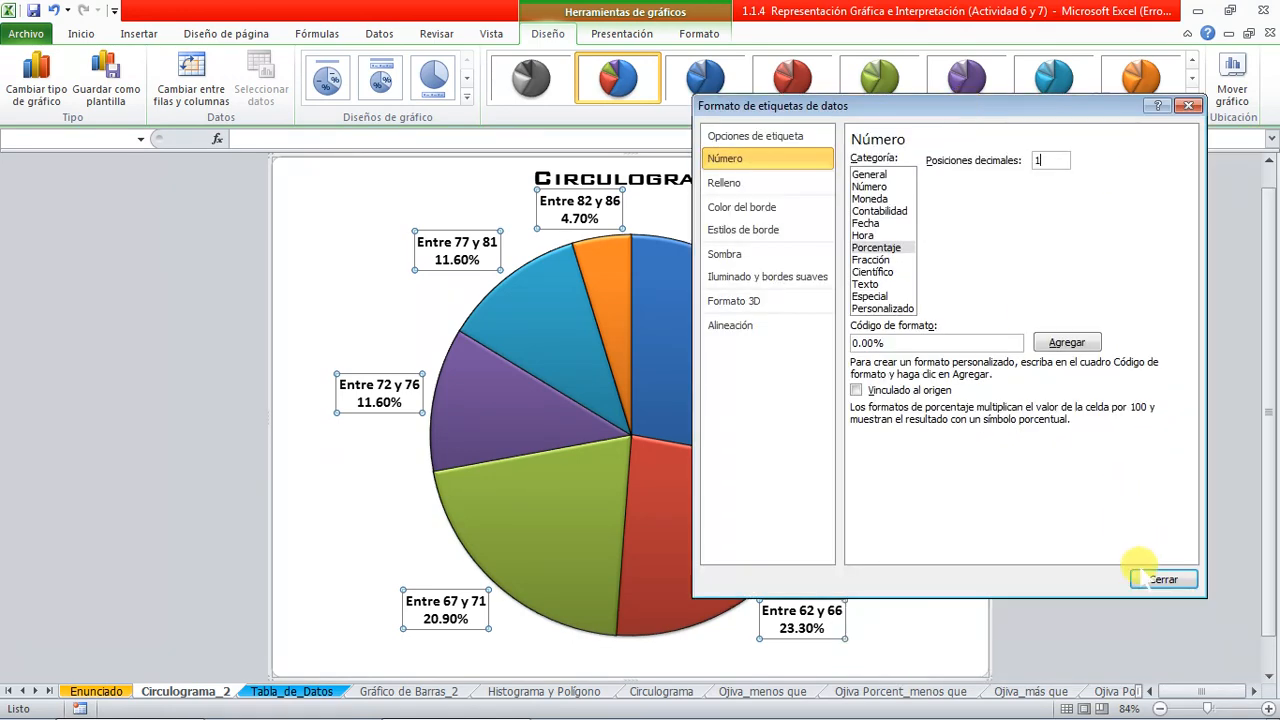
pyautogui.click(1157, 578)
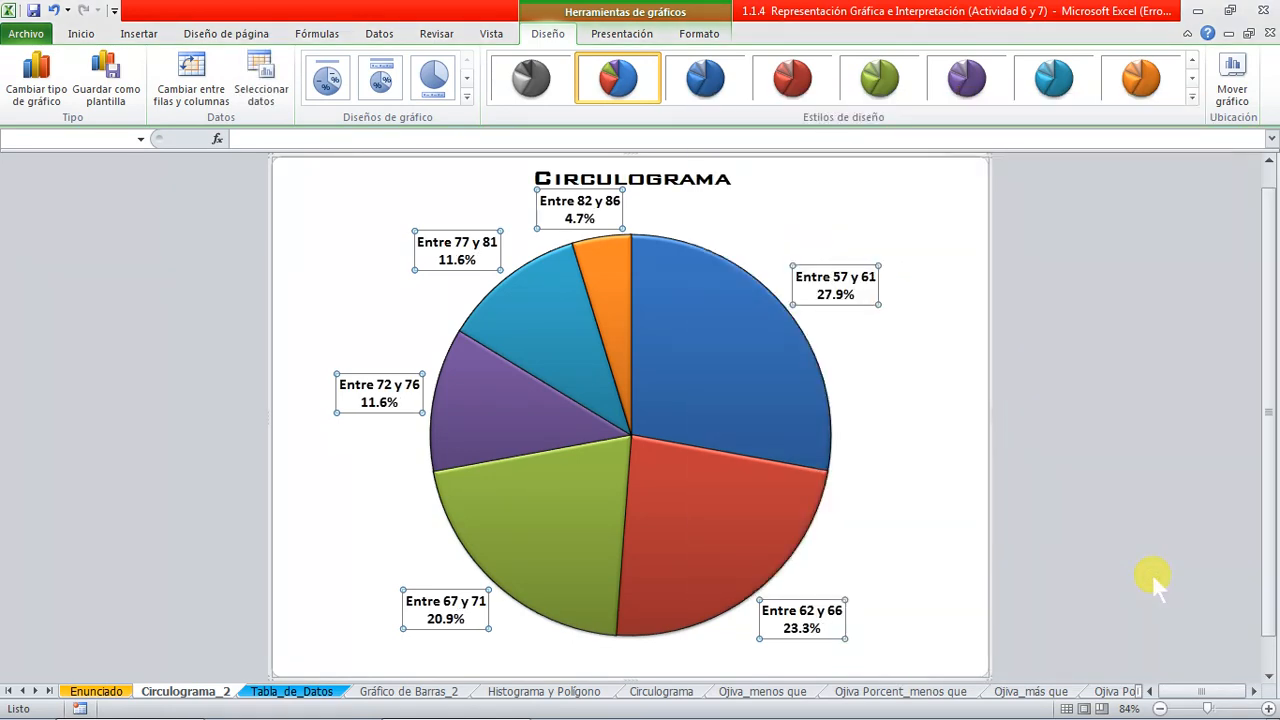